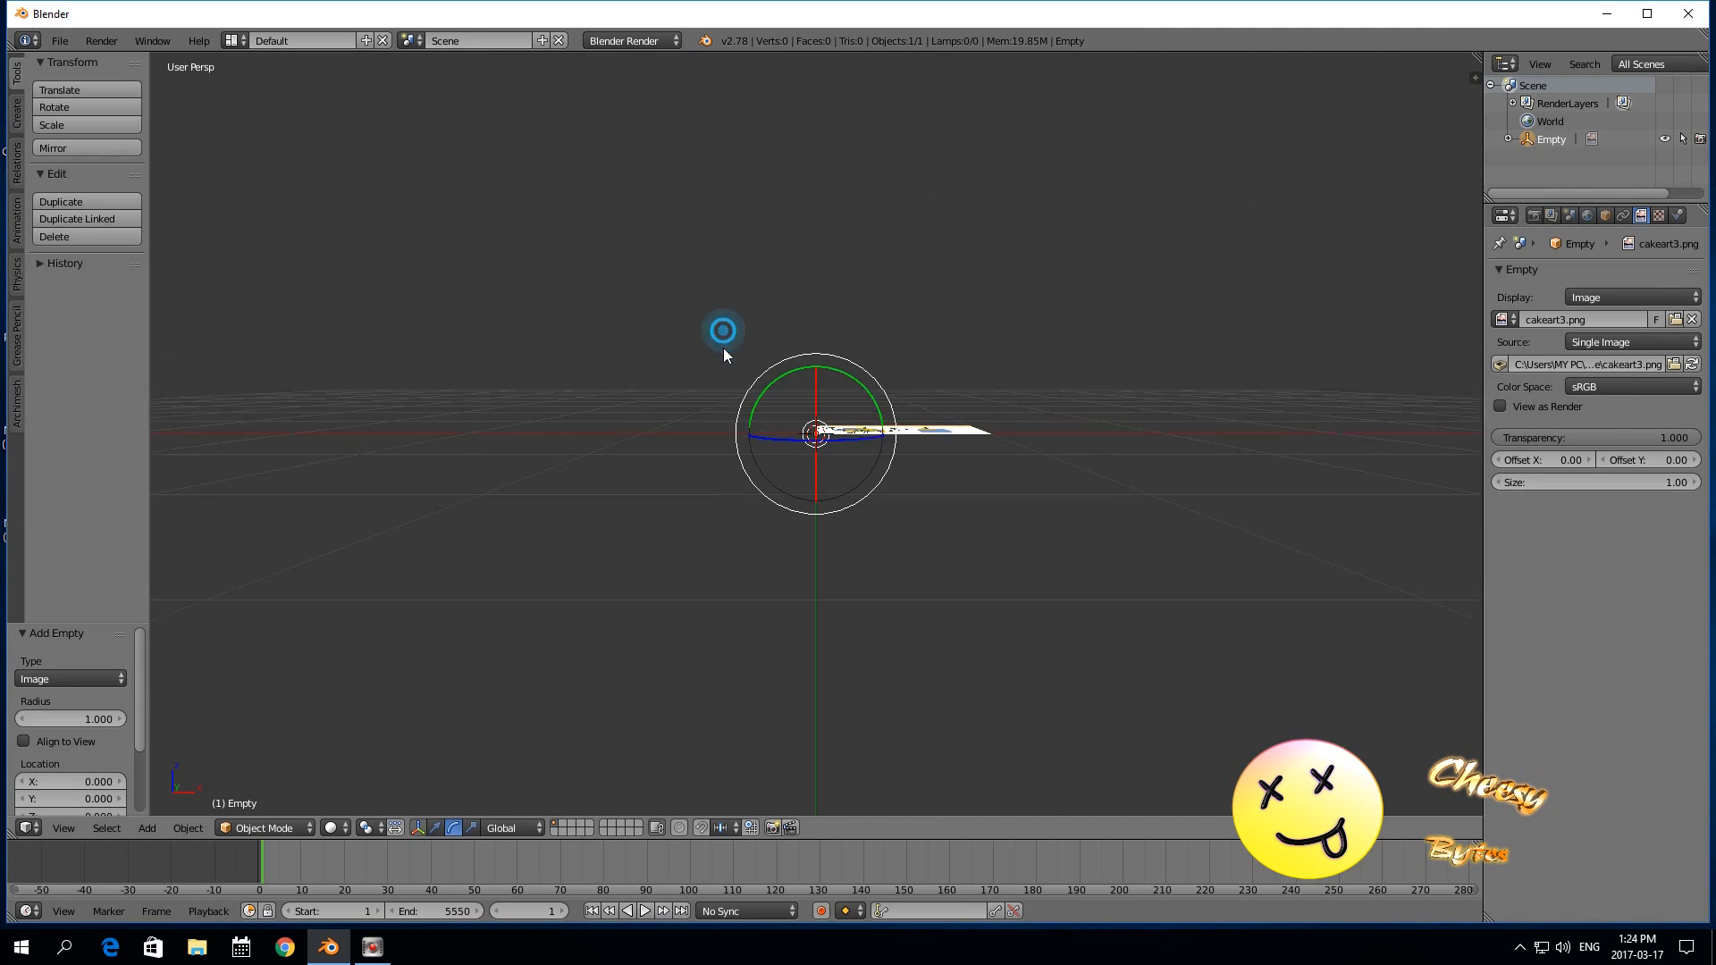
Try to tilt the cake reference image freehand about the X axis.
{"action": "key", "text": "r"}
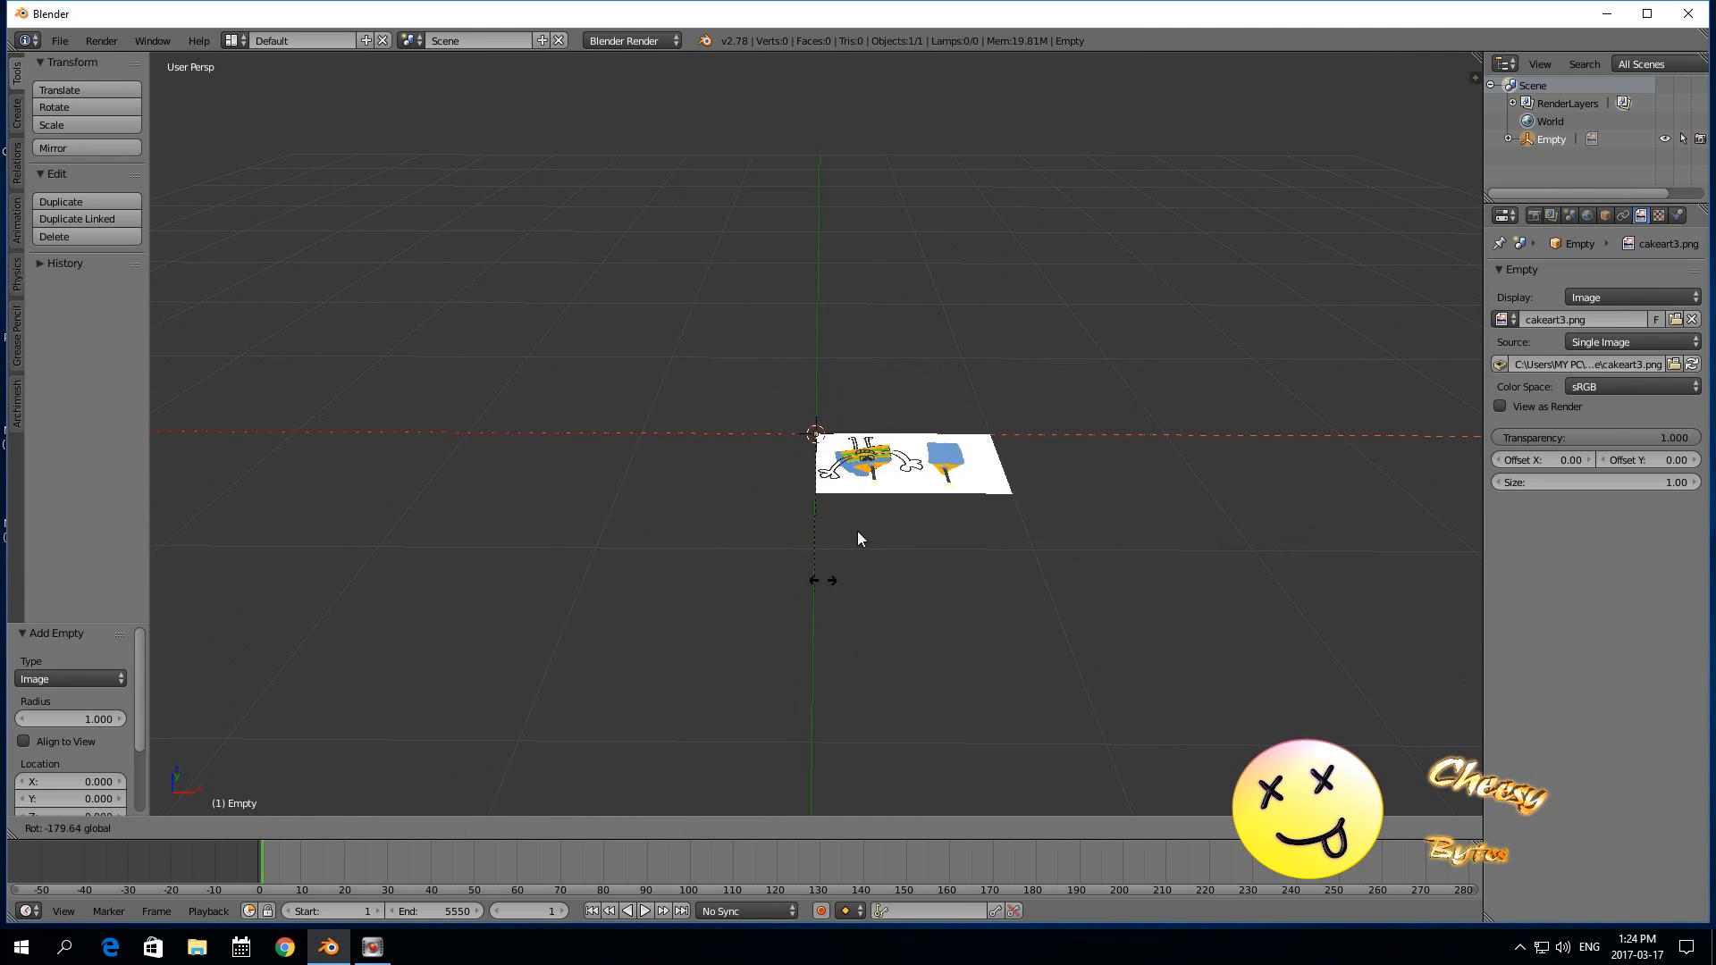
{"action": "key", "text": "x"}
{"action": "left_click", "coordinate": [894, 117]}
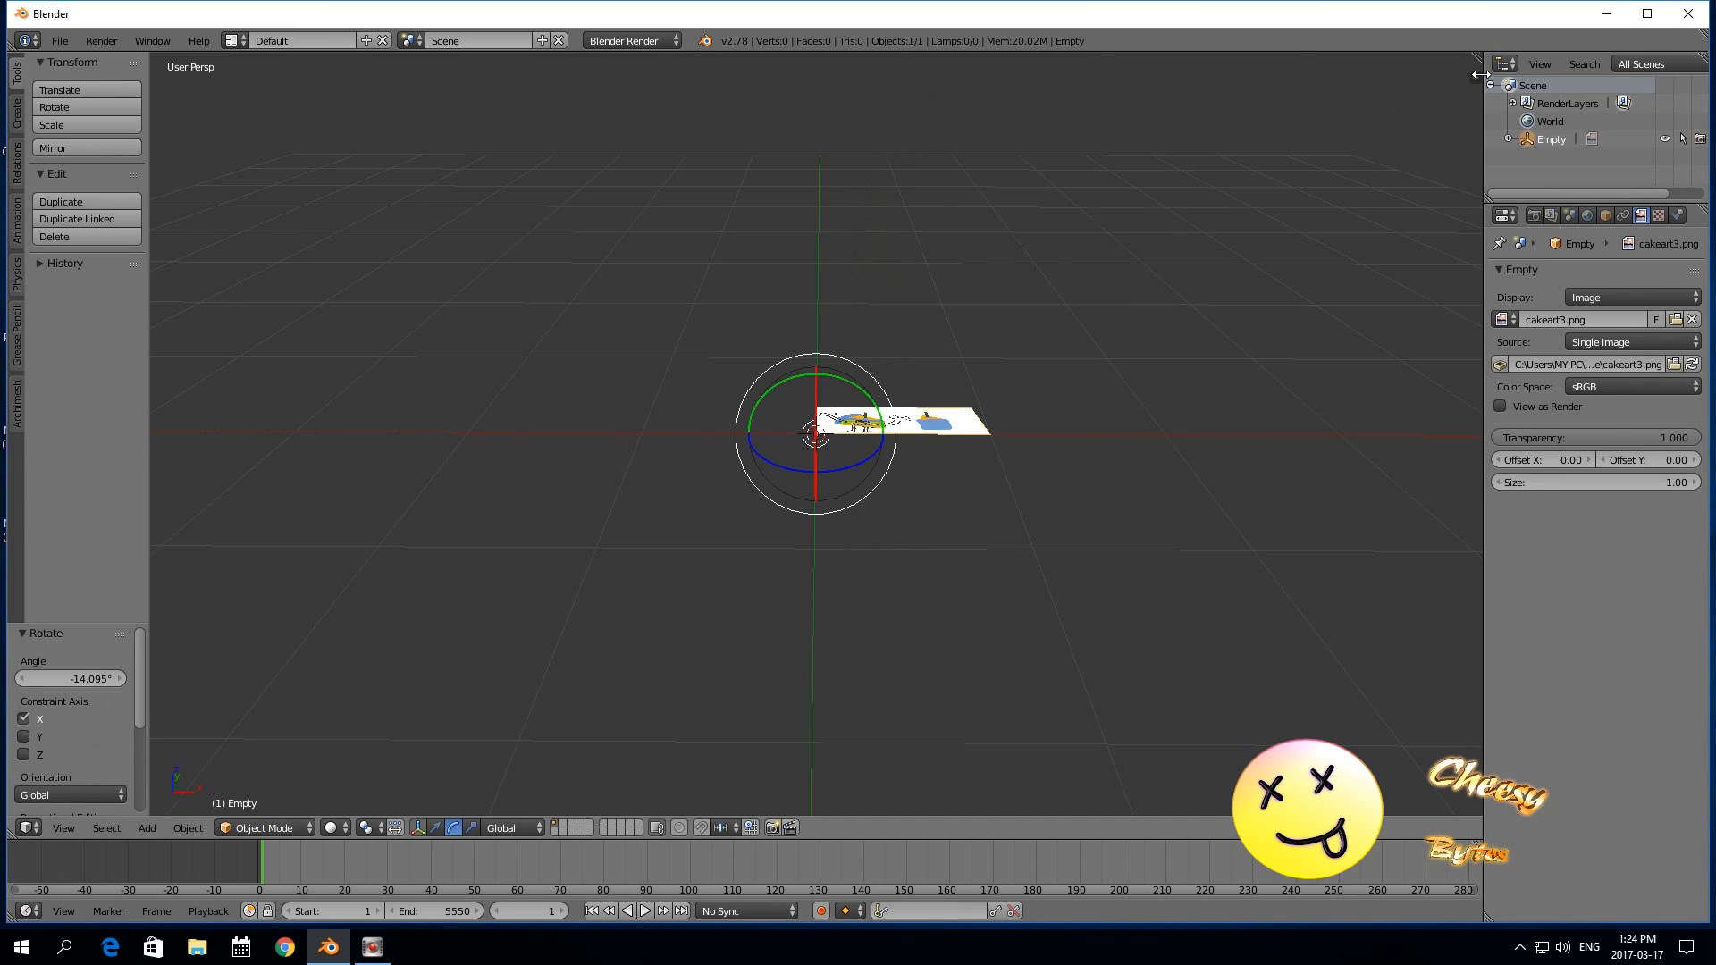
Stand the reference image upright by setting its X rotation to 90°.
{"action": "left_click", "coordinate": [1474, 78]}
{"action": "left_click", "coordinate": [1374, 183]}
{"action": "type", "text": "90"}
{"action": "key", "text": "Return"}
Move the reference image along X to about -1.72 and scale it up to about 1.95.
{"action": "left_click", "coordinate": [435, 828]}
{"action": "left_click_drag", "start_coordinate": [804, 436], "coordinate": [545, 562]}
{"action": "key", "text": "s"}
{"action": "left_click", "coordinate": [458, 714]}
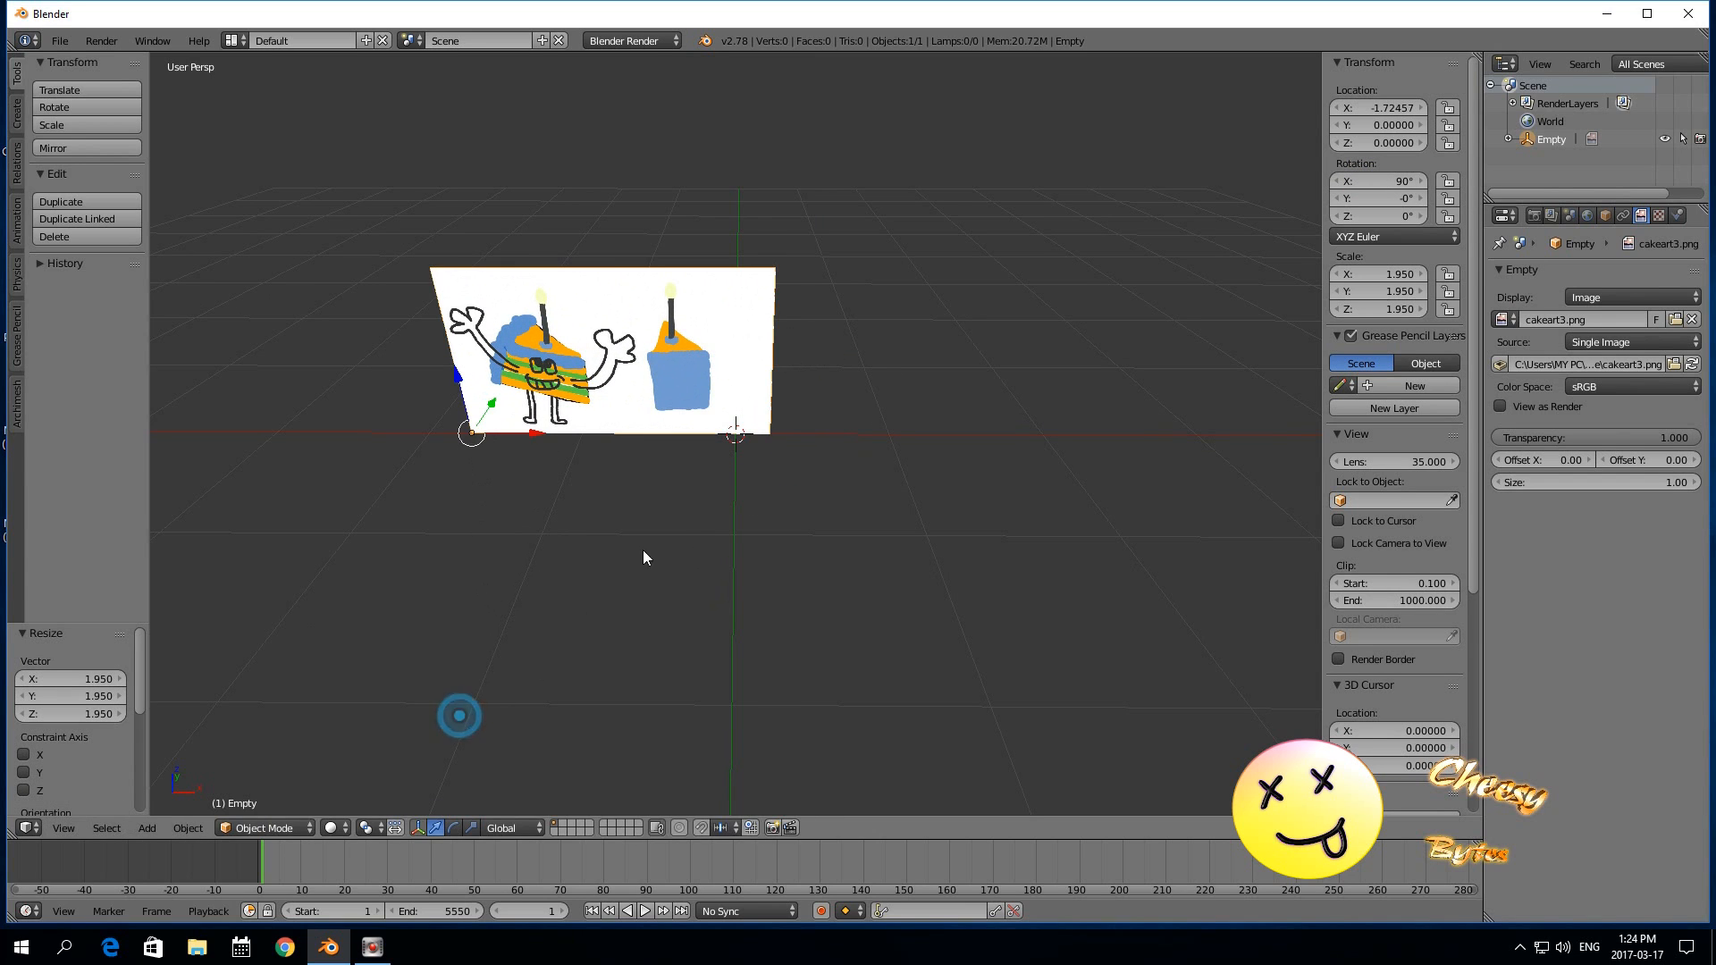
Shift the reference image further aside to about X -3.47 and raise it to about Z 0.77.
{"action": "left_click_drag", "start_coordinate": [528, 432], "coordinate": [394, 429]}
{"action": "middle_click_drag", "start_coordinate": [394, 430], "coordinate": [518, 474]}
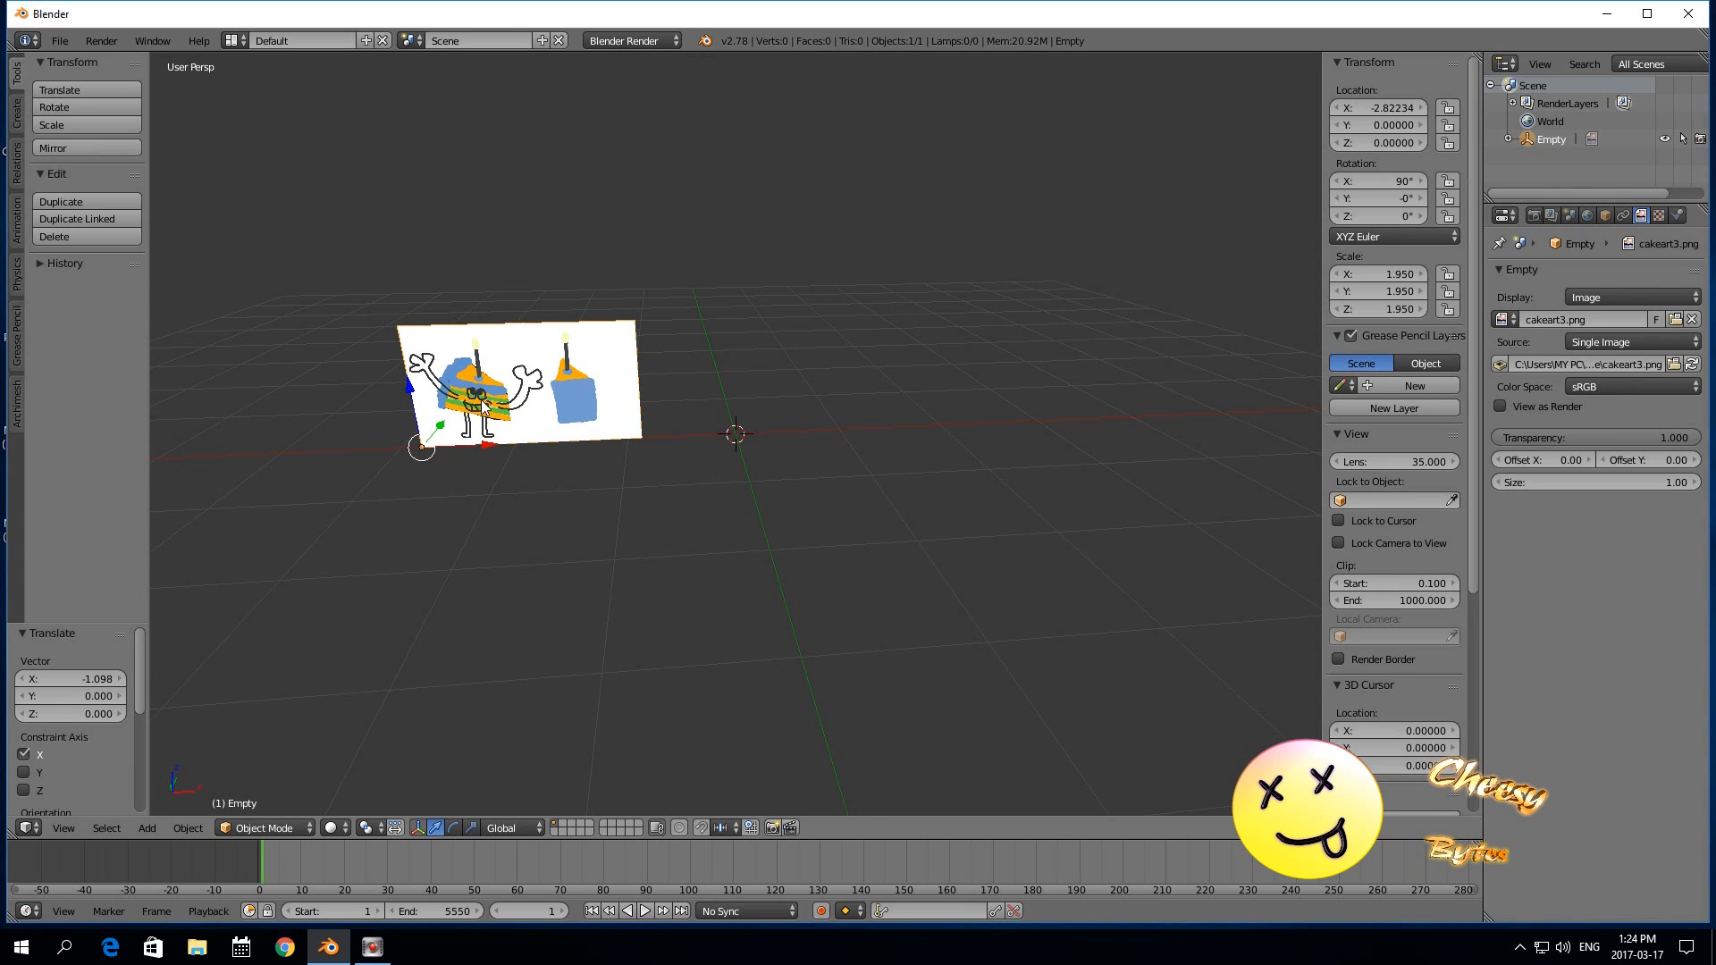
{"action": "left_click_drag", "start_coordinate": [491, 443], "coordinate": [452, 456]}
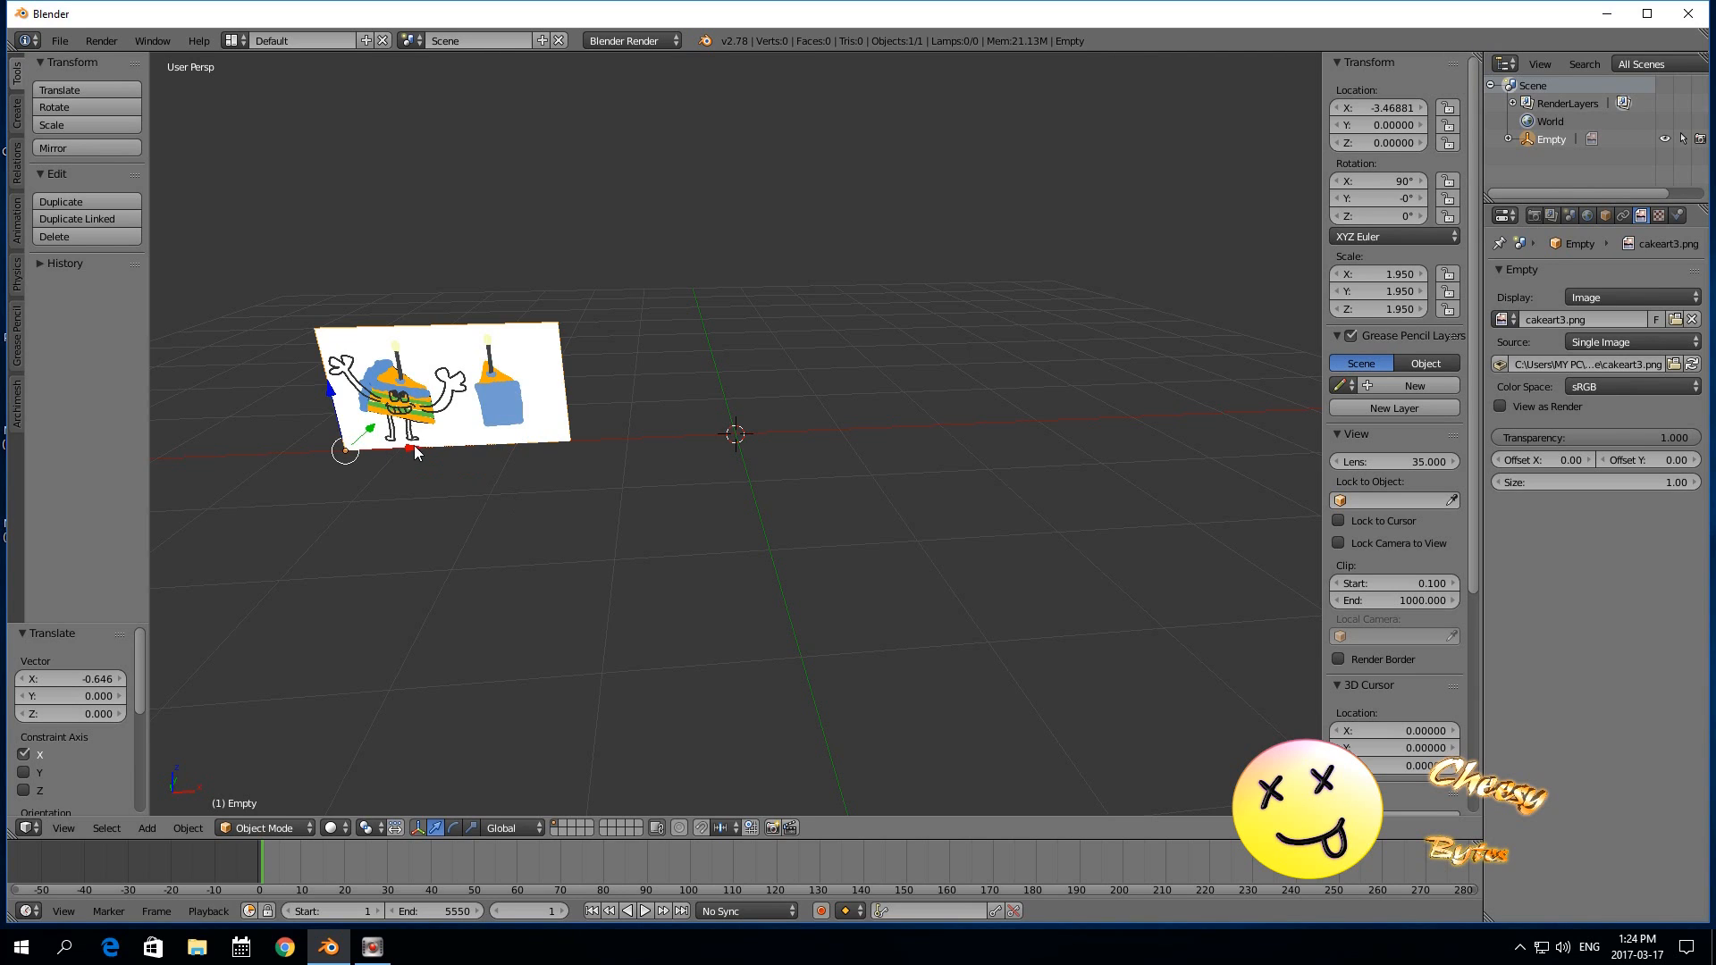
{"action": "left_click_drag", "start_coordinate": [331, 391], "coordinate": [309, 308]}
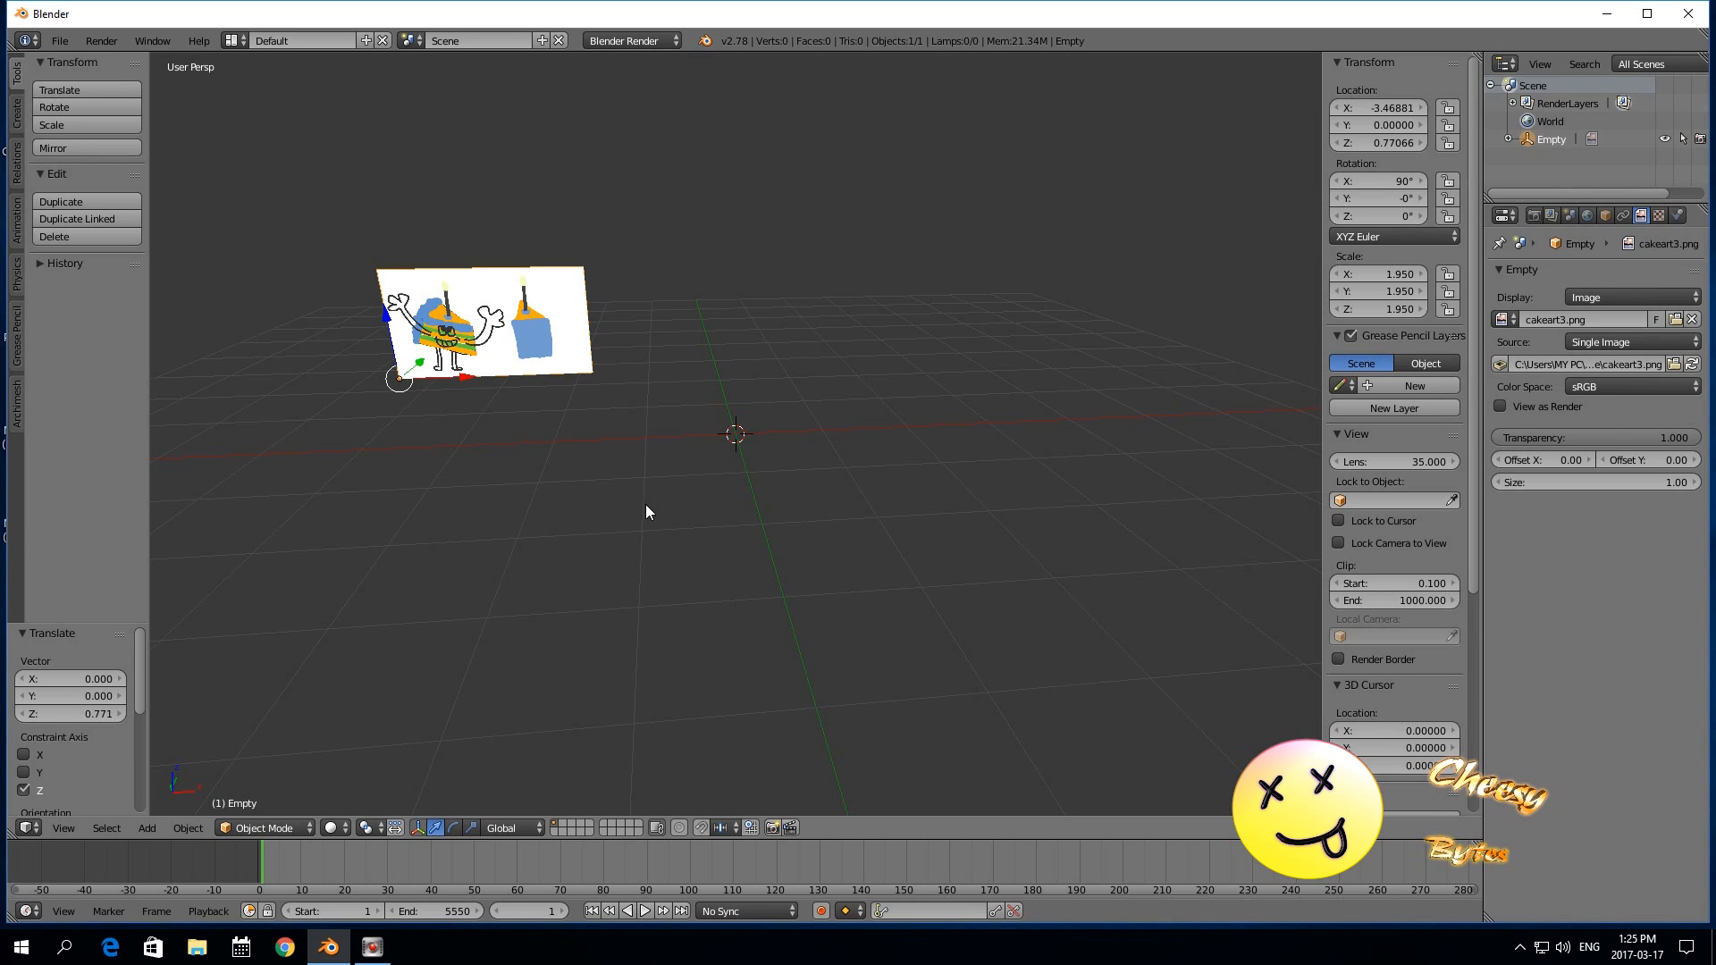
Add a cylinder mesh at the scene origin beside the reference image.
{"action": "scroll", "coordinate": [646, 506], "scroll_direction": "up", "scroll_amount": 3}
{"action": "scroll", "coordinate": [647, 506], "scroll_direction": "down", "scroll_amount": 1}
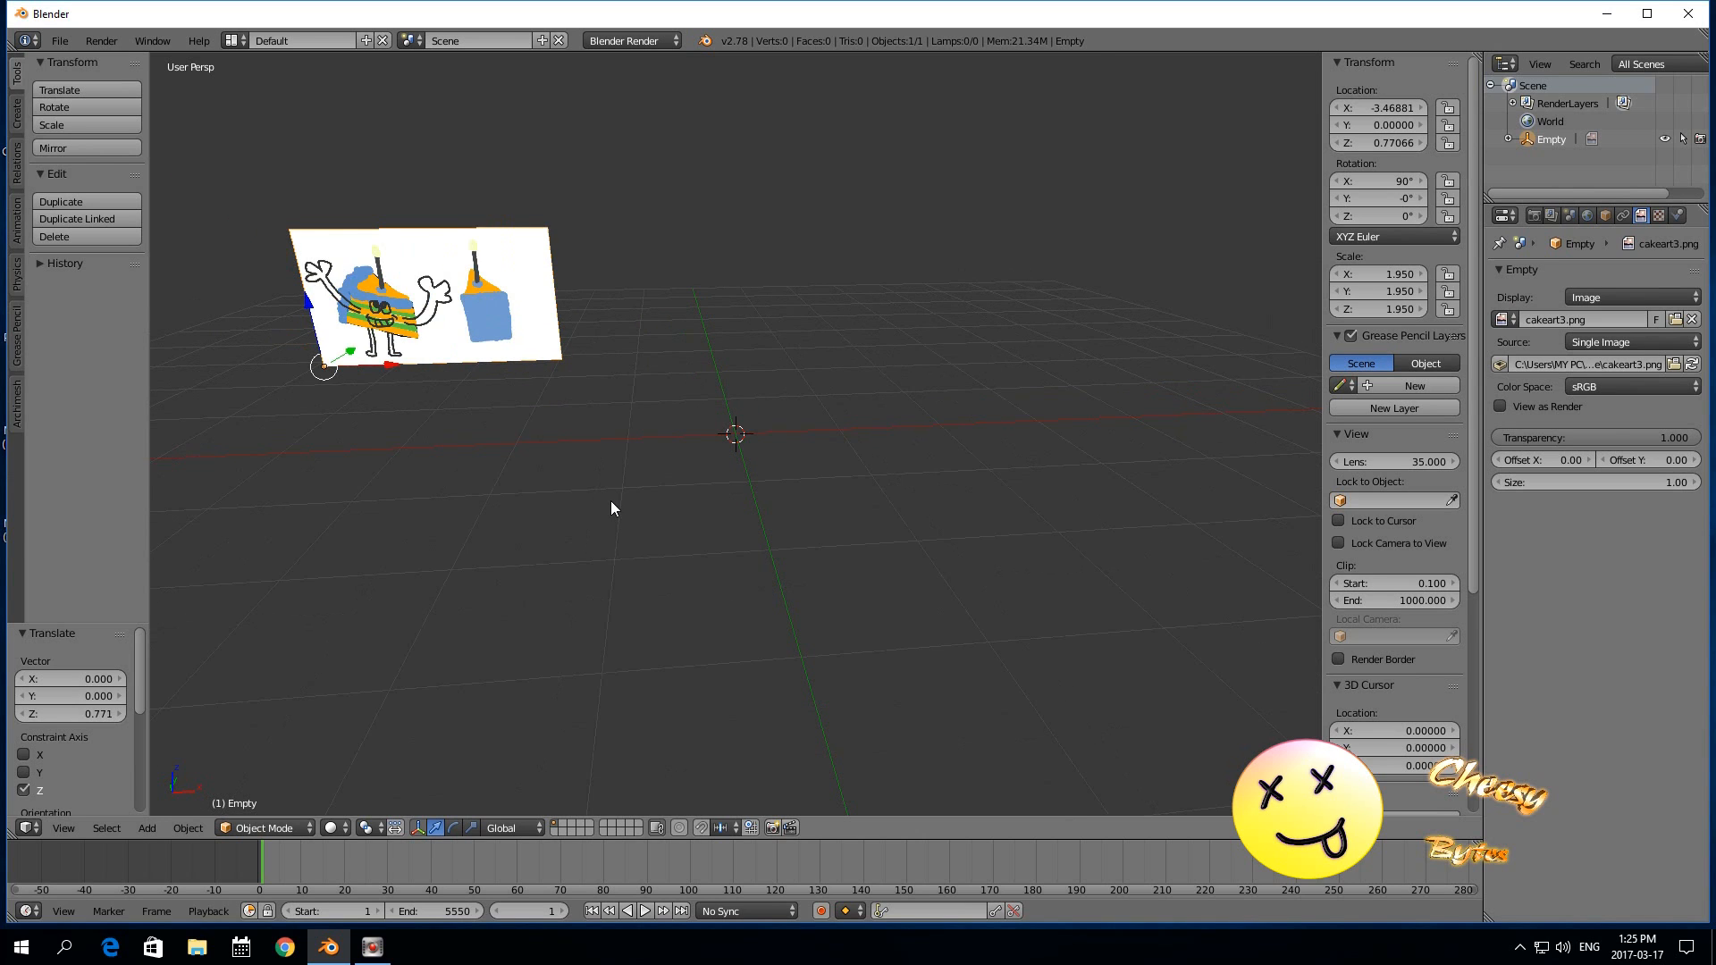
{"action": "mouse_move", "coordinate": [654, 487]}
{"action": "middle_mouse_down", "text": "shift"}
{"action": "mouse_move", "coordinate": [656, 506]}
{"action": "mouse_move", "coordinate": [690, 516]}
{"action": "mouse_move", "coordinate": [639, 509]}
{"action": "middle_mouse_up", "text": "shift"}
{"action": "scroll", "coordinate": [687, 511], "scroll_direction": "up", "scroll_amount": 2}
{"action": "scroll", "coordinate": [682, 512], "scroll_direction": "down", "scroll_amount": 2}
{"action": "scroll", "coordinate": [682, 512], "scroll_direction": "up", "scroll_amount": 1}
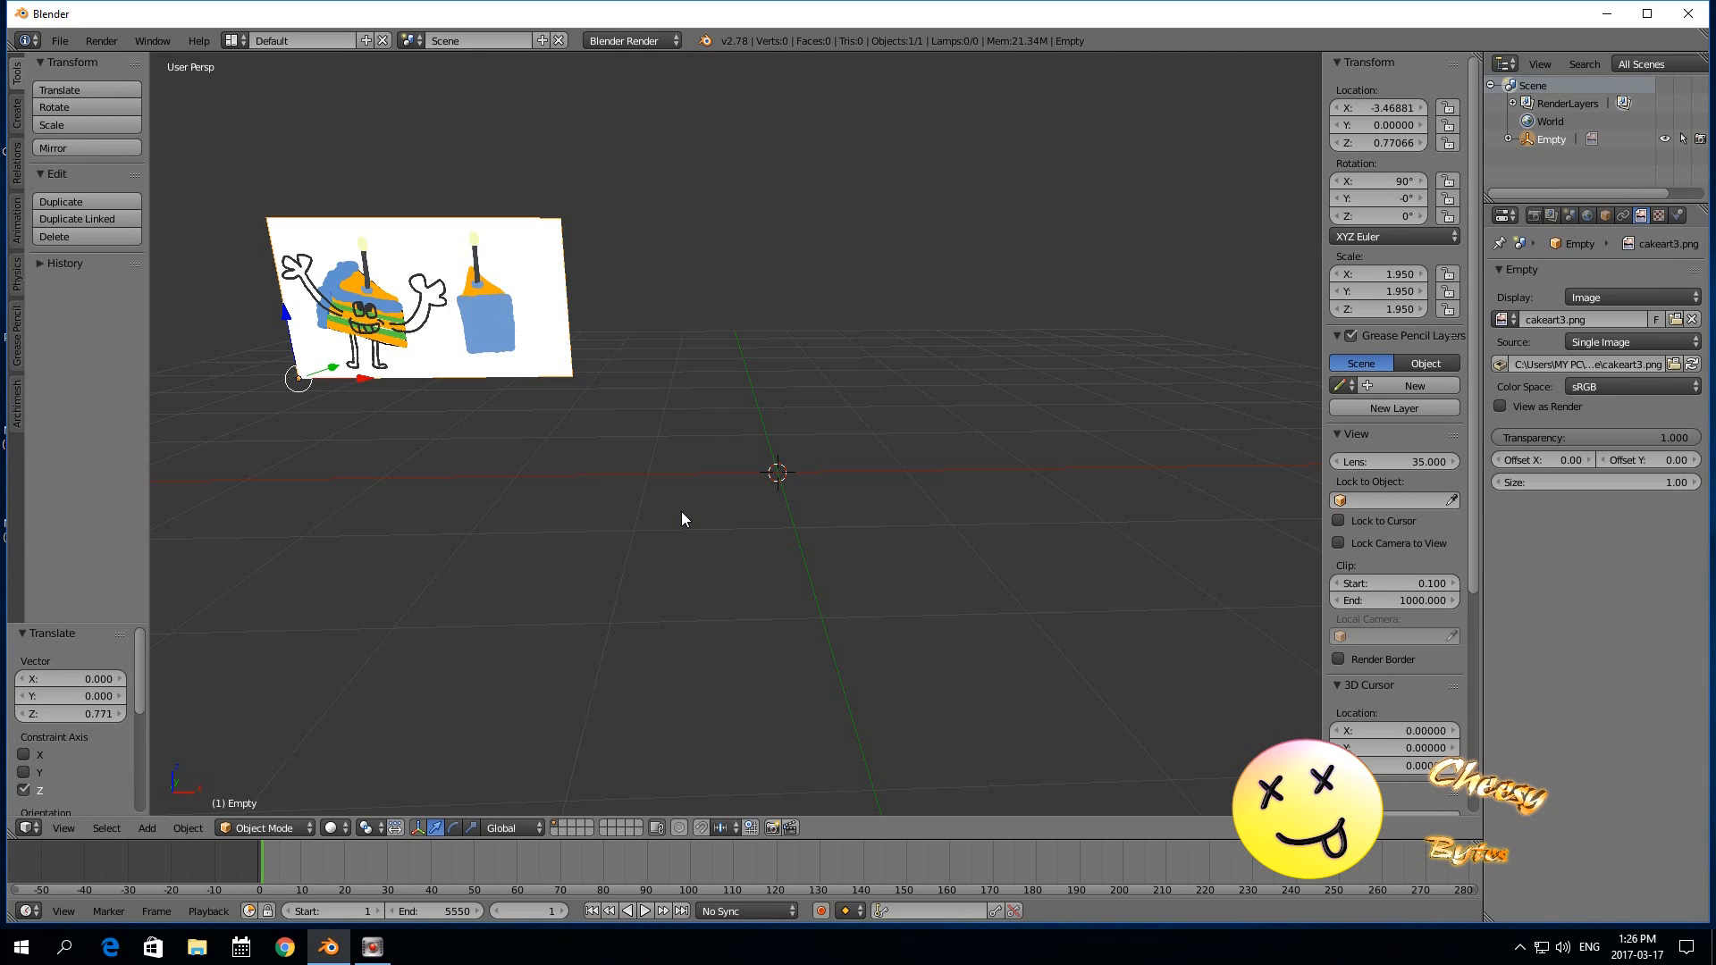
{"action": "key", "text": "shift+a"}
{"action": "key", "text": "shift+a"}
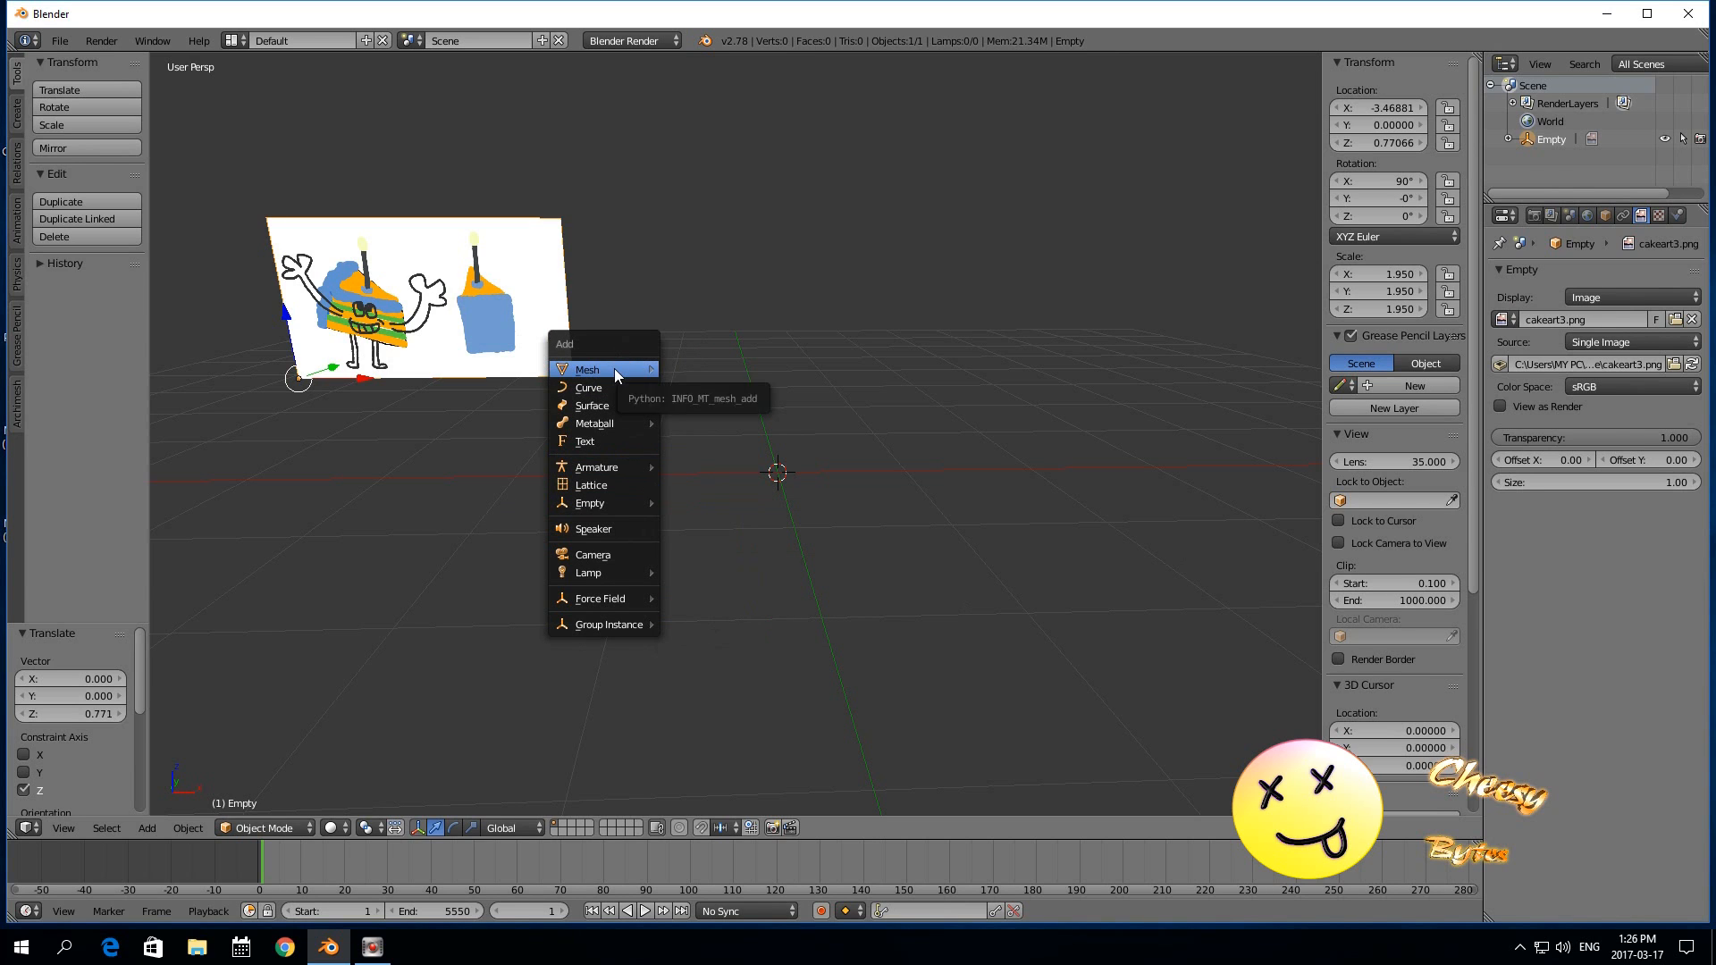
{"action": "mouse_move", "coordinate": [614, 368]}
{"action": "left_click", "coordinate": [699, 457]}
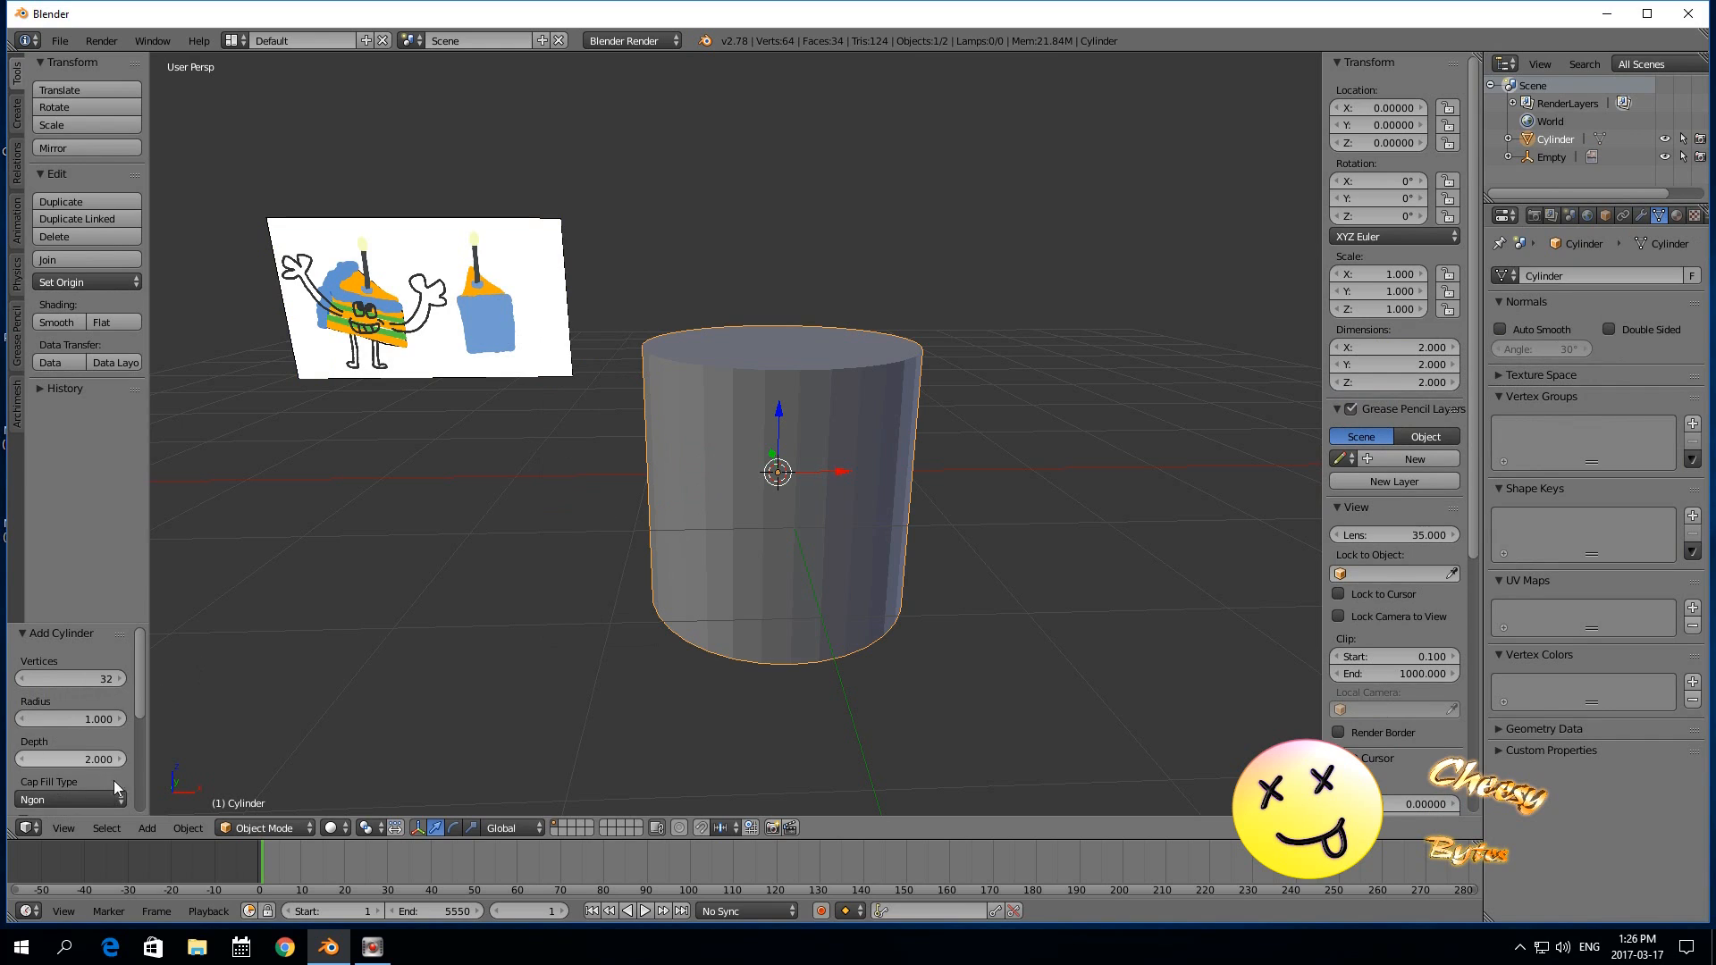
Set the new cylinder's cap fill type to Nothing and its vertex count to 24.
{"action": "left_click", "coordinate": [72, 799]}
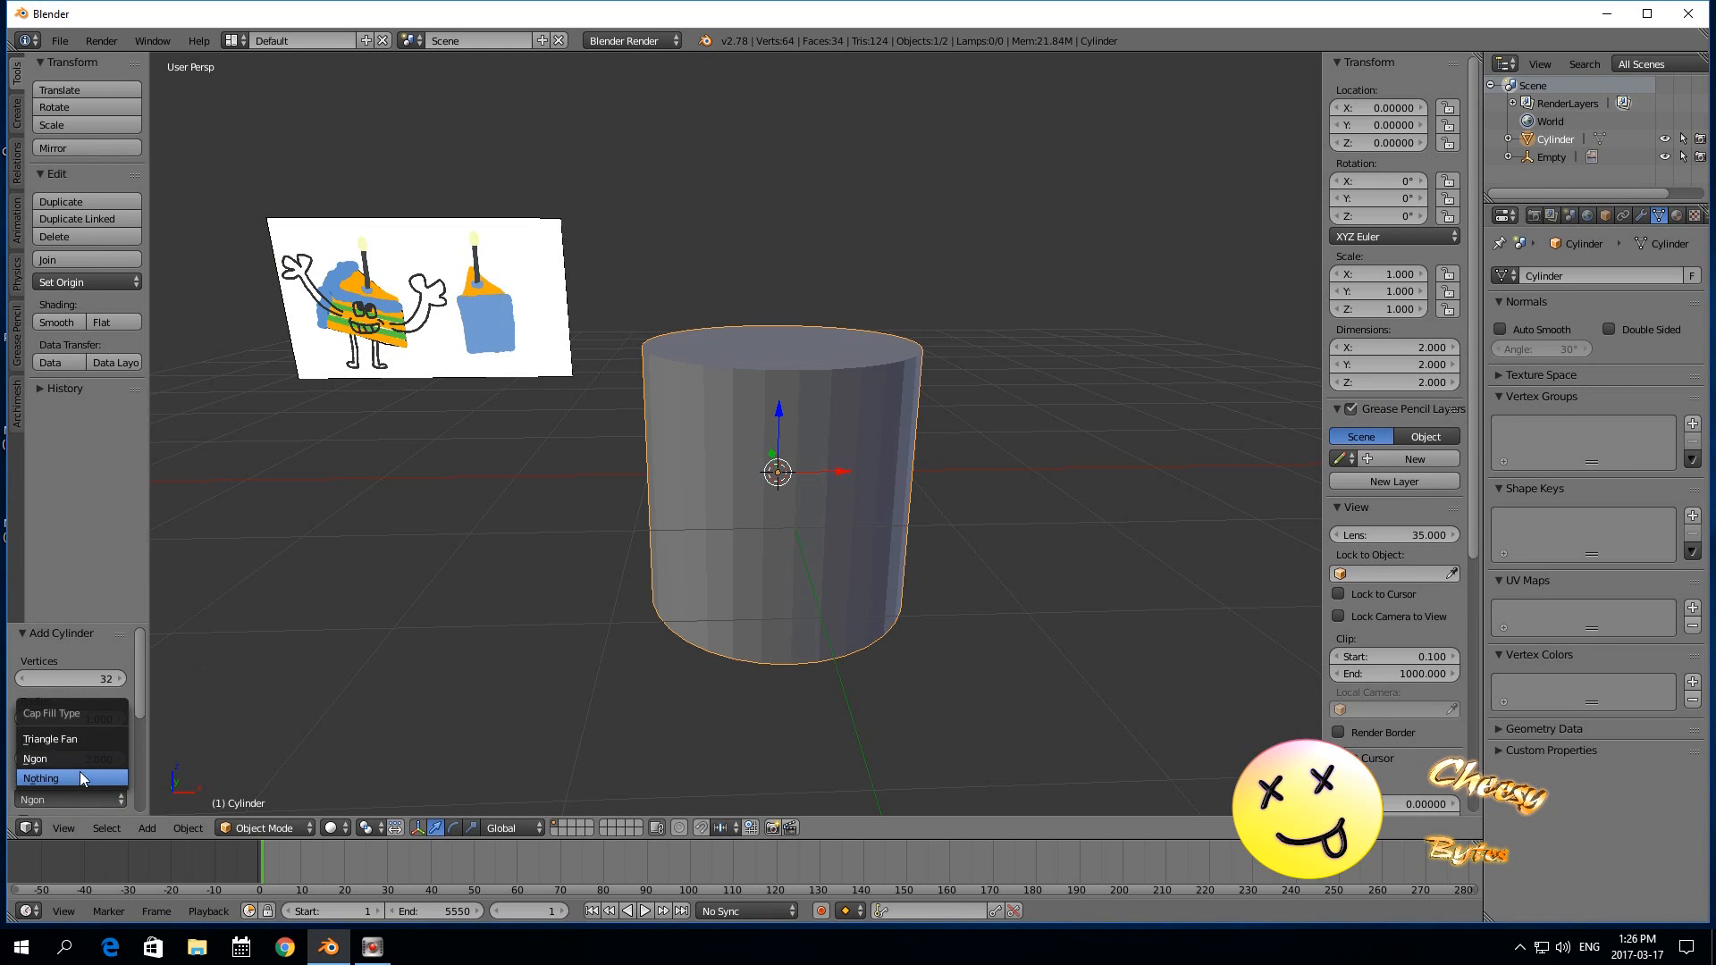
{"action": "left_click", "coordinate": [79, 772]}
{"action": "left_click", "coordinate": [87, 679]}
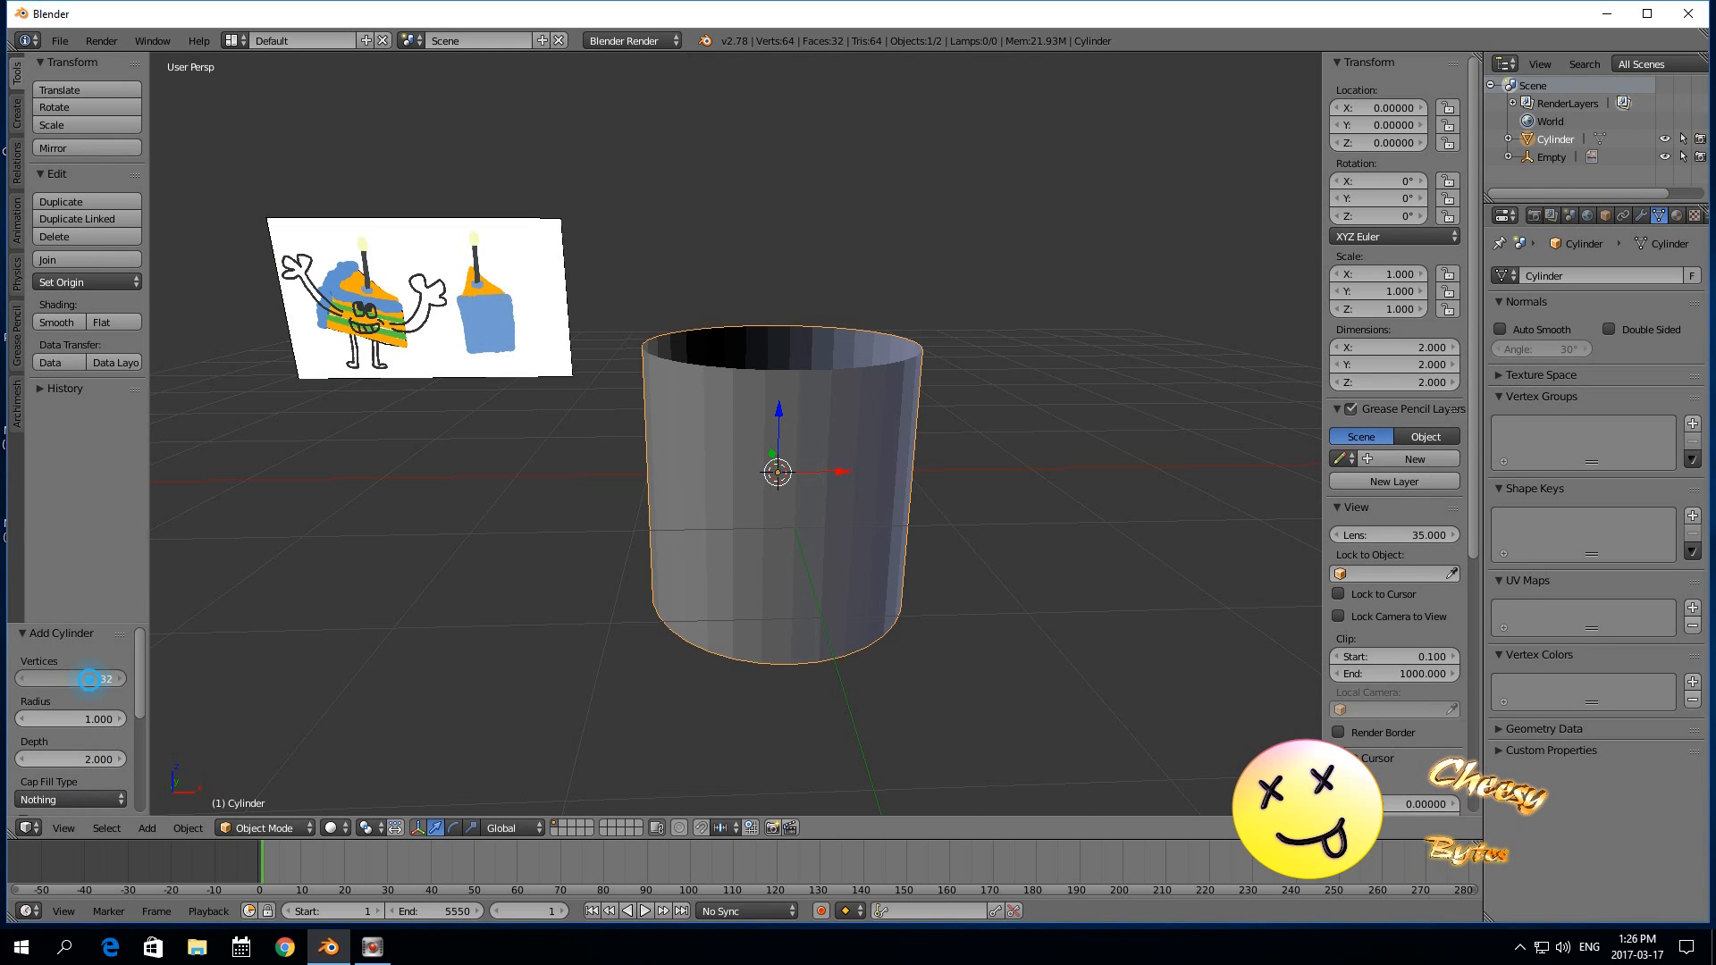
{"action": "type", "text": "24"}
{"action": "key", "text": "Return"}
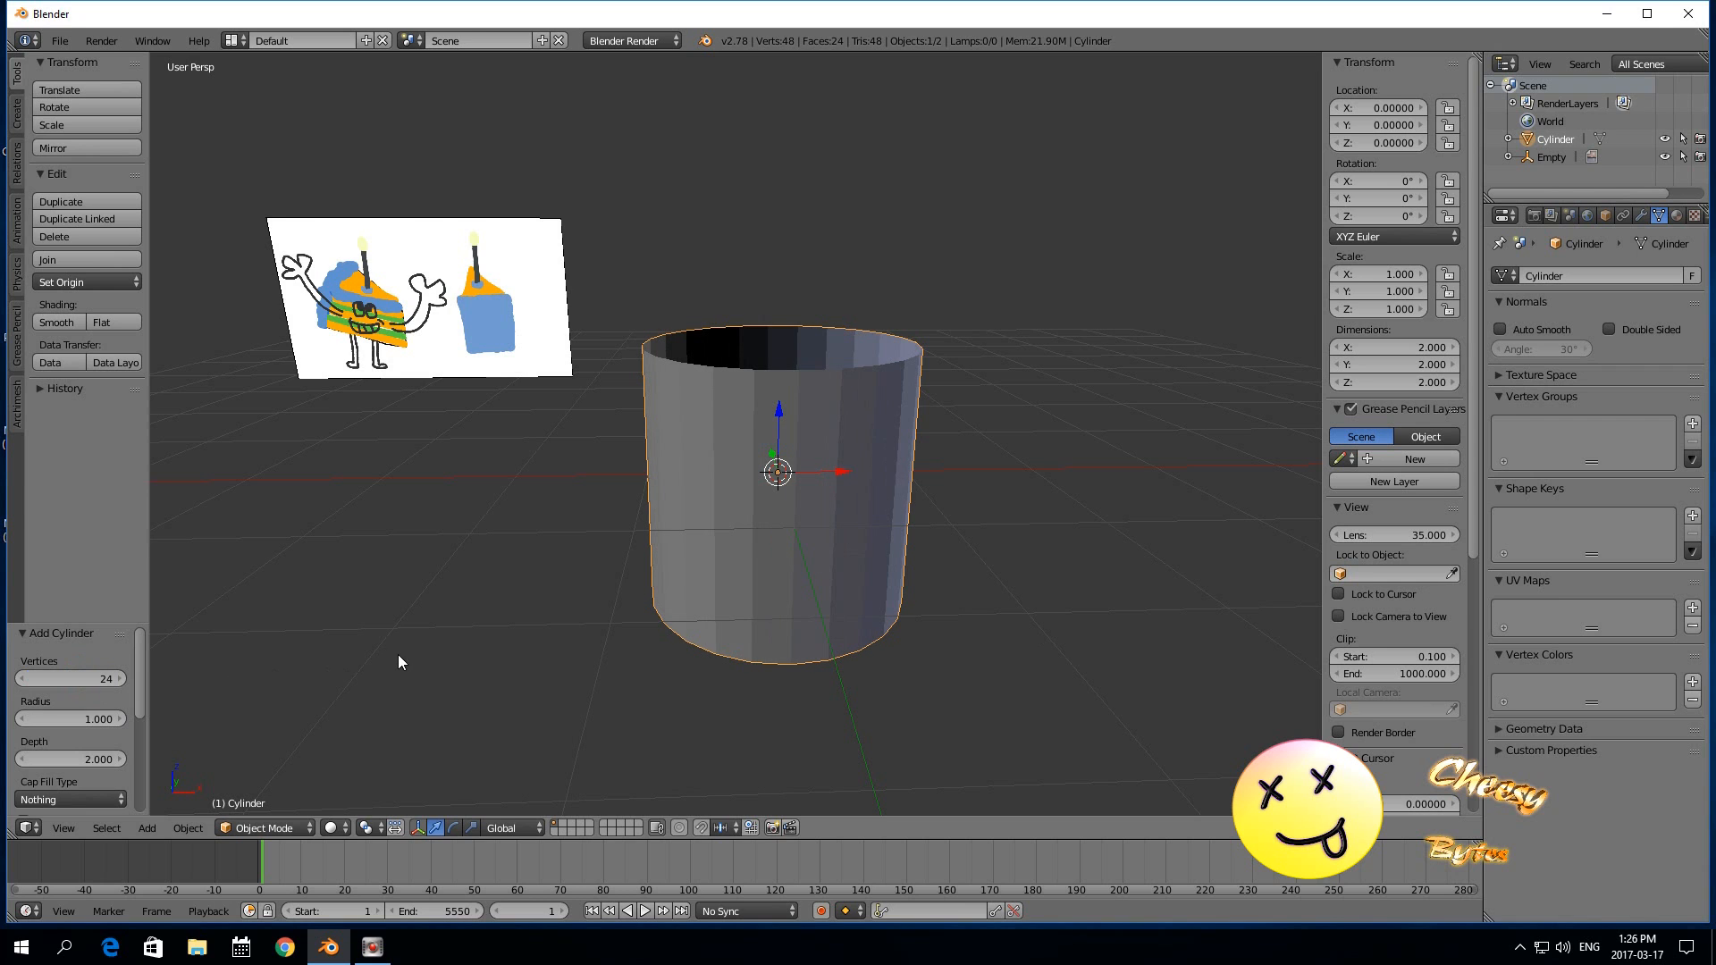
Enter Edit Mode on the cylinder and select the edge loop around its upper rim.
{"action": "middle_click_drag", "start_coordinate": [610, 618], "coordinate": [539, 672]}
{"action": "left_click", "coordinate": [264, 828]}
{"action": "left_click", "coordinate": [259, 783]}
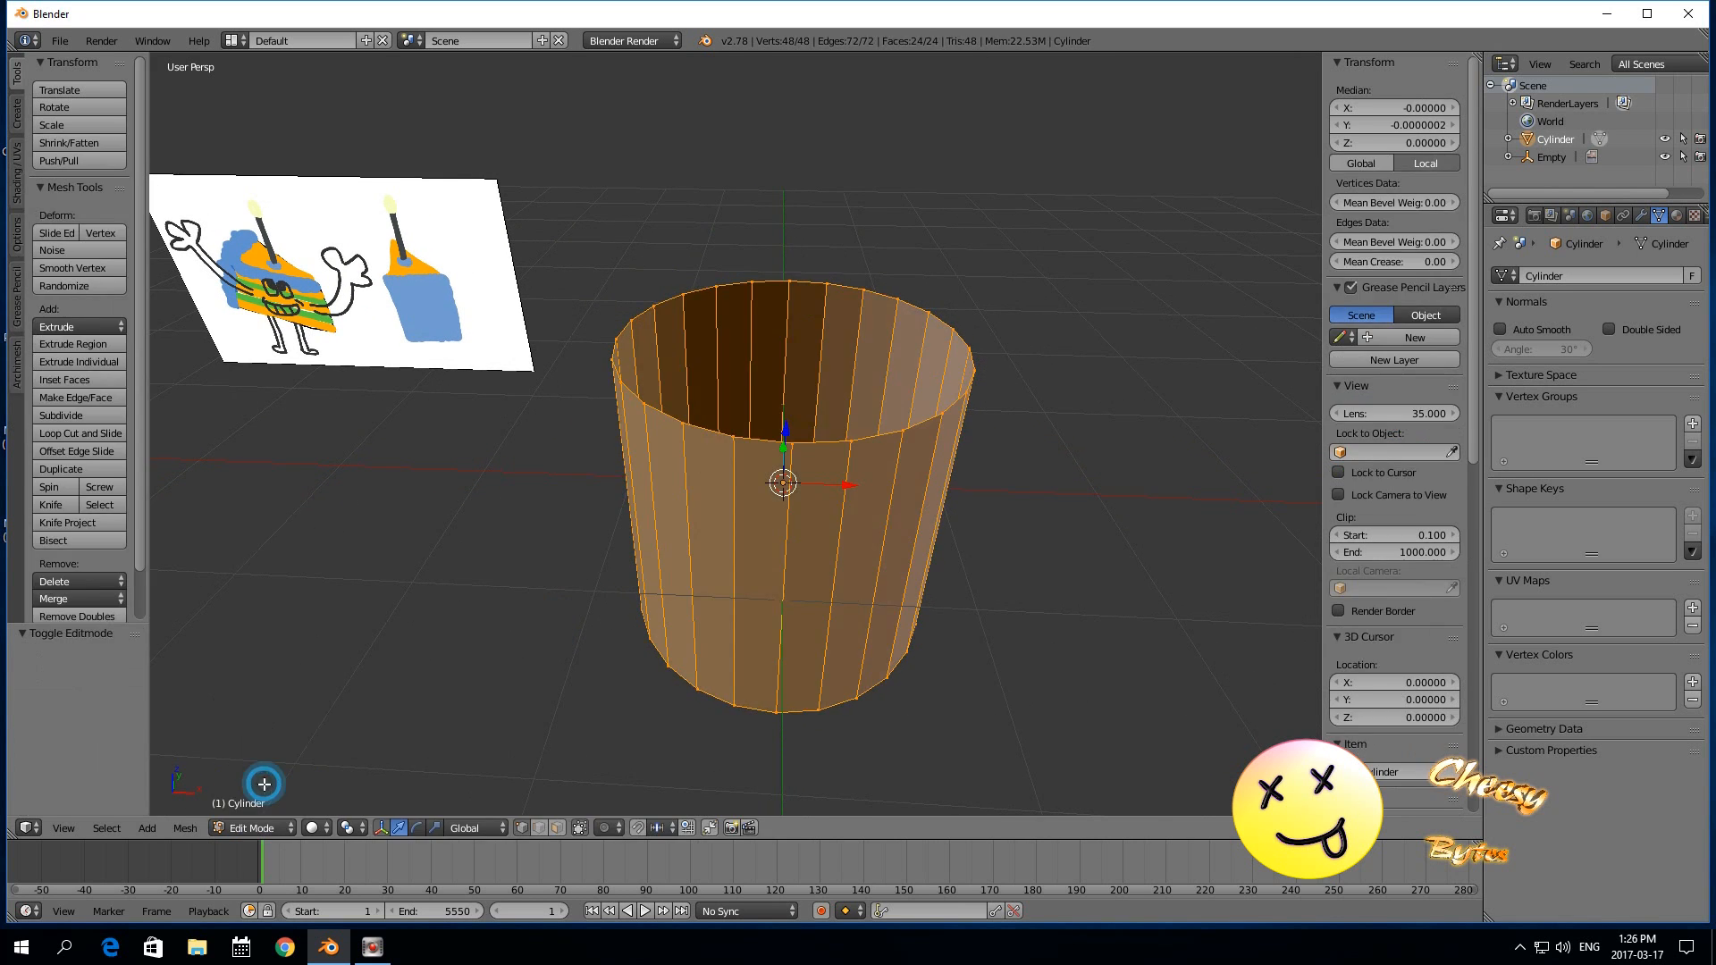
{"action": "right_click", "coordinate": [732, 459]}
{"action": "right_click", "coordinate": [790, 442], "text": "shift"}
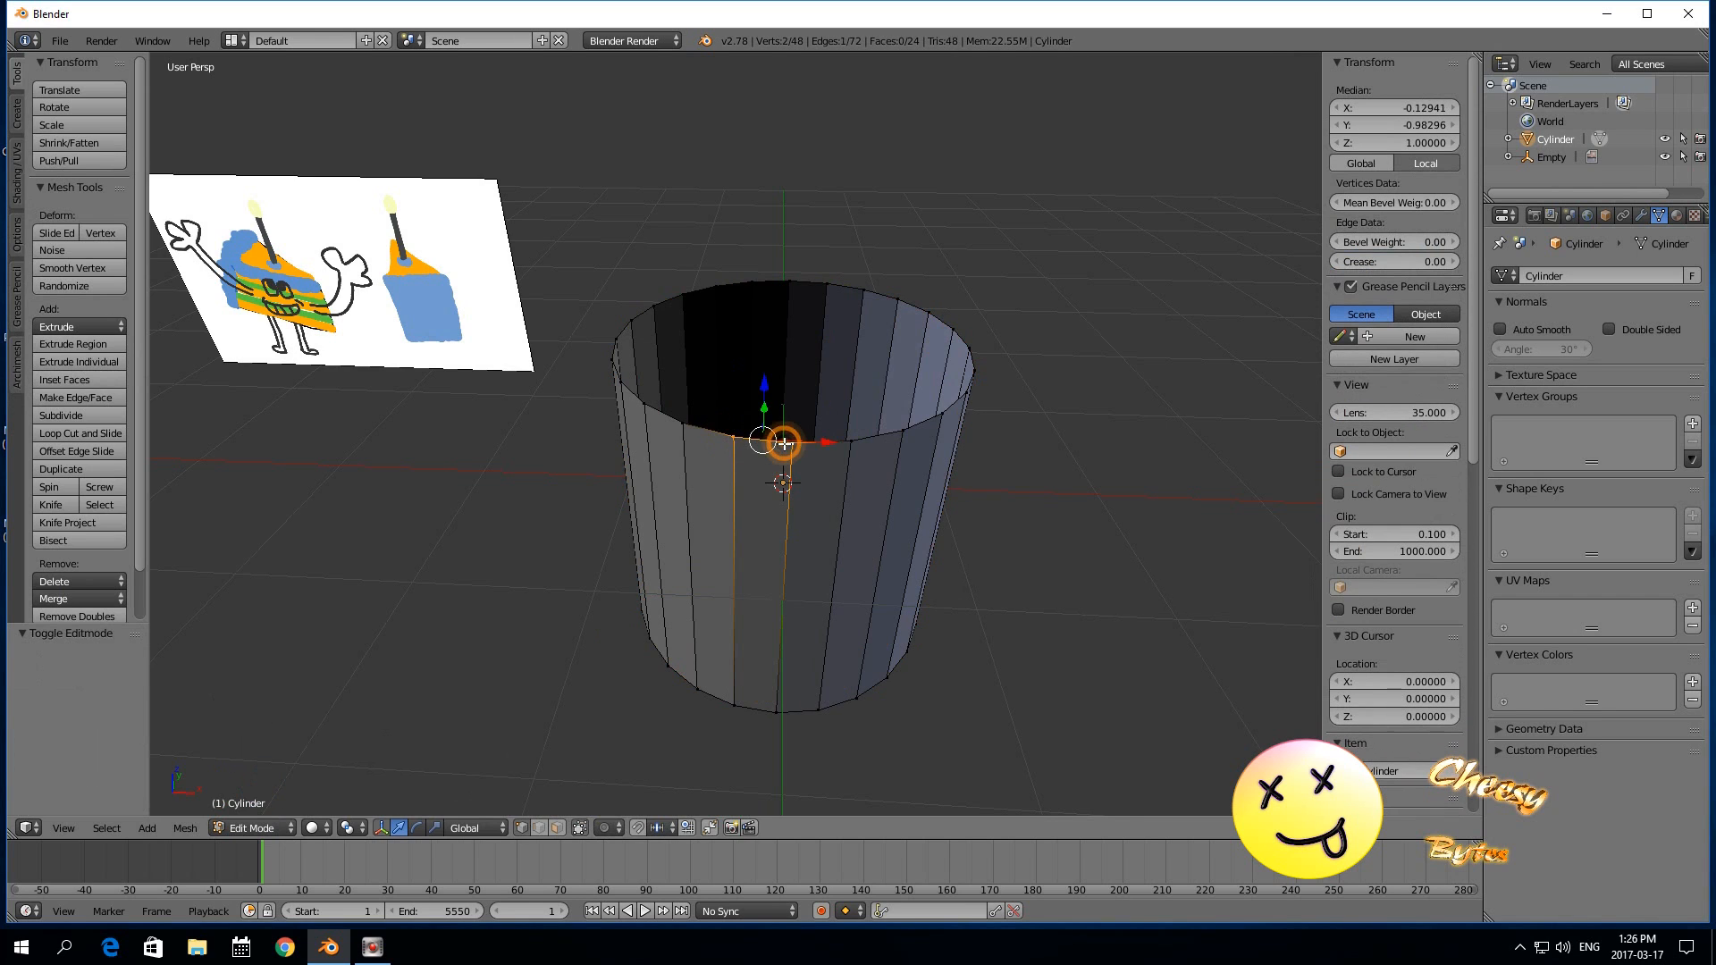
{"action": "left_click", "coordinate": [106, 827]}
{"action": "left_click", "coordinate": [170, 483]}
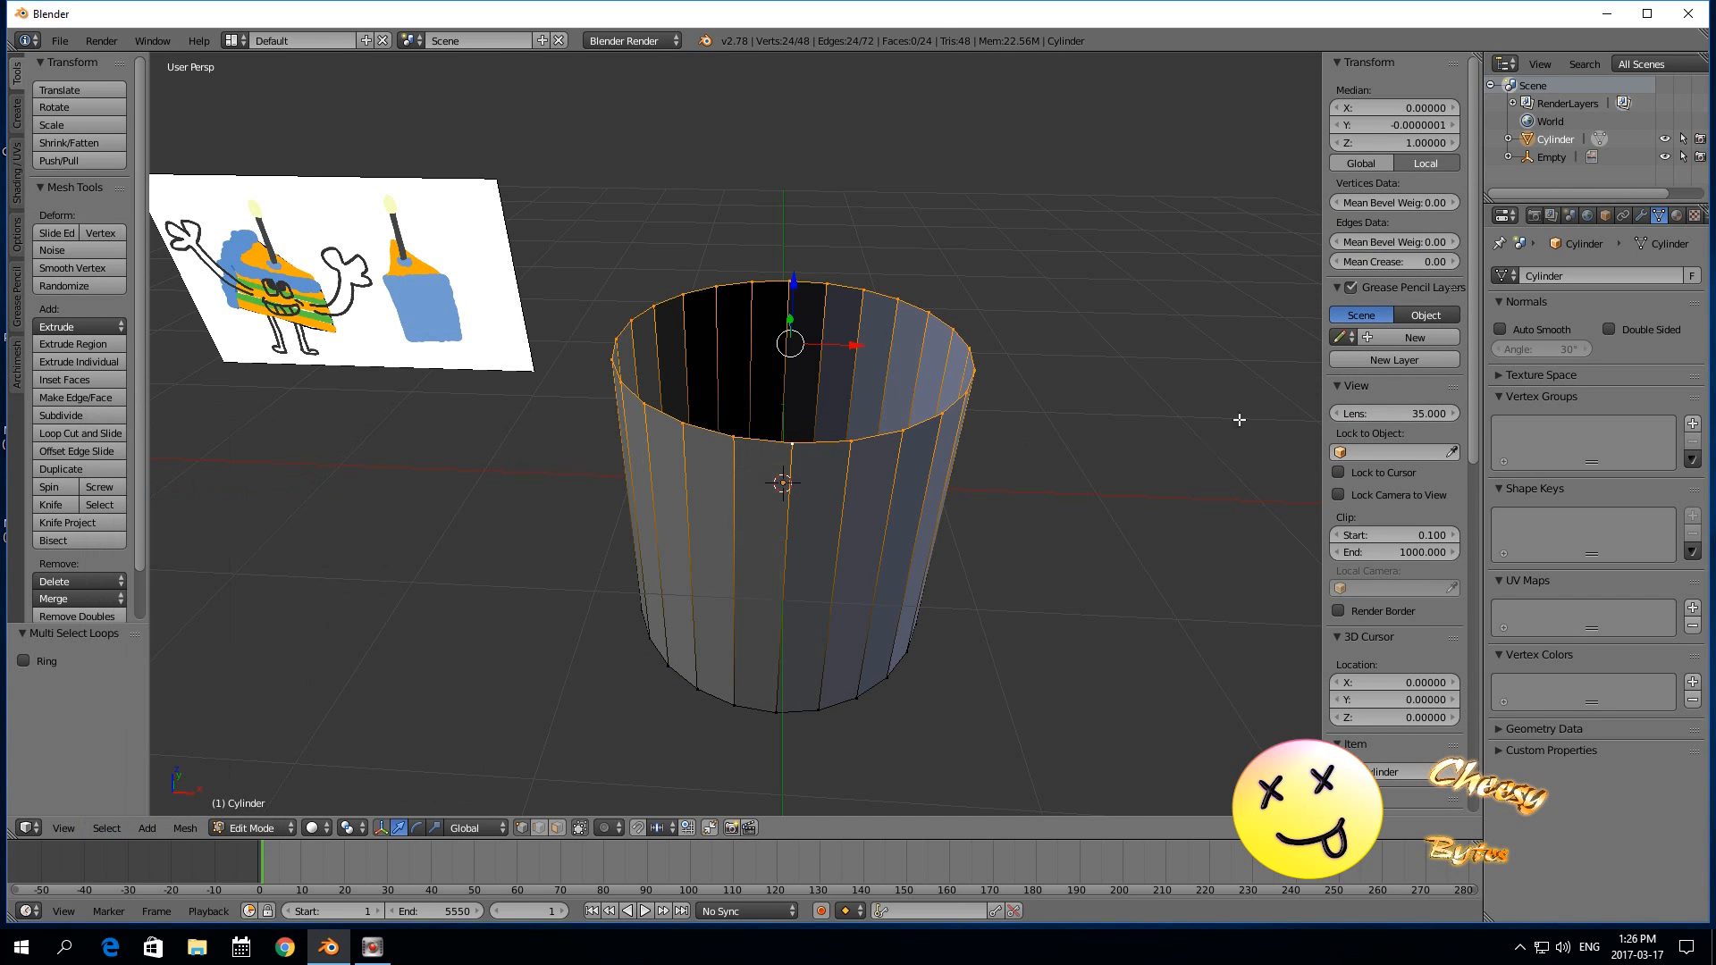
Turn on the Screencast Keys display.
{"action": "left_click_drag", "start_coordinate": [1477, 398], "coordinate": [1470, 769]}
{"action": "left_click", "coordinate": [1414, 794]}
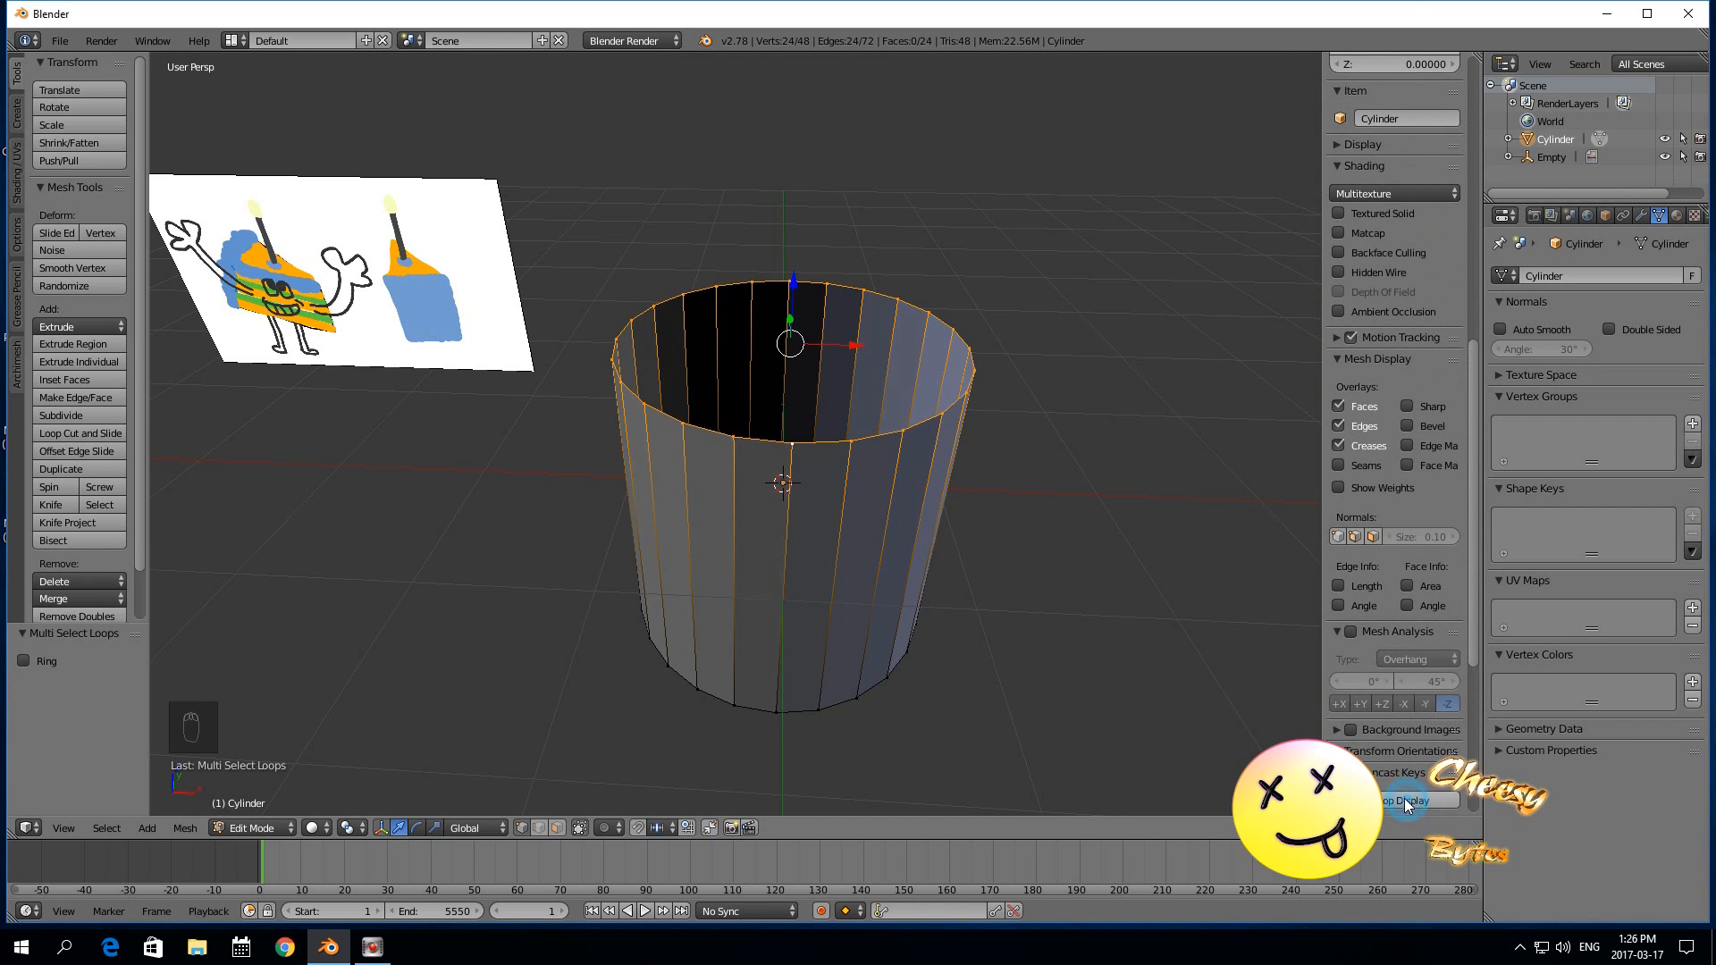
Close the cylinder's top by extruding the upper rim loop and scaling it to 0, and clear the selection.
{"action": "key", "text": "s"}
{"action": "left_click", "coordinate": [577, 713]}
{"action": "key", "text": "e"}
{"action": "key", "text": "s"}
{"action": "key", "text": "0"}
{"action": "left_click", "coordinate": [577, 713]}
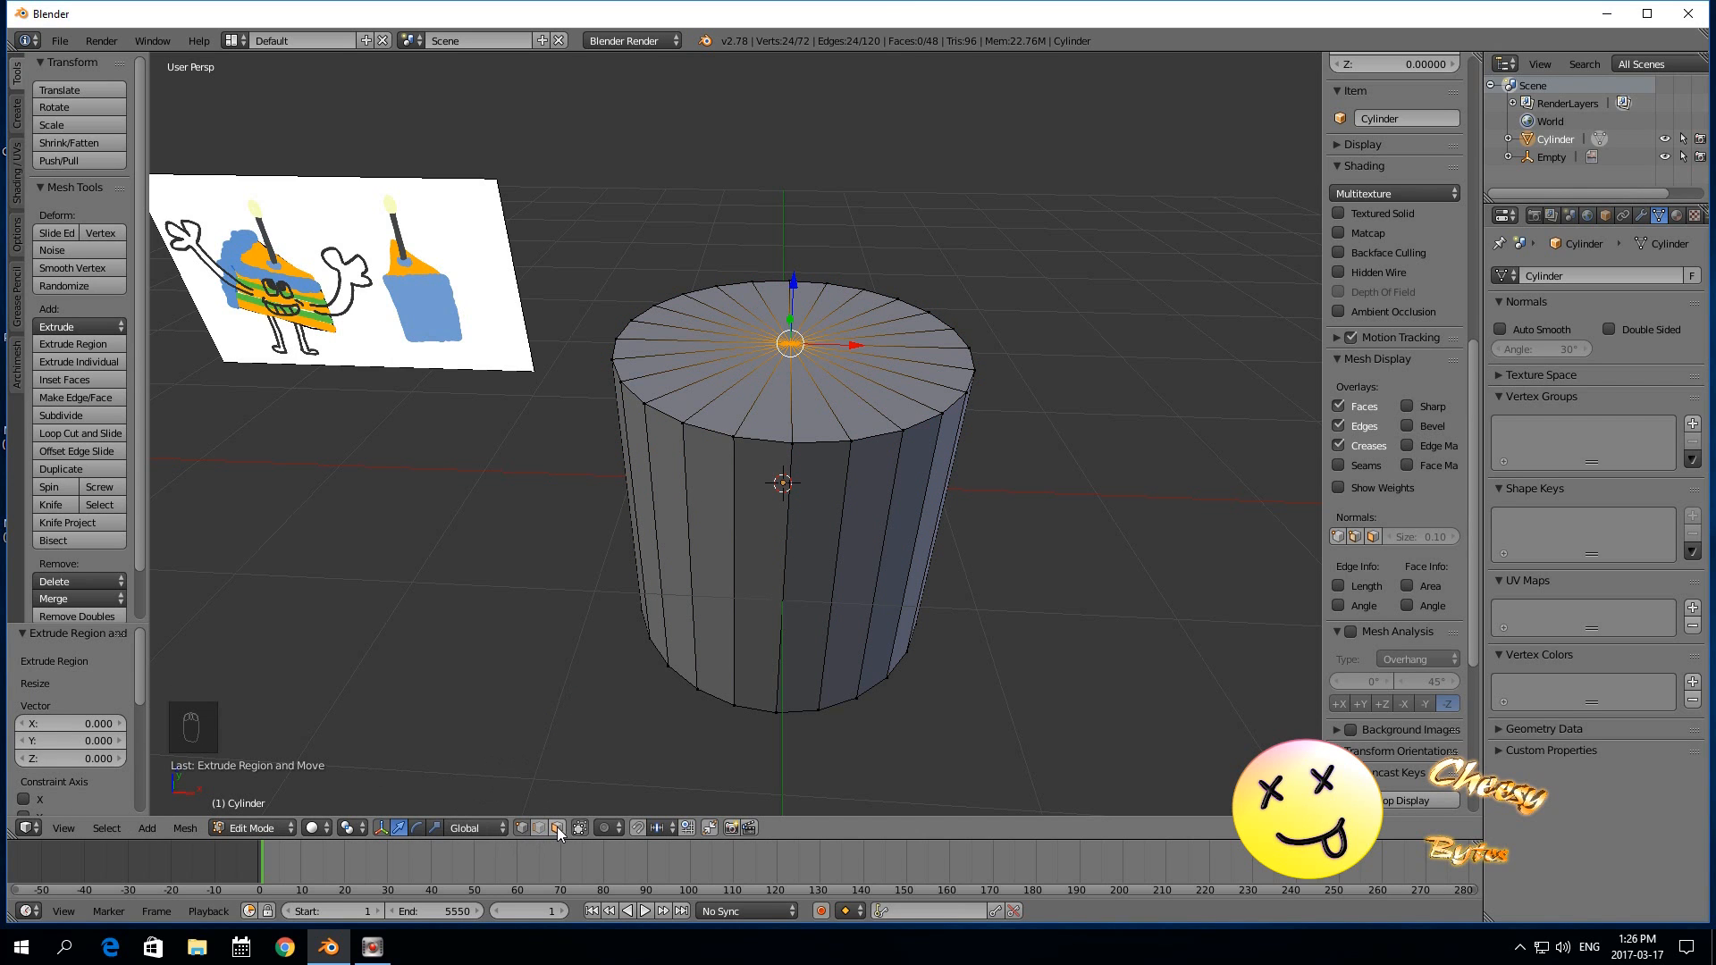
{"action": "key", "text": "a"}
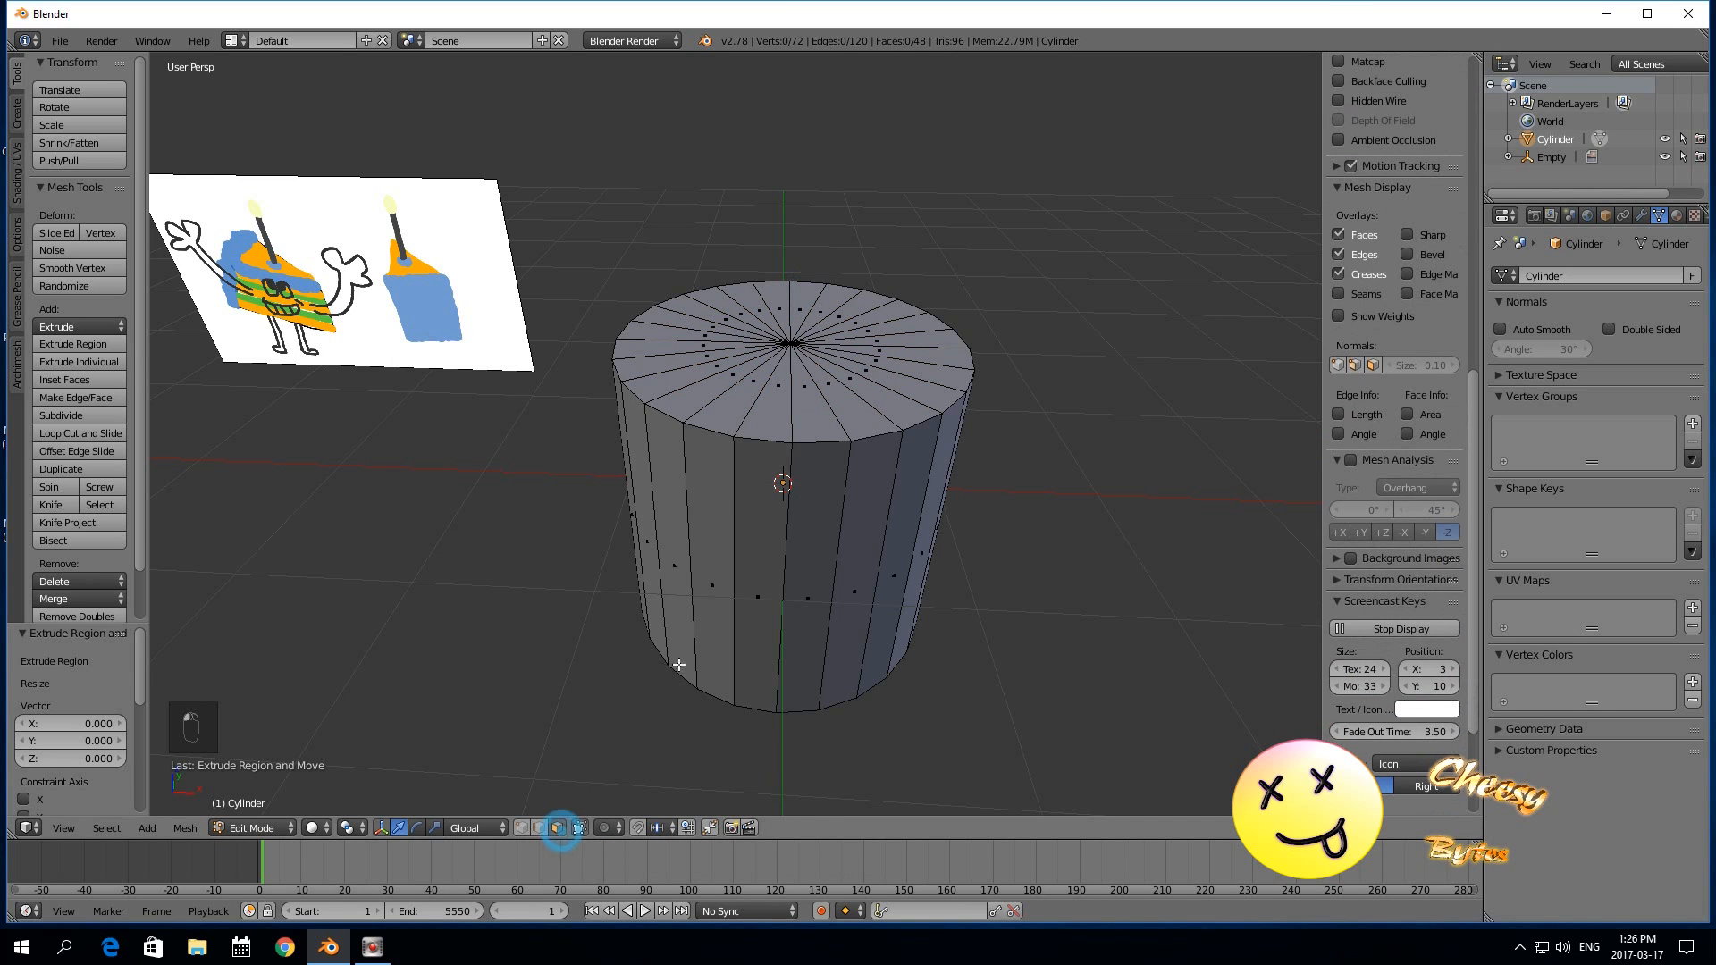
Select four adjacent front faces on the cylinder's top and the four side faces directly below them.
{"action": "key", "text": "KP_1"}
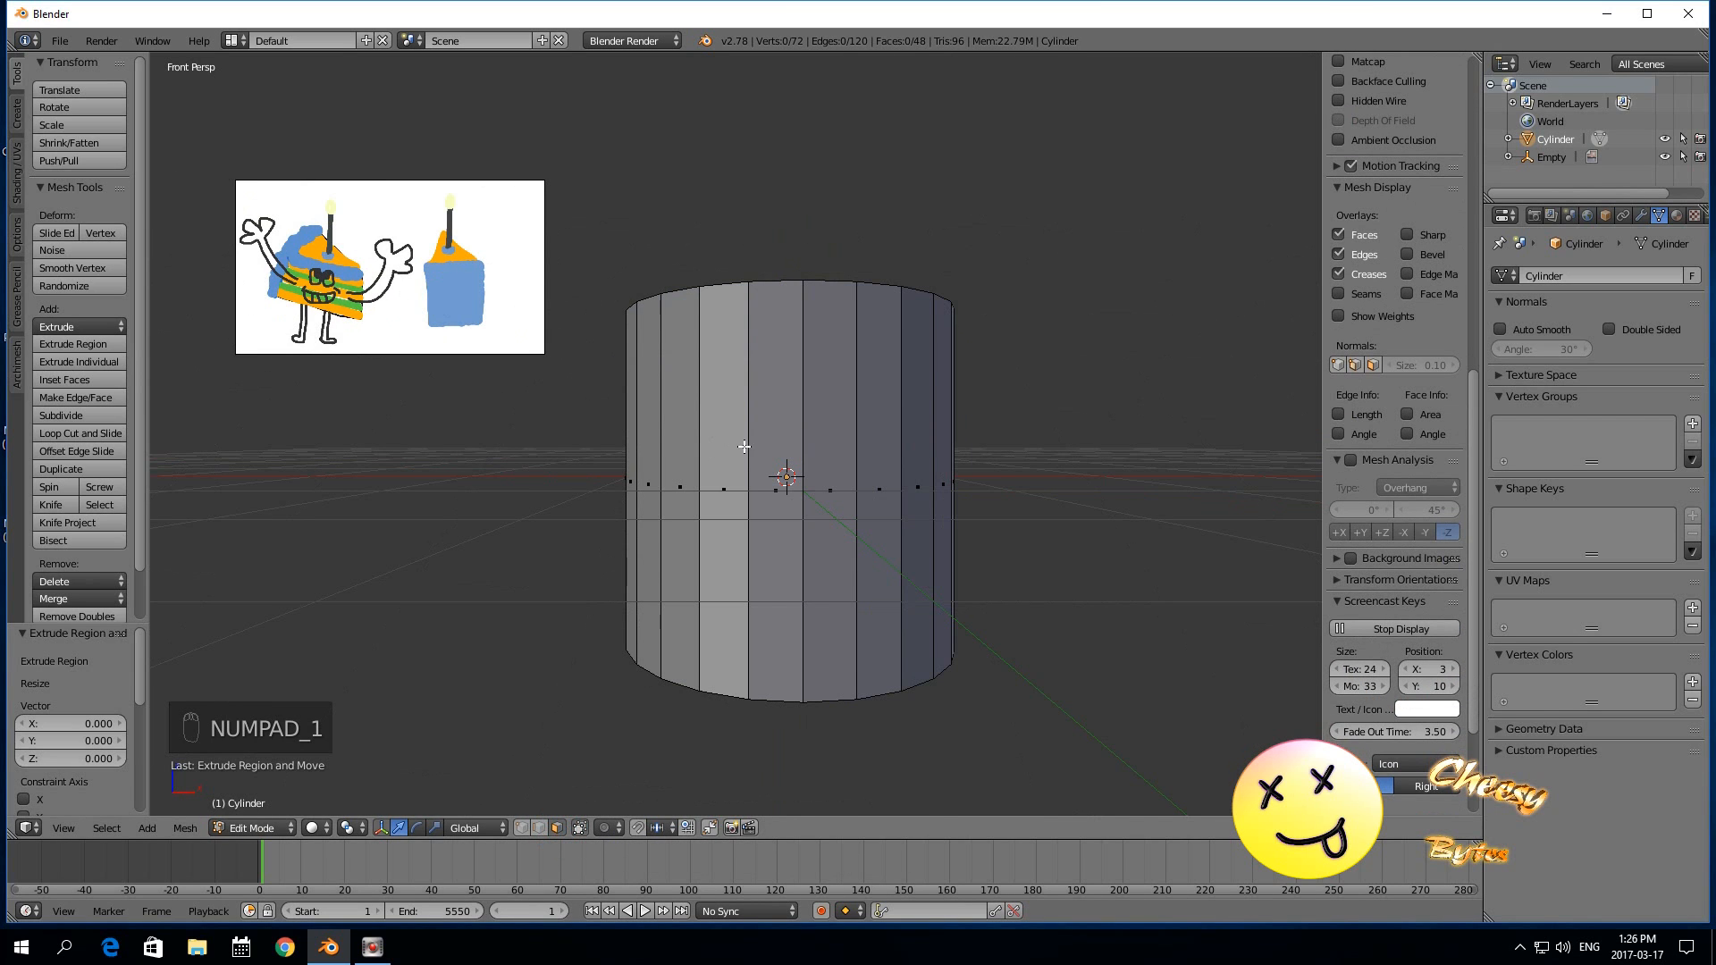
{"action": "key", "text": "KP_7"}
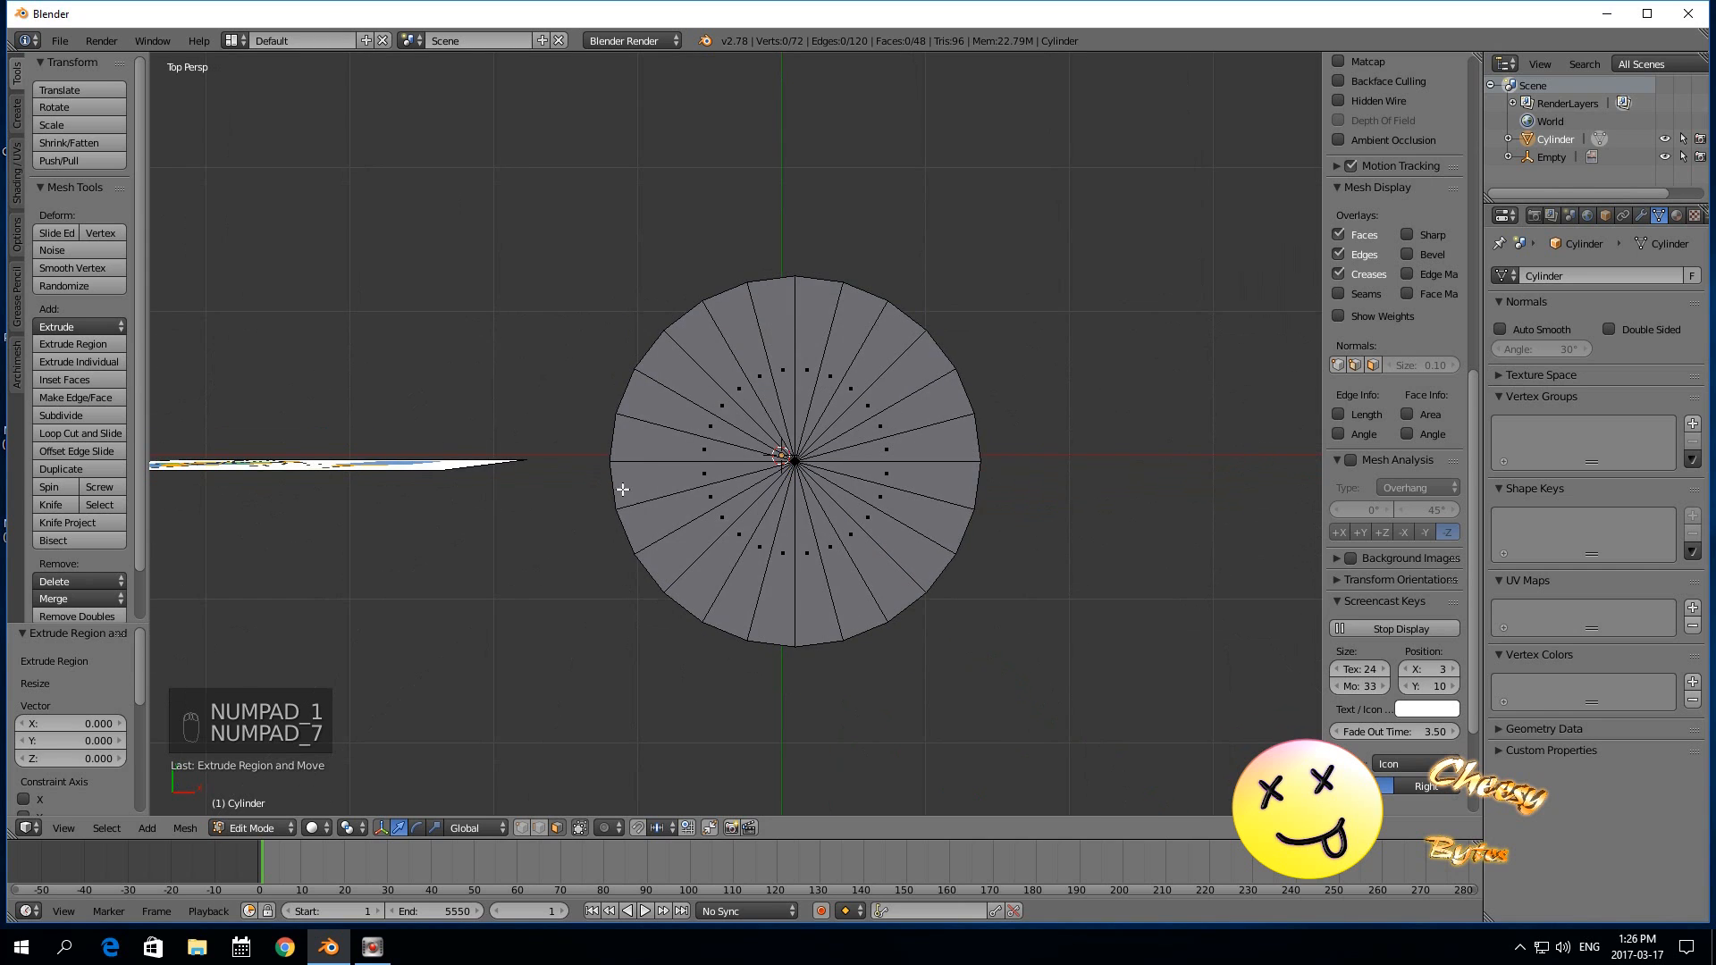
{"action": "right_click", "coordinate": [776, 576]}
{"action": "right_click", "coordinate": [809, 580], "text": "shift"}
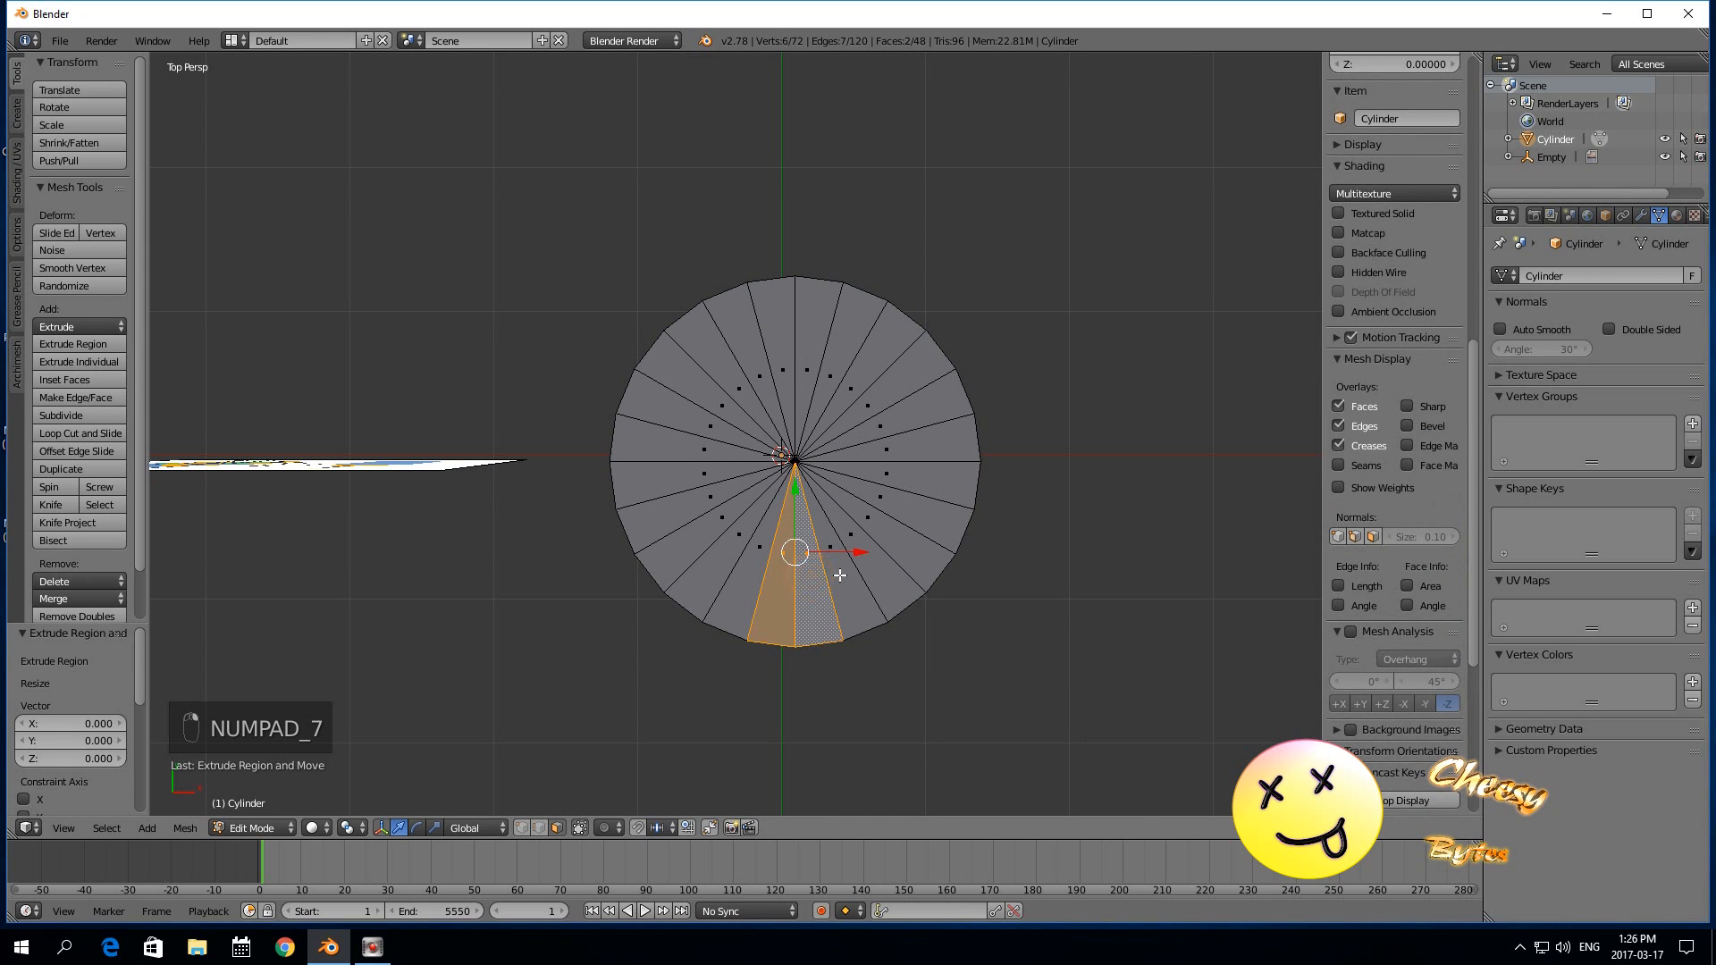
{"action": "right_click", "coordinate": [840, 577], "text": "shift"}
{"action": "right_click", "coordinate": [757, 579], "text": "shift"}
{"action": "key", "text": "KP_1"}
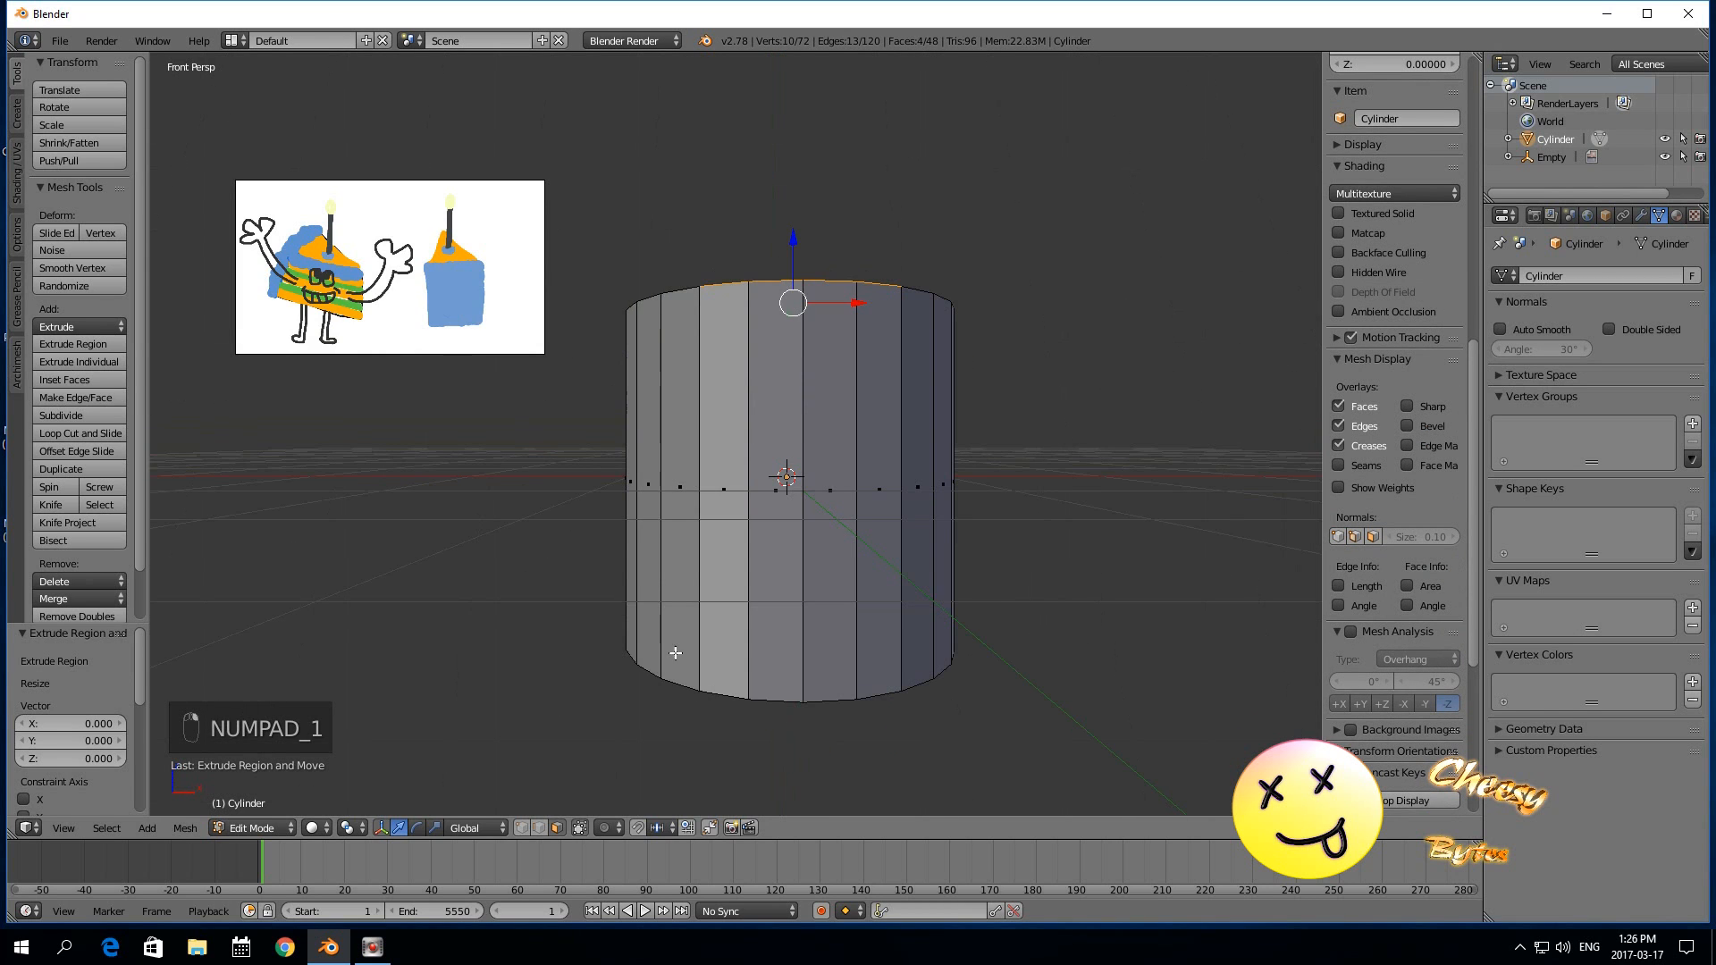
{"action": "right_click", "coordinate": [729, 486], "text": "shift"}
{"action": "right_click", "coordinate": [775, 461], "text": "shift"}
{"action": "right_click", "coordinate": [821, 447], "text": "shift"}
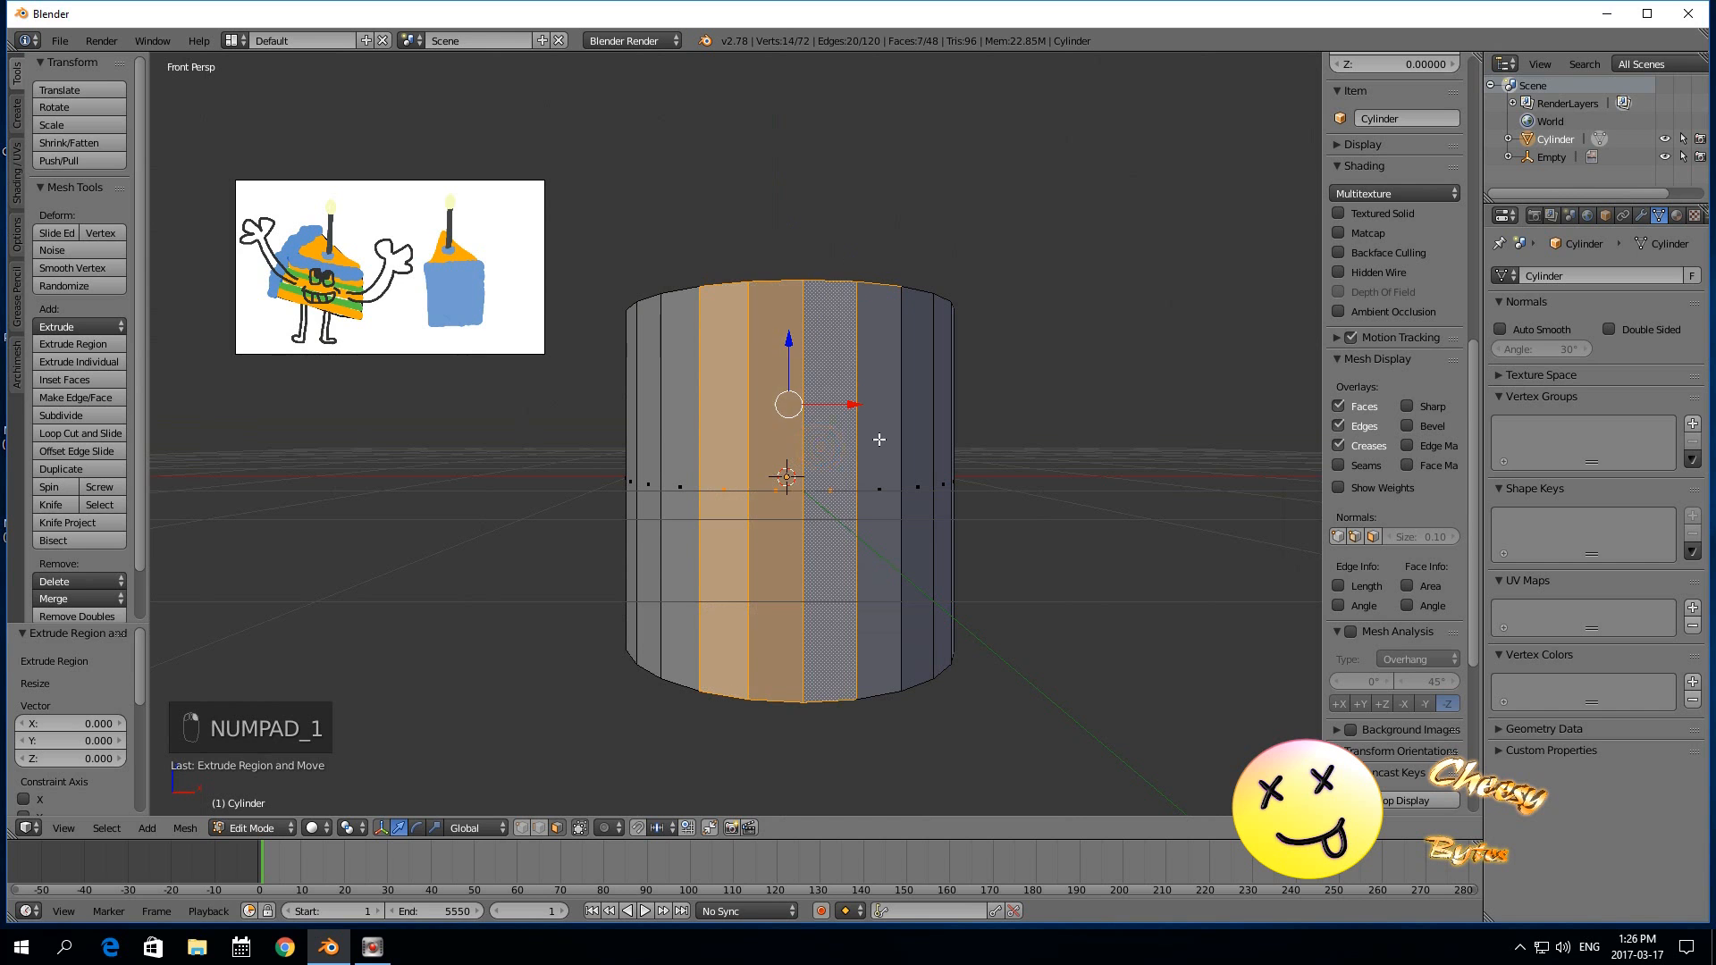
{"action": "right_click", "coordinate": [877, 441], "text": "shift"}
Select the whole cylinder mesh and scale it up by about 1.44.
{"action": "mouse_move", "coordinate": [560, 518]}
{"action": "middle_mouse_down"}
{"action": "mouse_move", "coordinate": [564, 620]}
{"action": "mouse_move", "coordinate": [580, 619]}
{"action": "middle_mouse_up"}
{"action": "key", "text": "a"}
{"action": "key", "text": "a"}
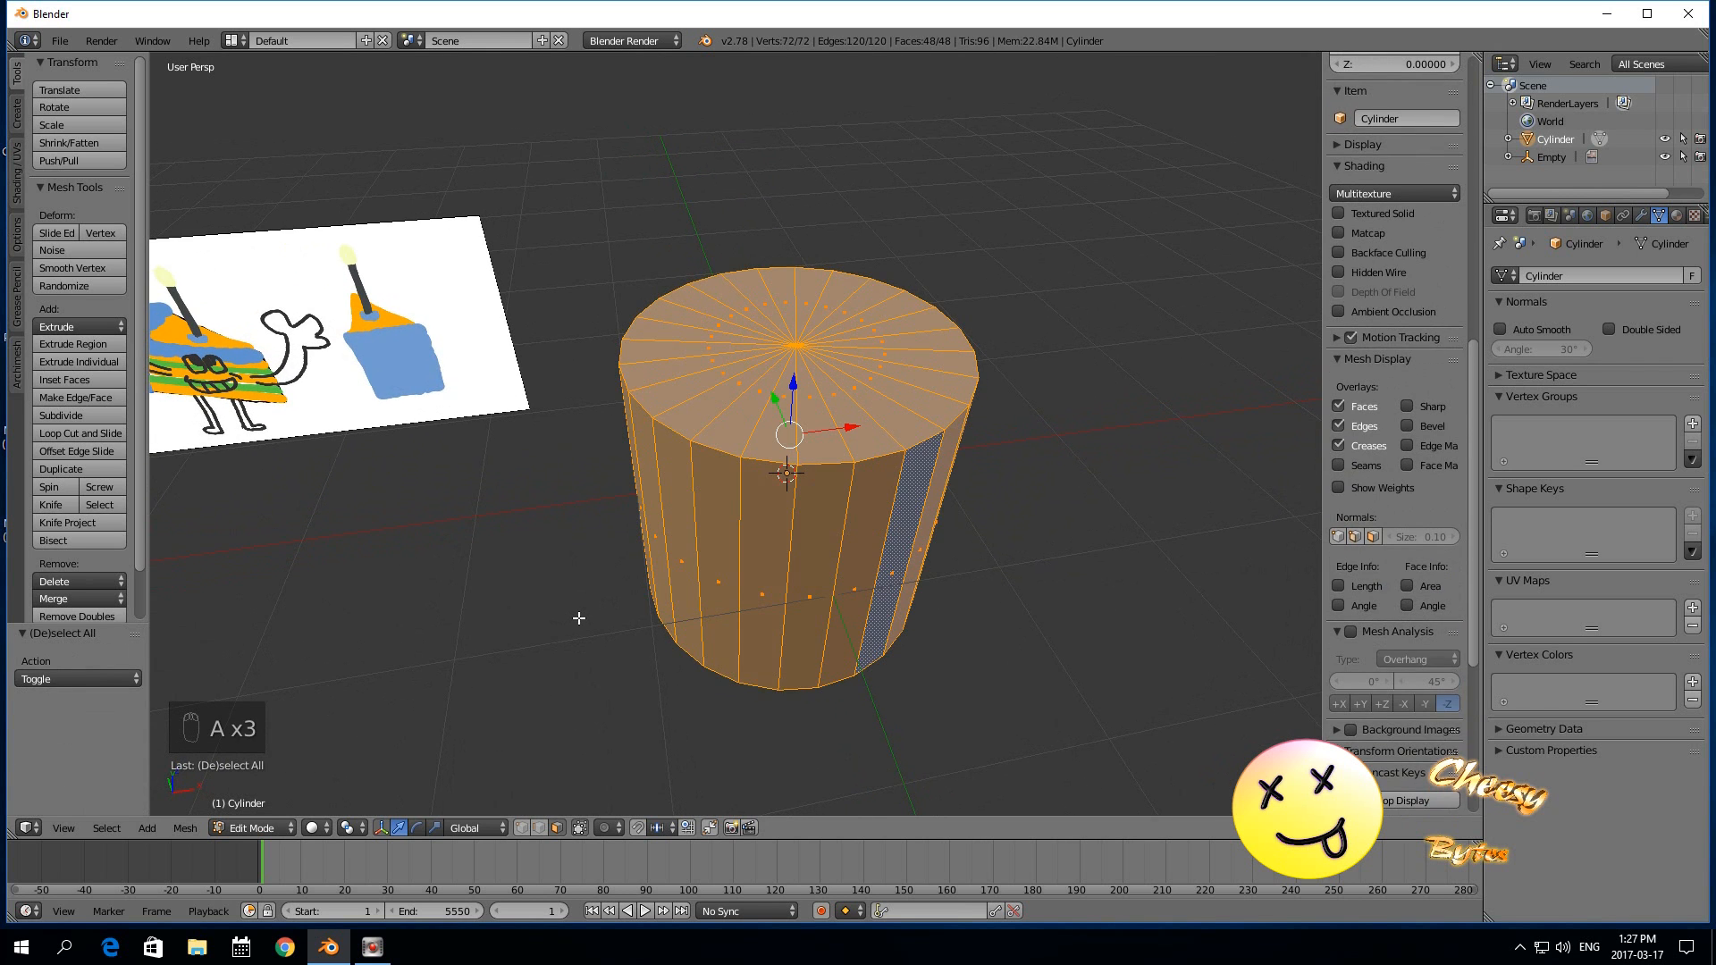
{"action": "key", "text": "s"}
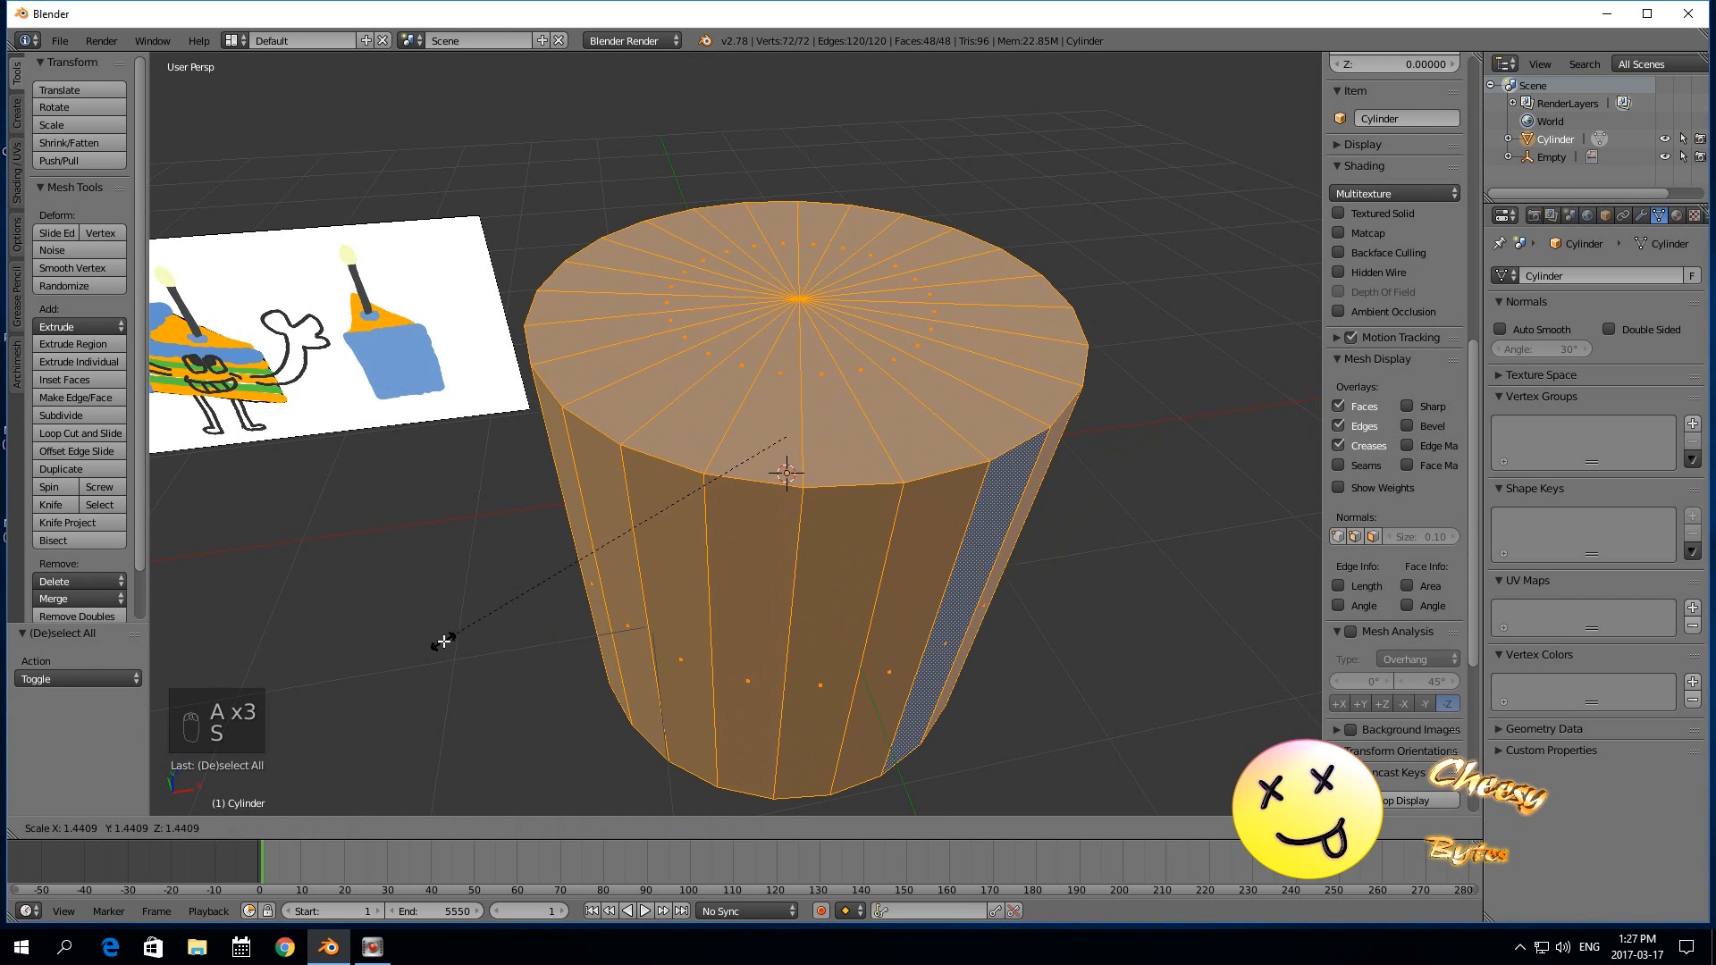
{"action": "left_click", "coordinate": [441, 640]}
{"action": "scroll", "coordinate": [581, 666], "scroll_direction": "down", "scroll_amount": 2}
{"action": "middle_click_drag", "start_coordinate": [594, 670], "coordinate": [571, 652]}
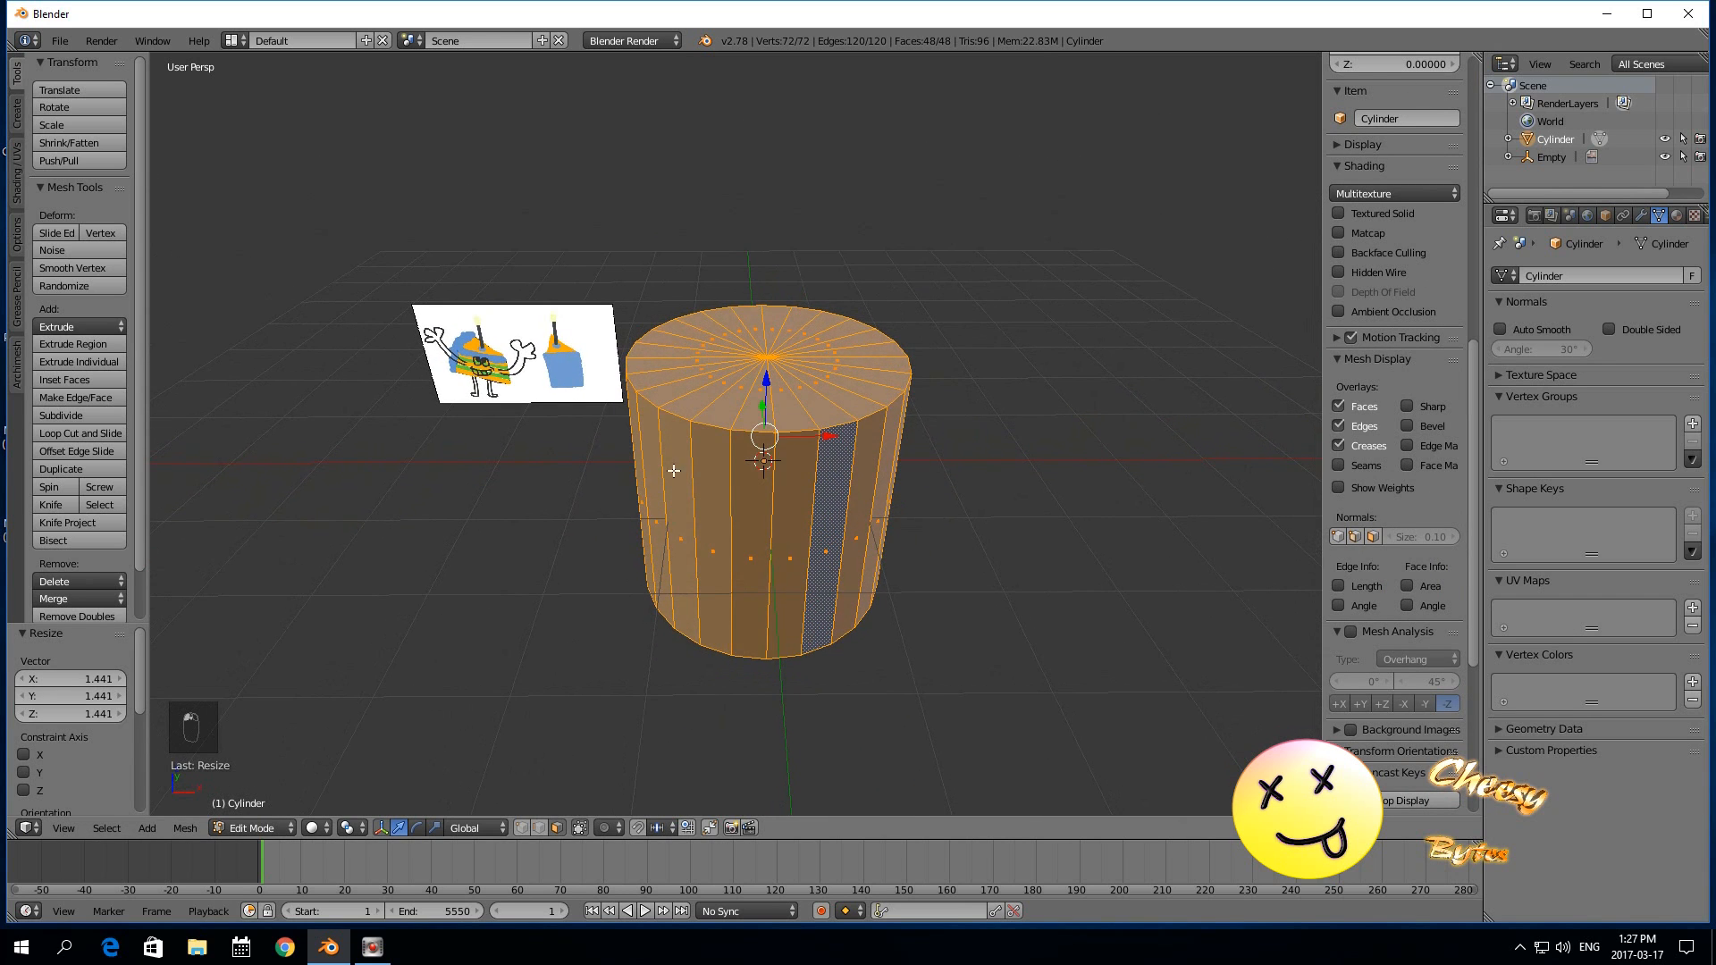
Select the four front top faces and the four side faces below them, and separate them into their own object.
{"action": "right_click", "coordinate": [708, 427]}
{"action": "right_click", "coordinate": [718, 413]}
{"action": "right_click", "coordinate": [753, 411], "text": "shift"}
{"action": "right_click", "coordinate": [783, 410], "text": "shift"}
{"action": "right_click", "coordinate": [805, 427], "text": "shift"}
{"action": "right_click", "coordinate": [706, 503], "text": "shift"}
{"action": "right_click", "coordinate": [752, 499], "text": "shift"}
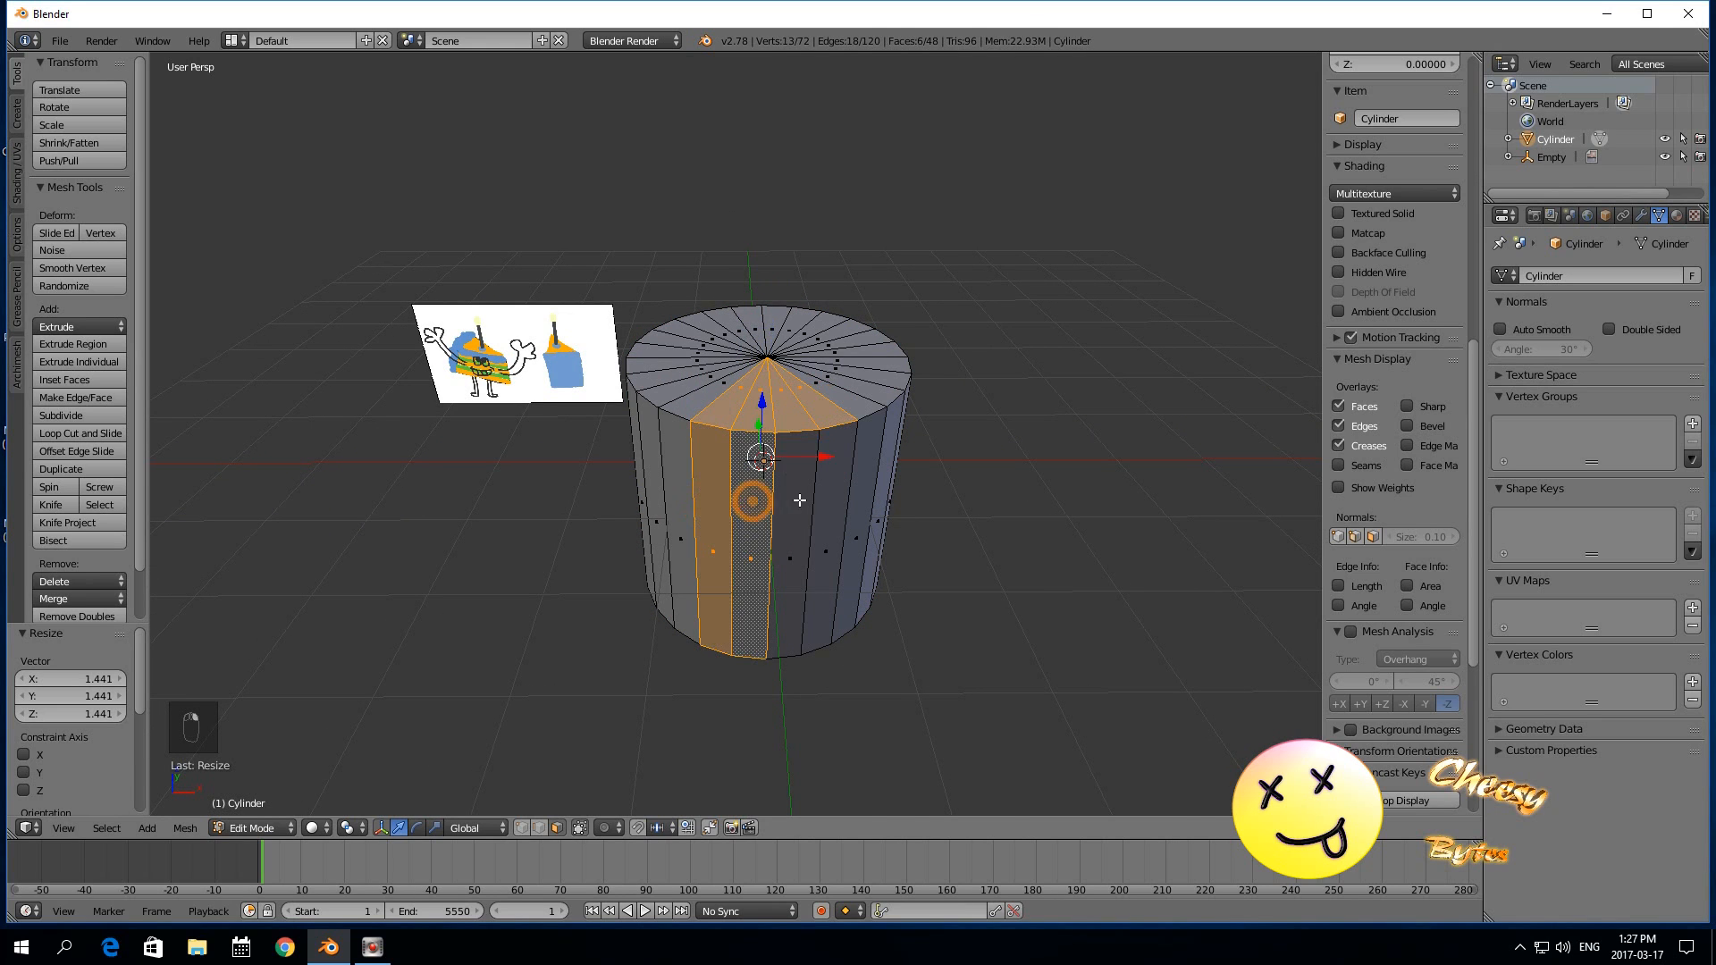
{"action": "right_click", "coordinate": [796, 494], "text": "shift"}
{"action": "right_click", "coordinate": [853, 487], "text": "shift"}
{"action": "right_click", "coordinate": [879, 485], "text": "shift"}
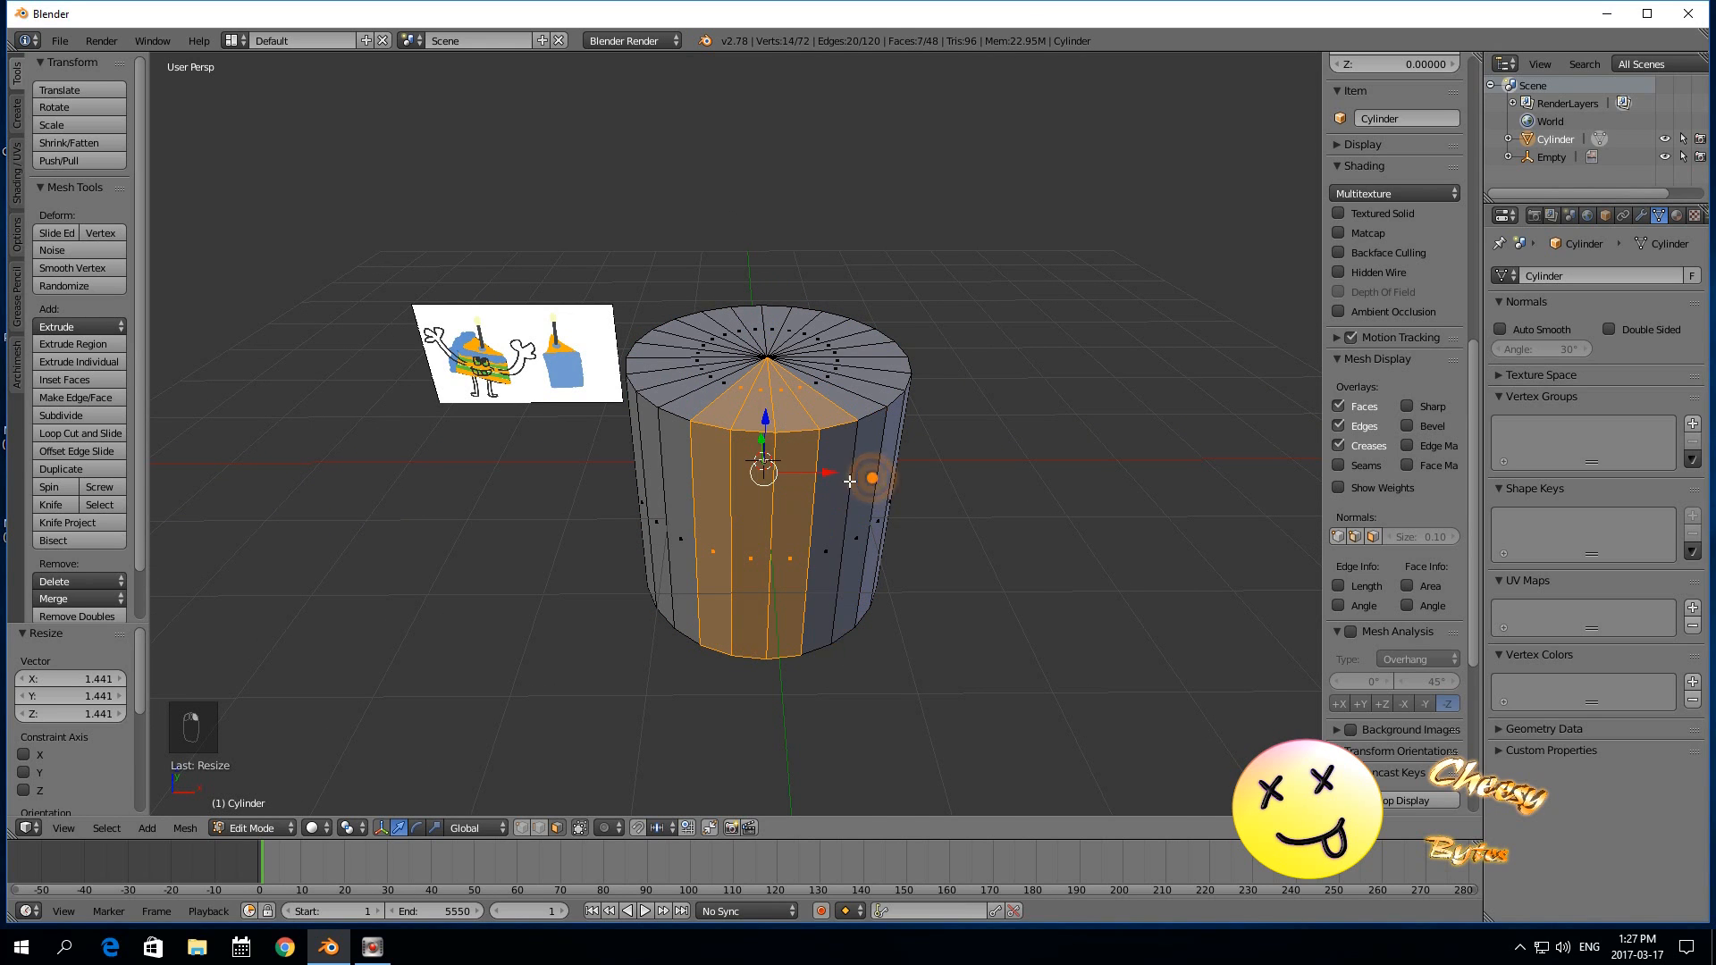
{"action": "right_click", "coordinate": [840, 487], "text": "shift"}
{"action": "key", "text": "p"}
{"action": "left_click", "coordinate": [573, 555]}
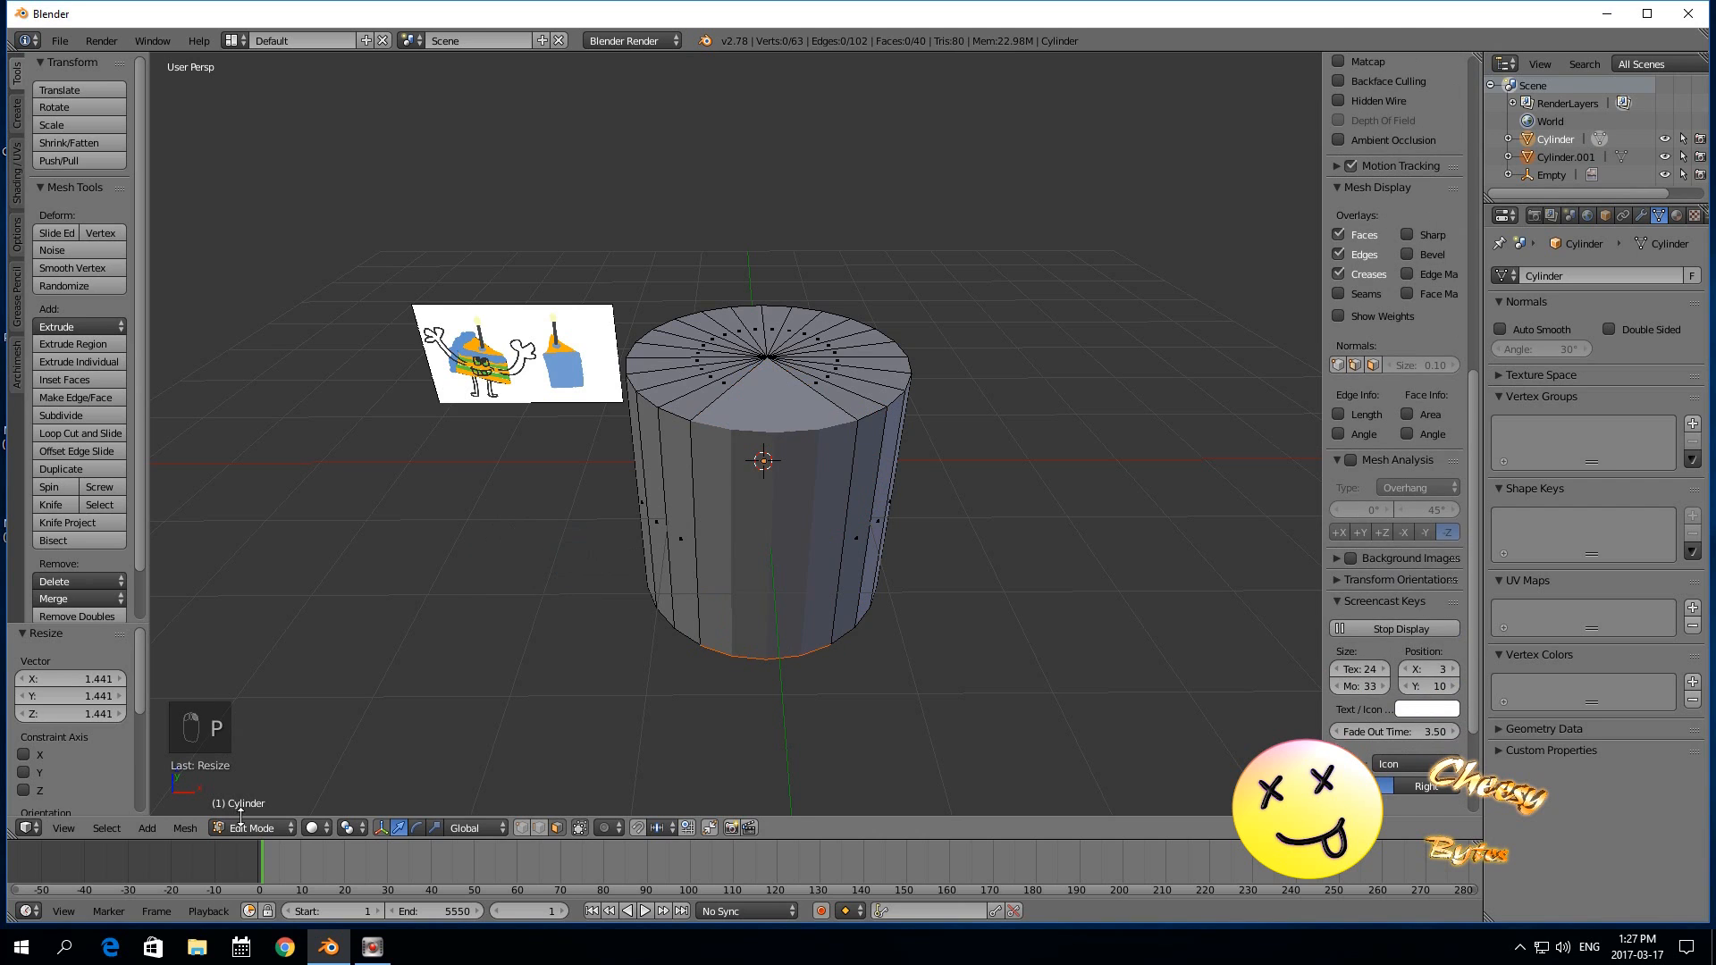
Return to Object Mode and delete the remaining part of the cylinder, leaving only the wedge.
{"action": "left_click", "coordinate": [250, 829]}
{"action": "left_click", "coordinate": [254, 809]}
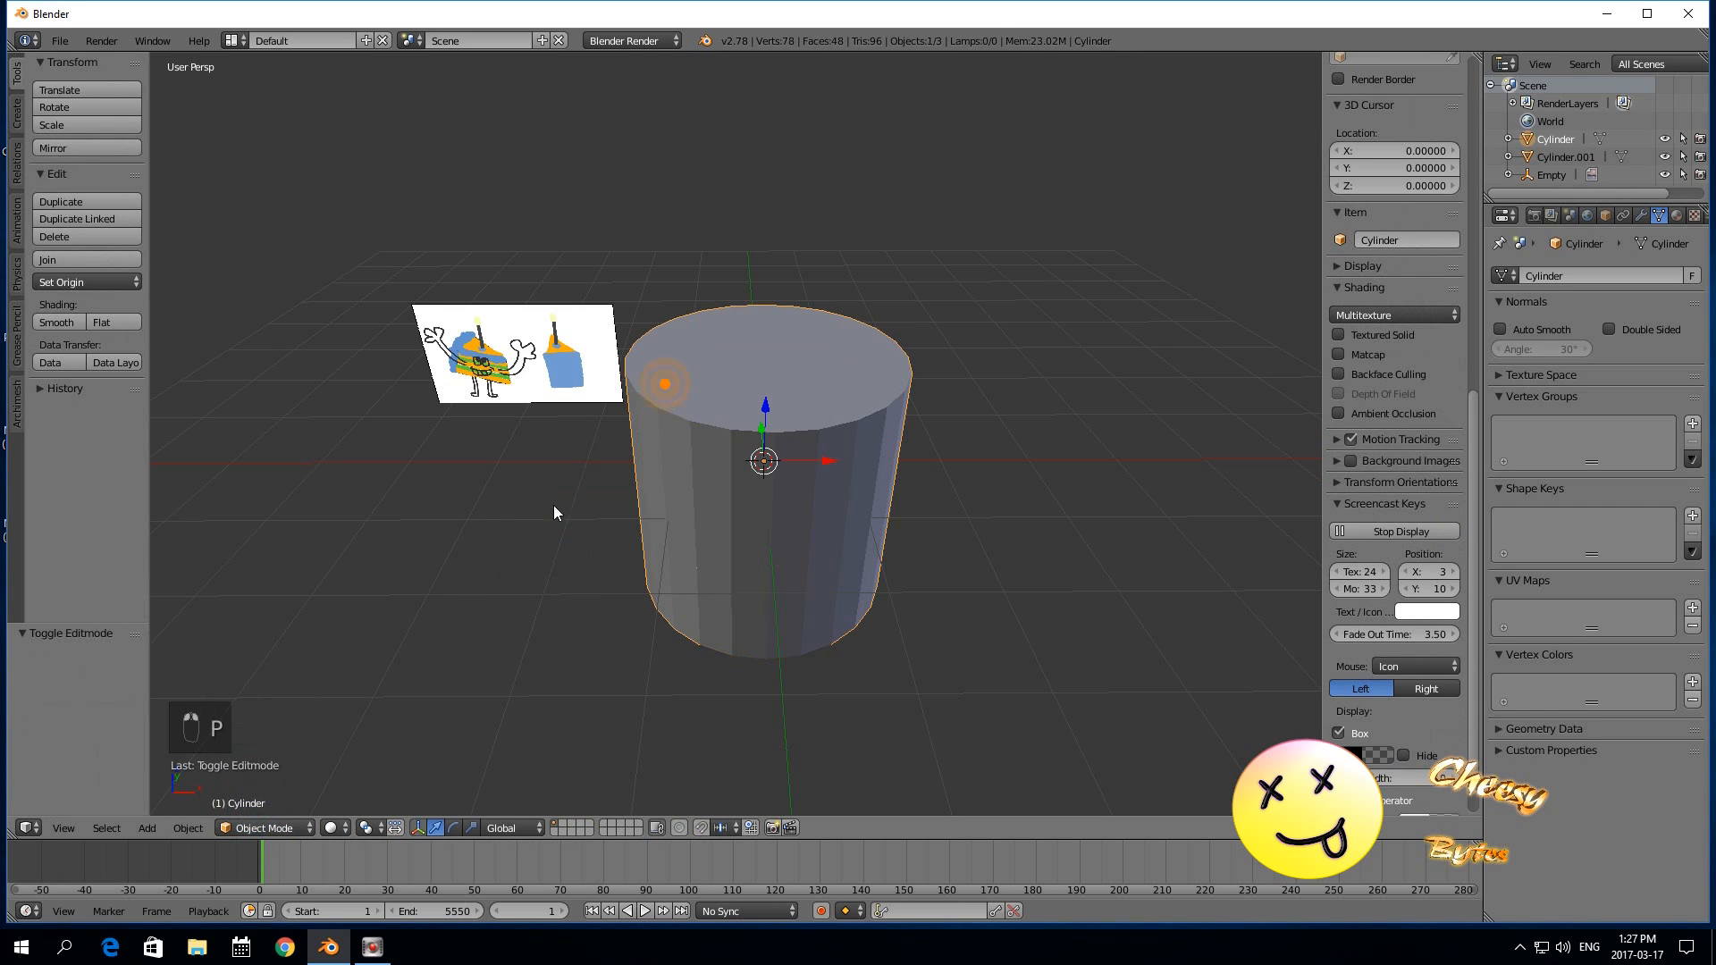
{"action": "key", "text": "x"}
{"action": "left_click", "coordinate": [432, 603]}
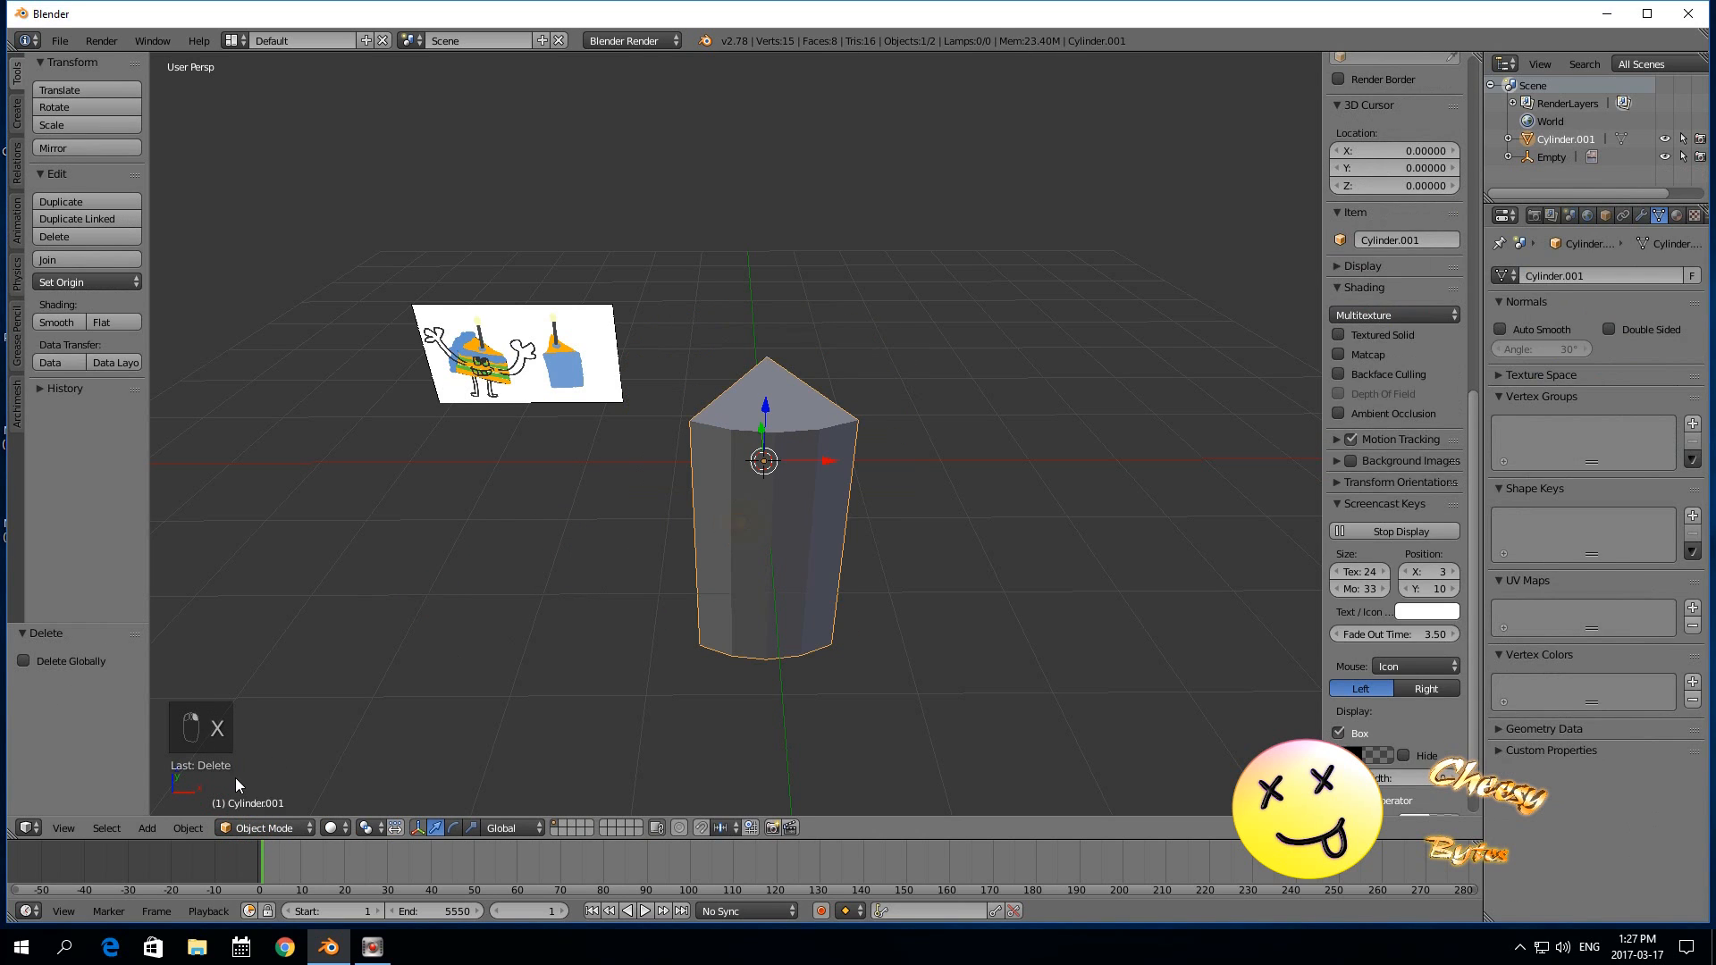
In Edit Mode, select the row of vertices along the wedge's bottom edge in front view and delete them.
{"action": "left_click", "coordinate": [255, 826]}
{"action": "left_click", "coordinate": [262, 788]}
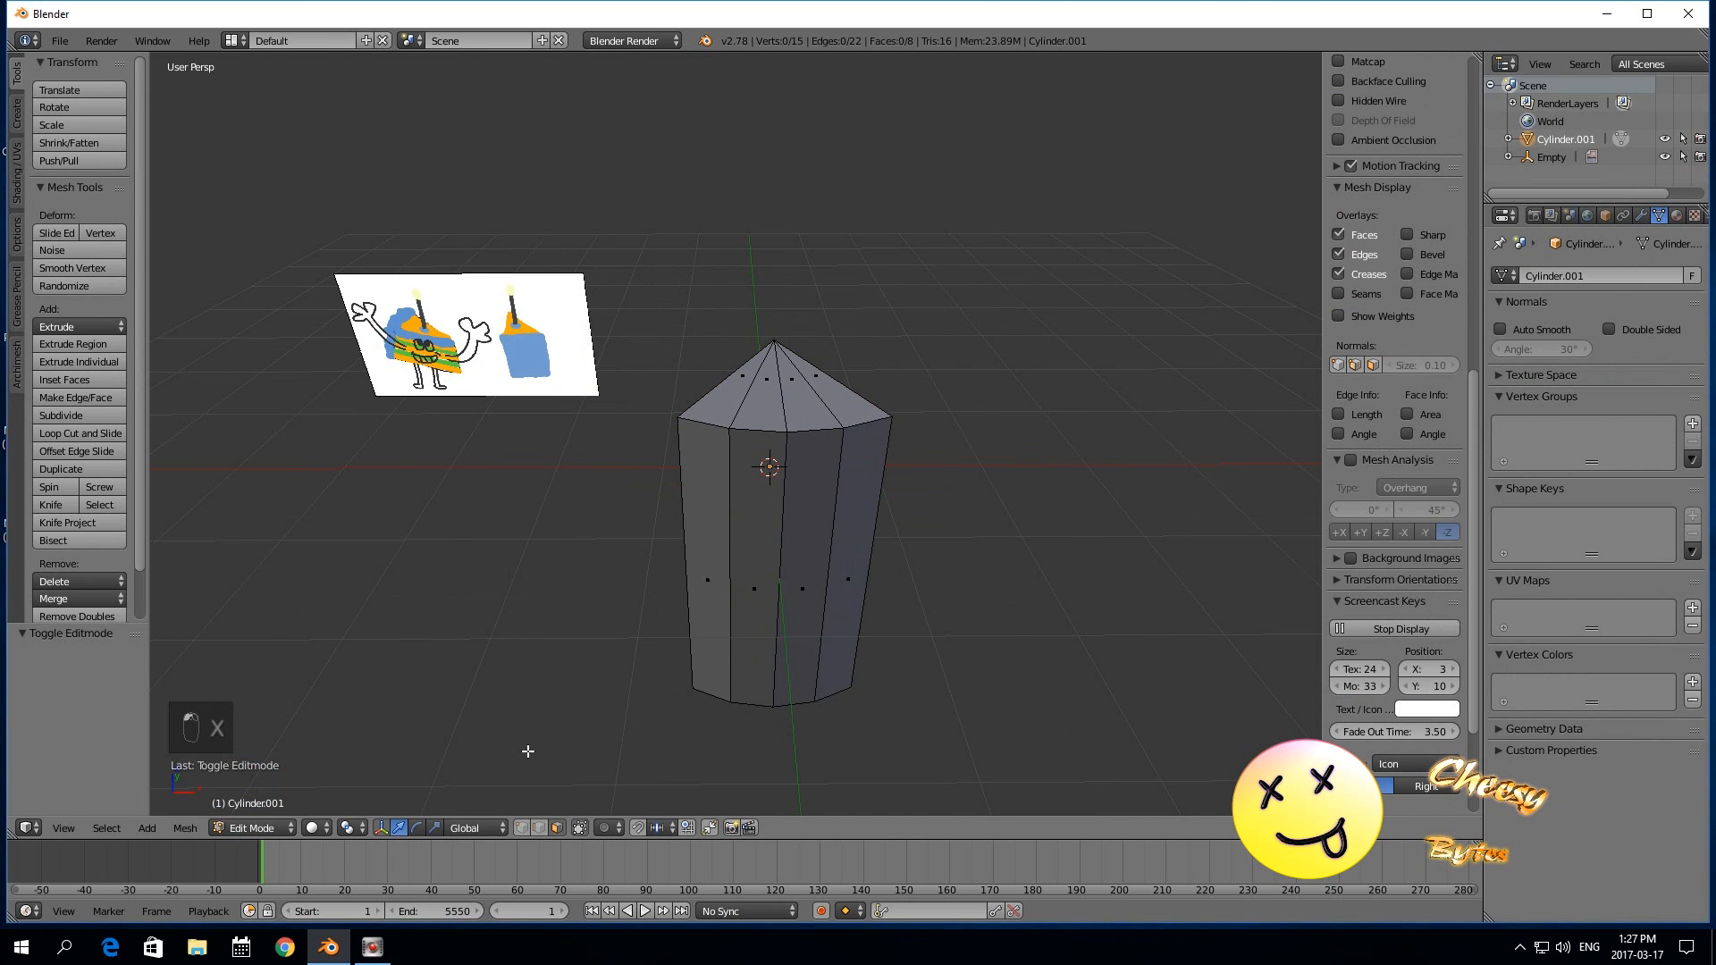
{"action": "left_click", "coordinate": [526, 828]}
{"action": "key", "text": "KP_1"}
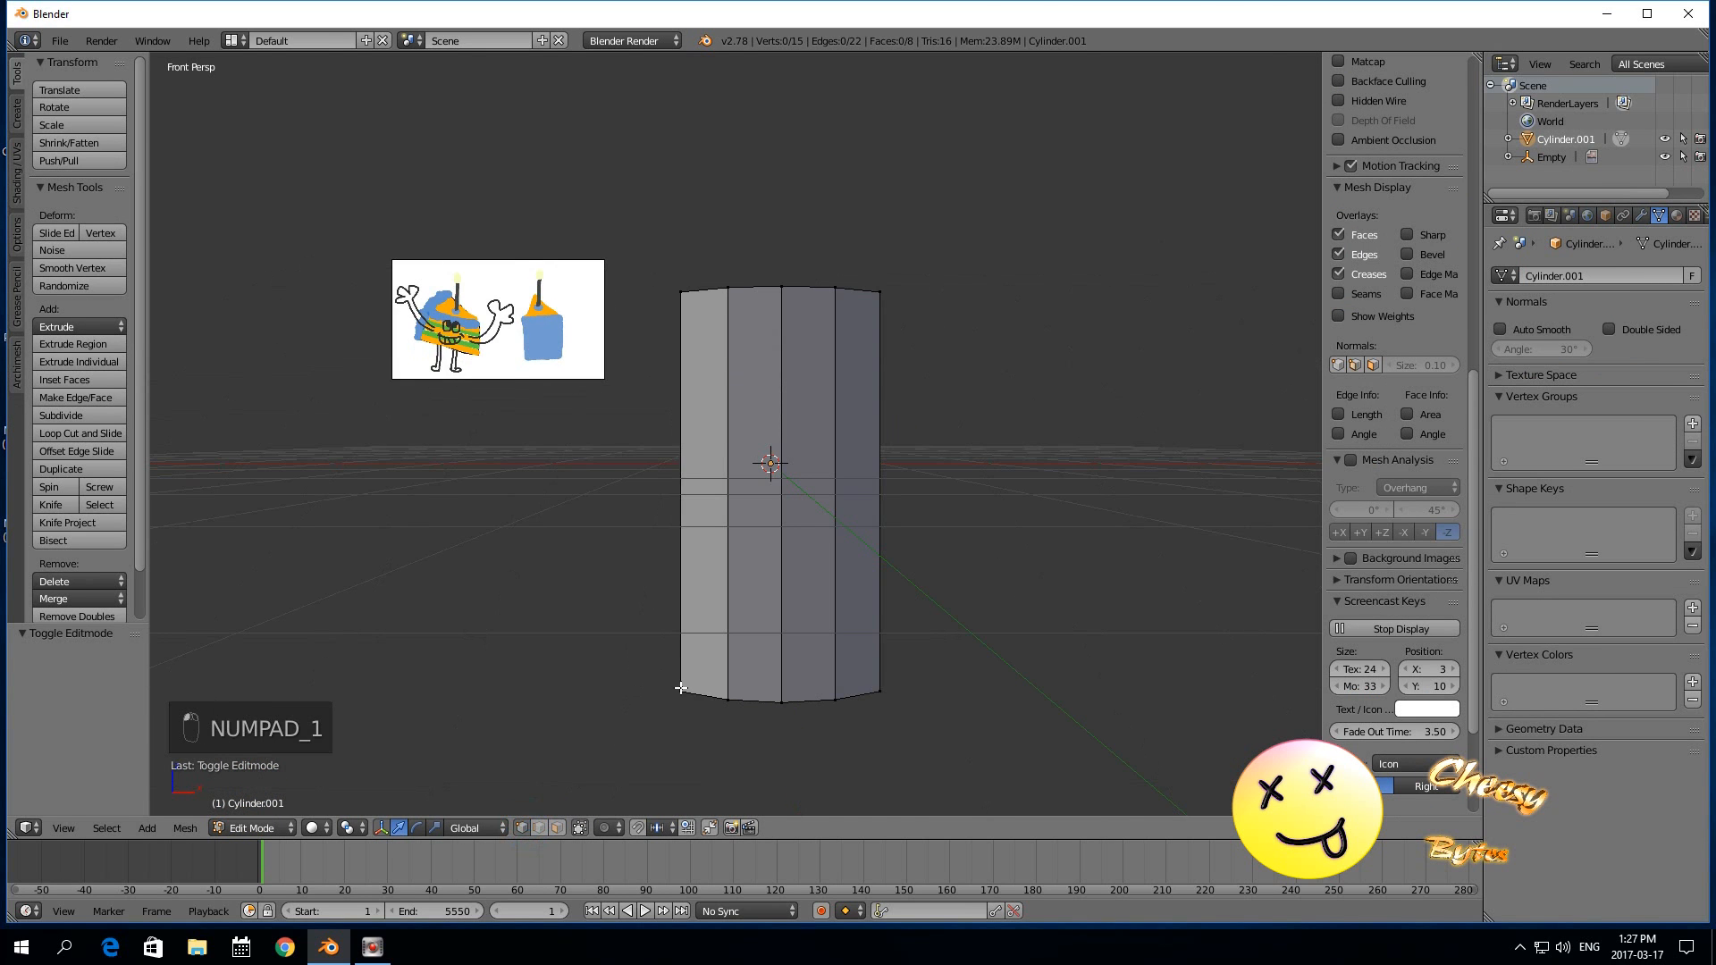
{"action": "right_click", "coordinate": [680, 689]}
{"action": "key", "text": "b"}
{"action": "left_click_drag", "start_coordinate": [560, 659], "coordinate": [988, 721]}
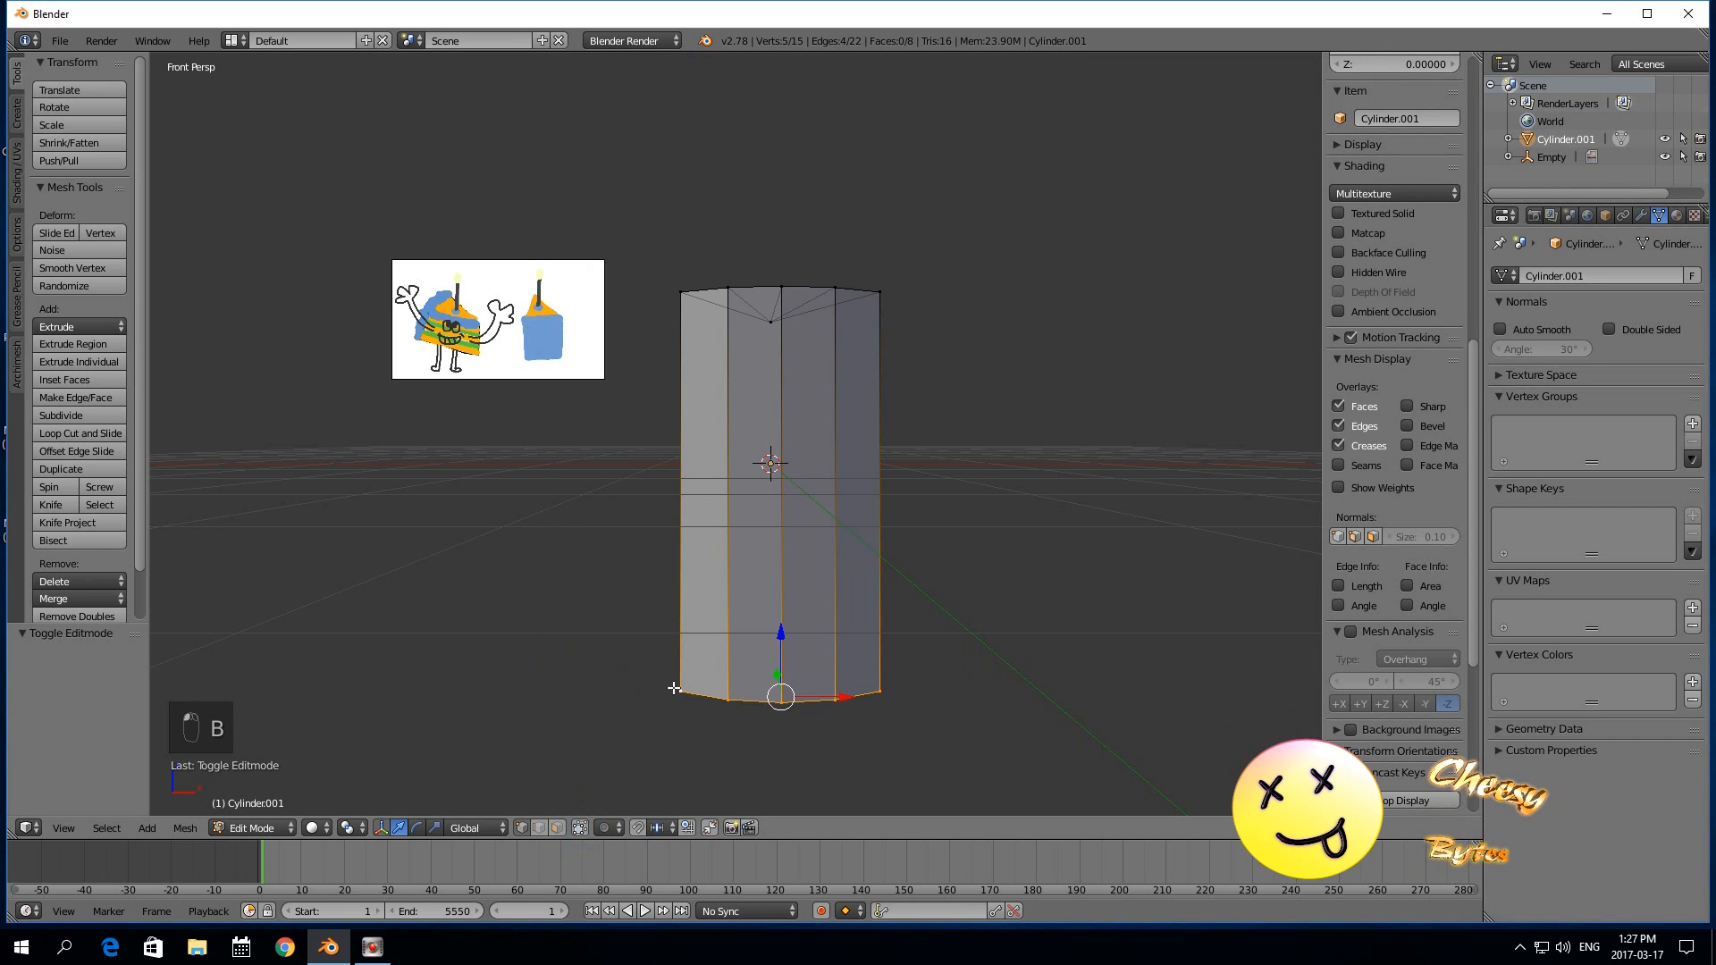
{"action": "key", "text": "x"}
{"action": "left_click", "coordinate": [624, 679]}
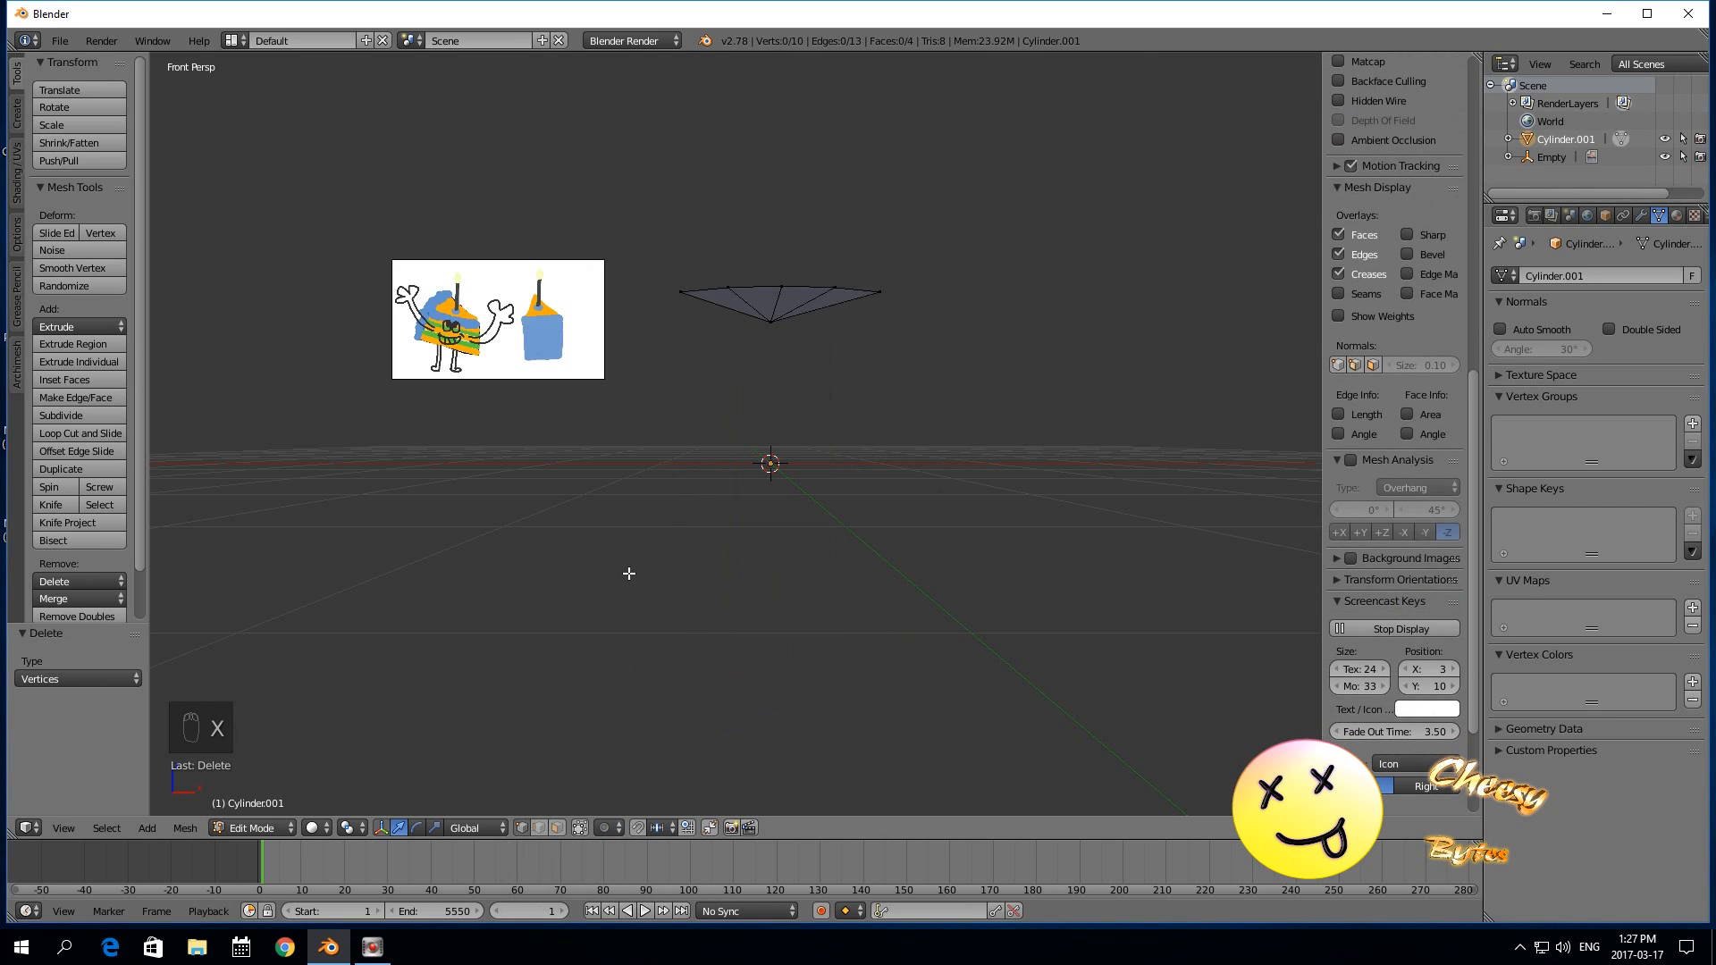
Extrude all the remaining top faces downward by about 1.62 to form a closed wedge, and return to Object Mode.
{"action": "key", "text": "a"}
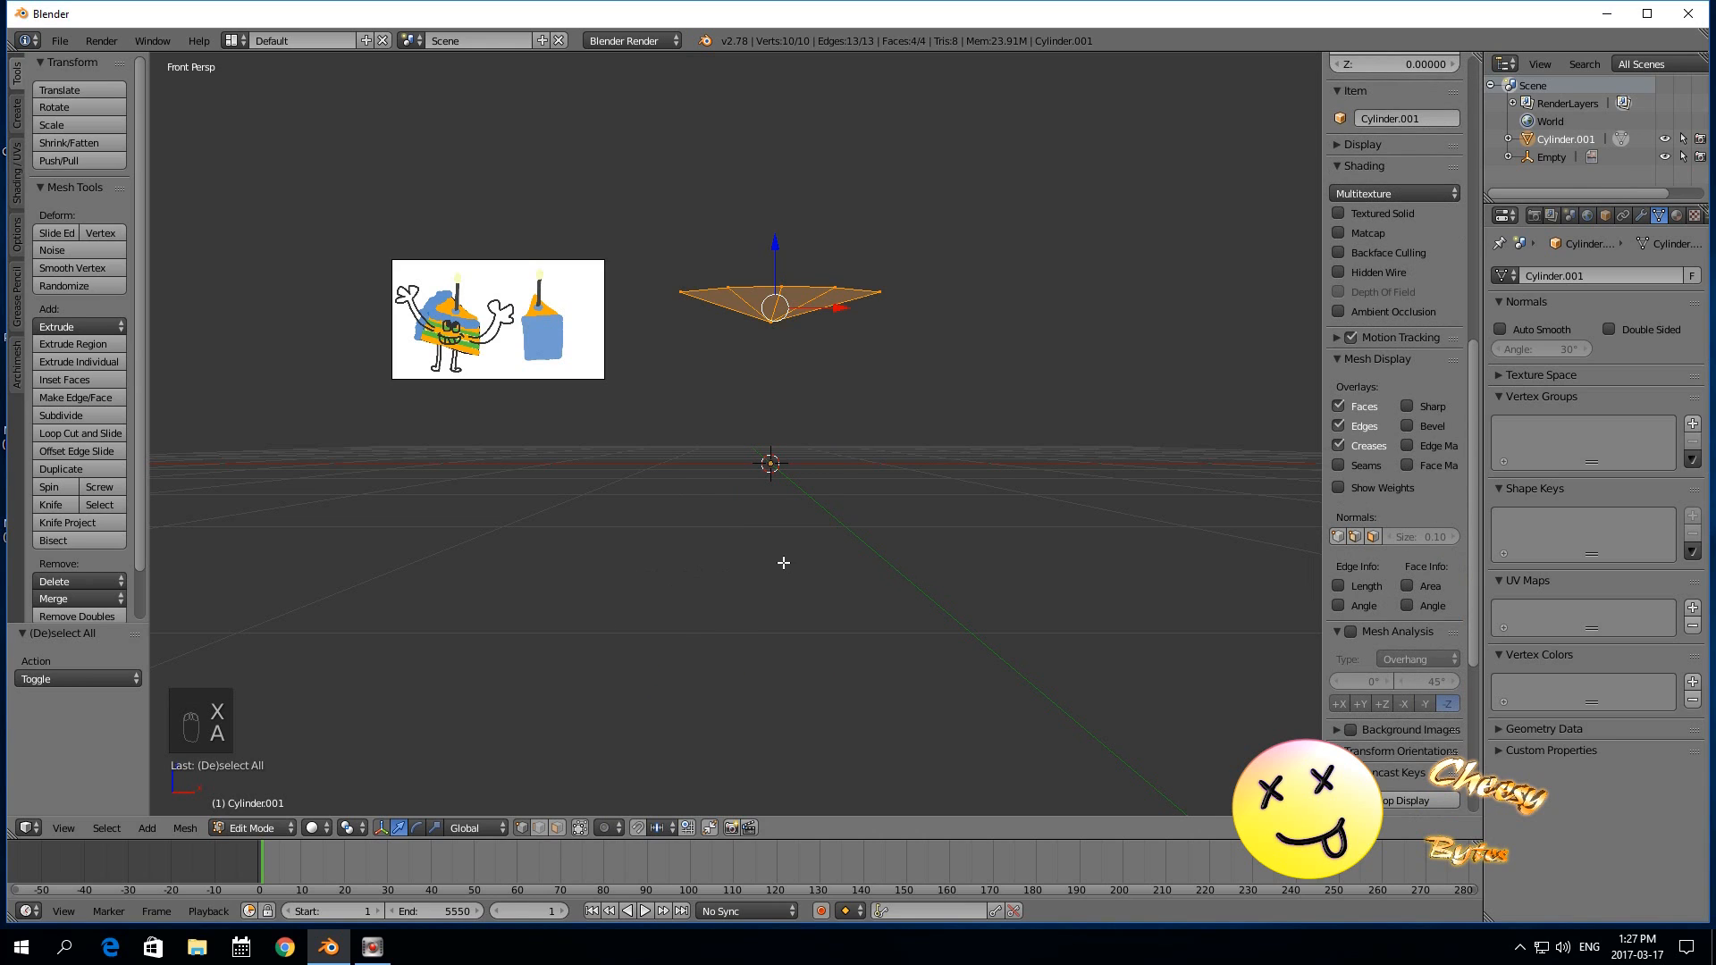
{"action": "left_click", "coordinate": [803, 537]}
{"action": "key", "text": "e"}
{"action": "left_click", "coordinate": [777, 438]}
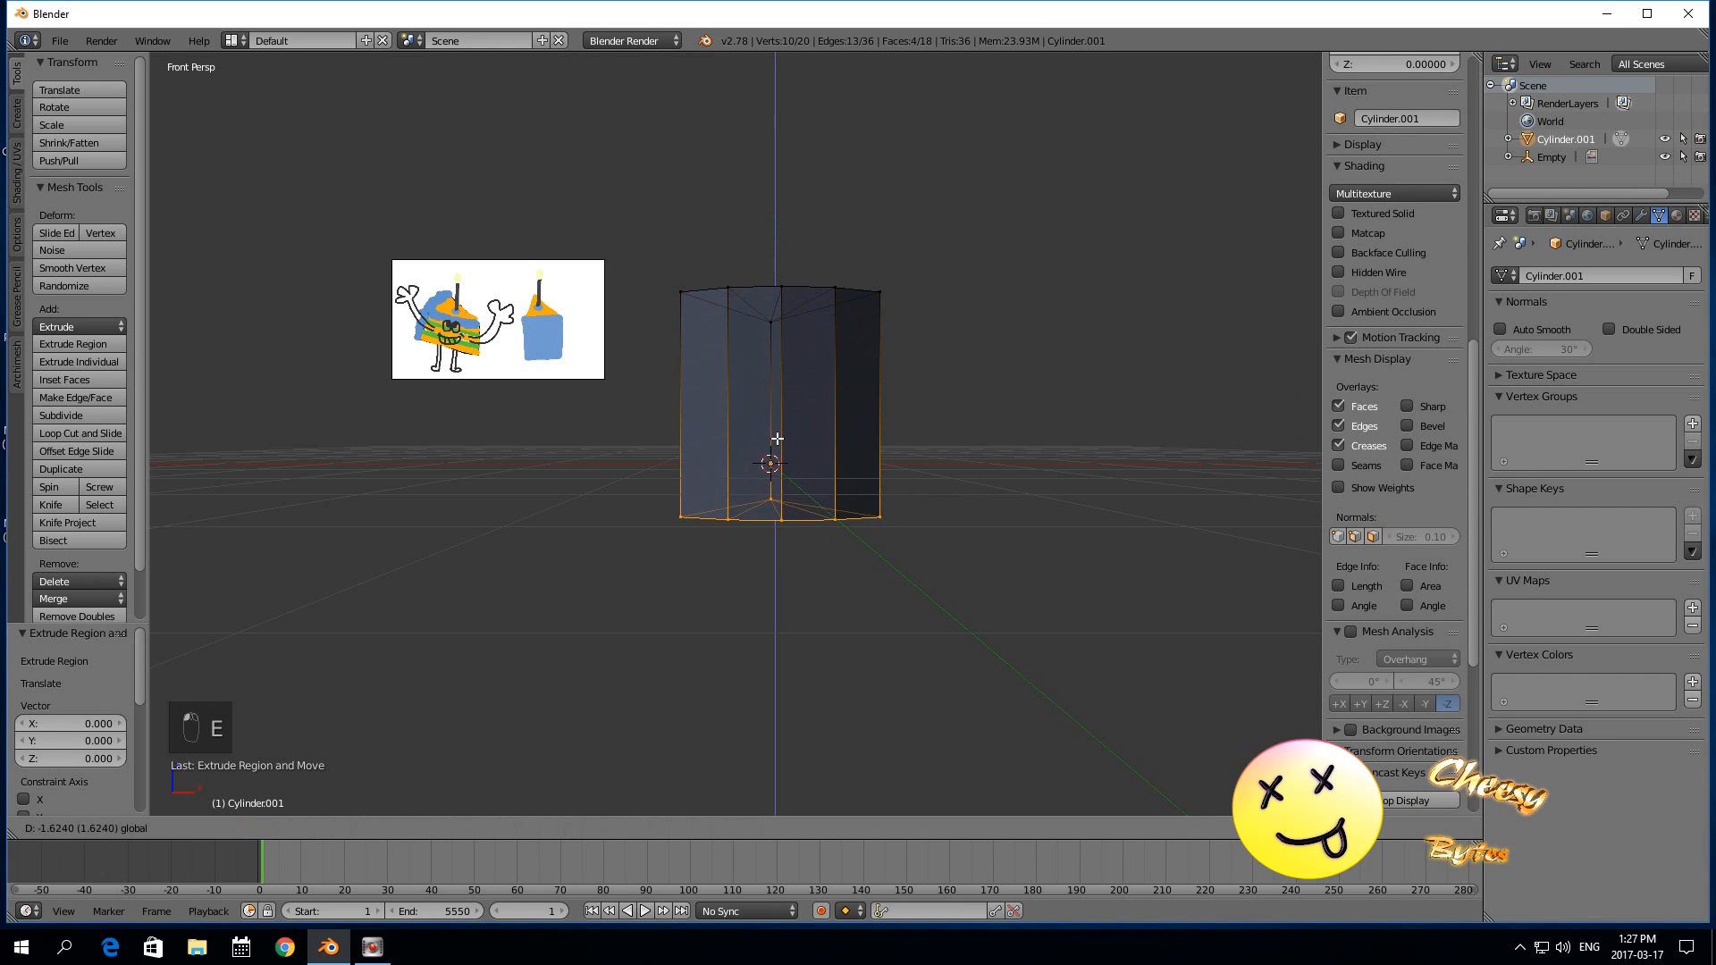
{"action": "middle_click_drag", "start_coordinate": [582, 447], "coordinate": [586, 548]}
{"action": "left_click", "coordinate": [259, 828]}
{"action": "left_click", "coordinate": [259, 809]}
Move the wedge about 0.77 along the Y axis.
{"action": "middle_click_drag", "start_coordinate": [613, 686], "coordinate": [421, 632]}
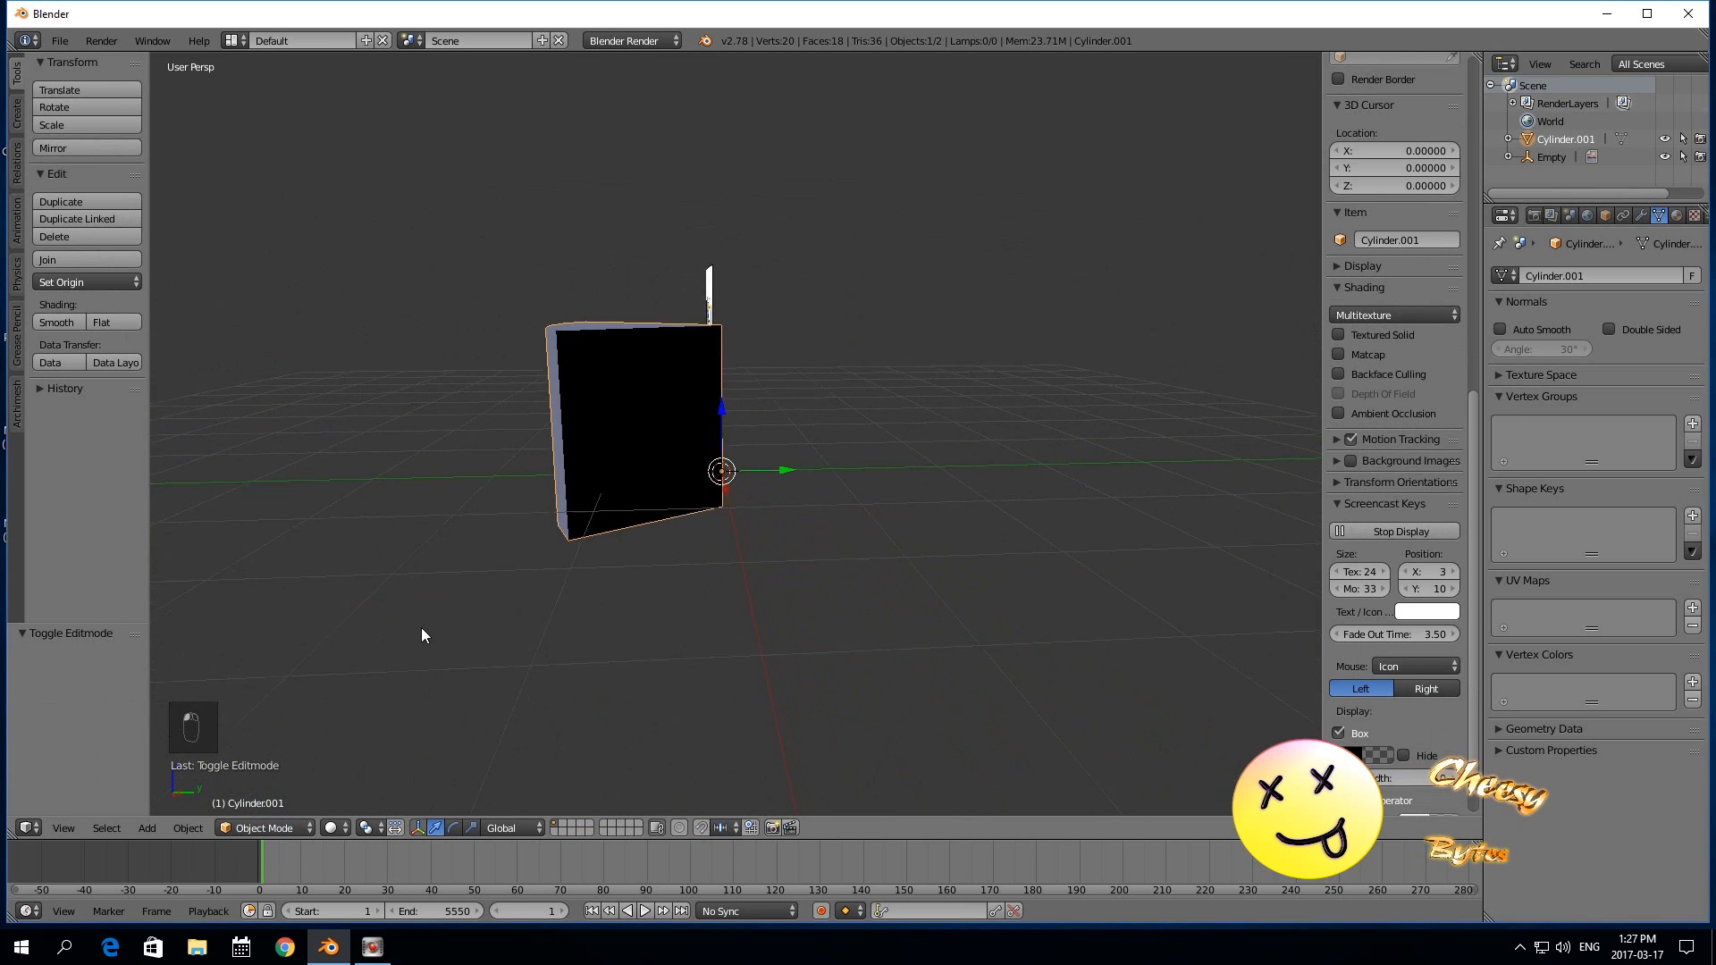
{"action": "key", "text": "g"}
{"action": "left_click", "coordinate": [863, 461]}
{"action": "middle_click_drag", "start_coordinate": [643, 478], "coordinate": [544, 581]}
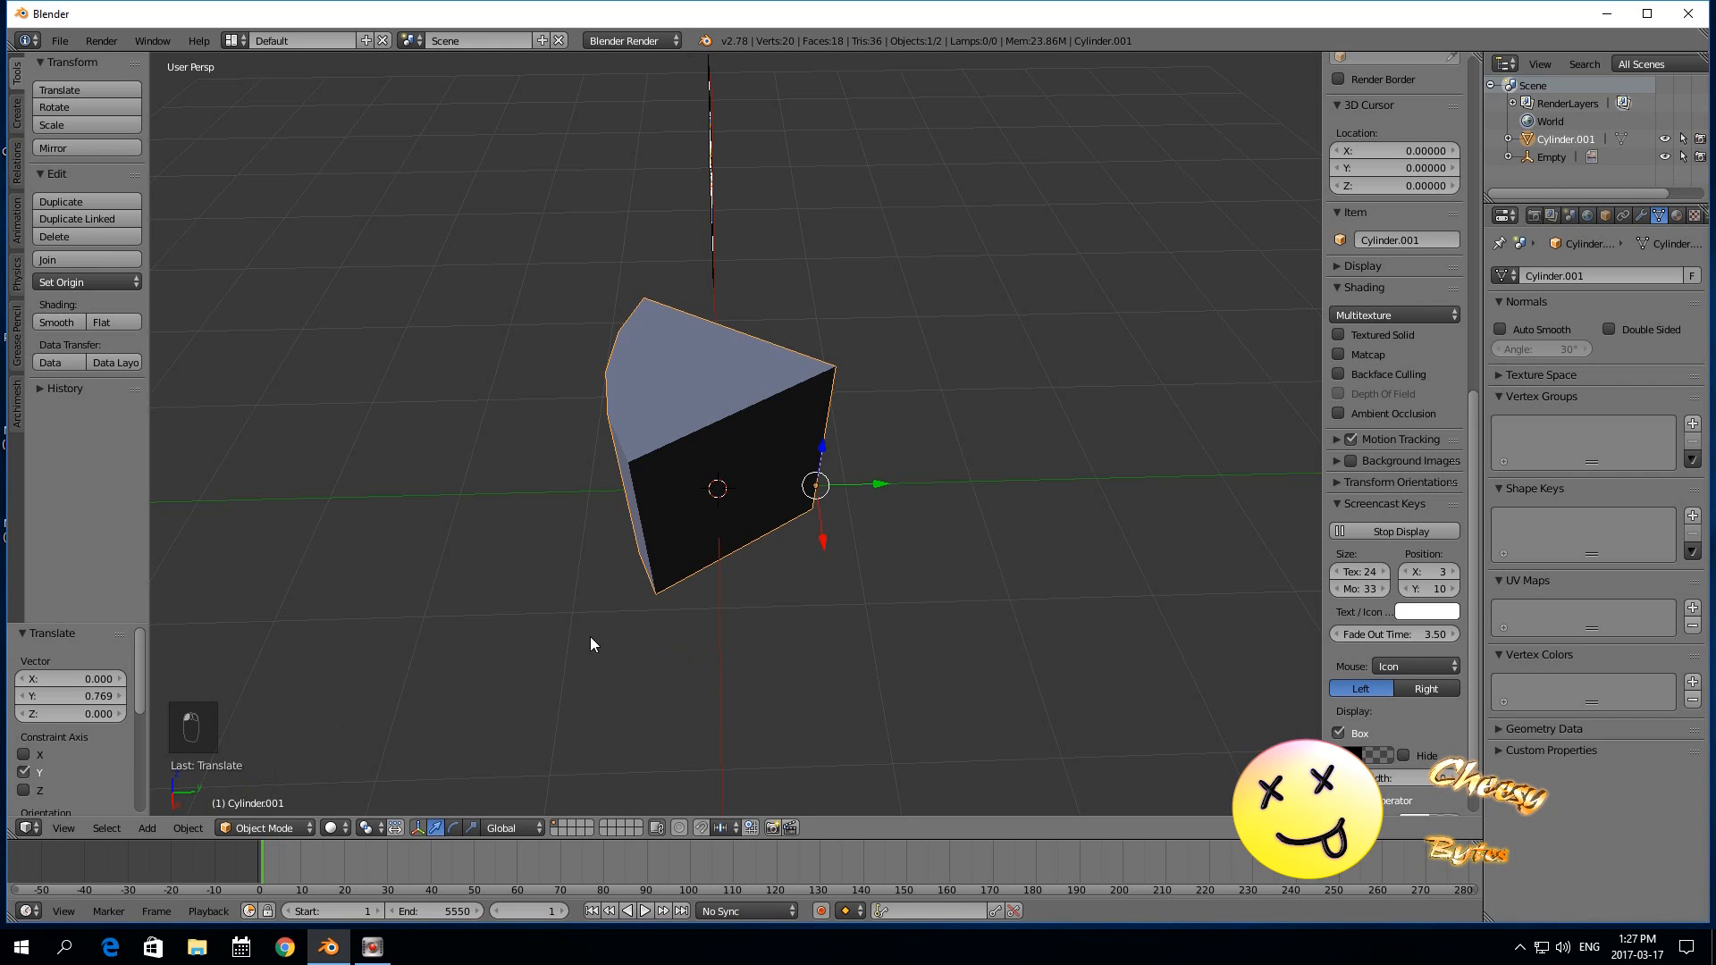
Stretch the wedge along Y by a factor of about 1.65 and shift it about 0.26 along Y.
{"action": "key", "text": "s"}
{"action": "key", "text": "y"}
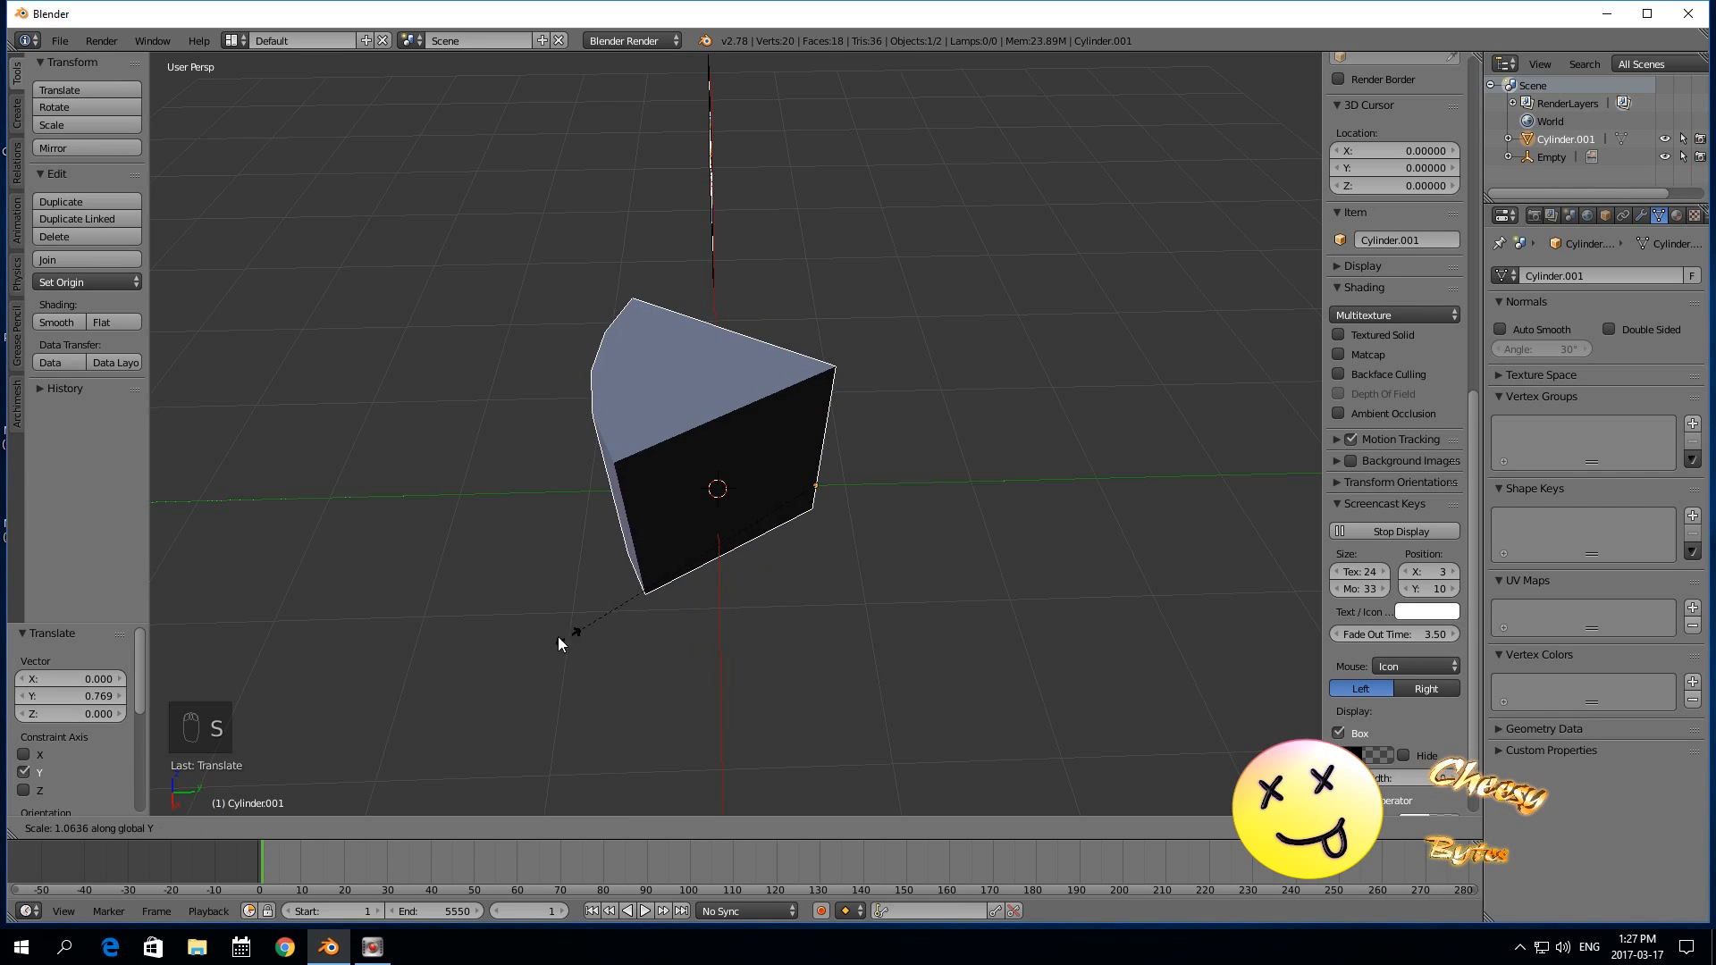
{"action": "left_click", "coordinate": [394, 638]}
{"action": "middle_click_drag", "start_coordinate": [628, 660], "coordinate": [604, 592]}
{"action": "mouse_move", "coordinate": [866, 490]}
{"action": "left_mouse_down"}
{"action": "mouse_move", "coordinate": [909, 489]}
{"action": "mouse_move", "coordinate": [889, 490]}
{"action": "left_mouse_up"}
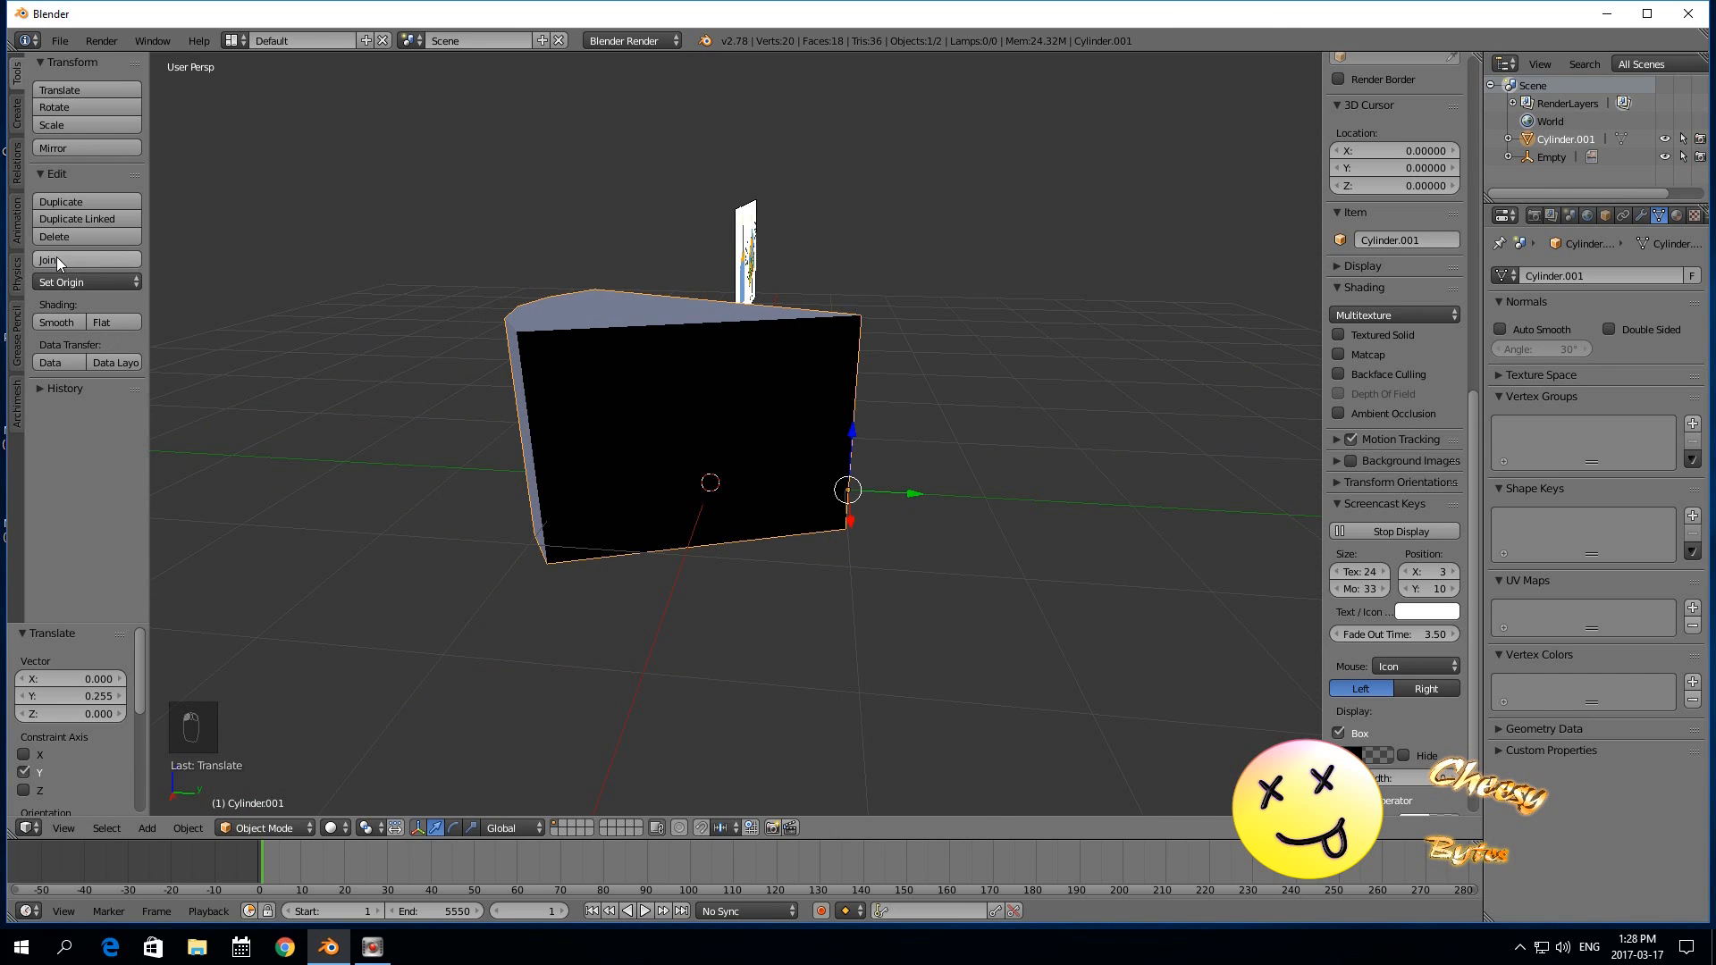
Recalculate the normals of the whole wedge mesh in Edit Mode and return to Object Mode.
{"action": "left_click", "coordinate": [279, 826]}
{"action": "left_click", "coordinate": [276, 788]}
{"action": "key", "text": "a"}
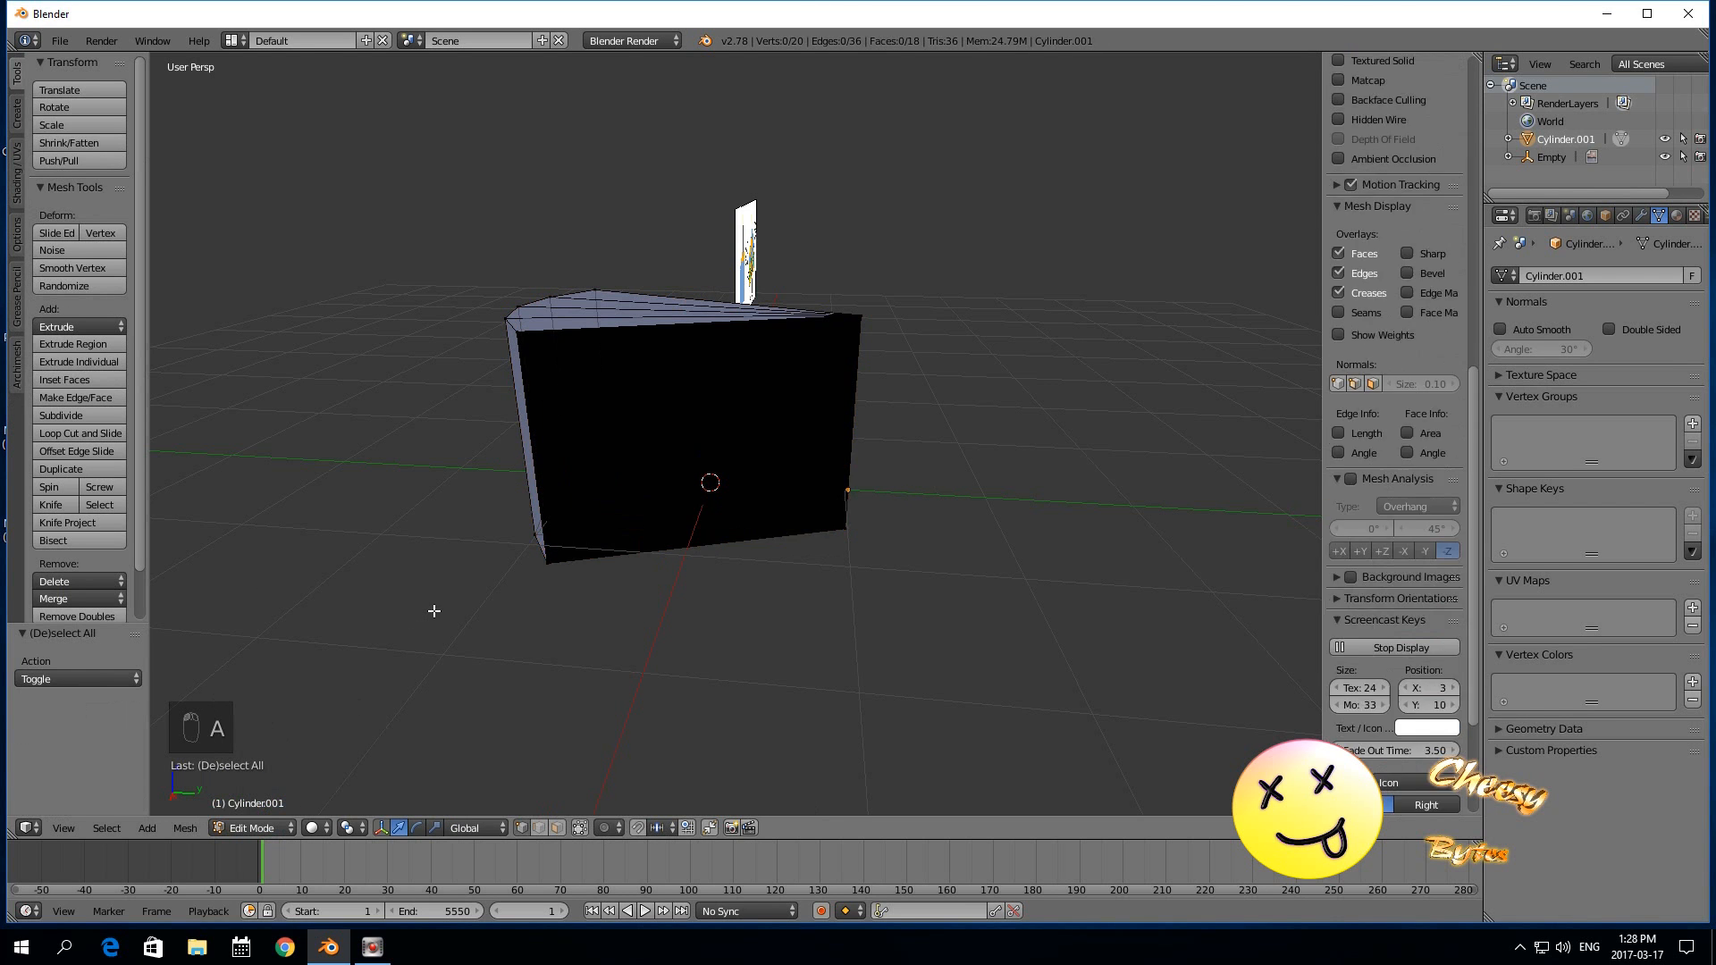
{"action": "key", "text": "a"}
{"action": "key", "text": "a"}
{"action": "left_click", "coordinate": [579, 828]}
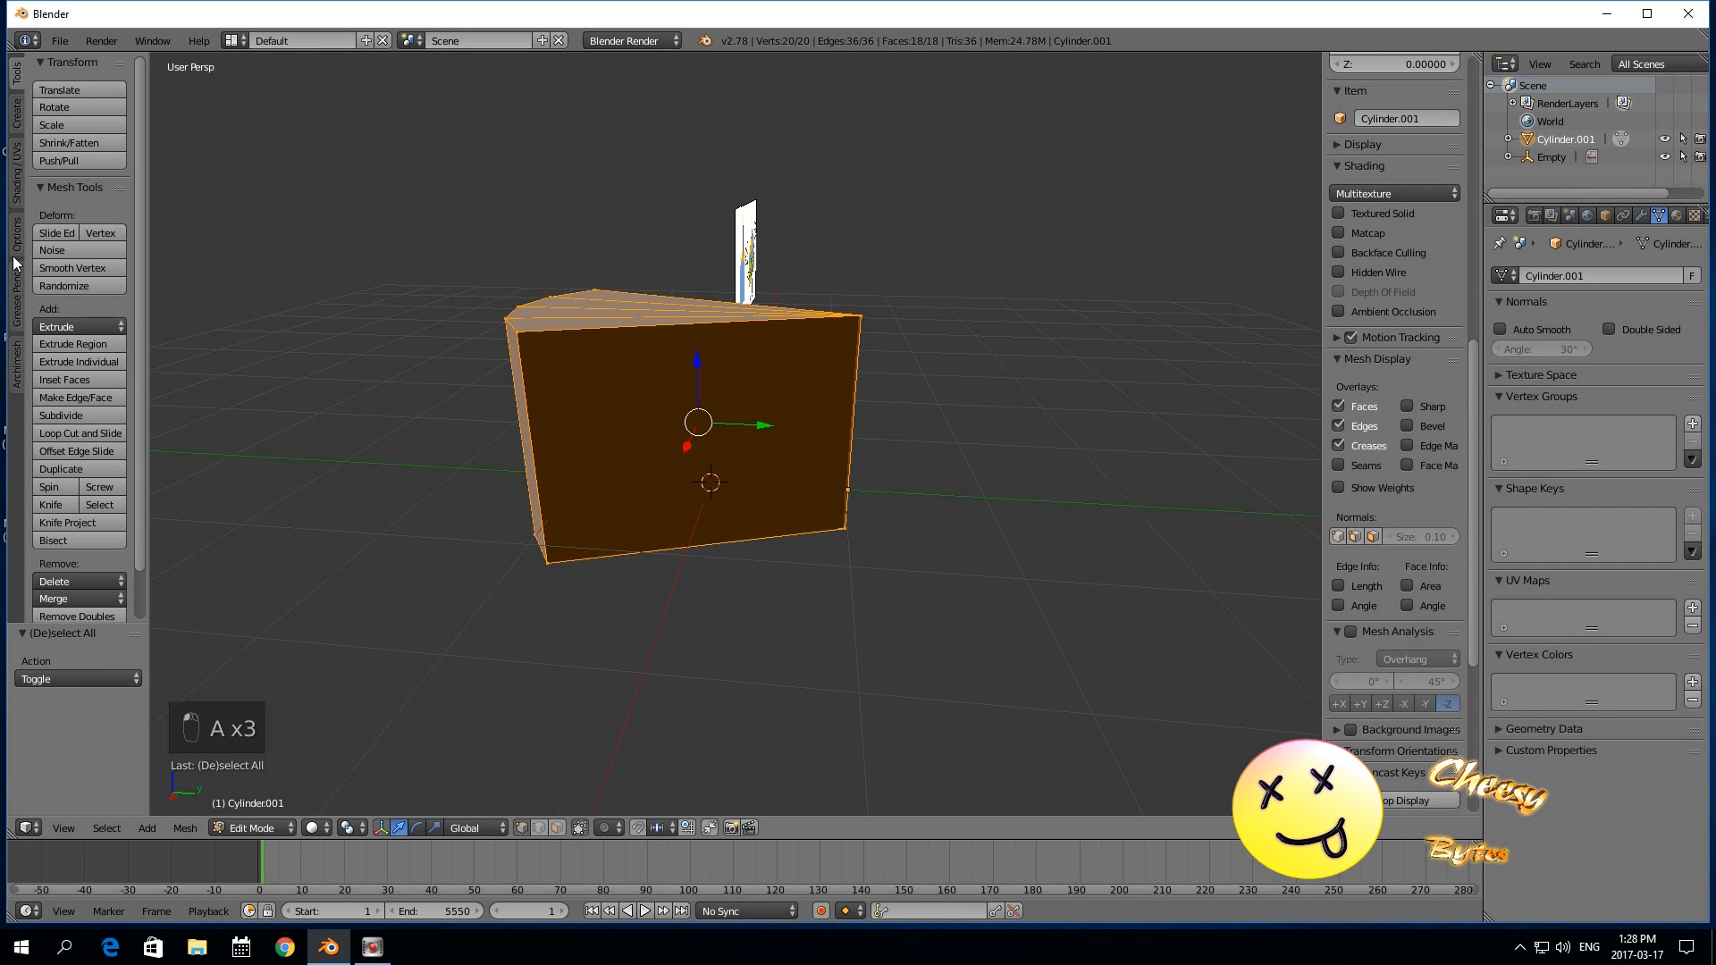
{"action": "left_click", "coordinate": [15, 189]}
{"action": "left_click", "coordinate": [62, 218]}
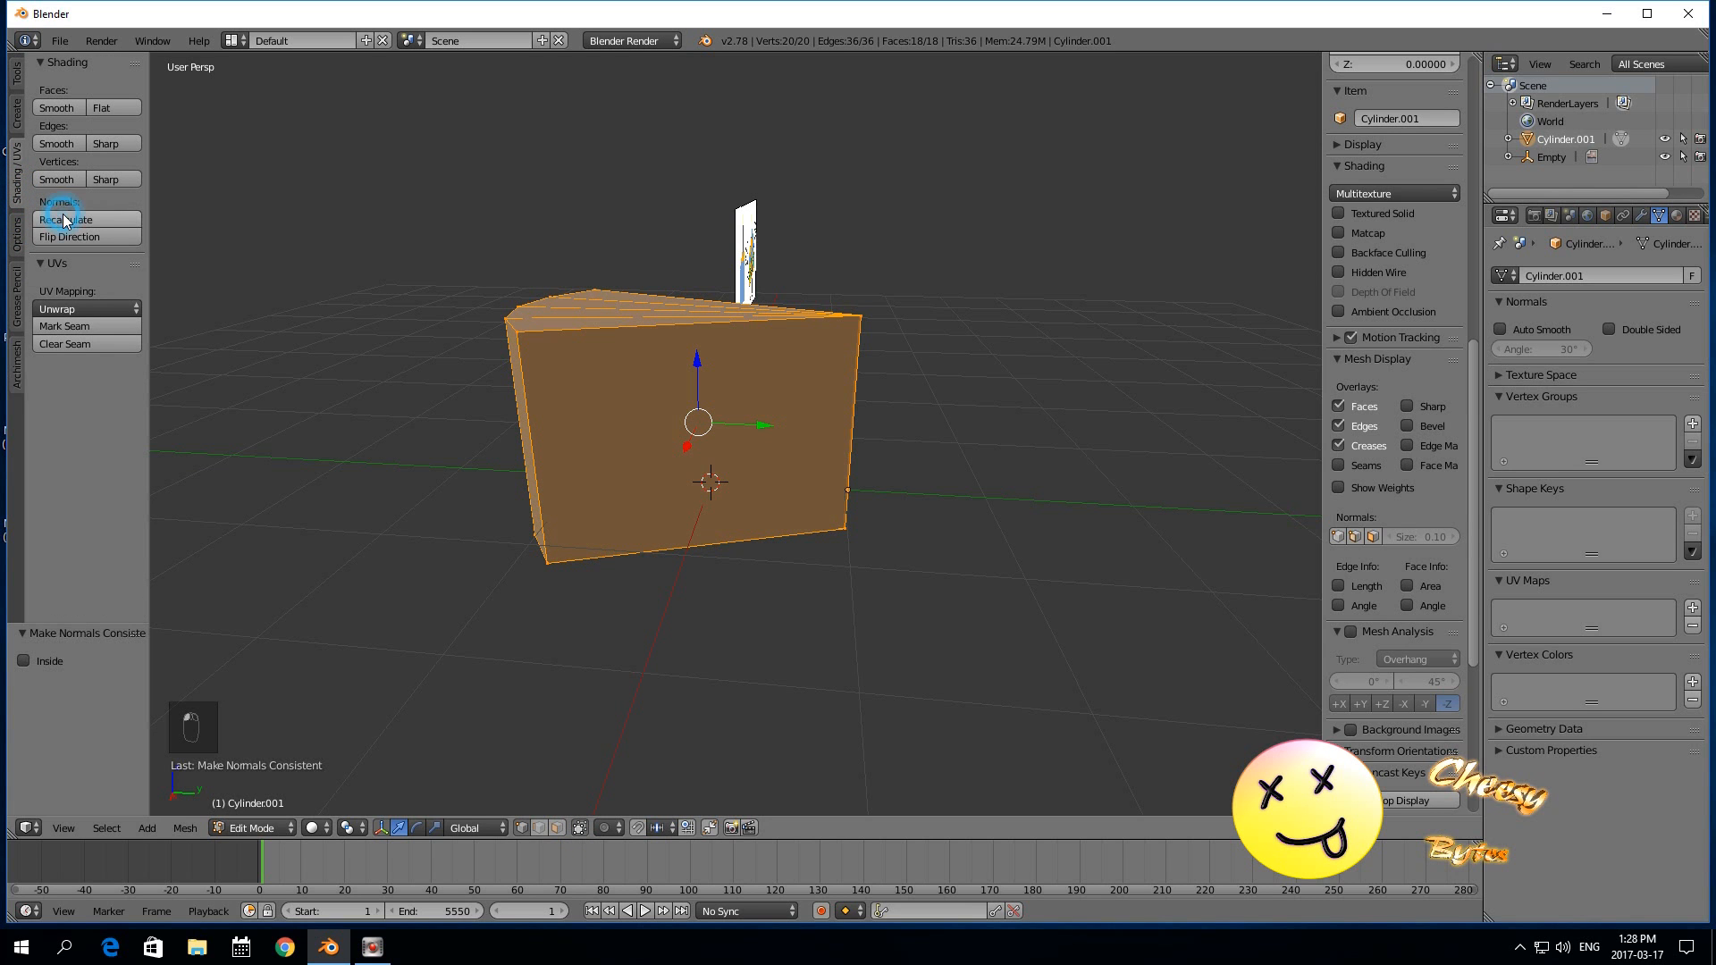
{"action": "left_click", "coordinate": [259, 832]}
{"action": "left_click", "coordinate": [255, 824]}
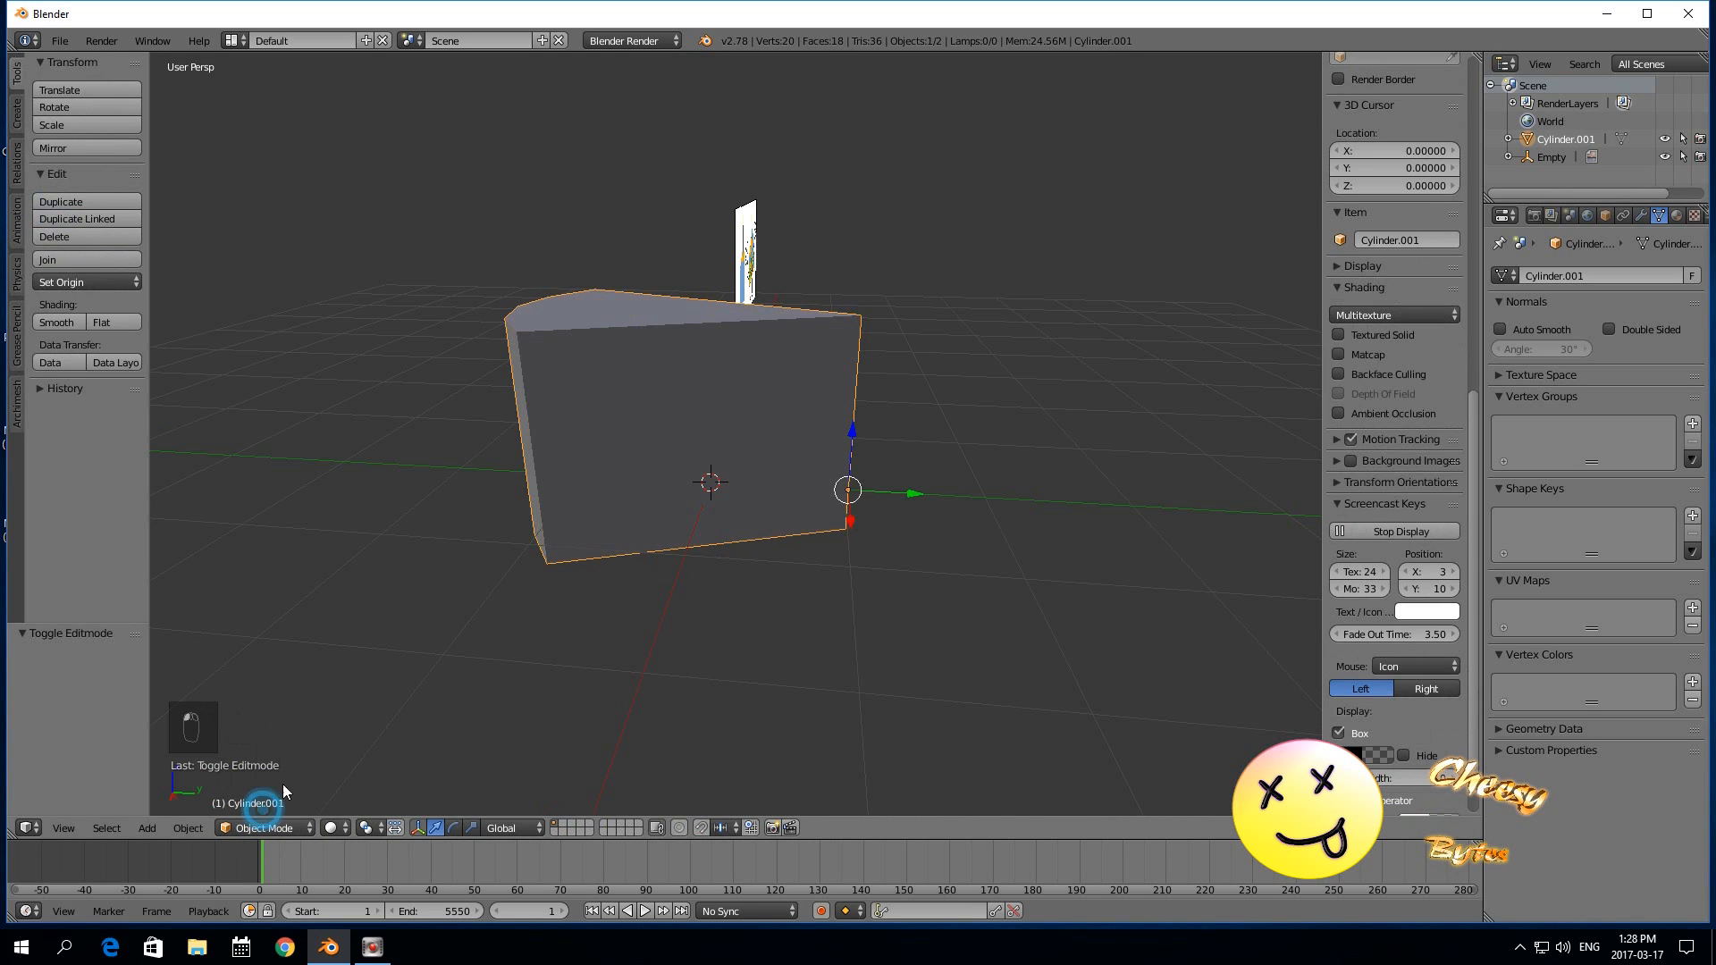
Recenter the view and set the wedge's origin to its geometry.
{"action": "mouse_move", "coordinate": [399, 470]}
{"action": "middle_mouse_down"}
{"action": "mouse_move", "coordinate": [400, 535]}
{"action": "mouse_move", "coordinate": [413, 458]}
{"action": "middle_mouse_up"}
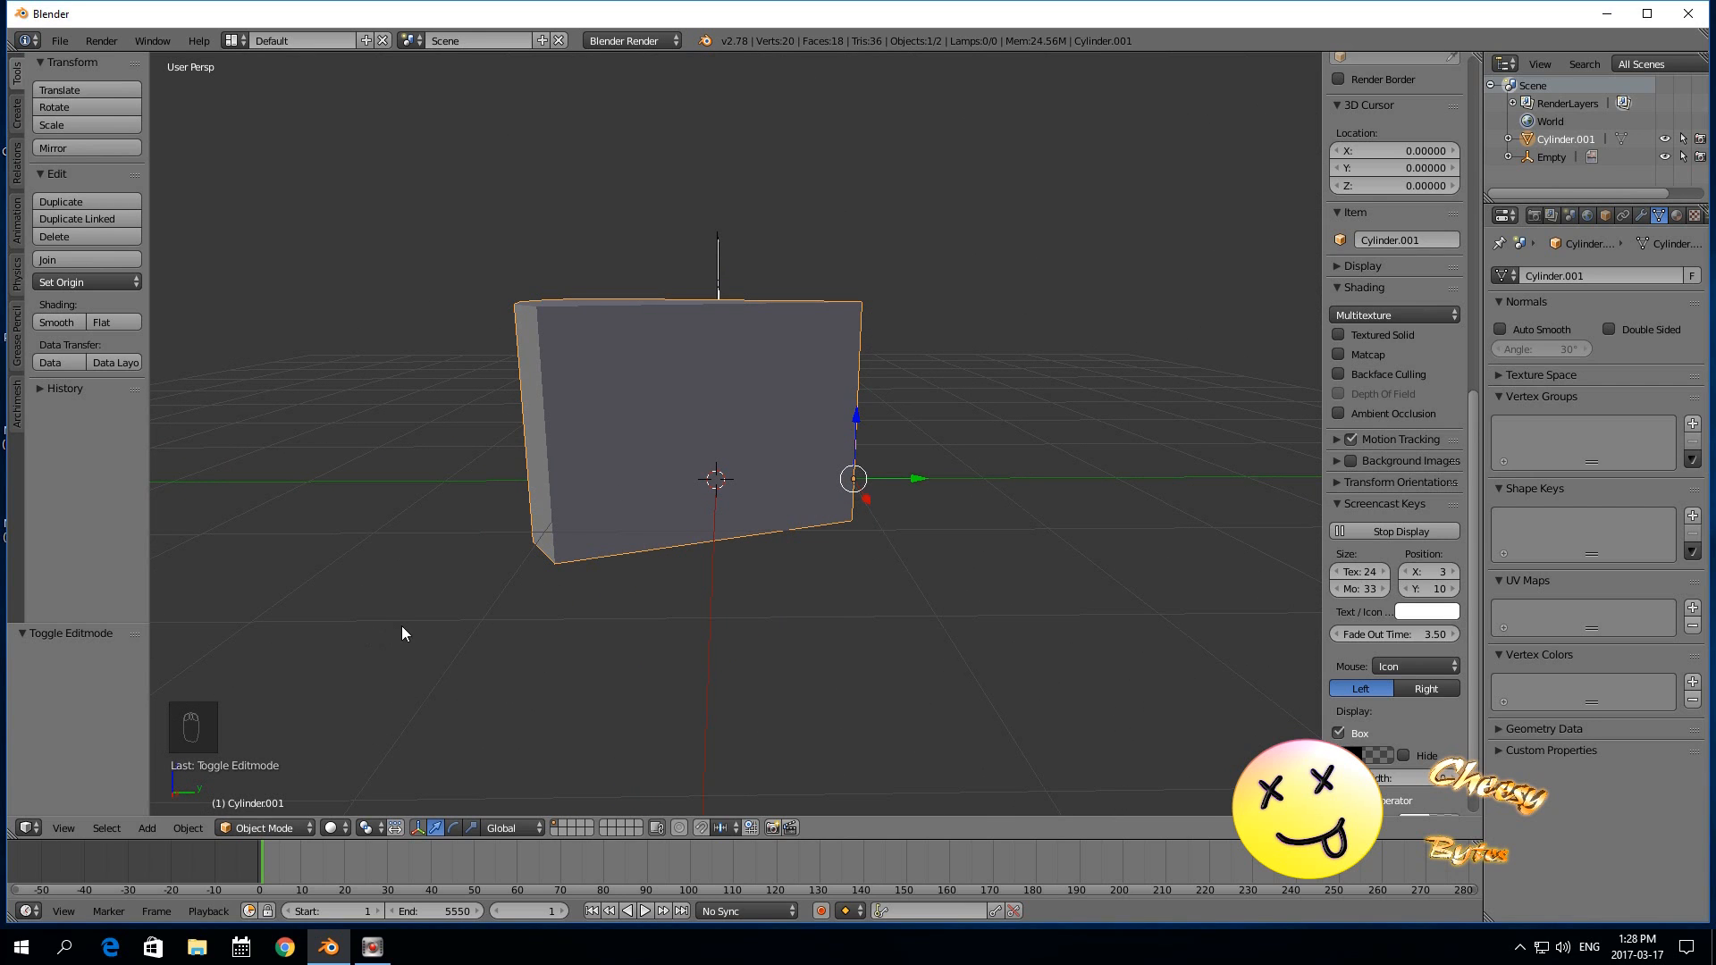
{"action": "key", "text": "shift+c"}
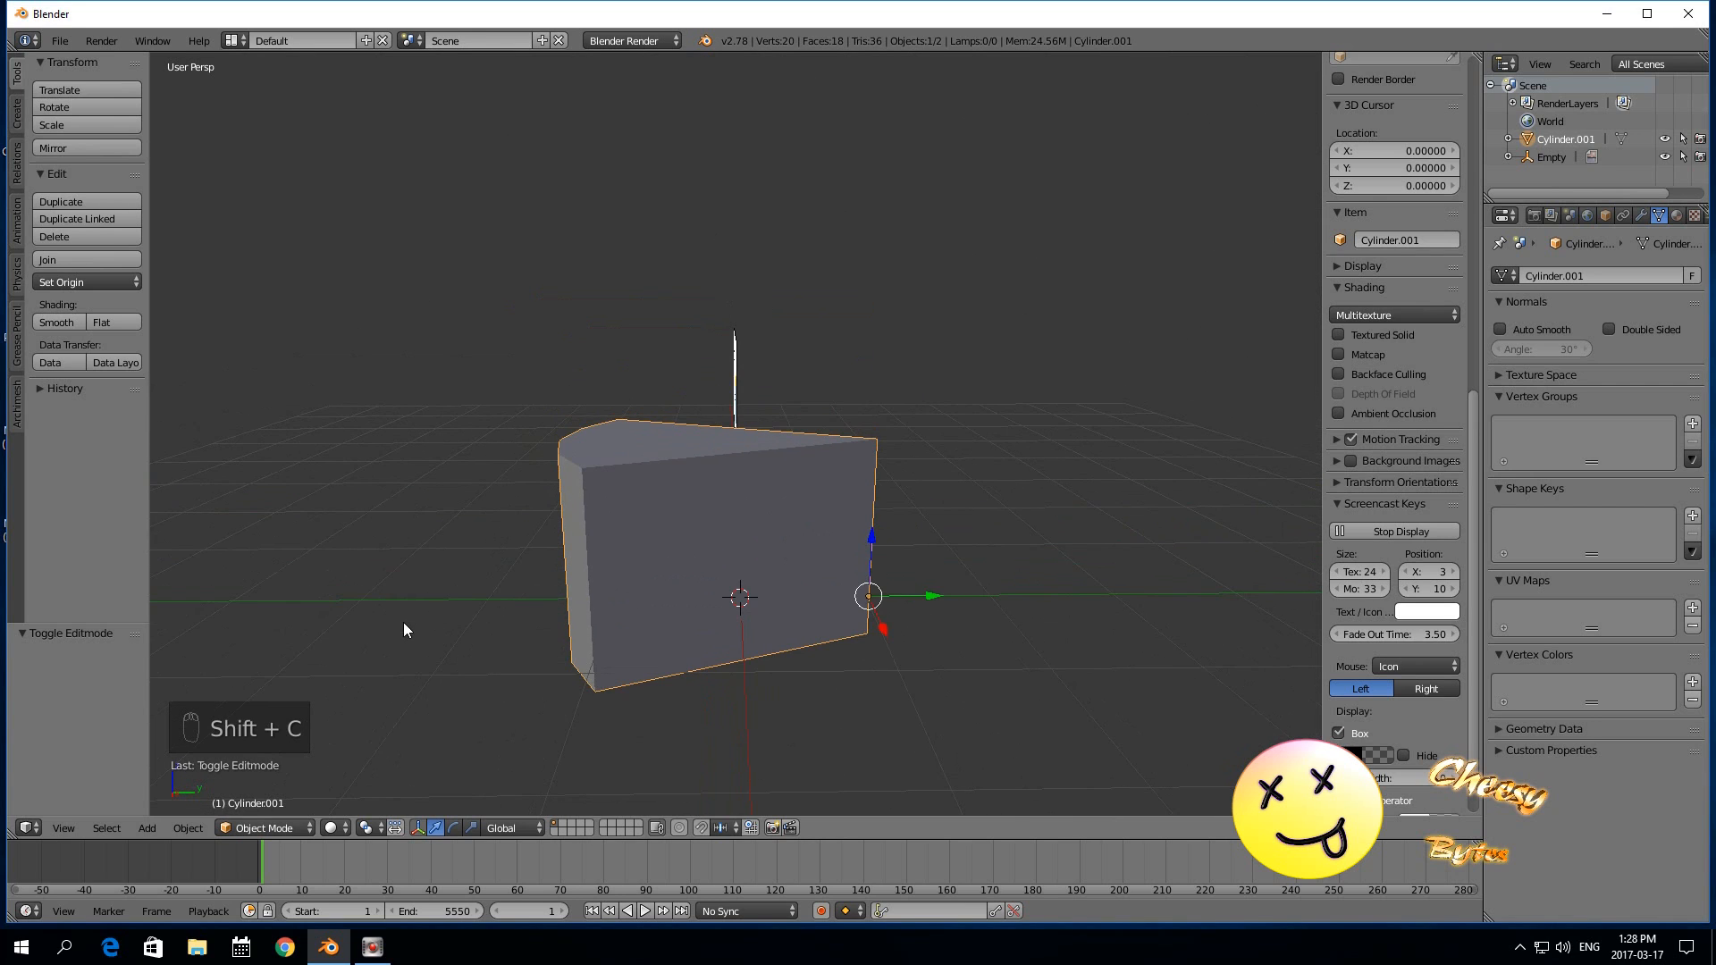
{"action": "left_click", "coordinate": [188, 828]}
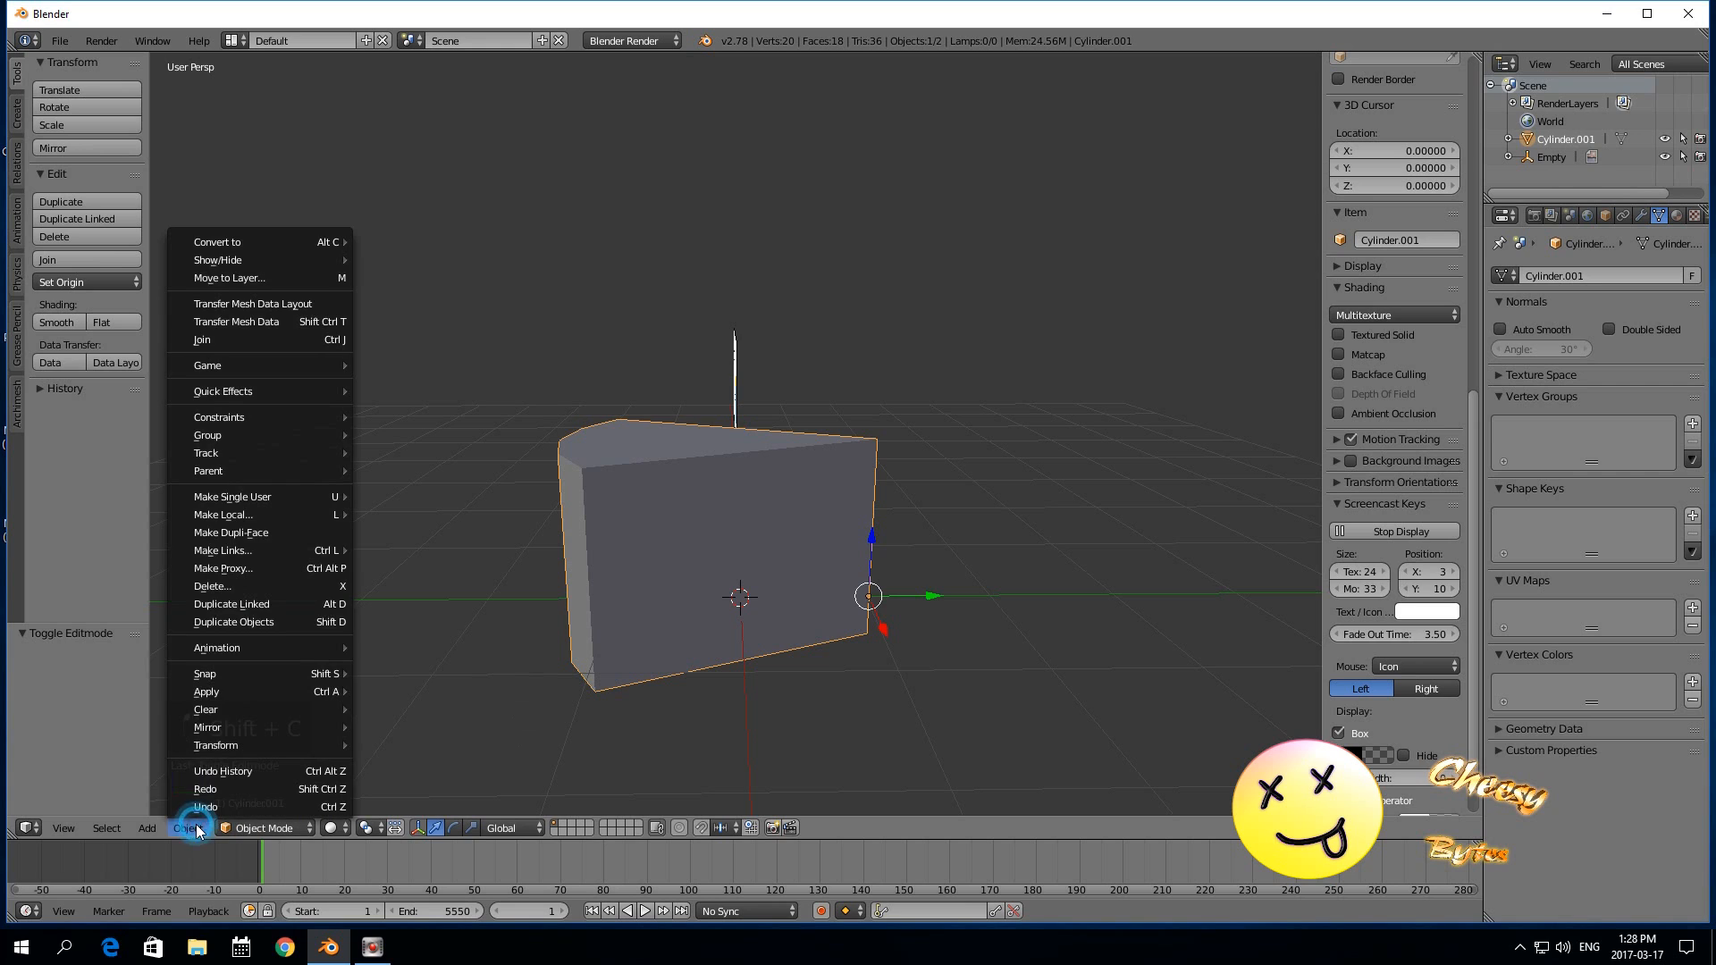
{"action": "left_click", "coordinate": [87, 282]}
{"action": "left_click", "coordinate": [129, 324]}
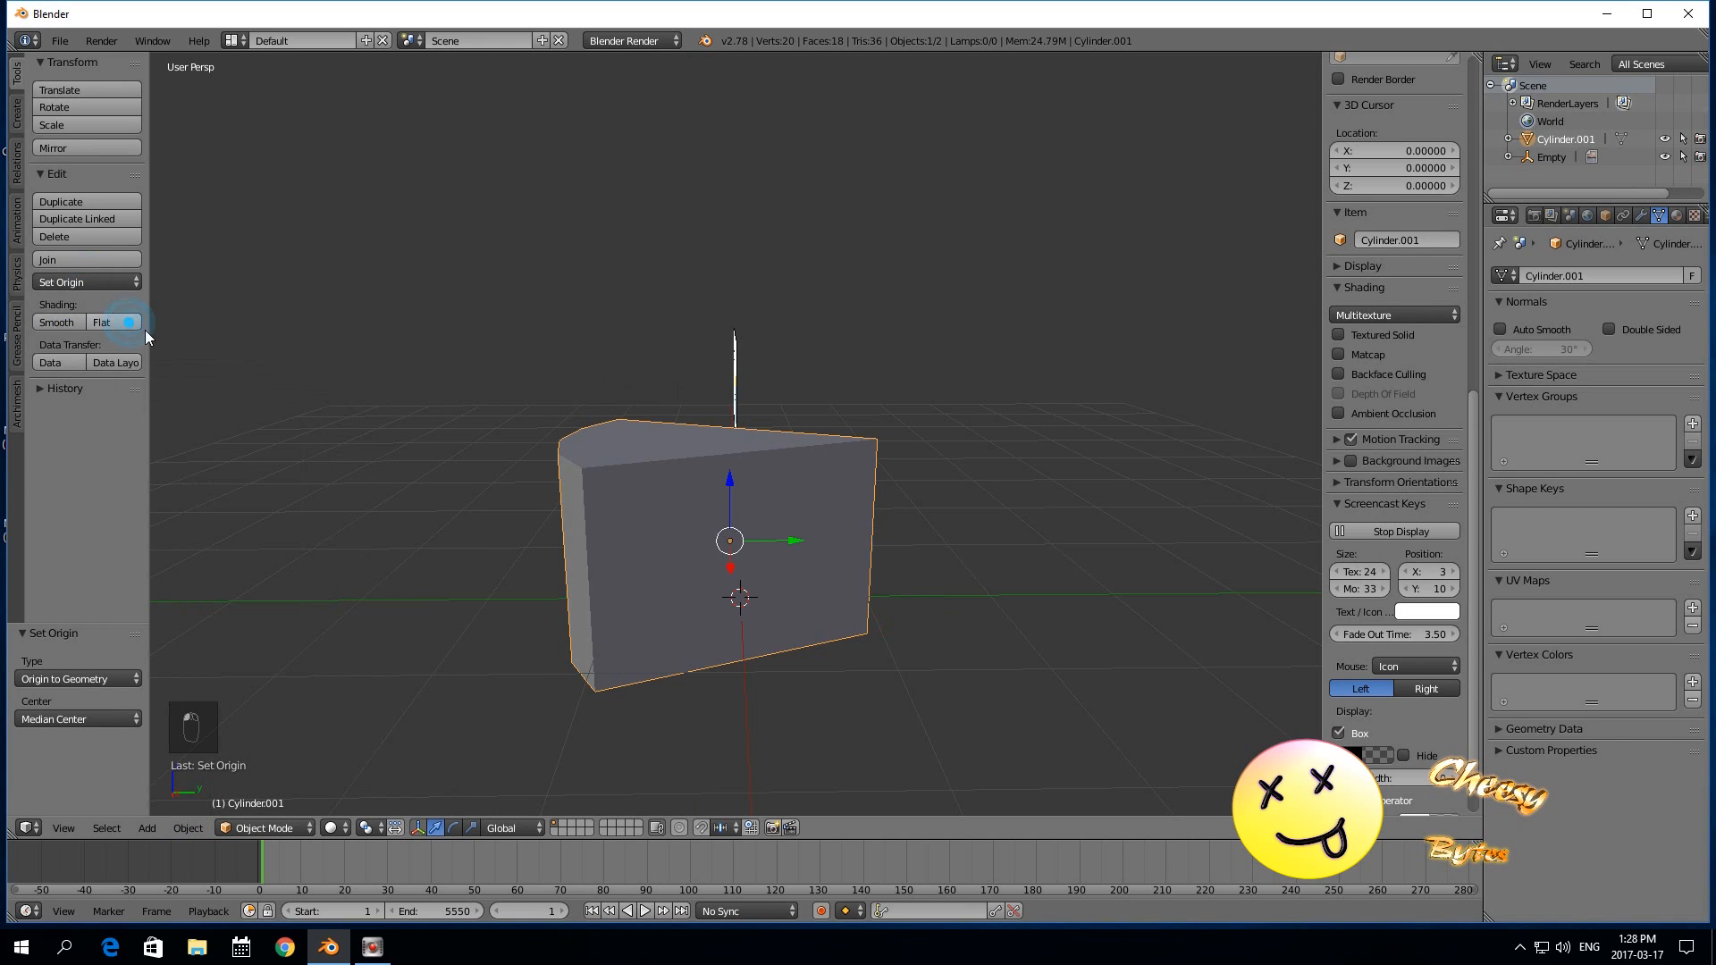
Snap the wedge to the 3D cursor and raise it about 0.83 along the Z axis.
{"action": "left_click", "coordinate": [187, 828]}
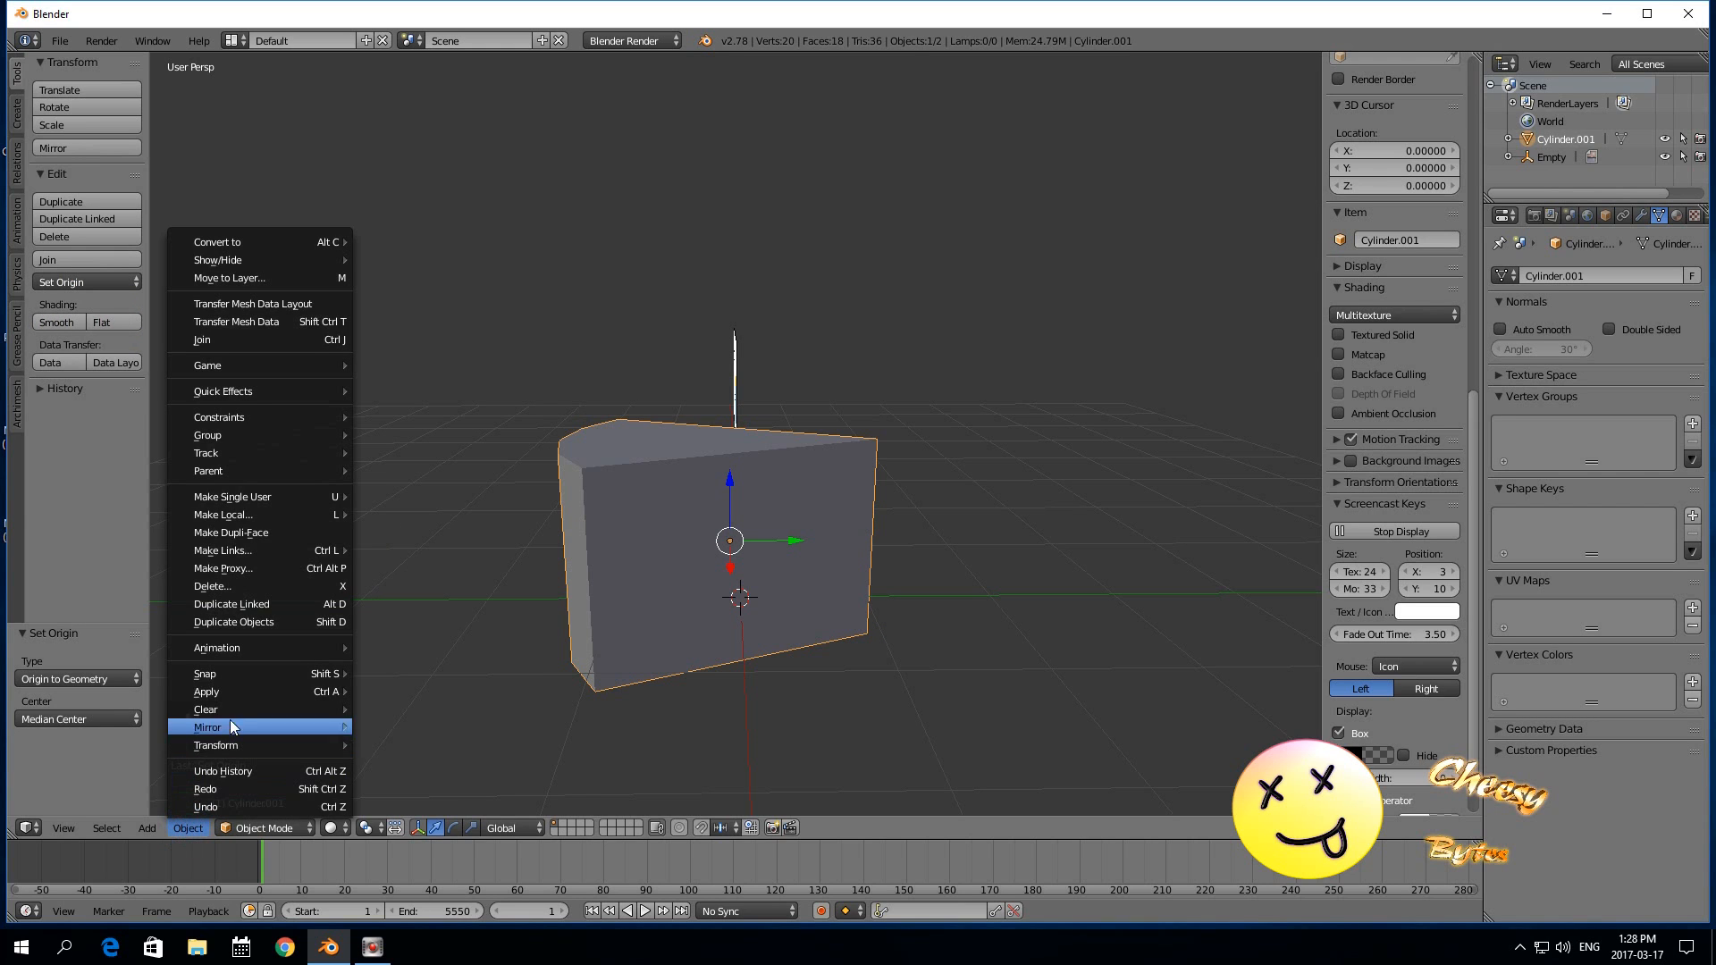
{"action": "mouse_move", "coordinate": [221, 674]}
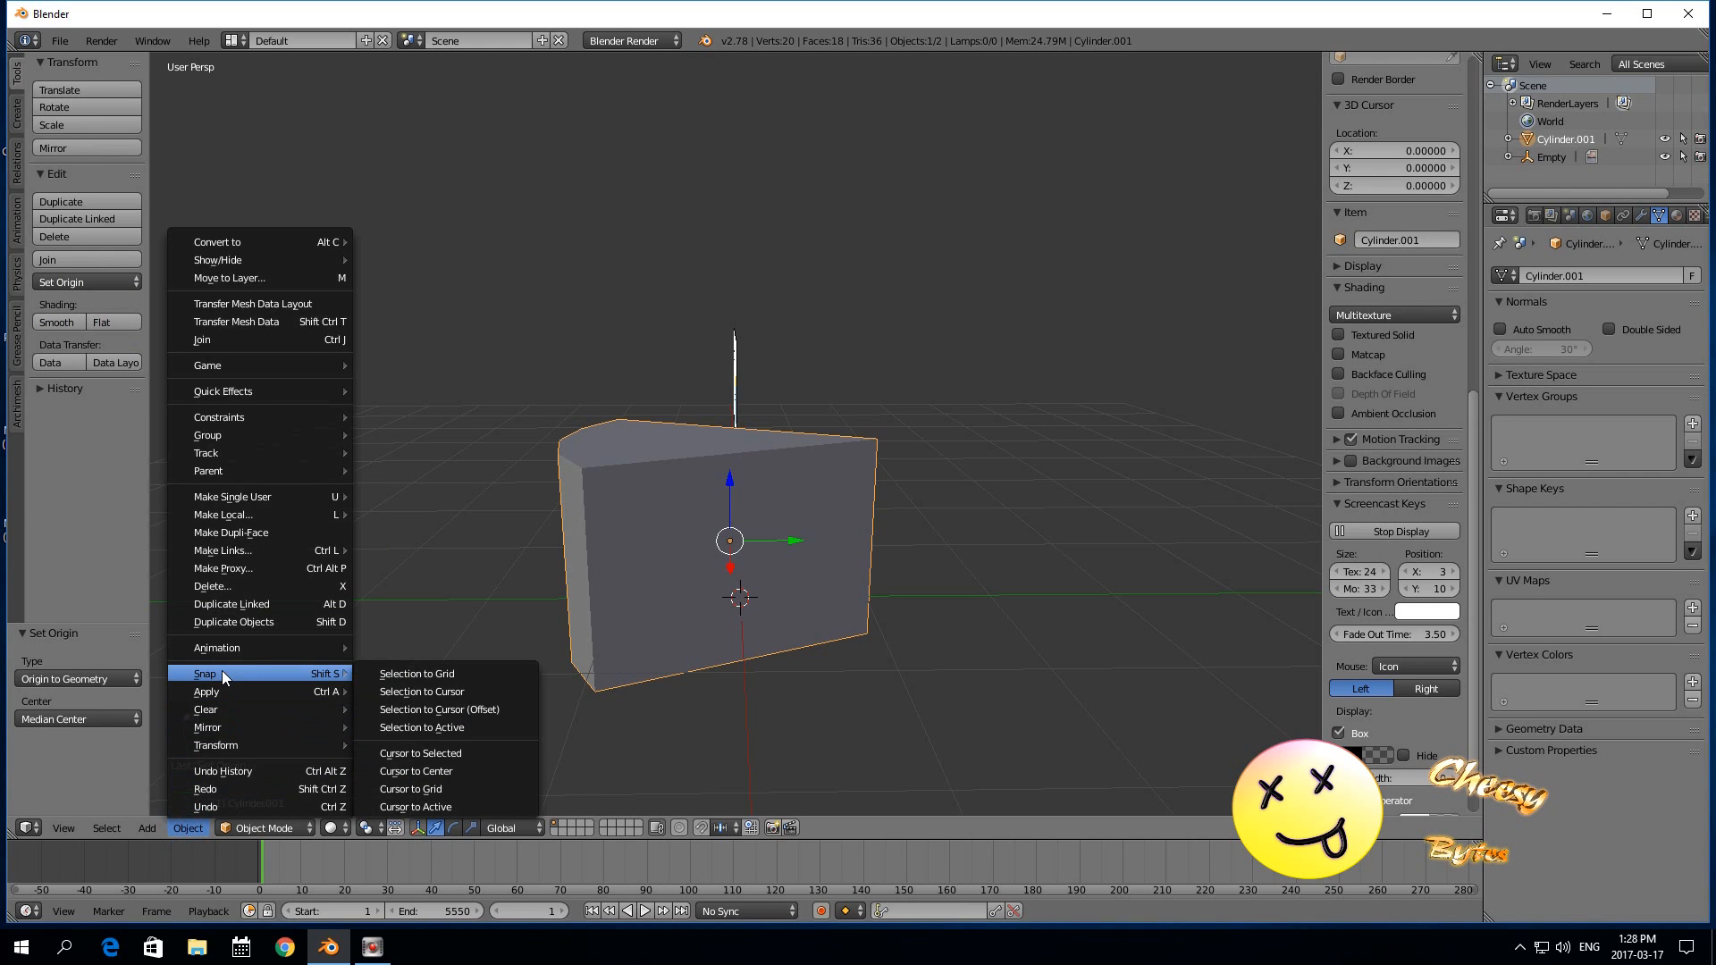
{"action": "left_click", "coordinate": [454, 693]}
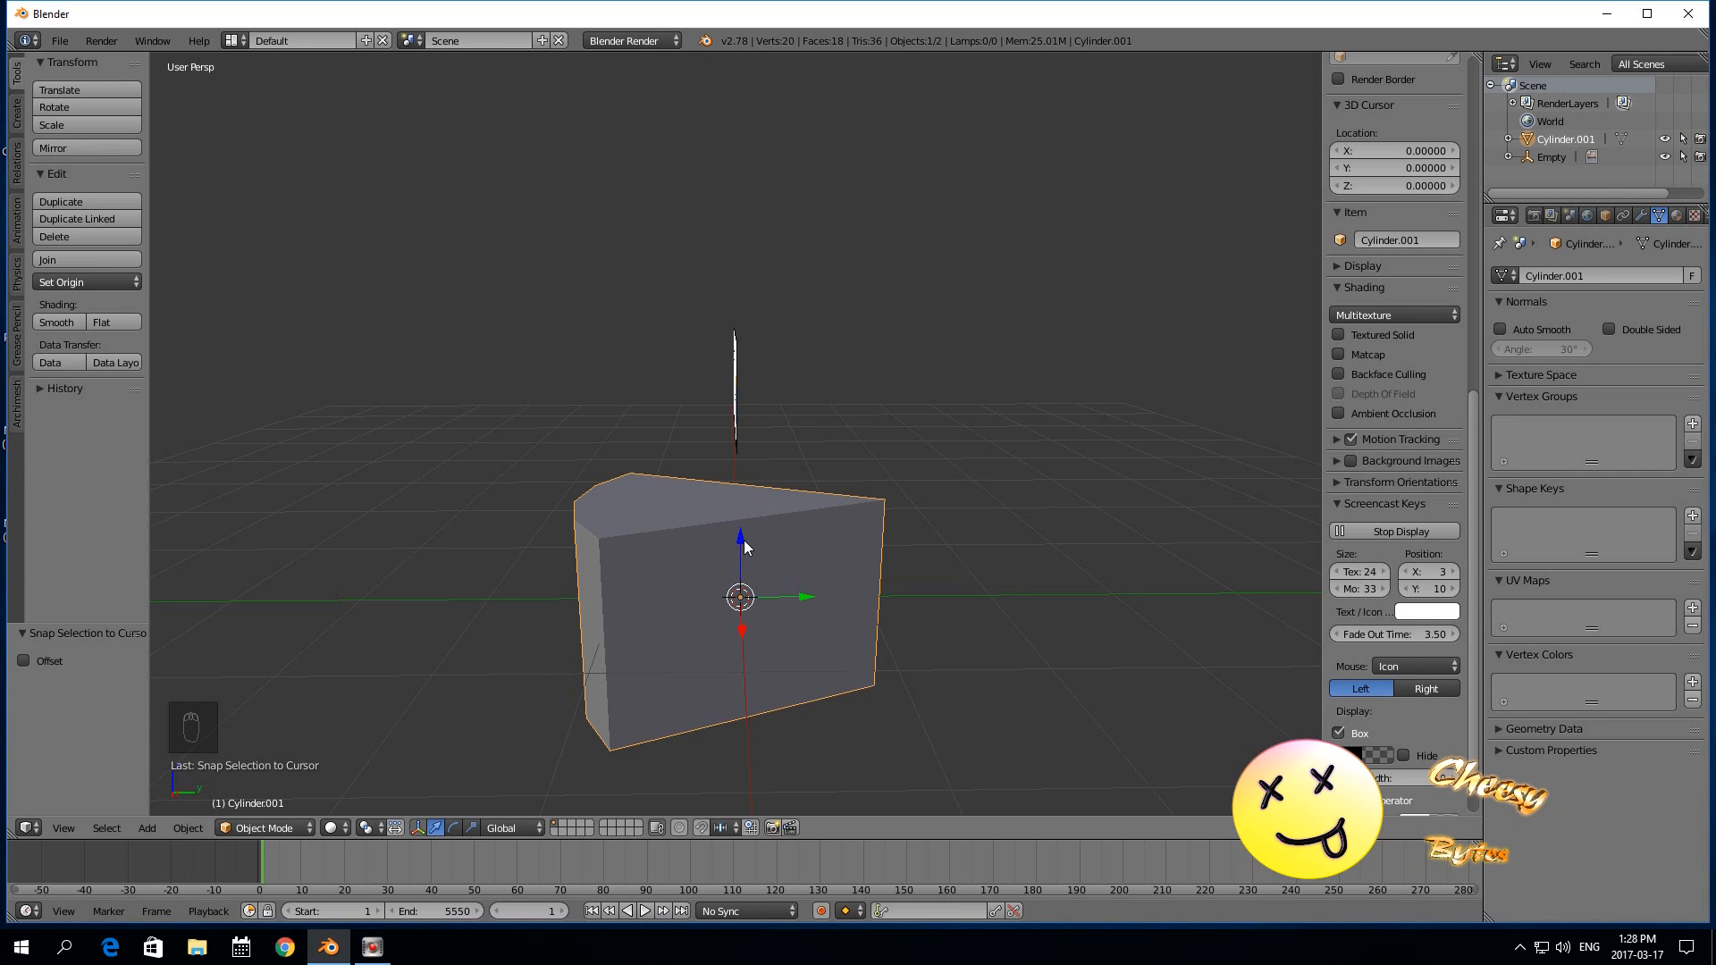
{"action": "left_click_drag", "start_coordinate": [743, 540], "coordinate": [747, 434]}
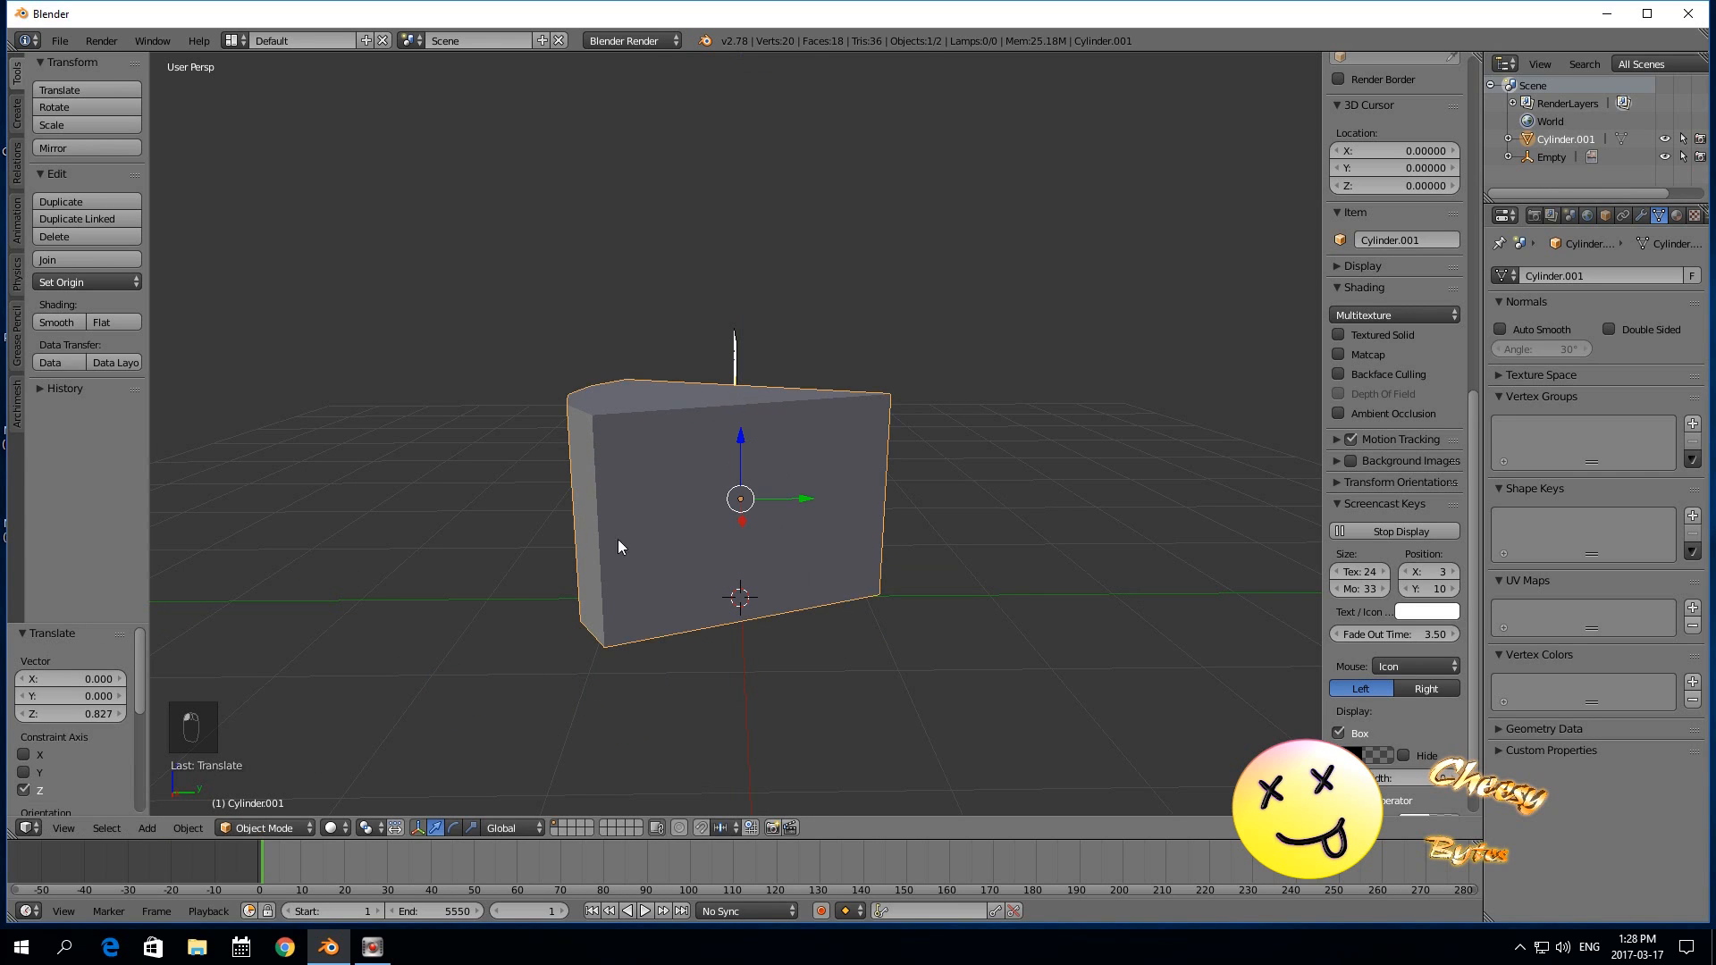
{"action": "key", "text": "shift+a"}
{"action": "mouse_move", "coordinate": [518, 577]}
{"action": "left_click", "coordinate": [583, 595]}
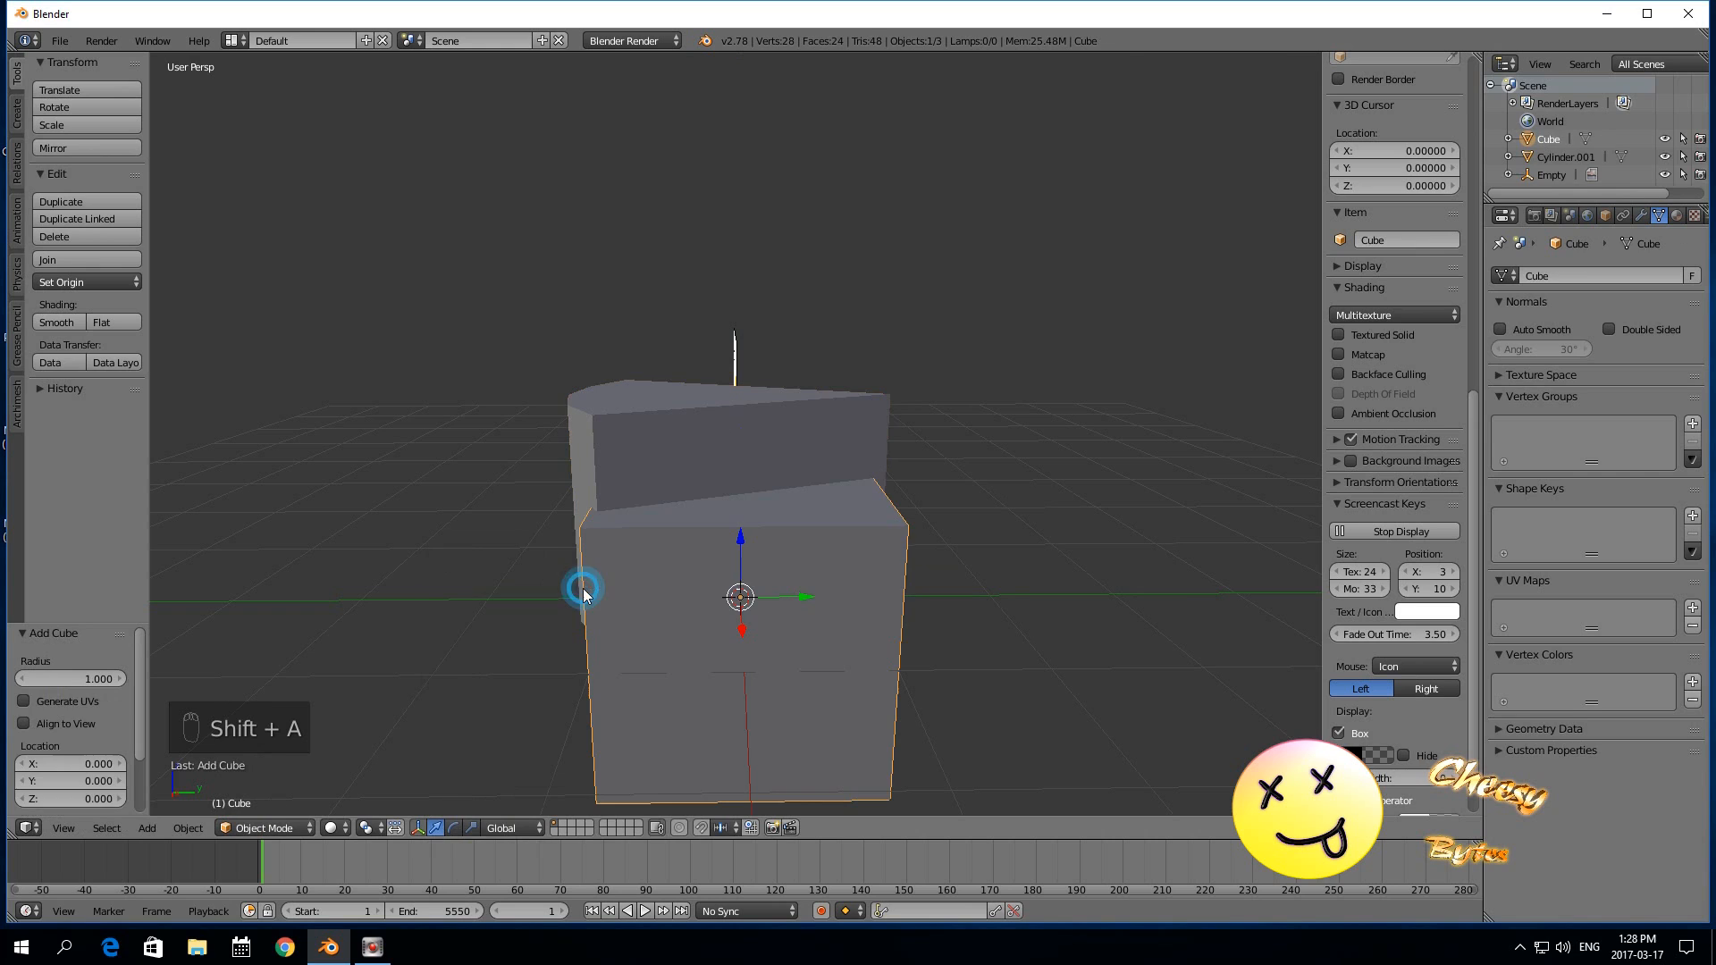
{"action": "key", "text": "ctrl+z"}
Add a plane at the 3D cursor and scale it by 4 along the Y axis.
{"action": "key", "text": "shift+a"}
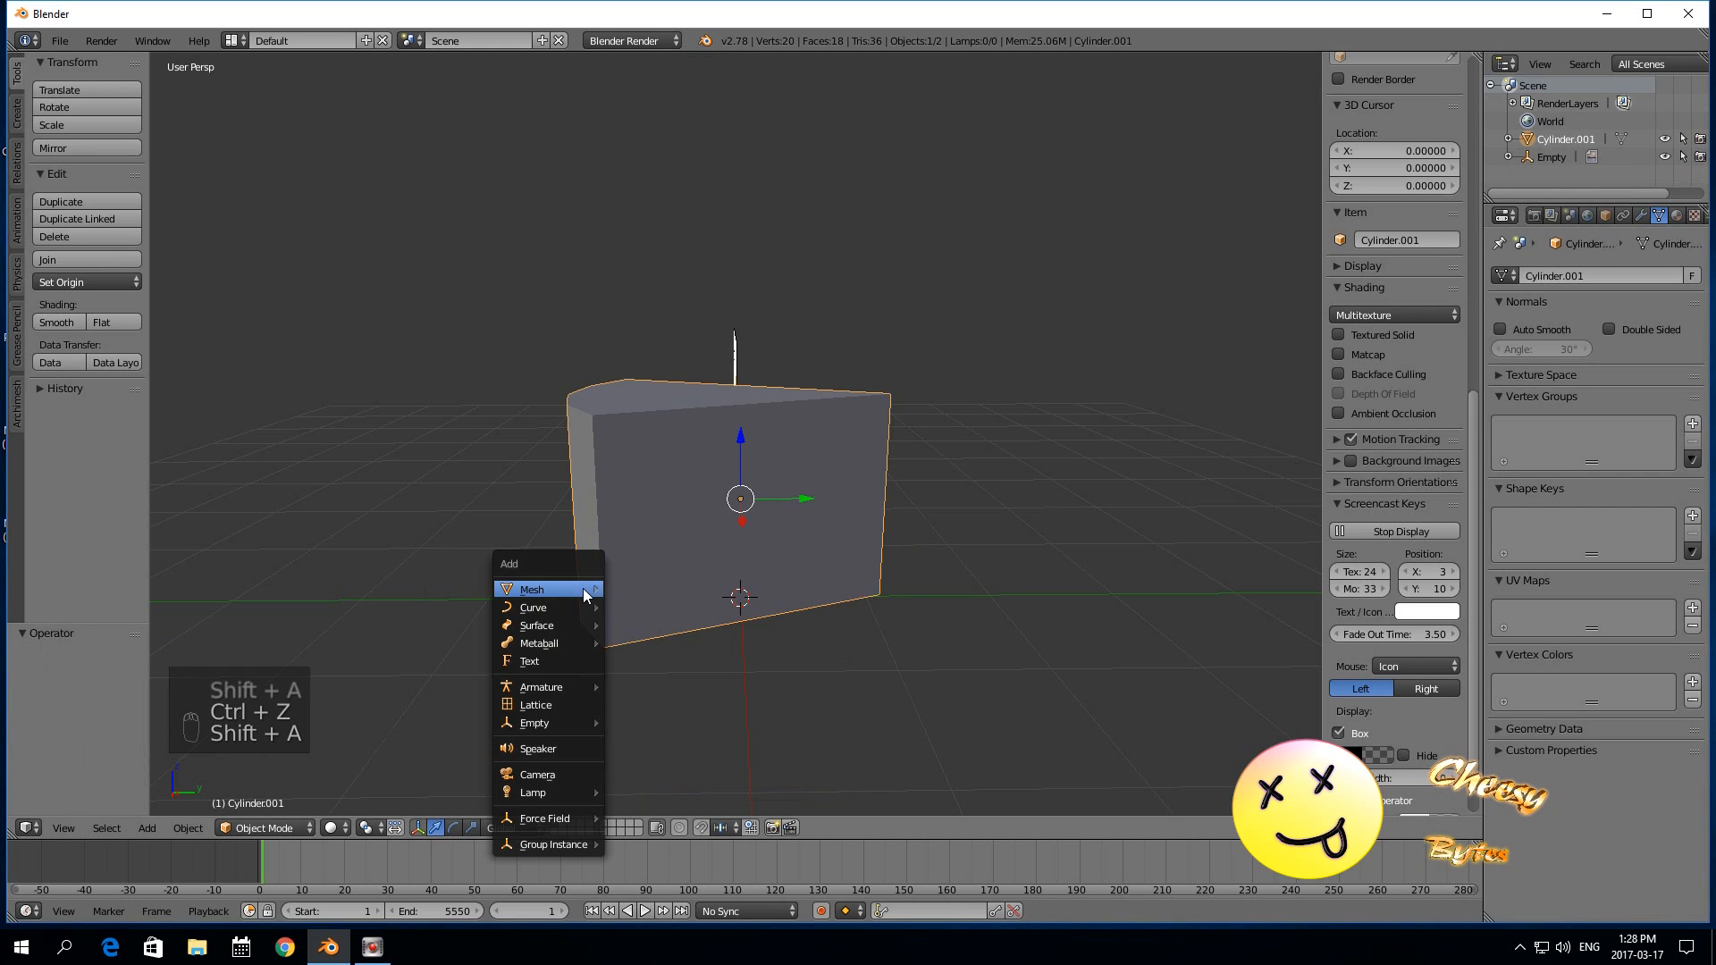
{"action": "left_click", "coordinate": [626, 590]}
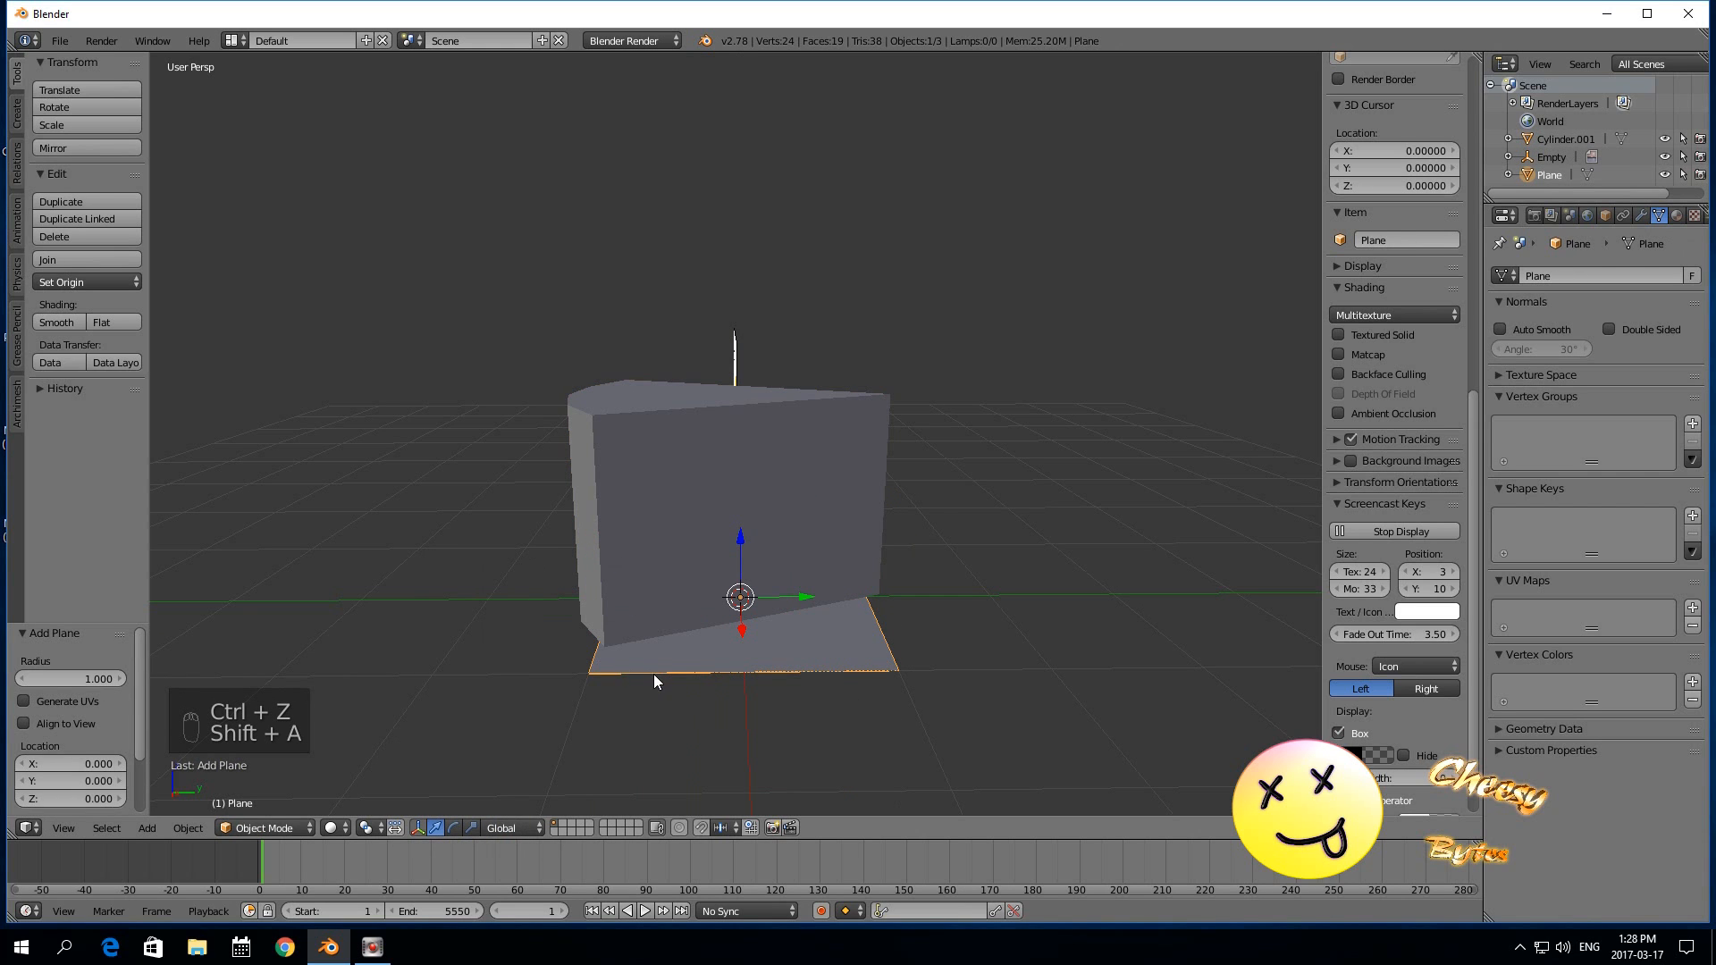
{"action": "key", "text": "s"}
{"action": "key", "text": "y"}
{"action": "key", "text": "4"}
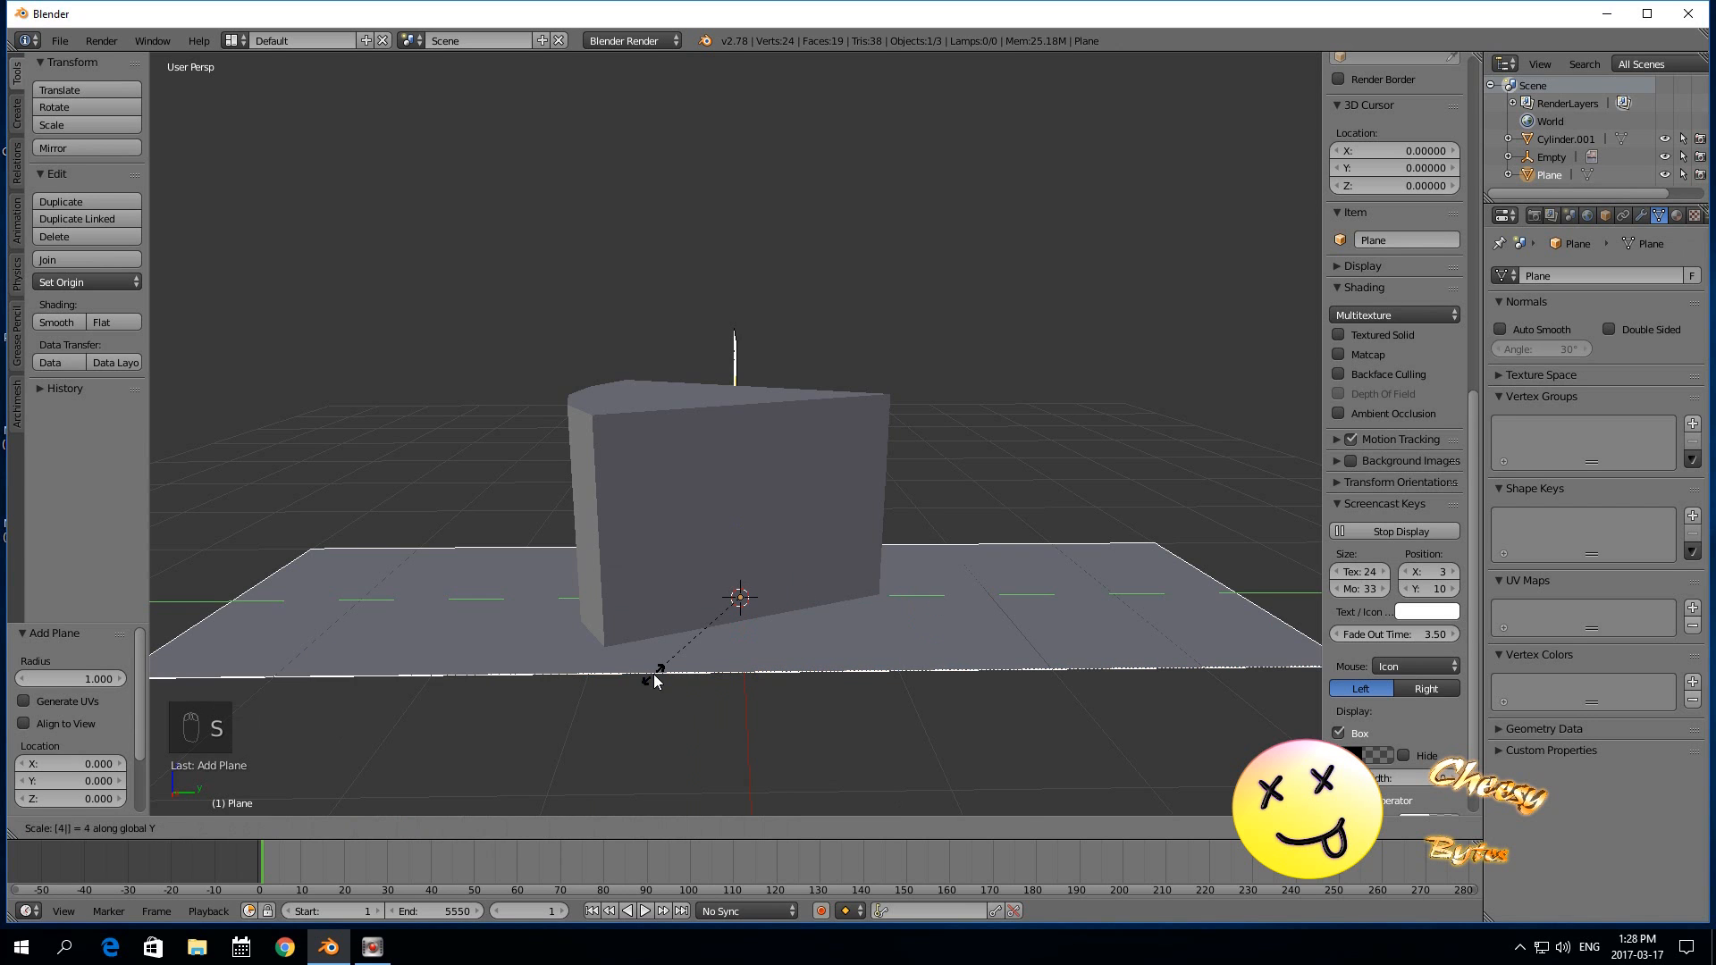
{"action": "left_click", "coordinate": [655, 680]}
Move the plane about -0.31 along the X axis beneath the wedge.
{"action": "middle_click_drag", "start_coordinate": [494, 521], "coordinate": [561, 545]}
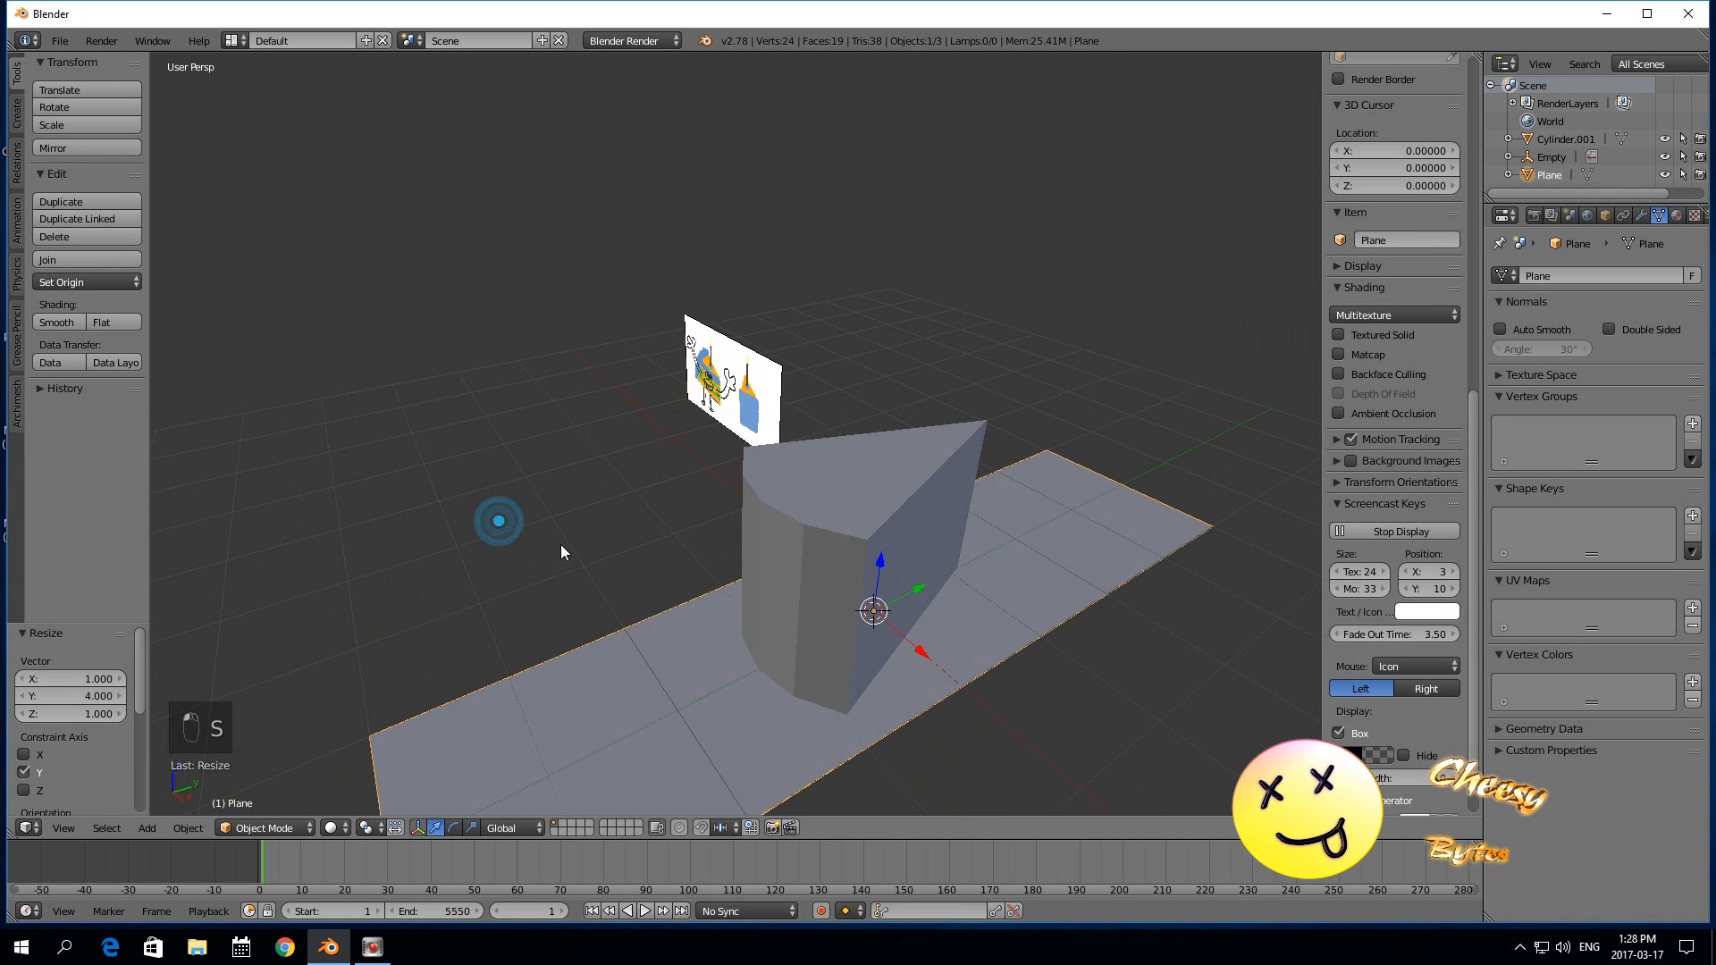
{"action": "key", "text": "g"}
{"action": "key", "text": "x"}
{"action": "left_click", "coordinate": [889, 635]}
Select the wedge and bring its location and rotation values into view.
{"action": "right_click", "coordinate": [889, 636]}
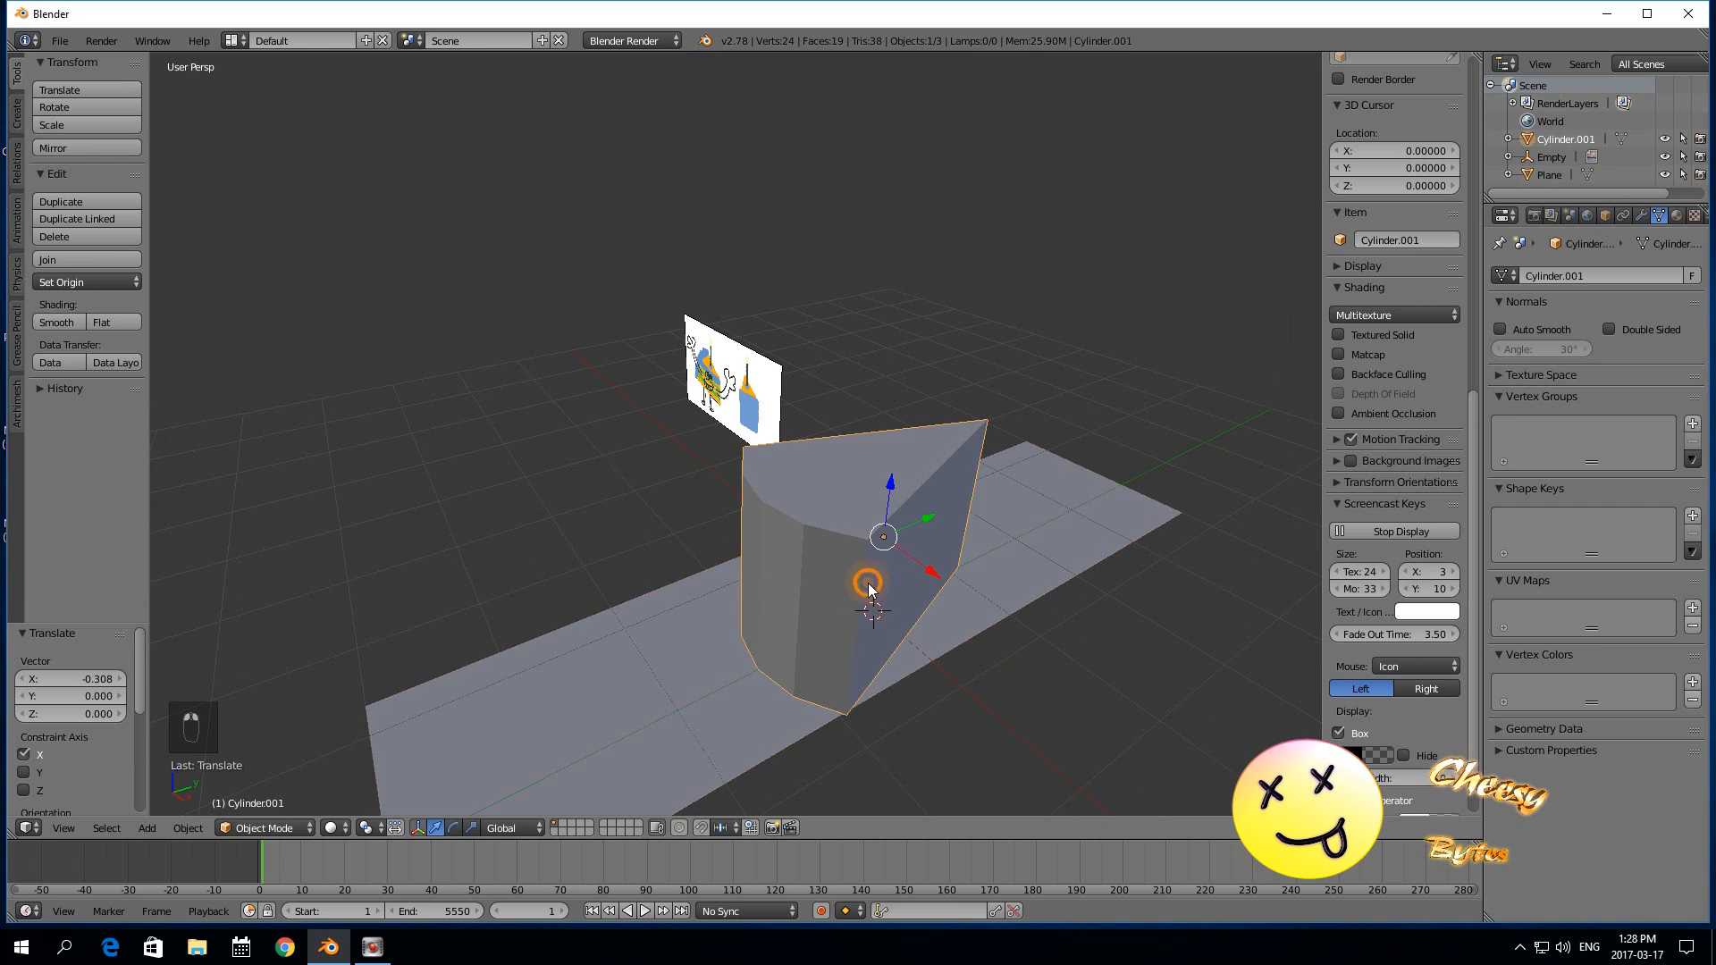
{"action": "middle_click_drag", "start_coordinate": [972, 688], "coordinate": [940, 694]}
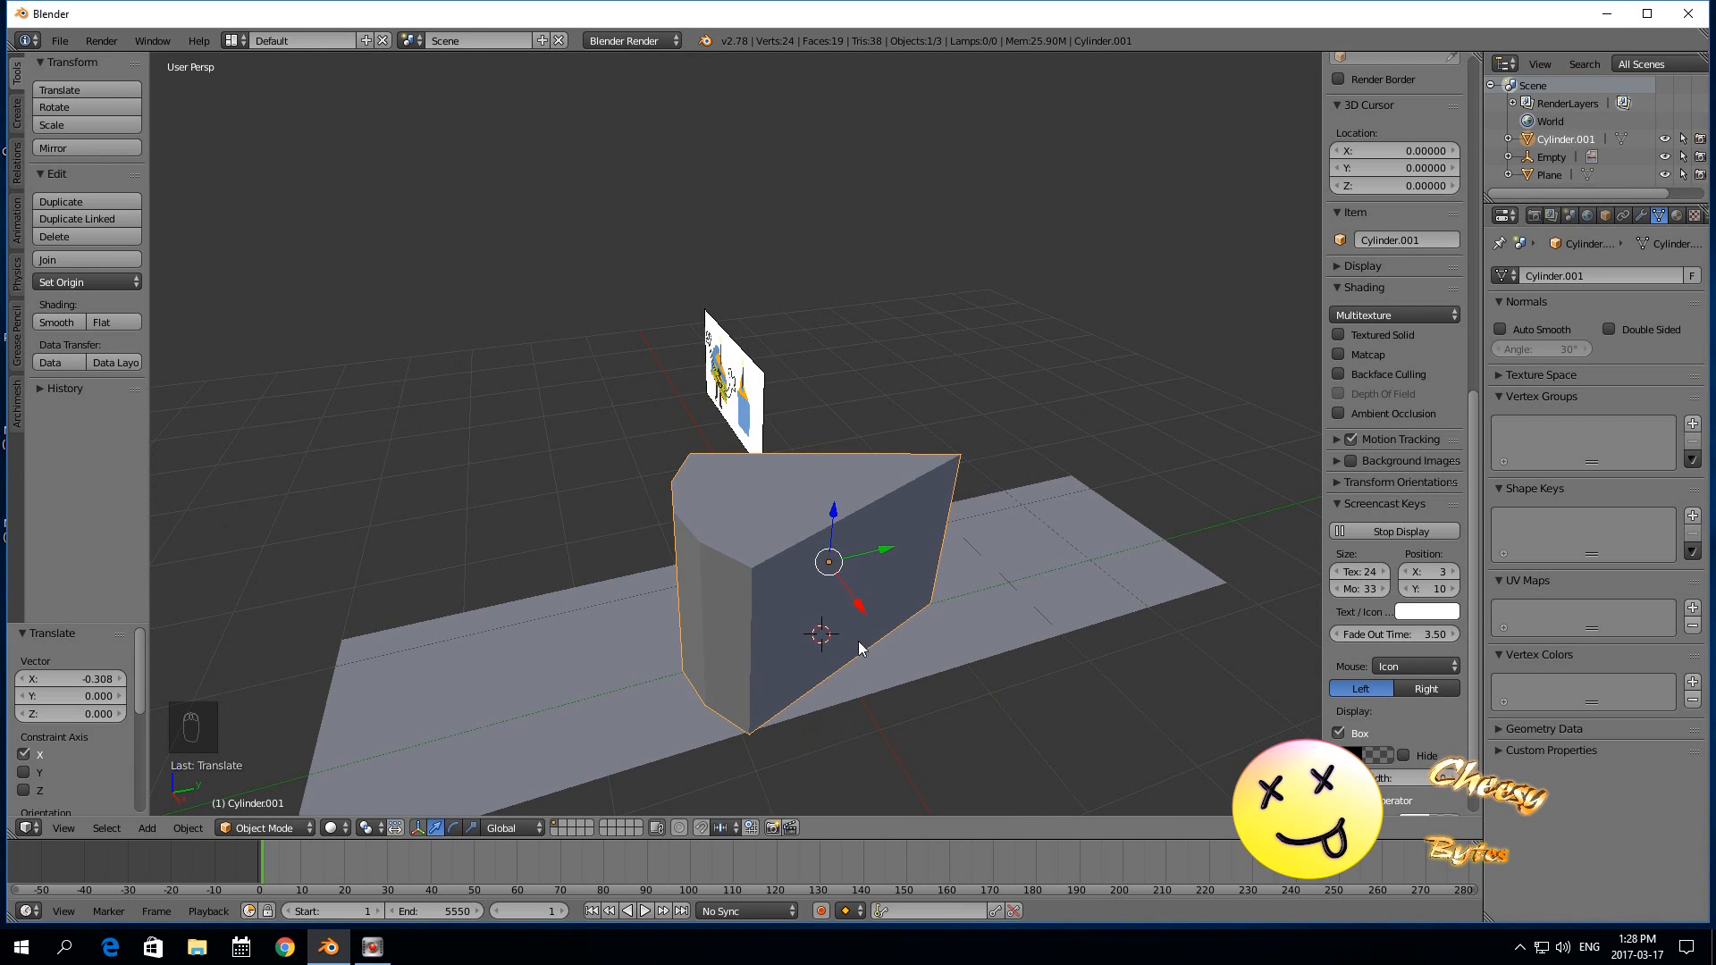
{"action": "mouse_move", "coordinate": [1468, 444]}
{"action": "left_mouse_down"}
{"action": "mouse_move", "coordinate": [1493, 195]}
{"action": "mouse_move", "coordinate": [1473, 111]}
{"action": "left_mouse_up"}
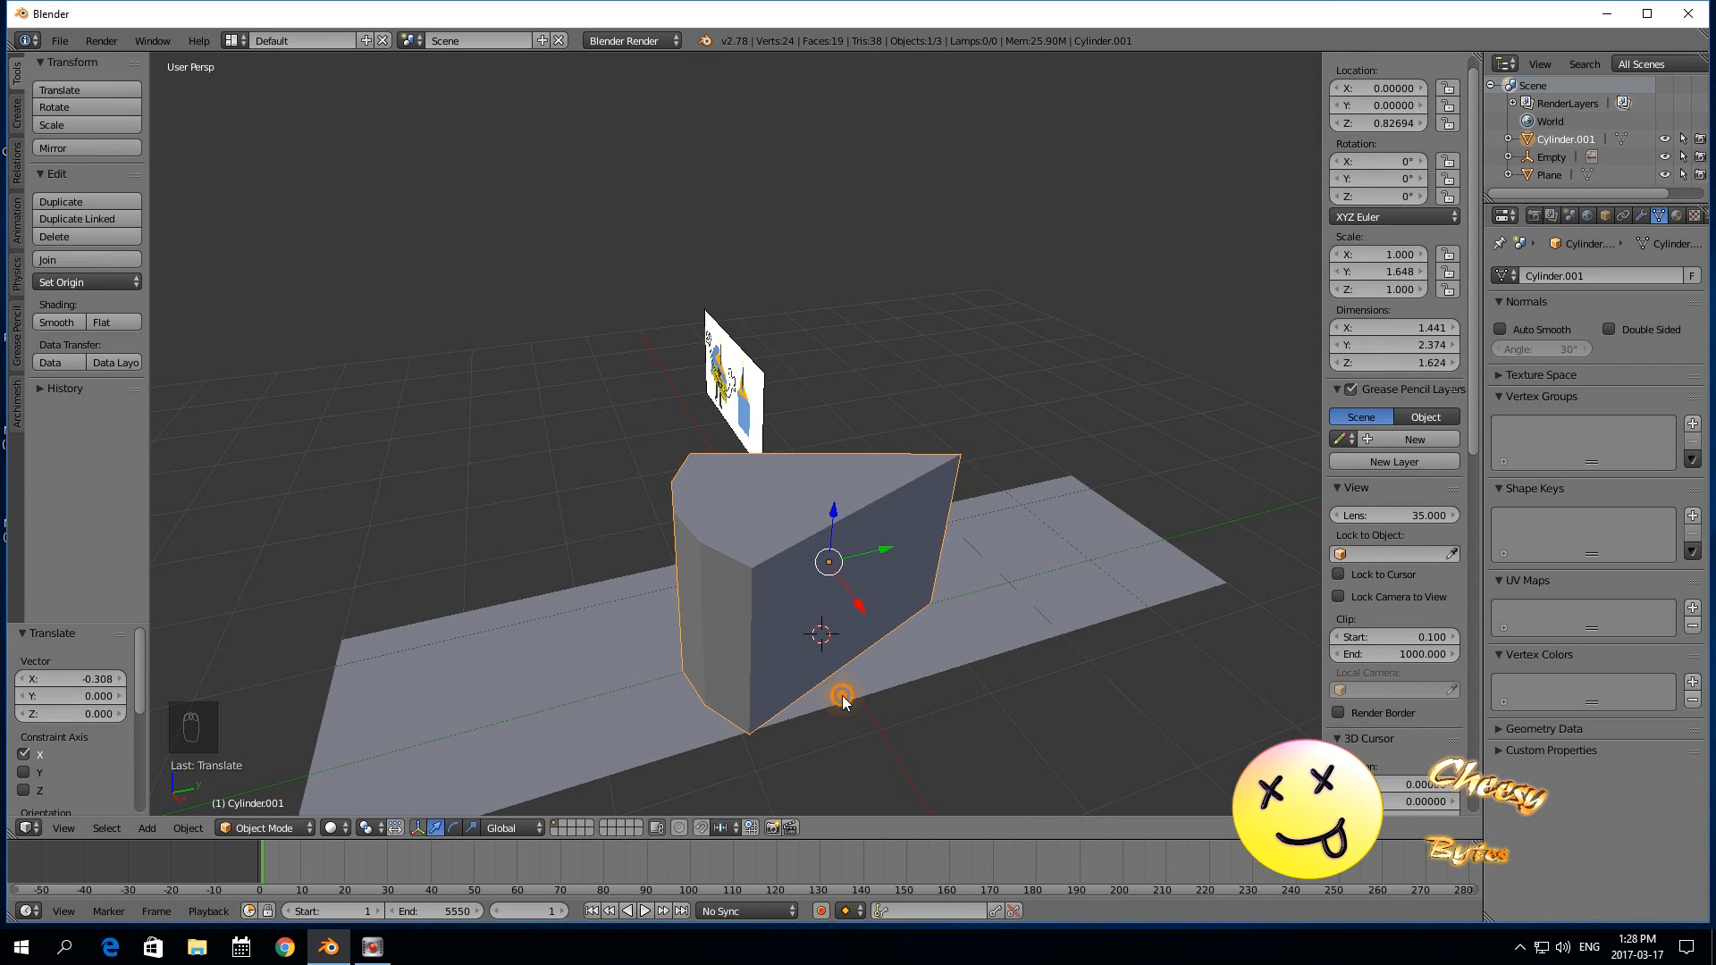
{"action": "key", "text": "r"}
{"action": "left_click", "coordinate": [762, 698]}
{"action": "key", "text": "ctrl+z"}
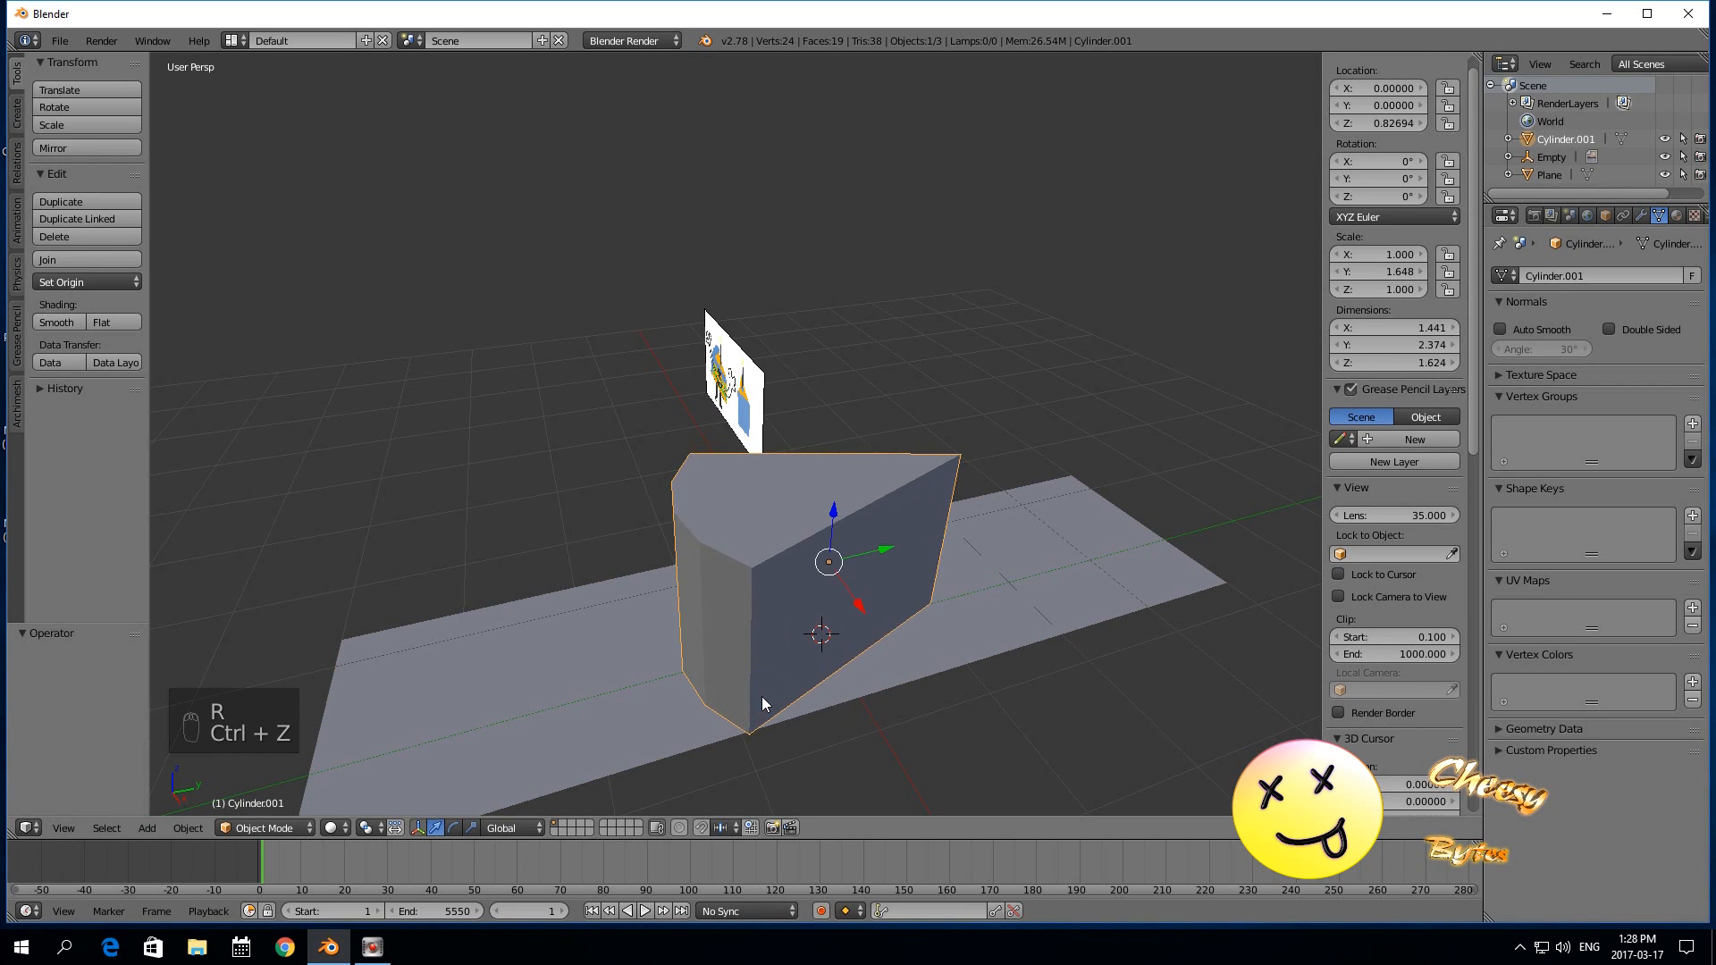
Rotate the wedge to exactly -20° about Z and move it about 0.31 along X, lining its side up with the plane's edge.
{"action": "key", "text": "r"}
{"action": "key", "text": "z"}
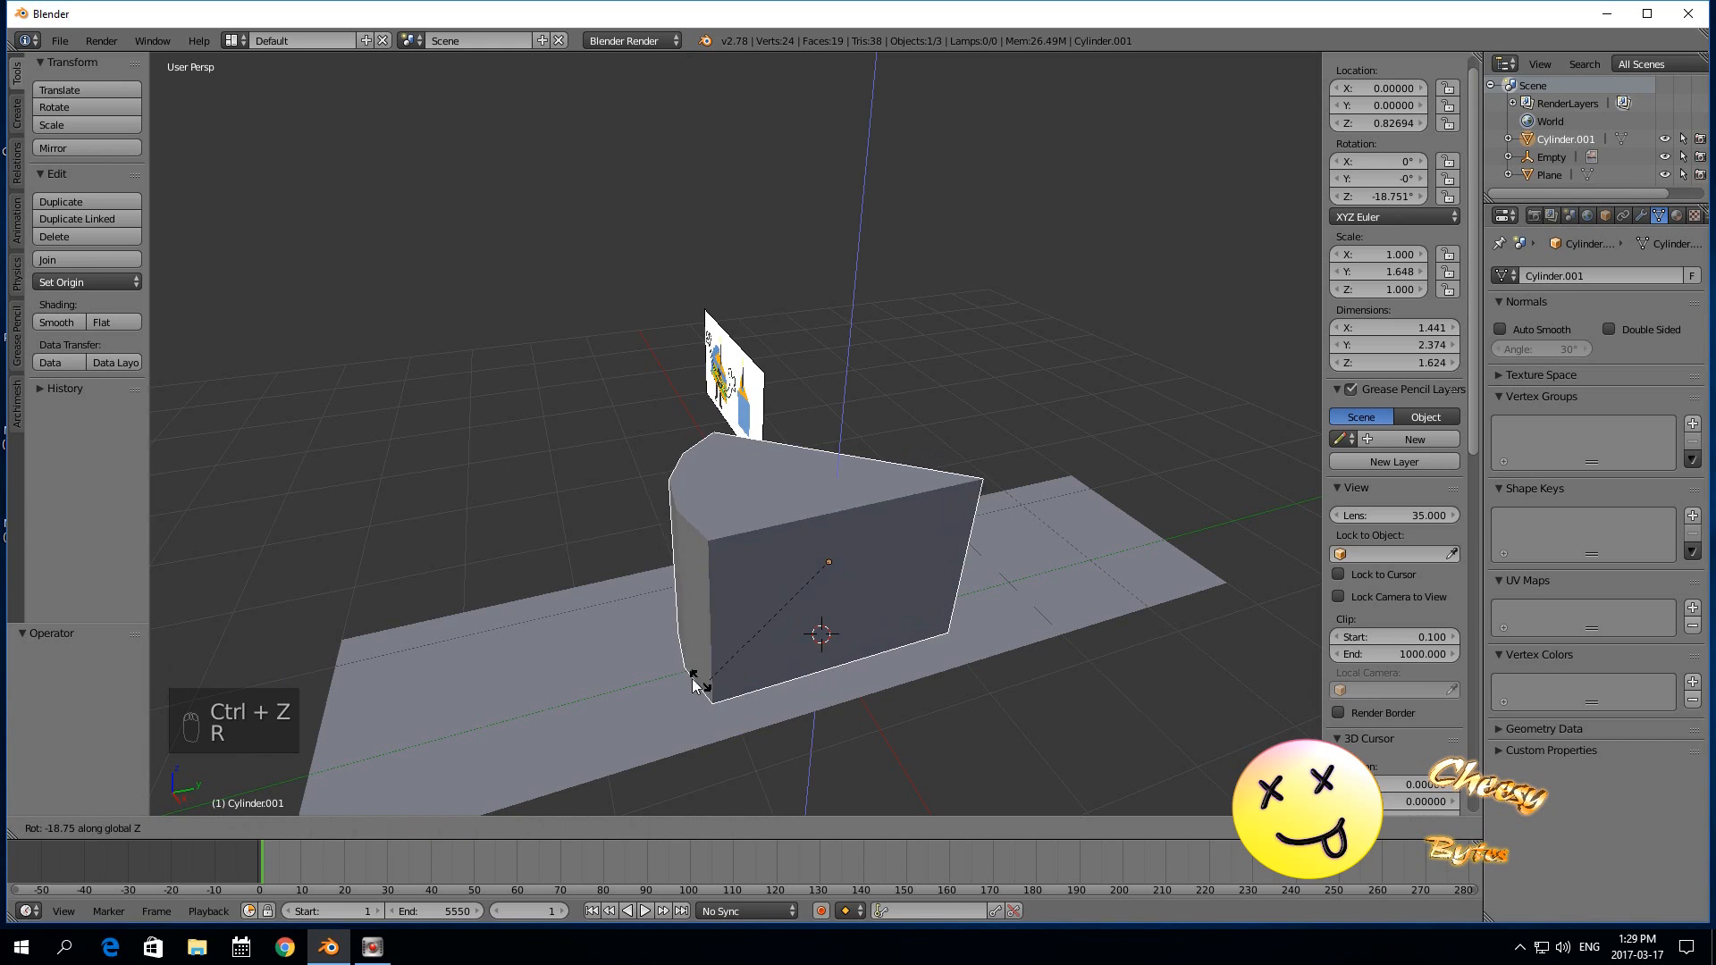
{"action": "left_click", "coordinate": [703, 686]}
{"action": "left_click_drag", "start_coordinate": [861, 610], "coordinate": [872, 629]}
{"action": "left_click", "coordinate": [1357, 193]}
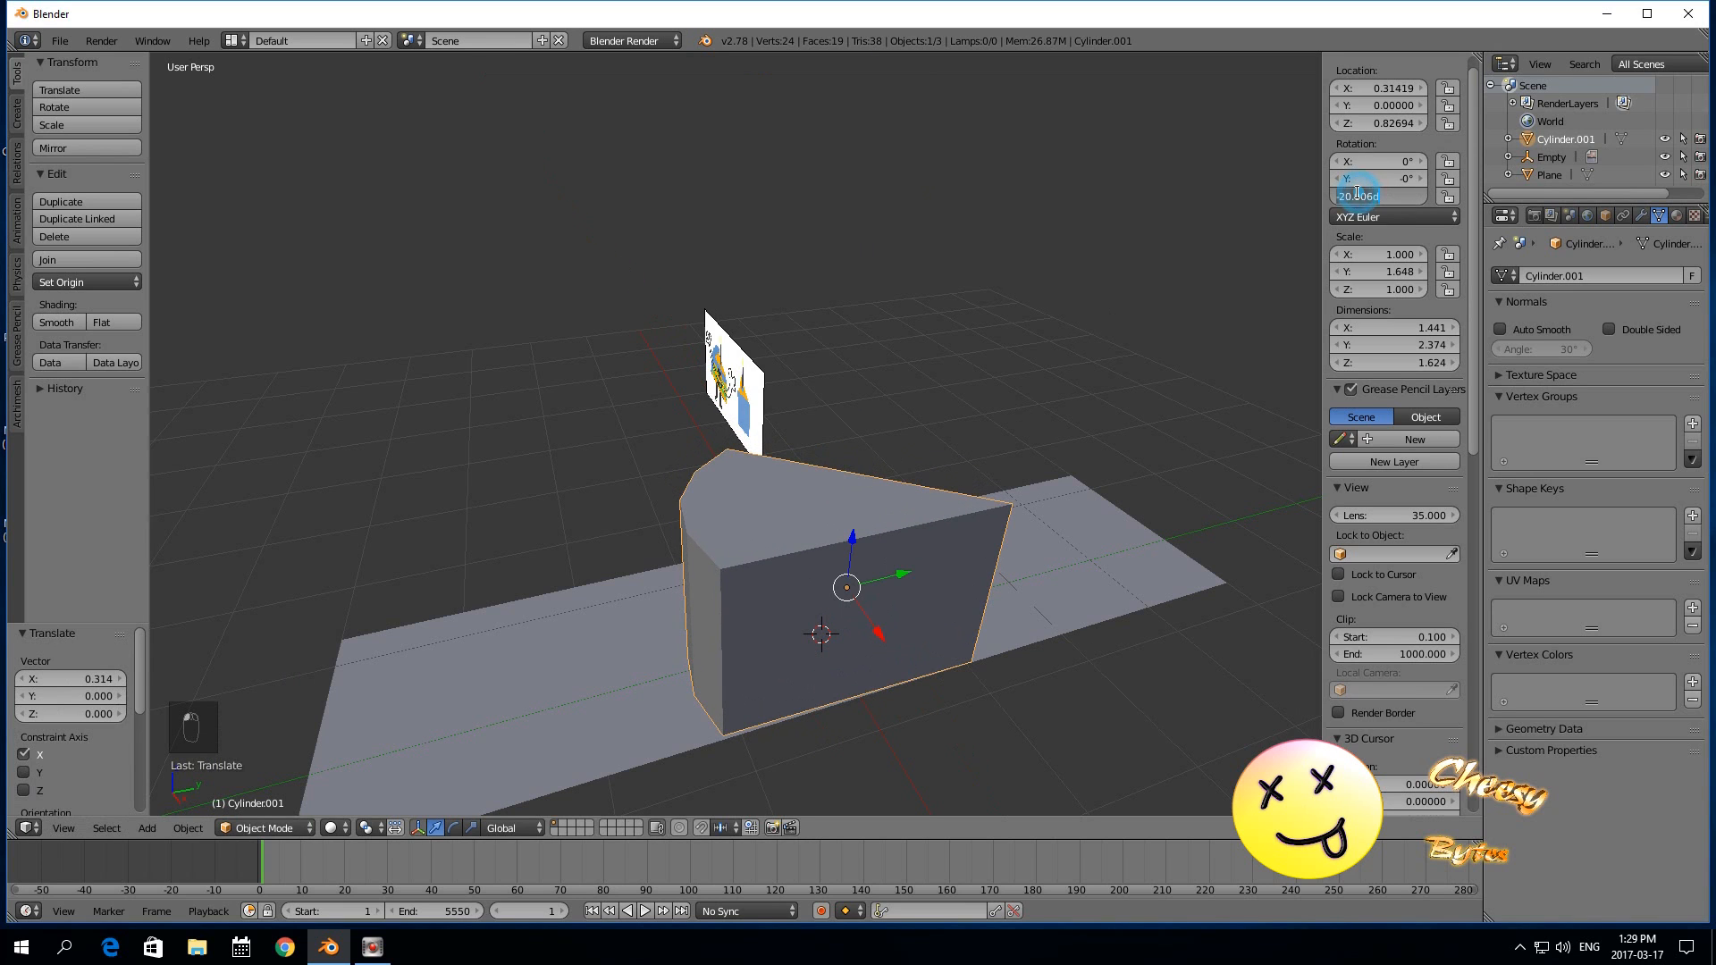
{"action": "type", "text": "-20"}
{"action": "key", "text": "Return"}
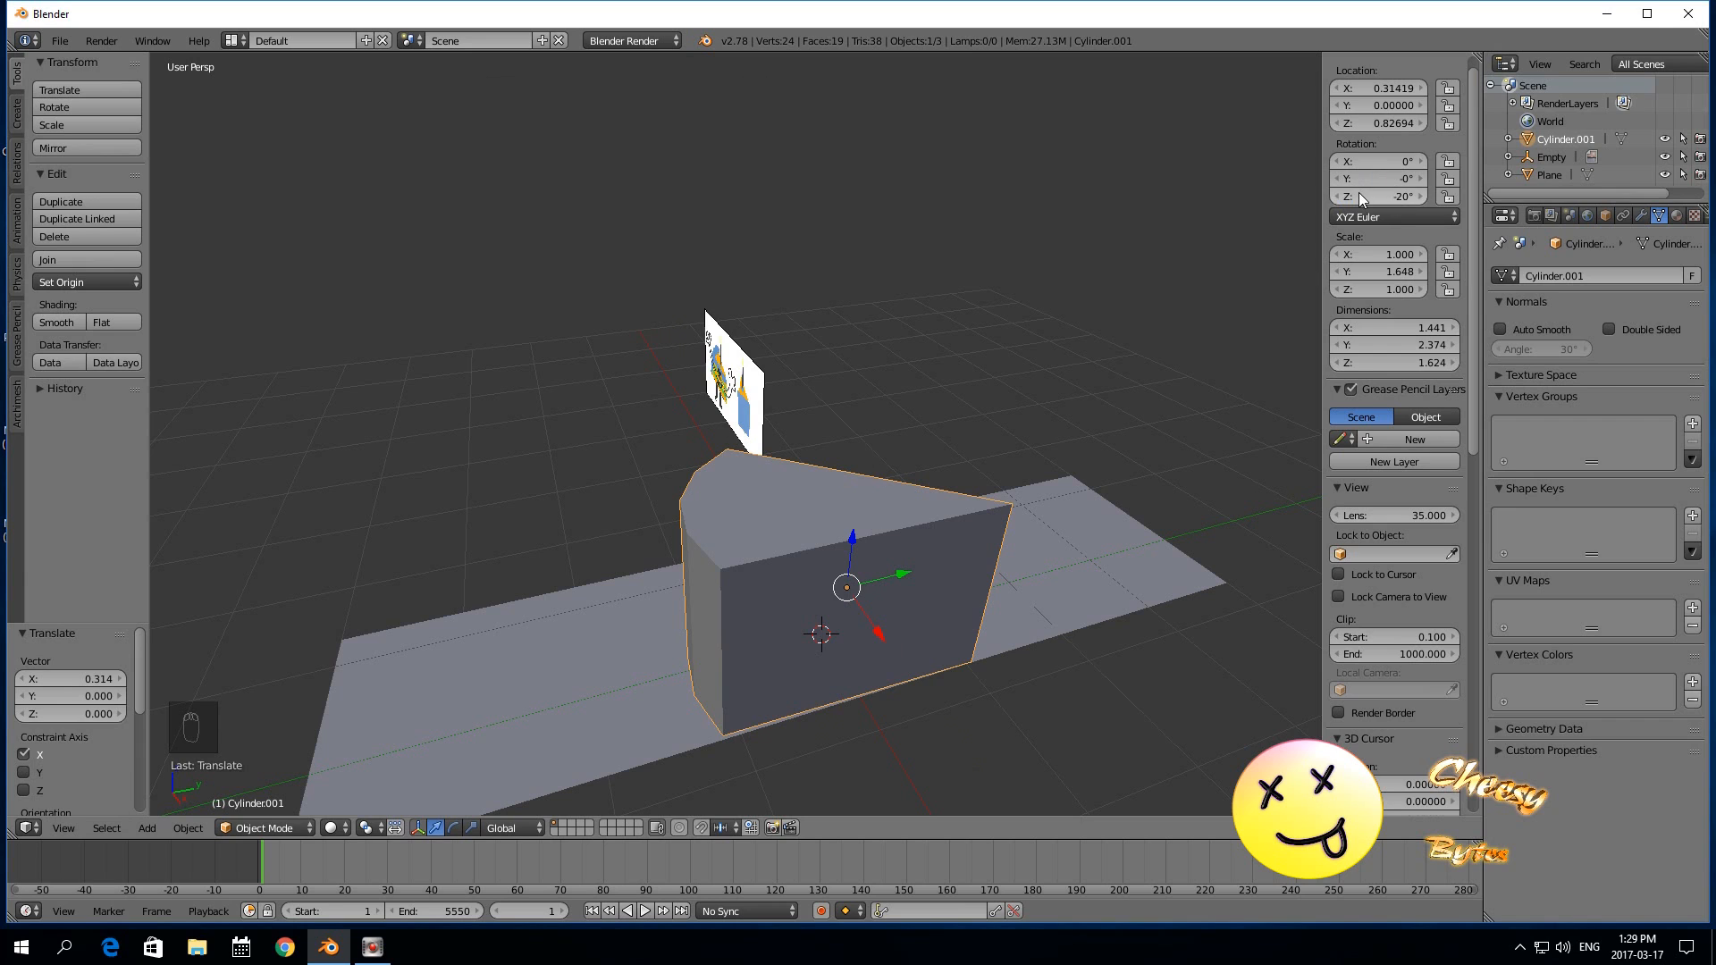
Select the plane and shift it about -0.04 along the X axis relative to the wedge.
{"action": "right_click", "coordinate": [877, 617]}
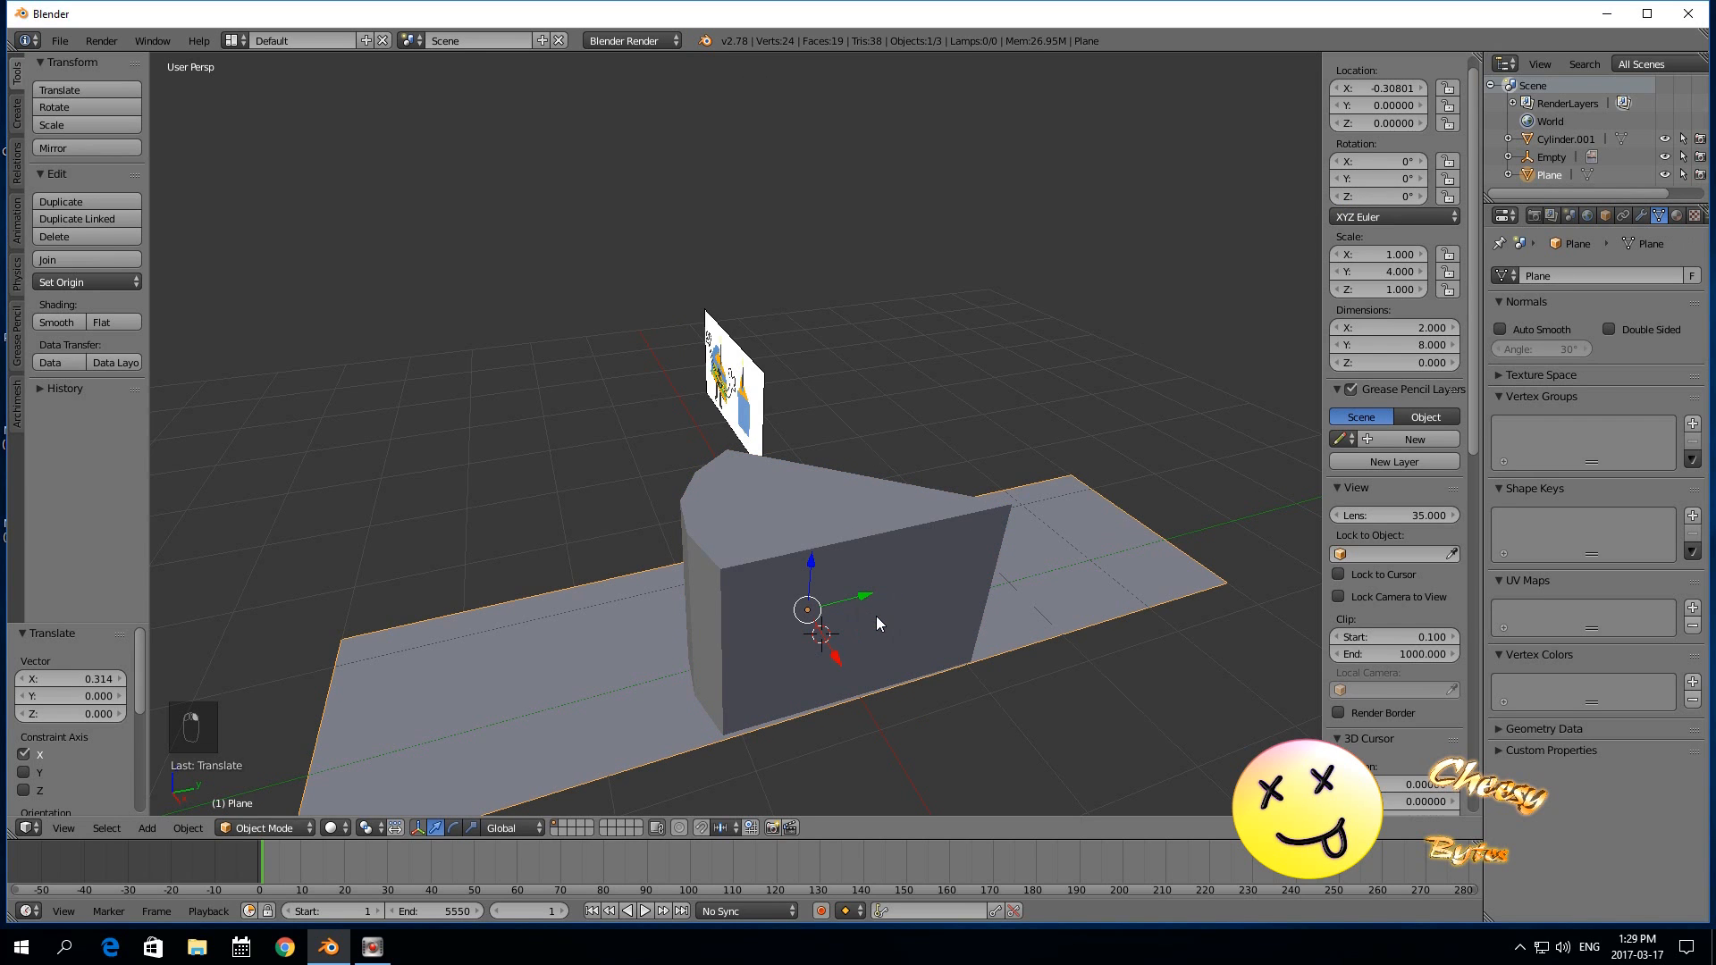
{"action": "middle_click_drag", "start_coordinate": [876, 615], "coordinate": [851, 668]}
{"action": "key", "text": "g"}
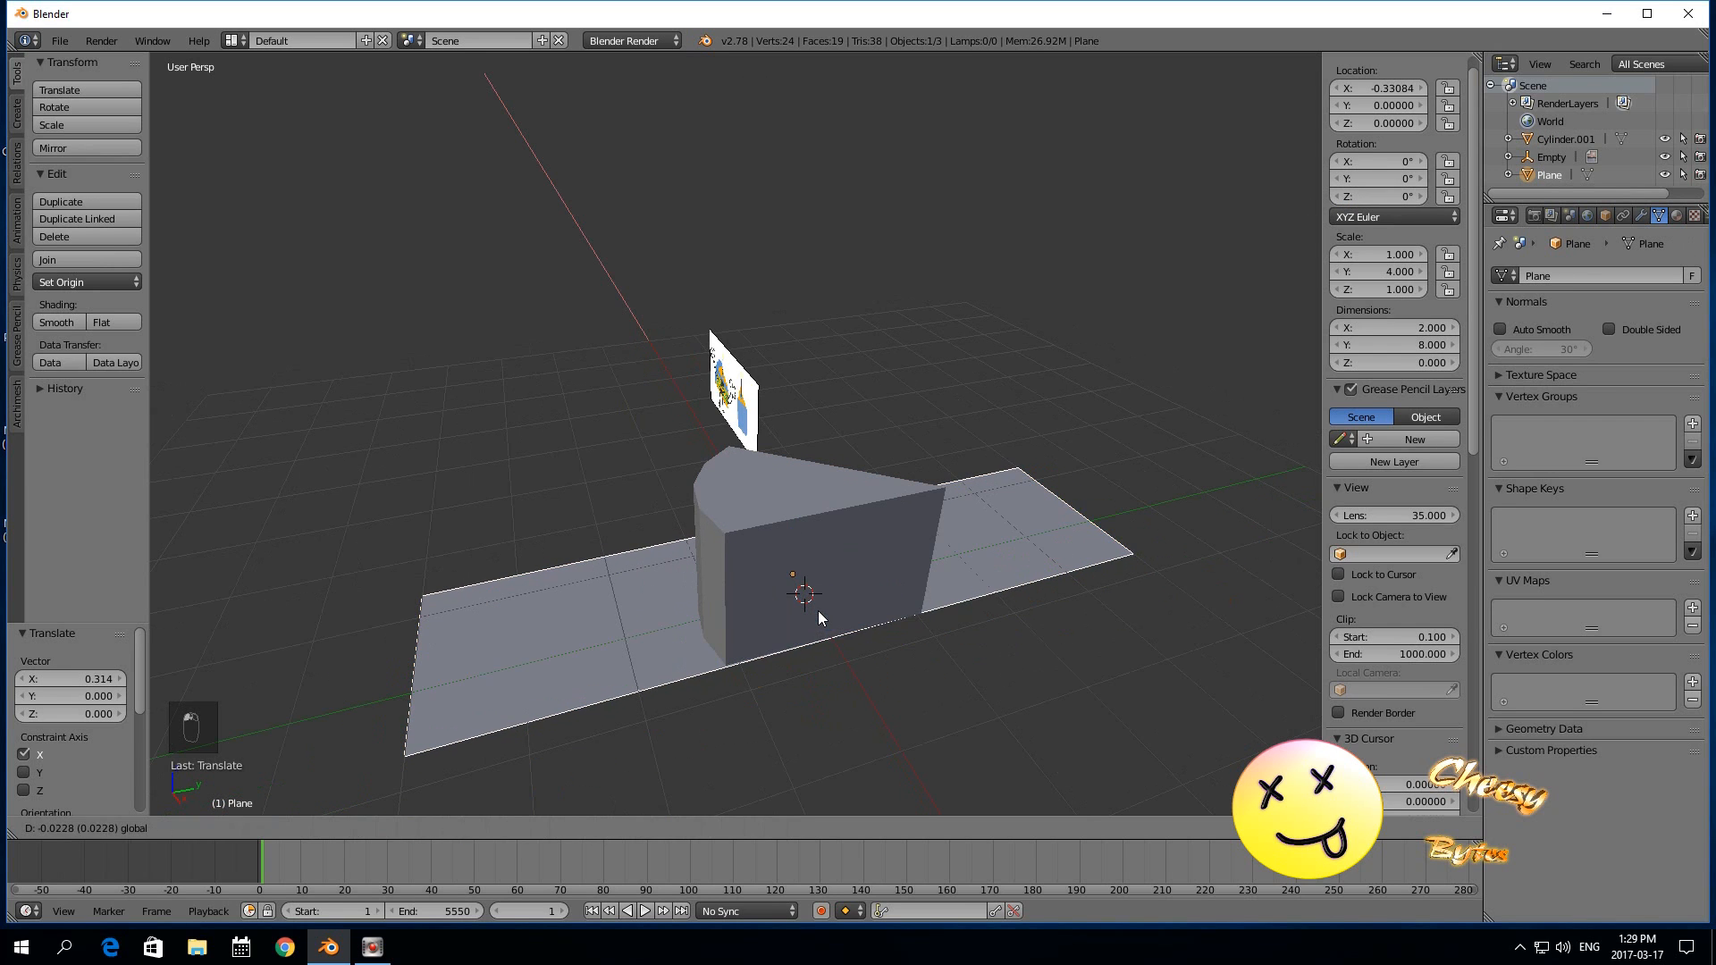
{"action": "left_click", "coordinate": [817, 609]}
Select the wedge and move it about -0.05 along the X axis to line its side up with the plane's edge.
{"action": "right_click", "coordinate": [872, 563]}
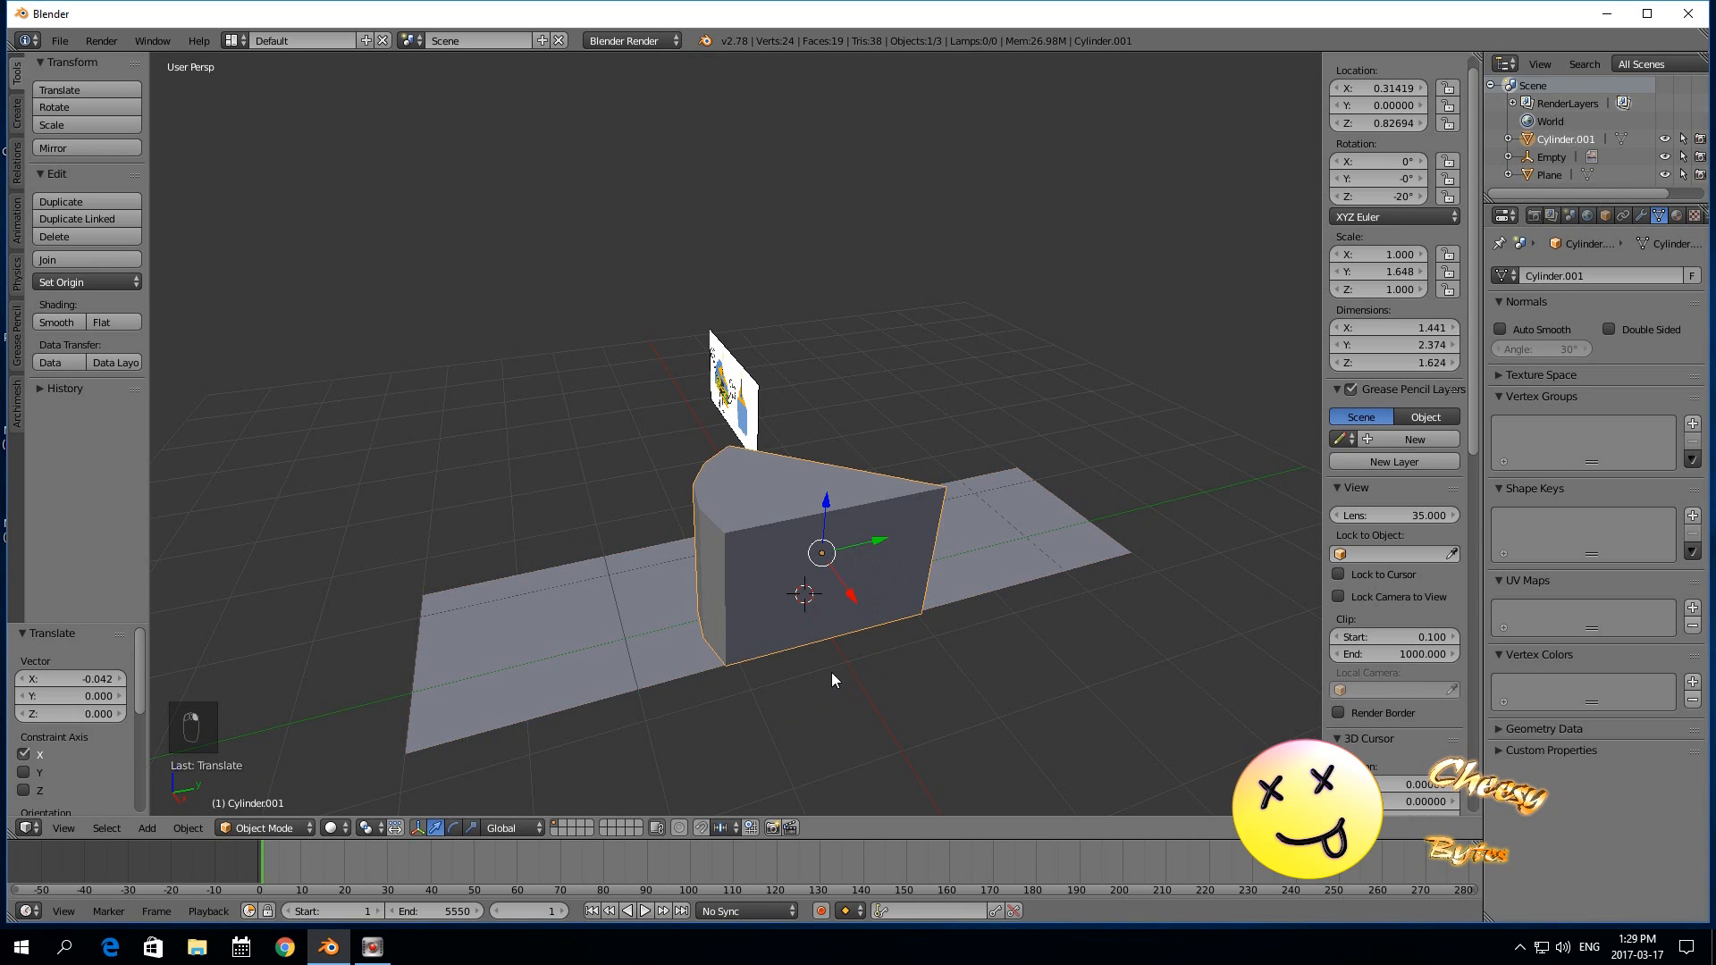
{"action": "right_click", "coordinate": [694, 647]}
{"action": "right_click", "coordinate": [787, 612]}
{"action": "middle_click_drag", "start_coordinate": [797, 715], "coordinate": [870, 705]}
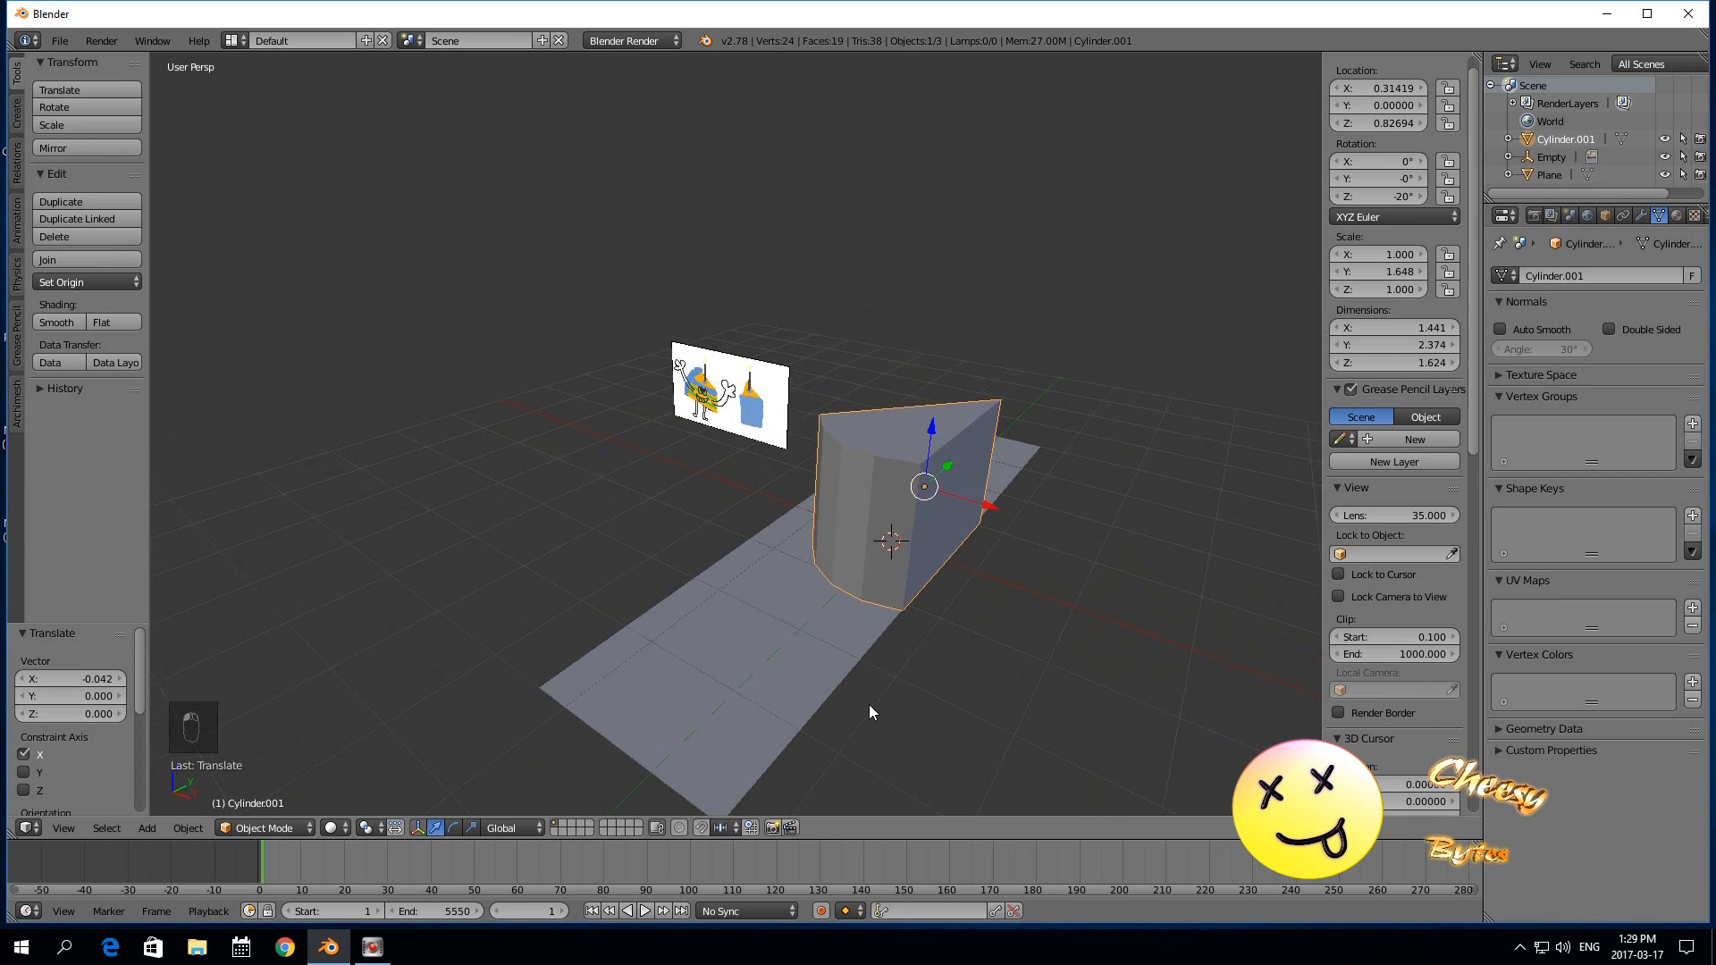
{"action": "left_click_drag", "start_coordinate": [987, 507], "coordinate": [982, 517]}
{"action": "middle_click_drag", "start_coordinate": [969, 655], "coordinate": [881, 636]}
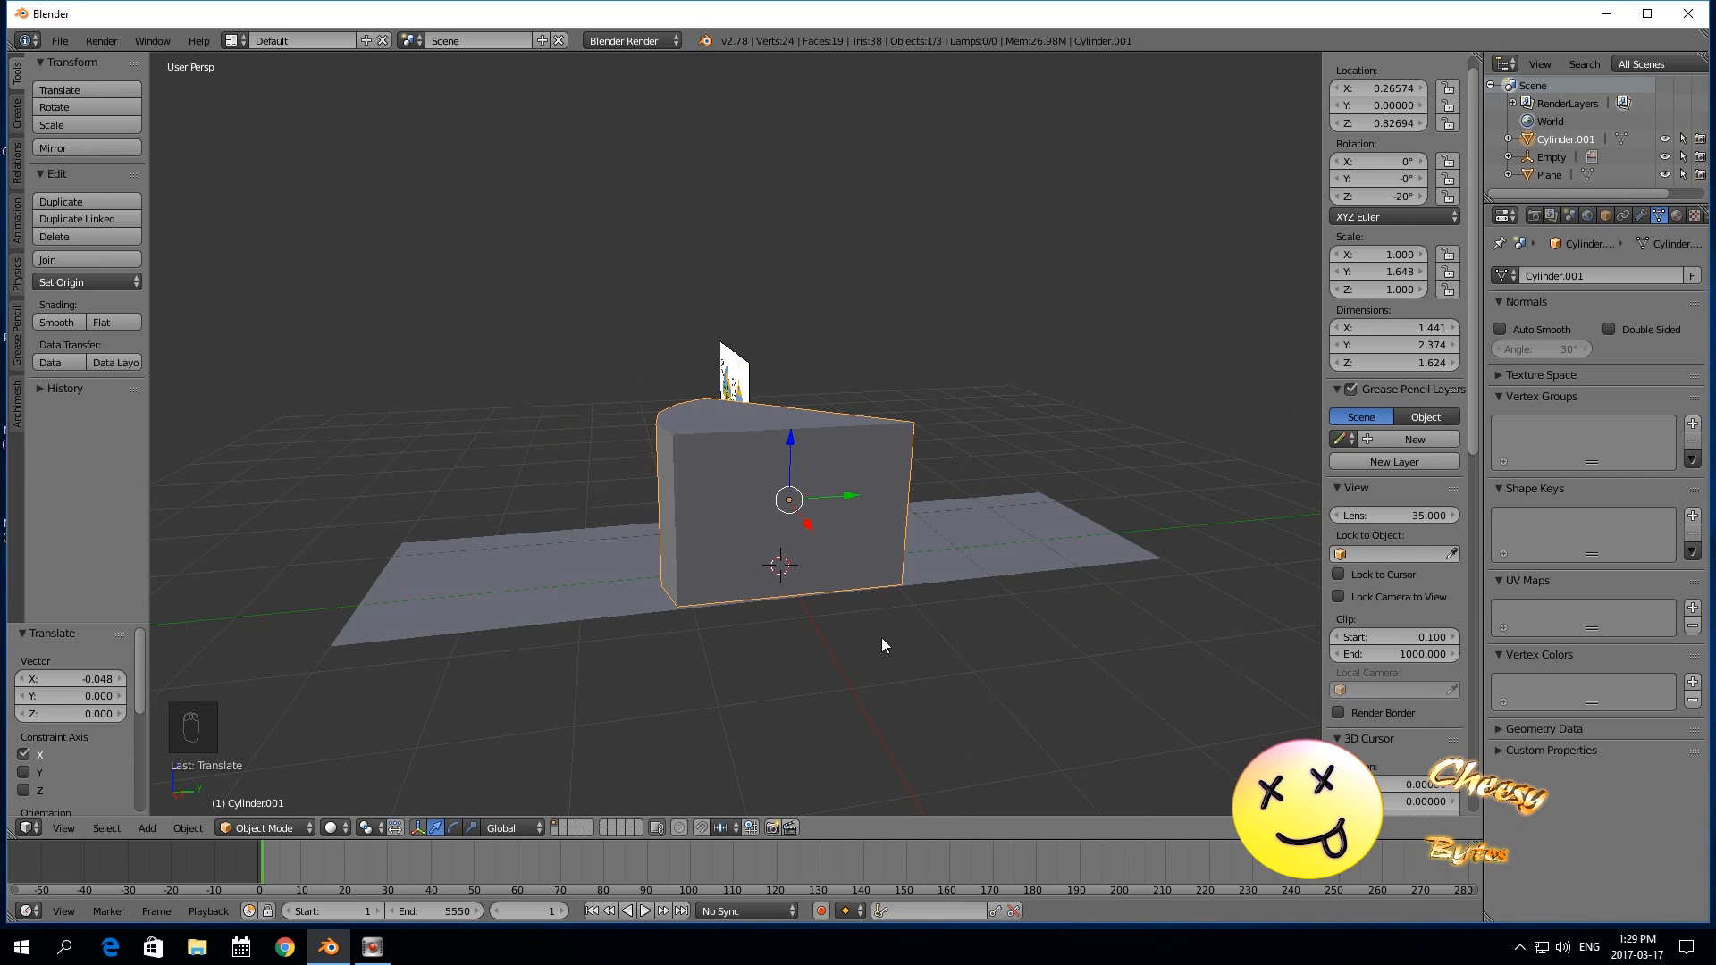
Select all objects in the scene and rotate them together 90° about the global Z axis.
{"action": "key", "text": "KP_1"}
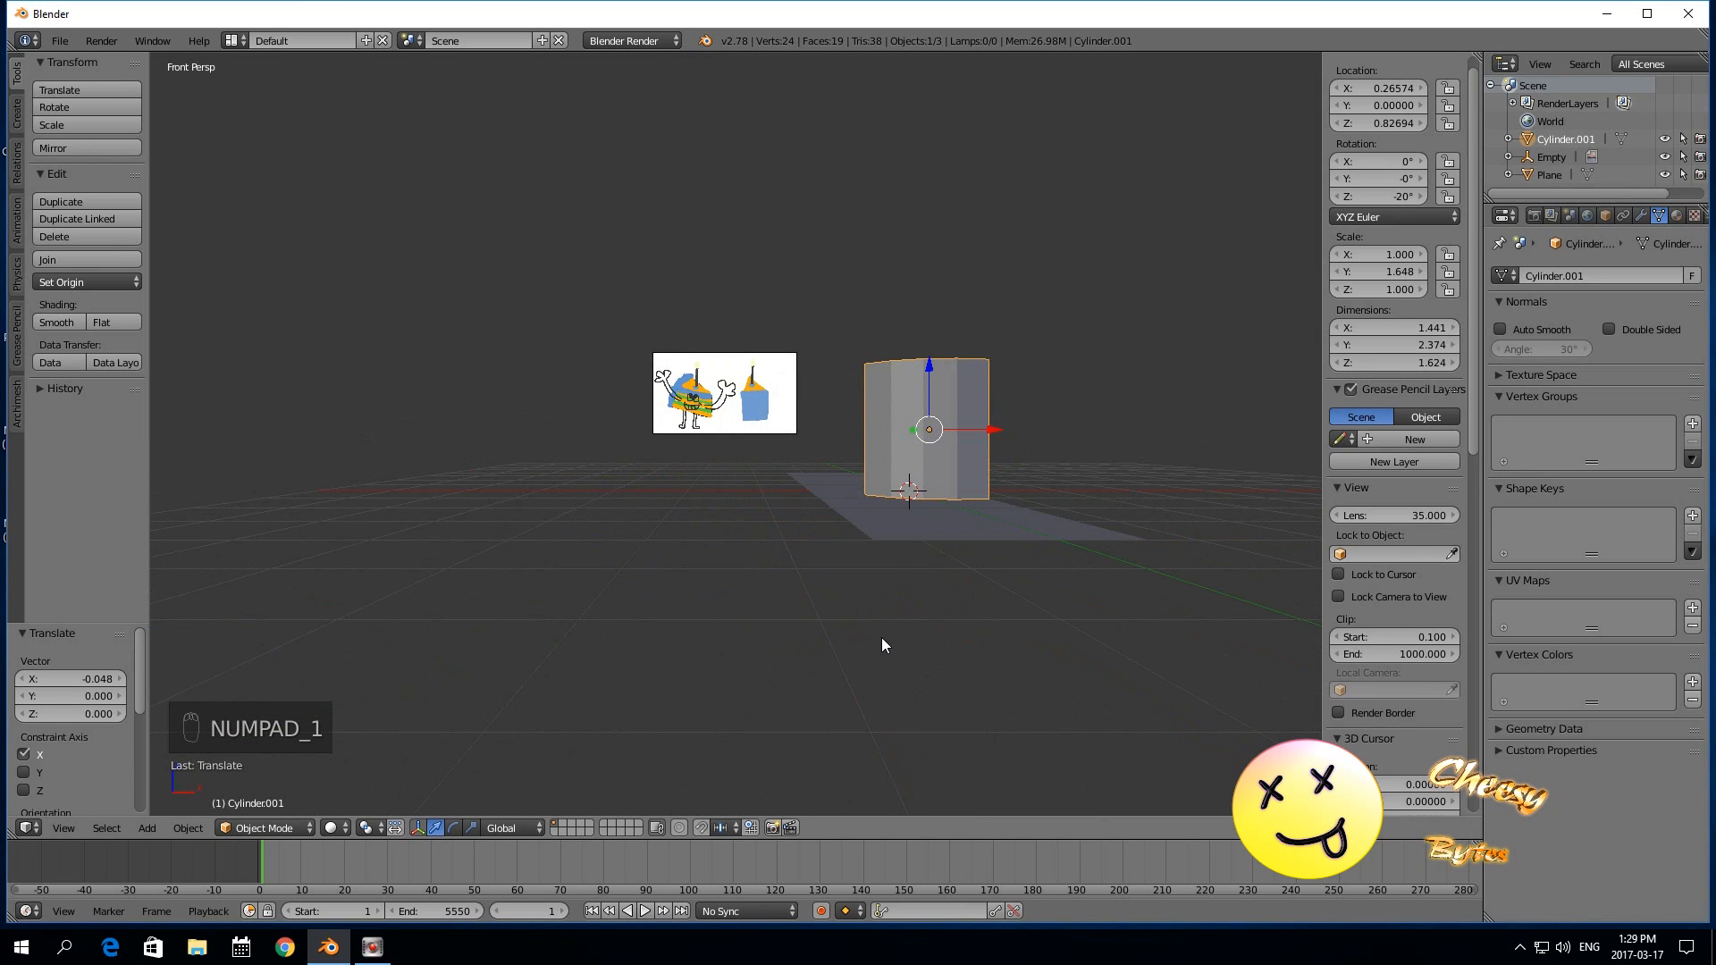
{"action": "key", "text": "KP_3"}
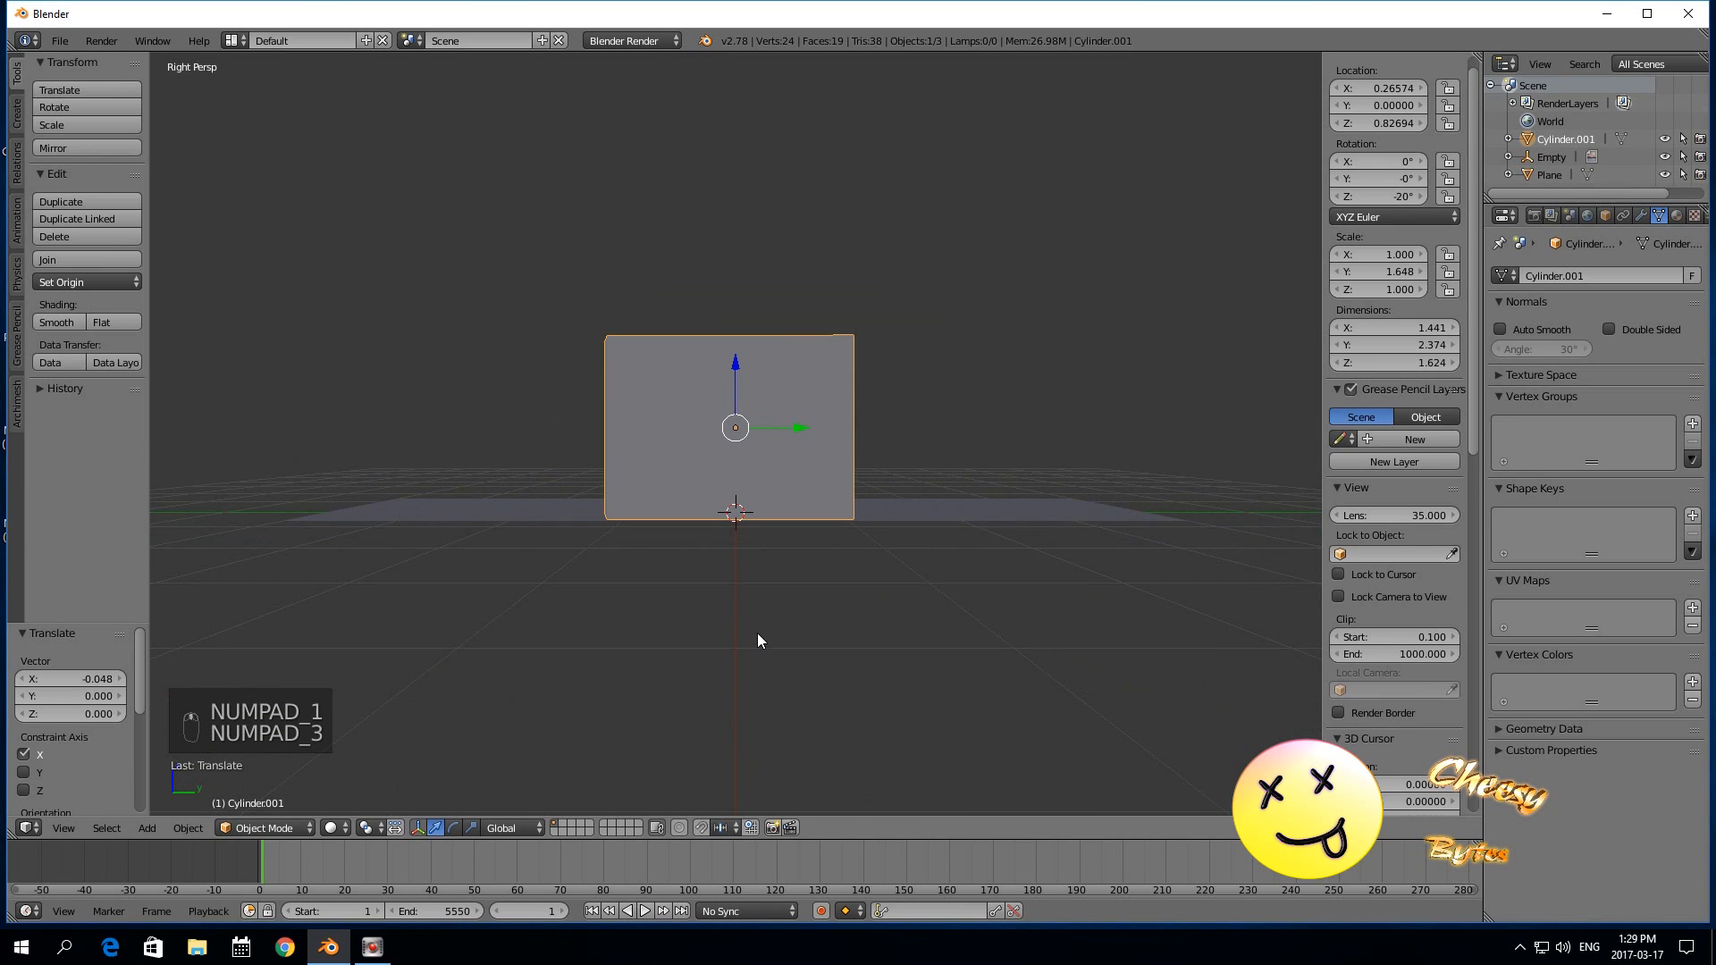
{"action": "key", "text": "a"}
{"action": "key", "text": "a"}
{"action": "key", "text": "a"}
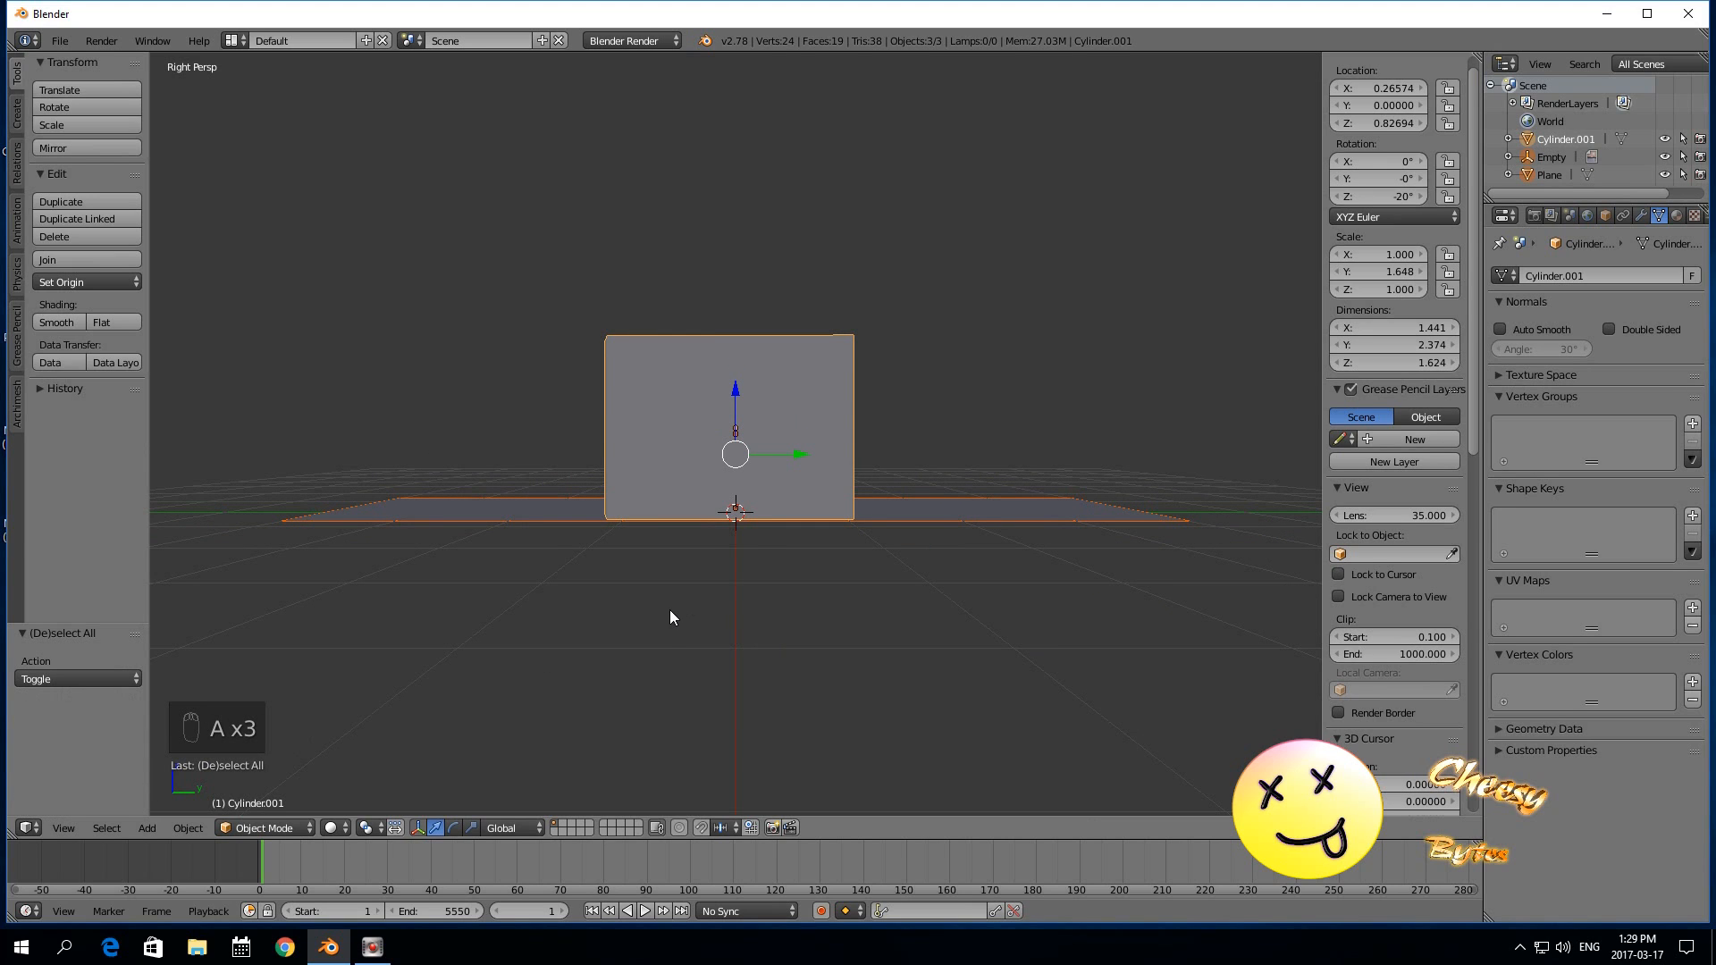
{"action": "key", "text": "r"}
{"action": "key", "text": "9"}
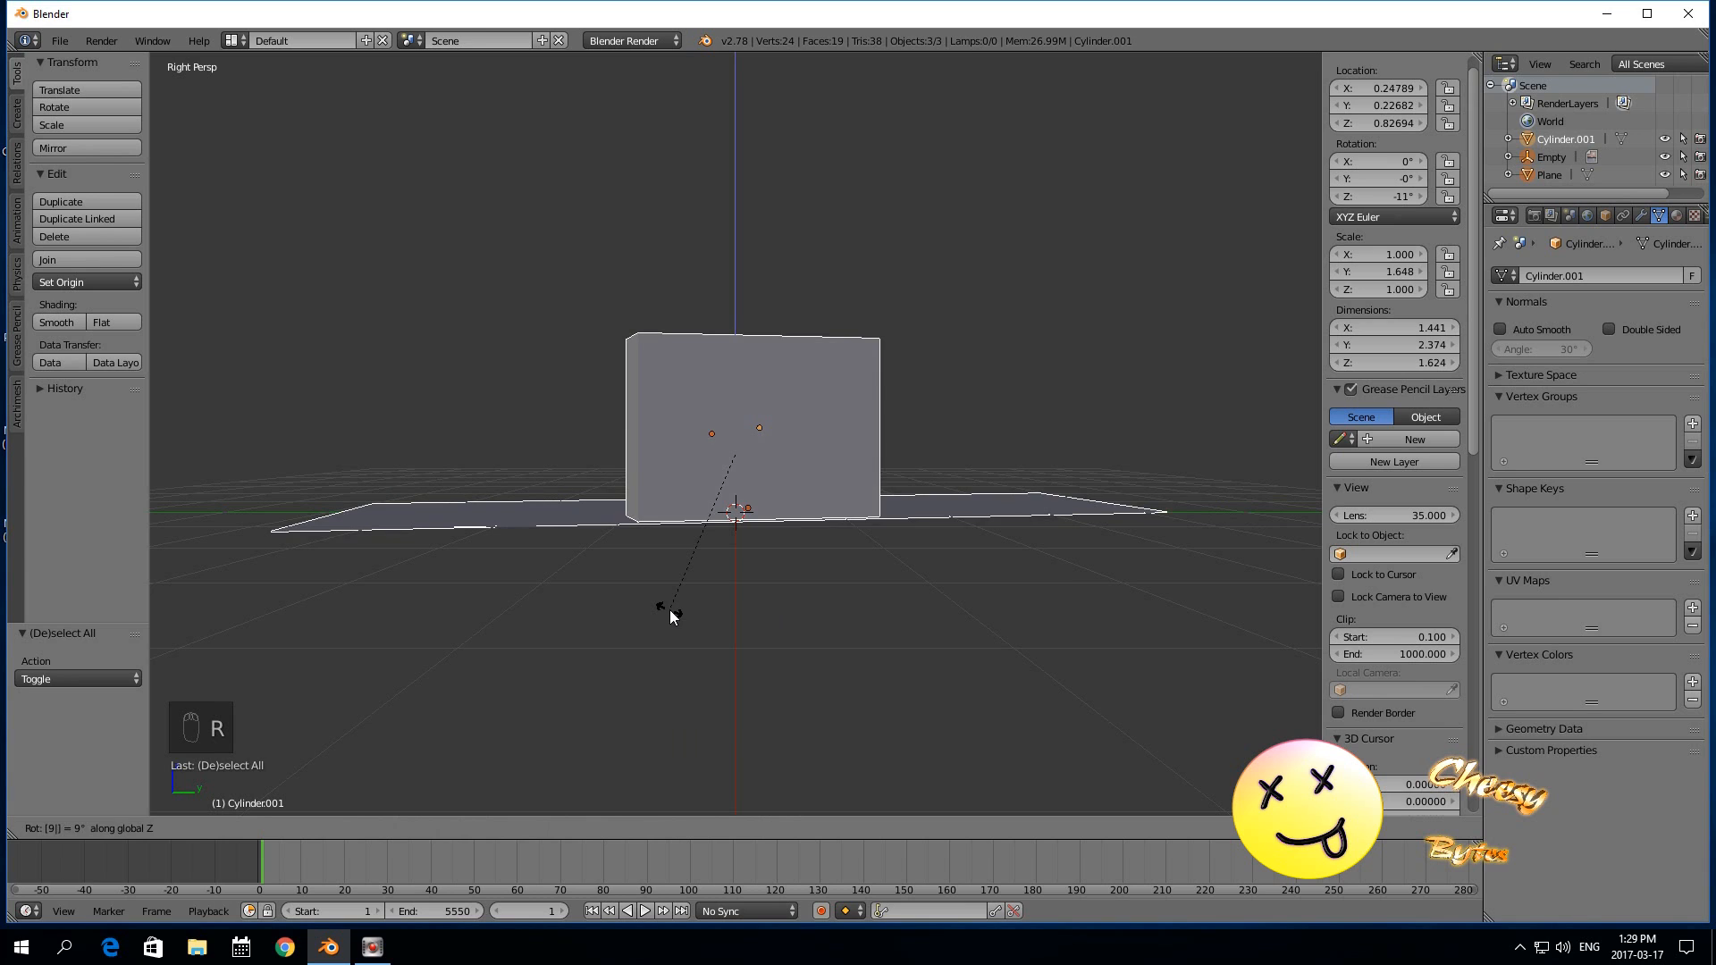
{"action": "key", "text": "0"}
{"action": "left_click", "coordinate": [671, 615]}
Check the new orientation from the front and rotate all objects a further 180° about the global Z axis.
{"action": "key", "text": "KP_1"}
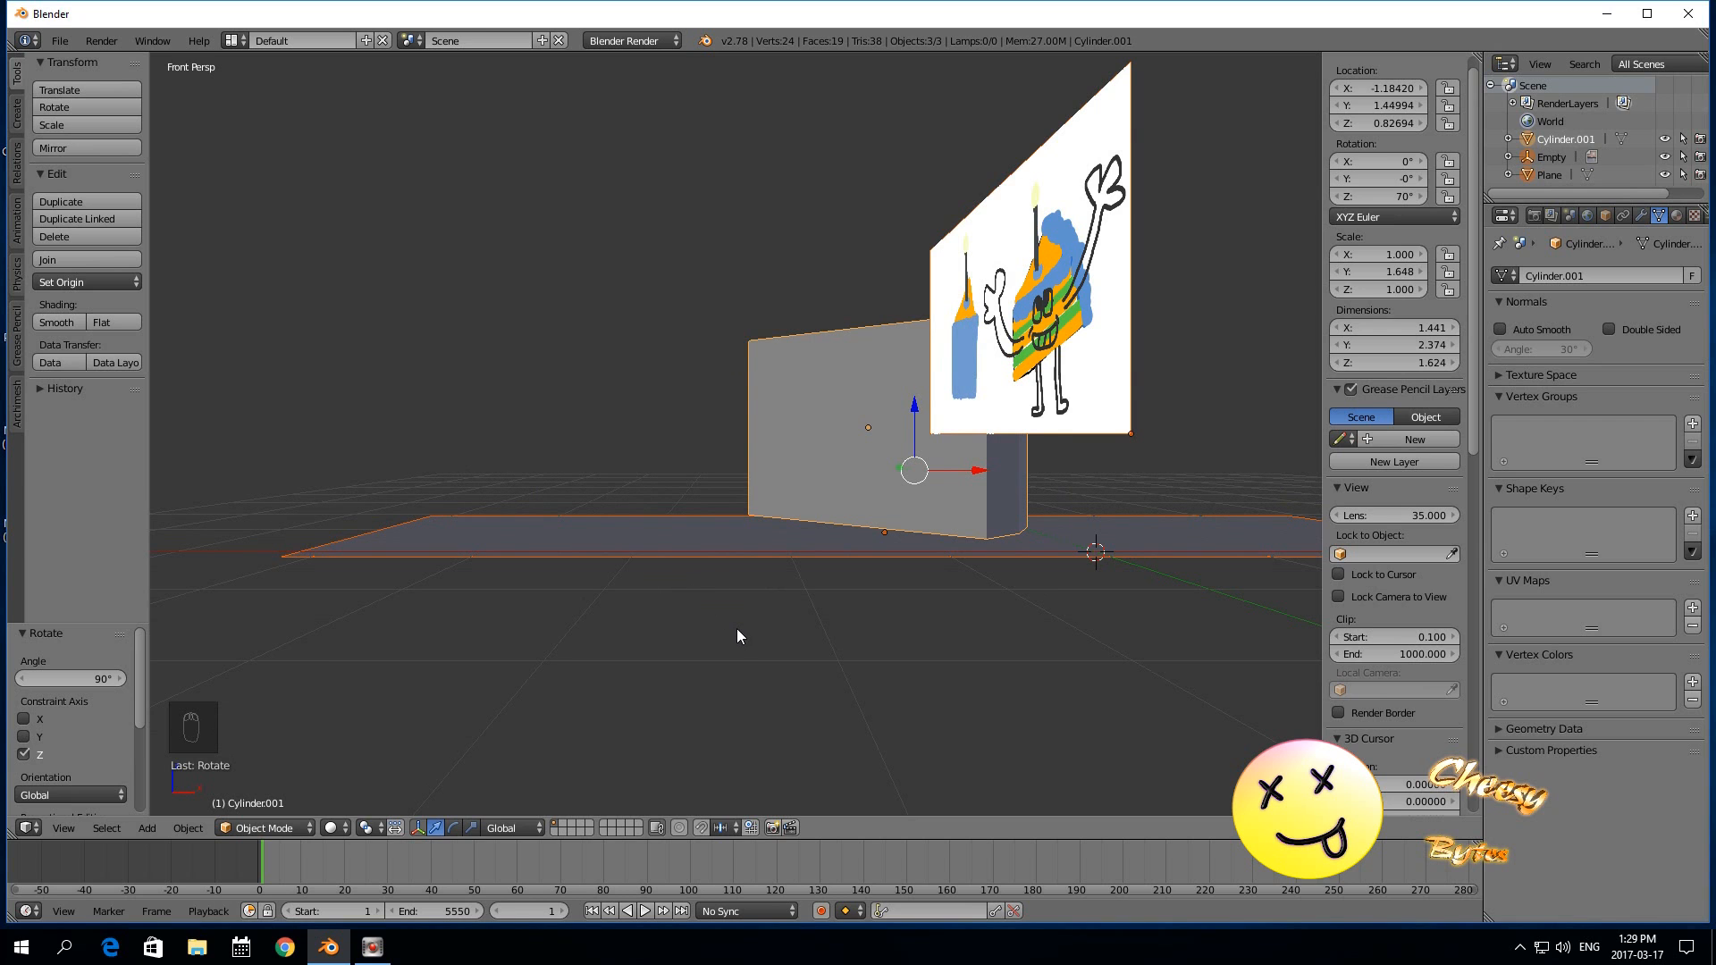
{"action": "middle_click_drag", "start_coordinate": [686, 626], "coordinate": [776, 648]}
{"action": "scroll", "coordinate": [858, 631], "scroll_direction": "up", "scroll_amount": 4}
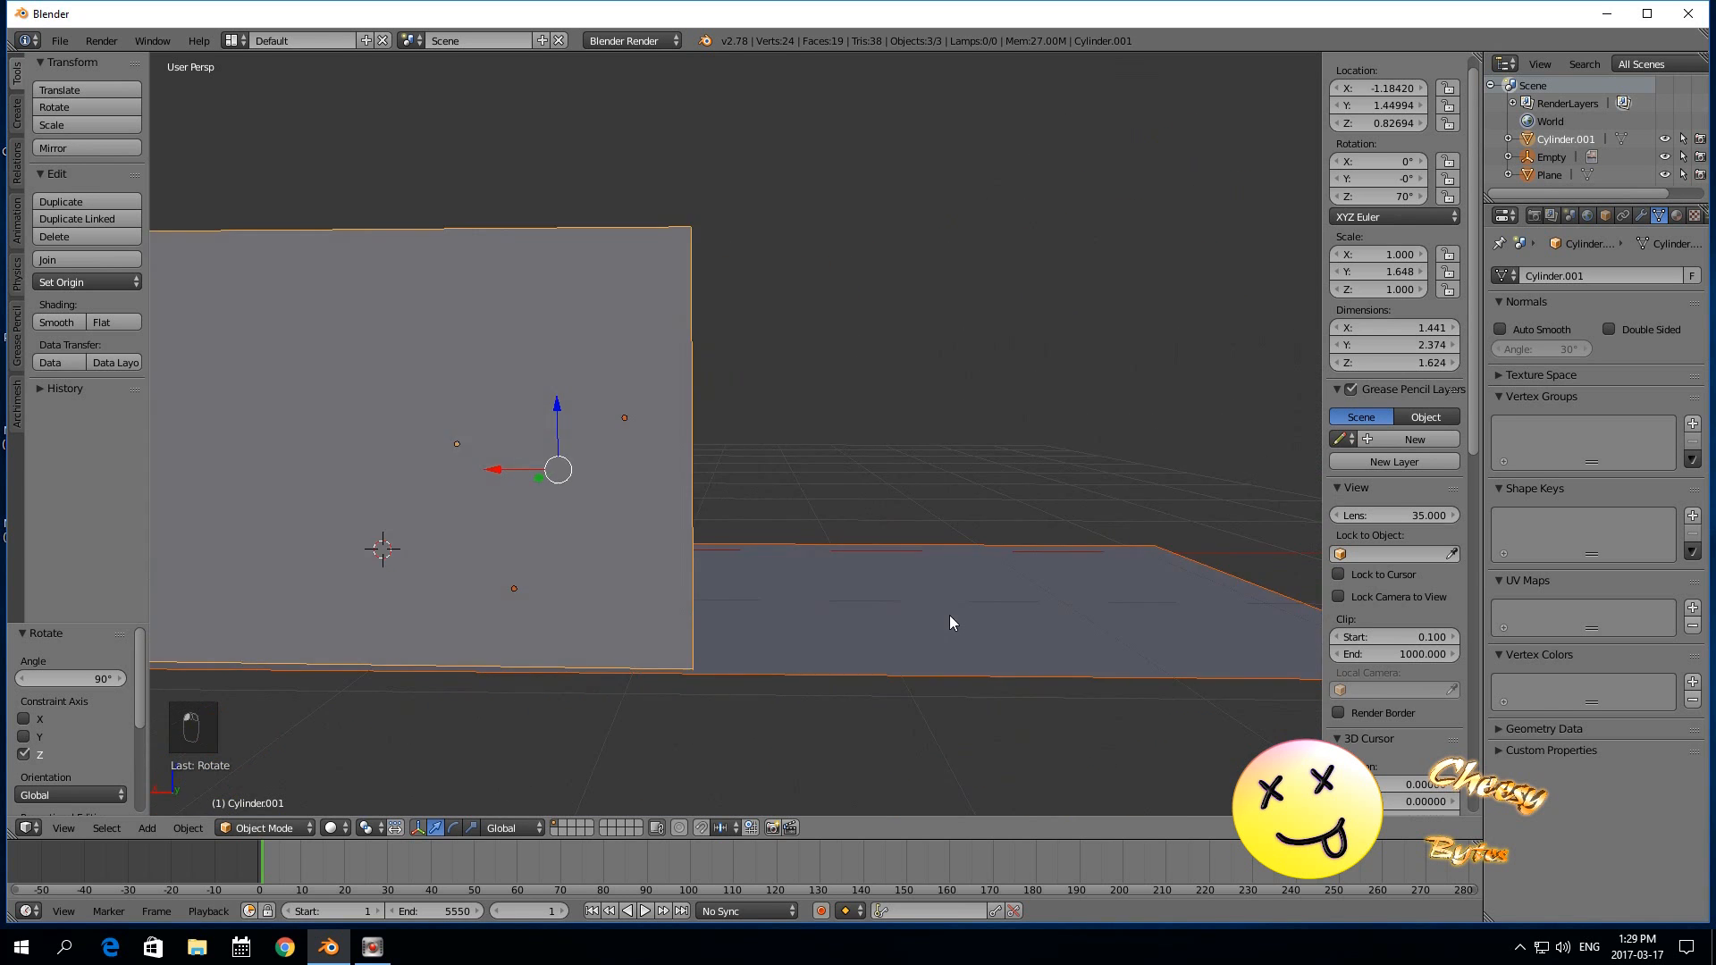
{"action": "middle_click_drag", "start_coordinate": [949, 615], "coordinate": [960, 615]}
{"action": "scroll", "coordinate": [951, 623], "scroll_direction": "down", "scroll_amount": 5}
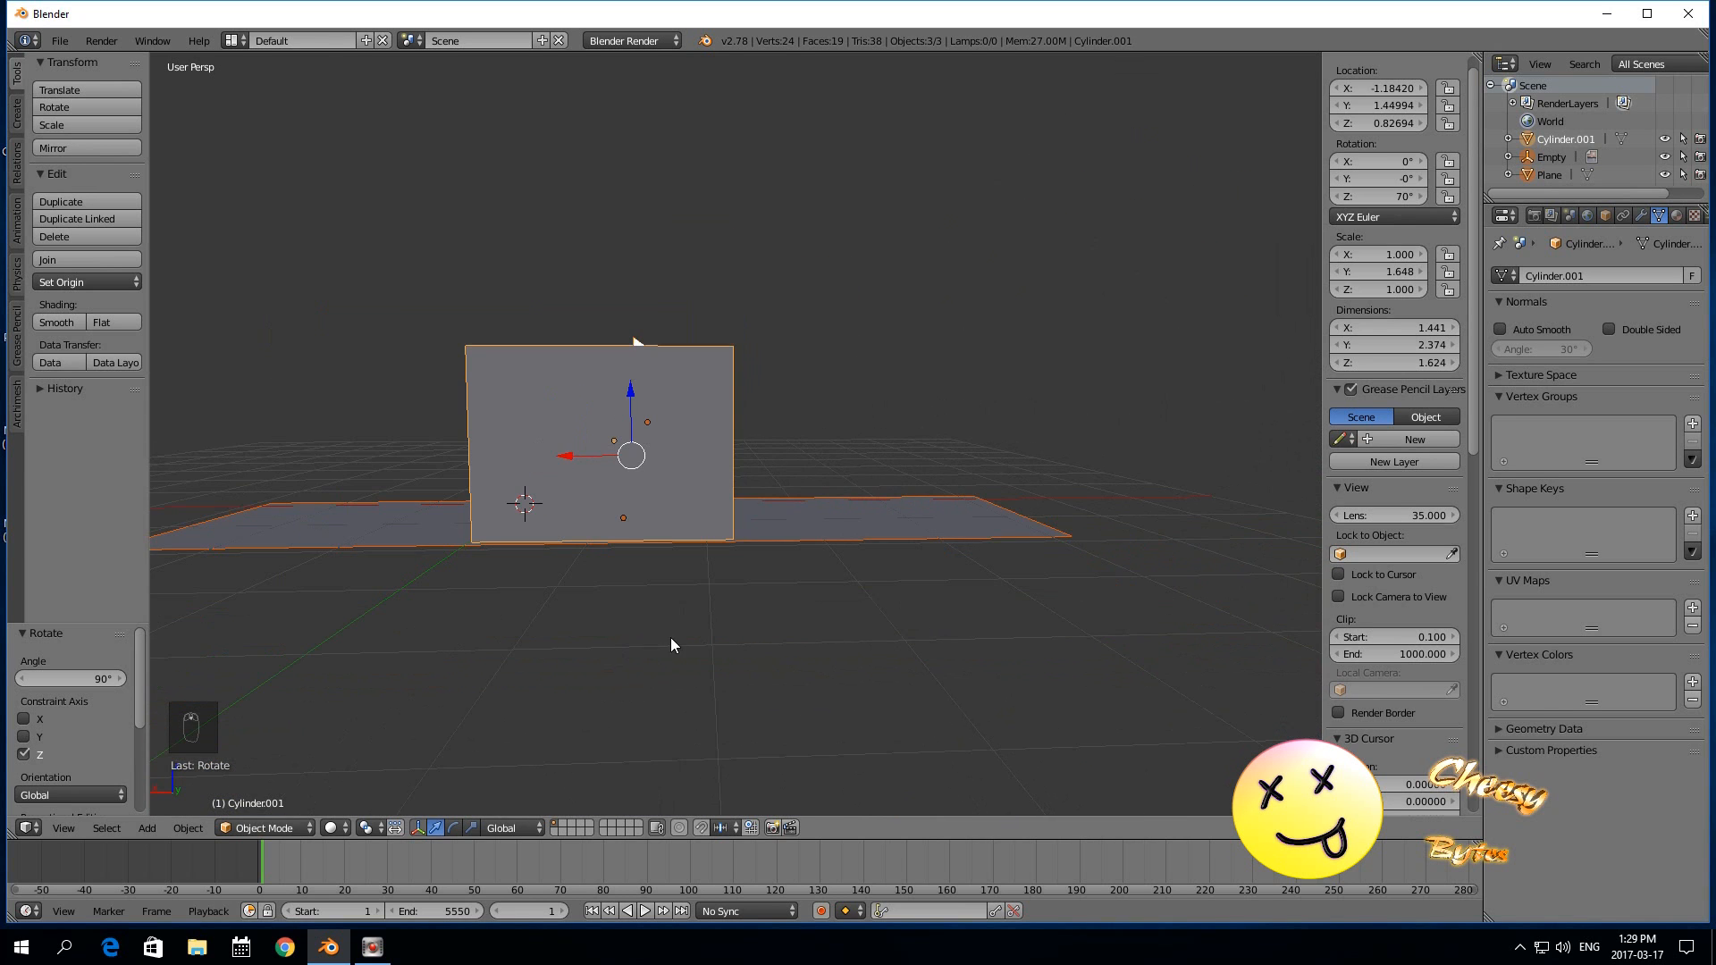
{"action": "key", "text": "a"}
{"action": "key", "text": "a"}
{"action": "key", "text": "a"}
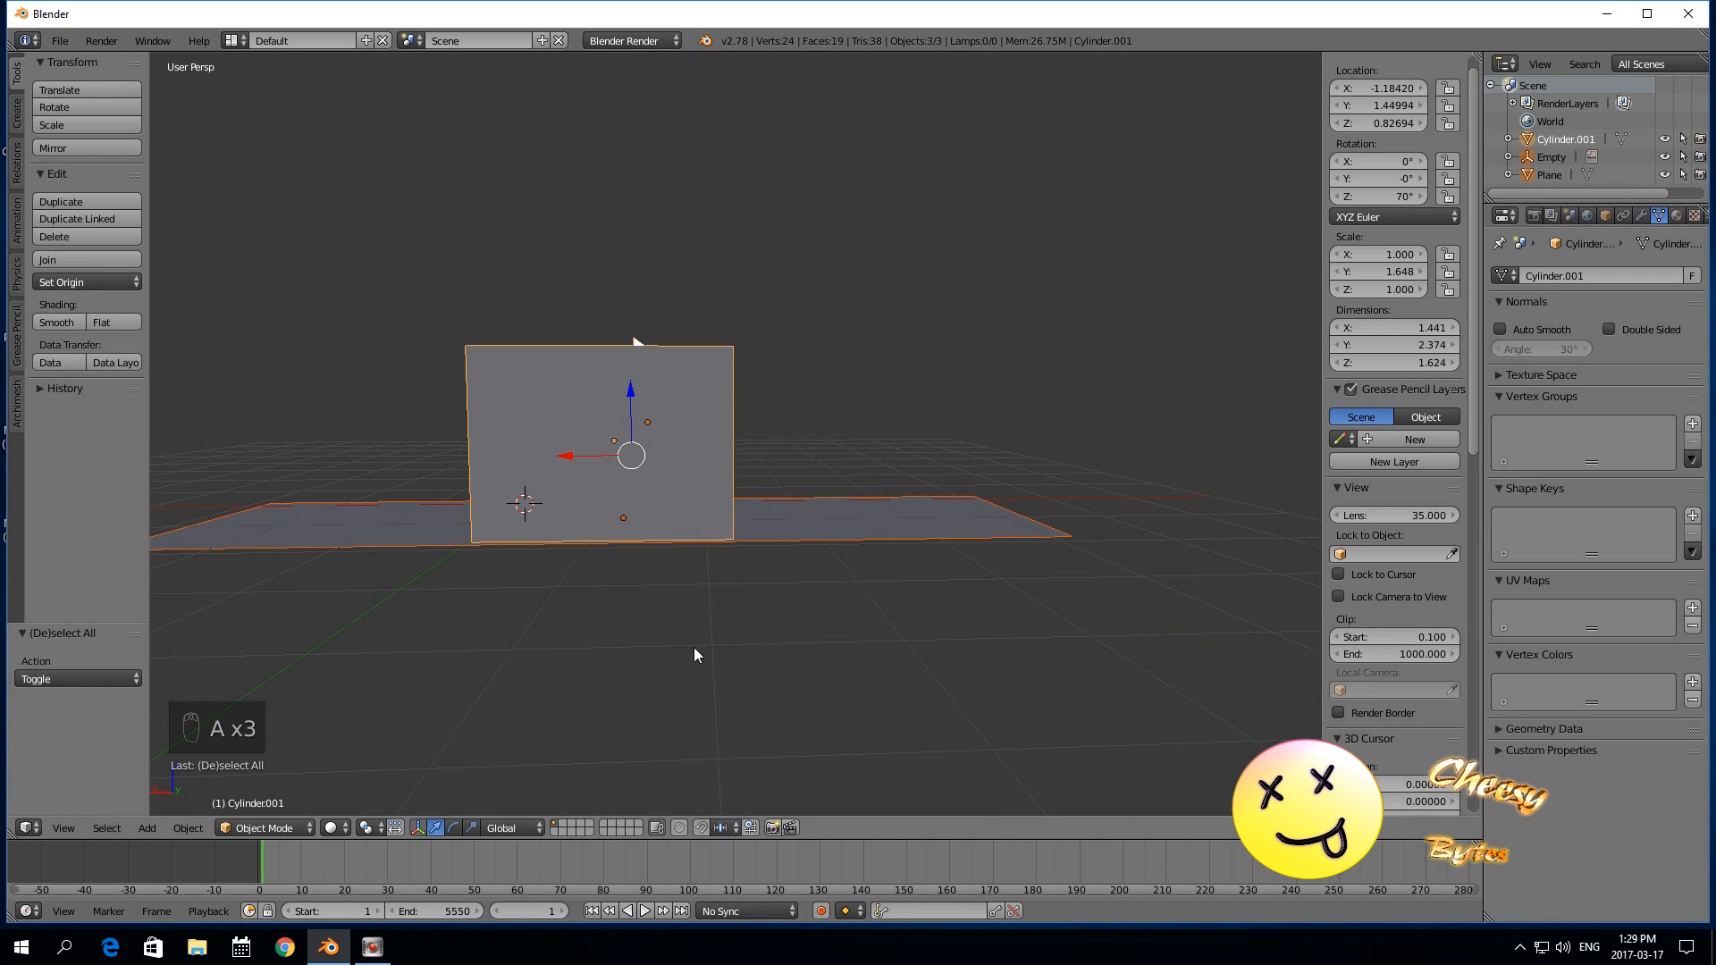
{"action": "key", "text": "KP_1"}
{"action": "scroll", "coordinate": [806, 624], "scroll_direction": "up", "scroll_amount": 2}
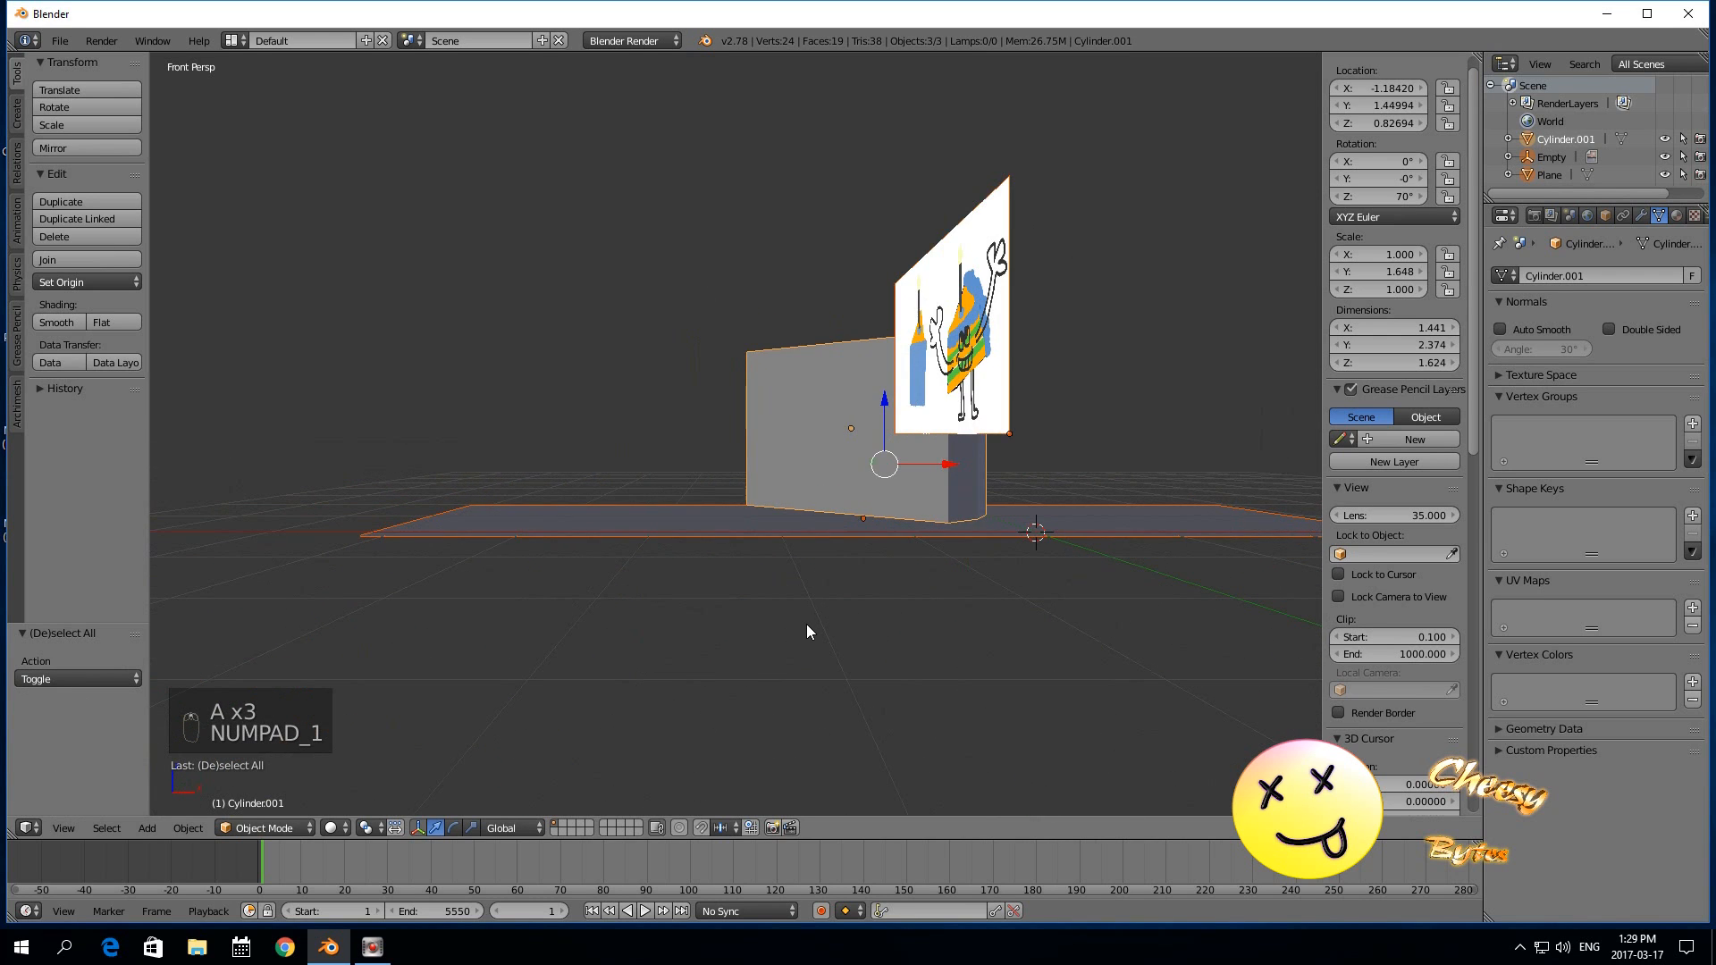
{"action": "type", "text": "rz180"}
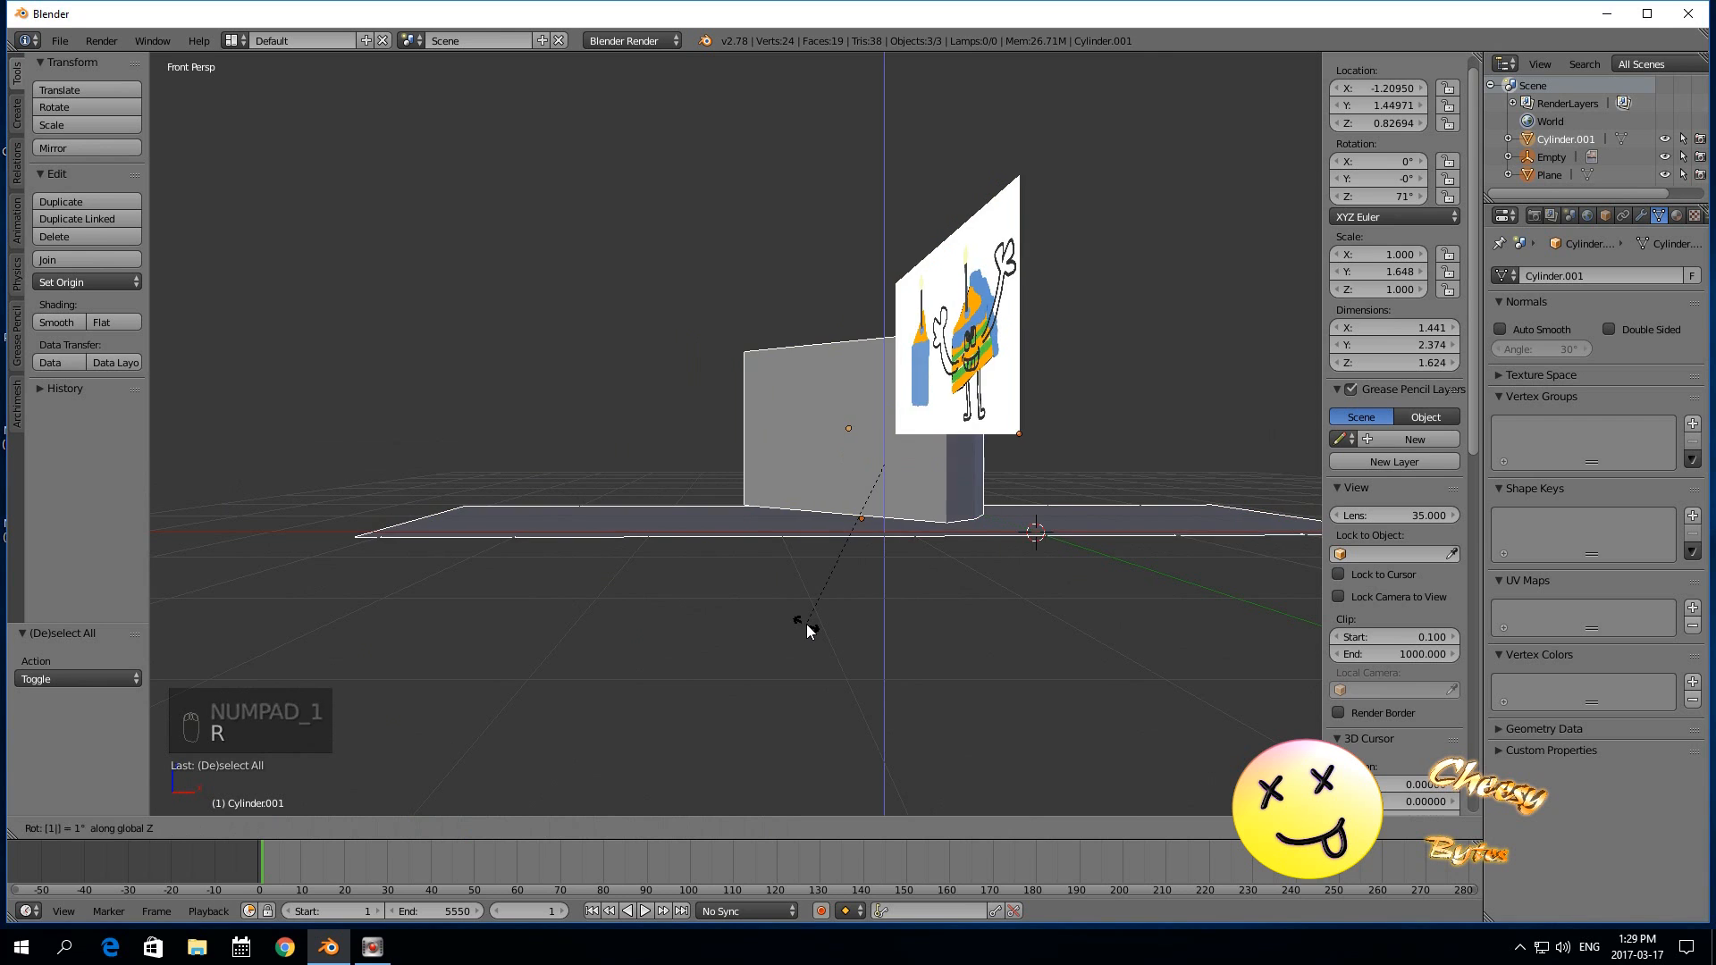
{"action": "left_click", "coordinate": [807, 631]}
Select the wedge together with the plane and move both about 1.84 along the Y axis.
{"action": "scroll", "coordinate": [810, 608], "scroll_direction": "down", "scroll_amount": 4}
{"action": "middle_click_drag", "start_coordinate": [759, 572], "coordinate": [740, 611]}
{"action": "scroll", "coordinate": [759, 536], "scroll_direction": "up", "scroll_amount": 2}
{"action": "right_click", "coordinate": [778, 478]}
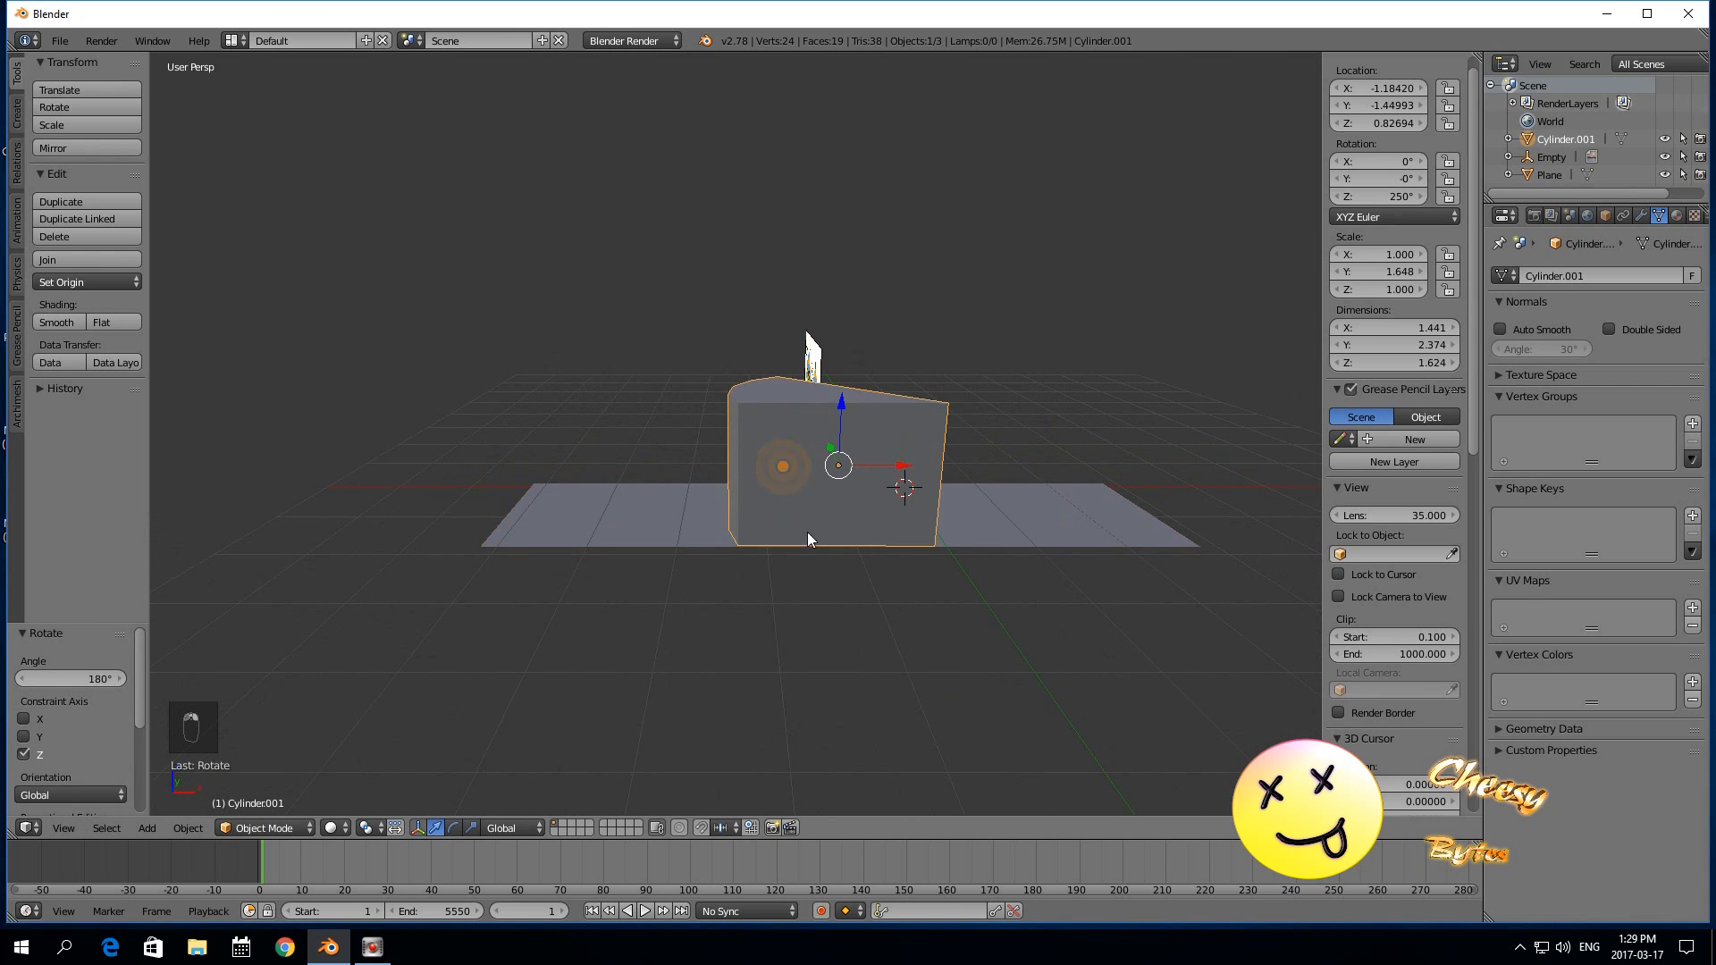
{"action": "scroll", "coordinate": [799, 536], "scroll_direction": "up", "scroll_amount": 3}
{"action": "right_click", "coordinate": [728, 612], "text": "shift"}
{"action": "middle_click_drag", "start_coordinate": [821, 592], "coordinate": [856, 454]}
{"action": "key", "text": "g"}
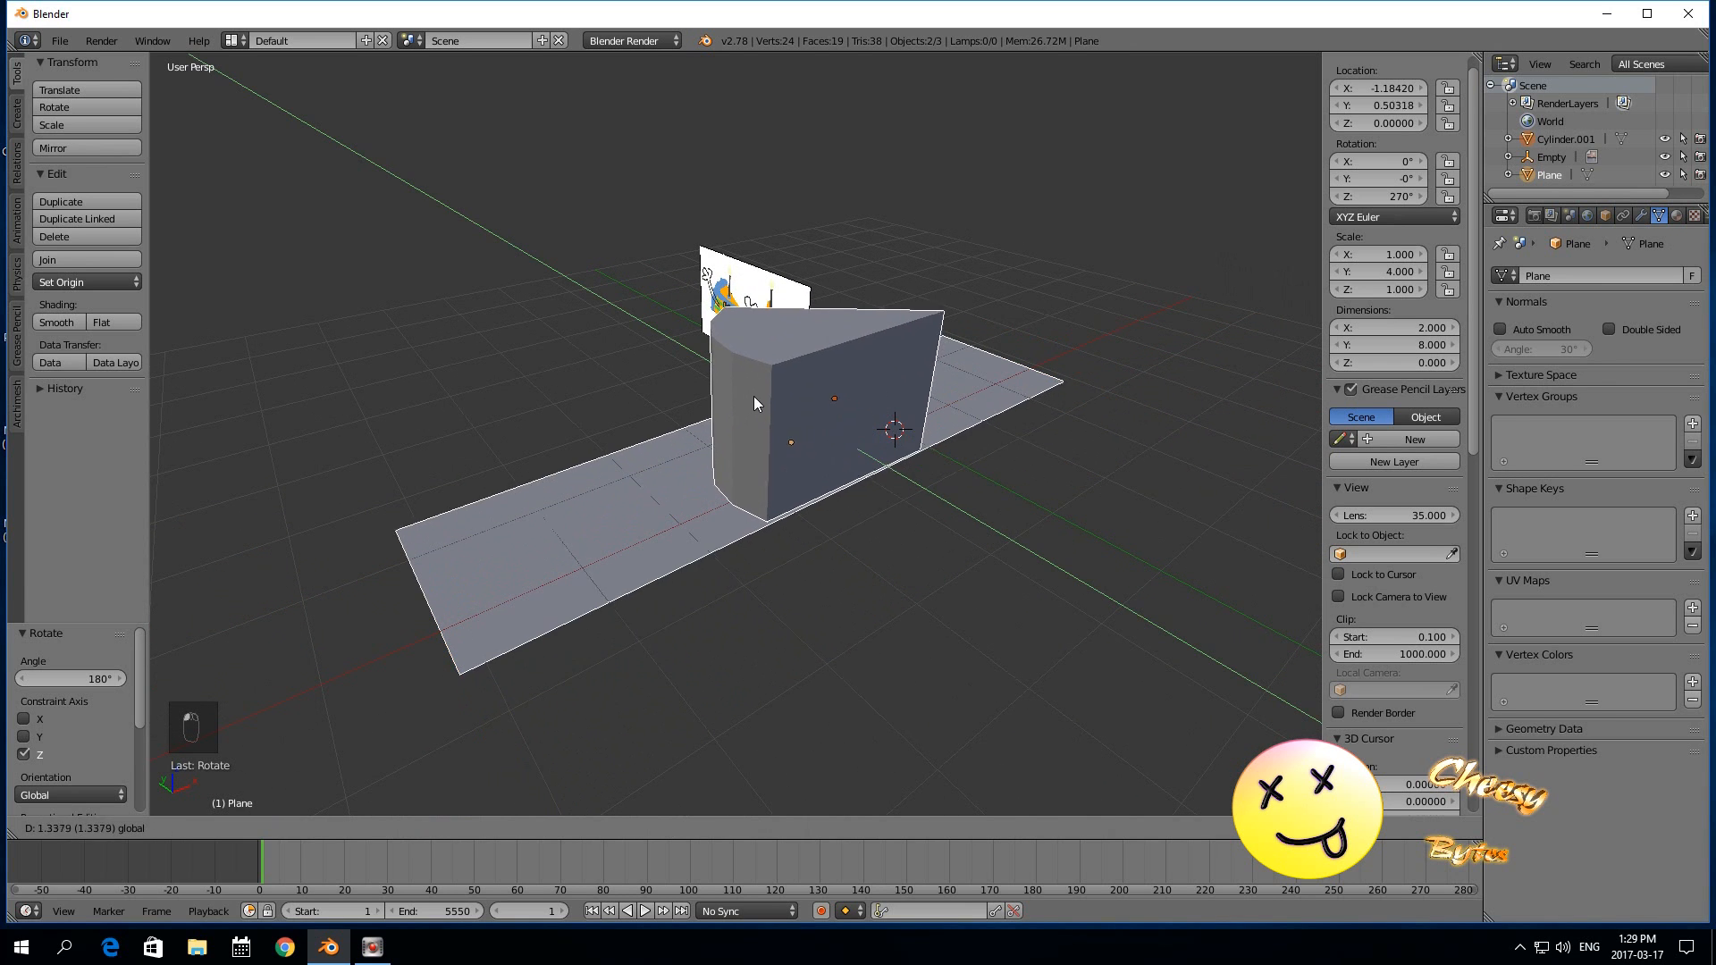
{"action": "left_click", "coordinate": [780, 532]}
Move the wedge and plane about 0.5 along the X axis, leaving only the wedge selected.
{"action": "middle_click_drag", "start_coordinate": [779, 529], "coordinate": [788, 483]}
{"action": "left_click_drag", "start_coordinate": [898, 438], "coordinate": [935, 442]}
{"action": "right_click", "coordinate": [909, 494]}
Select the reference image in front view and move it about -2.61 along the X axis, clear of the wedge.
{"action": "key", "text": "KP_1"}
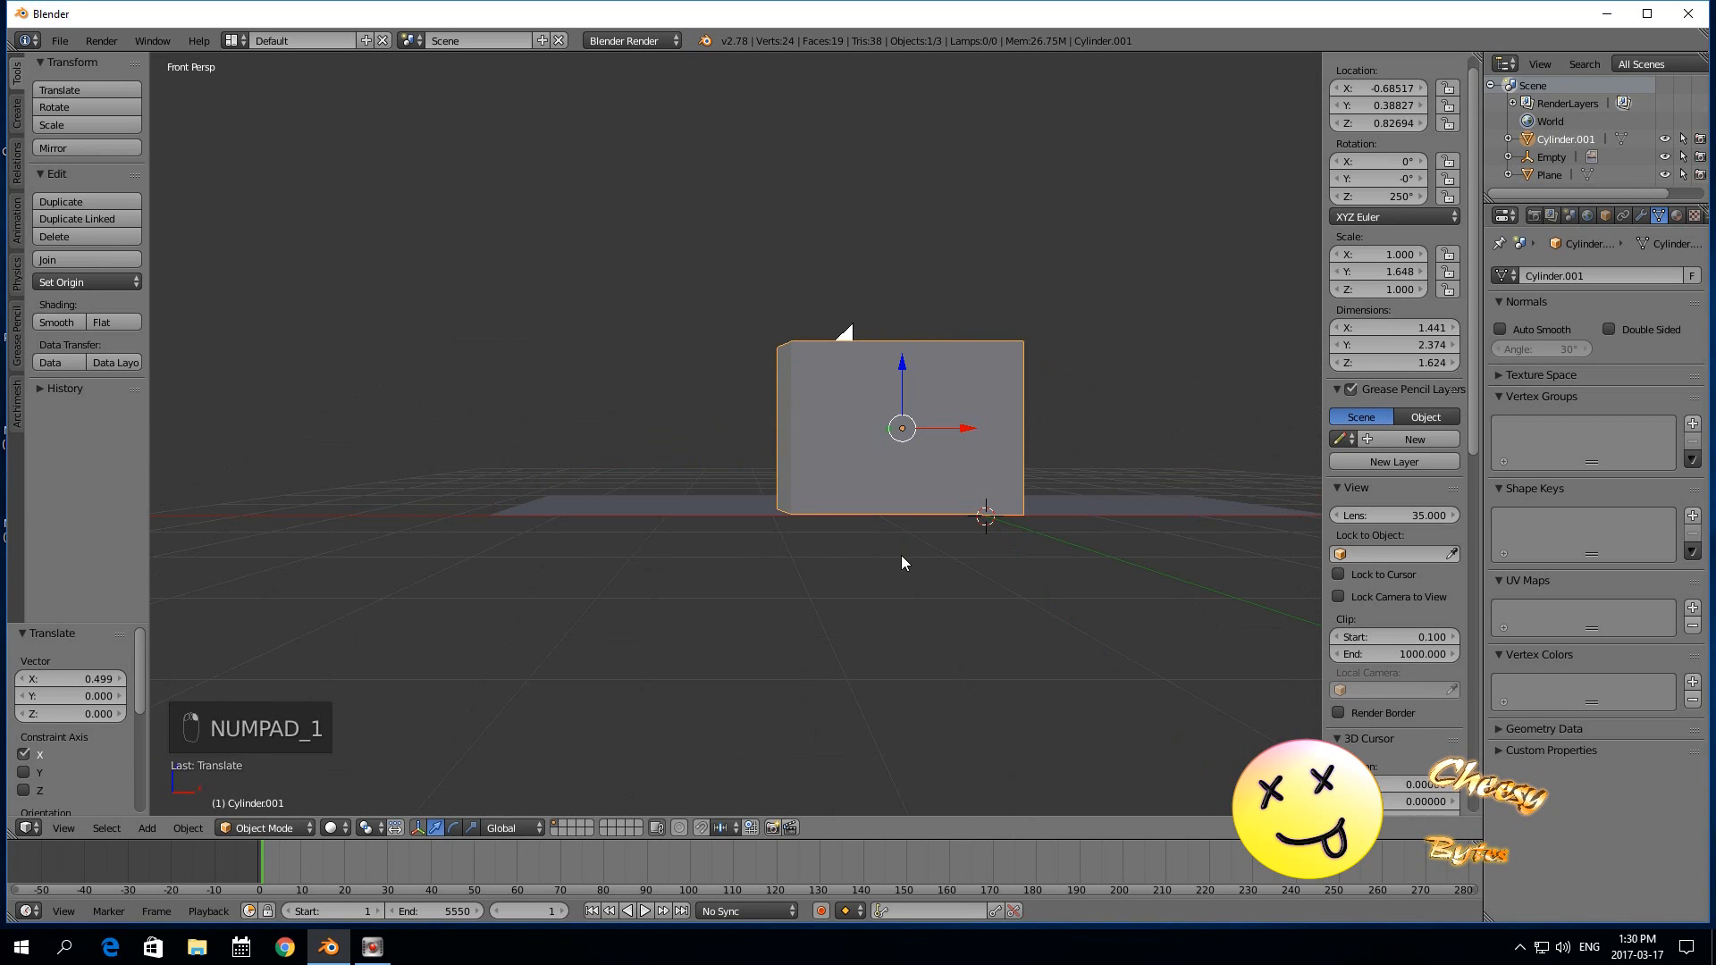
{"action": "right_click", "coordinate": [840, 332]}
{"action": "left_click_drag", "start_coordinate": [881, 432], "coordinate": [683, 426]}
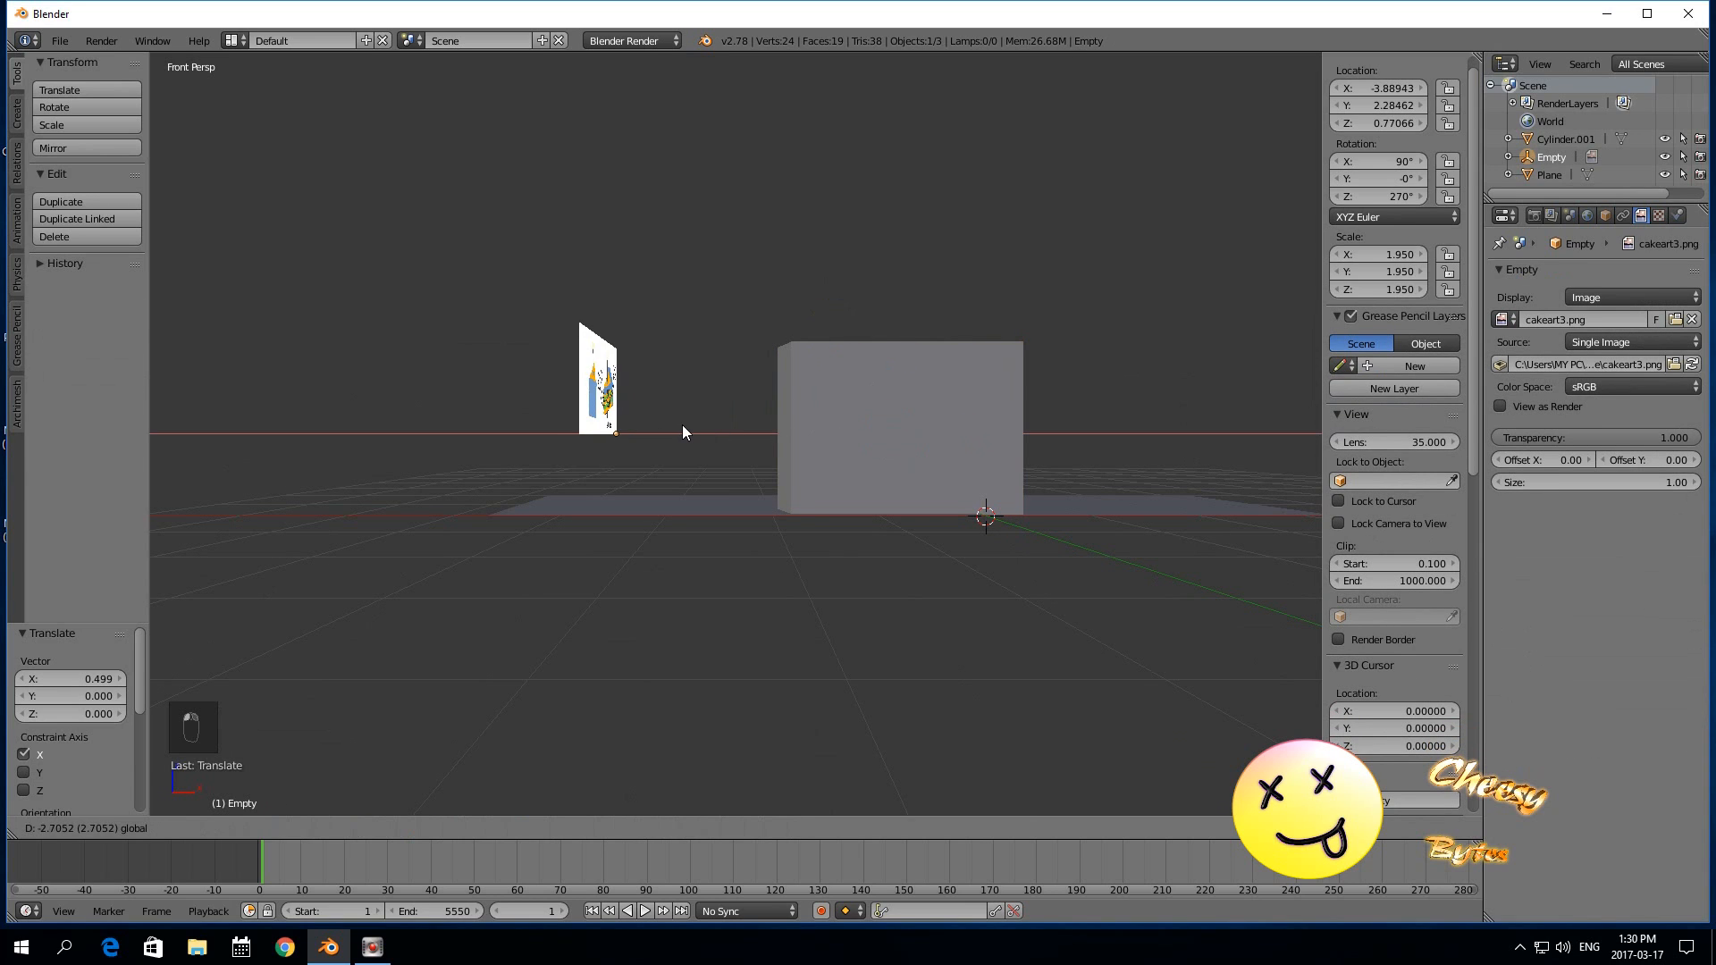
{"action": "scroll", "coordinate": [689, 426], "scroll_direction": "up", "scroll_amount": 2}
{"action": "scroll", "coordinate": [689, 425], "scroll_direction": "down", "scroll_amount": 2}
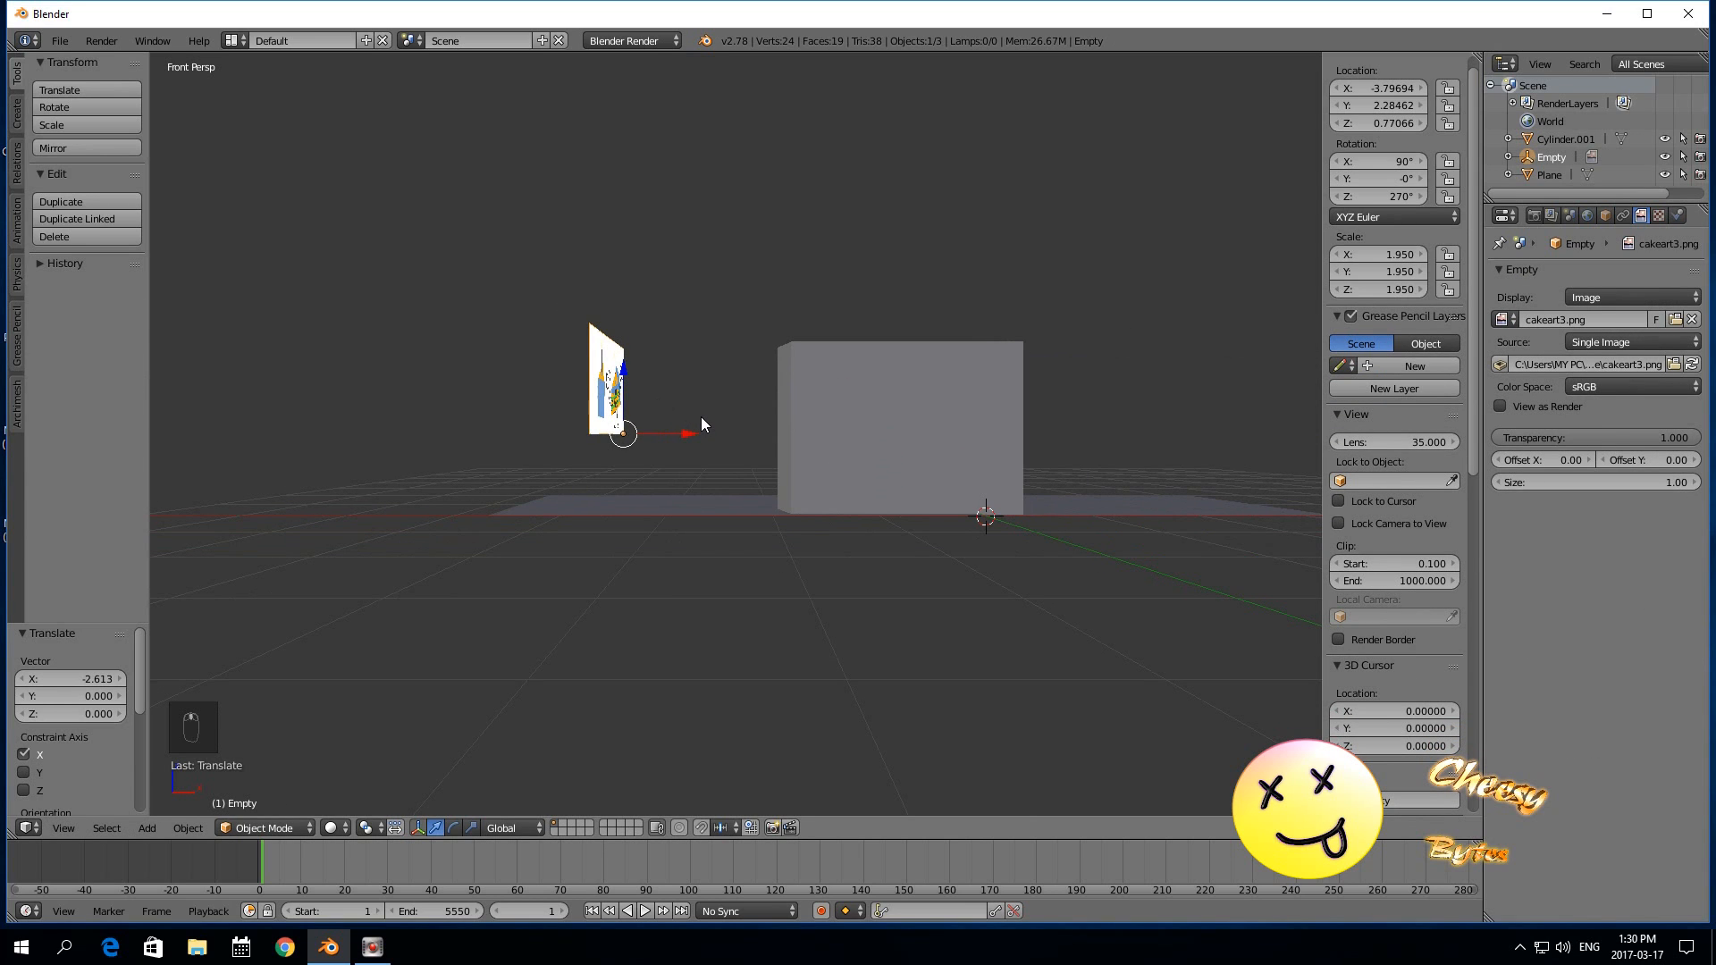
Duplicate the reference image and move the copy about 0.84 along the X axis.
{"action": "key", "text": "shift+d"}
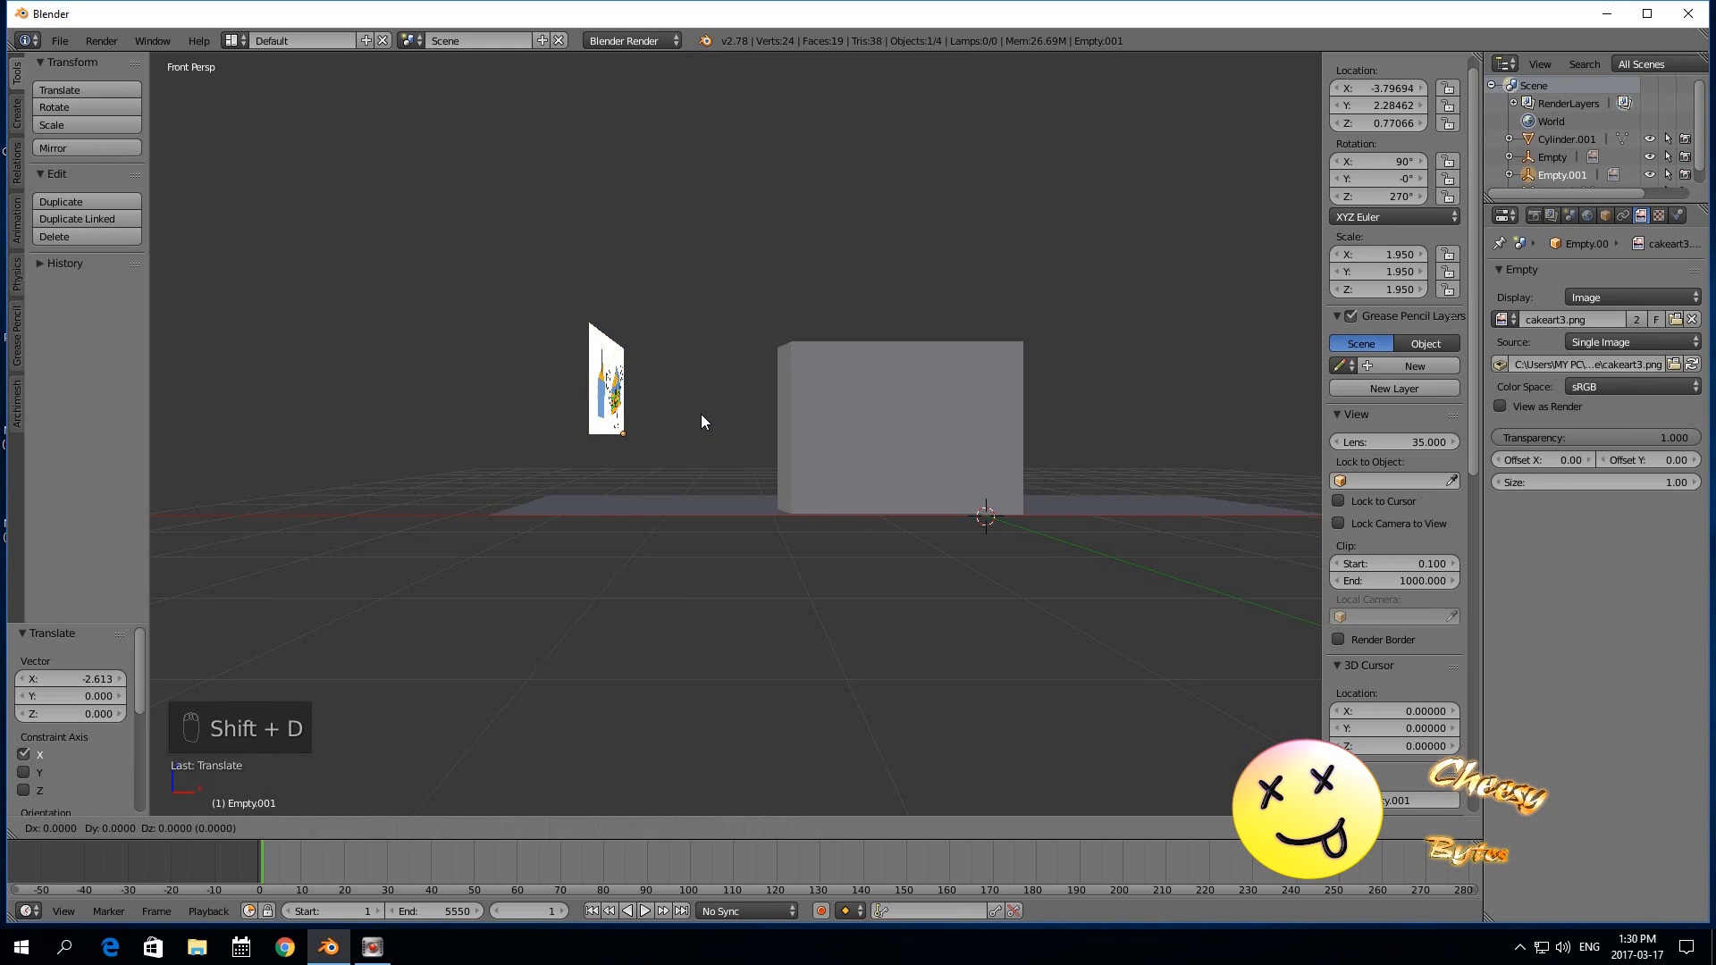
{"action": "left_click", "coordinate": [701, 414]}
{"action": "left_click_drag", "start_coordinate": [684, 438], "coordinate": [749, 435]}
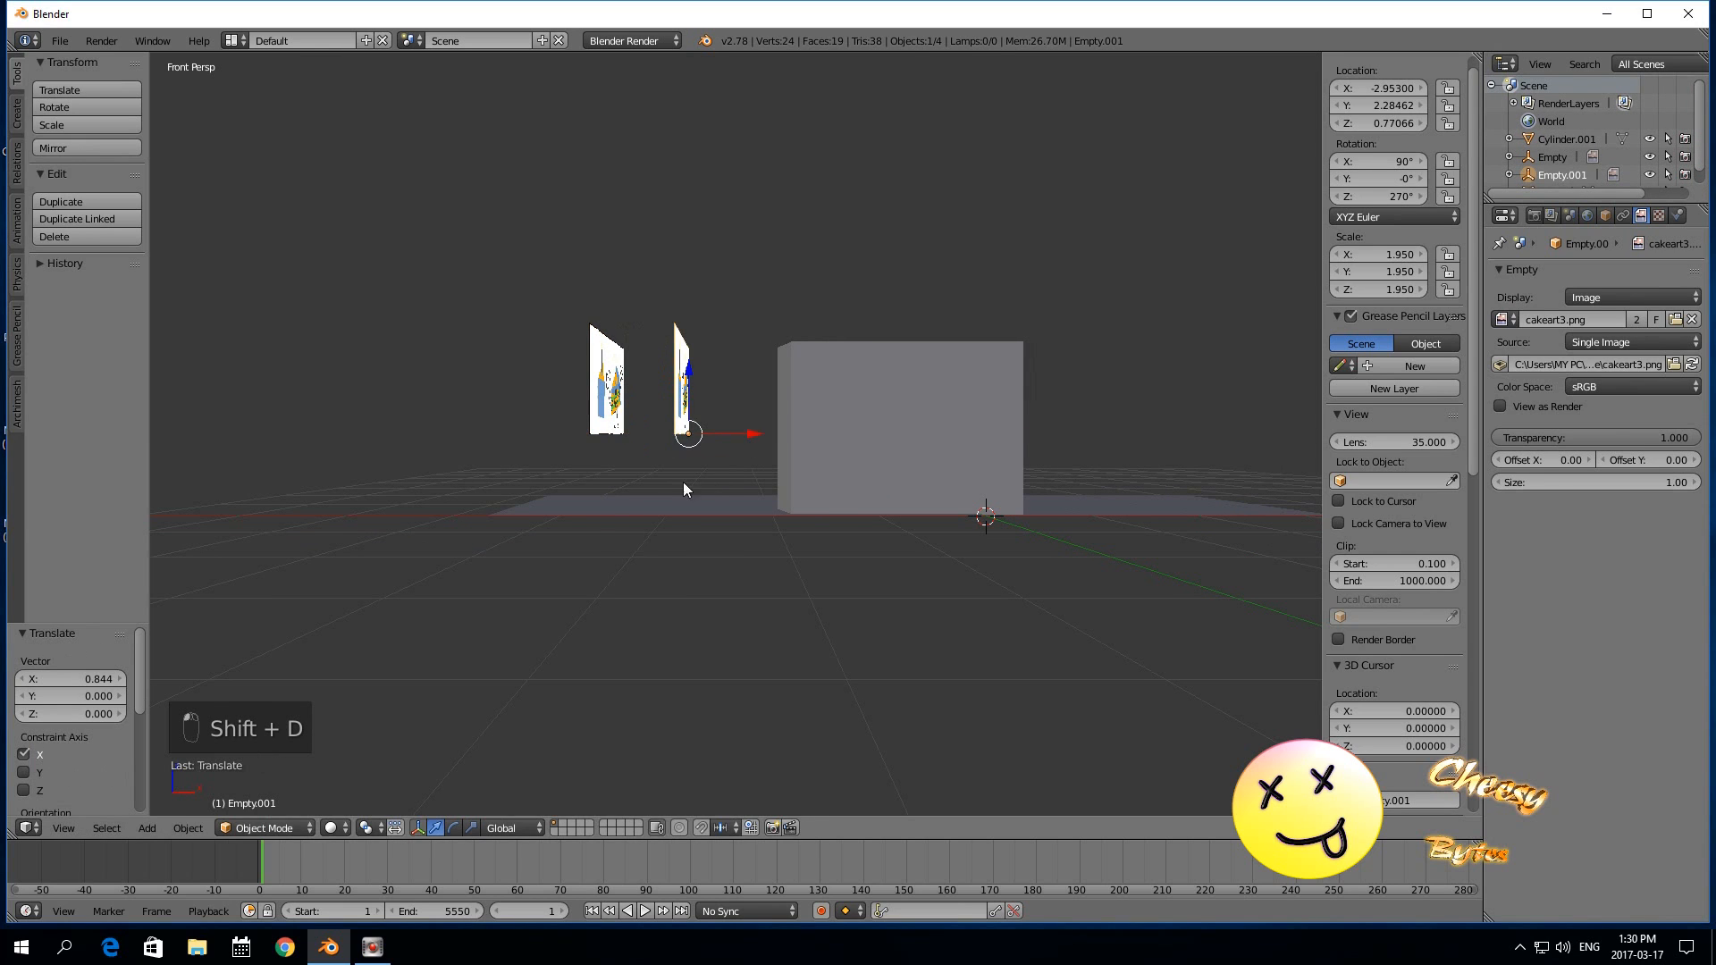
{"action": "key", "text": "r"}
{"action": "key", "text": "9"}
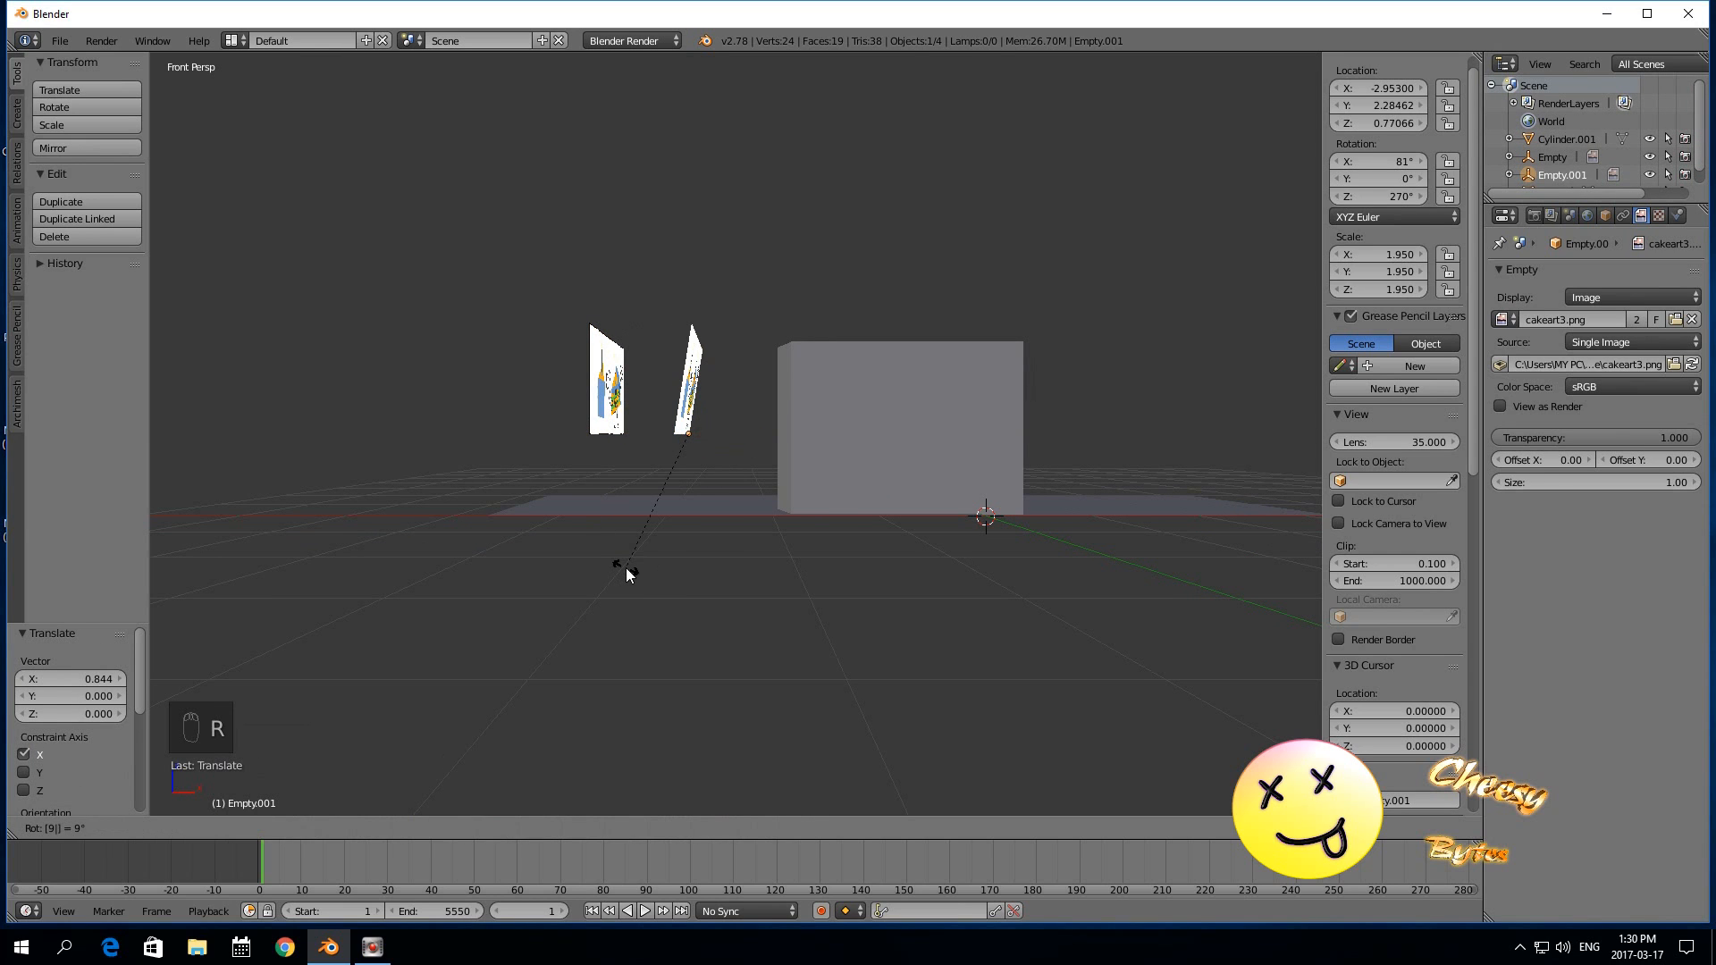
{"action": "left_click", "coordinate": [627, 569]}
{"action": "key", "text": "ctrl+z"}
Rotate the duplicated reference image 90° about the Z axis so it faces the front view.
{"action": "key", "text": "r"}
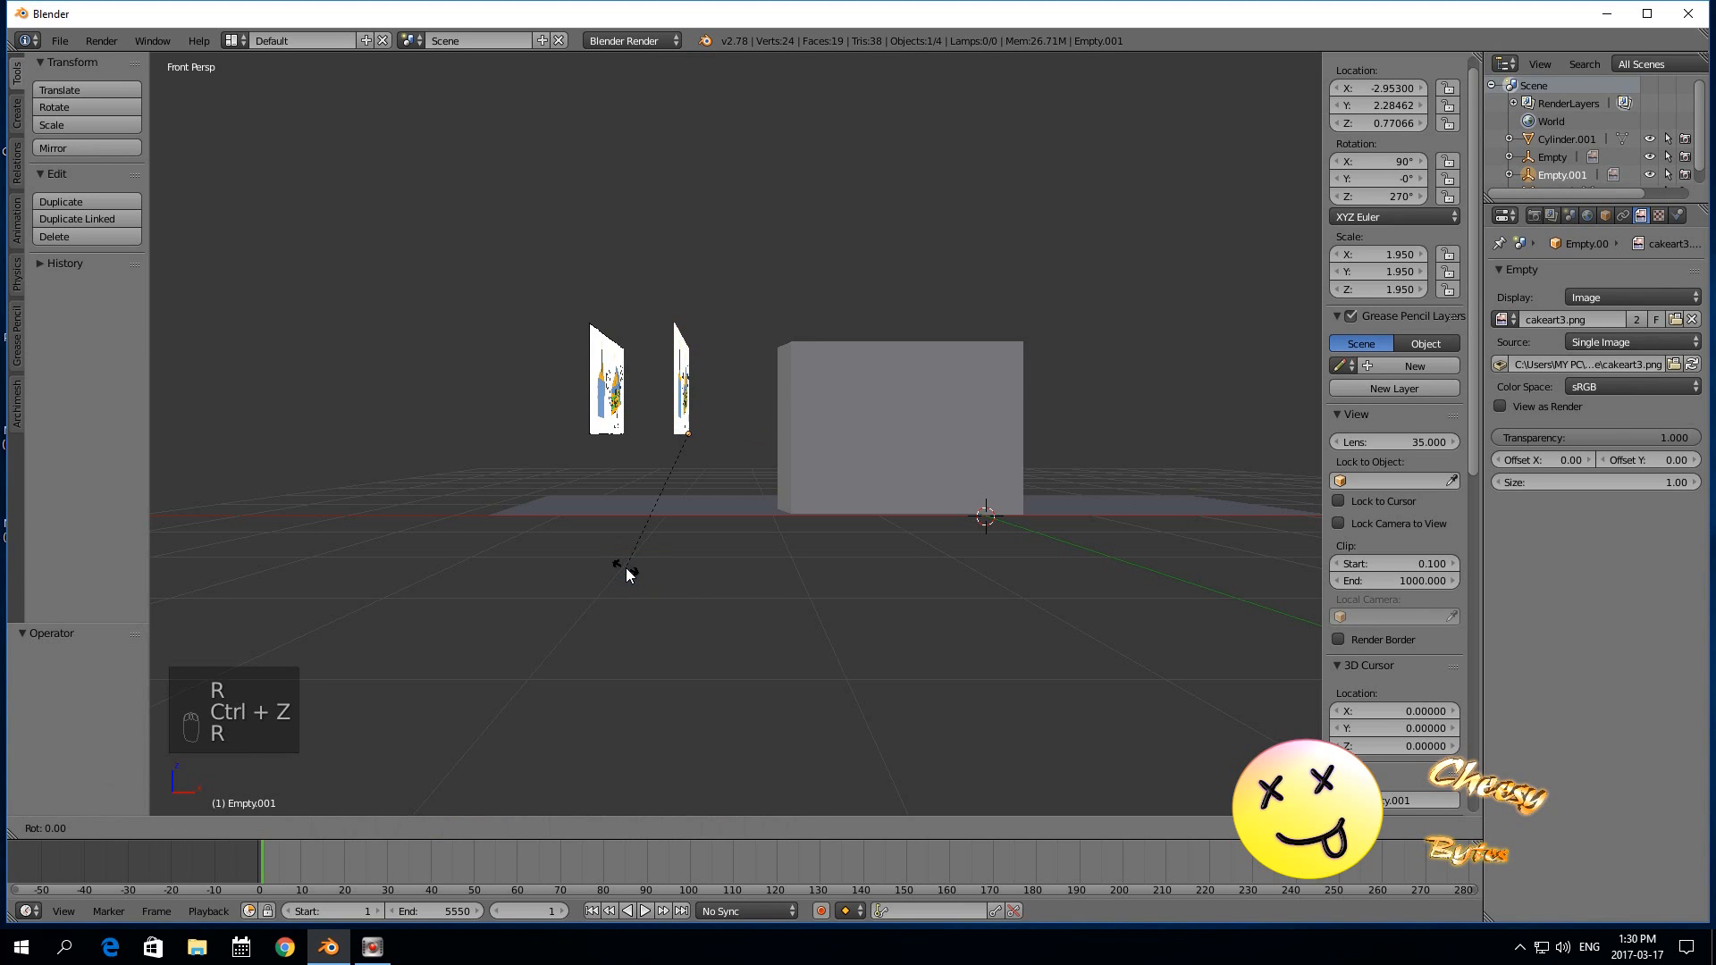
{"action": "key", "text": "z"}
{"action": "key", "text": "9"}
{"action": "key", "text": "0"}
{"action": "left_click", "coordinate": [627, 569]}
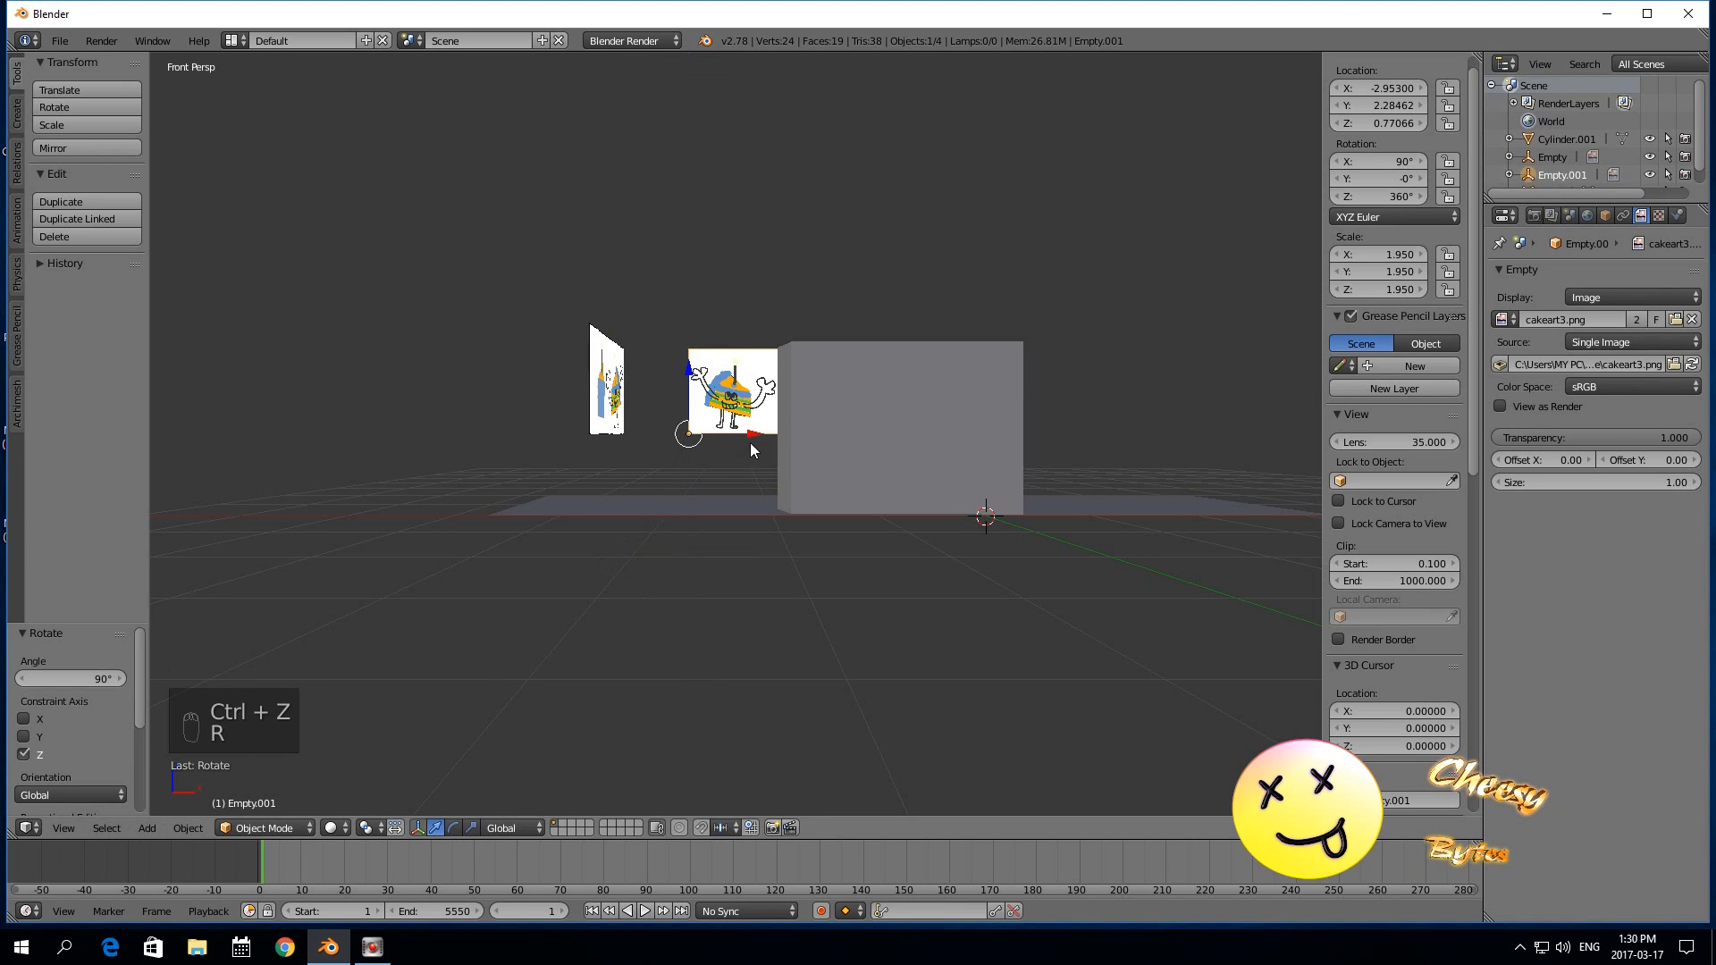
Raise both reference images above the wedge, moving the original up about 1.37 along the Z axis.
{"action": "left_click_drag", "start_coordinate": [690, 367], "coordinate": [672, 287]}
{"action": "right_click", "coordinate": [611, 360]}
{"action": "left_click_drag", "start_coordinate": [629, 383], "coordinate": [648, 259]}
Move the original side-facing reference image about 1.37 along the Y axis, away from the wedge.
{"action": "middle_click_drag", "start_coordinate": [479, 502], "coordinate": [554, 429]}
{"action": "left_click_drag", "start_coordinate": [344, 266], "coordinate": [201, 261]}
{"action": "middle_click_drag", "start_coordinate": [530, 386], "coordinate": [372, 361]}
{"action": "left_click_drag", "start_coordinate": [313, 309], "coordinate": [281, 298]}
{"action": "middle_click_drag", "start_coordinate": [471, 387], "coordinate": [866, 469]}
{"action": "key", "text": "KP_1"}
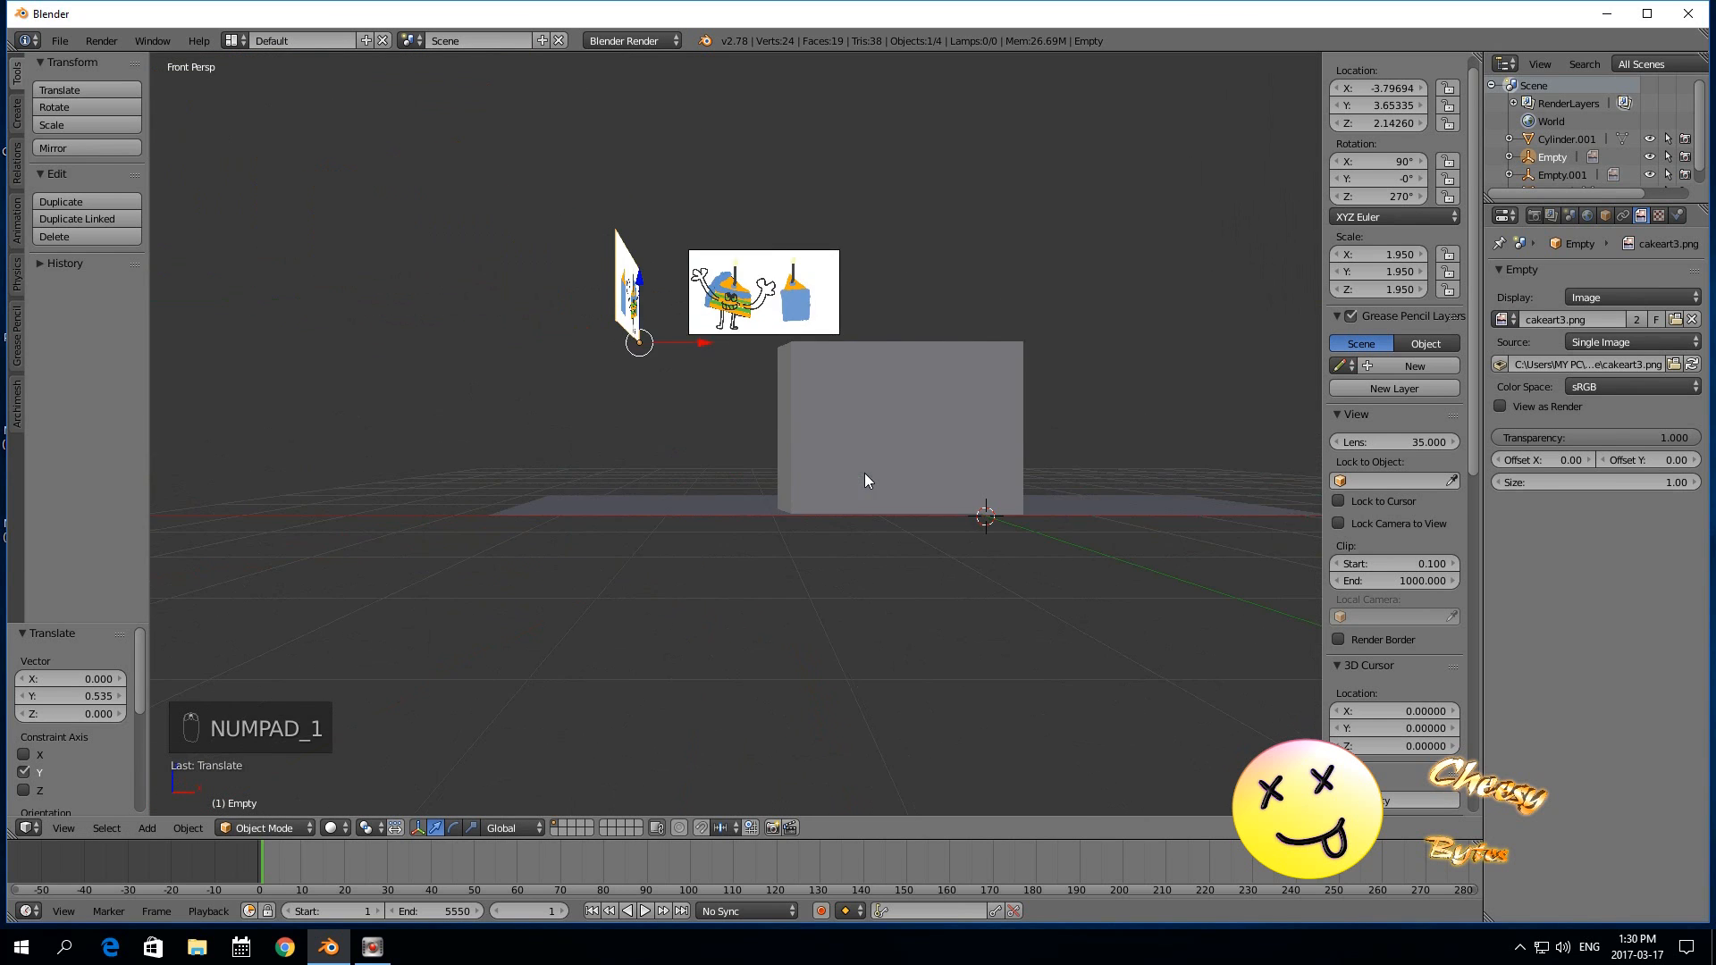
Select the wedge and save the scene over cakeydance.blend in the dancing cake folder.
{"action": "right_click", "coordinate": [858, 491]}
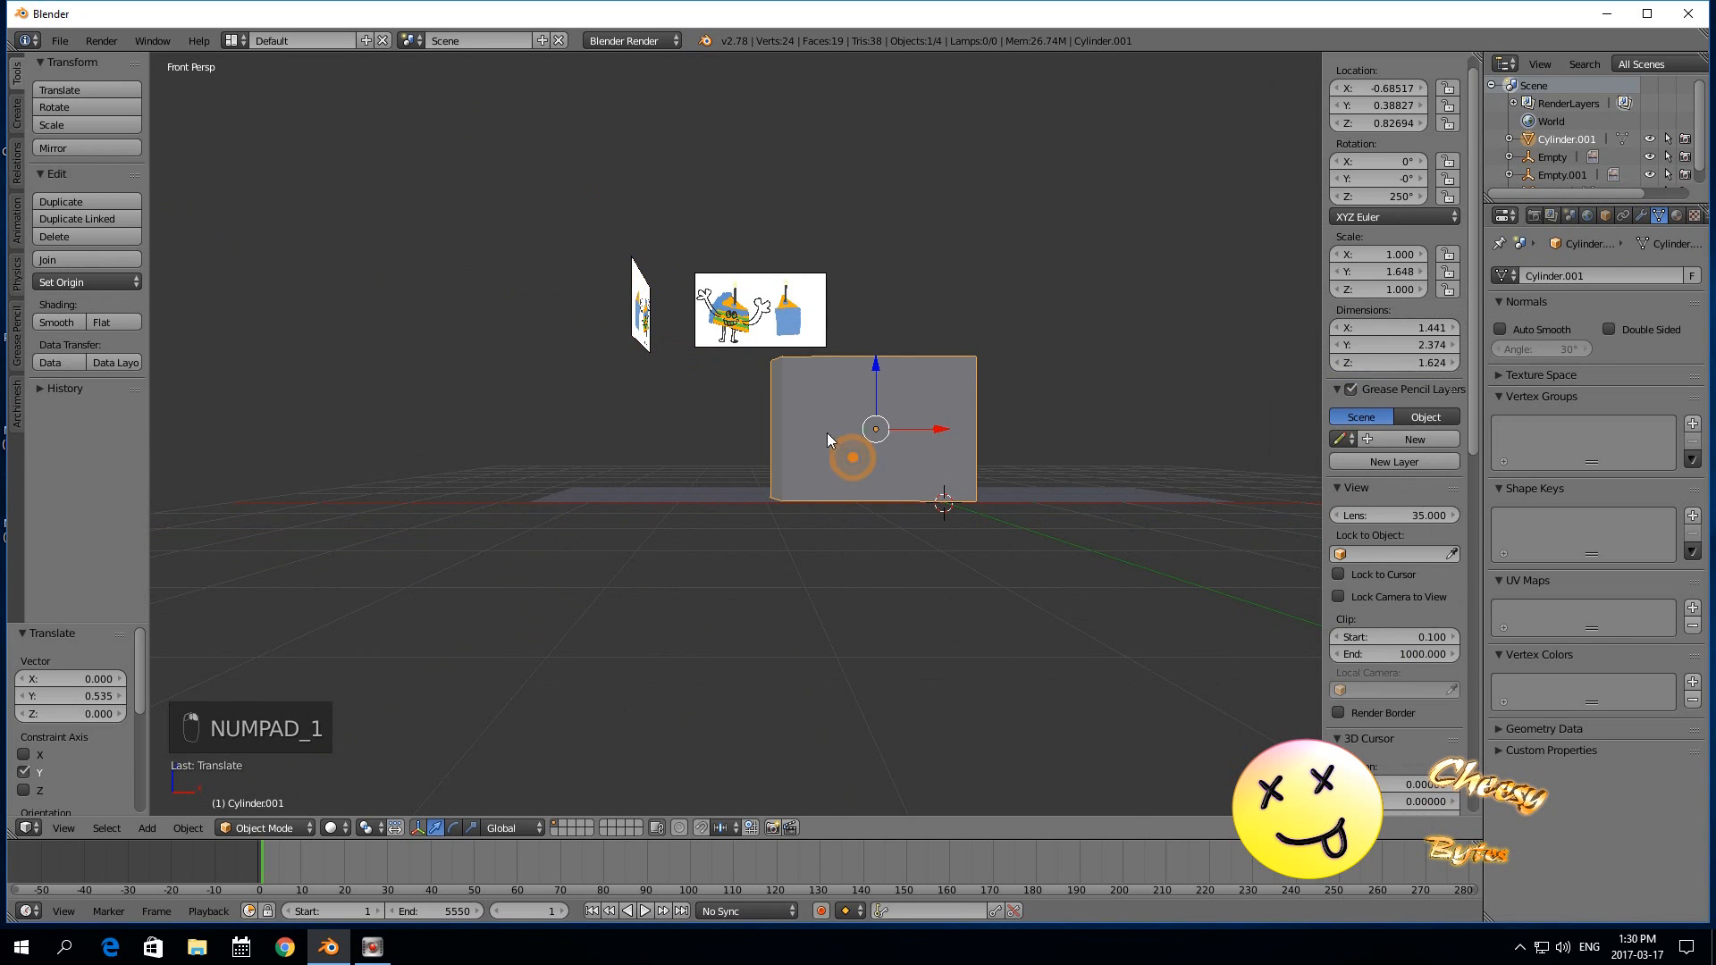
{"action": "scroll", "coordinate": [810, 483], "scroll_direction": "up", "scroll_amount": 2}
{"action": "middle_click_drag", "start_coordinate": [804, 581], "coordinate": [817, 611]}
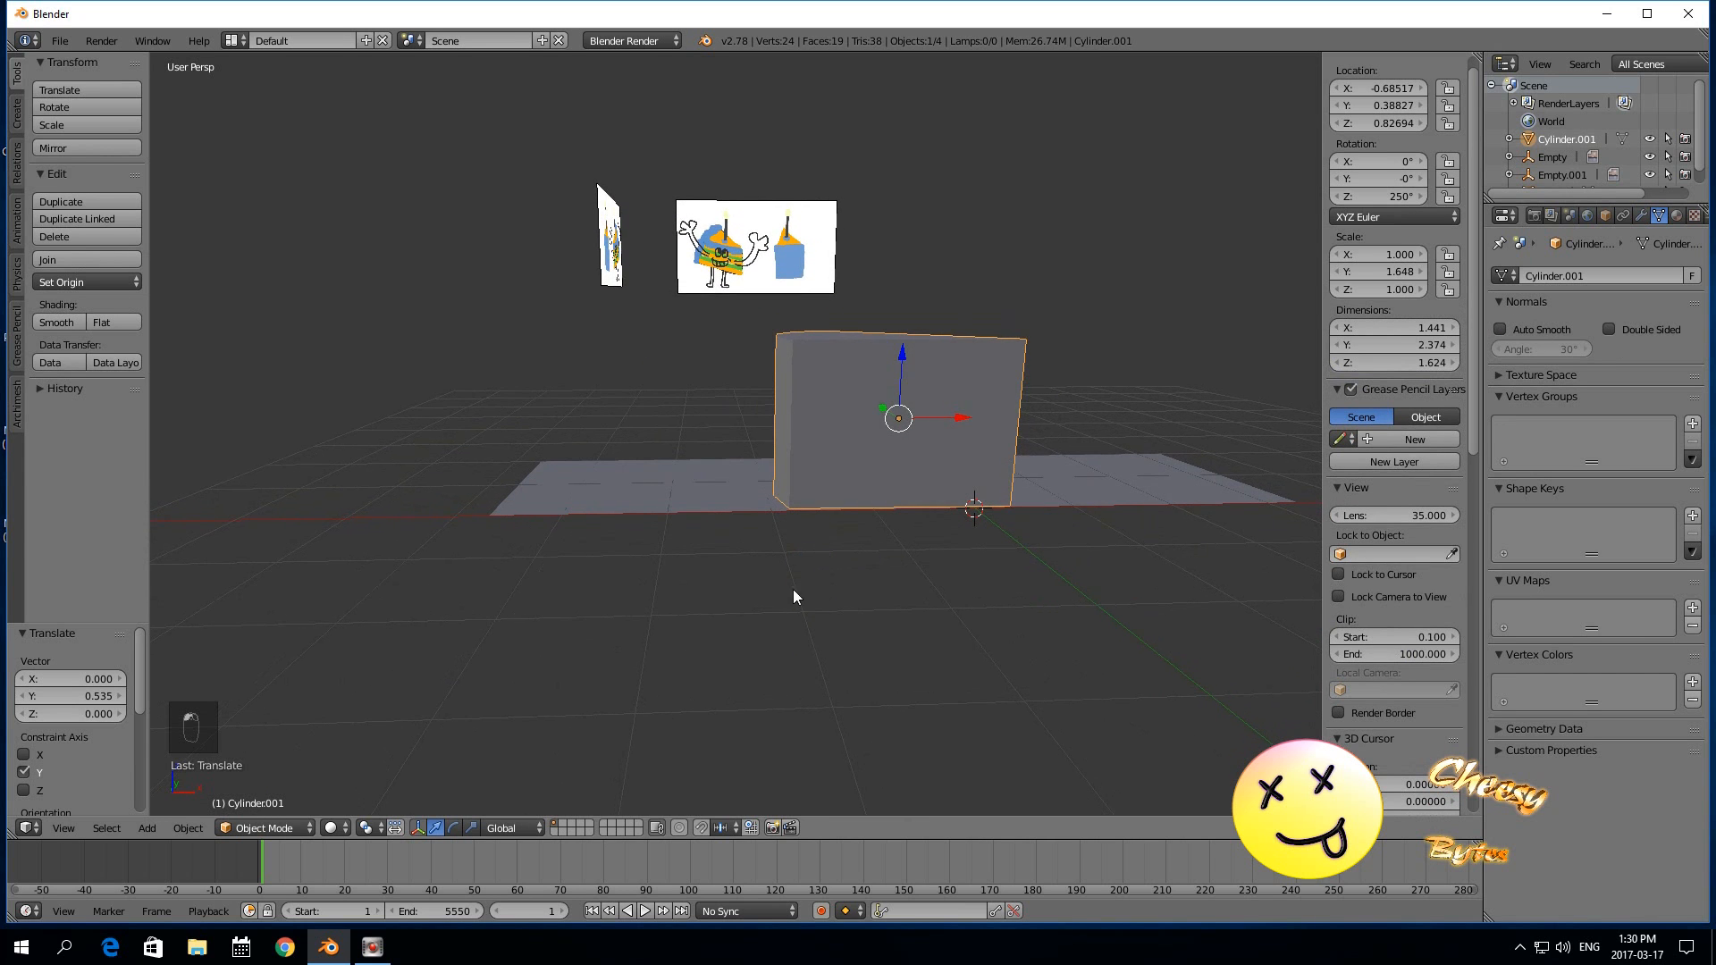
{"action": "left_click", "coordinate": [60, 41]}
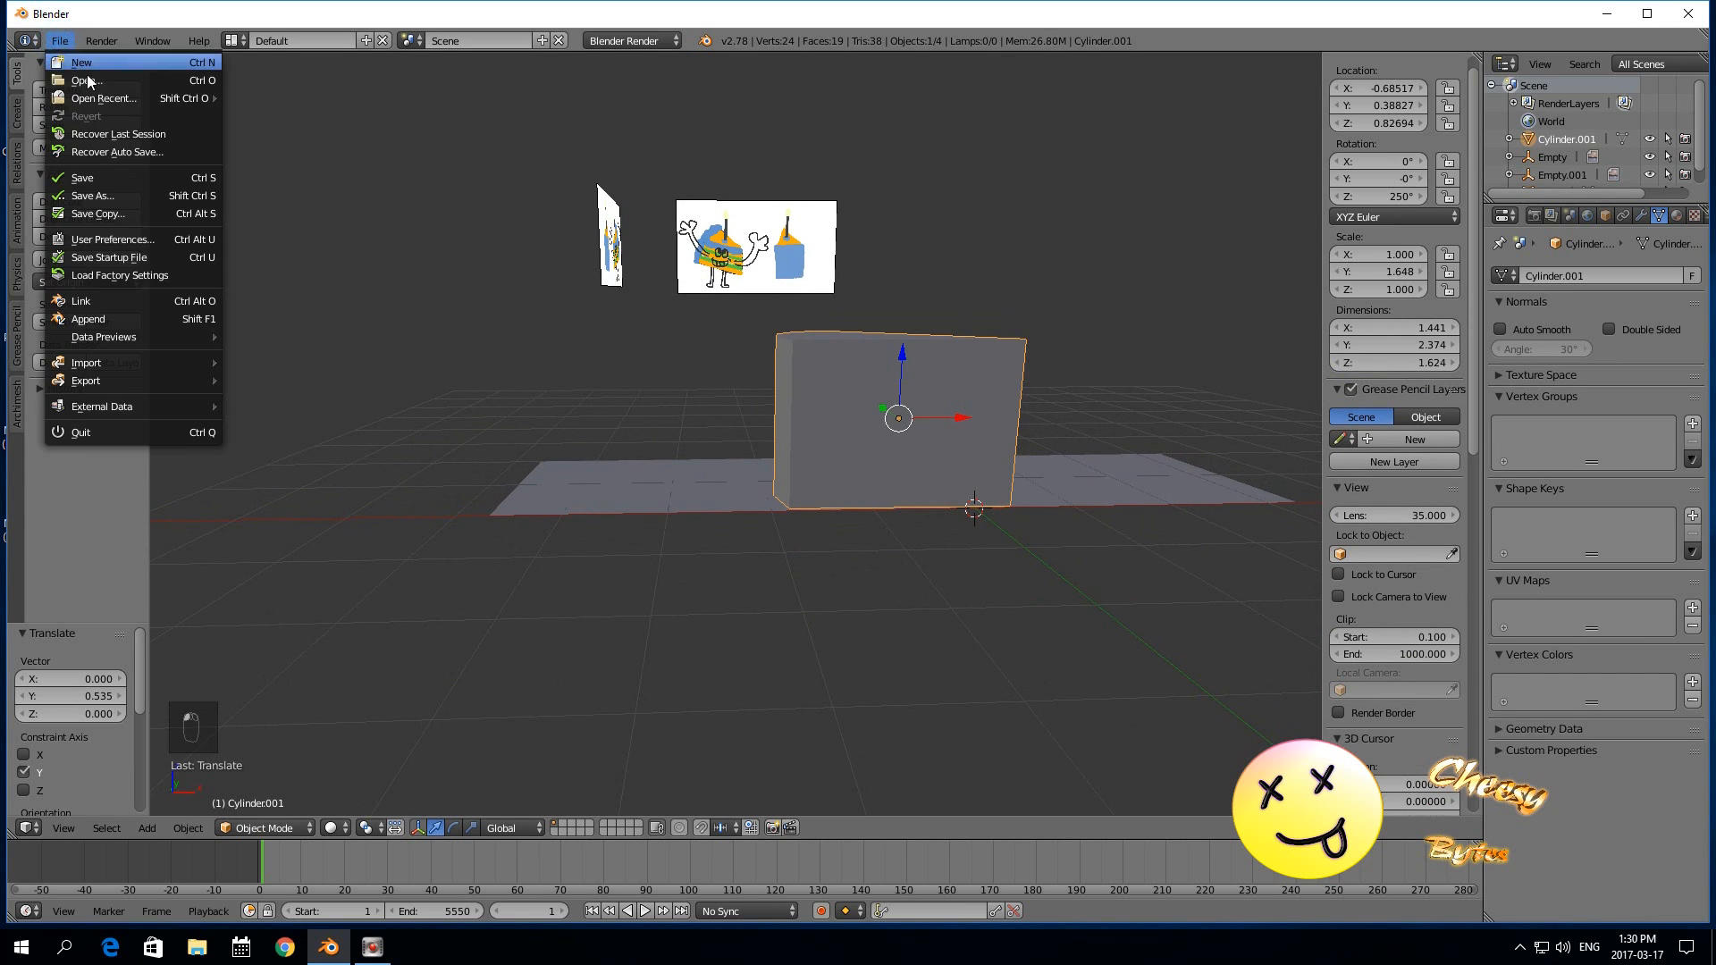
{"action": "left_click", "coordinate": [125, 193]}
{"action": "left_click", "coordinate": [306, 166]}
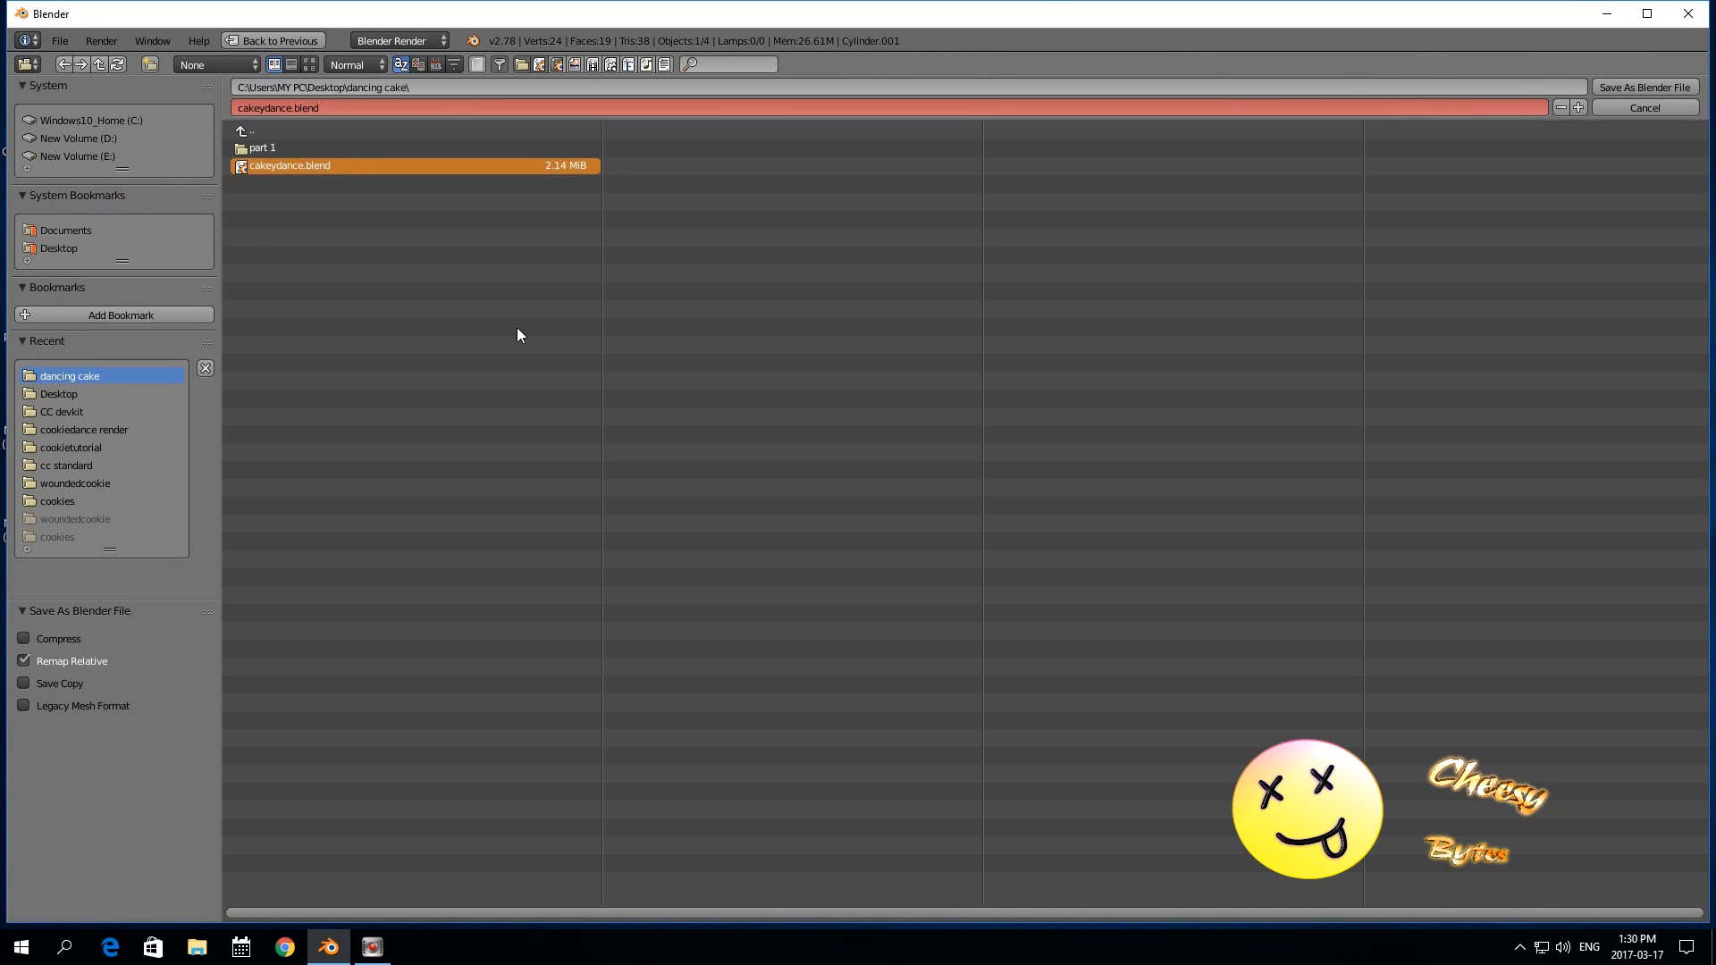
{"action": "left_click", "coordinate": [1609, 87]}
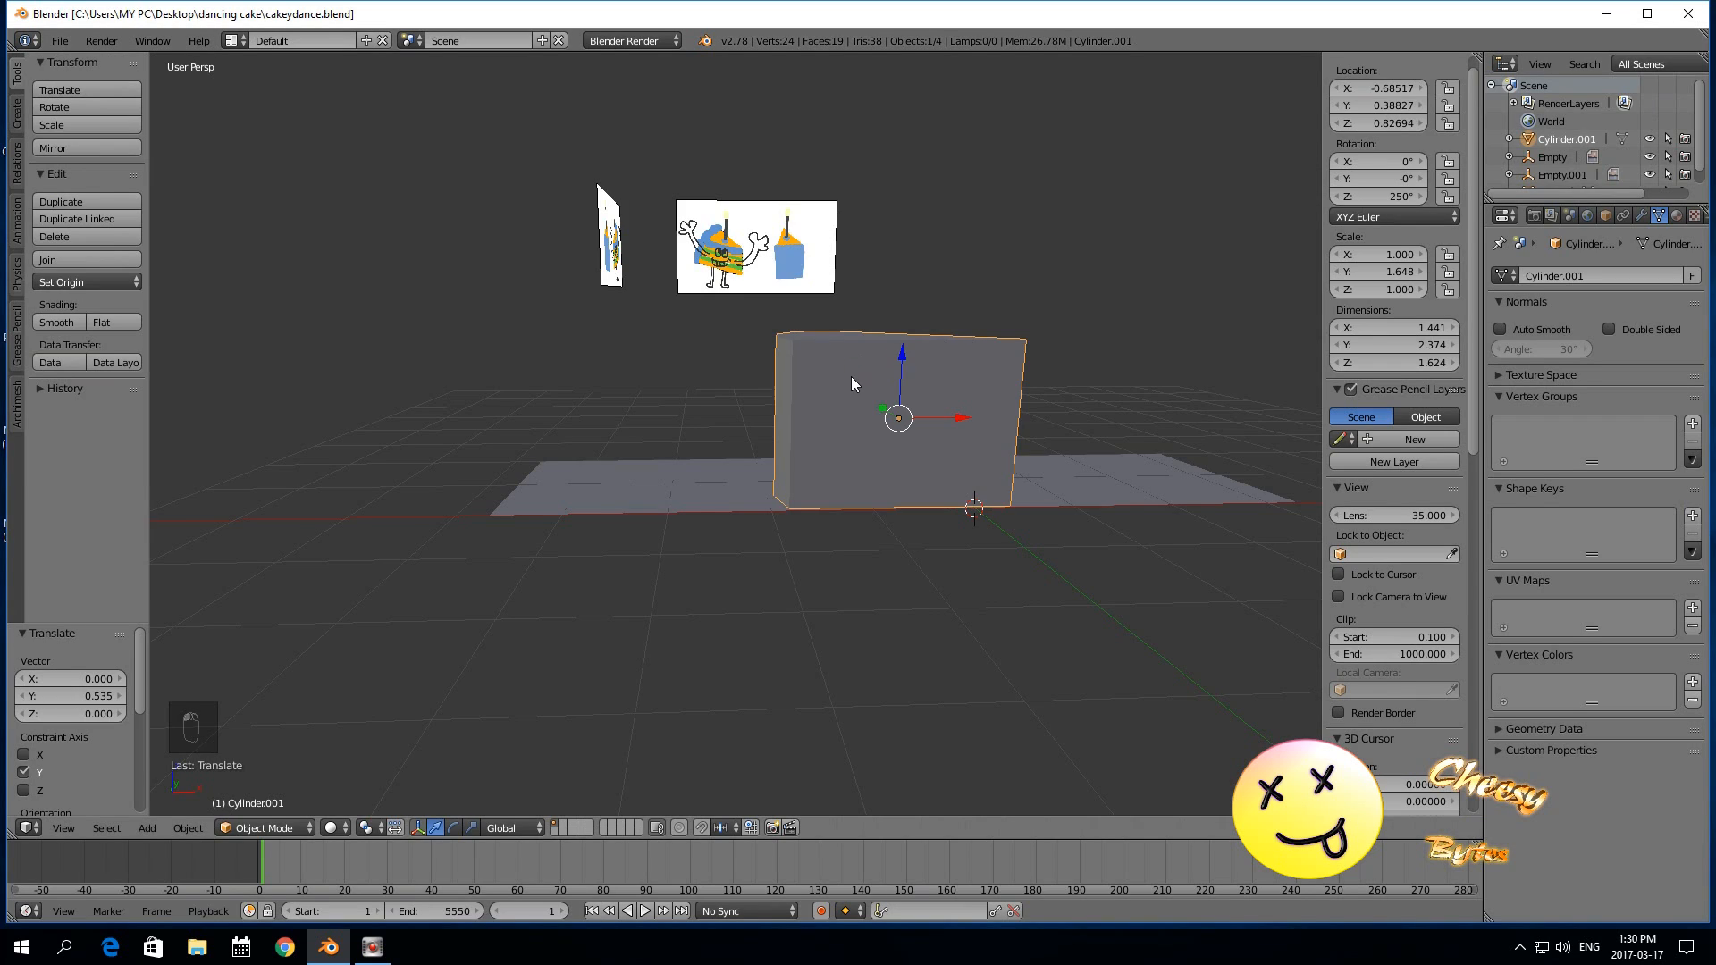
Select the wedge and snap it to the 3D cursor at the world origin.
{"action": "scroll", "coordinate": [851, 384], "scroll_direction": "up", "scroll_amount": 1}
{"action": "right_click", "coordinate": [865, 467]}
{"action": "right_click", "coordinate": [875, 482]}
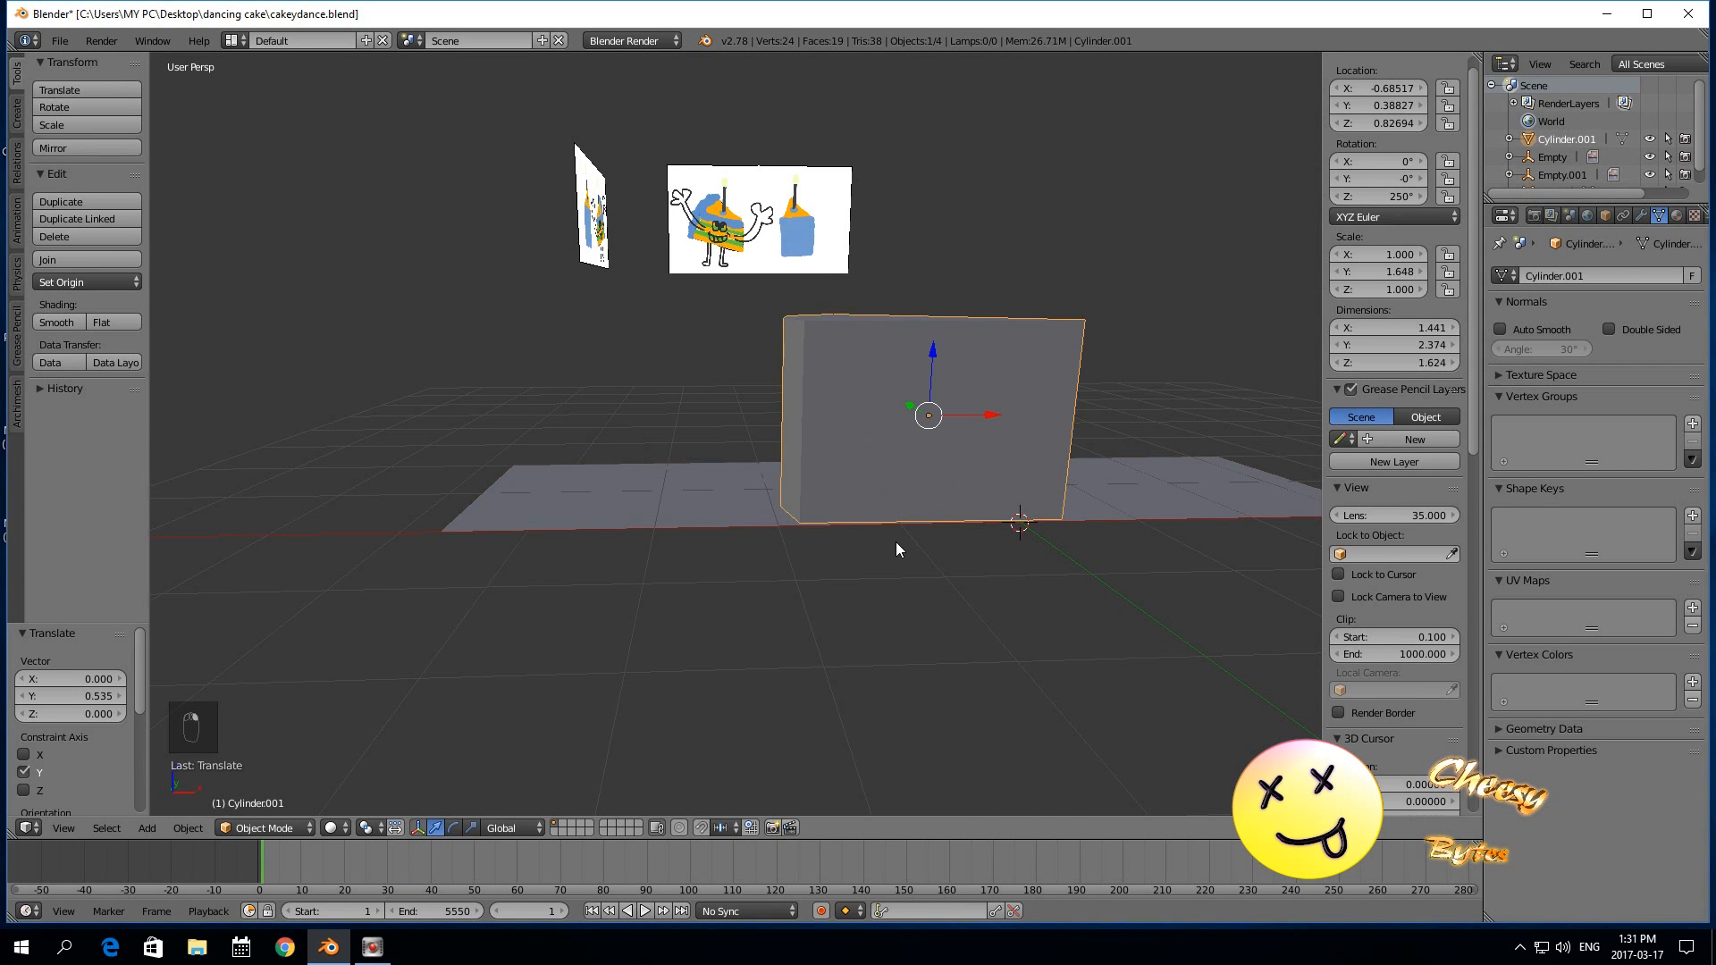
{"action": "middle_click_drag", "start_coordinate": [909, 560], "coordinate": [899, 619]}
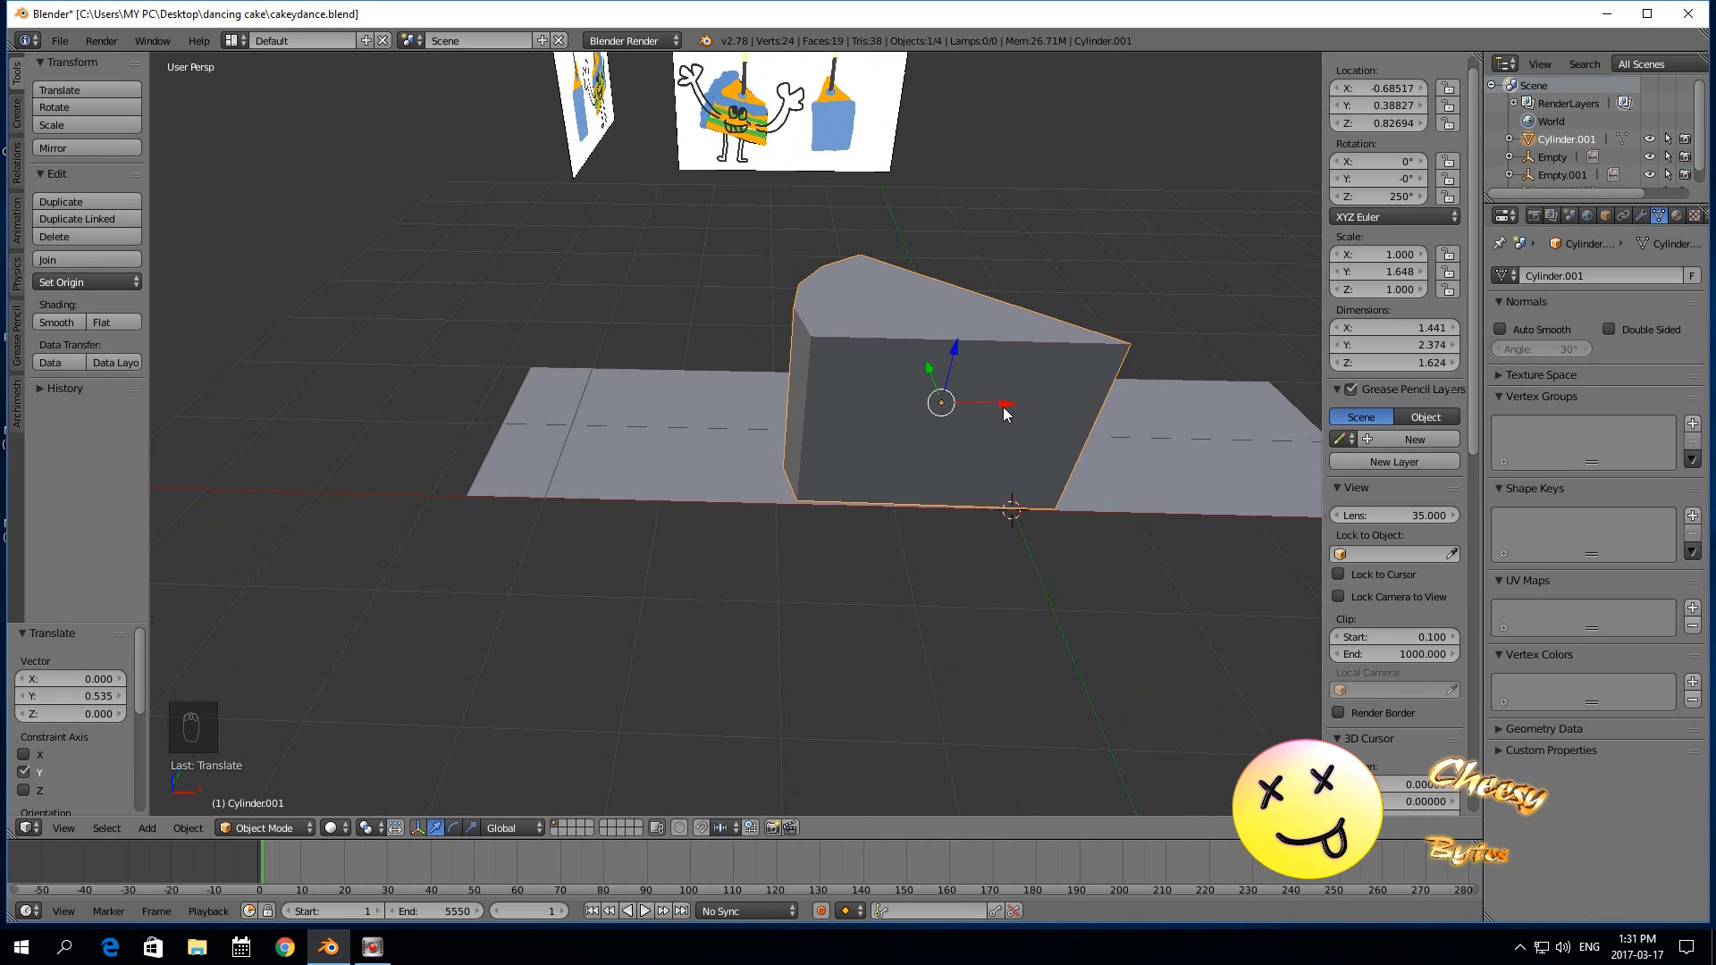
{"action": "right_click", "coordinate": [856, 404]}
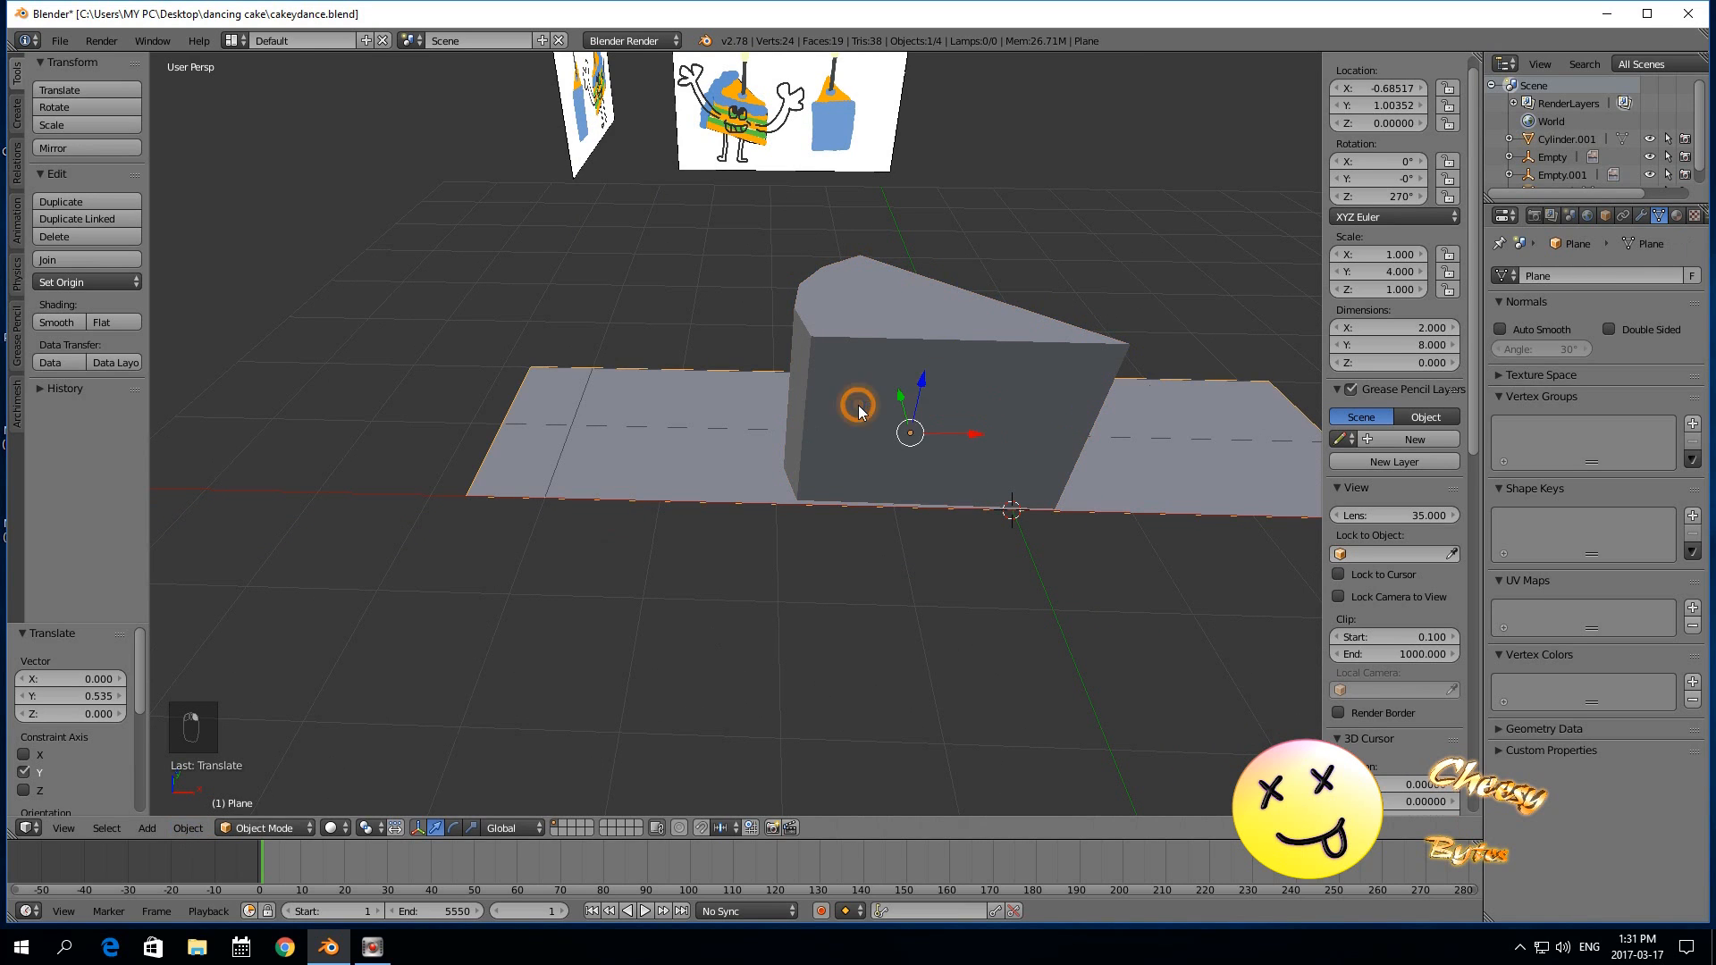
{"action": "left_click", "coordinate": [189, 829]}
{"action": "mouse_move", "coordinate": [273, 672]}
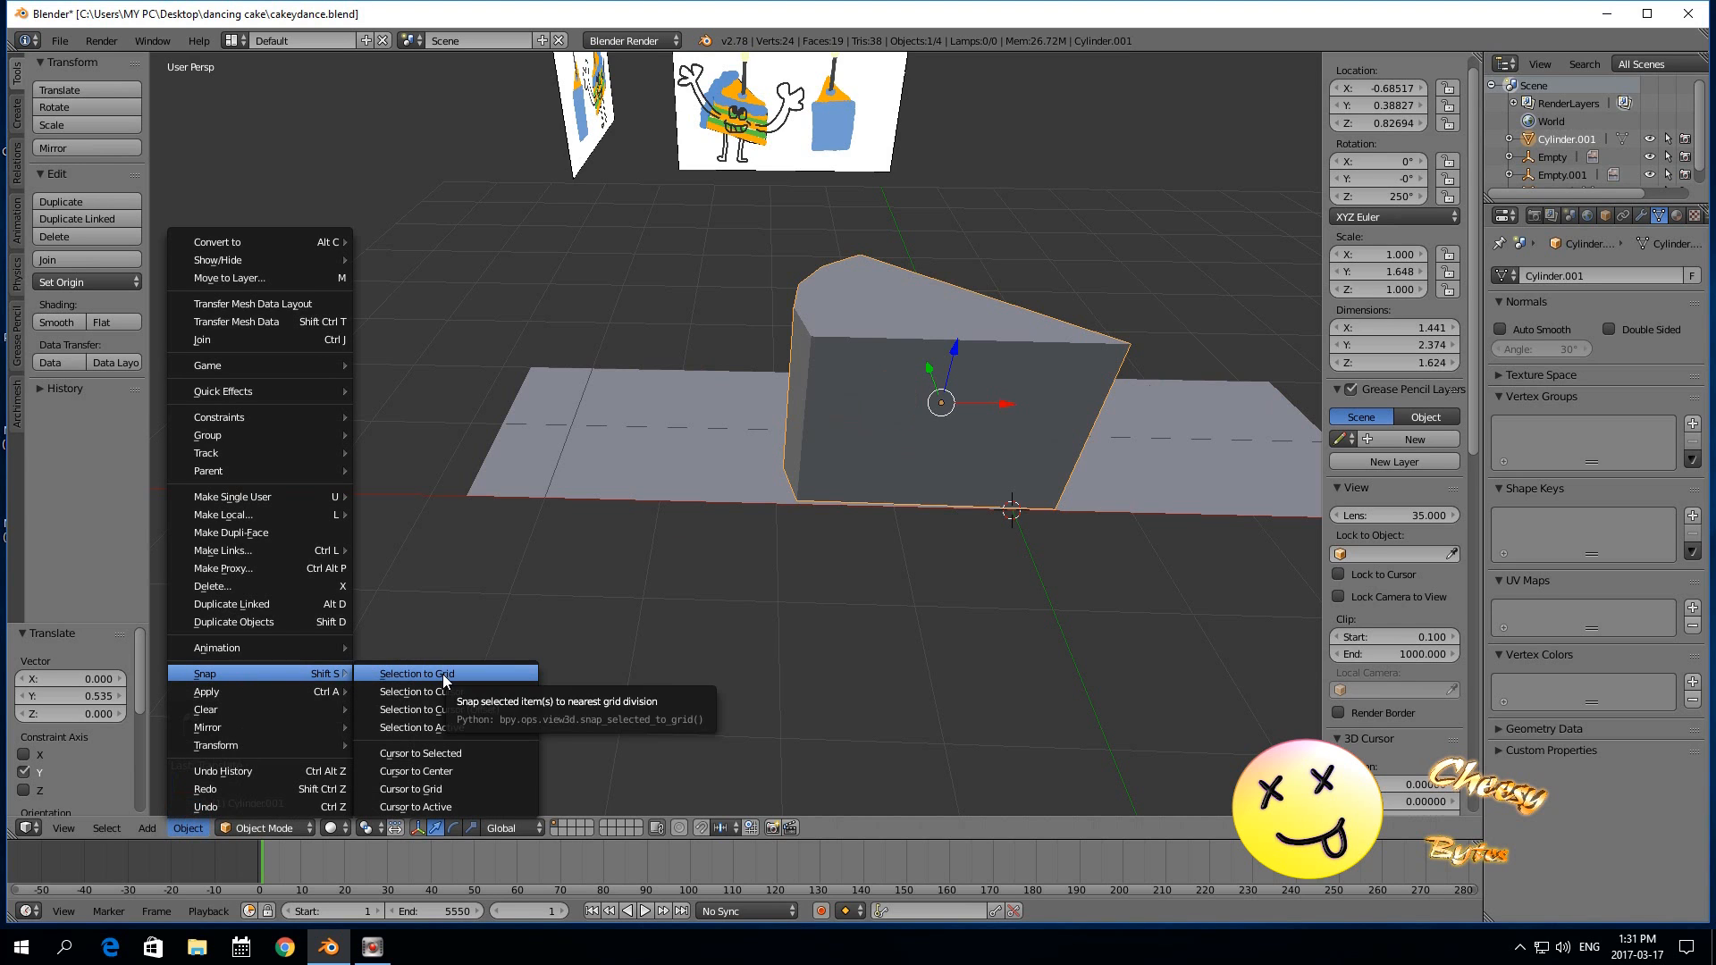
{"action": "left_click", "coordinate": [475, 693]}
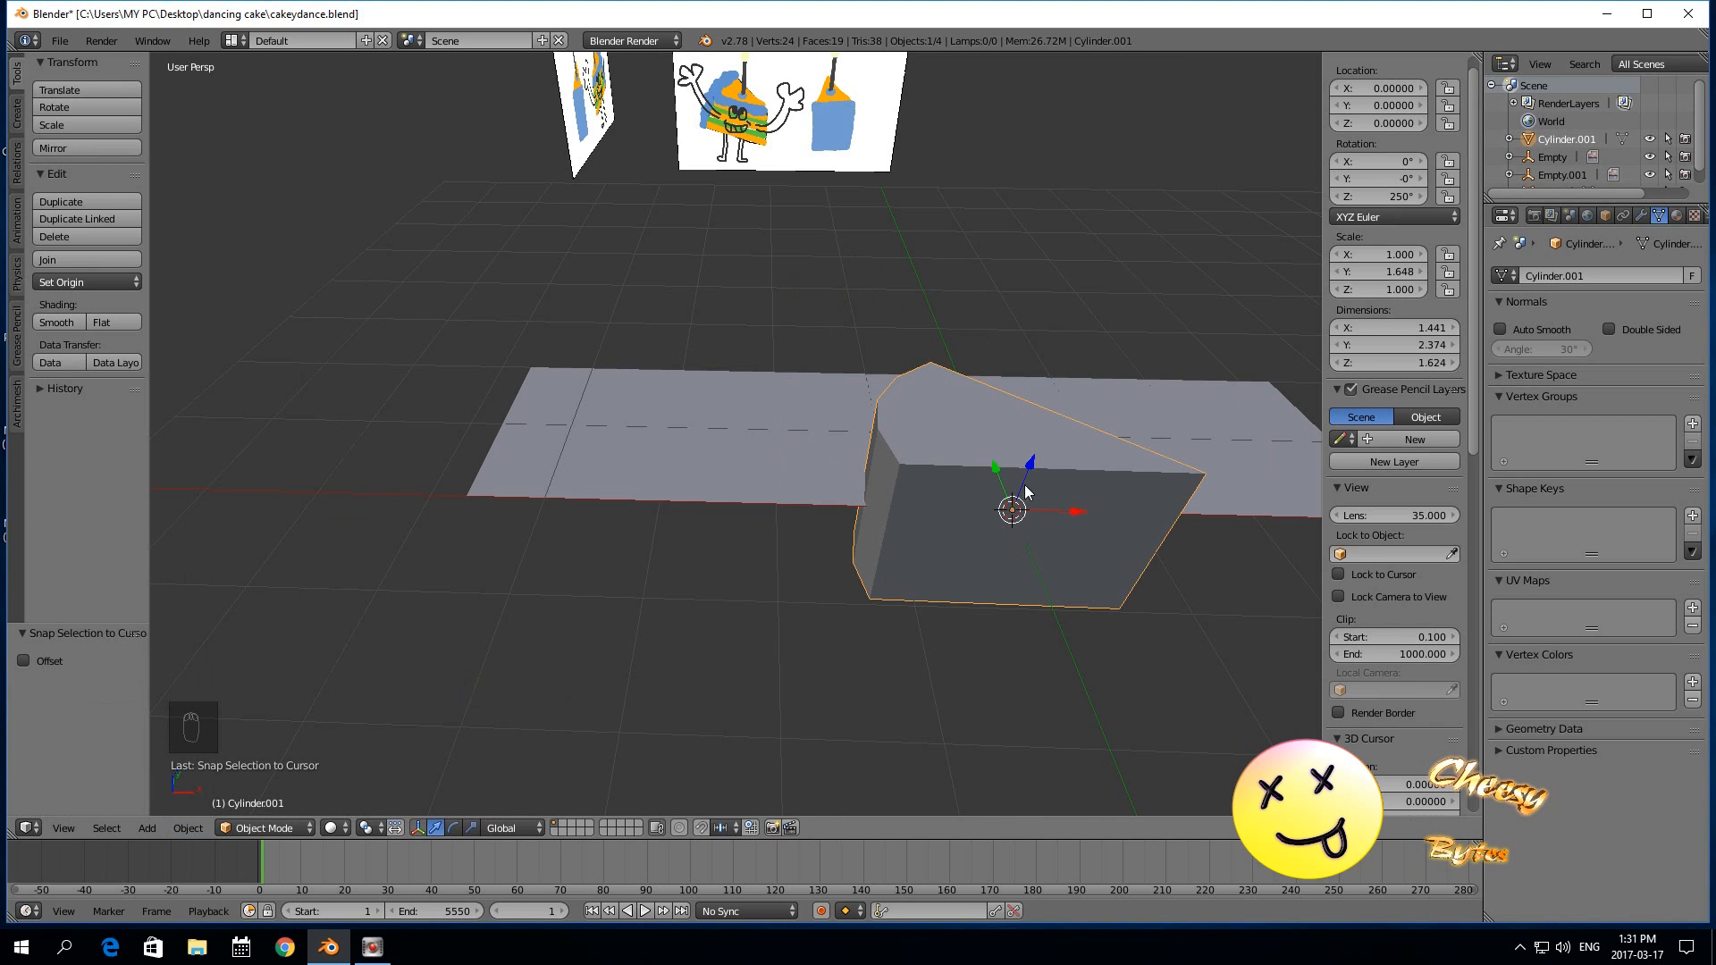
Raise the wedge about 1.23 along the Z axis so it sits above the ground plane.
{"action": "key", "text": "g"}
{"action": "key", "text": "z"}
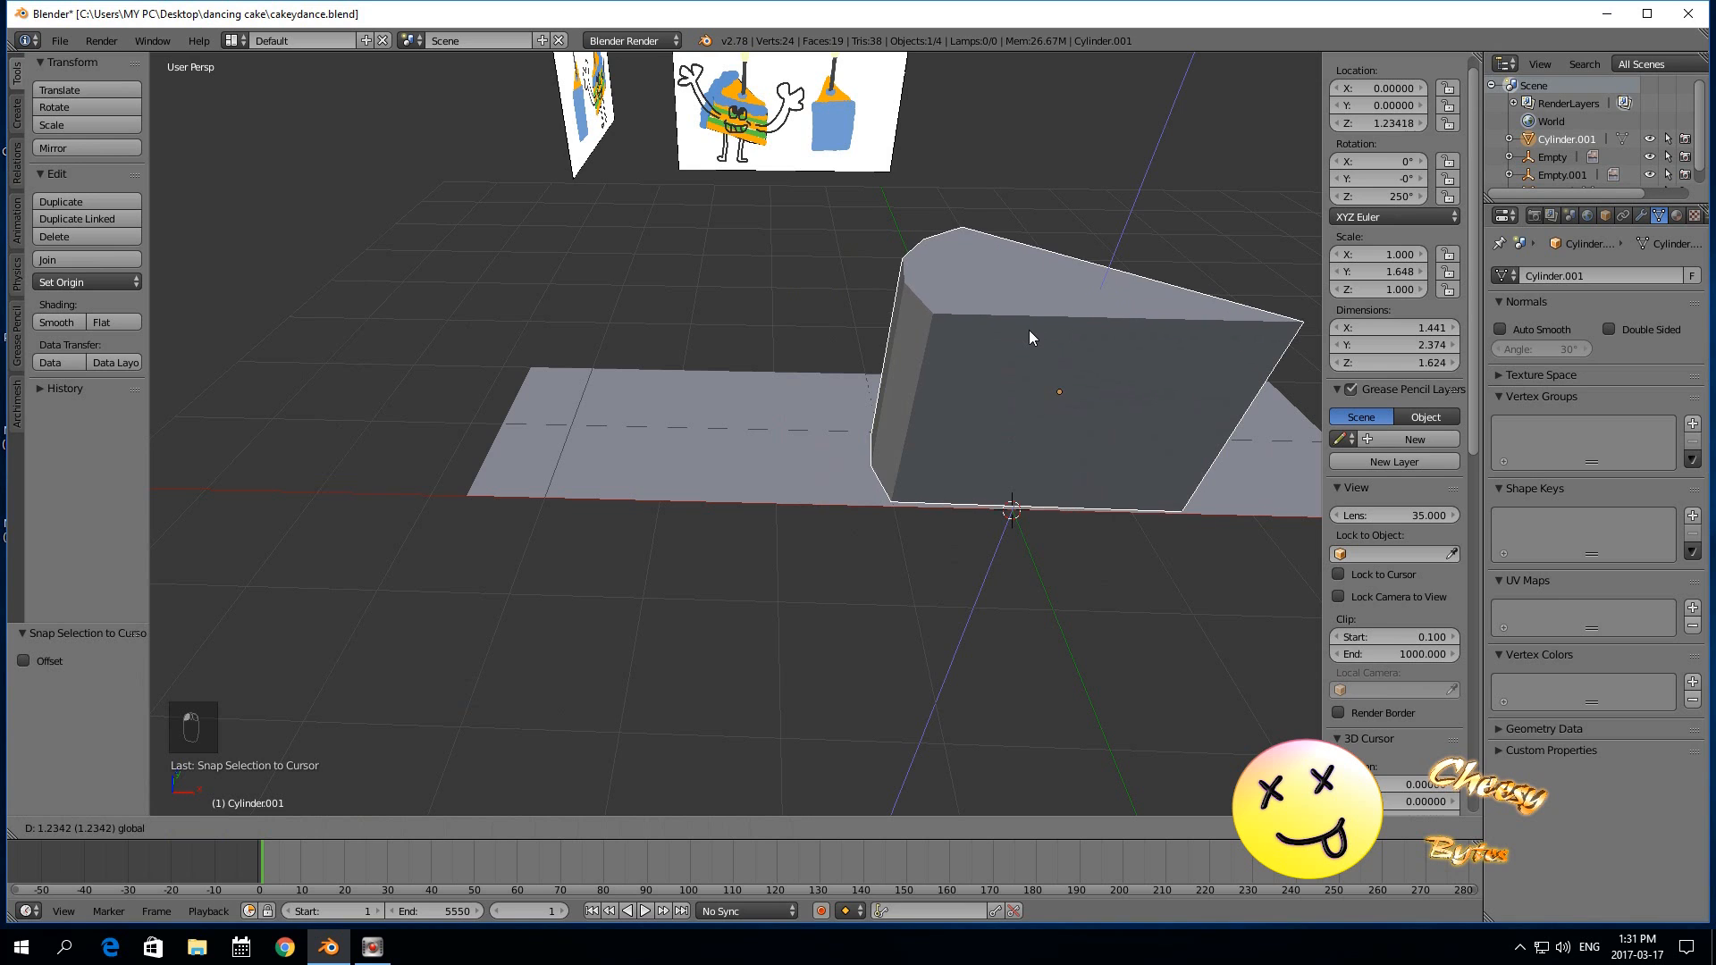
{"action": "left_click", "coordinate": [1030, 336]}
{"action": "key", "text": "KP_1"}
{"action": "middle_click_drag", "start_coordinate": [915, 449], "coordinate": [793, 593]}
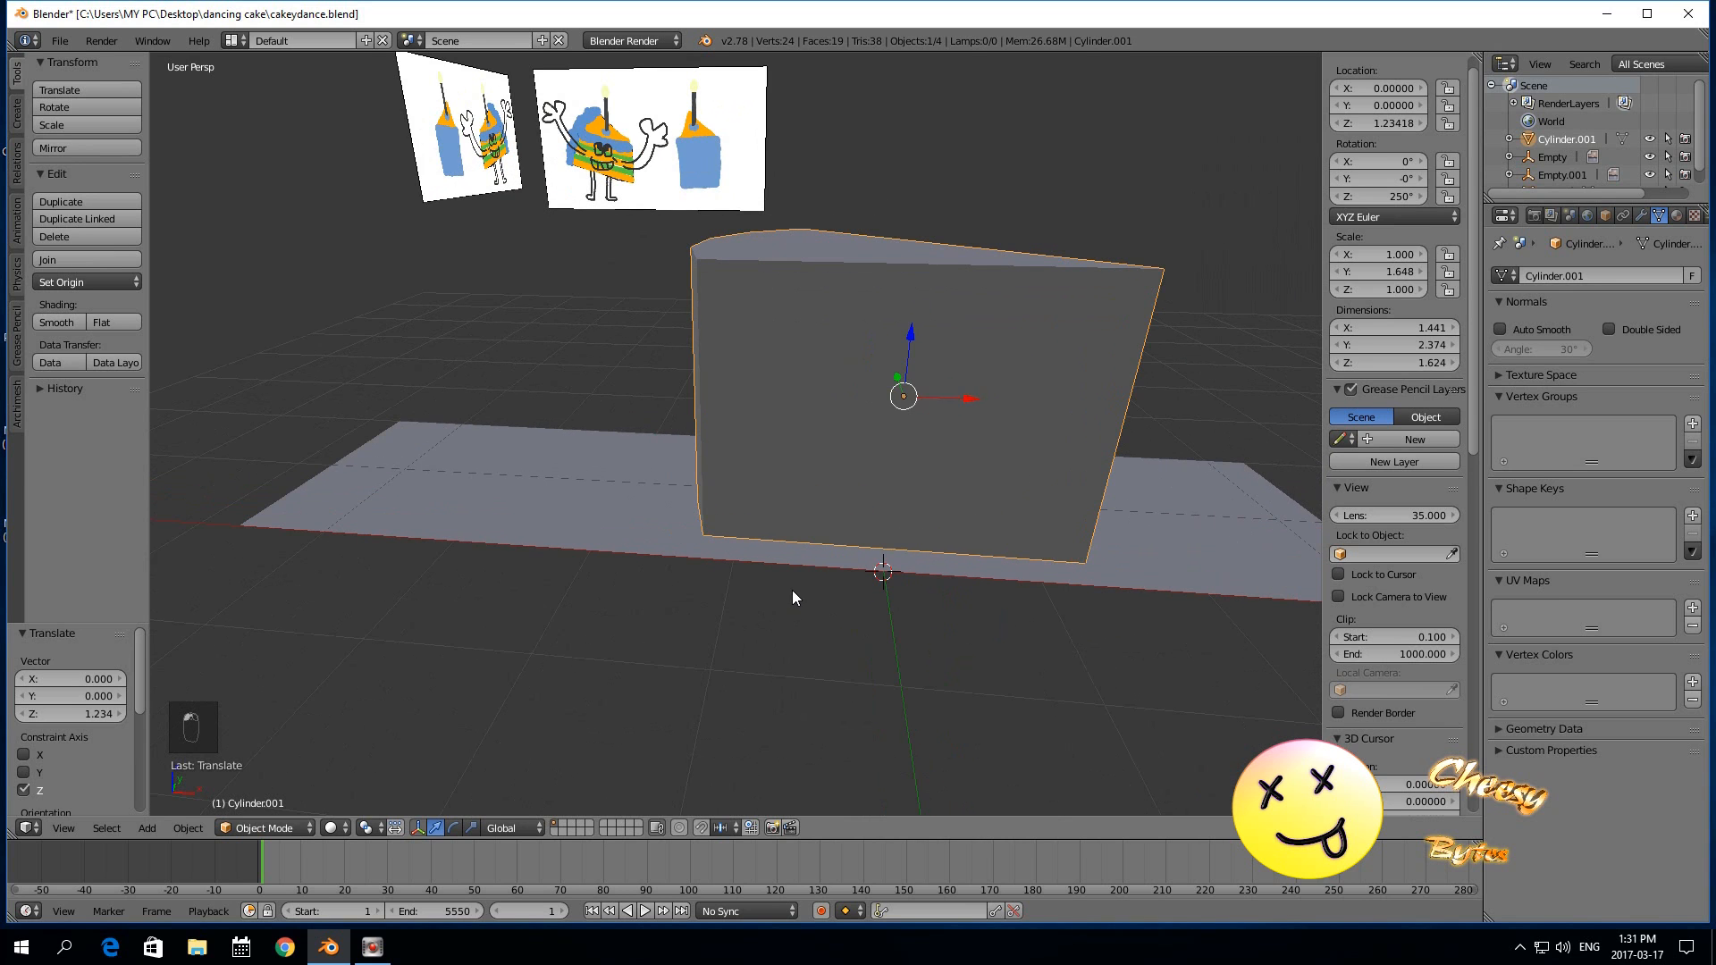
Move the floor plane about 0.07 along the Y axis and reselect the wedge.
{"action": "right_click", "coordinate": [795, 563]}
{"action": "middle_click_drag", "start_coordinate": [664, 621], "coordinate": [715, 558]}
{"action": "right_click_drag", "start_coordinate": [674, 449], "coordinate": [676, 452]}
{"action": "right_click", "coordinate": [828, 431]}
{"action": "middle_click_drag", "start_coordinate": [827, 431], "coordinate": [785, 563]}
{"action": "scroll", "coordinate": [802, 552], "scroll_direction": "down", "scroll_amount": 3}
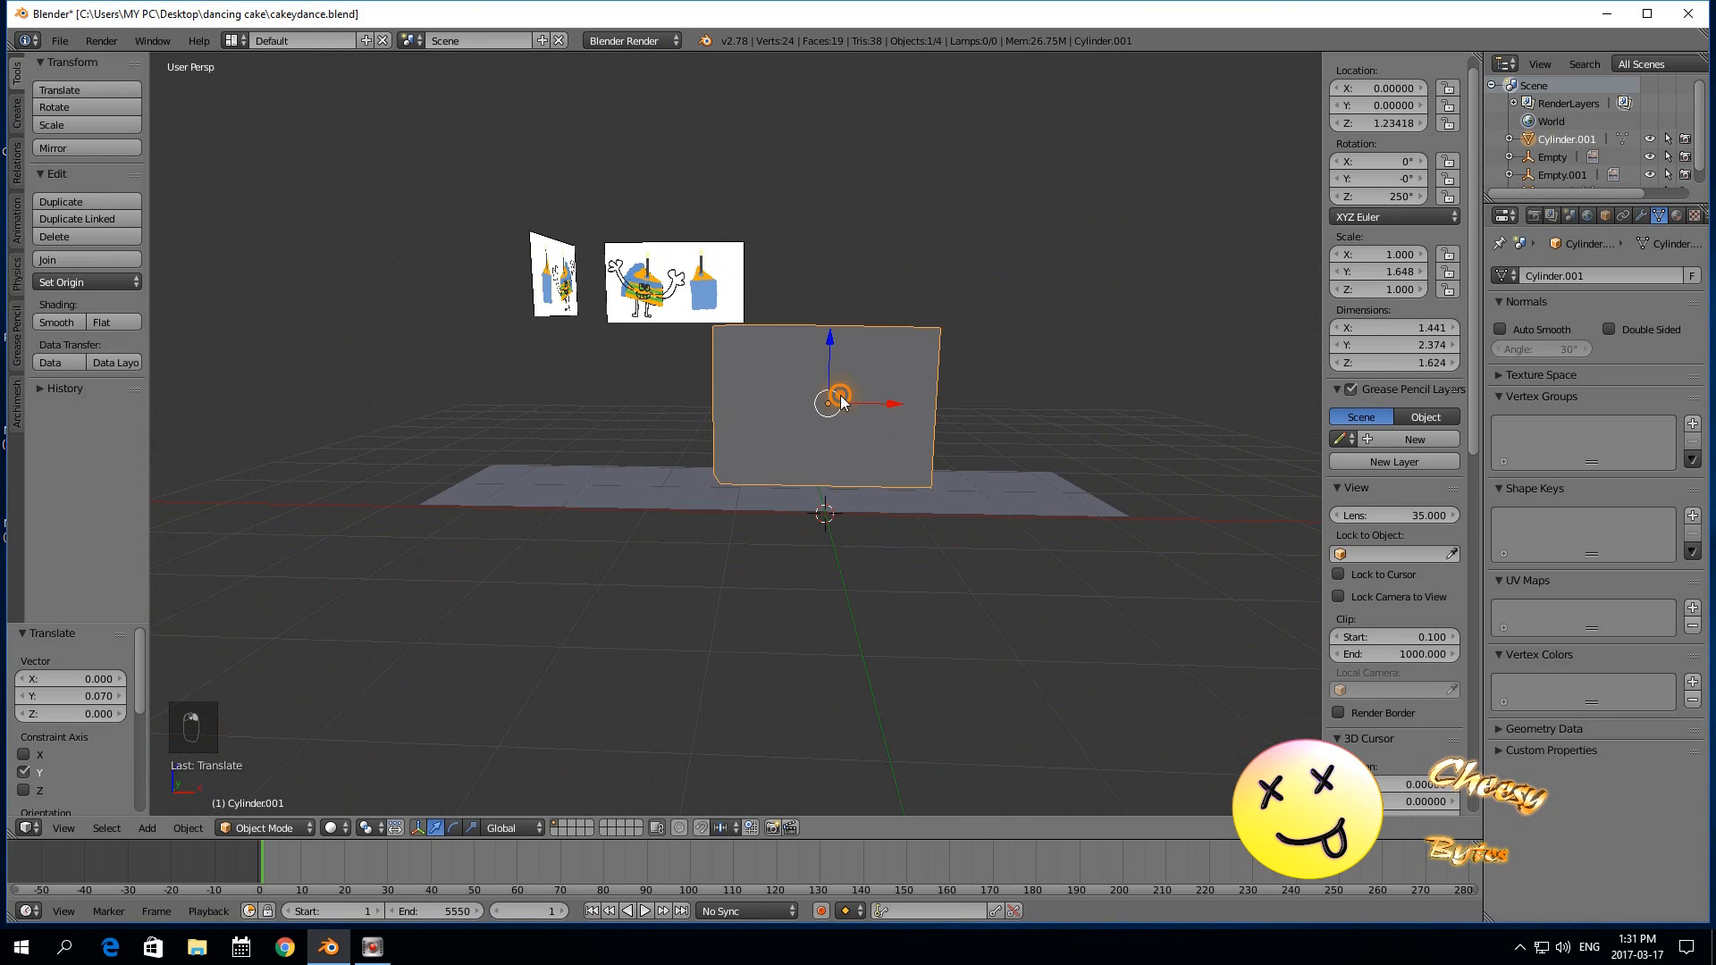
{"action": "scroll", "coordinate": [755, 583], "scroll_direction": "up", "scroll_amount": 3}
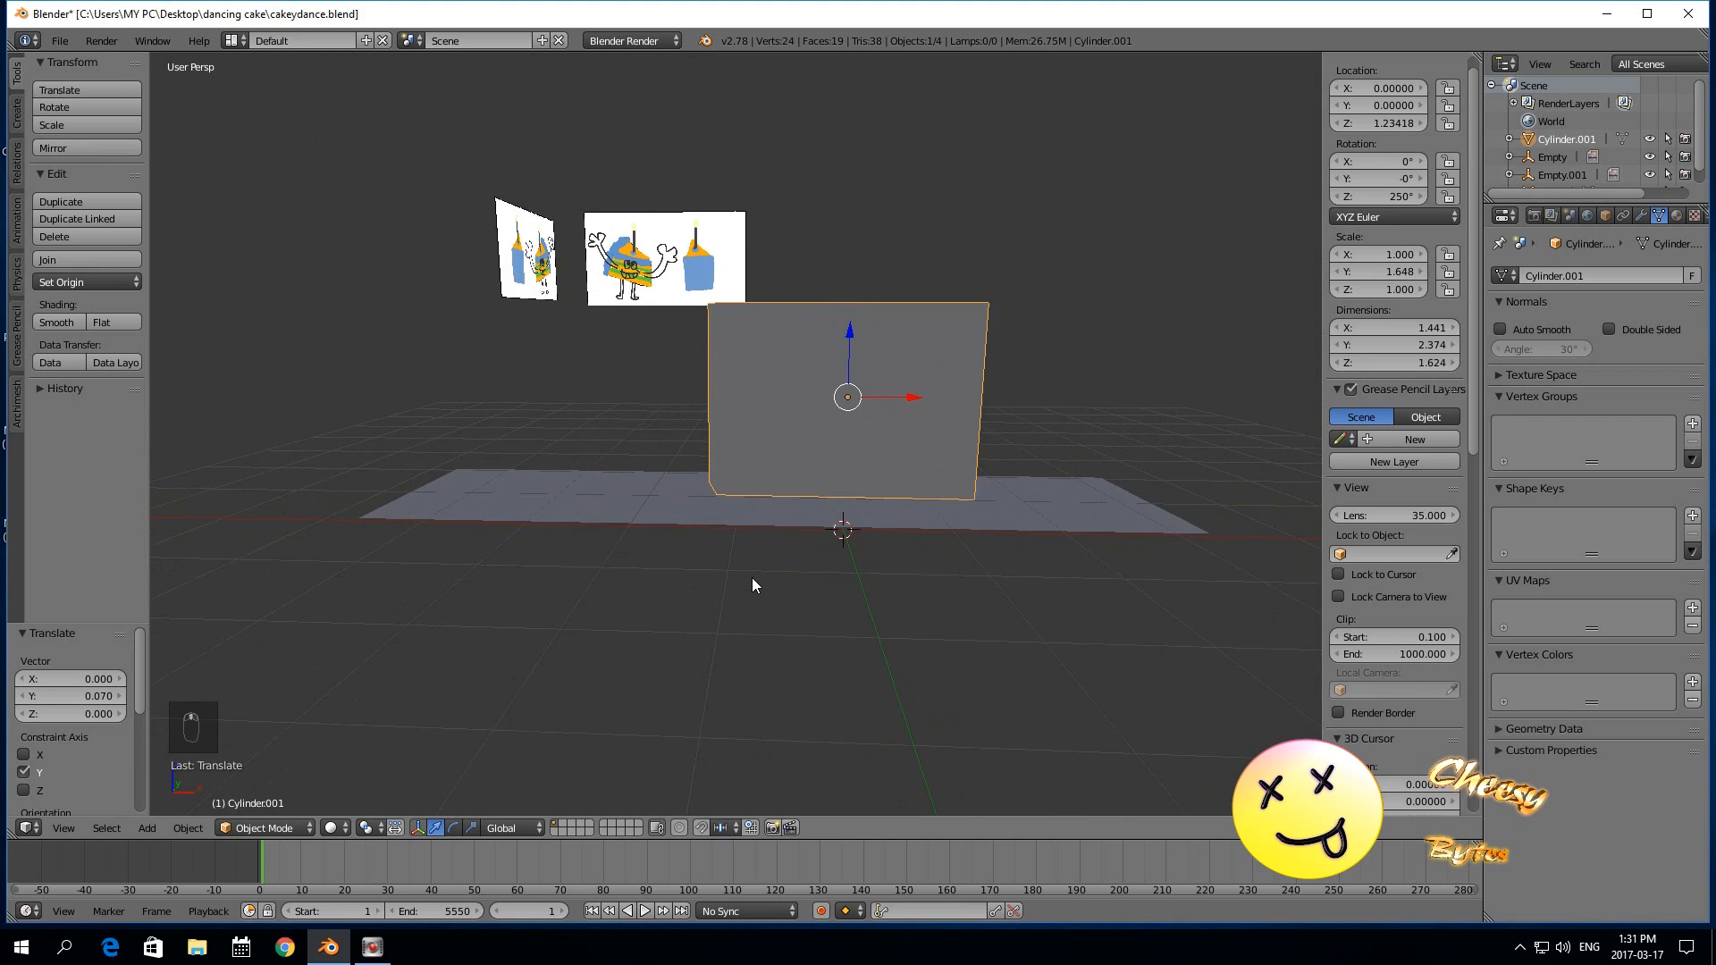
Add a UV sphere with 24 segments and 12 rings and shade it smooth.
{"action": "key", "text": "shift+a"}
{"action": "mouse_move", "coordinate": [753, 579]}
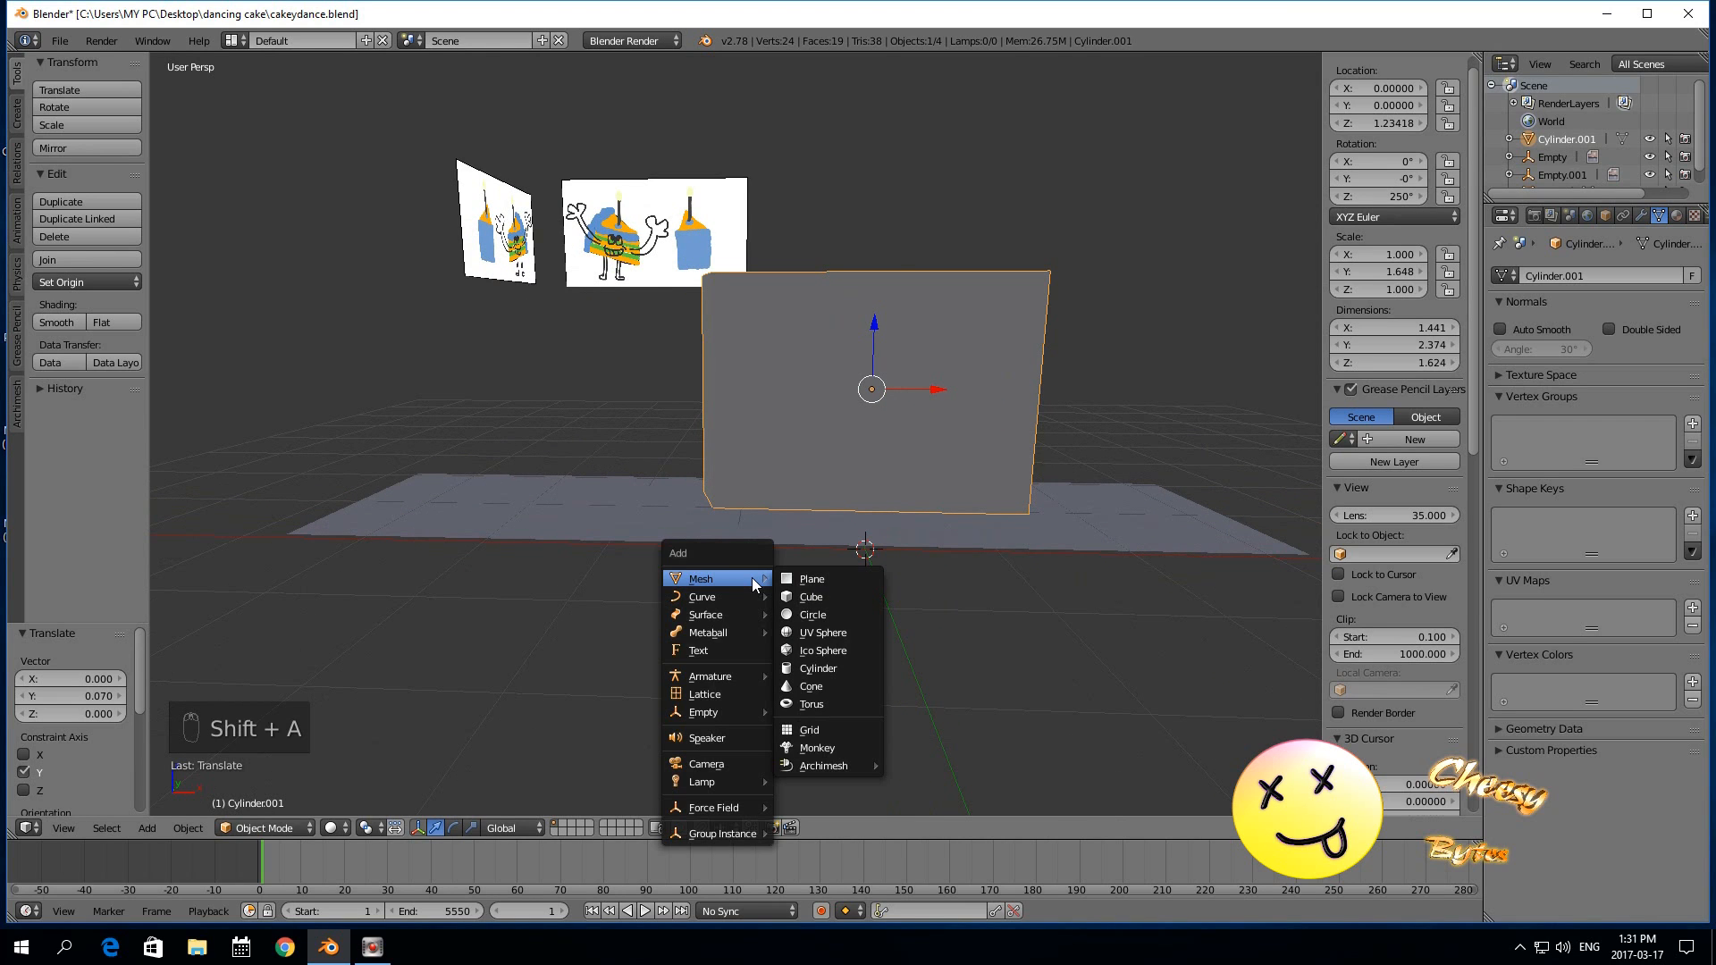
{"action": "left_click", "coordinate": [822, 632]}
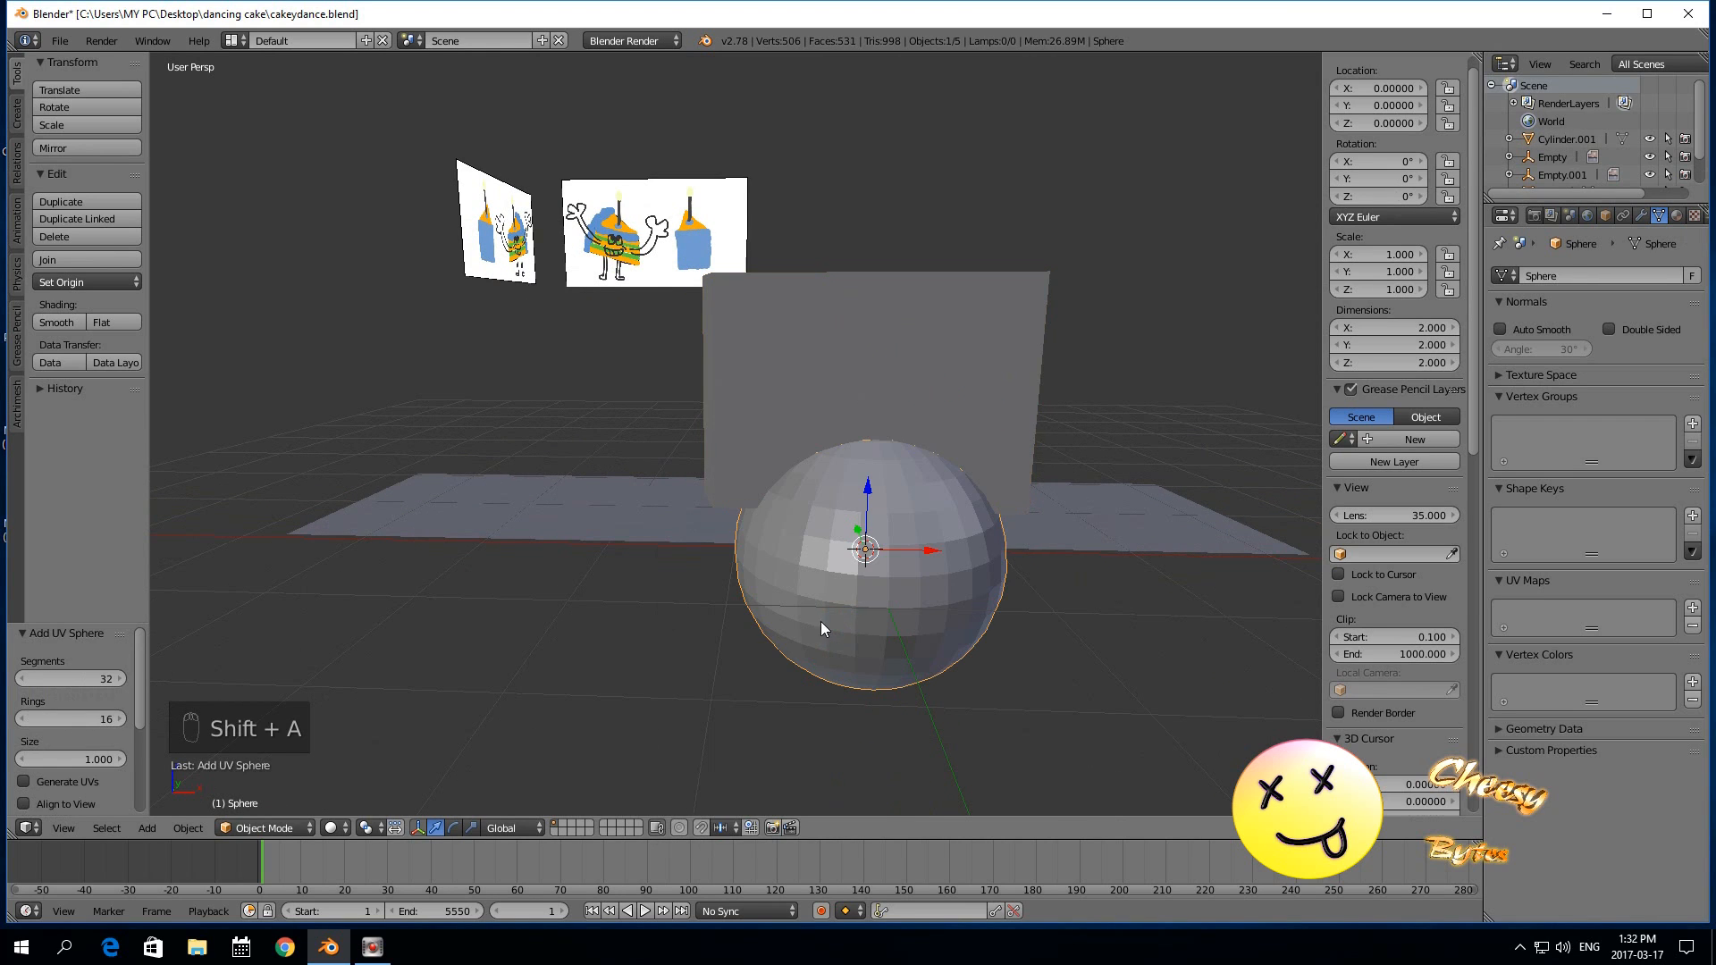
{"action": "left_click", "coordinate": [71, 678]}
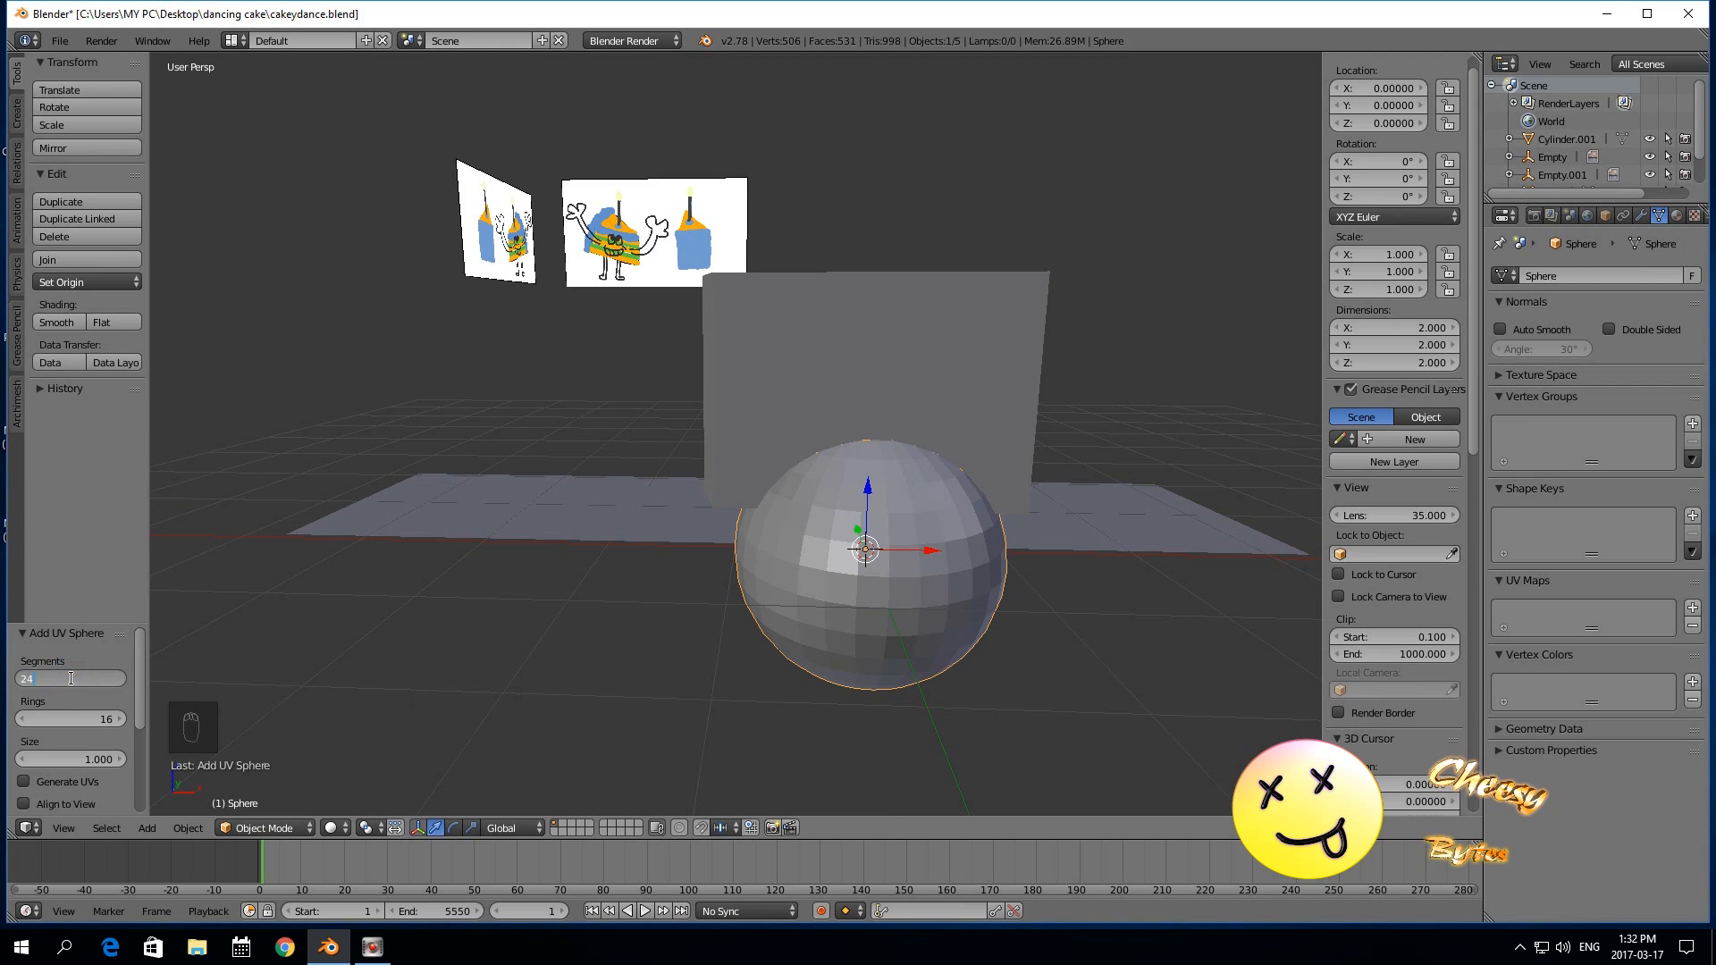
{"action": "type", "text": "24"}
{"action": "key", "text": "Return"}
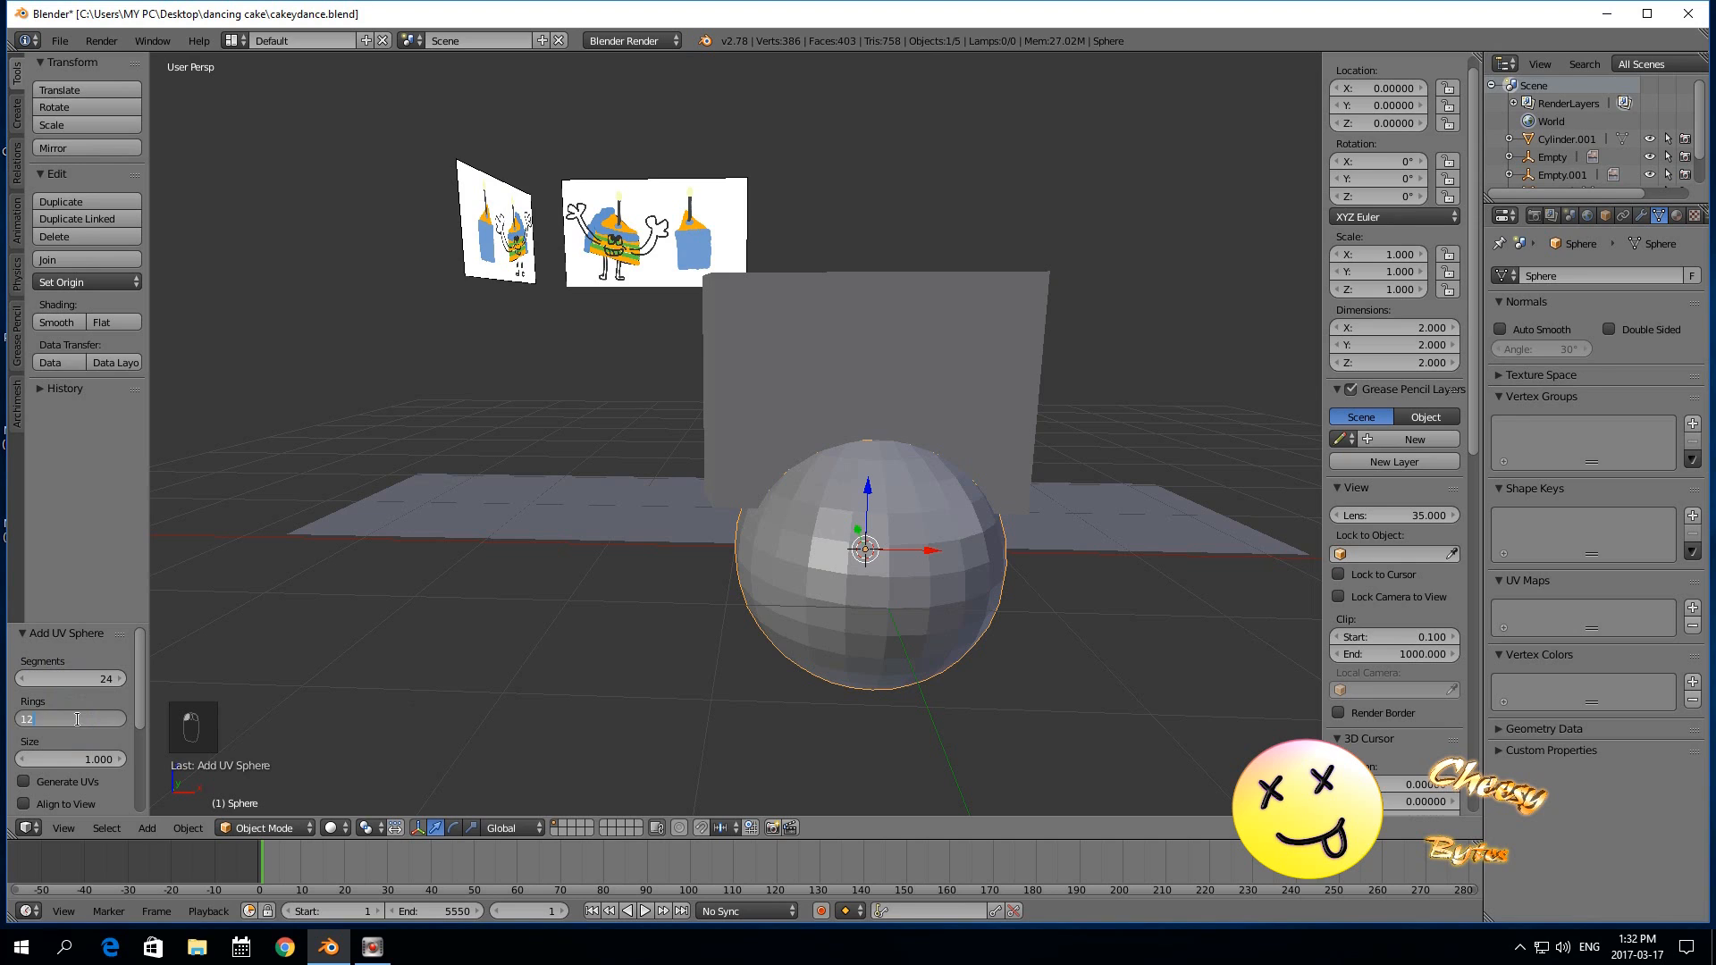
{"action": "left_click", "coordinate": [76, 720]}
{"action": "type", "text": "12"}
{"action": "key", "text": "Return"}
{"action": "left_click", "coordinate": [59, 323]}
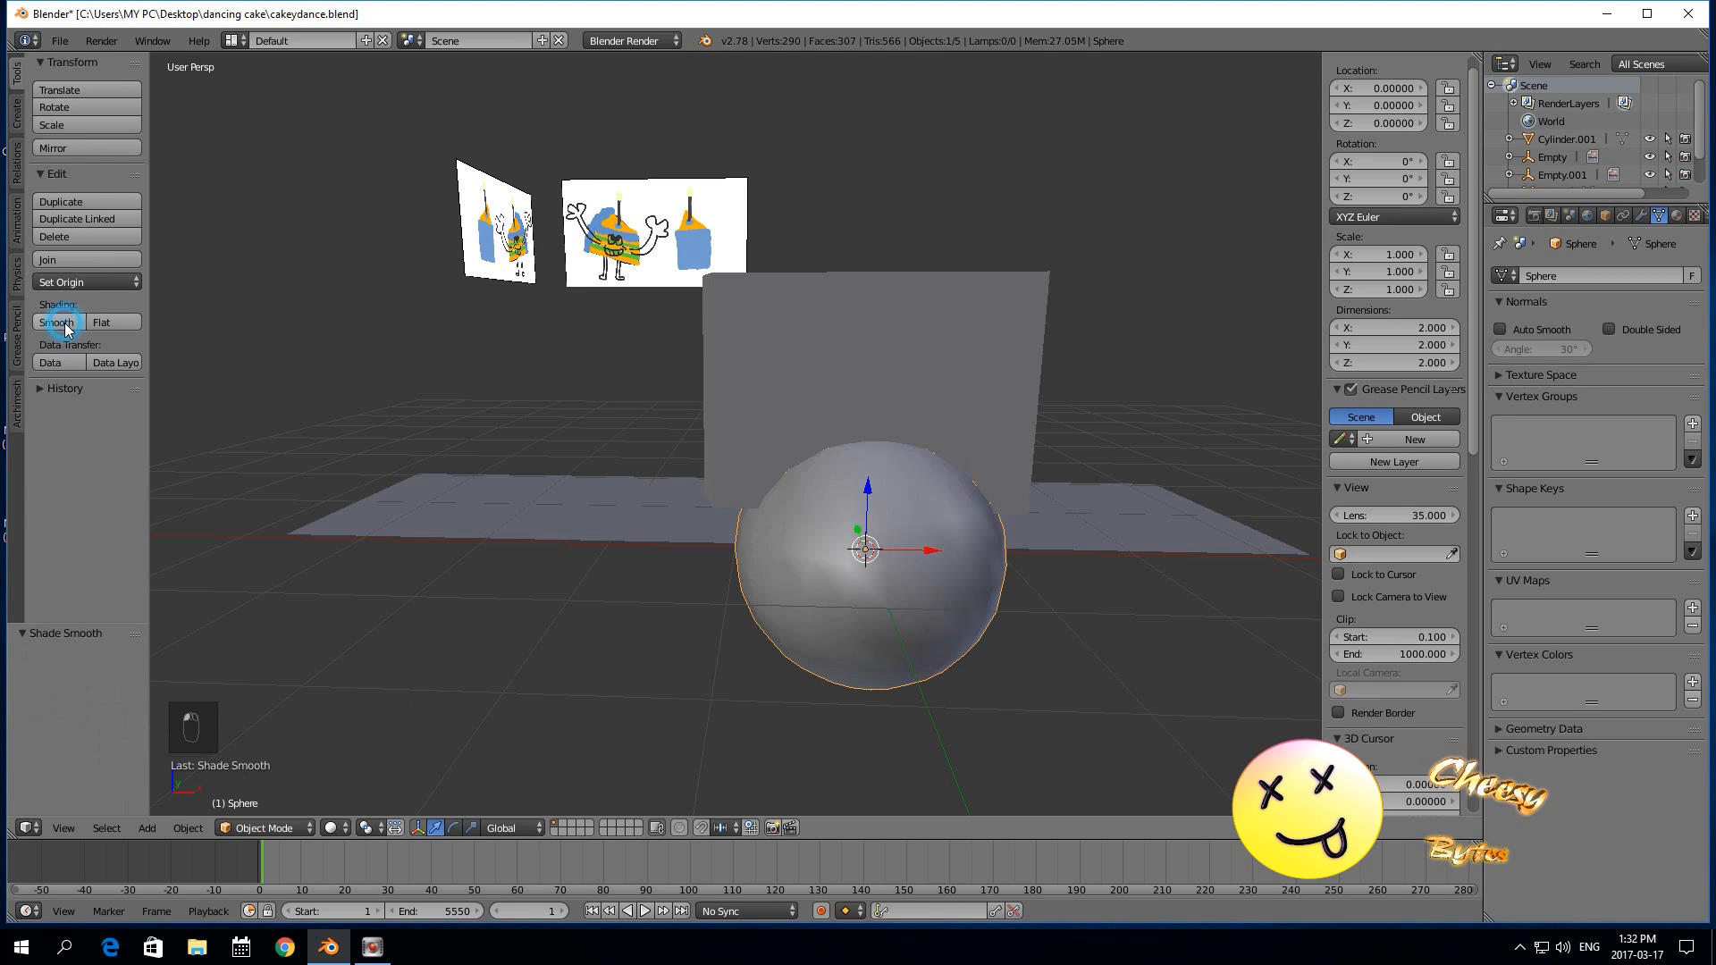
Scale the sphere down to about 0.25 and place it on the wedge's front face in the upper half.
{"action": "key", "text": "s"}
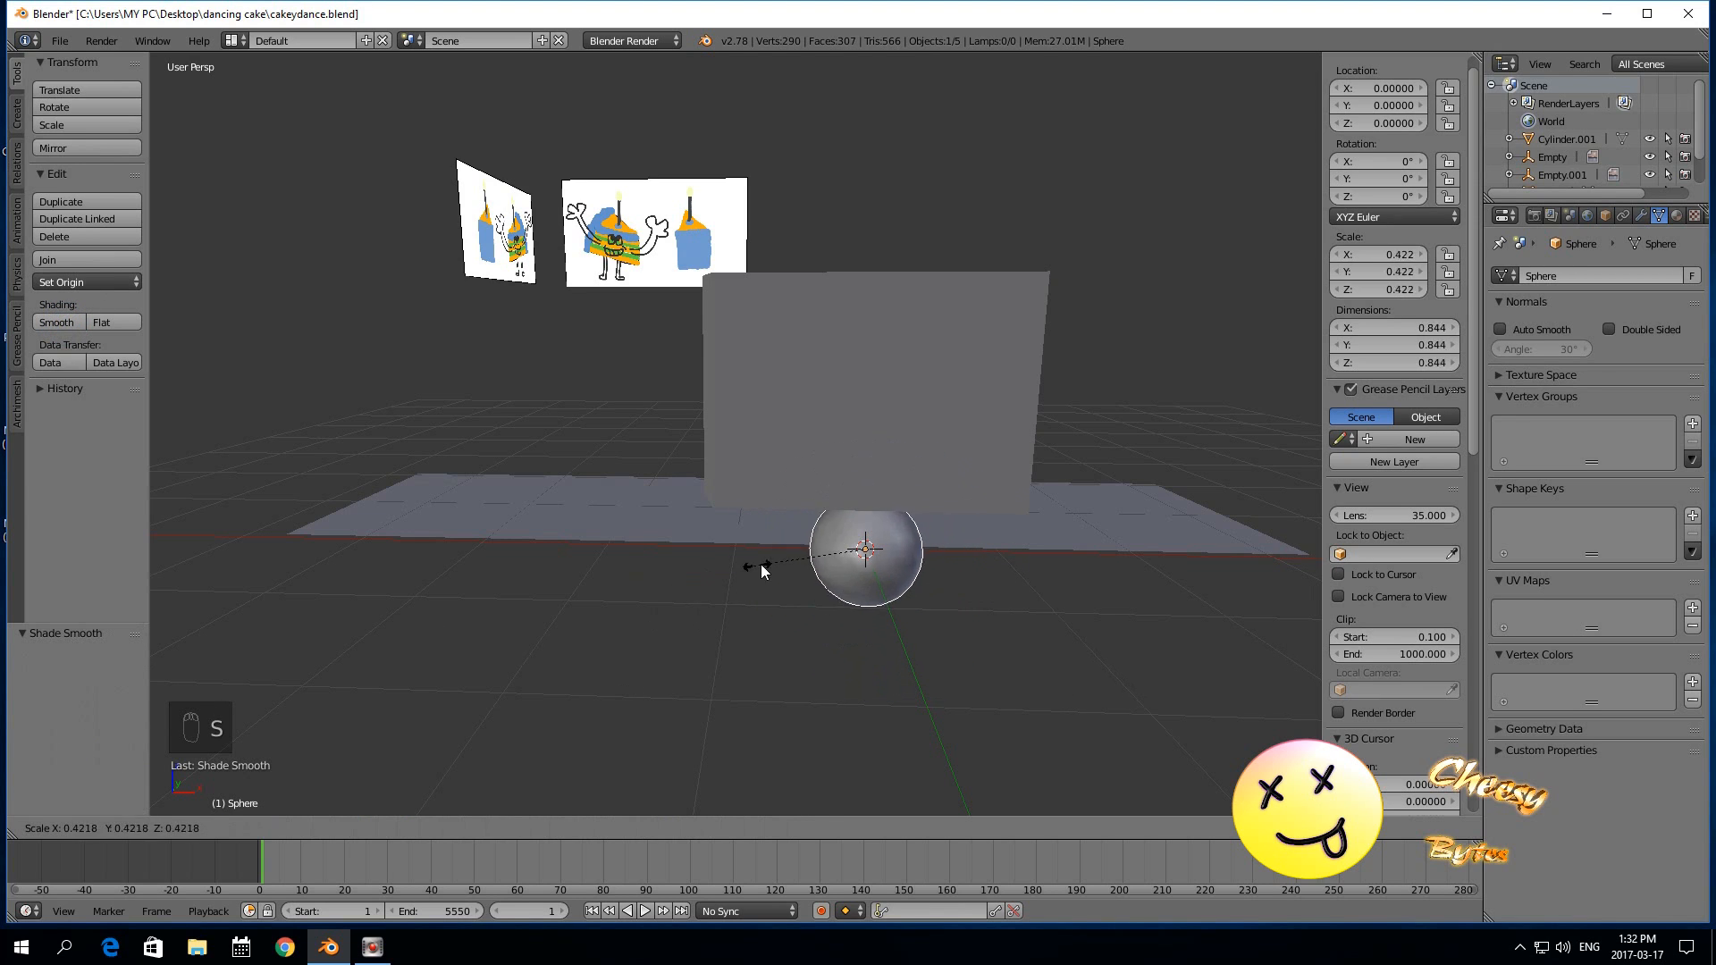
{"action": "left_click", "coordinate": [791, 555]}
{"action": "mouse_move", "coordinate": [752, 547]}
{"action": "middle_mouse_down"}
{"action": "mouse_move", "coordinate": [704, 586]}
{"action": "mouse_move", "coordinate": [737, 571]}
{"action": "middle_mouse_up"}
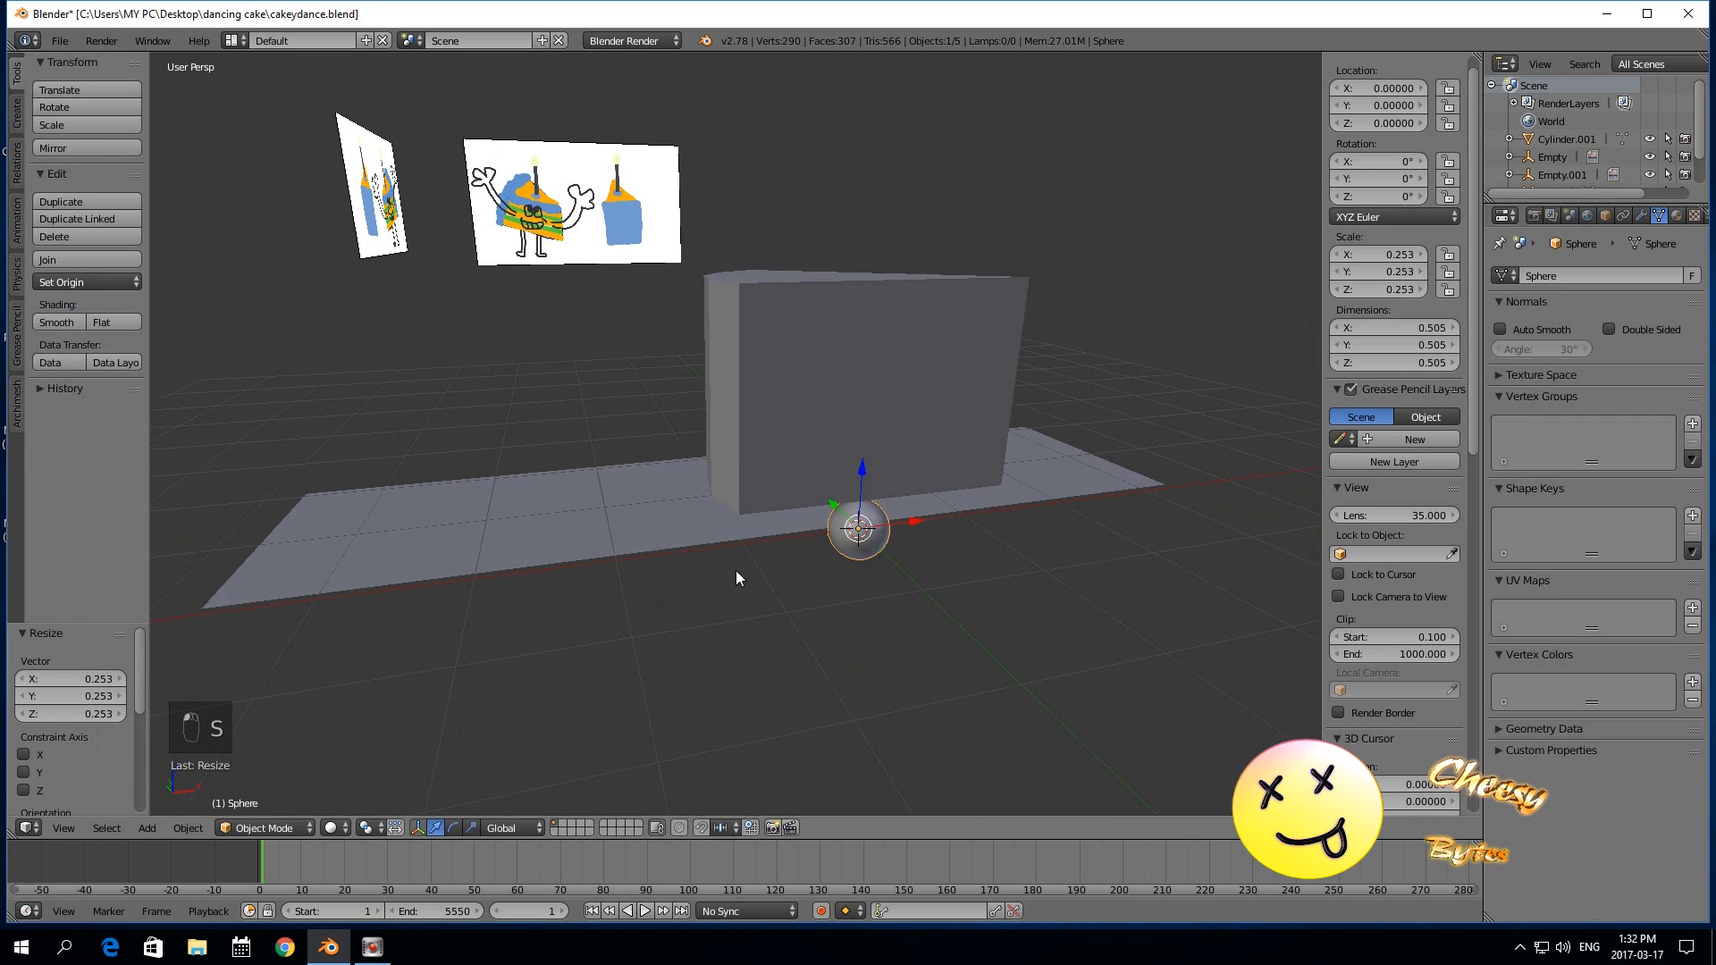
{"action": "left_click_drag", "start_coordinate": [831, 507], "coordinate": [978, 368]}
{"action": "middle_click_drag", "start_coordinate": [982, 452], "coordinate": [898, 528]}
Duplicate the sphere, raise one of the two about 1.68 along the Z axis above the wedge, and select the lower sphere.
{"action": "left_click_drag", "start_coordinate": [930, 302], "coordinate": [921, 77]}
{"action": "key", "text": "shift+d"}
{"action": "left_click", "coordinate": [924, 319]}
{"action": "right_click", "coordinate": [924, 382]}
{"action": "scroll", "coordinate": [912, 447], "scroll_direction": "up", "scroll_amount": 2}
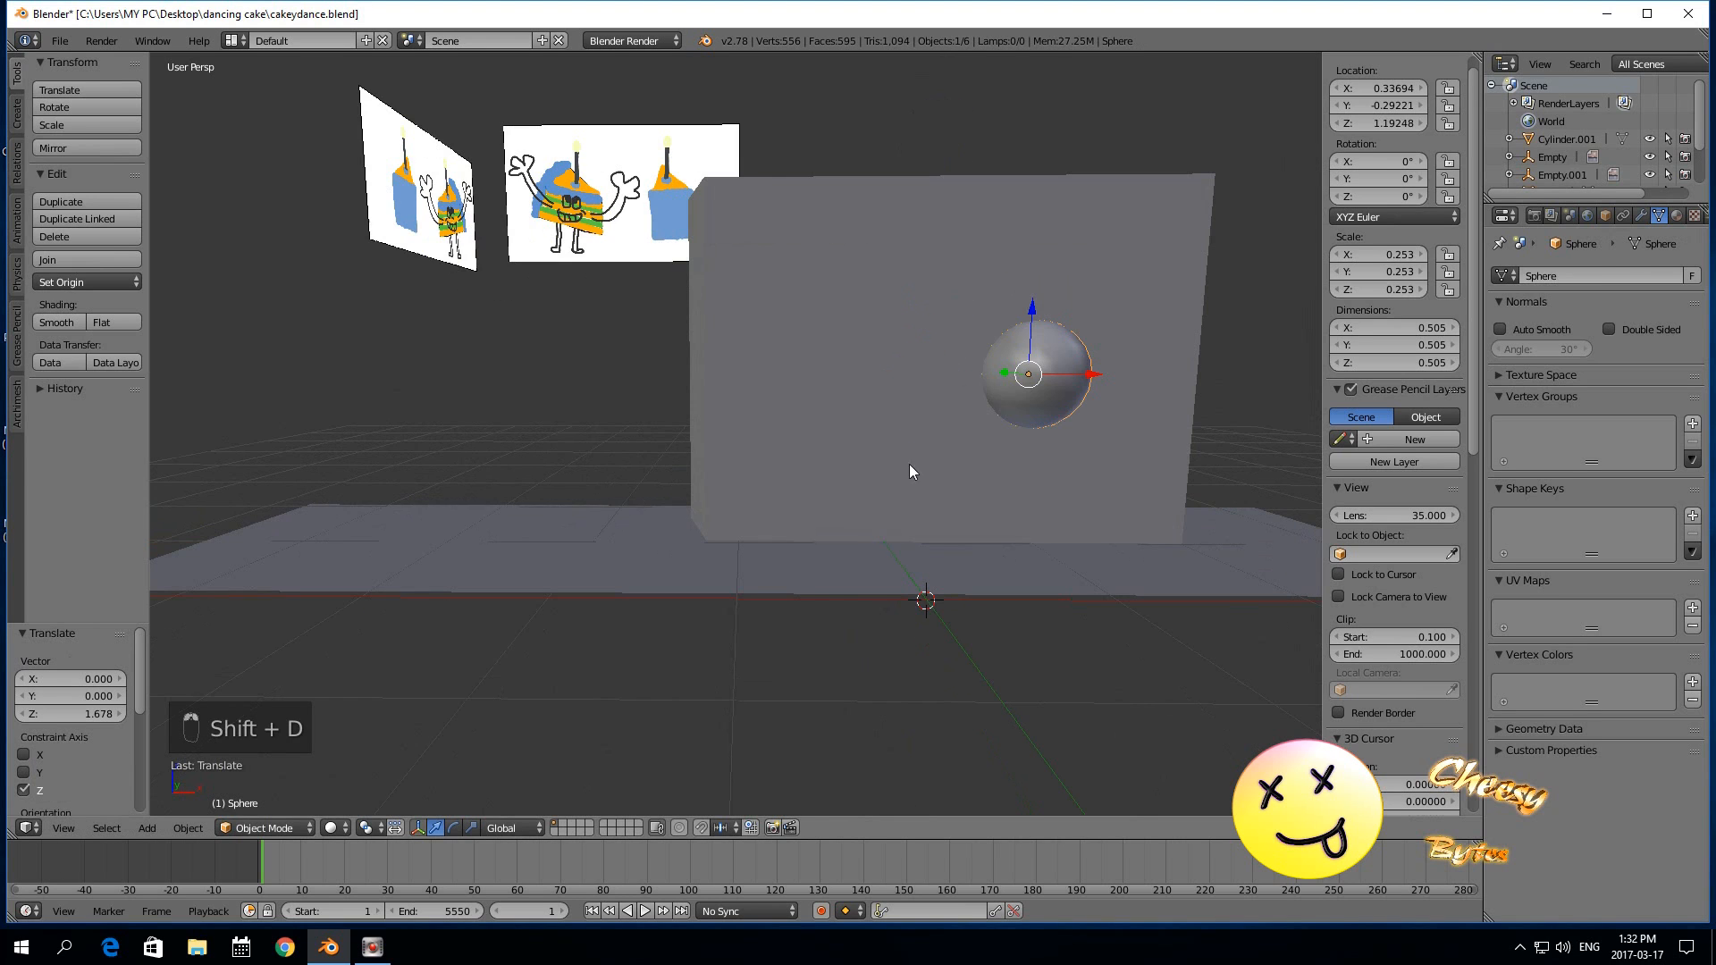
Move the lower sphere about 0.28 along the X axis and scale it down to about 0.35 across.
{"action": "left_click_drag", "start_coordinate": [1093, 379], "coordinate": [1154, 370]}
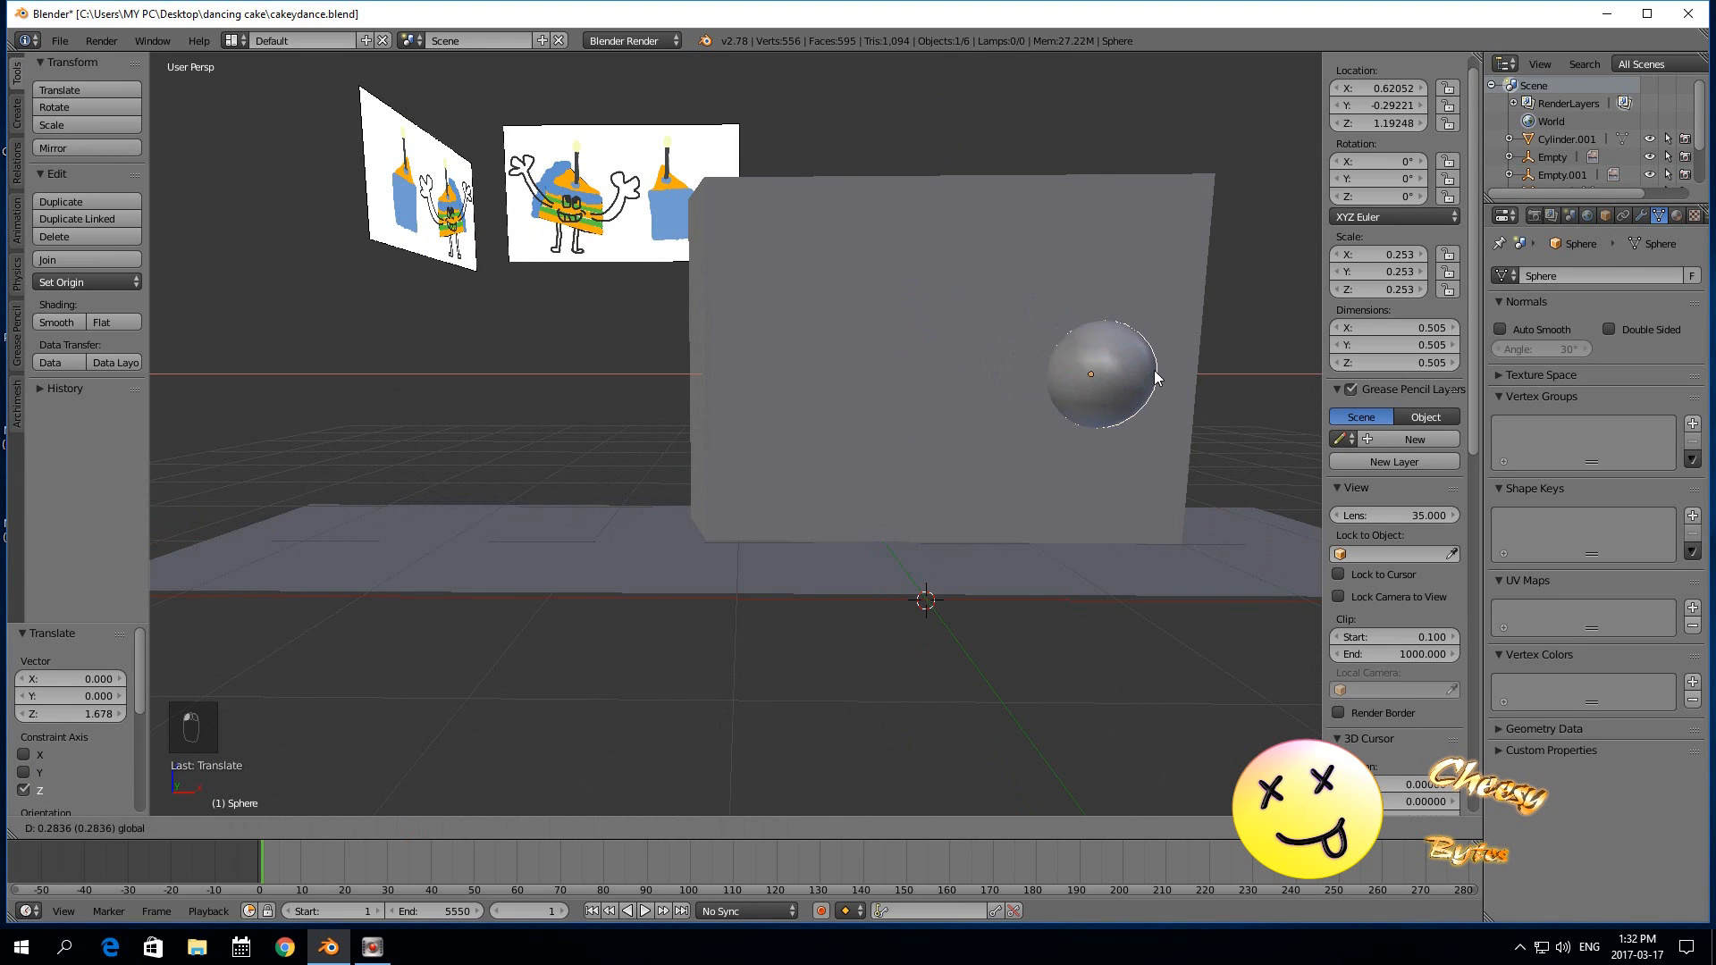
{"action": "scroll", "coordinate": [1129, 403], "scroll_direction": "down", "scroll_amount": 2}
{"action": "key", "text": "s"}
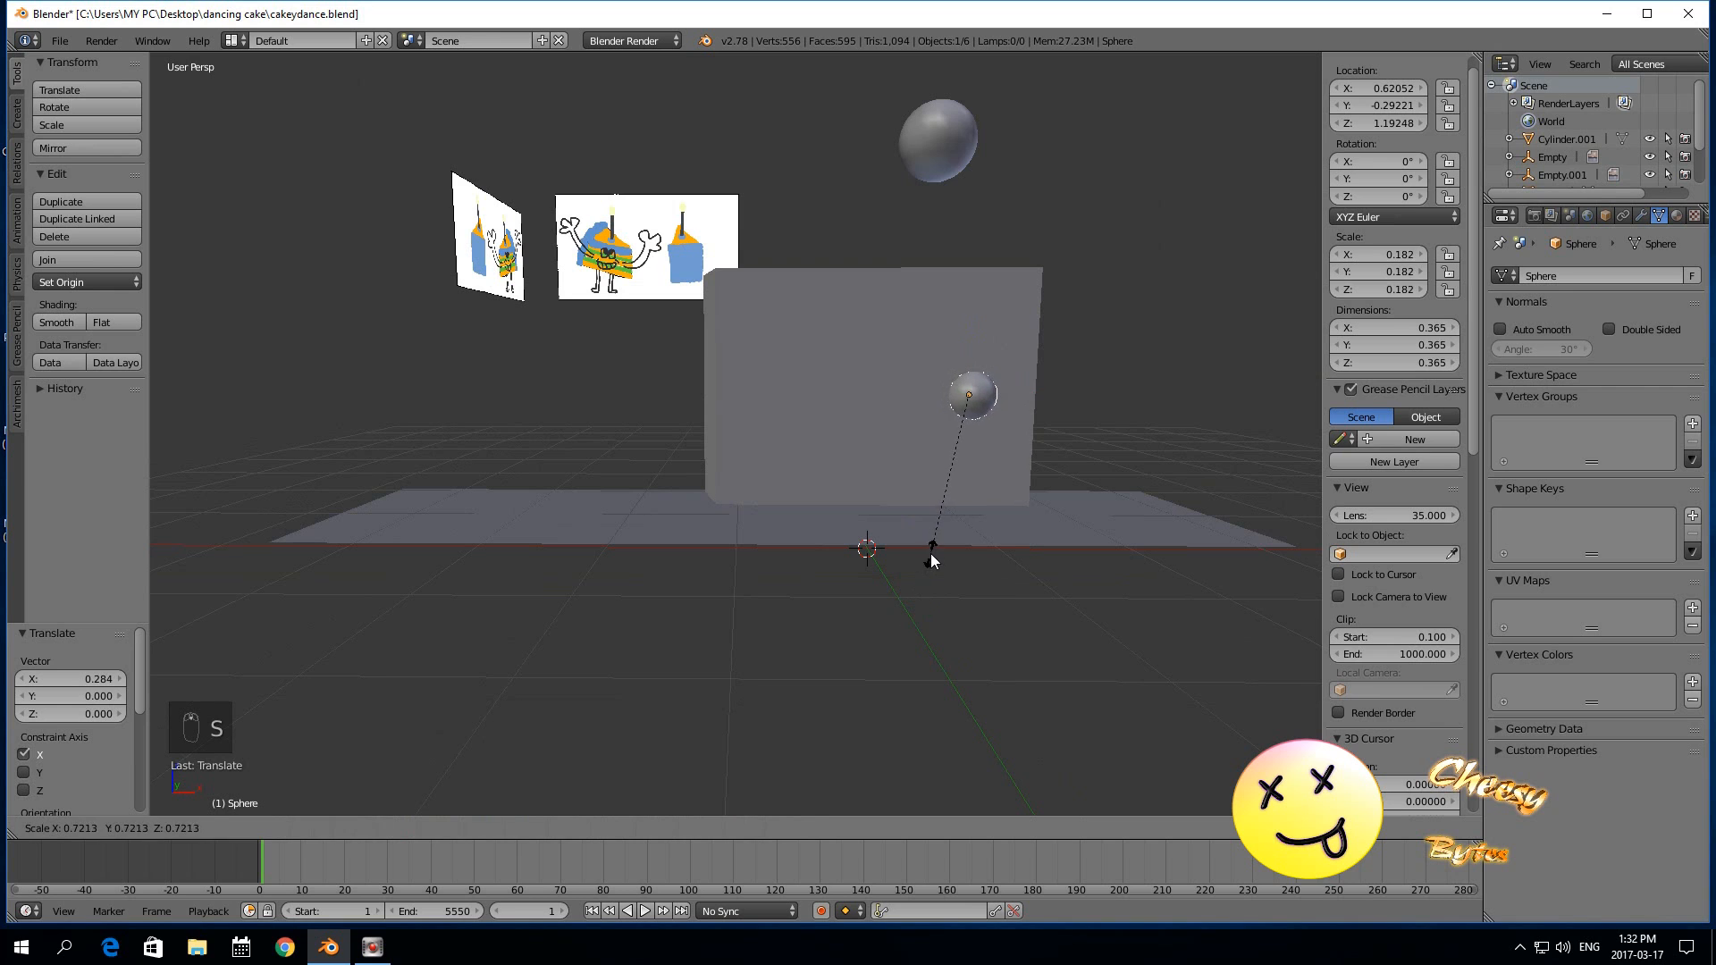
{"action": "left_click", "coordinate": [932, 554]}
{"action": "middle_click_drag", "start_coordinate": [932, 553], "coordinate": [937, 405]}
Move the small sphere about 0.04 along the negative Y axis, outward from the wedge's front face.
{"action": "left_click_drag", "start_coordinate": [939, 337], "coordinate": [944, 330]}
{"action": "middle_click_drag", "start_coordinate": [983, 530], "coordinate": [858, 506]}
{"action": "middle_click_drag", "start_coordinate": [1016, 436], "coordinate": [881, 615]}
{"action": "scroll", "coordinate": [903, 582], "scroll_direction": "up", "scroll_amount": 2}
{"action": "scroll", "coordinate": [885, 608], "scroll_direction": "up", "scroll_amount": 1}
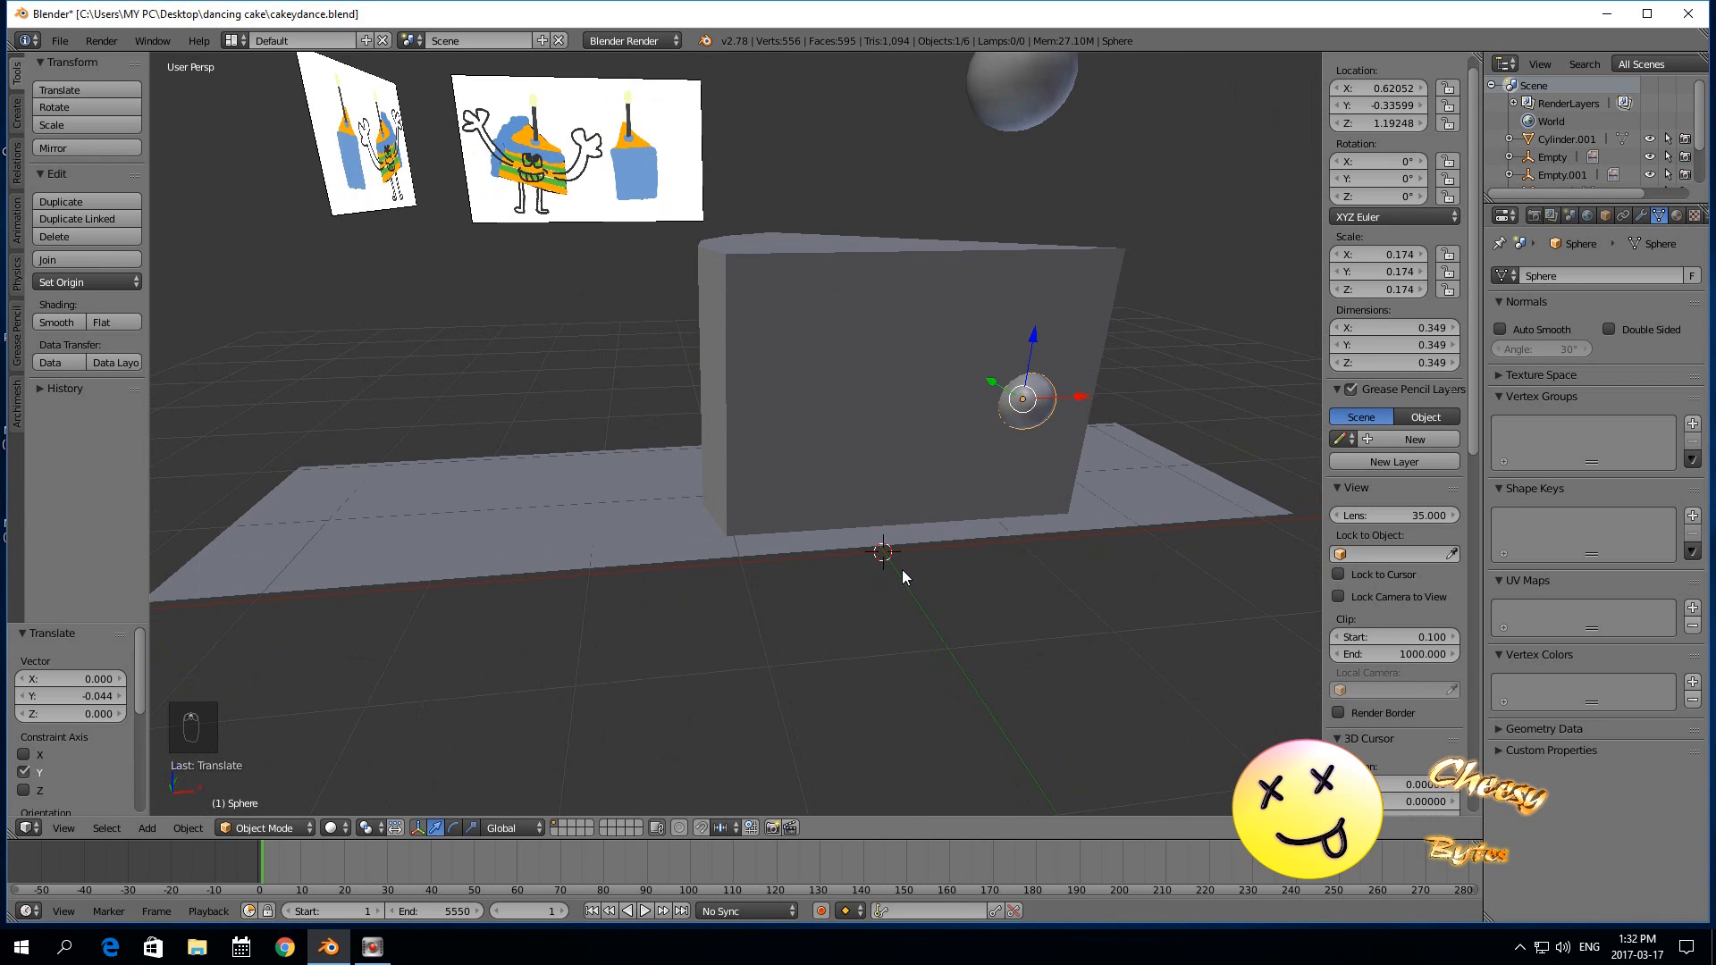
Enter Edit Mode on the small sphere and rotate its mesh 90° about the X axis.
{"action": "right_click", "coordinate": [1033, 411]}
{"action": "right_click", "coordinate": [1027, 398]}
{"action": "left_click", "coordinate": [268, 828]}
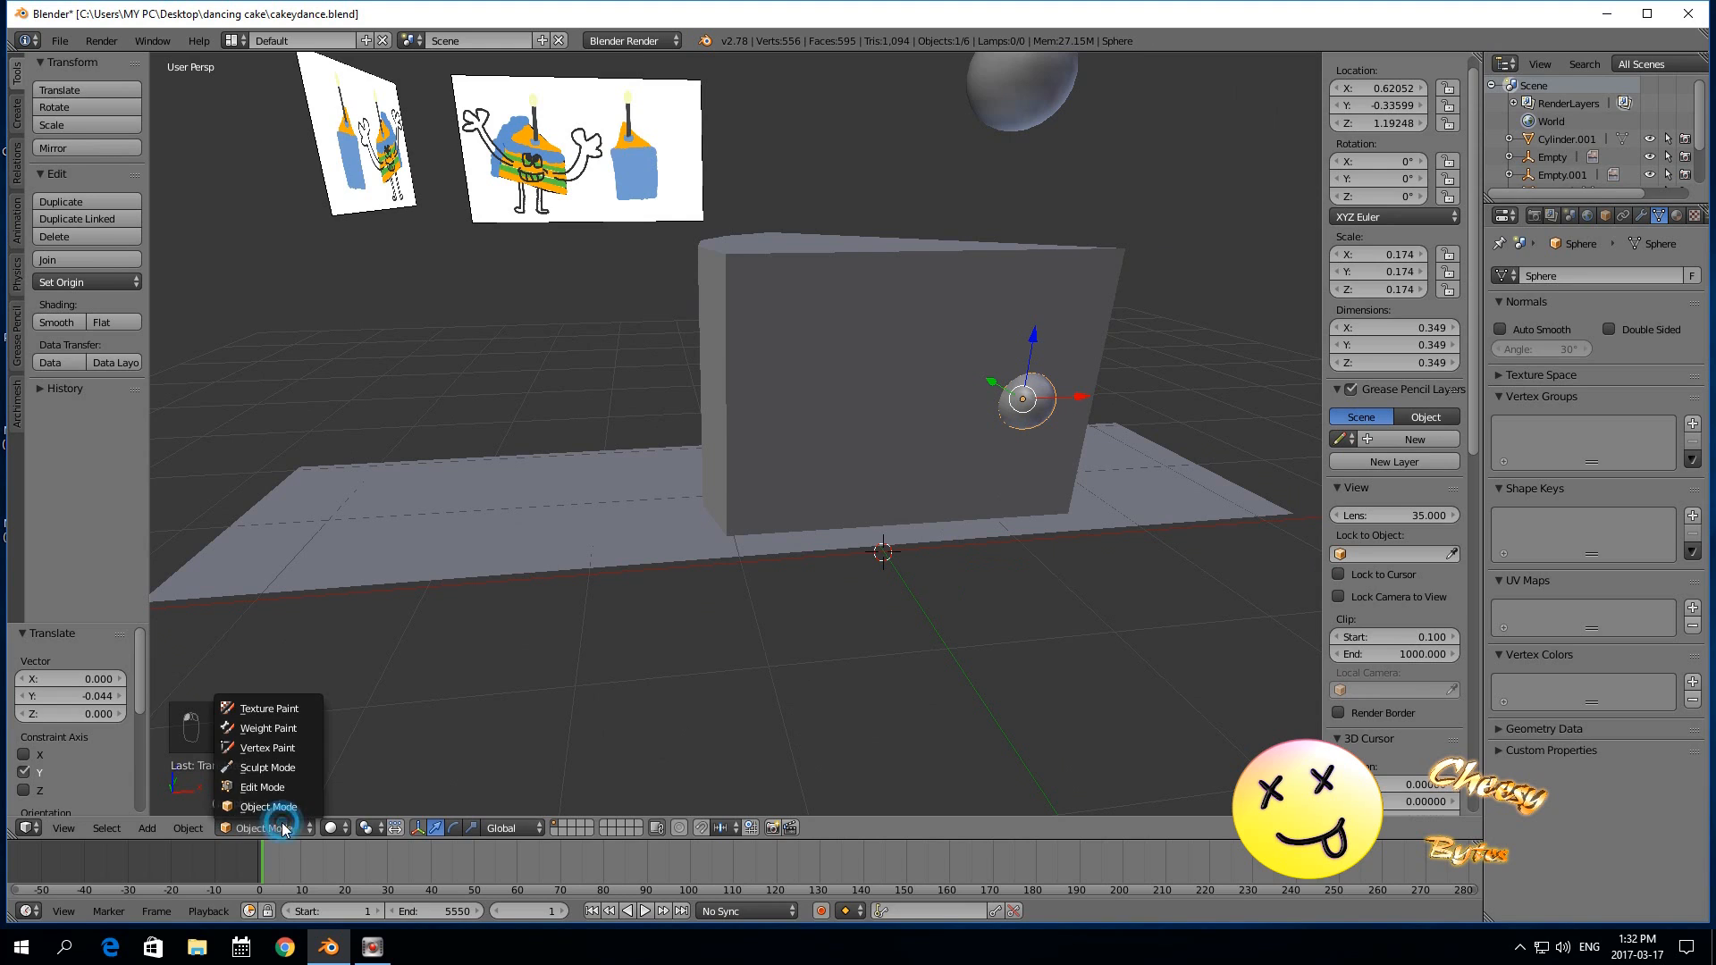
{"action": "left_click", "coordinate": [259, 784]}
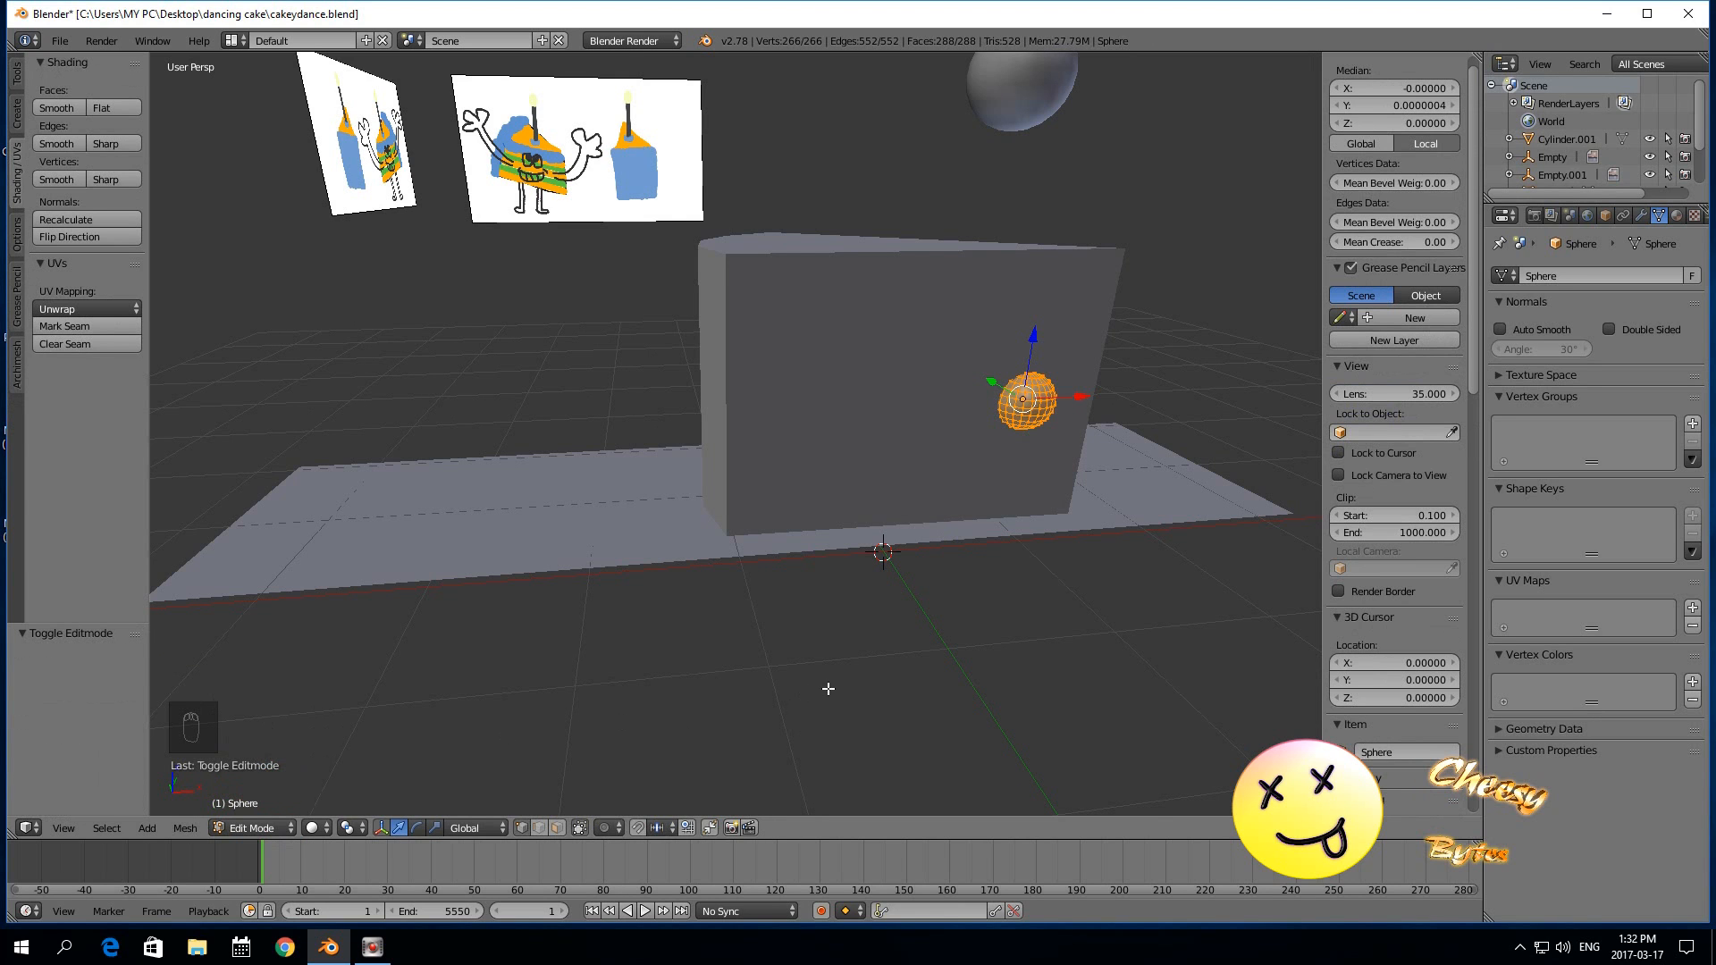
{"action": "key", "text": "r"}
{"action": "left_click", "coordinate": [827, 688]}
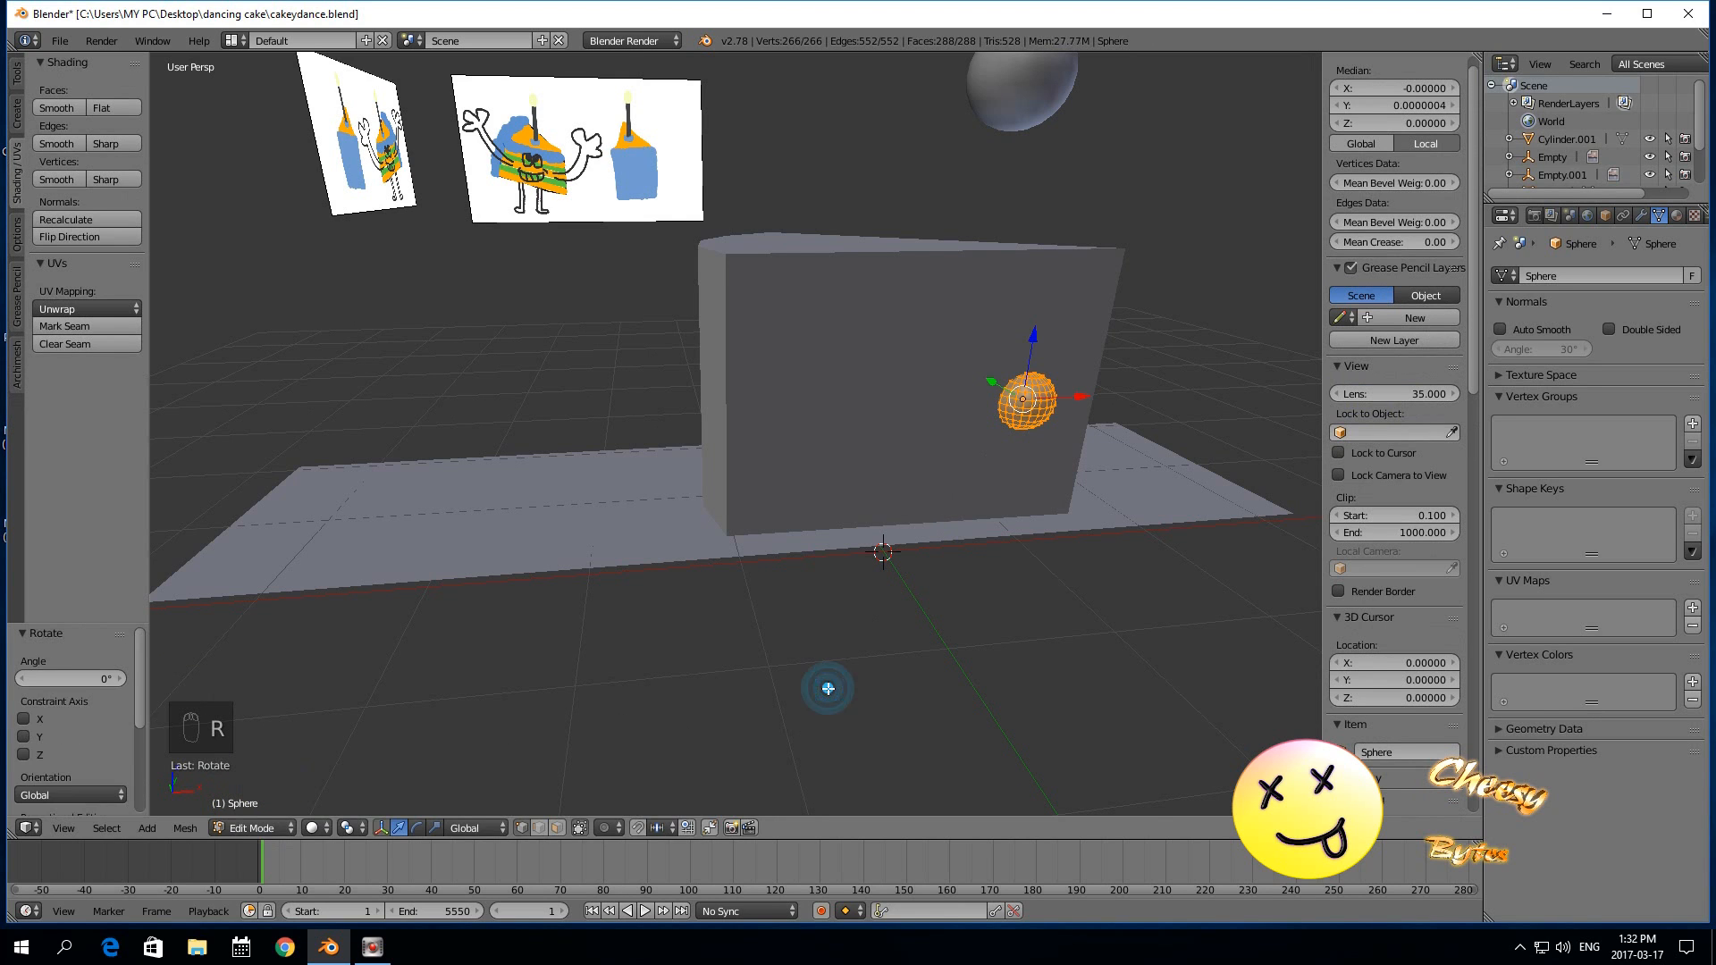
{"action": "type", "text": "rx90"}
{"action": "left_click", "coordinate": [827, 689]}
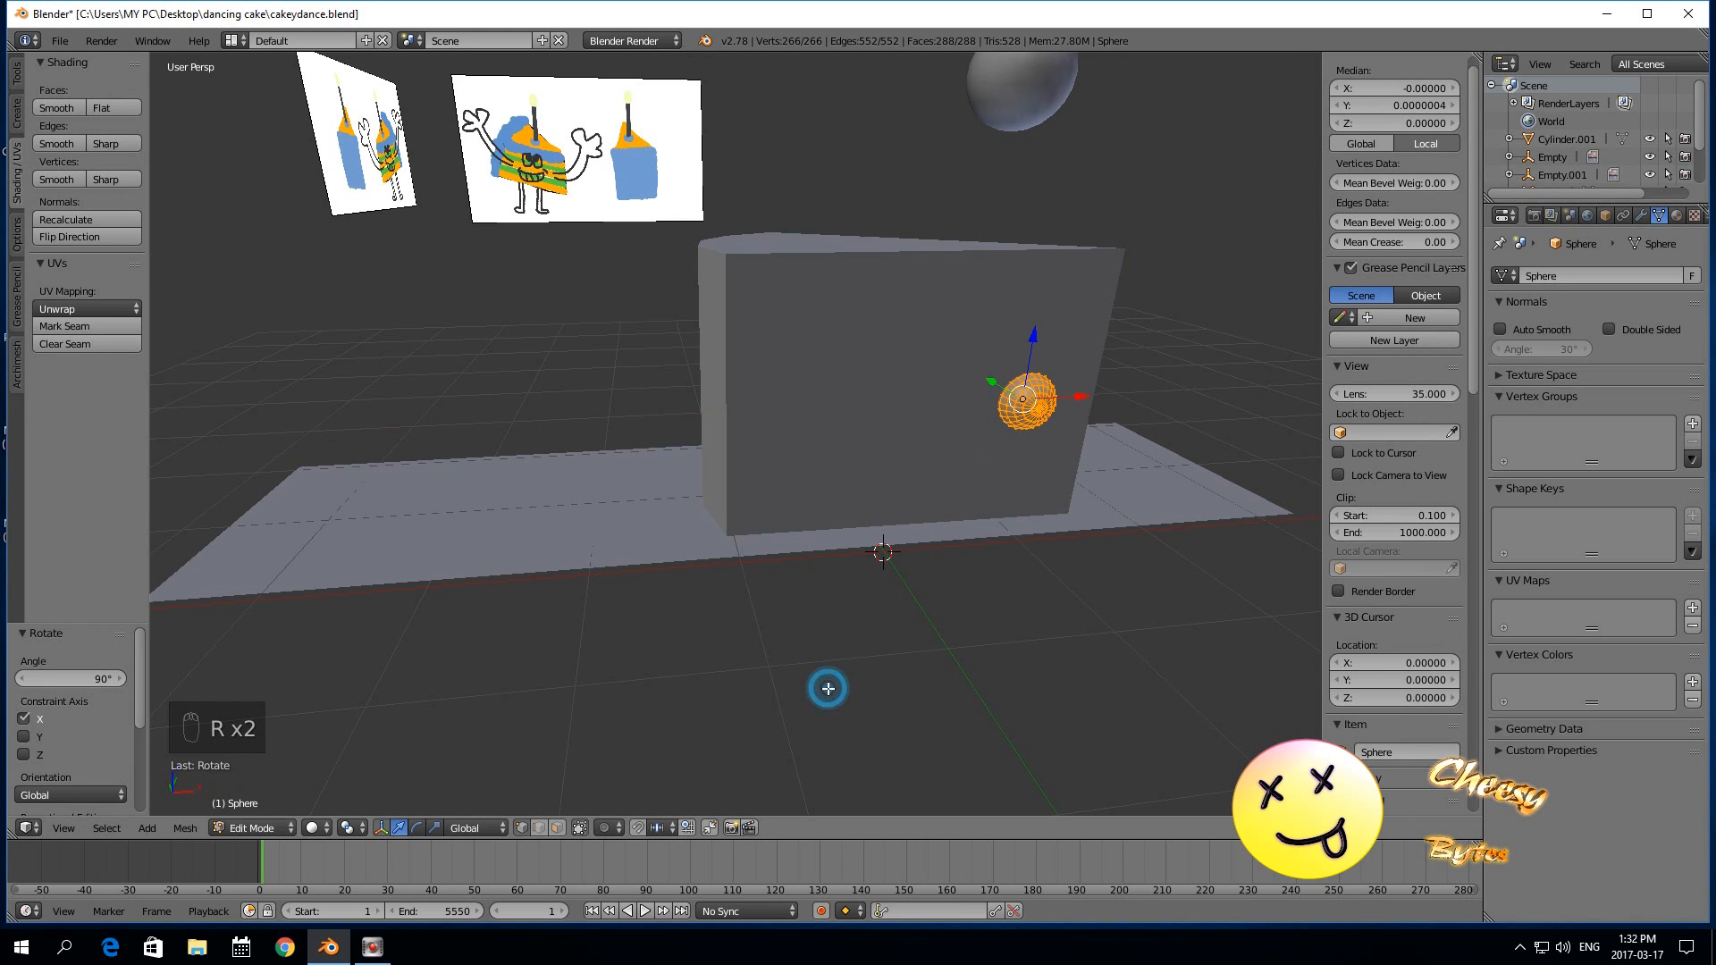
Switch to face selection, clear the selection, and isolate the small sphere in local view.
{"action": "middle_click_drag", "start_coordinate": [845, 645], "coordinate": [751, 647]}
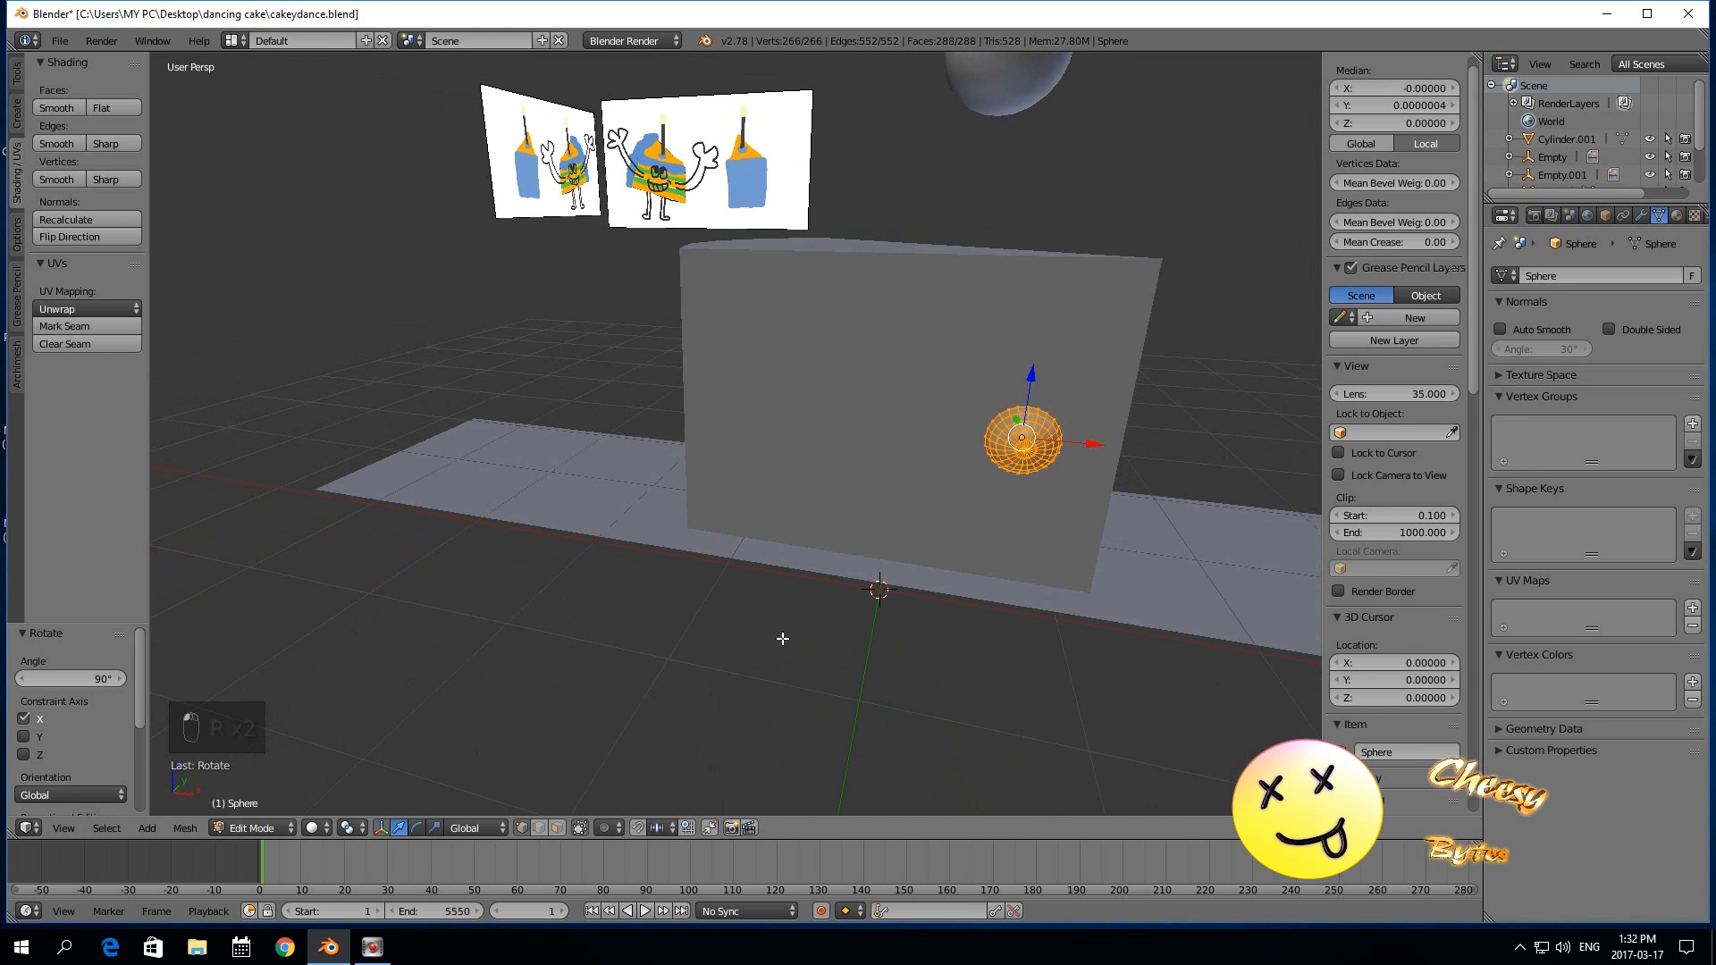
{"action": "scroll", "coordinate": [753, 649], "scroll_direction": "up", "scroll_amount": 3}
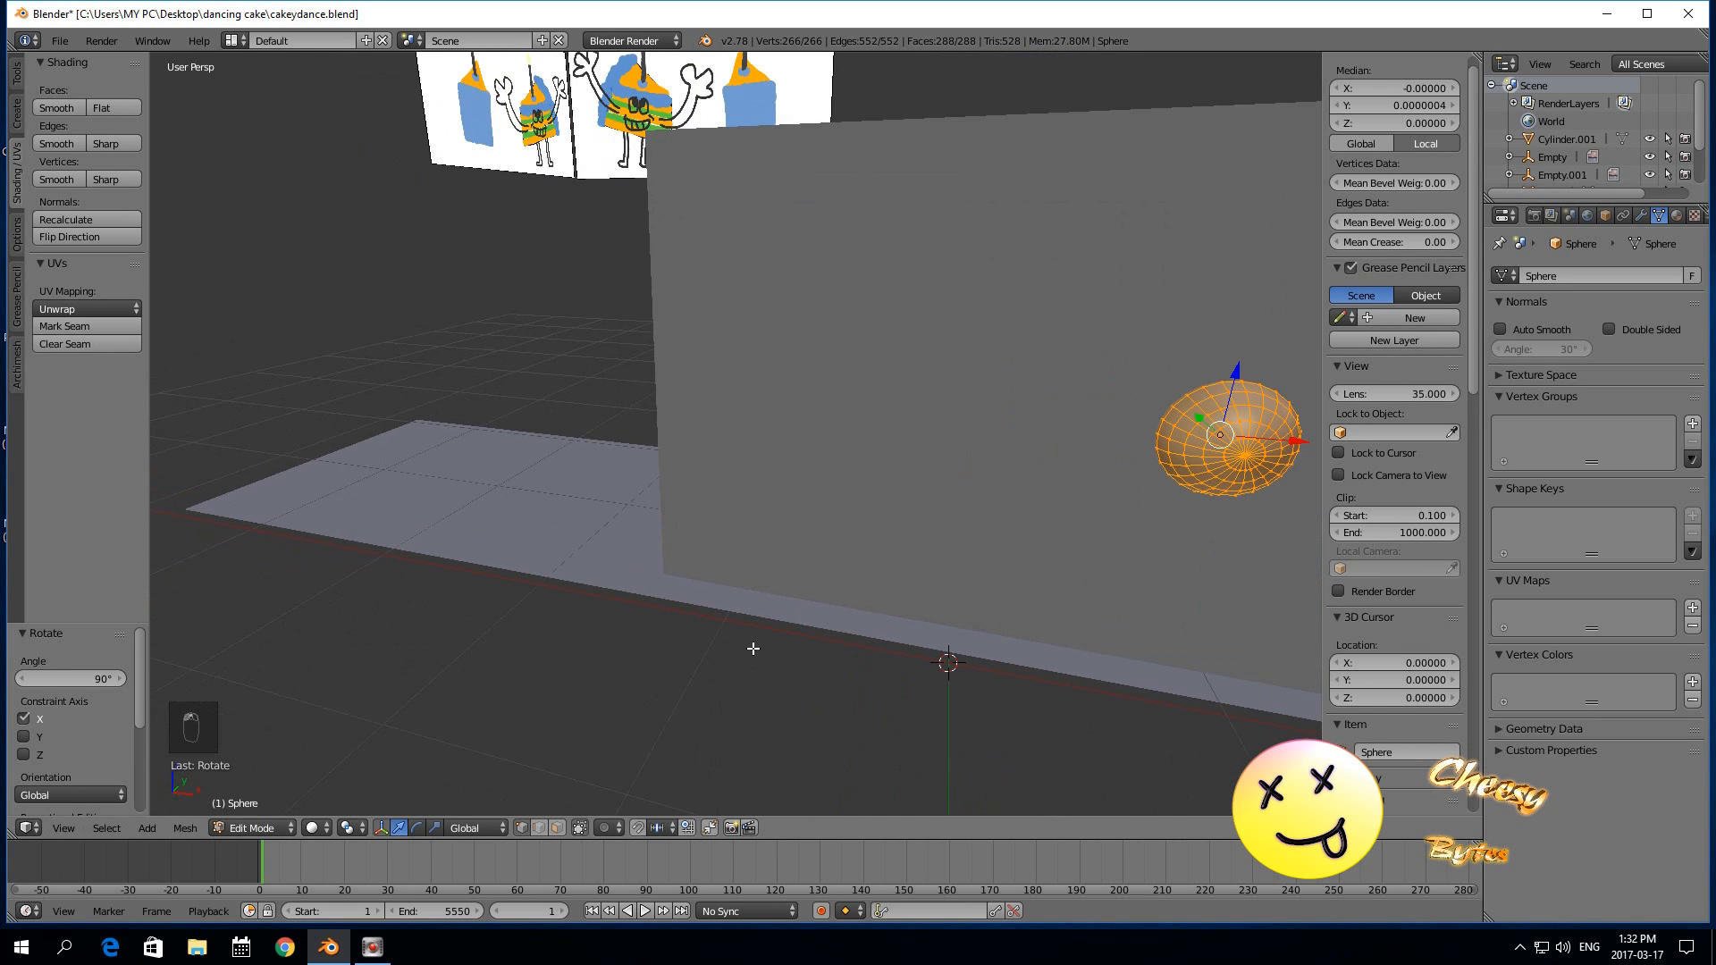
{"action": "left_click", "coordinate": [556, 828]}
{"action": "key", "text": "a"}
{"action": "left_click", "coordinate": [62, 830]}
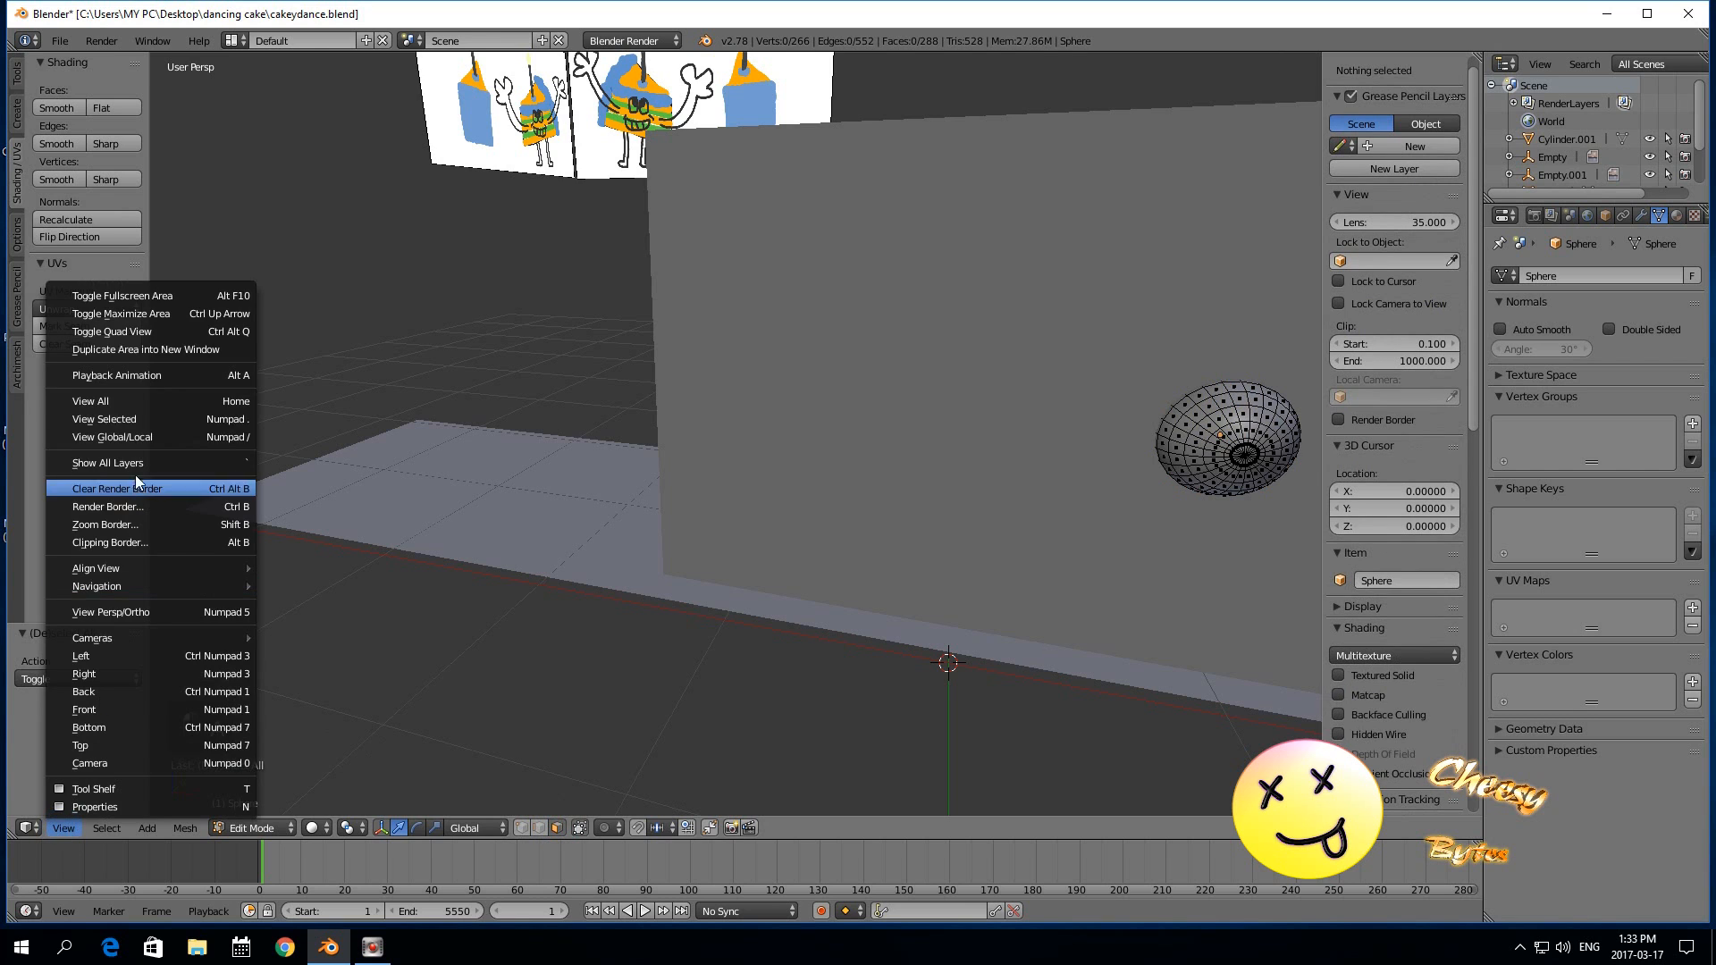
{"action": "left_click", "coordinate": [133, 436]}
Select the full cap of triangular faces around the sphere's front pole.
{"action": "right_click", "coordinate": [628, 494]}
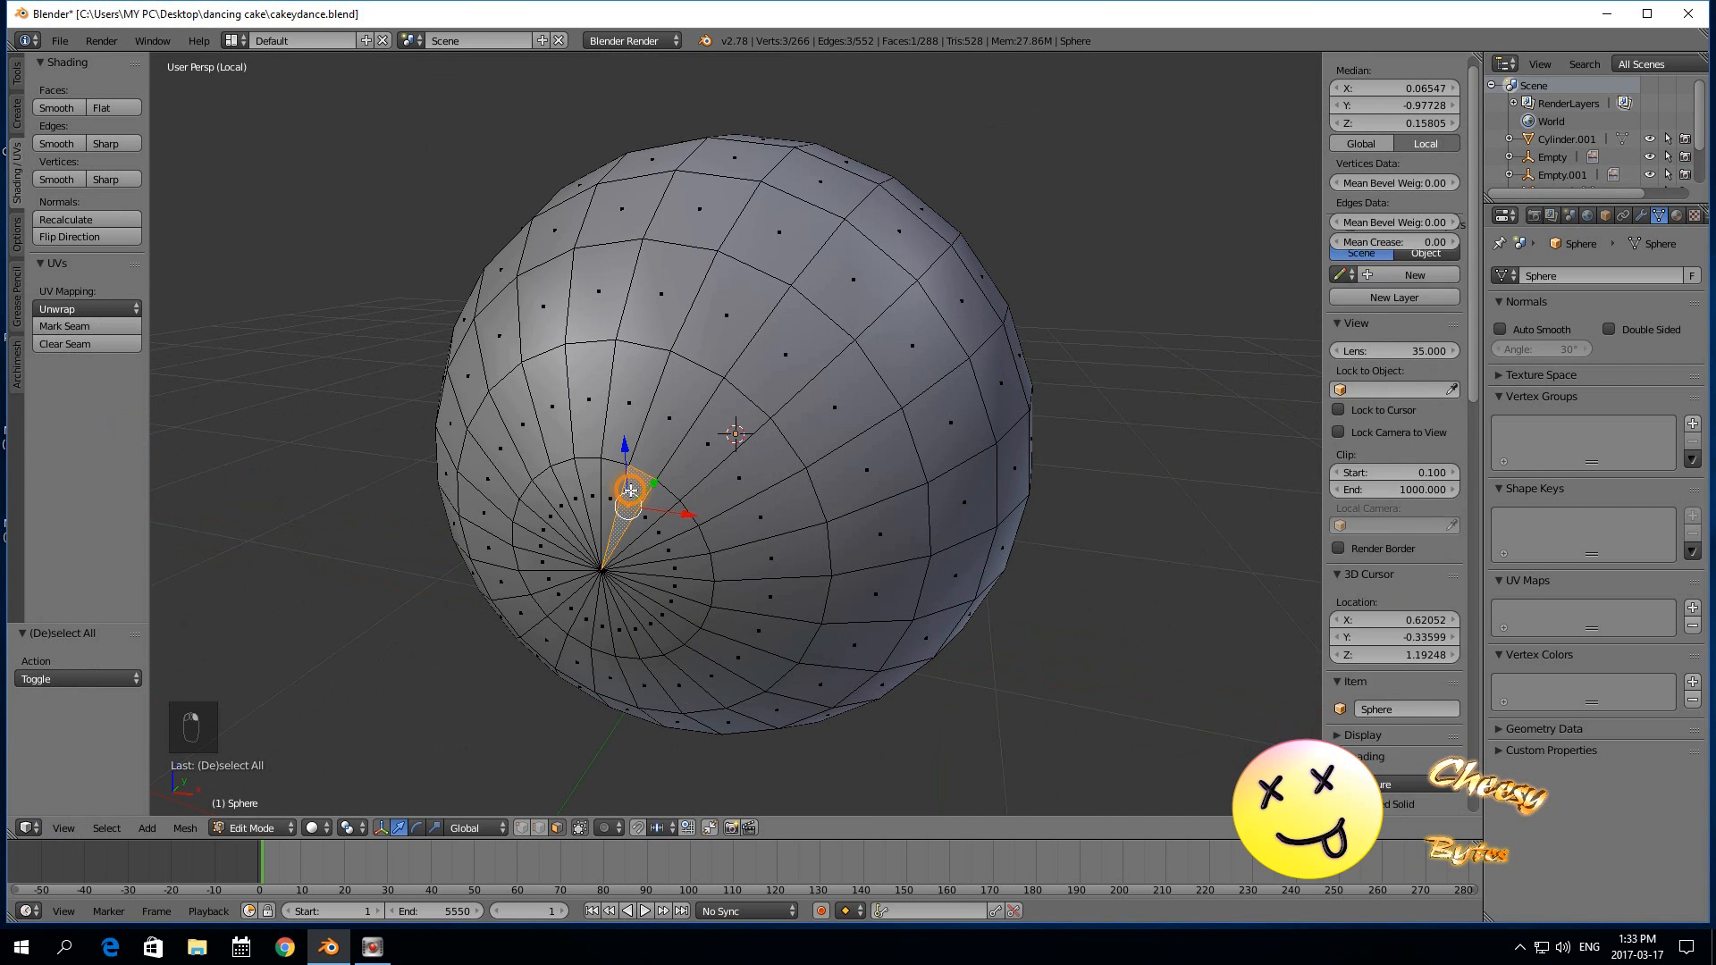
{"action": "middle_click_drag", "start_coordinate": [375, 632], "coordinate": [424, 613]}
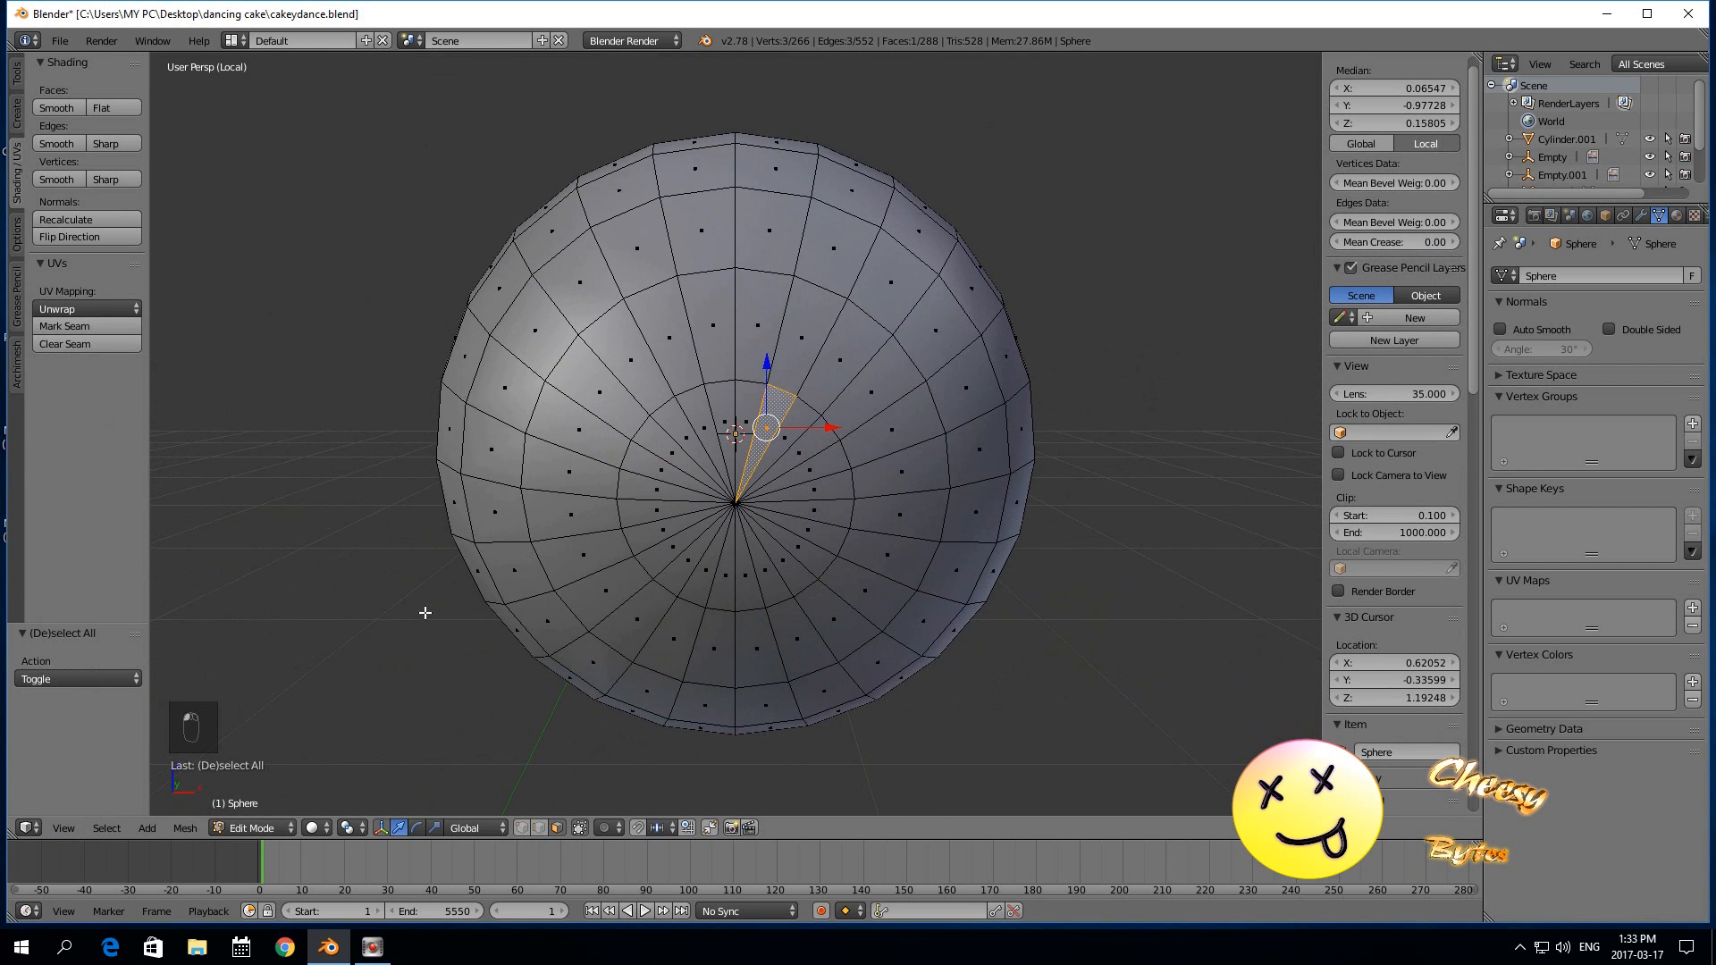
{"action": "key", "text": "b"}
{"action": "left_click_drag", "start_coordinate": [767, 421], "coordinate": [689, 577]}
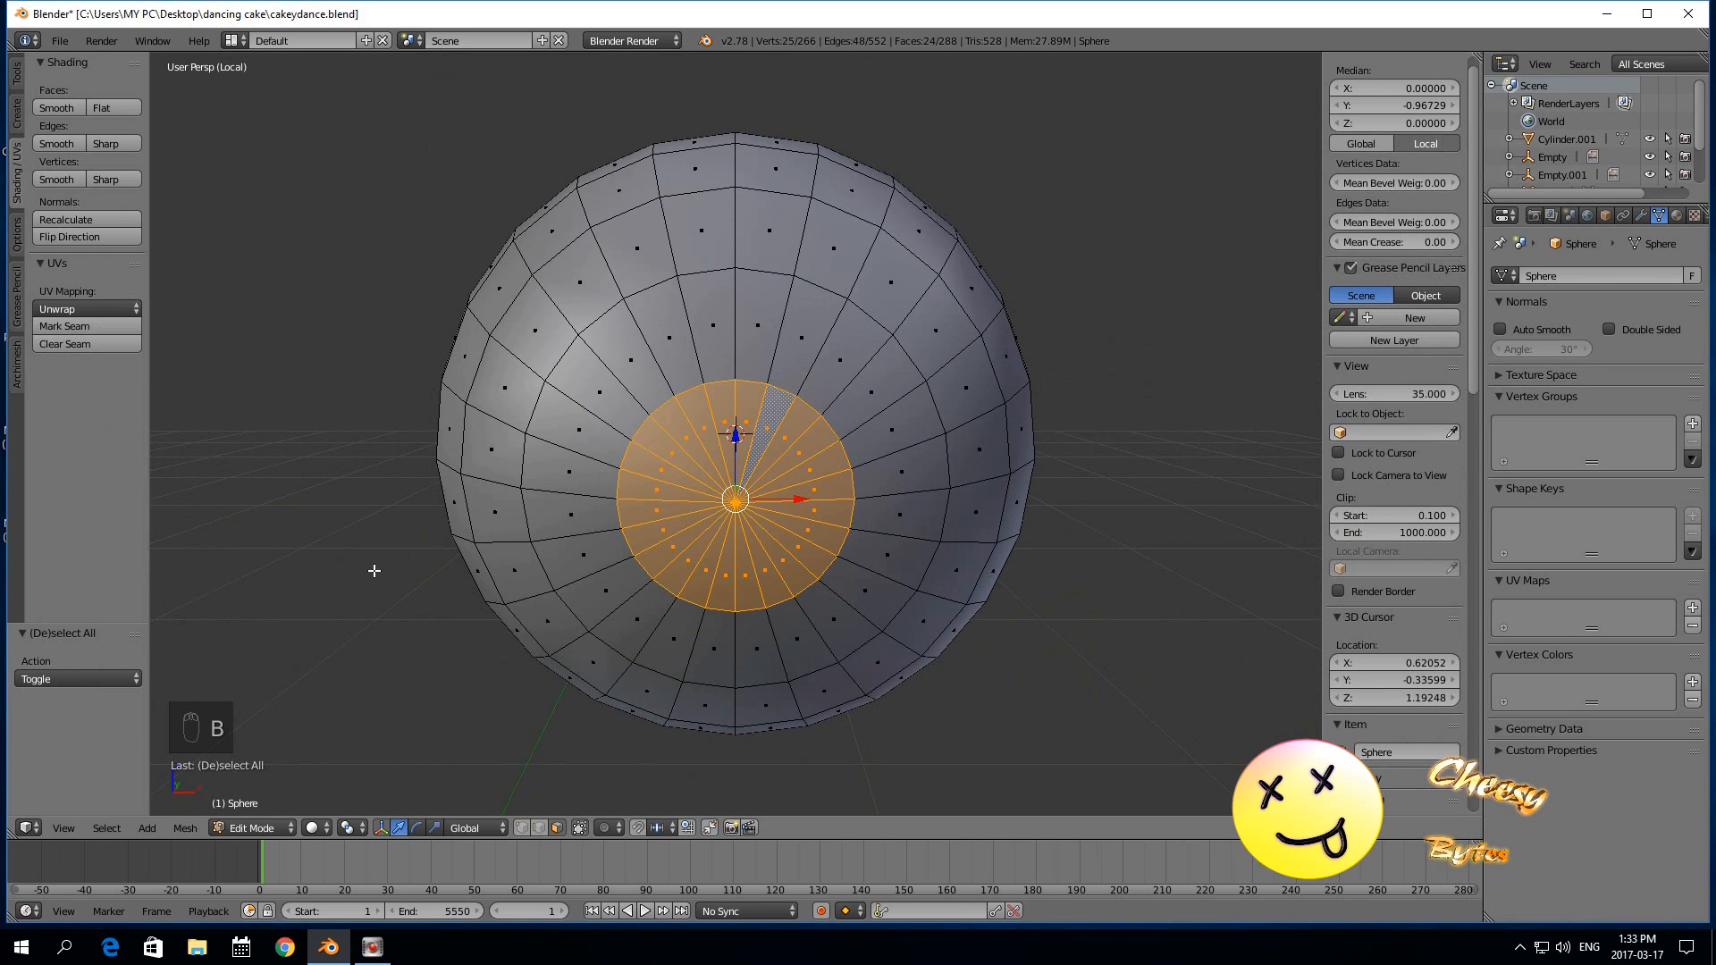
{"action": "key", "text": "x"}
{"action": "left_click", "coordinate": [374, 576]}
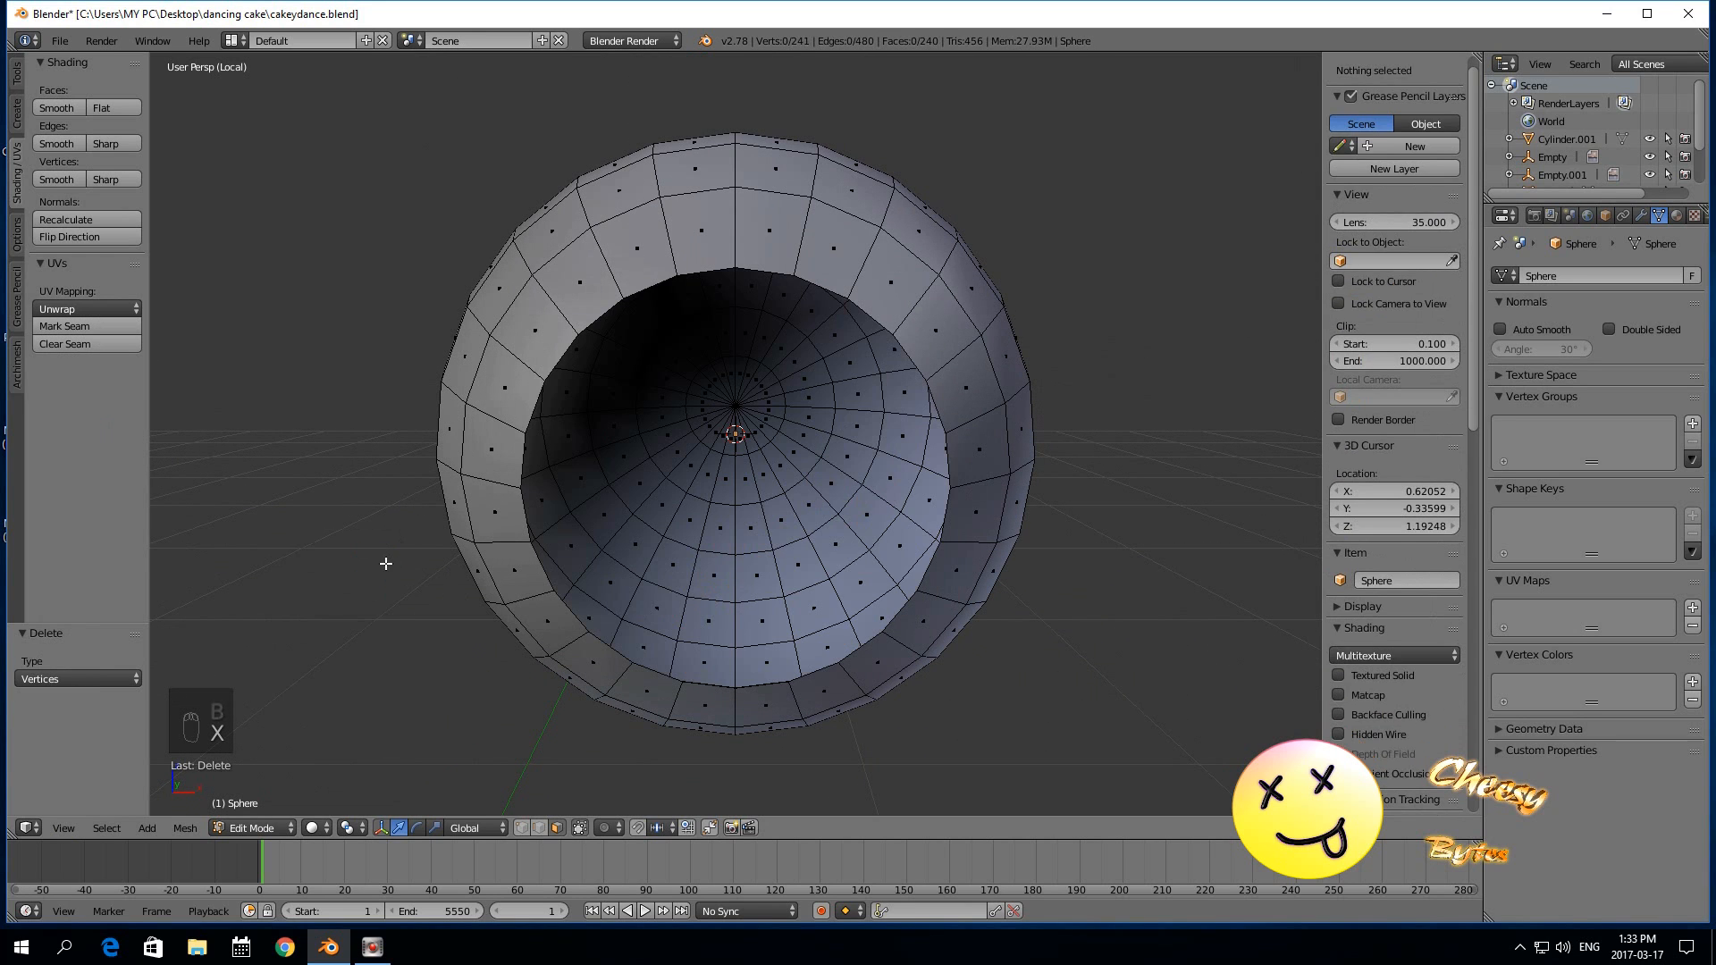
{"action": "key", "text": "ctrl+z"}
Delete the selected pole cap as faces, keeping the surrounding ring.
{"action": "key", "text": "x"}
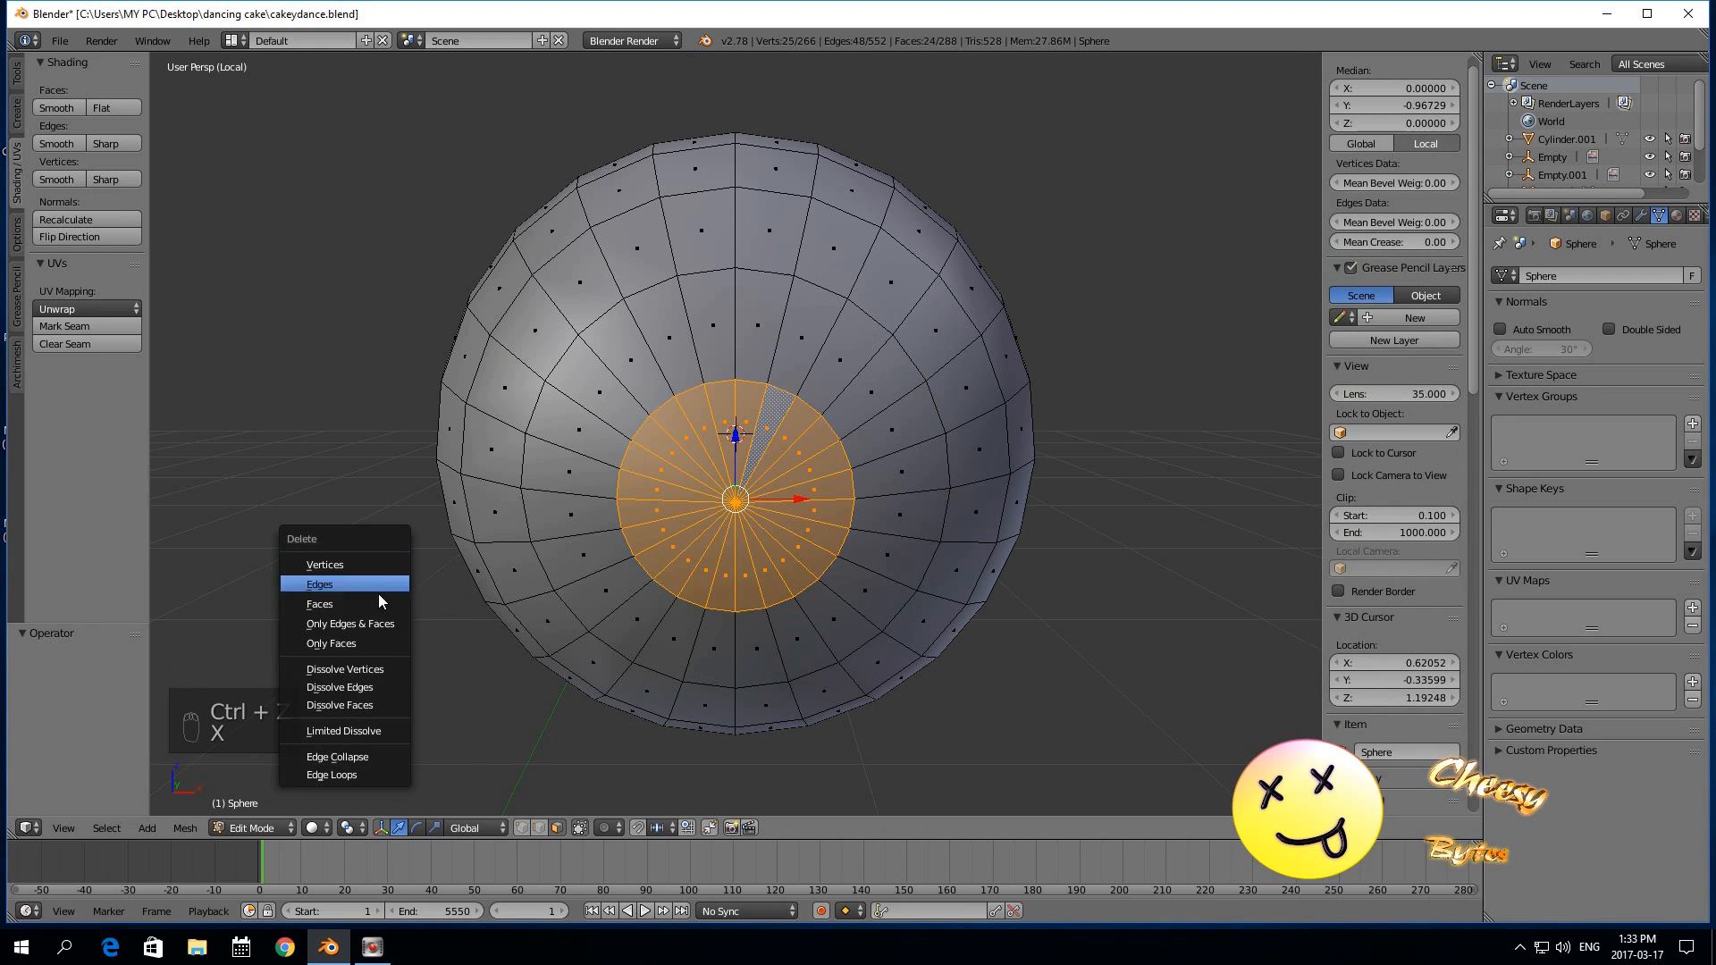
{"action": "left_click", "coordinate": [378, 592]}
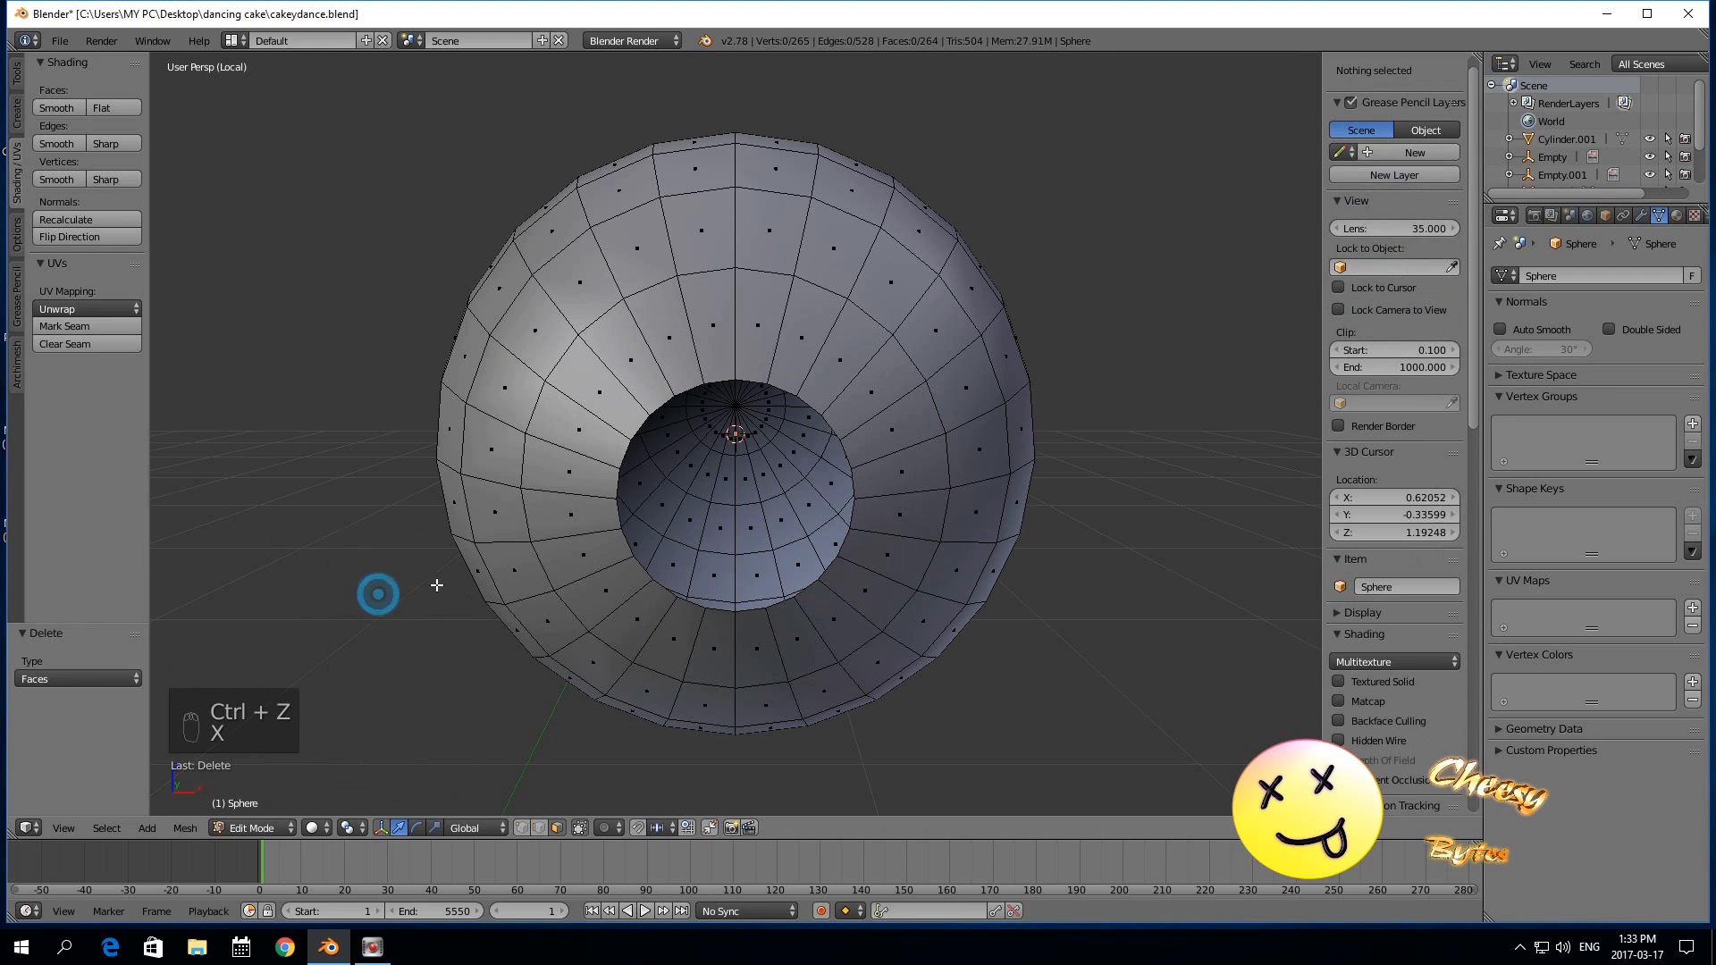
Select every vertex around the rim of the sphere's front opening in vertex selection mode.
{"action": "right_click", "coordinate": [655, 585]}
{"action": "right_click", "coordinate": [656, 583], "text": "shift"}
{"action": "right_click", "coordinate": [622, 530], "text": "shift"}
{"action": "right_click", "coordinate": [611, 499], "text": "shift"}
{"action": "right_click", "coordinate": [615, 455], "text": "shift"}
{"action": "right_click", "coordinate": [633, 427], "text": "shift"}
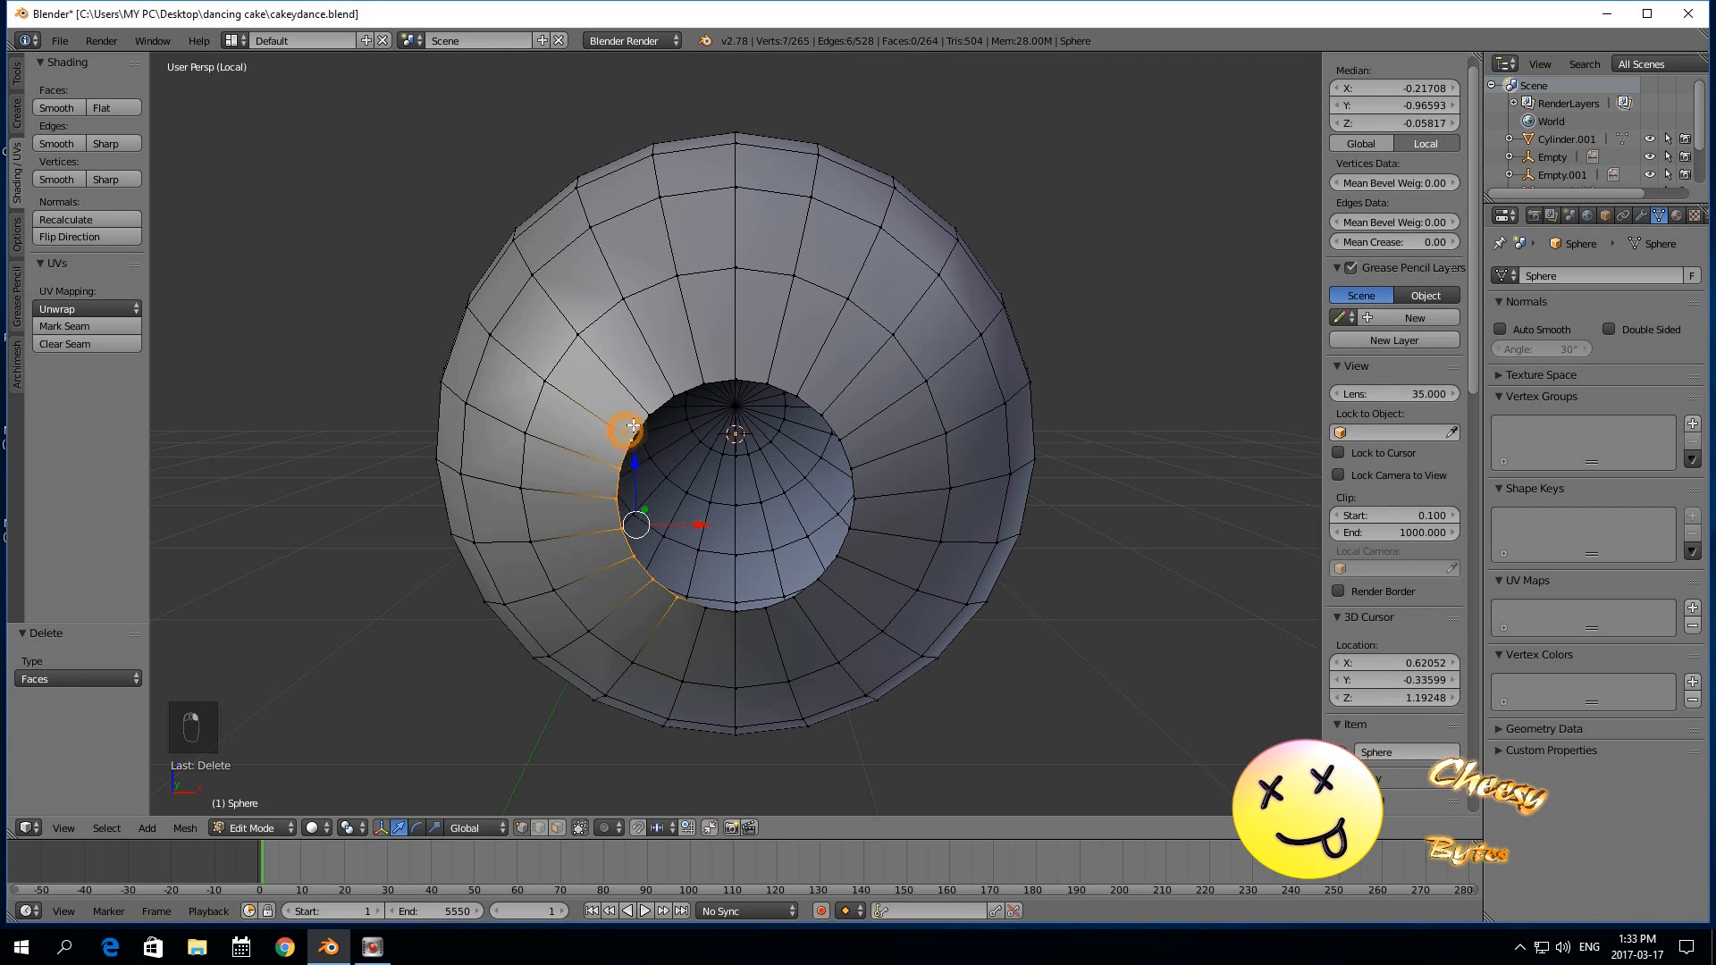
{"action": "right_click", "coordinate": [647, 413], "text": "shift"}
{"action": "right_click", "coordinate": [675, 390], "text": "shift"}
{"action": "right_click", "coordinate": [709, 366], "text": "shift"}
{"action": "right_click", "coordinate": [727, 373], "text": "shift"}
{"action": "right_click", "coordinate": [761, 377], "text": "shift"}
{"action": "right_click", "coordinate": [791, 399], "text": "shift"}
{"action": "right_click", "coordinate": [829, 409], "text": "shift"}
{"action": "right_click", "coordinate": [859, 444], "text": "shift"}
{"action": "right_click", "coordinate": [863, 460], "text": "shift"}
{"action": "right_click", "coordinate": [862, 490], "text": "shift"}
{"action": "right_click", "coordinate": [854, 525], "text": "shift"}
{"action": "right_click", "coordinate": [850, 555], "text": "shift"}
{"action": "right_click", "coordinate": [828, 586], "text": "shift"}
{"action": "right_click", "coordinate": [811, 603], "text": "shift"}
{"action": "right_click", "coordinate": [766, 605], "text": "shift"}
{"action": "right_click", "coordinate": [728, 614], "text": "shift"}
{"action": "right_click", "coordinate": [694, 605], "text": "shift"}
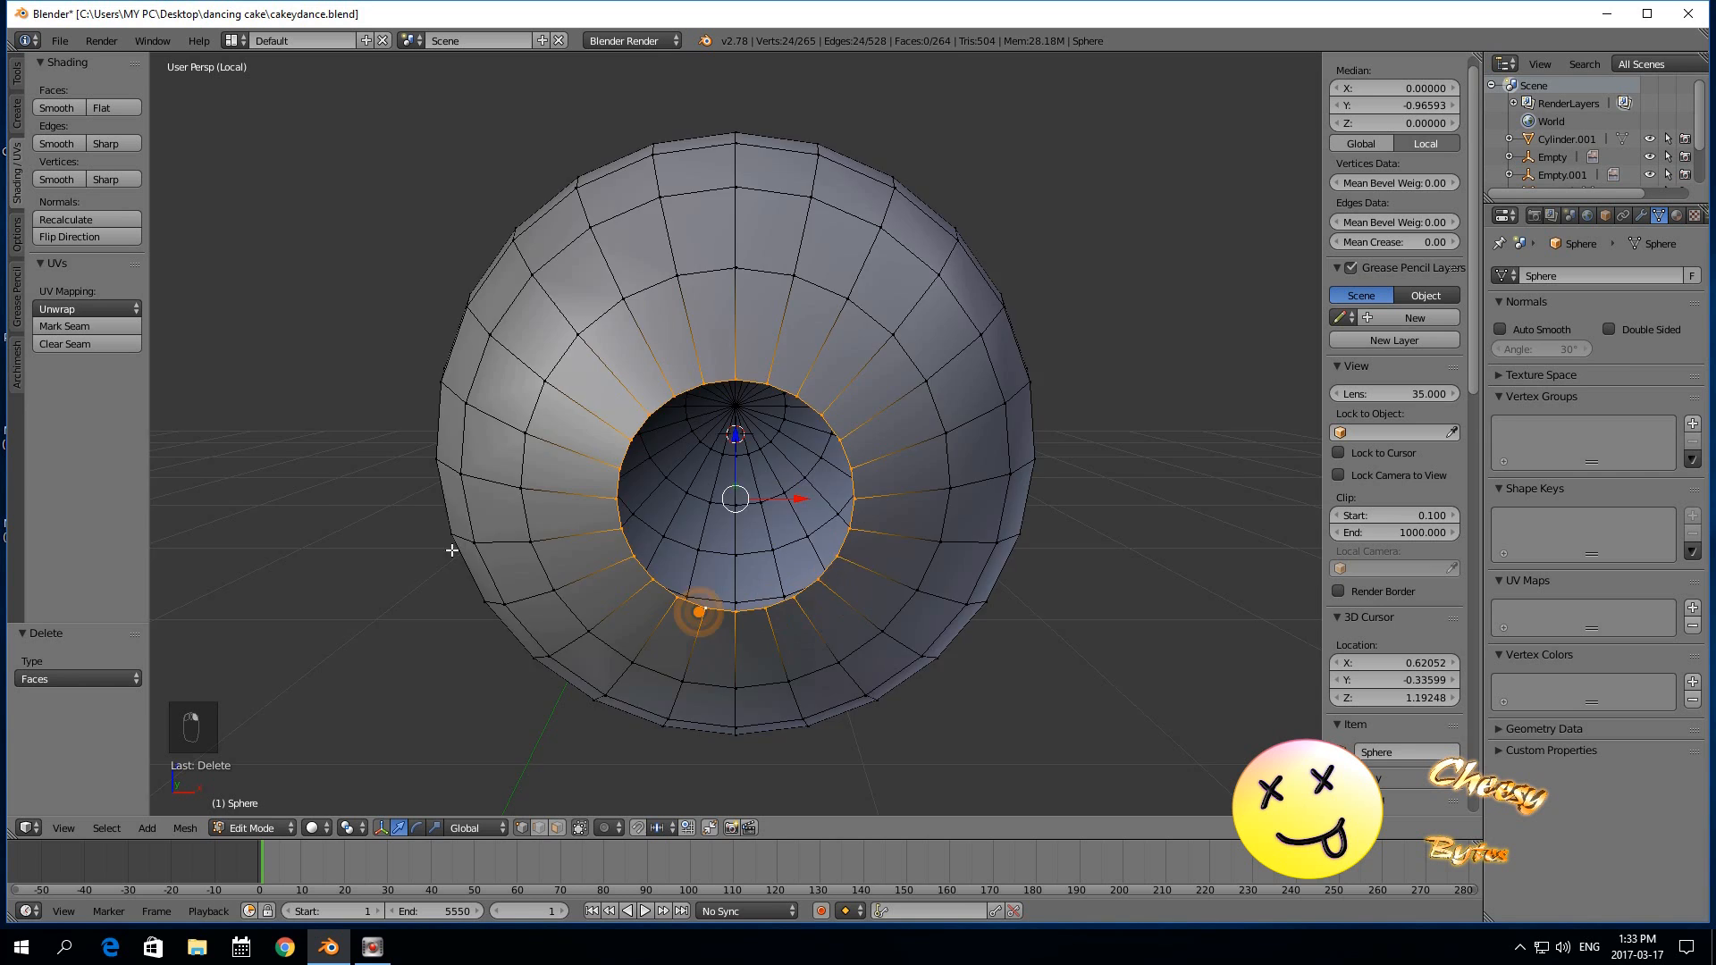
Enlarge the sphere's front opening by scaling its selected rim vertices to about 1.525.
{"action": "right_click", "coordinate": [666, 590], "text": "shift"}
{"action": "scroll", "coordinate": [452, 548], "scroll_direction": "down", "scroll_amount": 5}
{"action": "scroll", "coordinate": [488, 576], "scroll_direction": "up", "scroll_amount": 2}
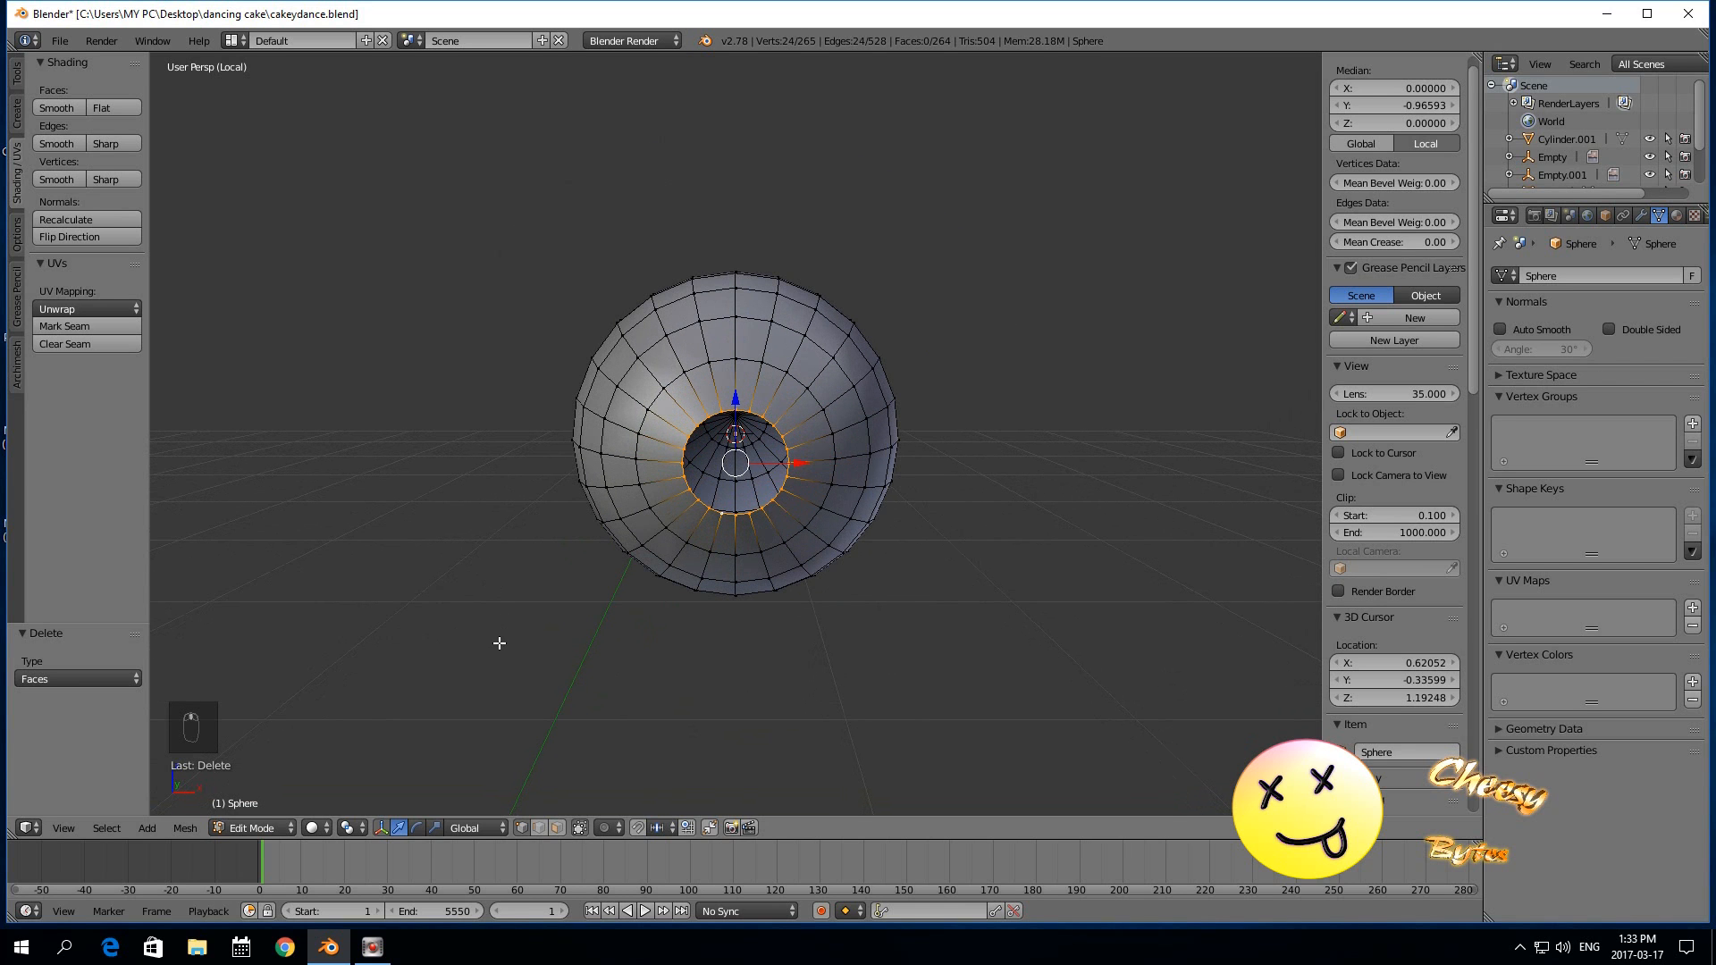
{"action": "key", "text": "s"}
{"action": "left_click", "coordinate": [364, 725]}
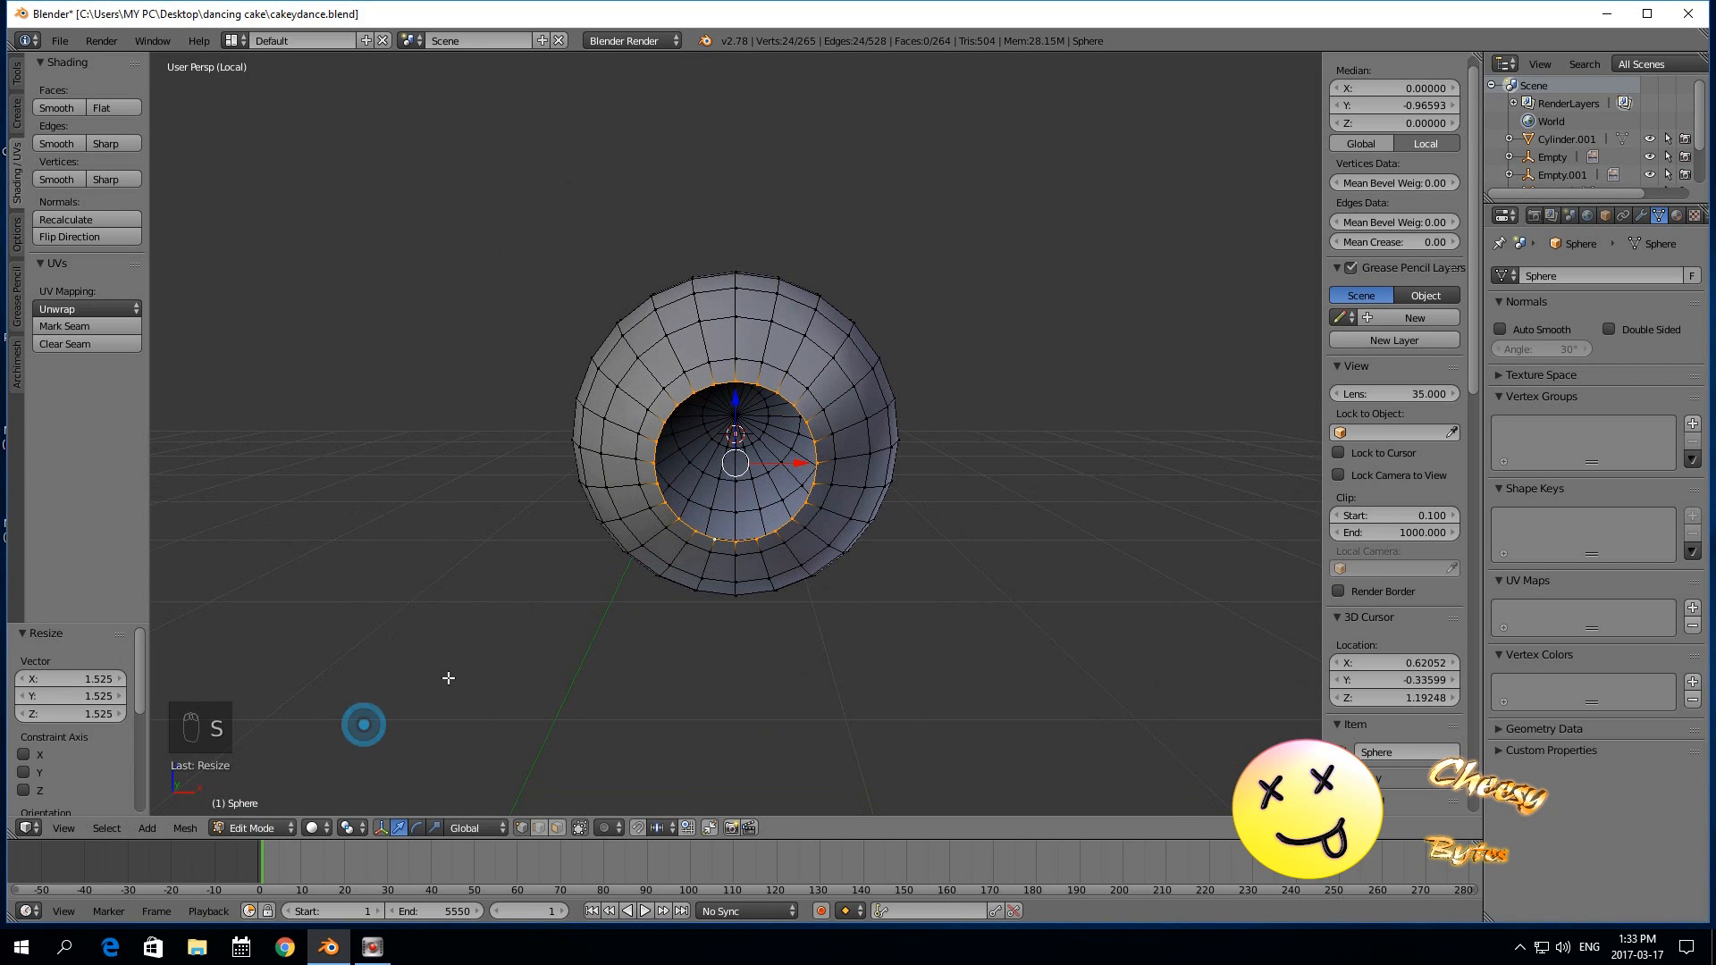
Extrude the opening's rim straight out along Y into a tube, and lengthen it by about 0.687 more.
{"action": "middle_click_drag", "start_coordinate": [457, 672], "coordinate": [793, 655]}
{"action": "key", "text": "e"}
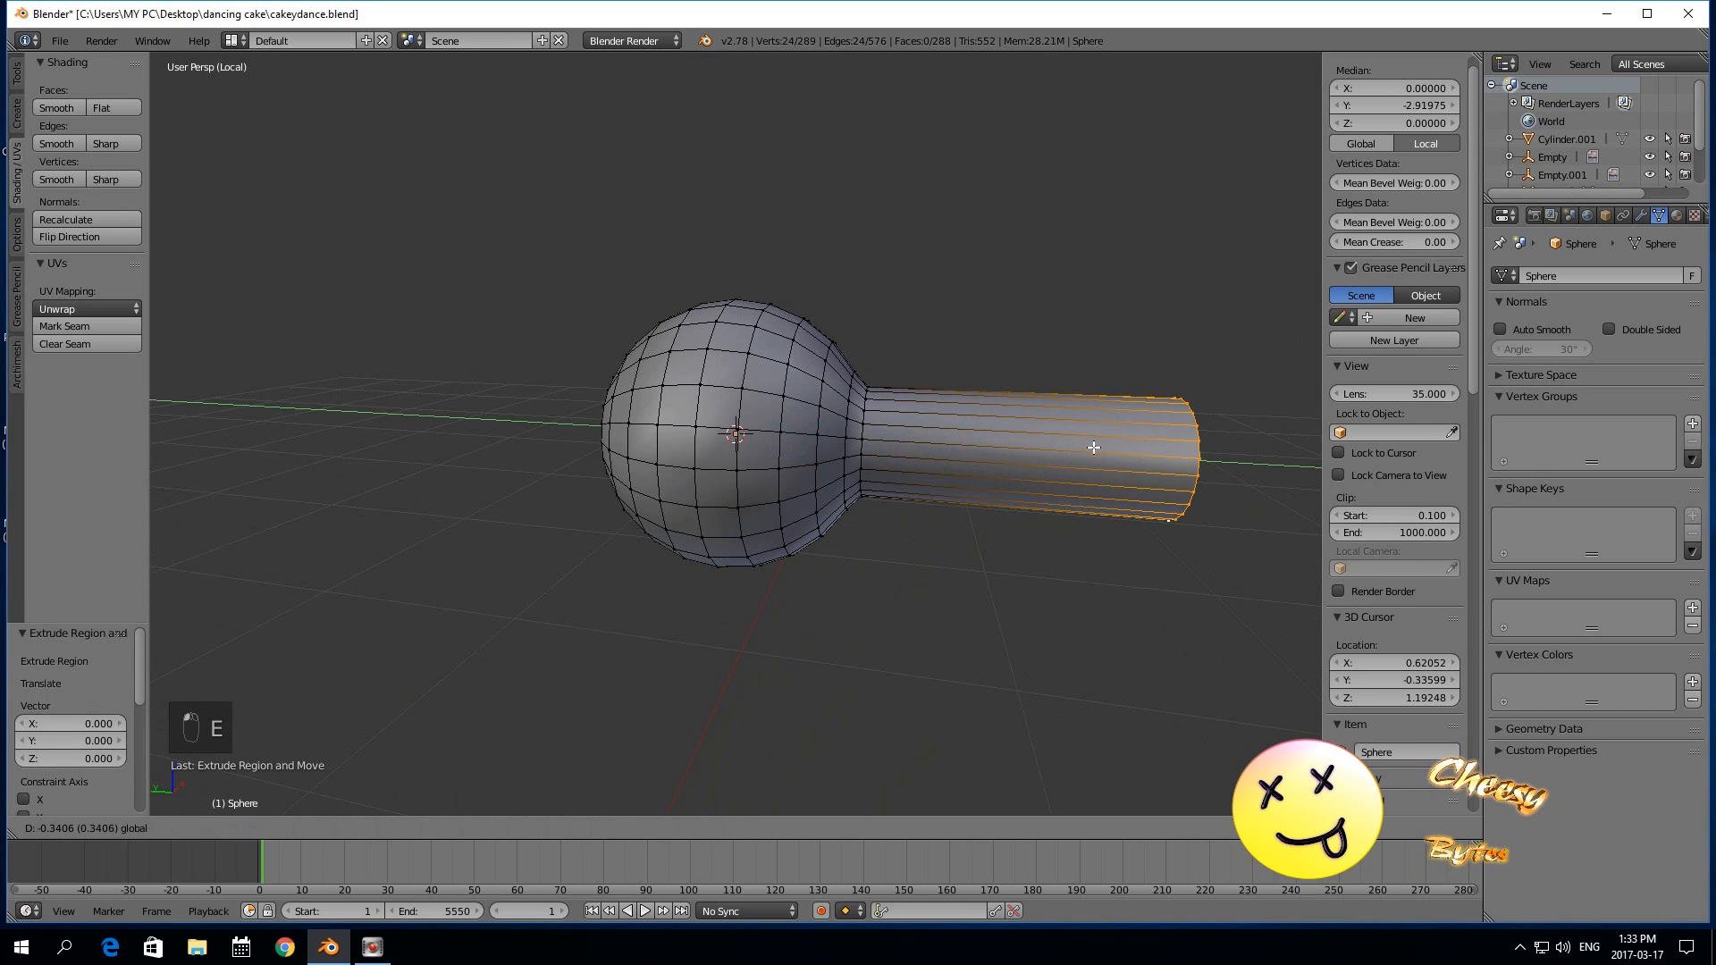
{"action": "left_click", "coordinate": [1091, 448]}
{"action": "scroll", "coordinate": [955, 485], "scroll_direction": "down", "scroll_amount": 5}
{"action": "left_click_drag", "start_coordinate": [830, 440], "coordinate": [969, 475]}
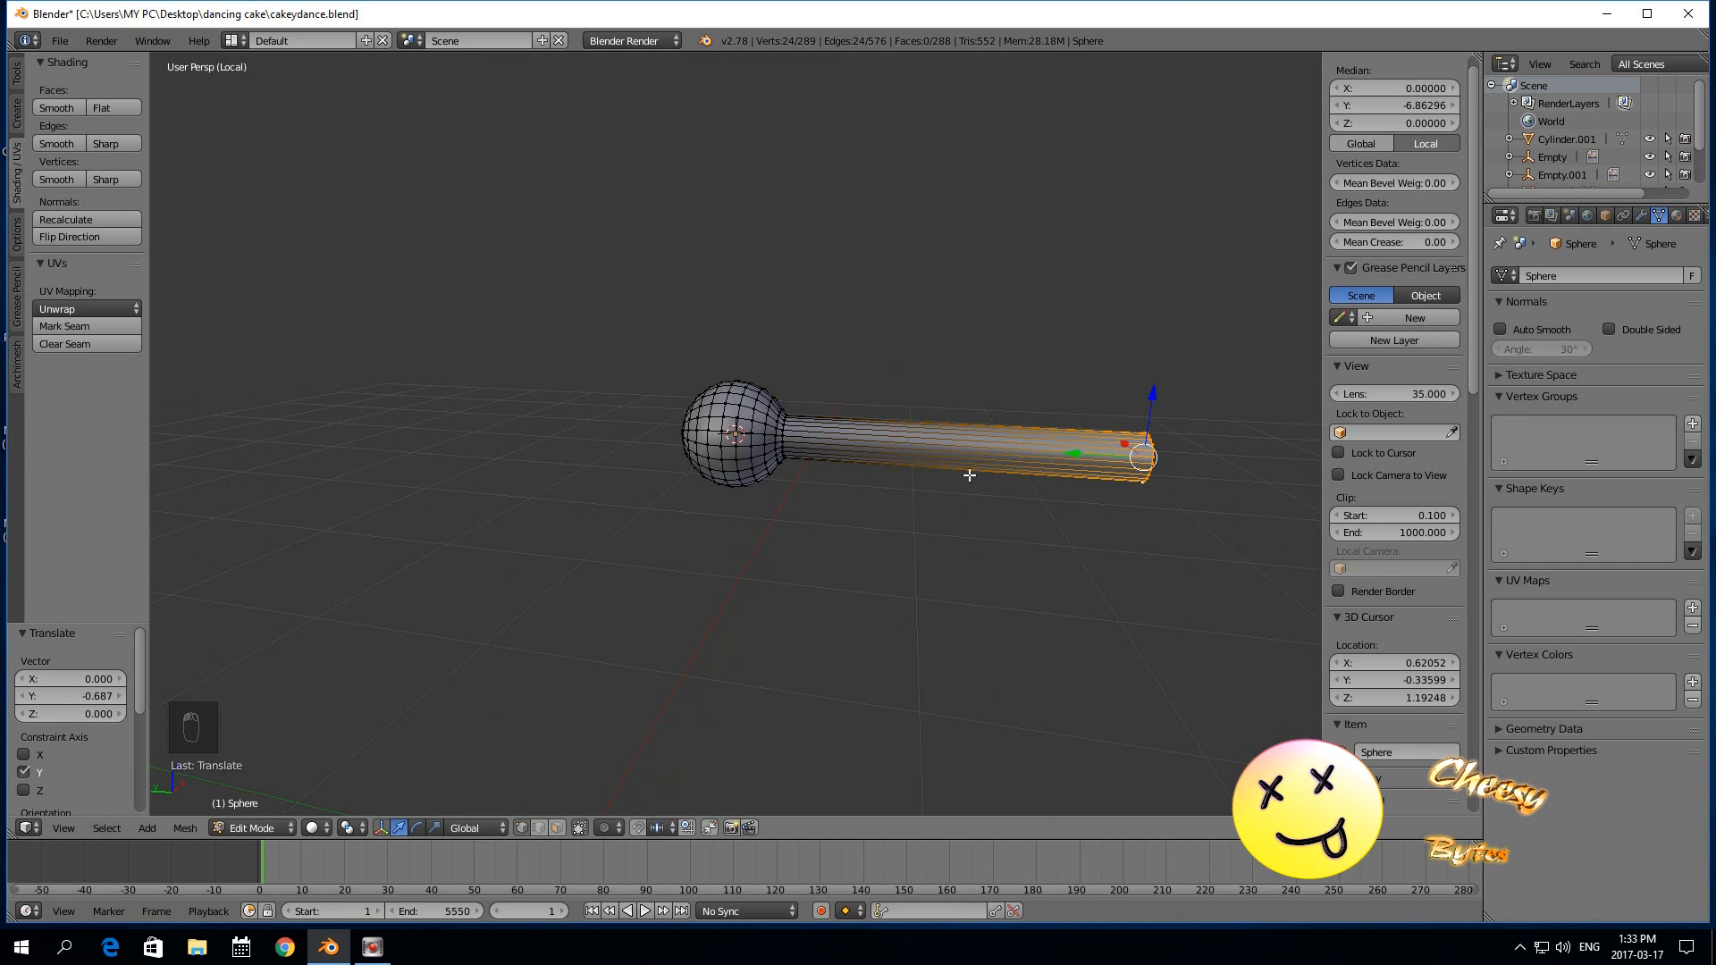
Leave local view and shorten the tube slightly by moving its end ring back along Y.
{"action": "left_click", "coordinate": [45, 827]}
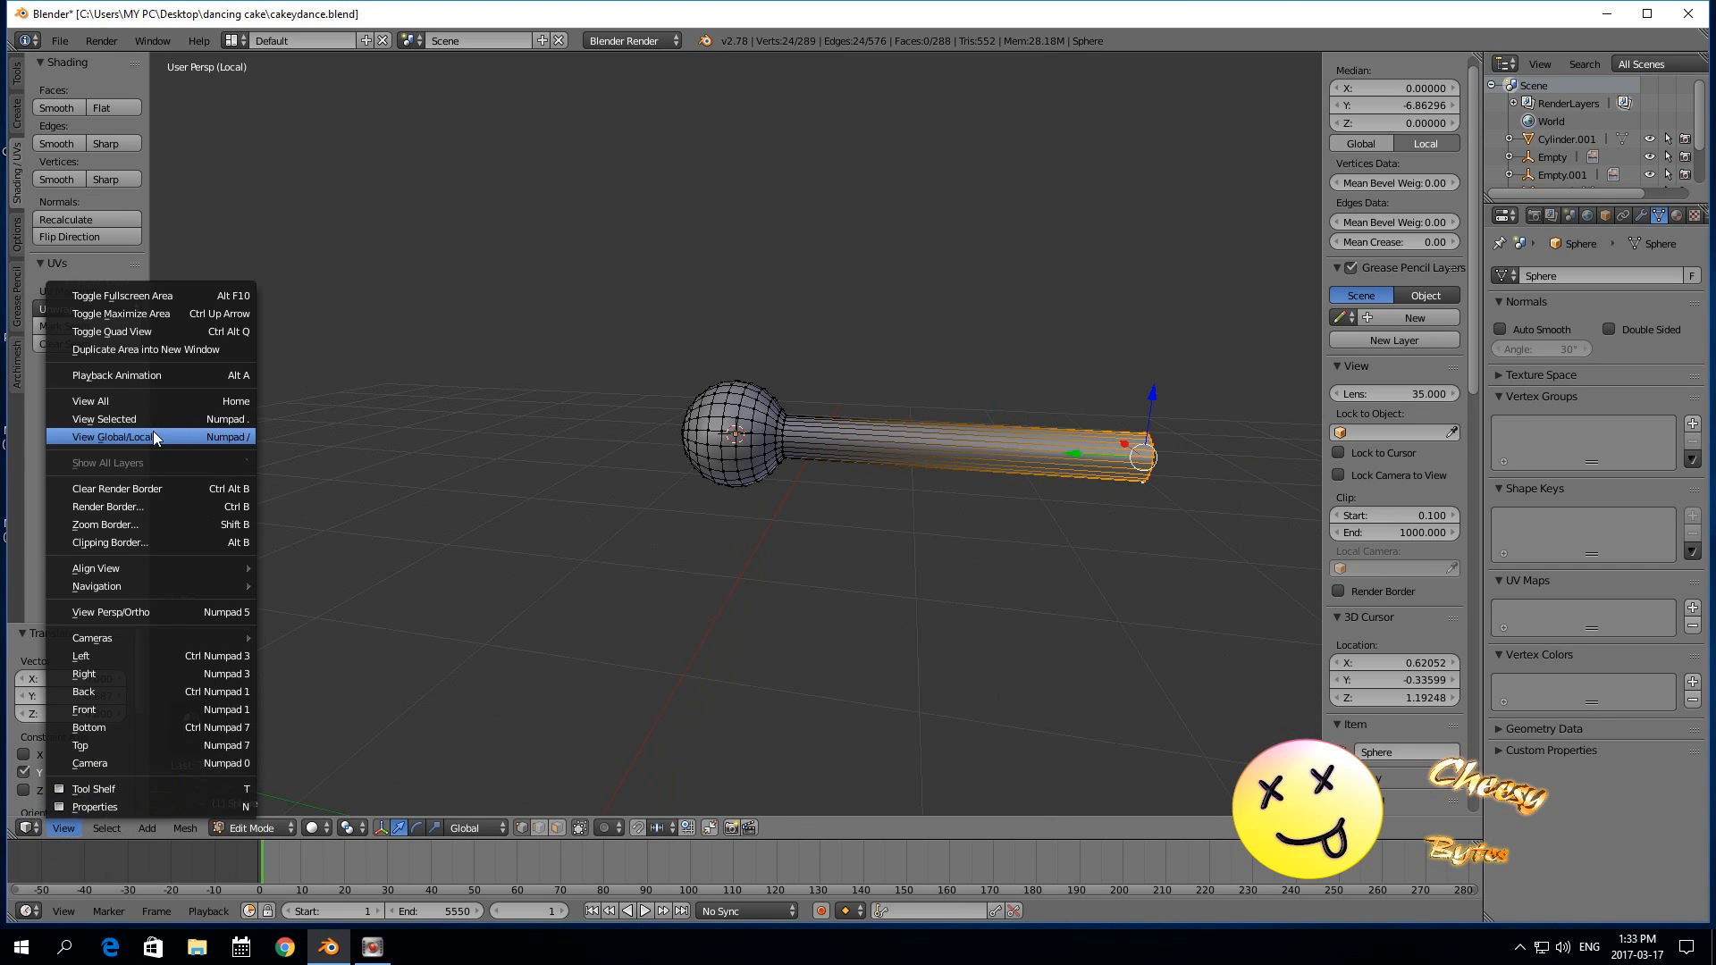
{"action": "left_click", "coordinate": [152, 431]}
{"action": "middle_click_drag", "start_coordinate": [582, 597], "coordinate": [636, 671]}
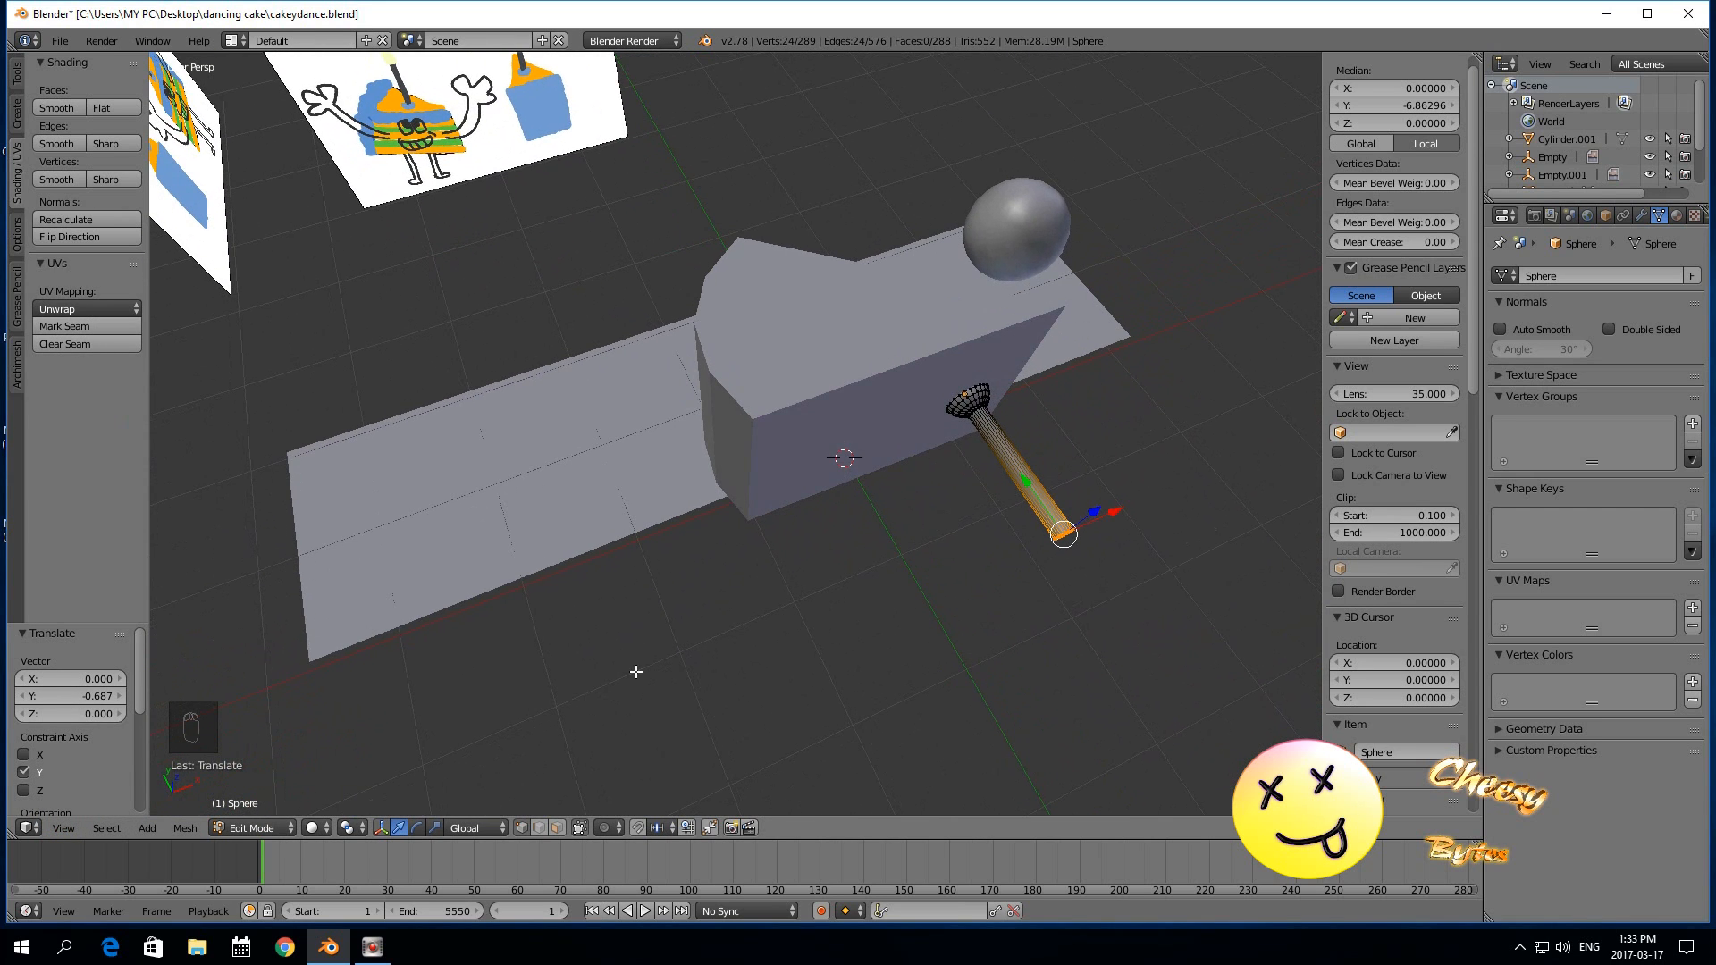
{"action": "mouse_move", "coordinate": [1027, 483]}
{"action": "left_mouse_down"}
{"action": "mouse_move", "coordinate": [1011, 453]}
{"action": "mouse_move", "coordinate": [1024, 474]}
{"action": "left_mouse_up"}
{"action": "middle_click_drag", "start_coordinate": [912, 582], "coordinate": [607, 616]}
Switch to object mode and rotate the sphere with its tube 90° about the global Z axis.
{"action": "left_click", "coordinate": [252, 828]}
{"action": "left_click", "coordinate": [255, 806]}
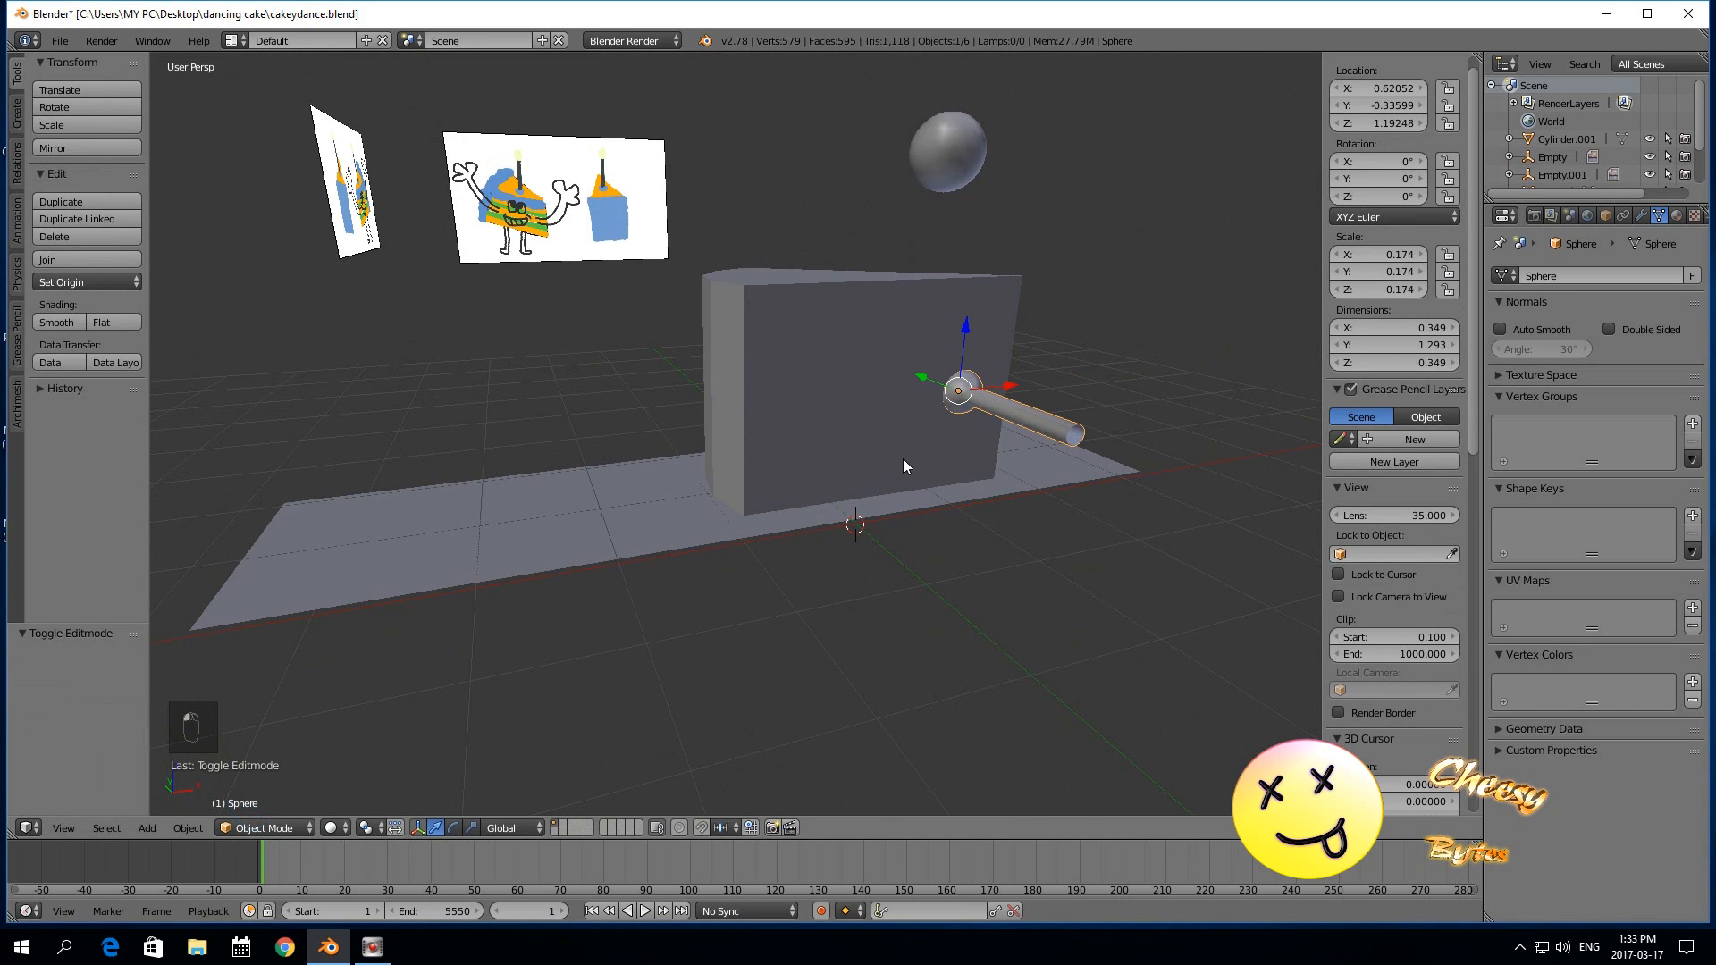
{"action": "key", "text": "r"}
{"action": "key", "text": "z"}
{"action": "key", "text": "9"}
{"action": "key", "text": "0"}
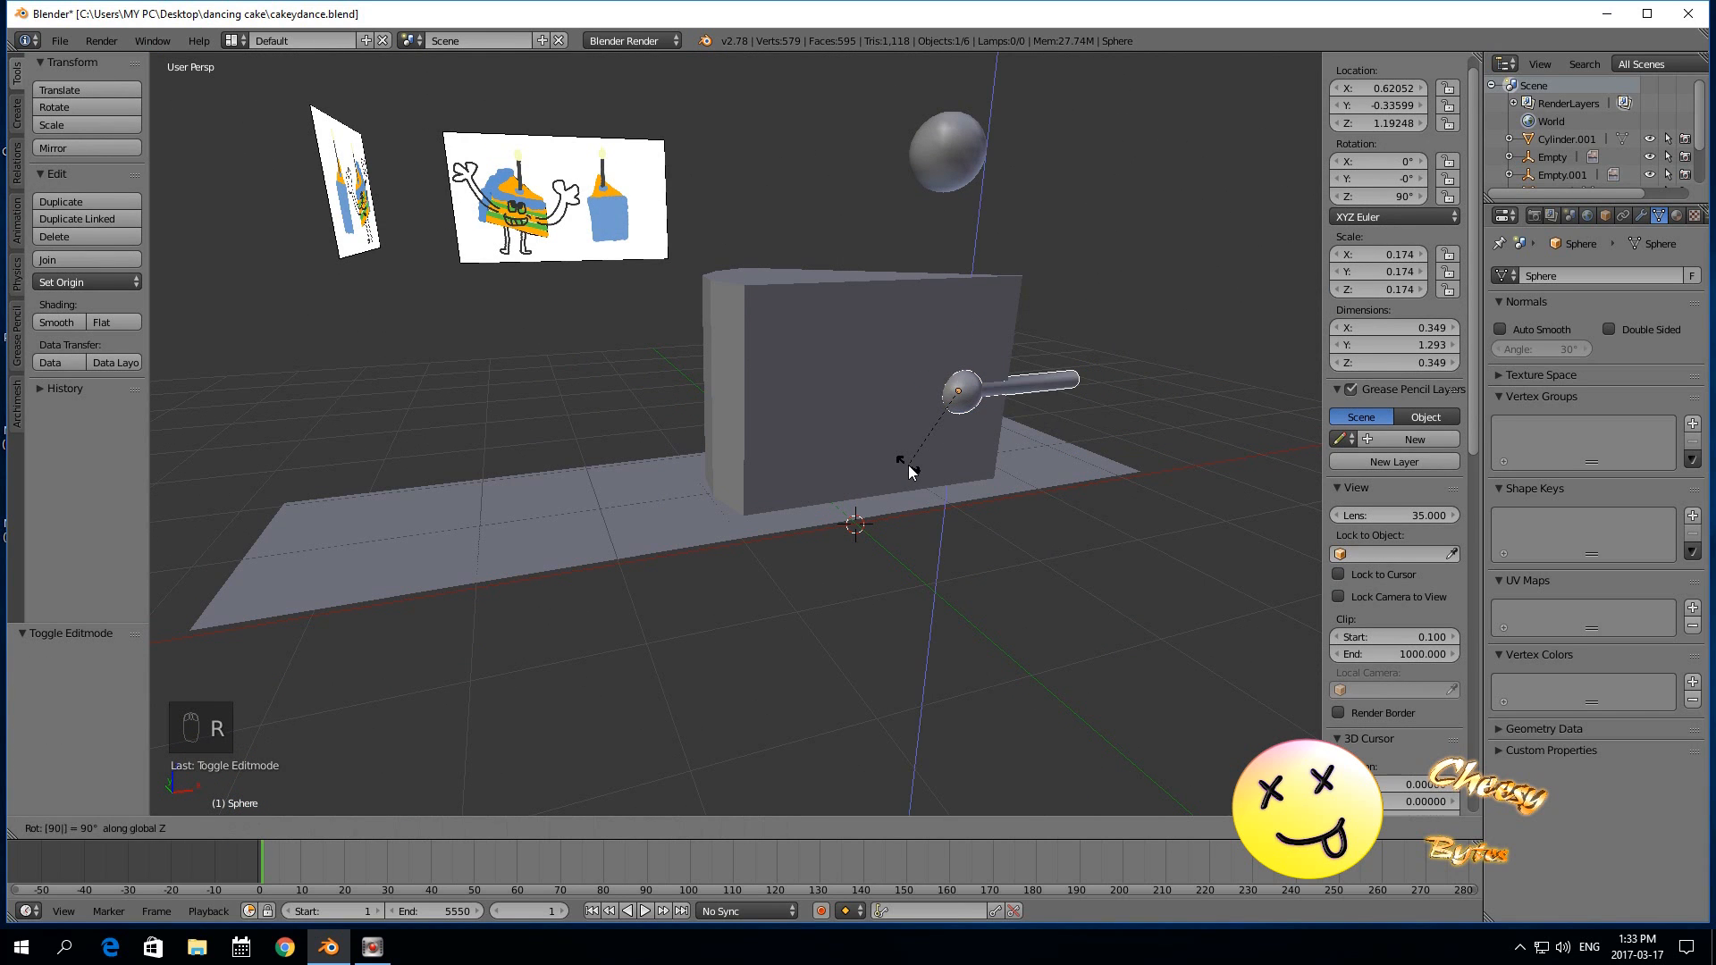
{"action": "left_click", "coordinate": [908, 465]}
{"action": "middle_click_drag", "start_coordinate": [914, 492], "coordinate": [803, 501]}
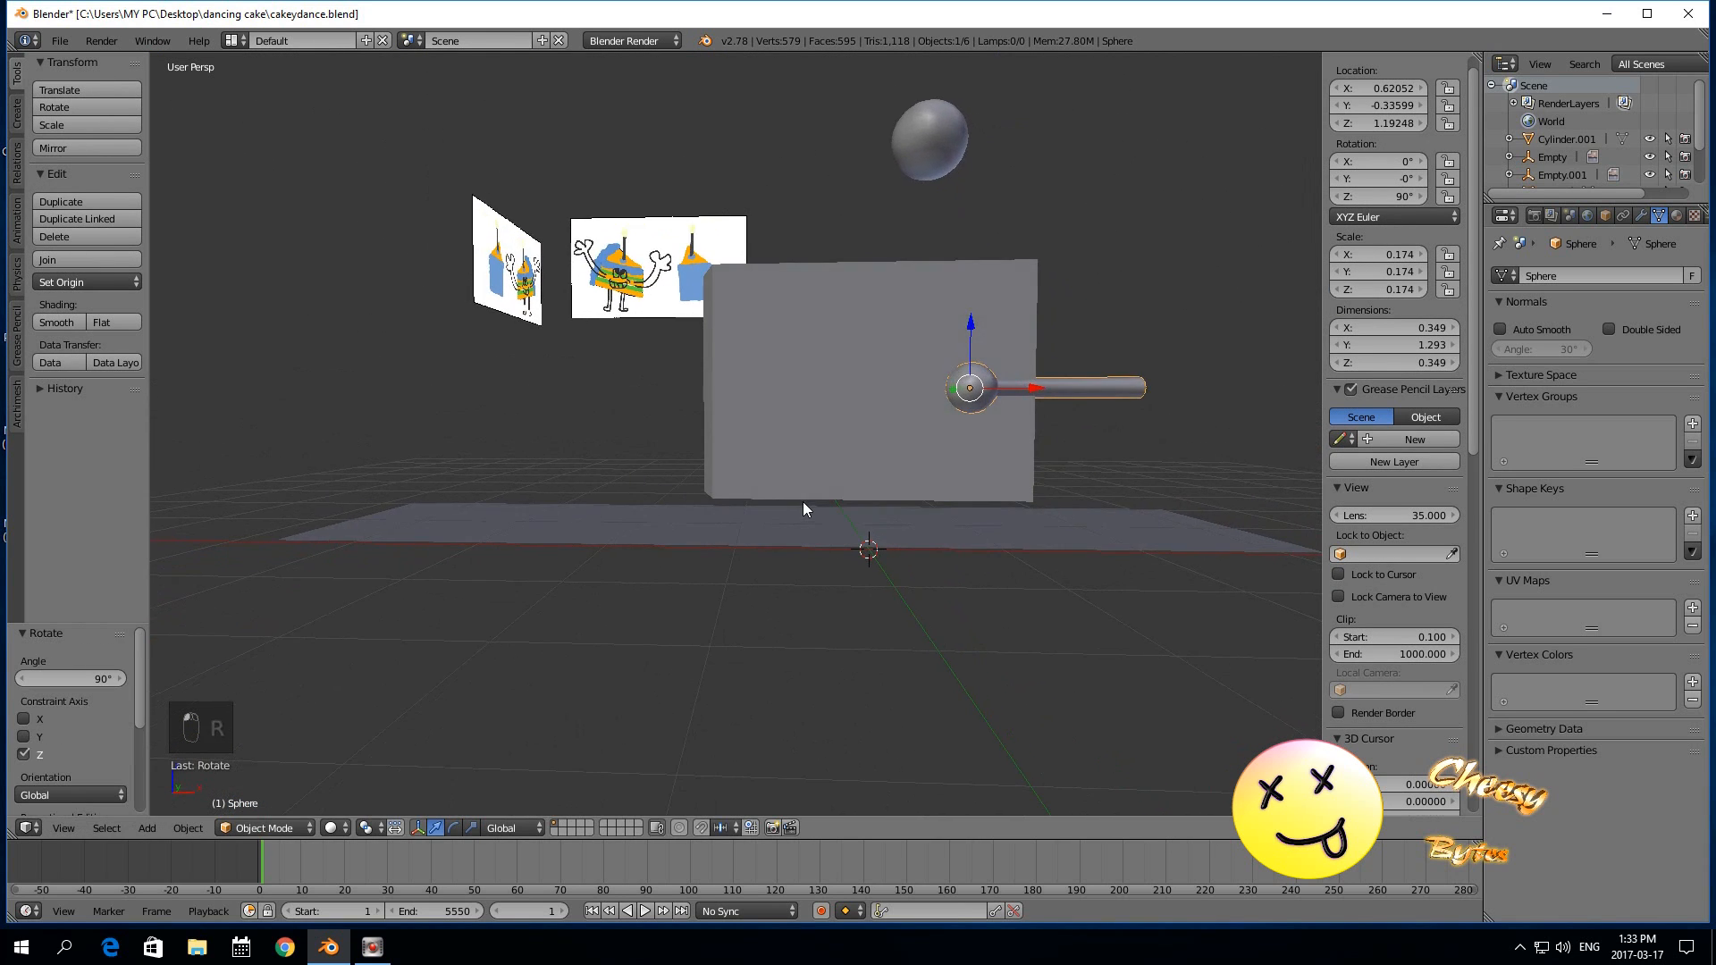
Raise the sphere and tube by about 0.073 along Z, and try to rotate them about 87.43° around Y.
{"action": "left_click_drag", "start_coordinate": [971, 324], "coordinate": [969, 311]}
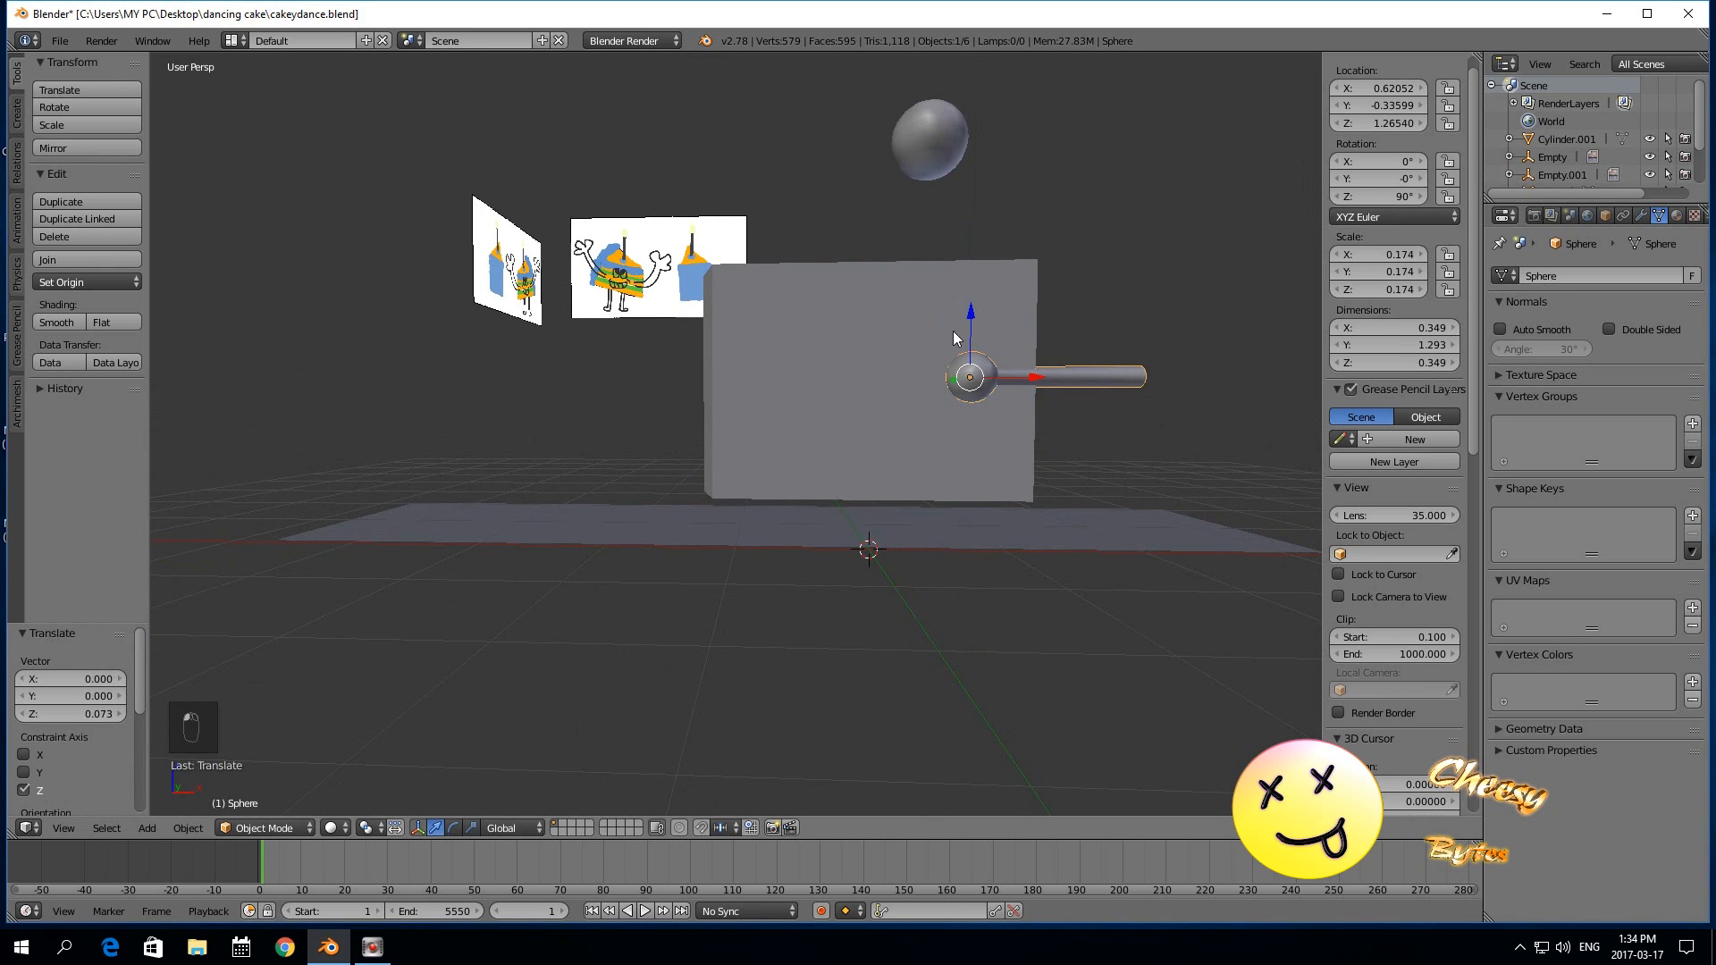
{"action": "middle_click_drag", "start_coordinate": [821, 562], "coordinate": [830, 607]}
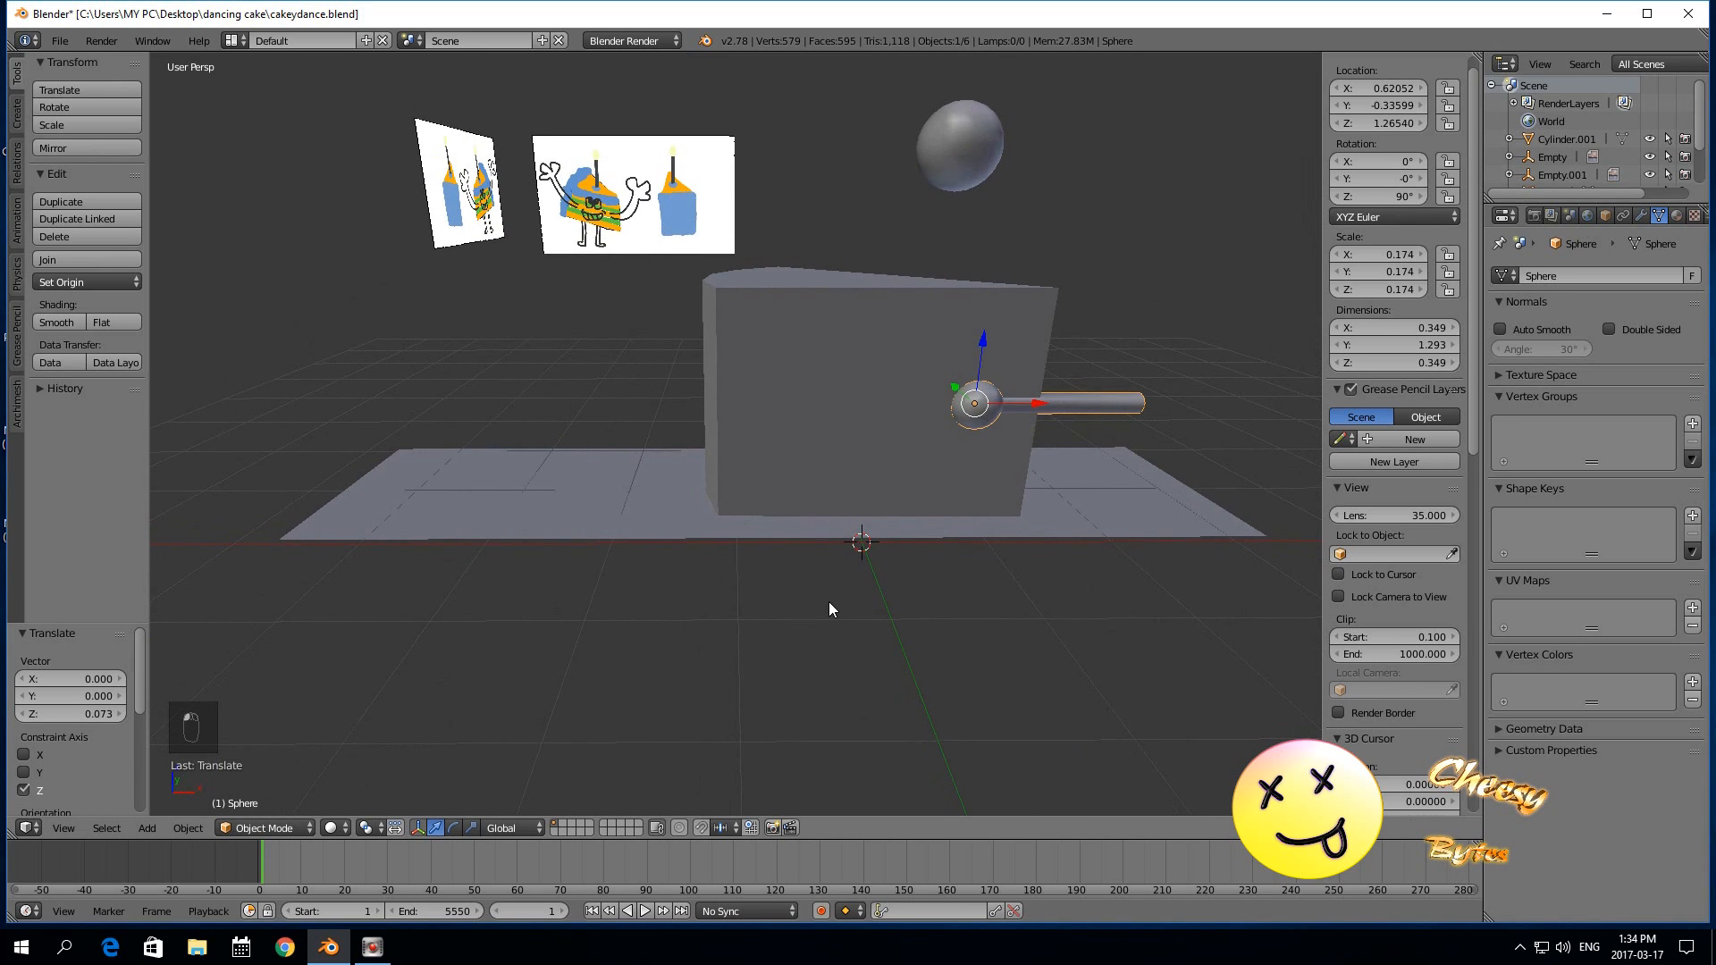
{"action": "key", "text": "r"}
{"action": "left_click", "coordinate": [876, 614]}
{"action": "left_click", "coordinate": [453, 828]}
{"action": "left_click_drag", "start_coordinate": [920, 389], "coordinate": [1028, 257]}
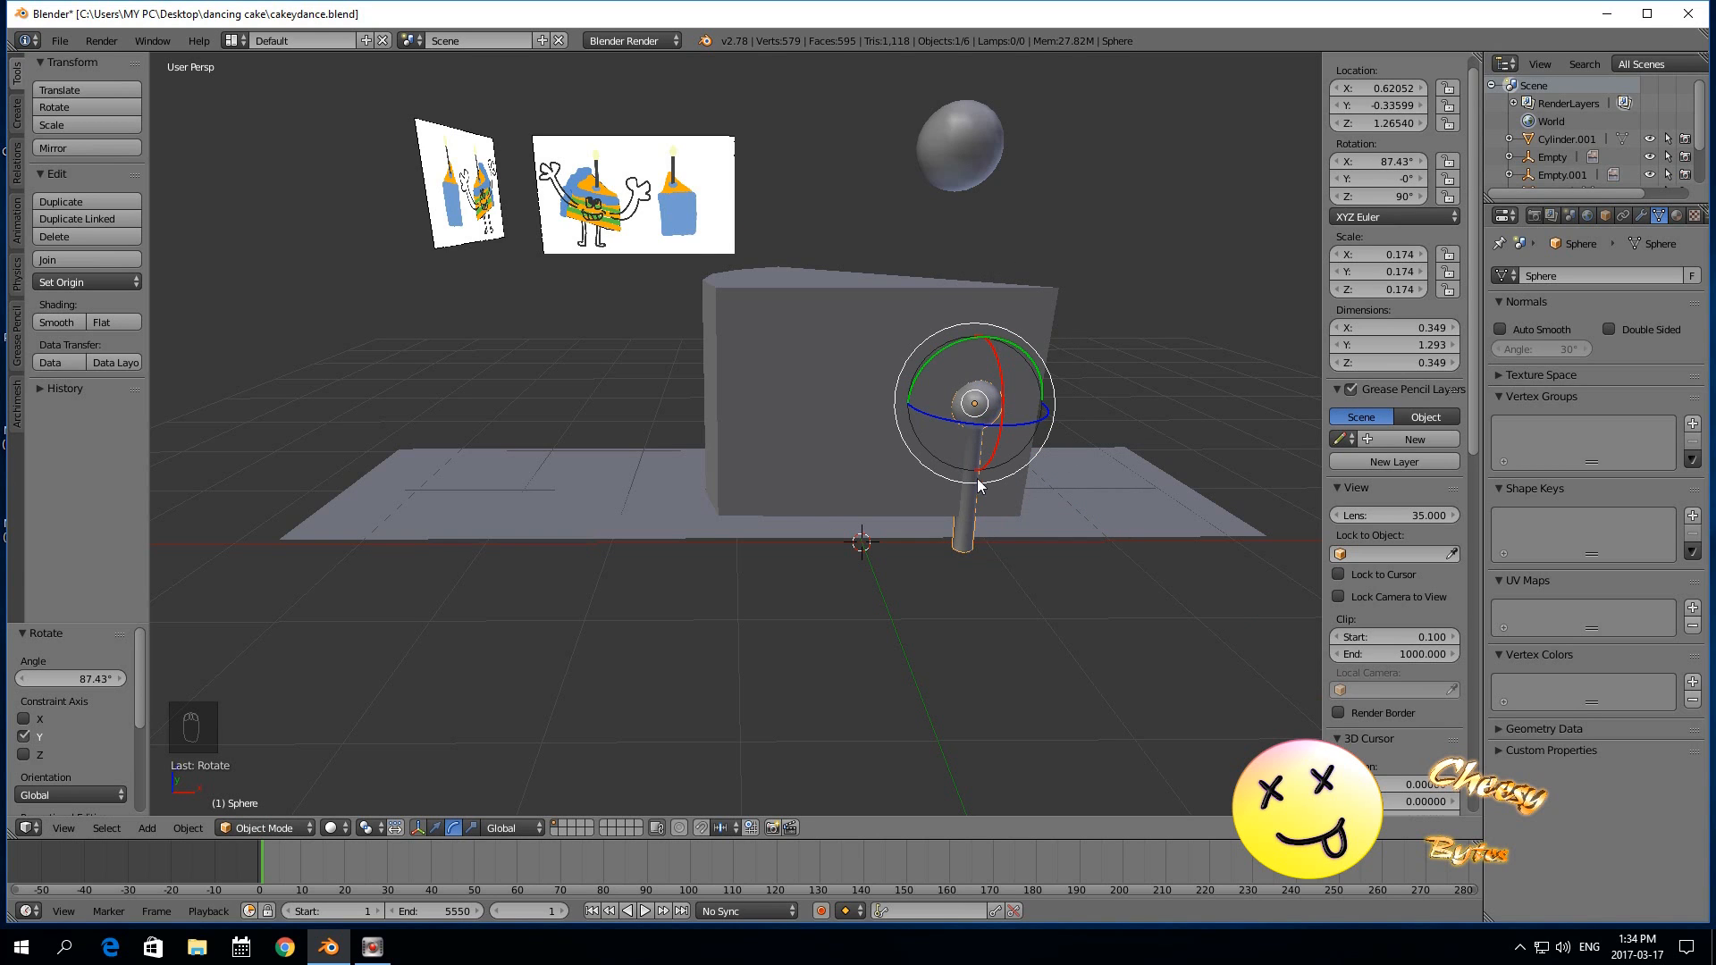
Undo the recent rotations and the vertical move of the sphere and tube.
{"action": "key", "text": "ctrl+z"}
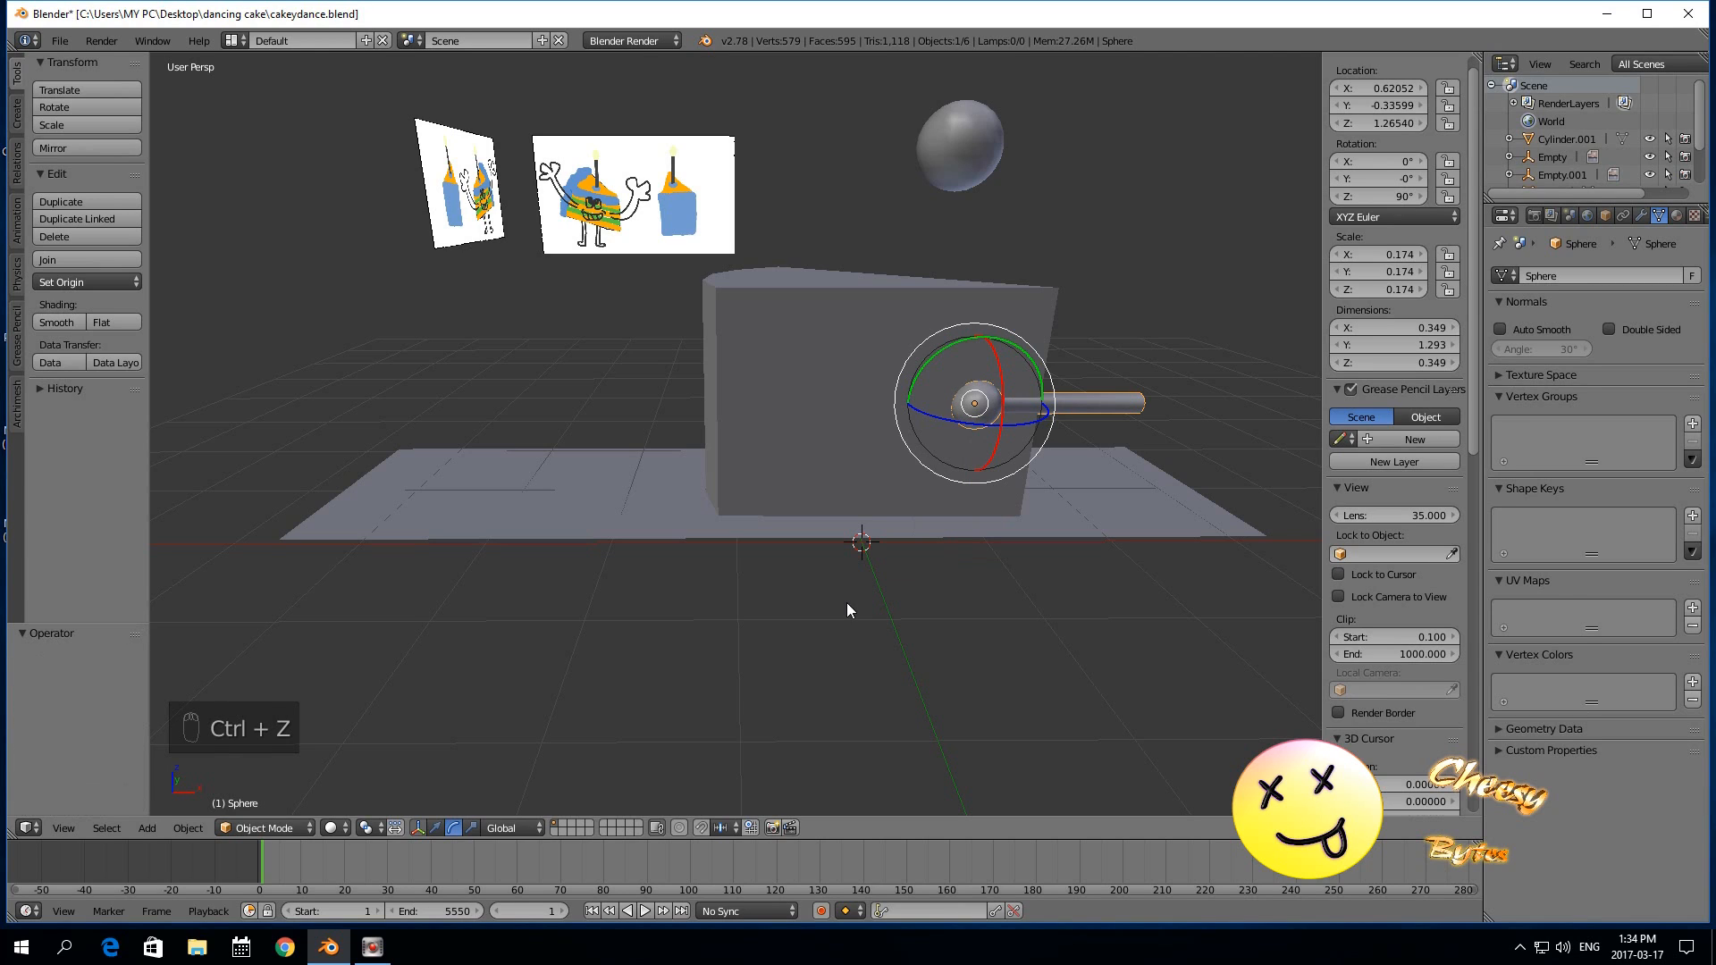
{"action": "key", "text": "ctrl+z"}
{"action": "key", "text": "ctrl+z"}
{"action": "key", "text": "ctrl+z"}
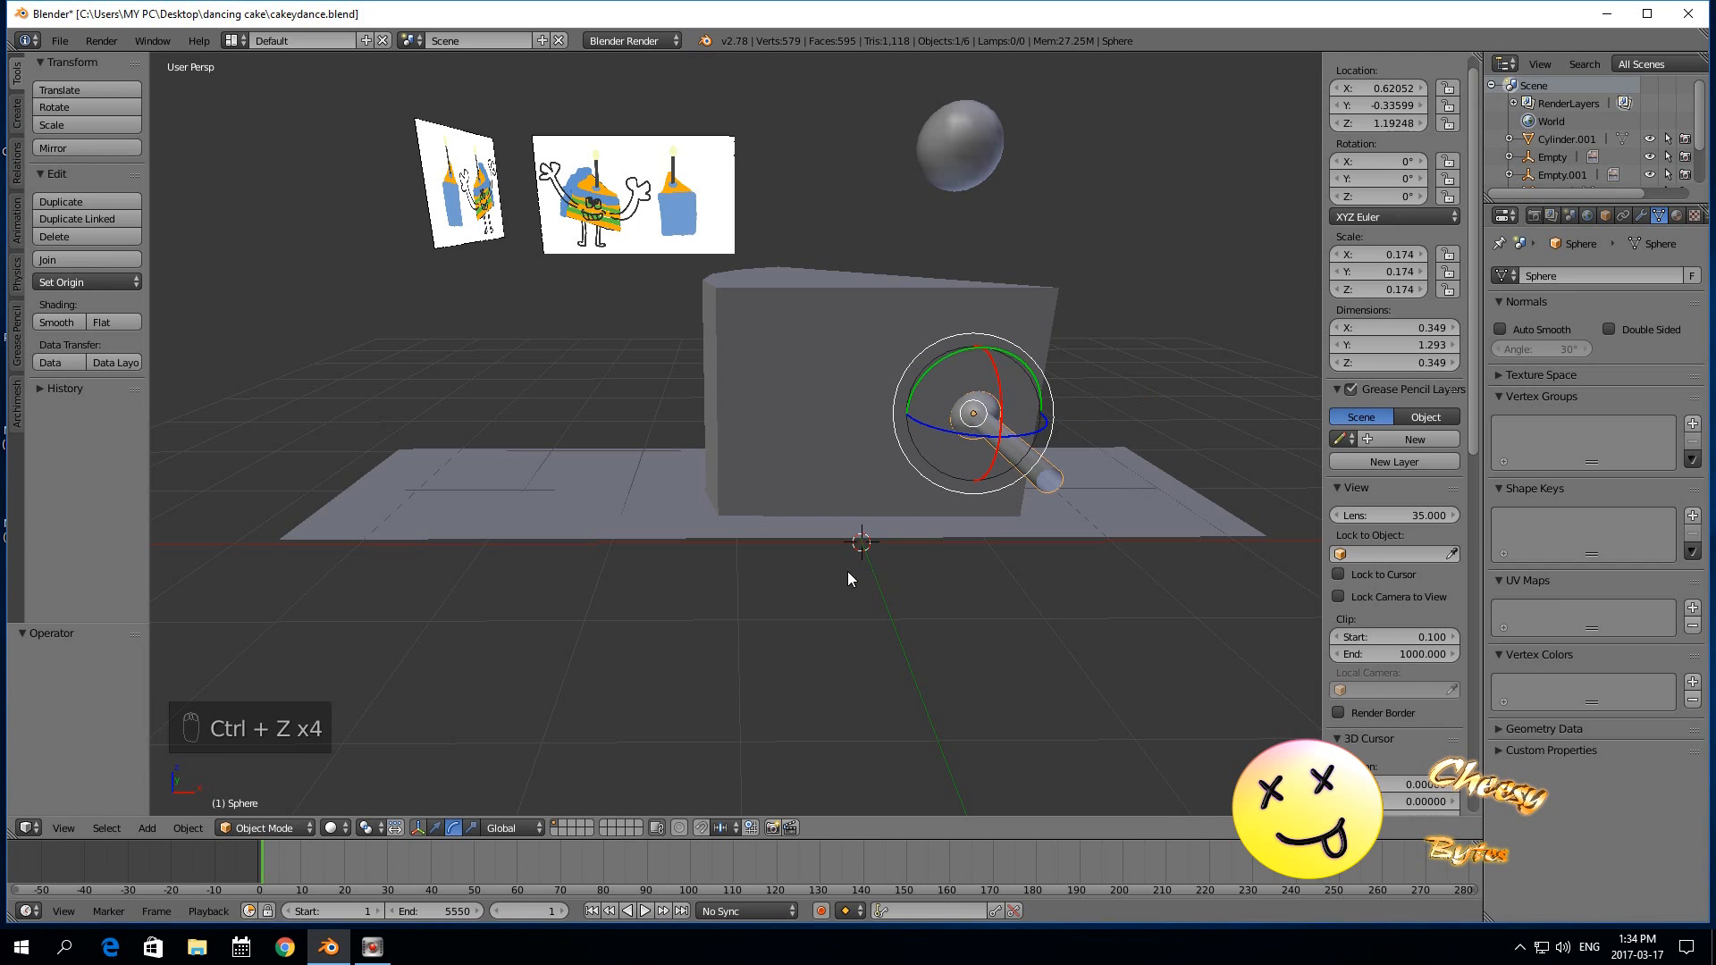
Return to edit mode and add a single loop cut around the tube, slid slightly toward the sphere.
{"action": "middle_click_drag", "start_coordinate": [814, 588], "coordinate": [876, 615]}
{"action": "scroll", "coordinate": [876, 615], "scroll_direction": "up", "scroll_amount": 3}
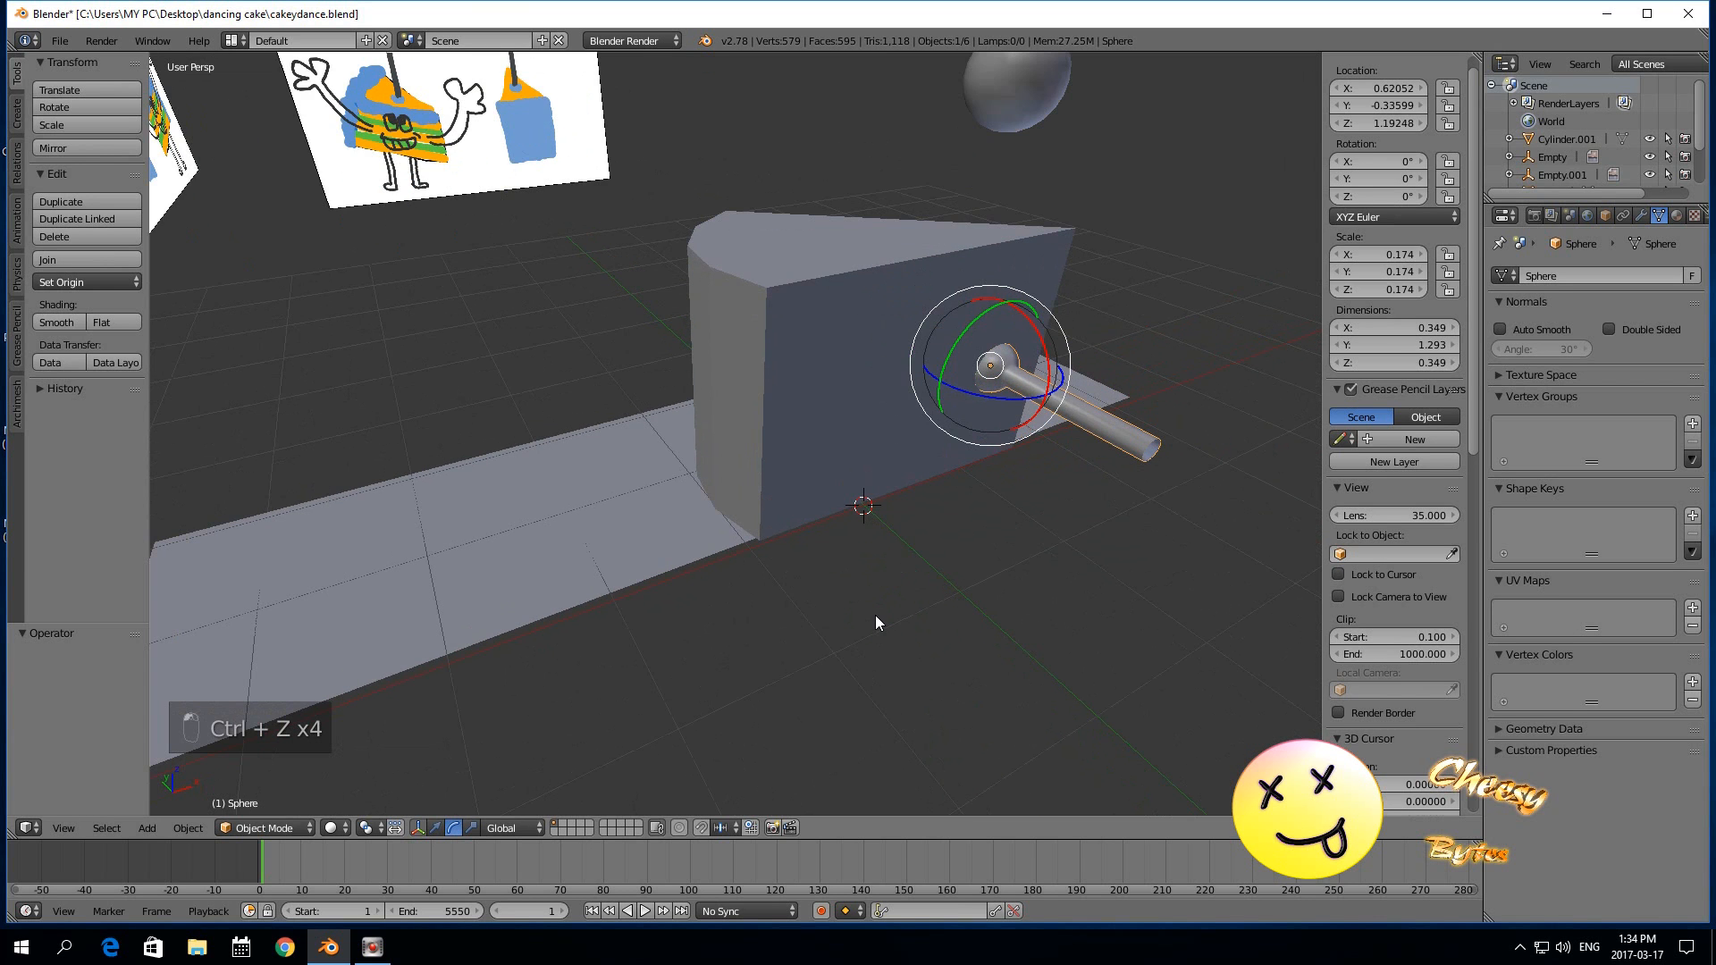
{"action": "left_click", "coordinate": [265, 828]}
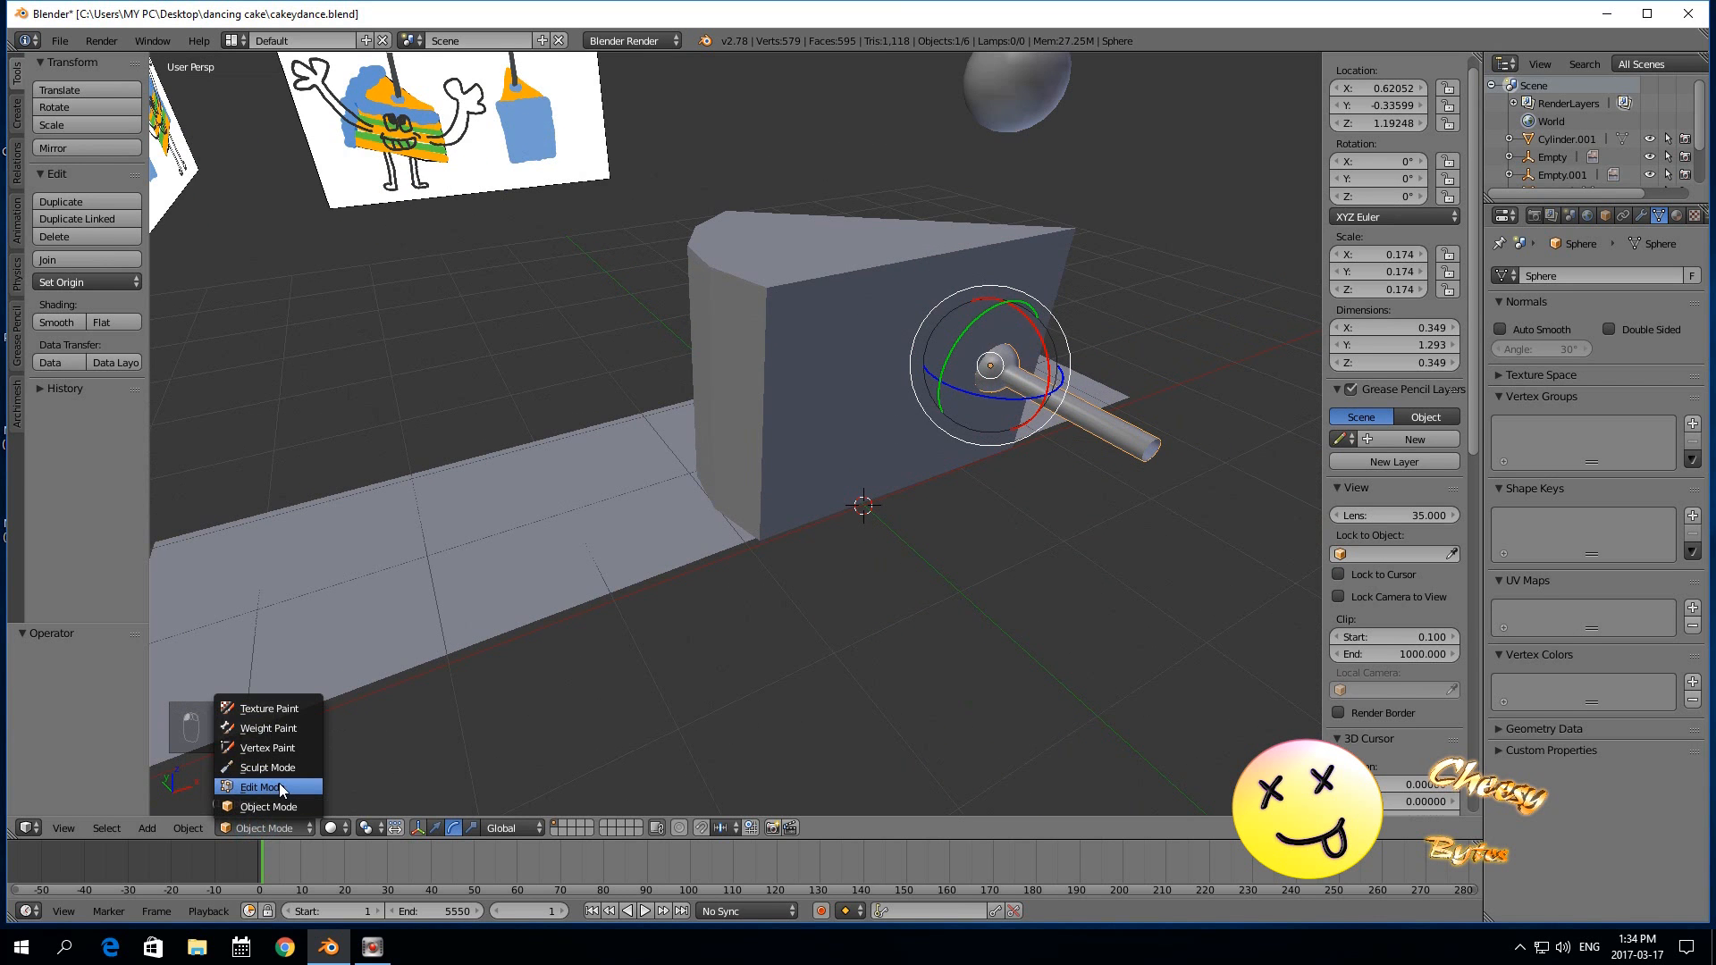
{"action": "left_click", "coordinate": [277, 787]}
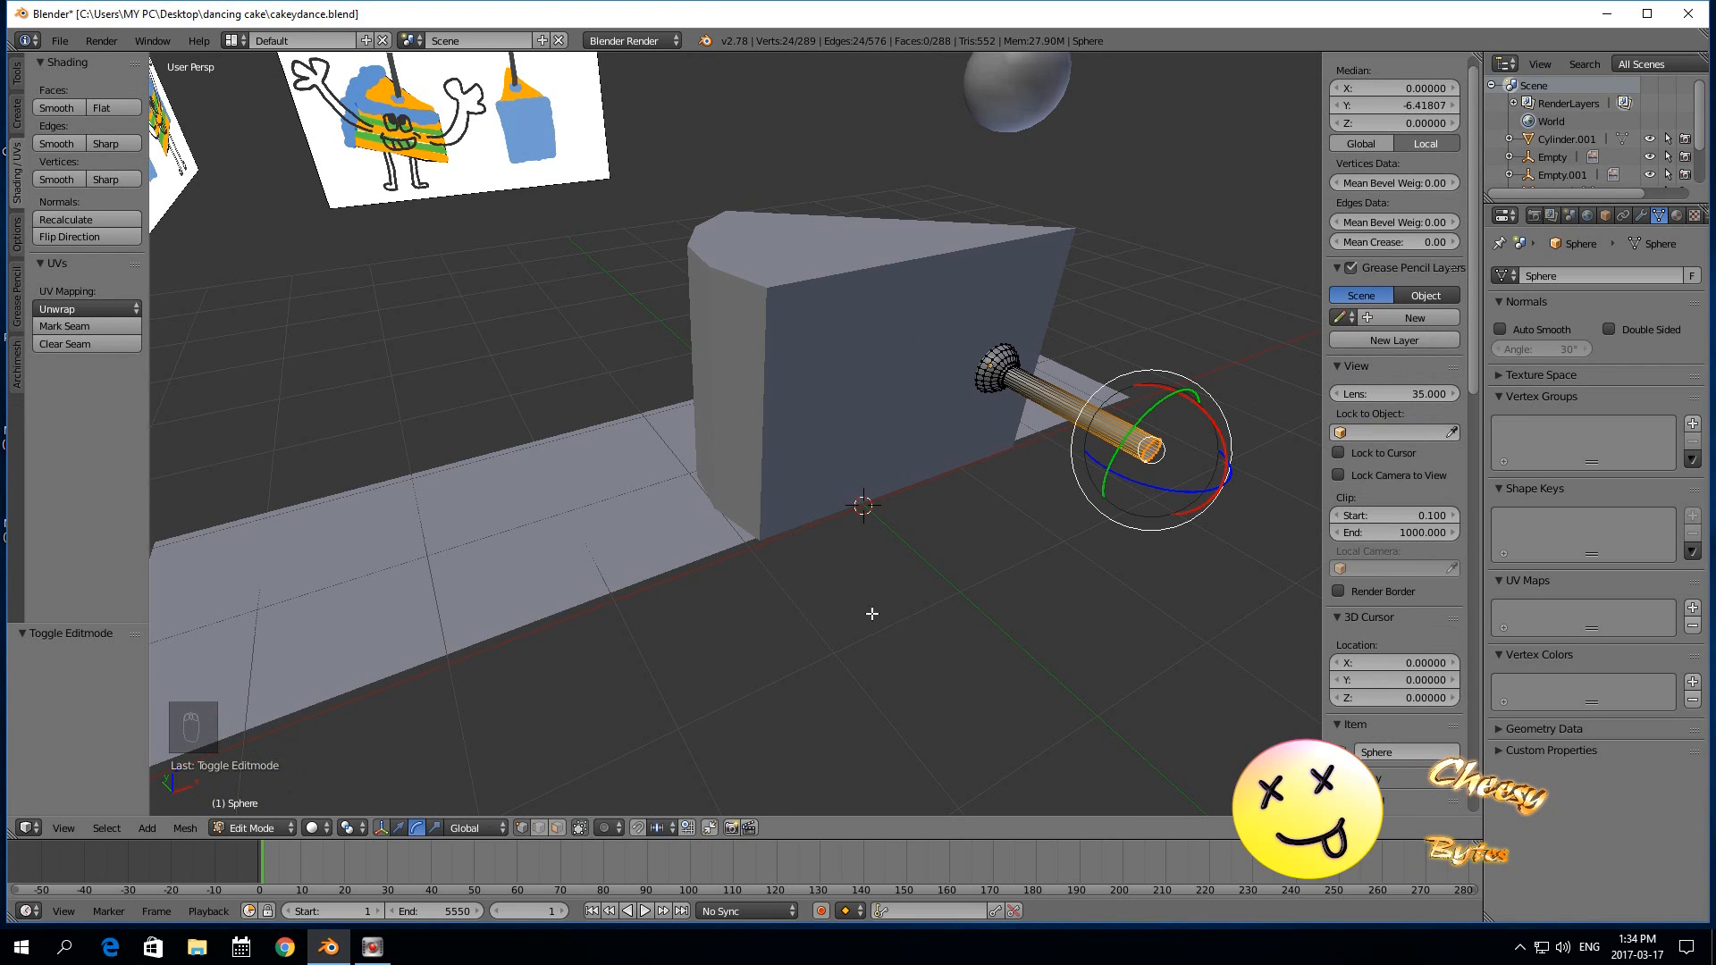
{"action": "scroll", "coordinate": [978, 524], "scroll_direction": "up", "scroll_amount": 1}
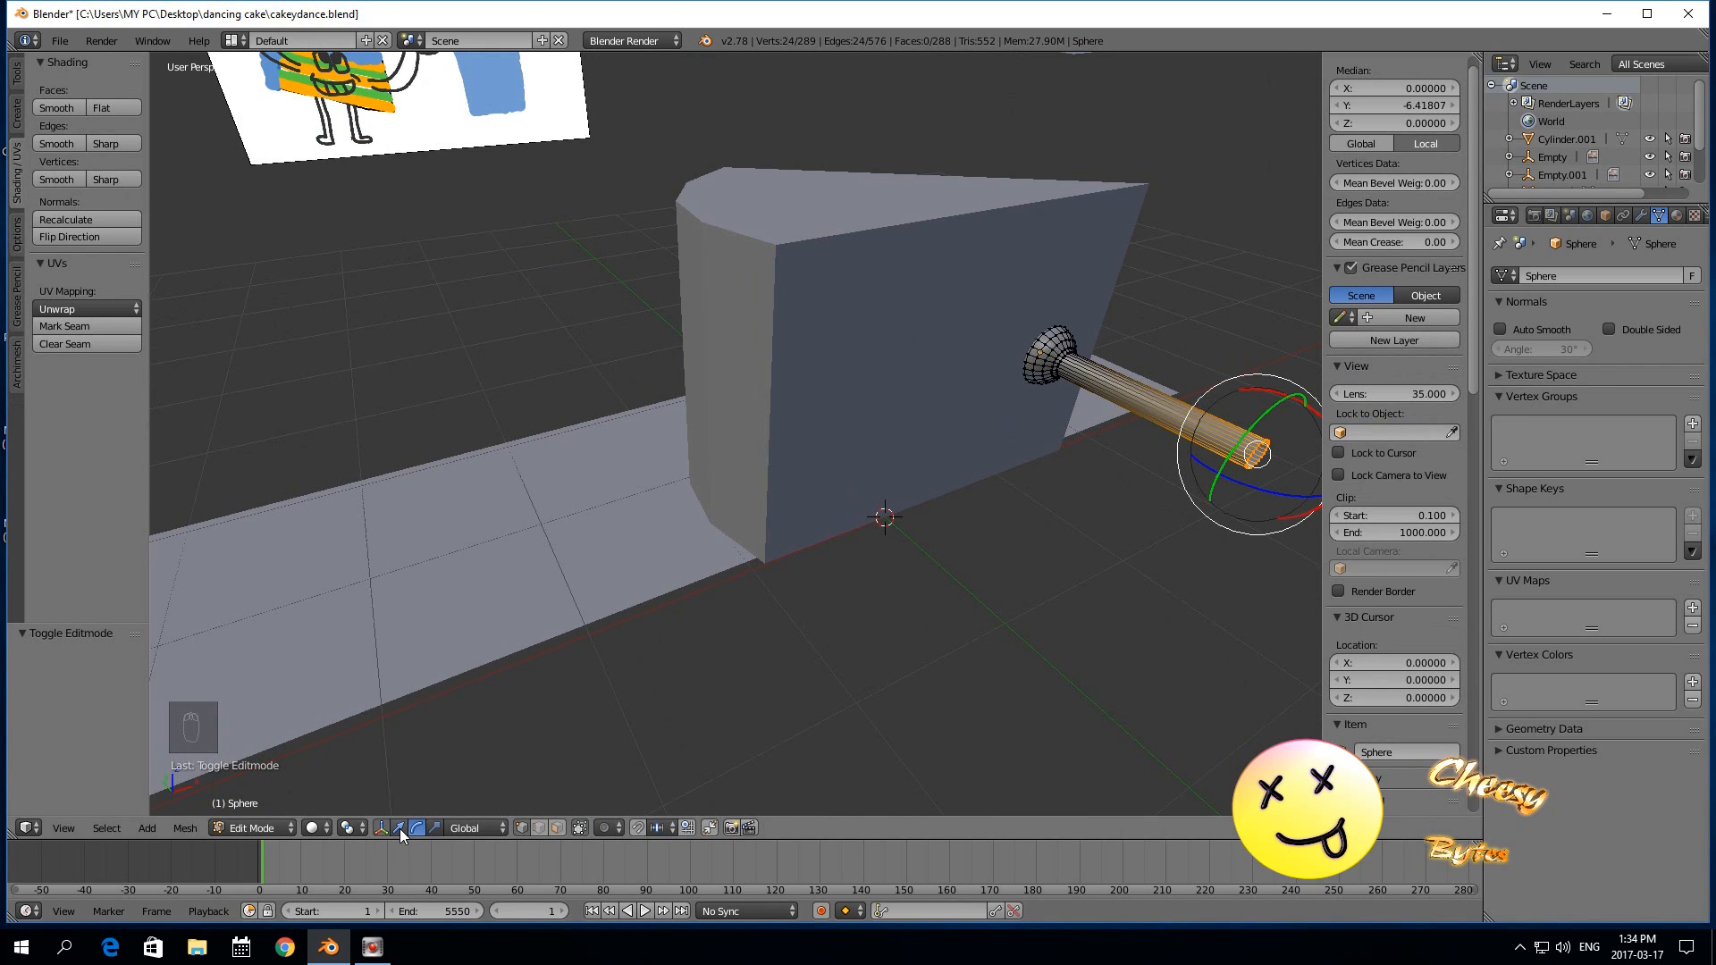
{"action": "left_click", "coordinate": [20, 71]}
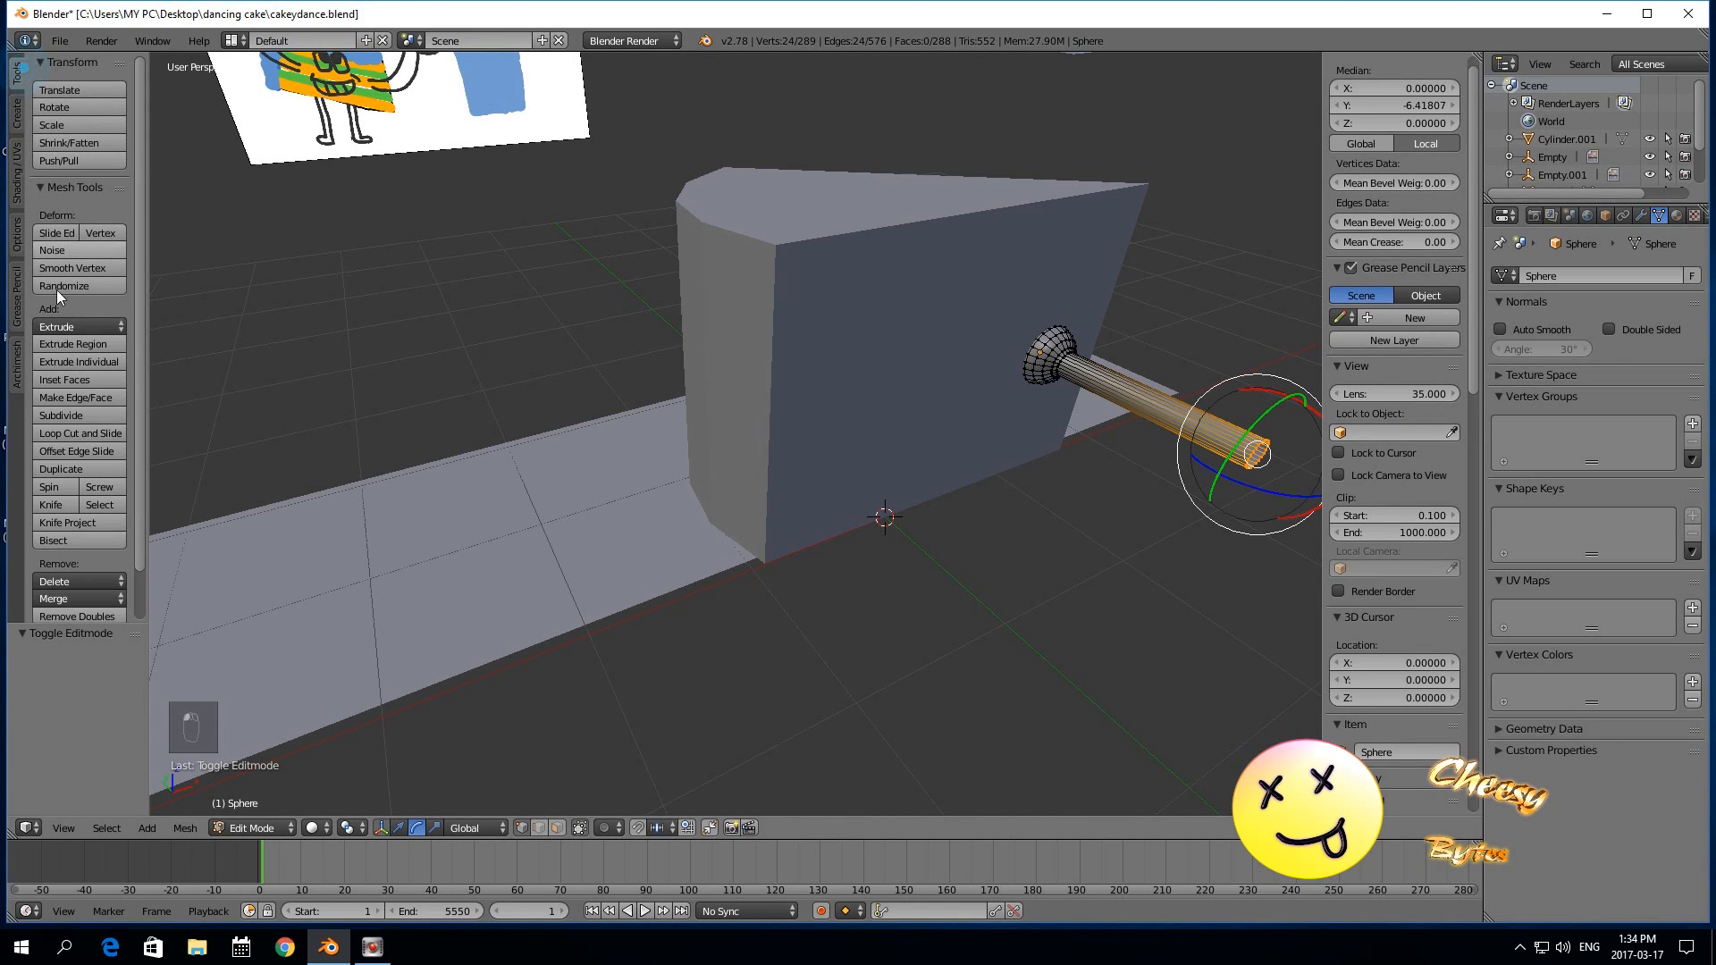
{"action": "left_click", "coordinate": [74, 436]}
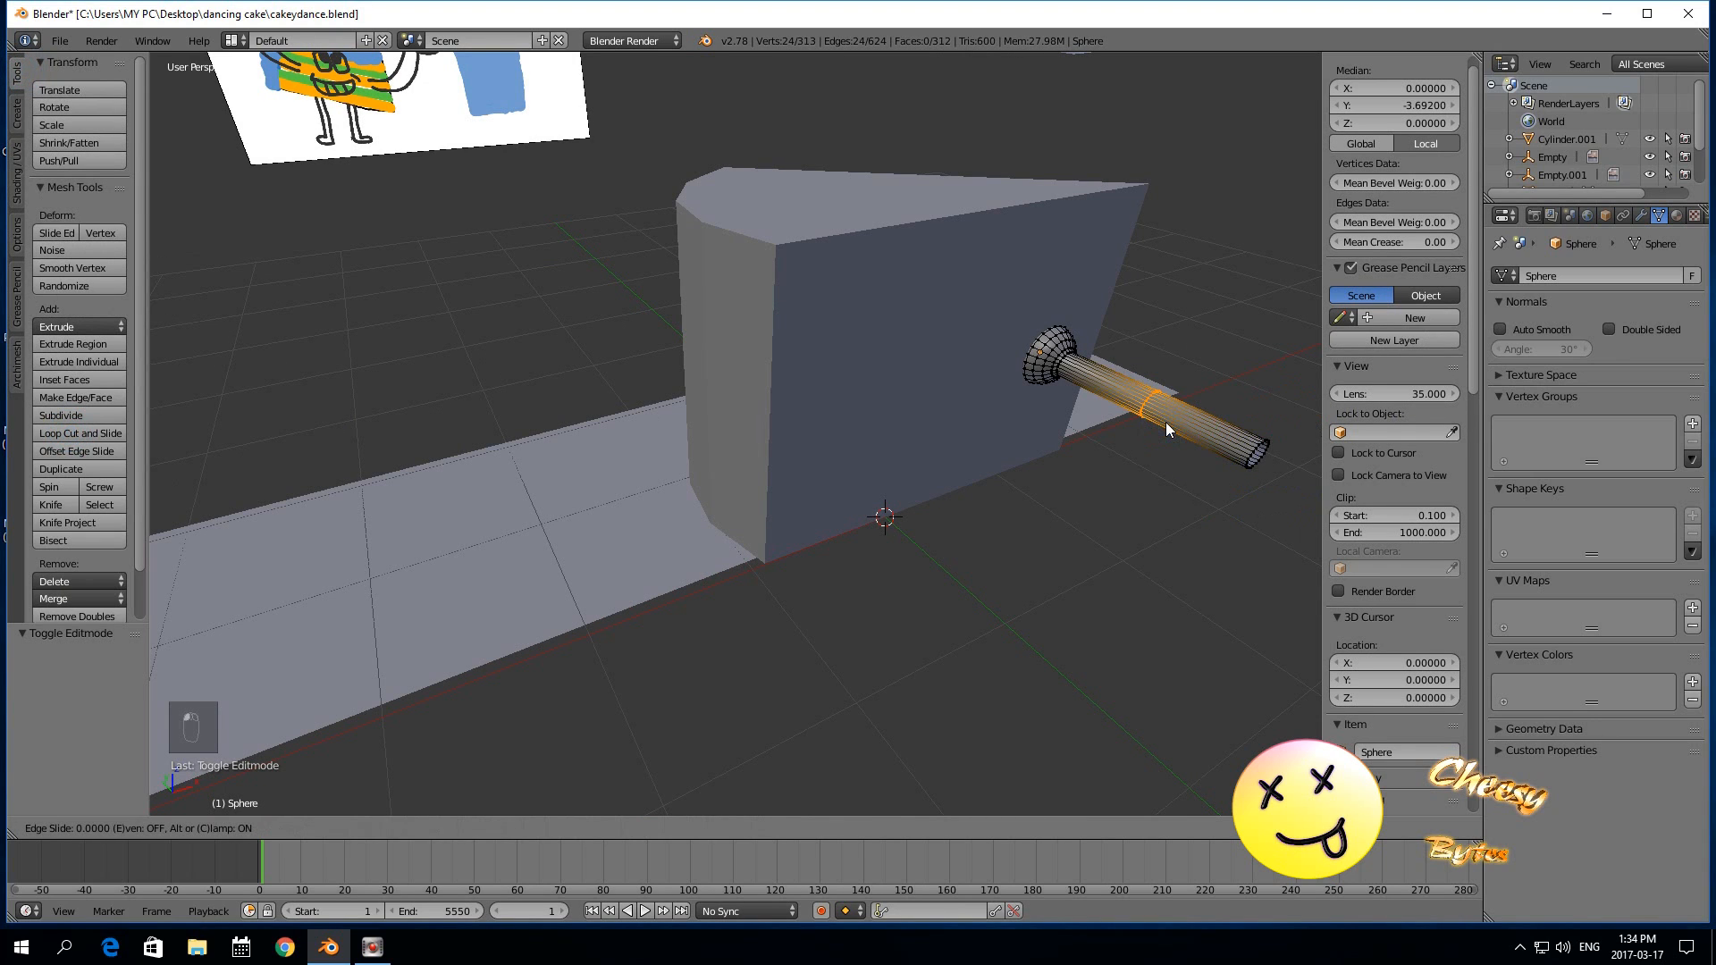
{"action": "left_click", "coordinate": [1159, 418]}
Scale the new loop down to about 0.653 and edge-slide it by a factor of about -0.172.
{"action": "key", "text": "s"}
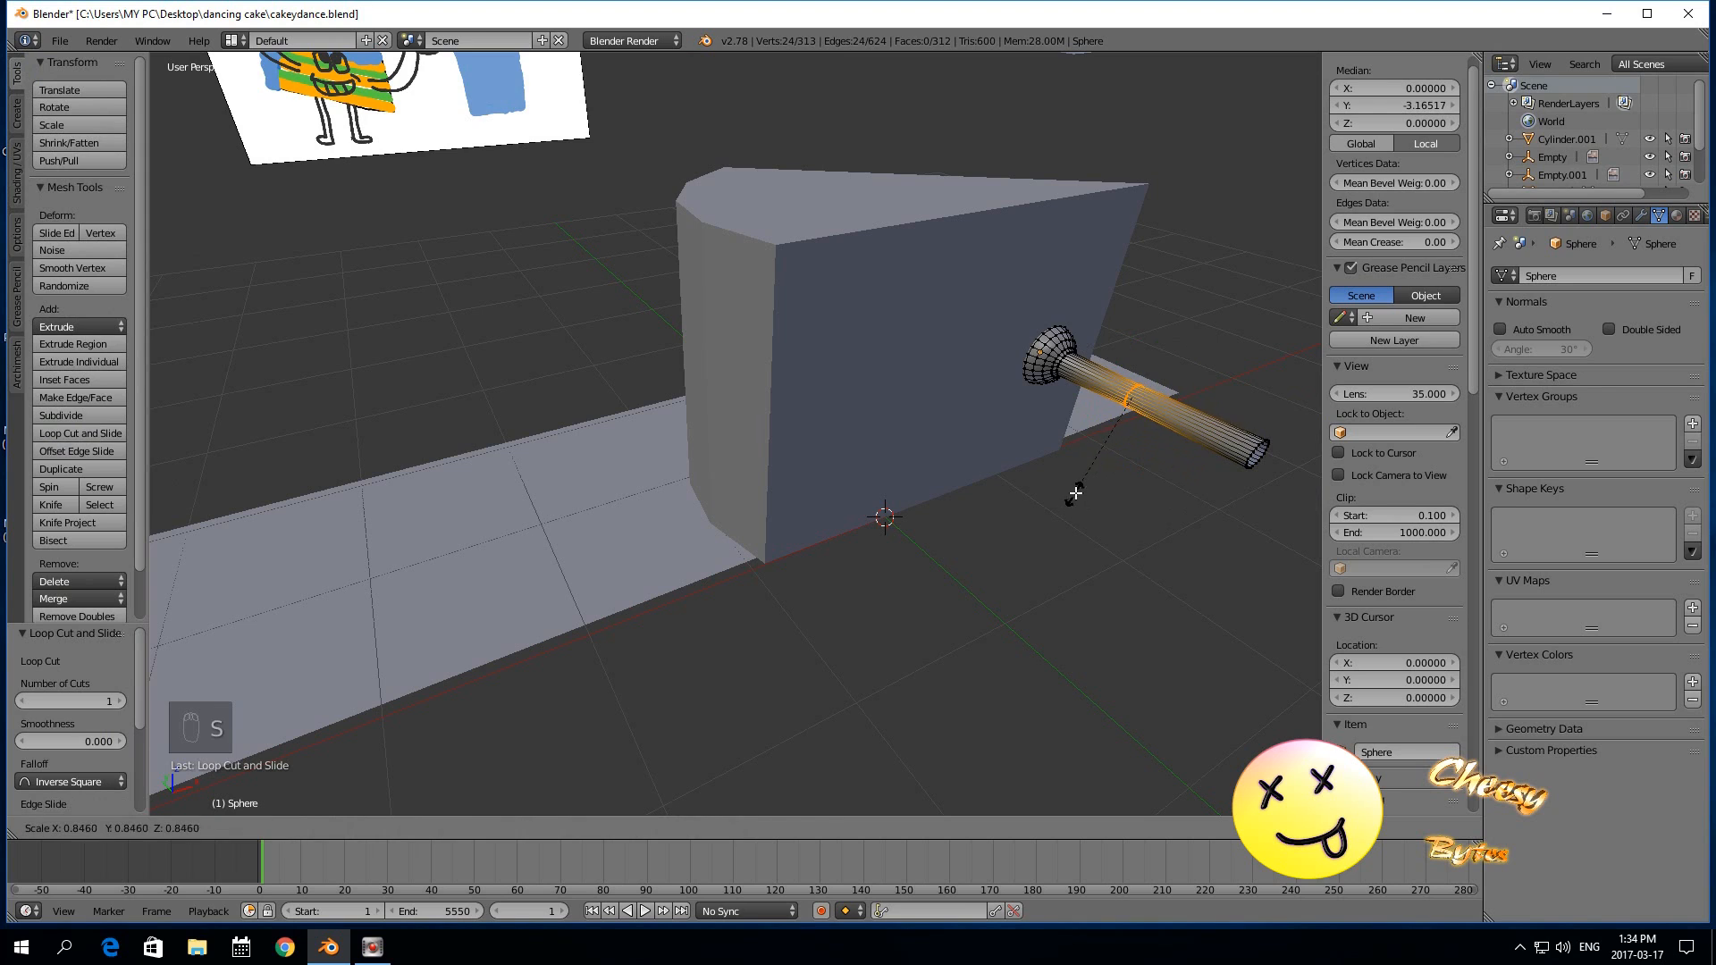
{"action": "left_click", "coordinate": [1085, 470]}
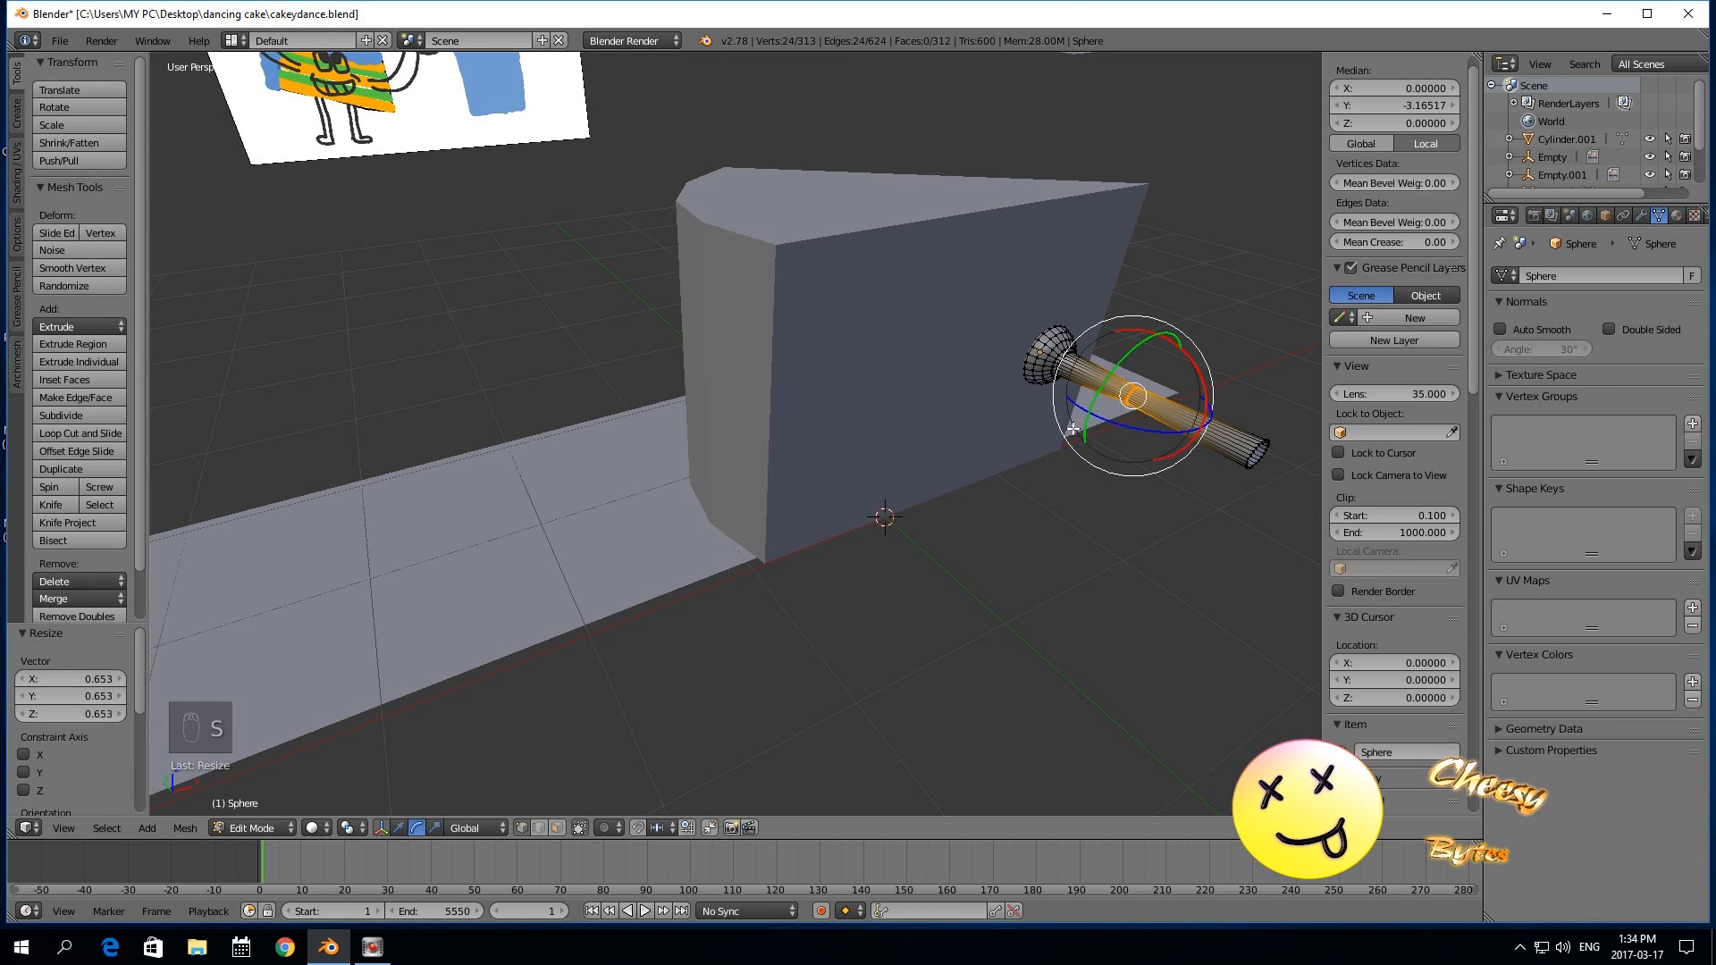
{"action": "left_click", "coordinate": [187, 828]}
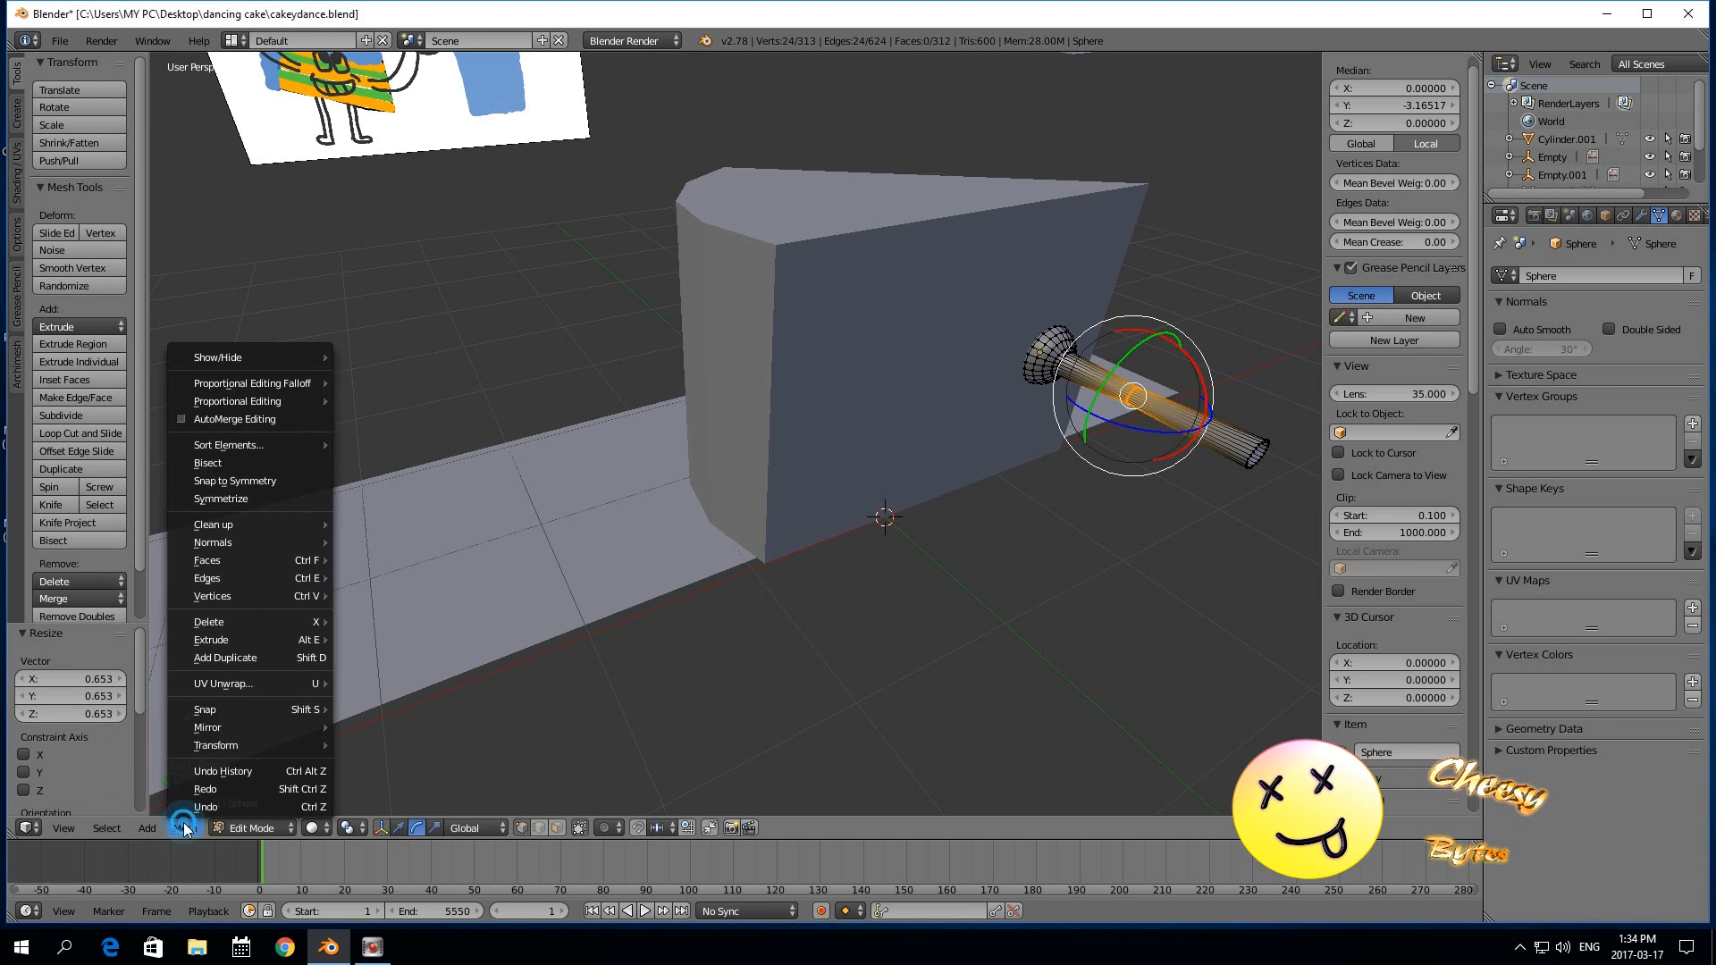
{"action": "mouse_move", "coordinate": [233, 617]}
{"action": "mouse_move", "coordinate": [234, 579]}
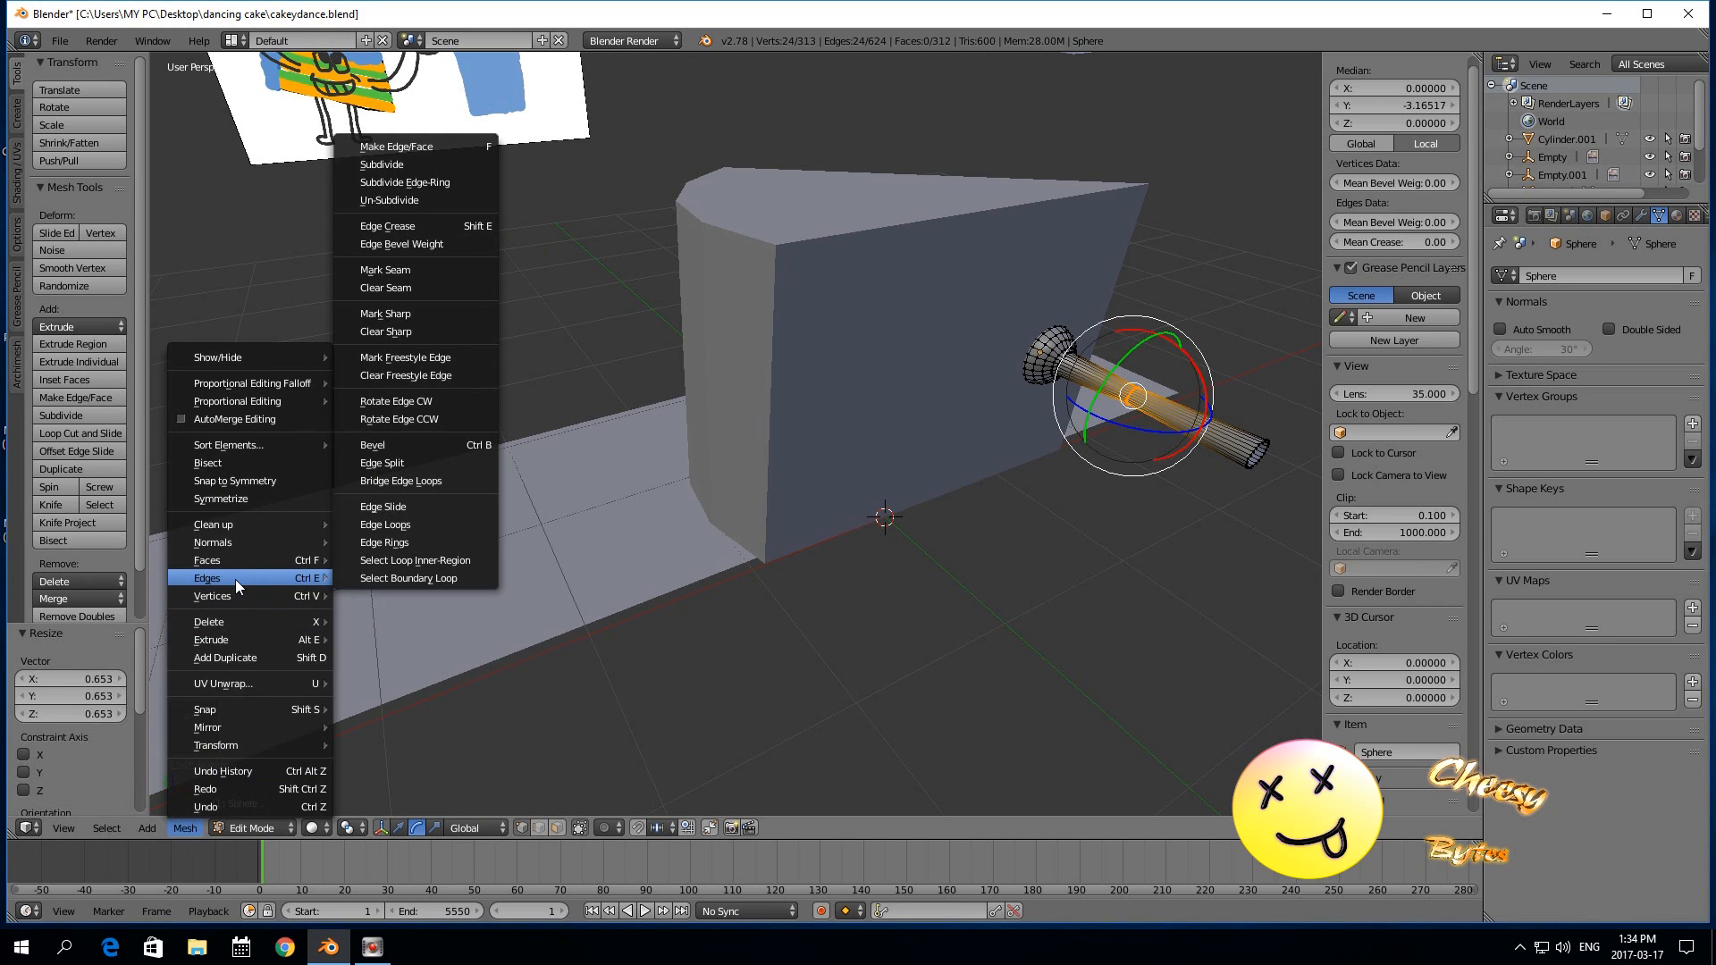
{"action": "left_click", "coordinate": [388, 507]}
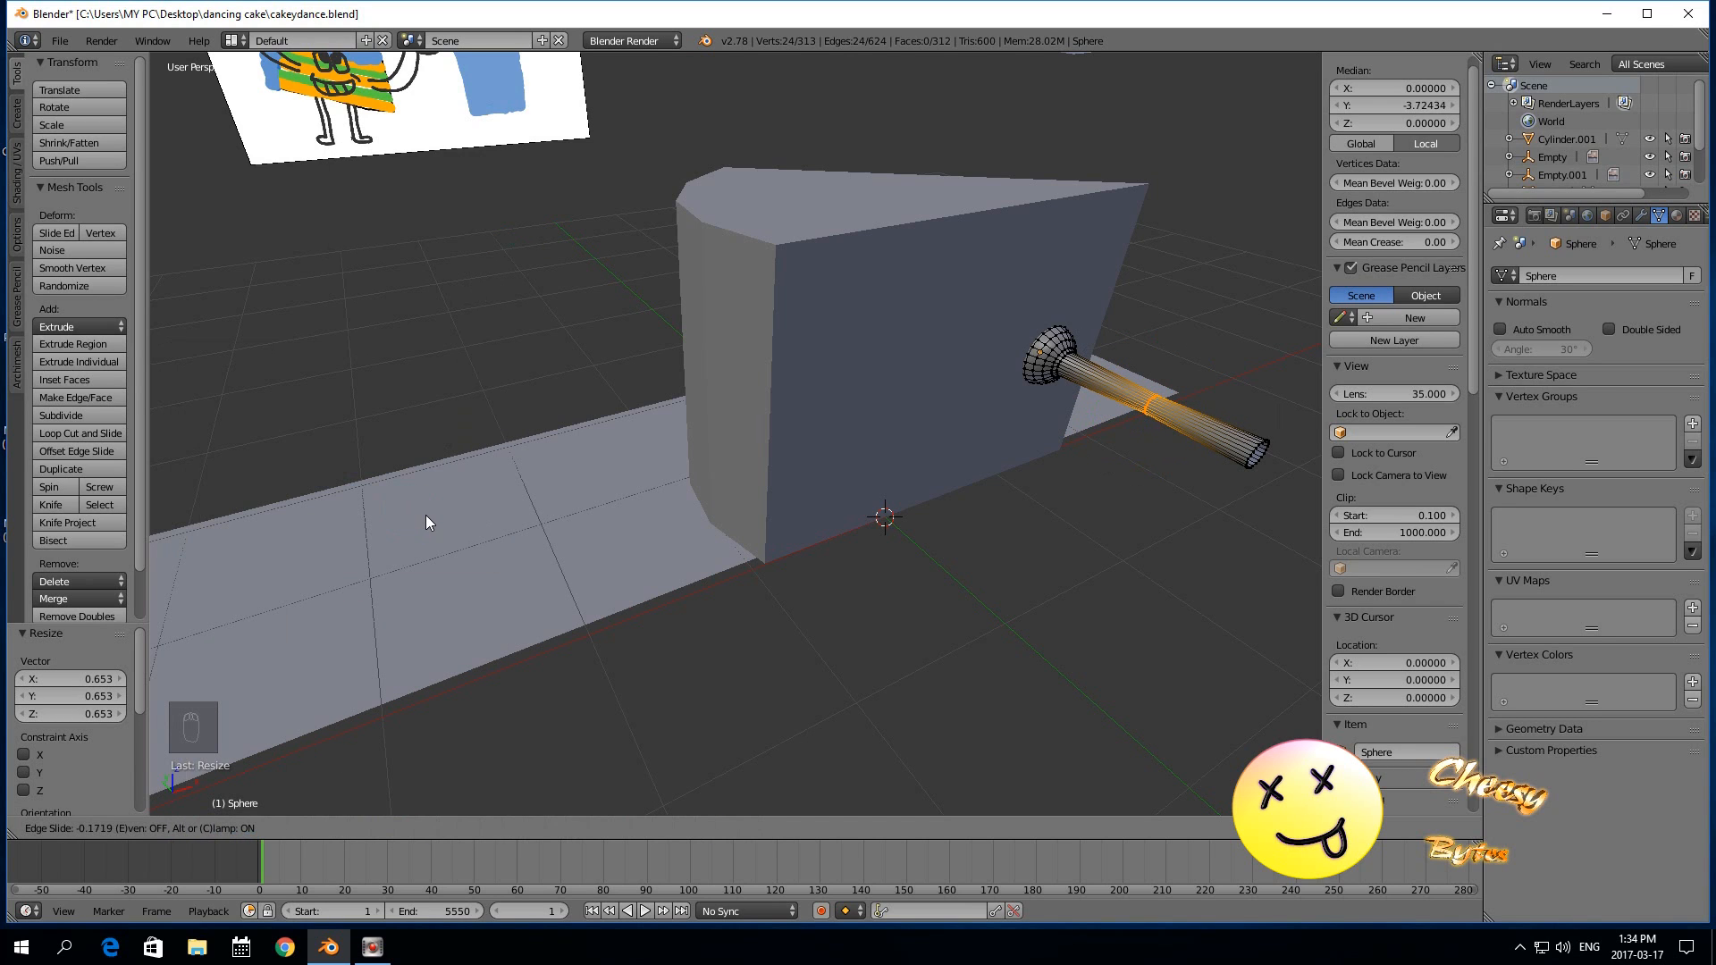
{"action": "left_click", "coordinate": [425, 515]}
Examine the narrowed tube and its open end from the other side, in both object and edit mode.
{"action": "right_click", "coordinate": [1256, 454]}
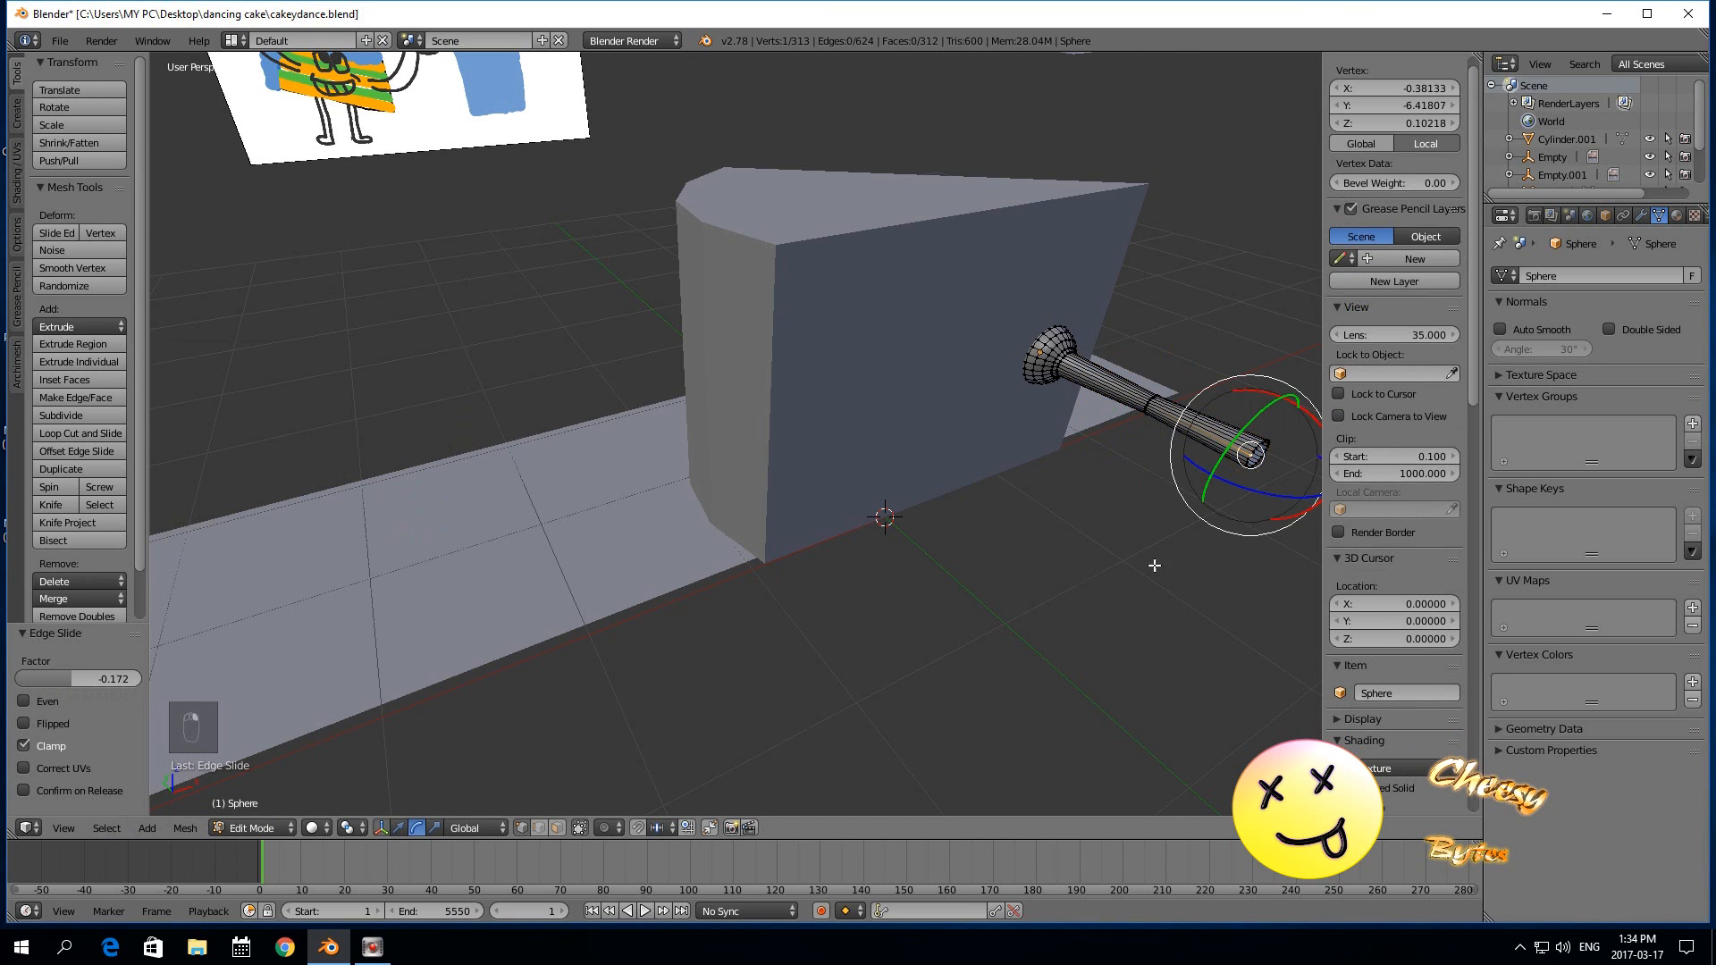
{"action": "middle_click_drag", "start_coordinate": [1153, 567], "coordinate": [1053, 600]}
{"action": "middle_click_drag", "start_coordinate": [920, 621], "coordinate": [534, 605]}
{"action": "right_click", "coordinate": [418, 543]}
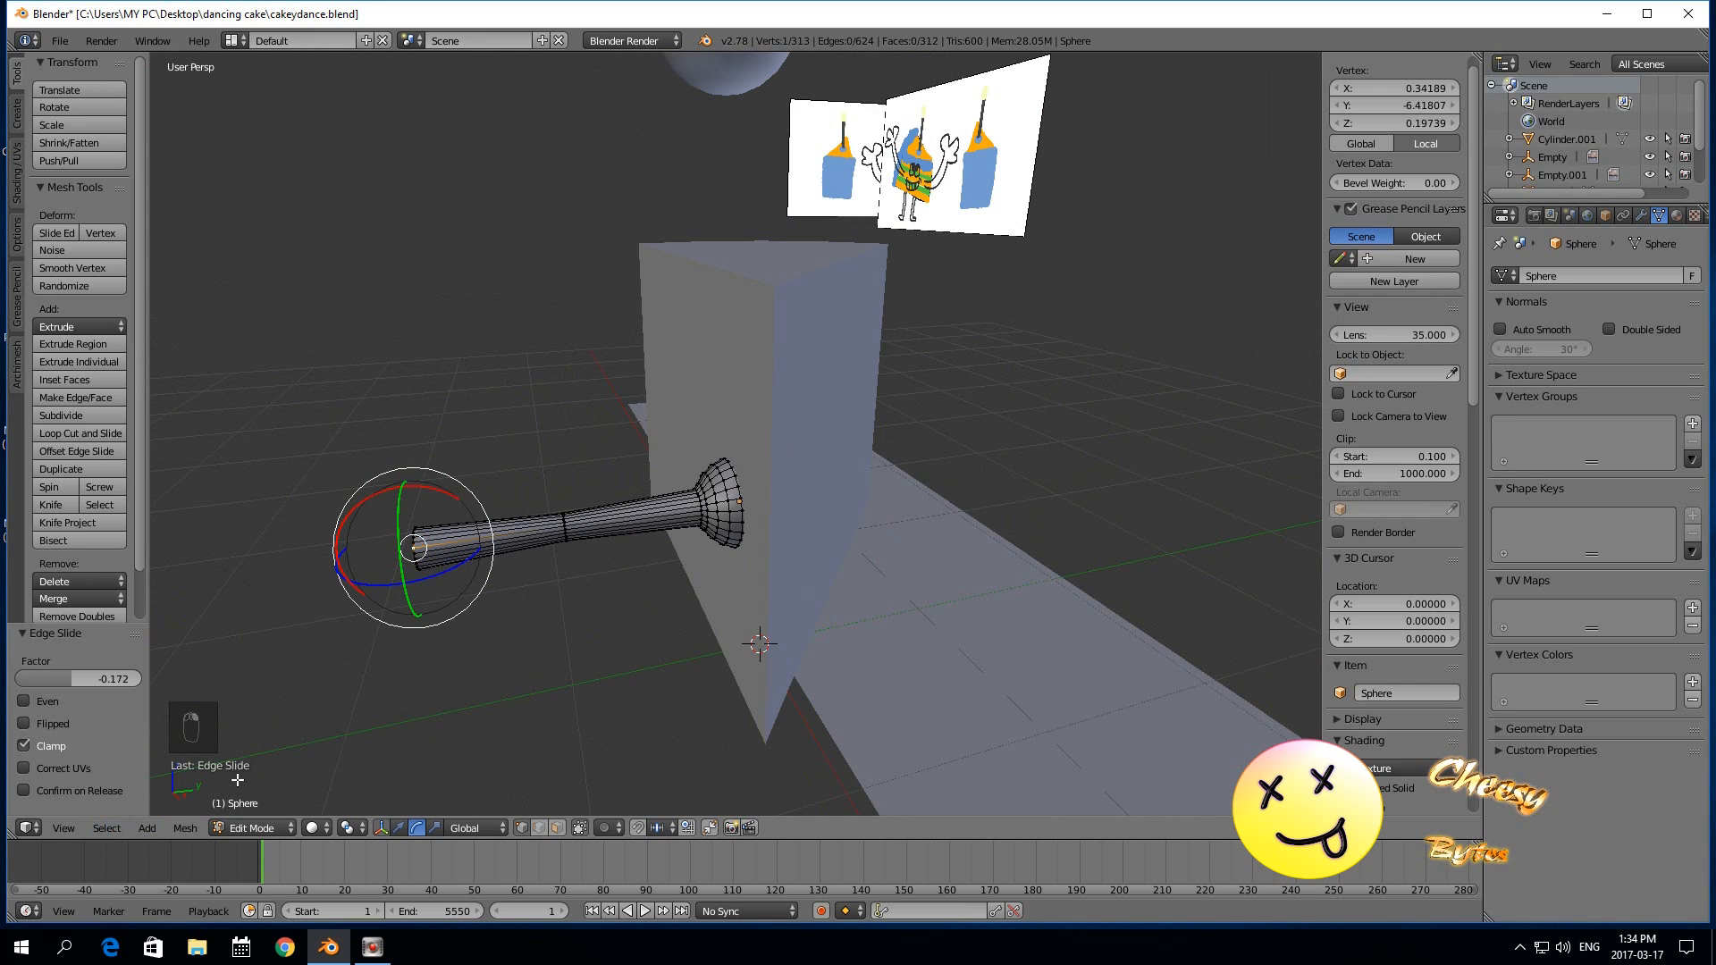
{"action": "left_click", "coordinate": [253, 828]}
{"action": "left_click", "coordinate": [233, 788]}
{"action": "scroll", "coordinate": [429, 657], "scroll_direction": "down", "scroll_amount": 3}
{"action": "scroll", "coordinate": [459, 632], "scroll_direction": "up", "scroll_amount": 6}
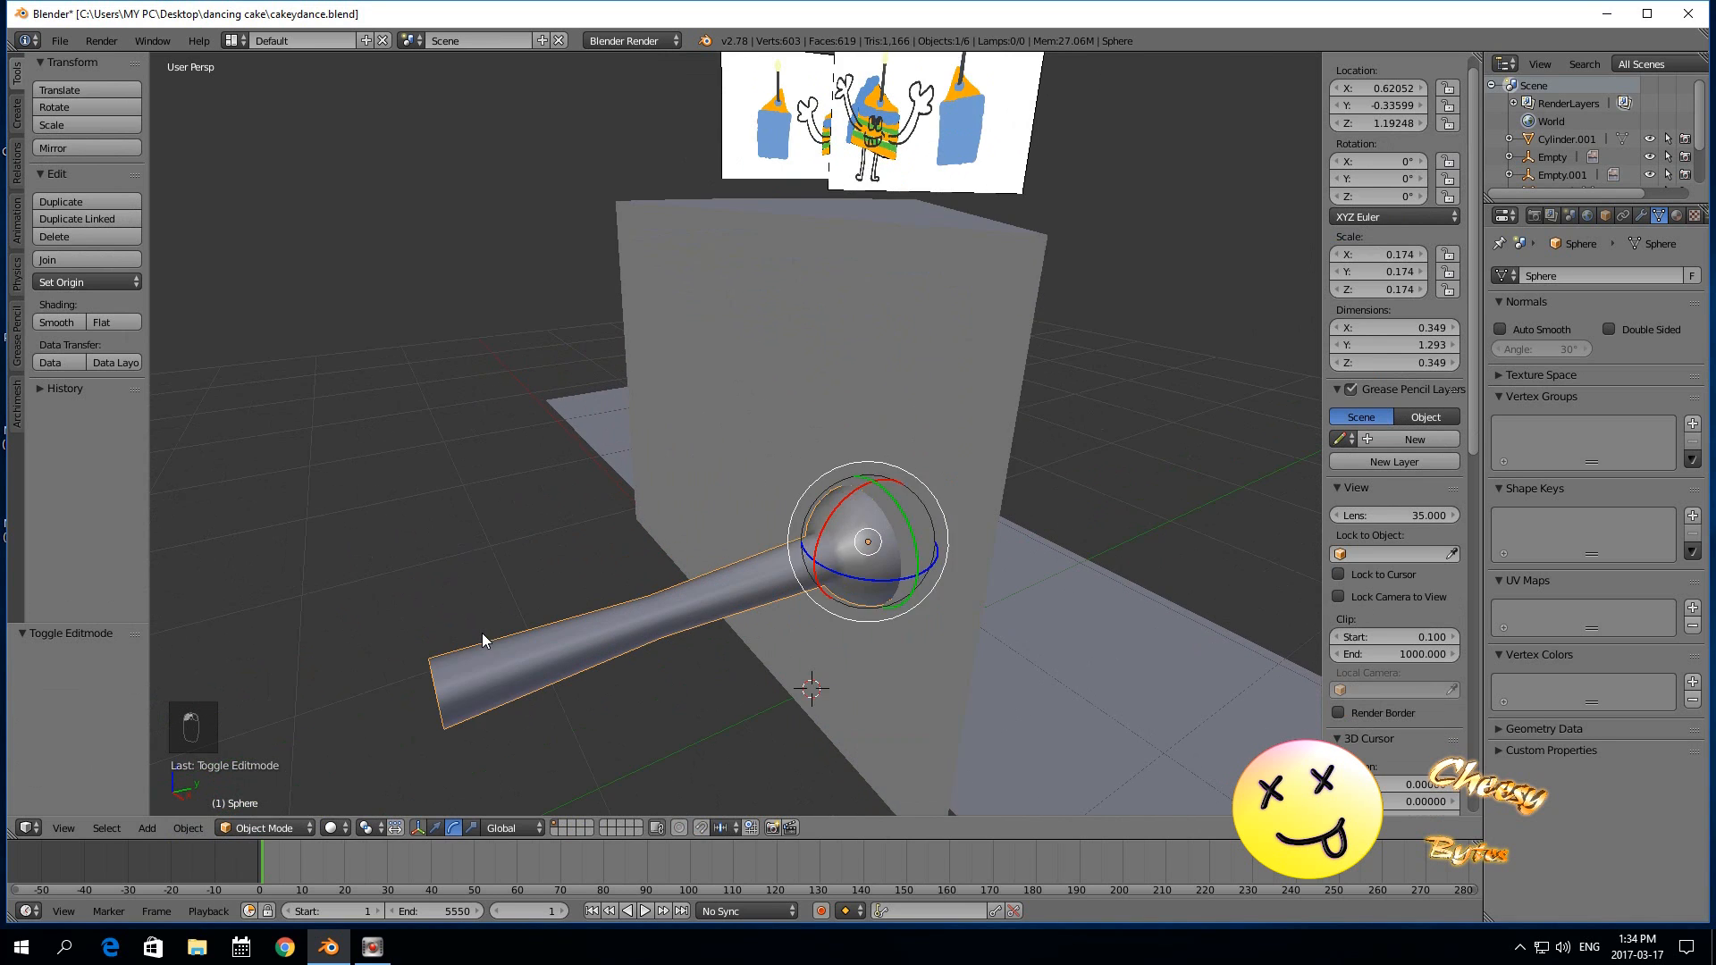
{"action": "scroll", "coordinate": [481, 633], "scroll_direction": "down", "scroll_amount": 2}
{"action": "left_click", "coordinate": [263, 828]}
{"action": "left_click", "coordinate": [279, 782]}
{"action": "scroll", "coordinate": [413, 733], "scroll_direction": "up", "scroll_amount": 2}
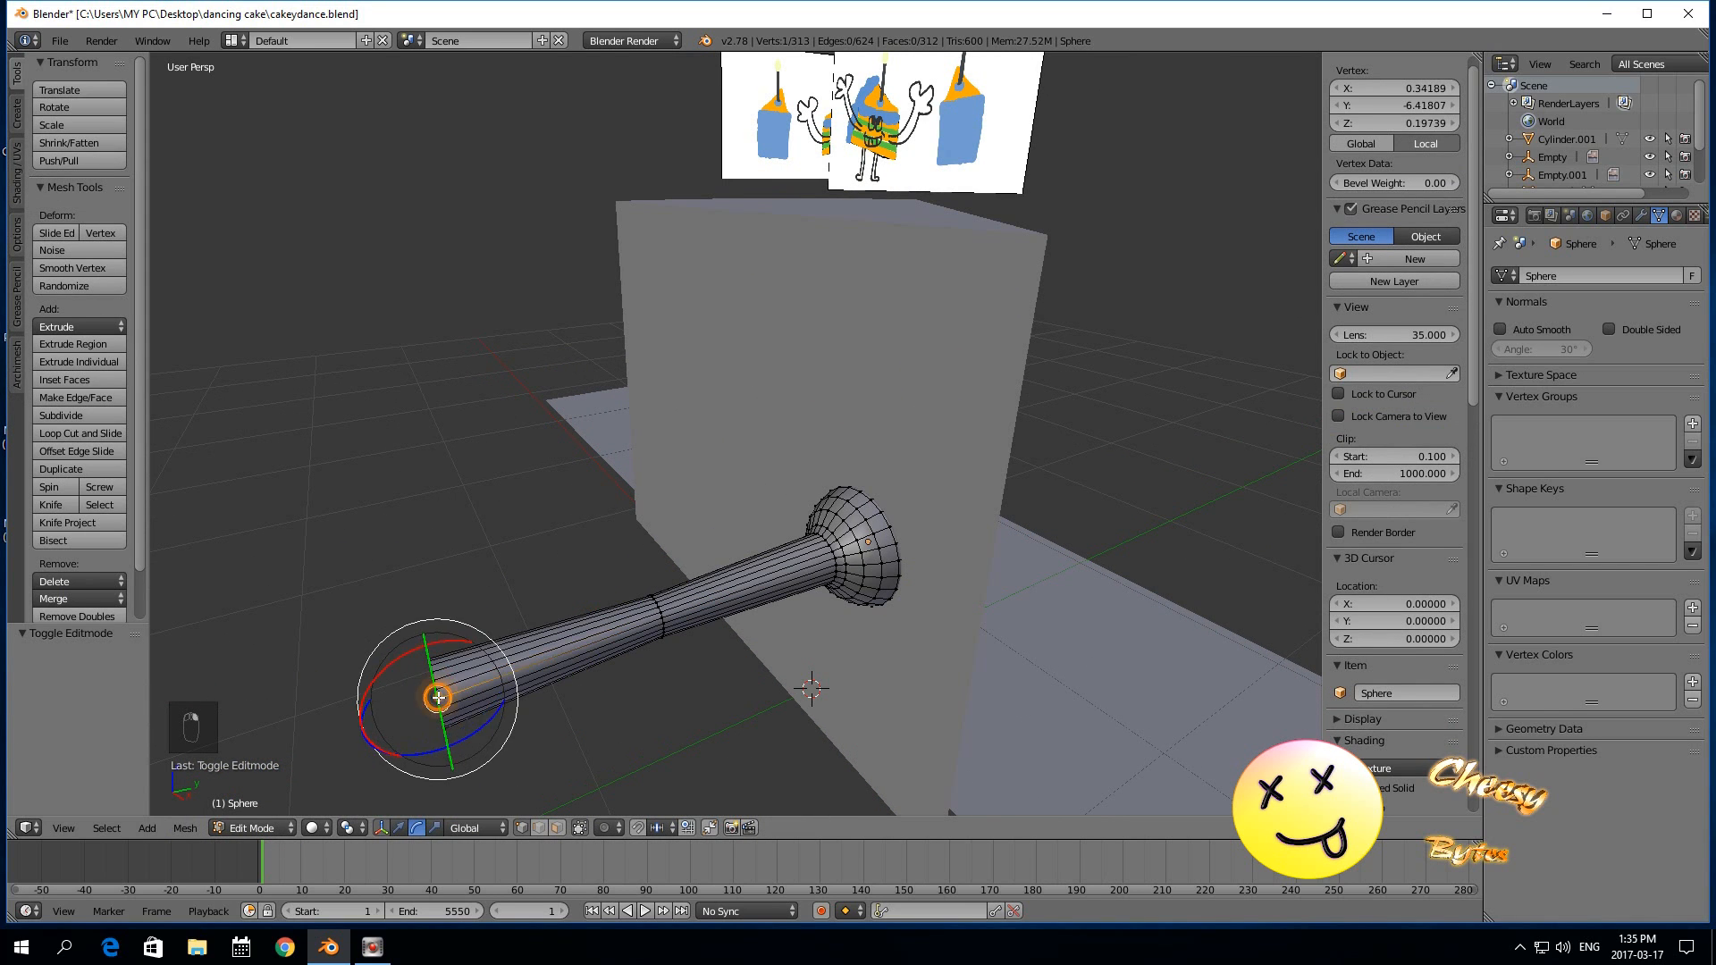
Select the tube's whole end ring, including hidden vertices, and scale it down to about 0.688.
{"action": "scroll", "coordinate": [438, 697], "scroll_direction": "down", "scroll_amount": 2}
{"action": "left_click", "coordinate": [580, 828]}
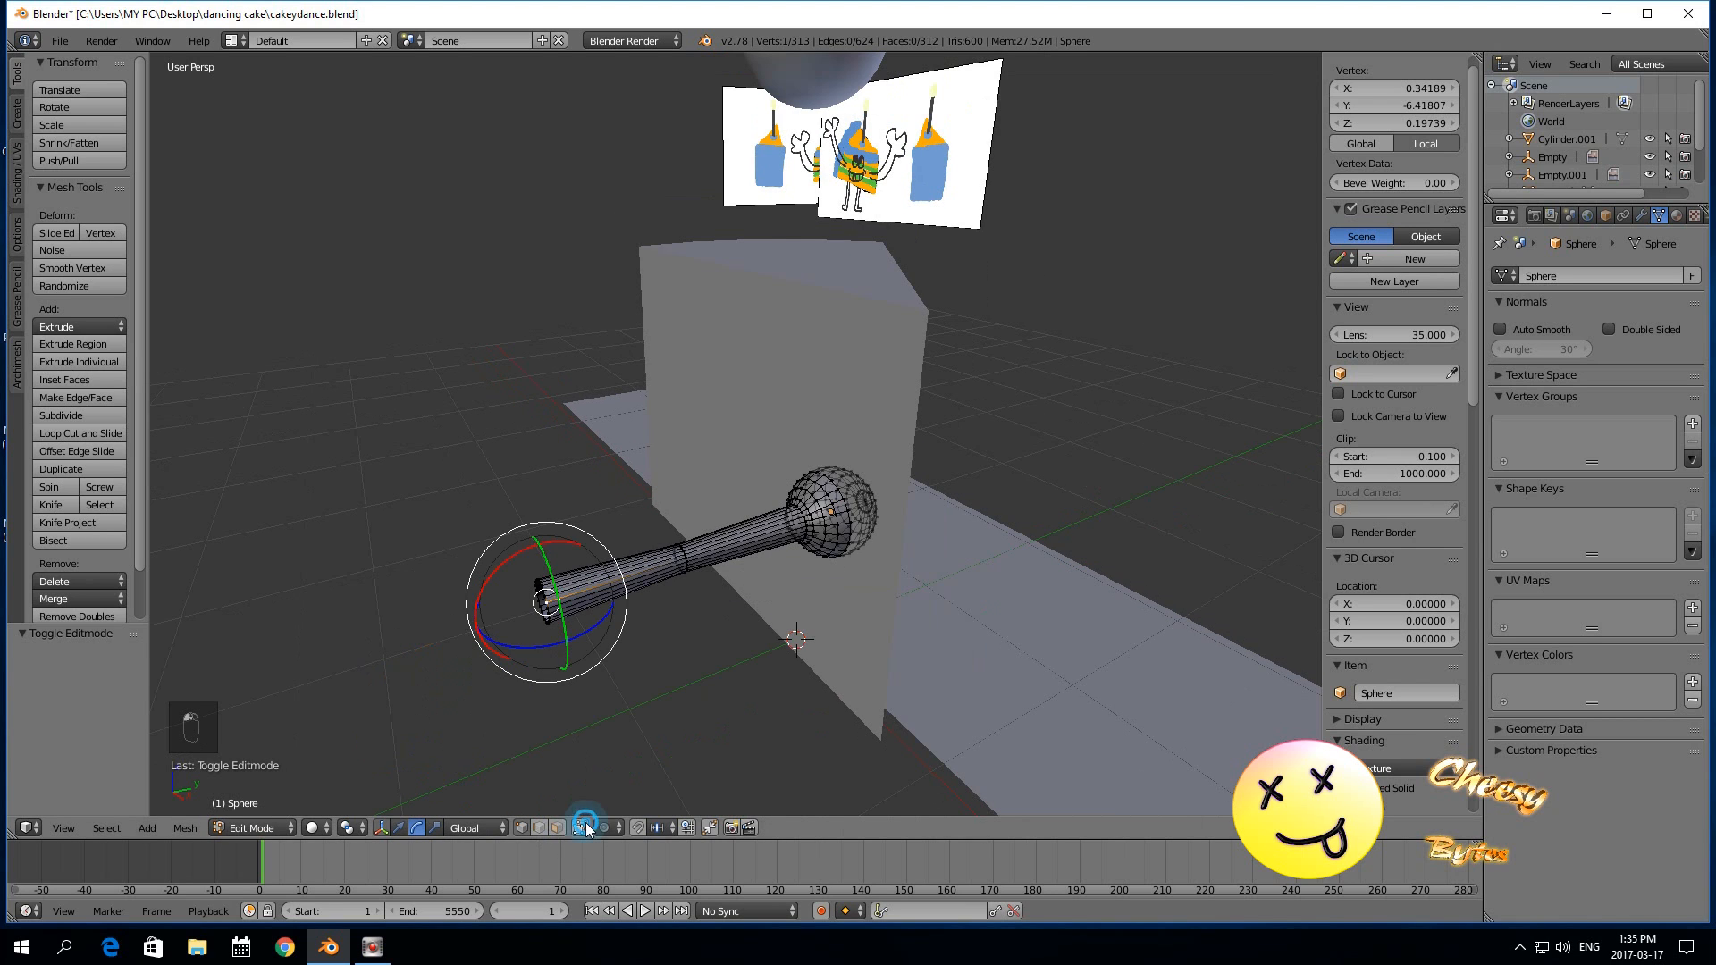
{"action": "key", "text": "b"}
{"action": "left_click_drag", "start_coordinate": [460, 561], "coordinate": [562, 628]}
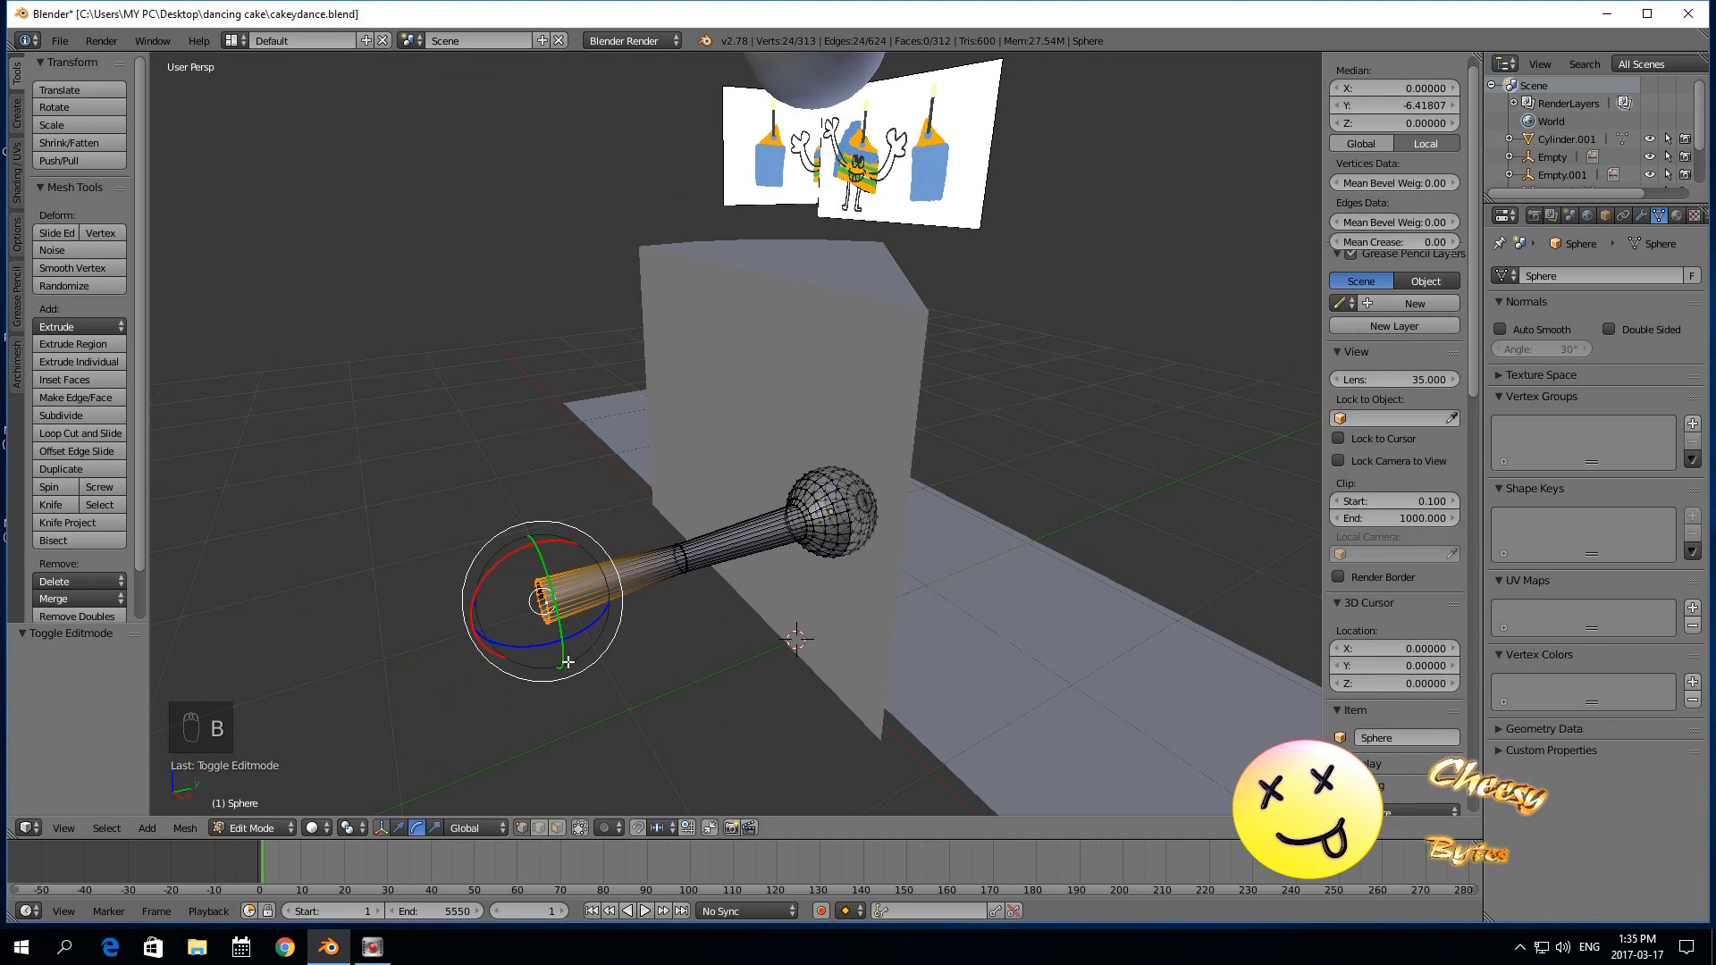
{"action": "left_click", "coordinate": [399, 828]}
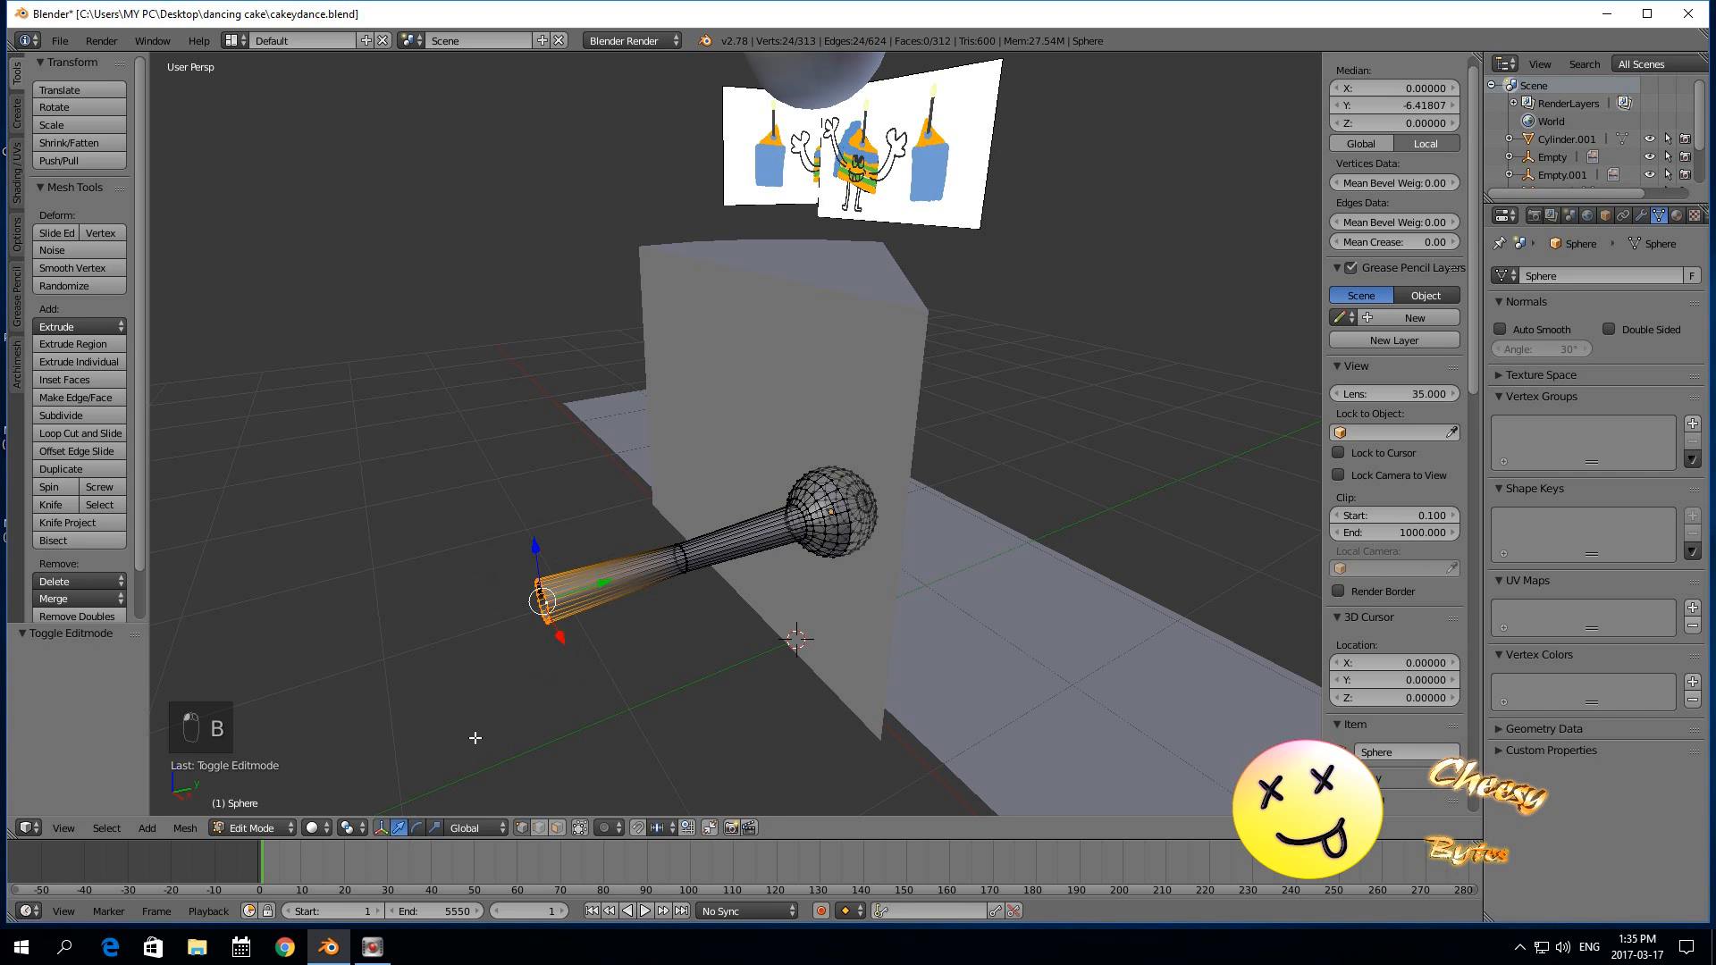
{"action": "key", "text": "s"}
{"action": "left_click", "coordinate": [495, 694]}
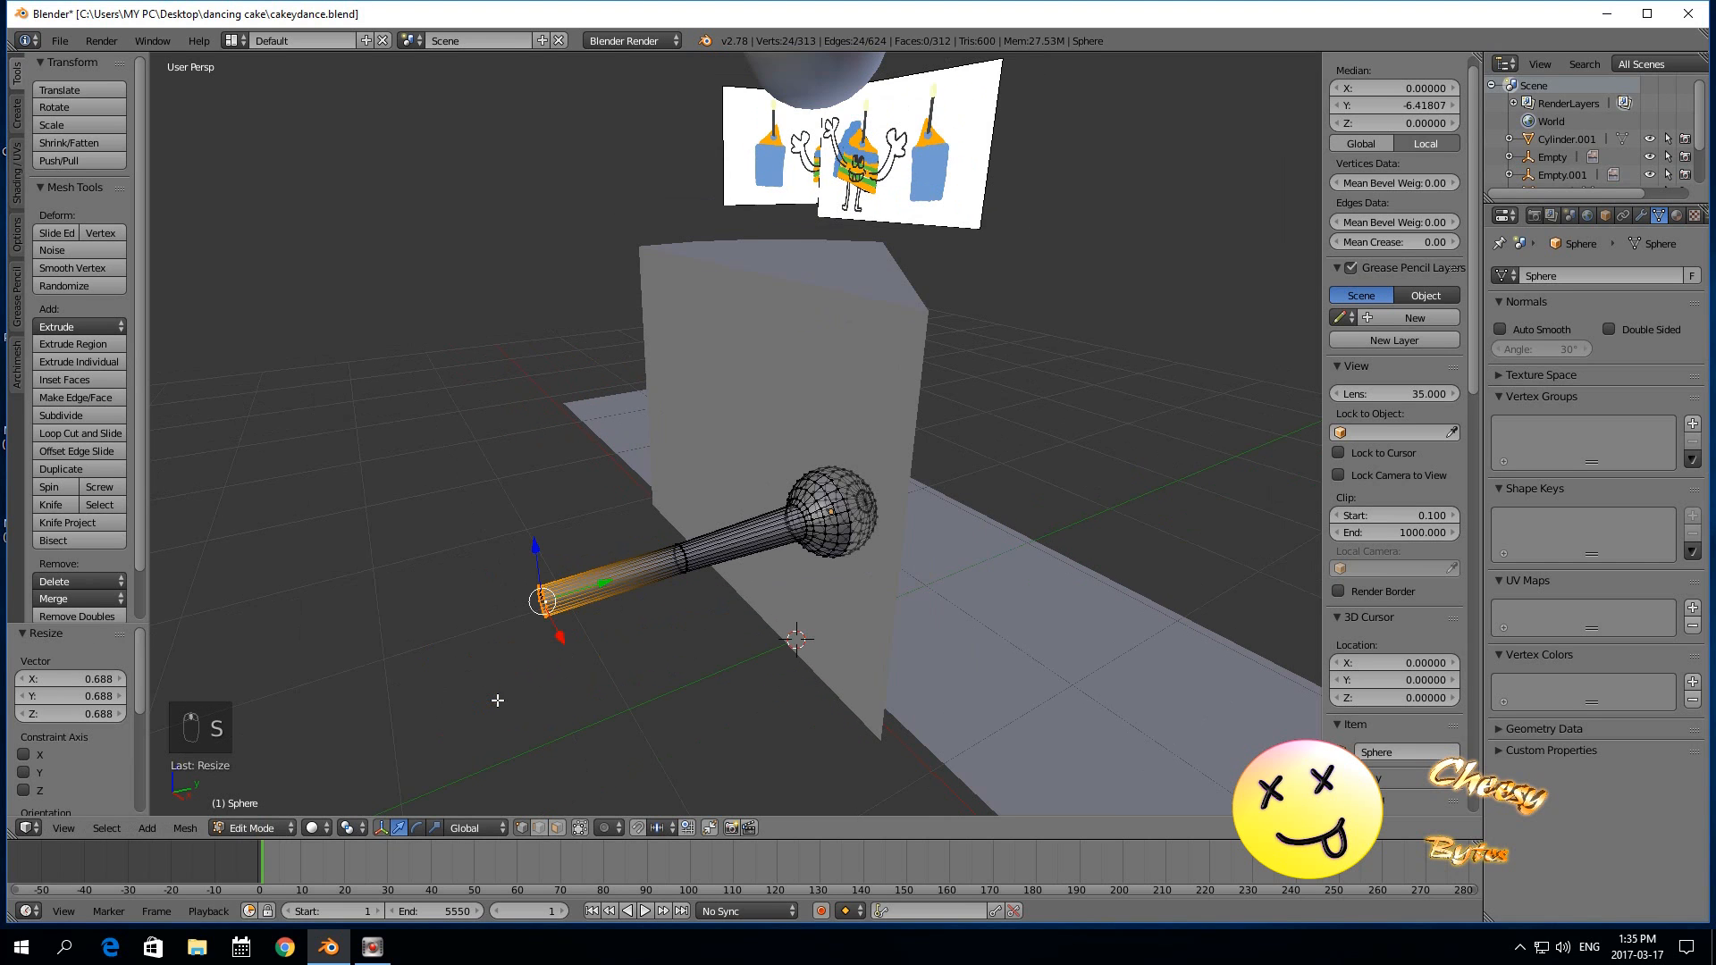
Extrude the end ring in place and scale it up to about 2.068 to form a flat flange.
{"action": "key", "text": "e"}
{"action": "right_click", "coordinate": [495, 701]}
{"action": "key", "text": "s"}
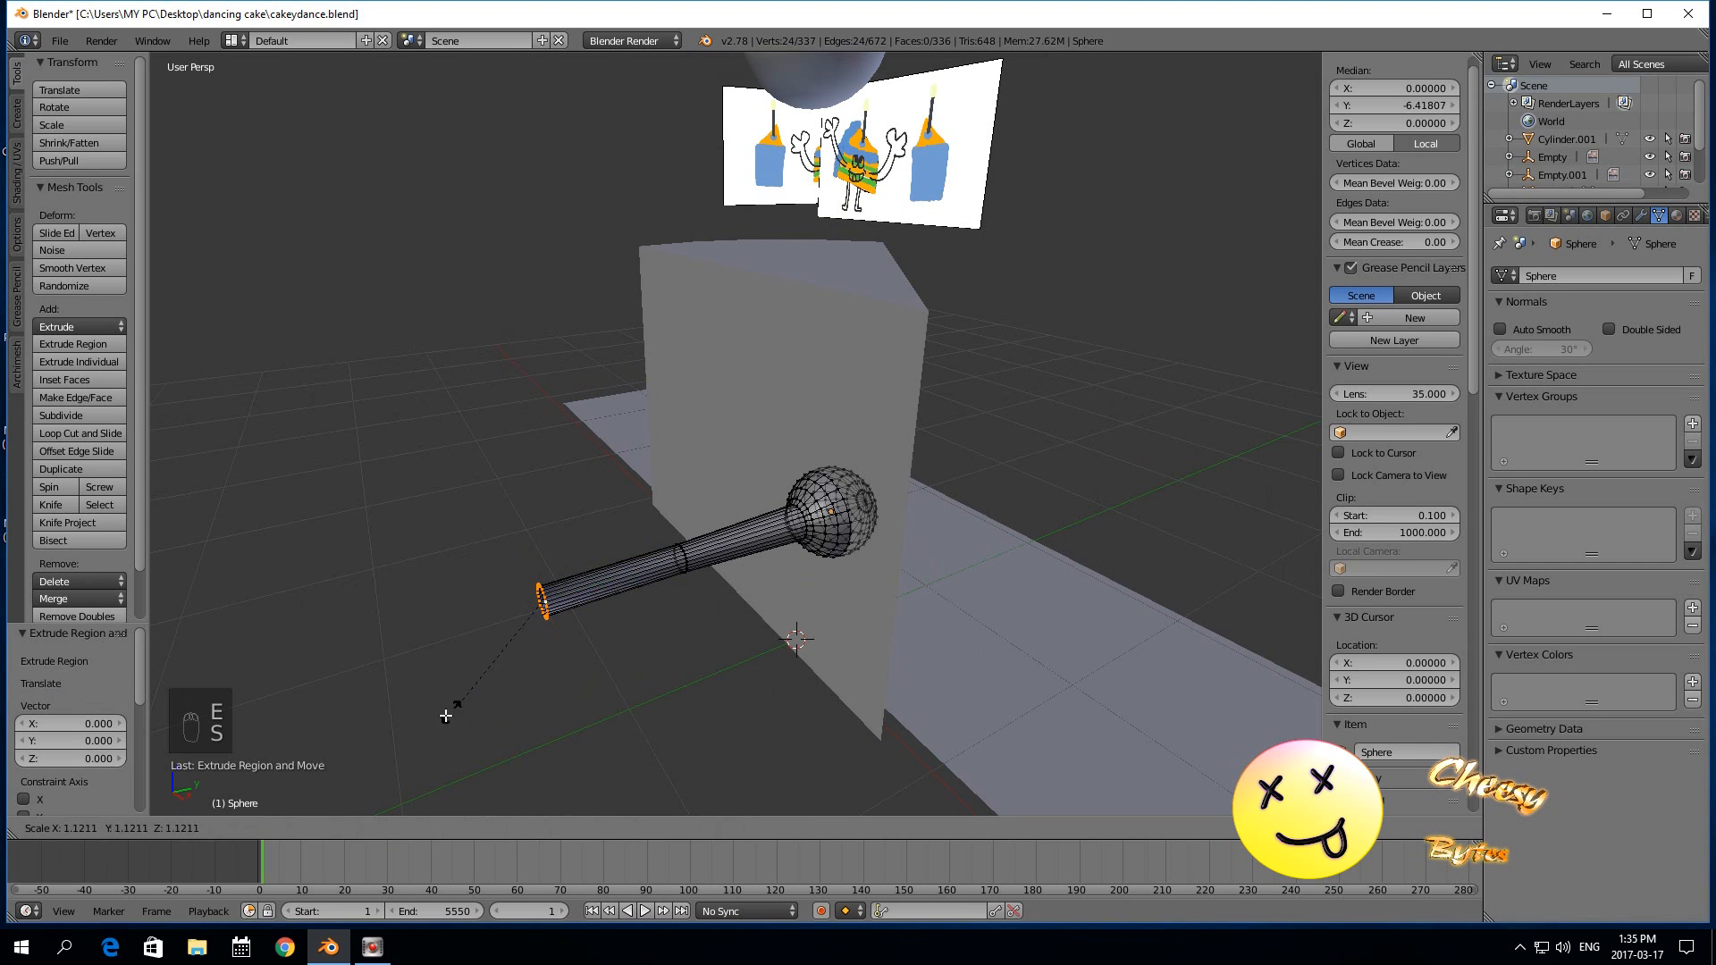
{"action": "left_click", "coordinate": [325, 725]}
{"action": "mouse_move", "coordinate": [459, 698]}
{"action": "middle_mouse_down"}
{"action": "mouse_move", "coordinate": [540, 677]}
{"action": "mouse_move", "coordinate": [448, 675]}
{"action": "middle_mouse_up"}
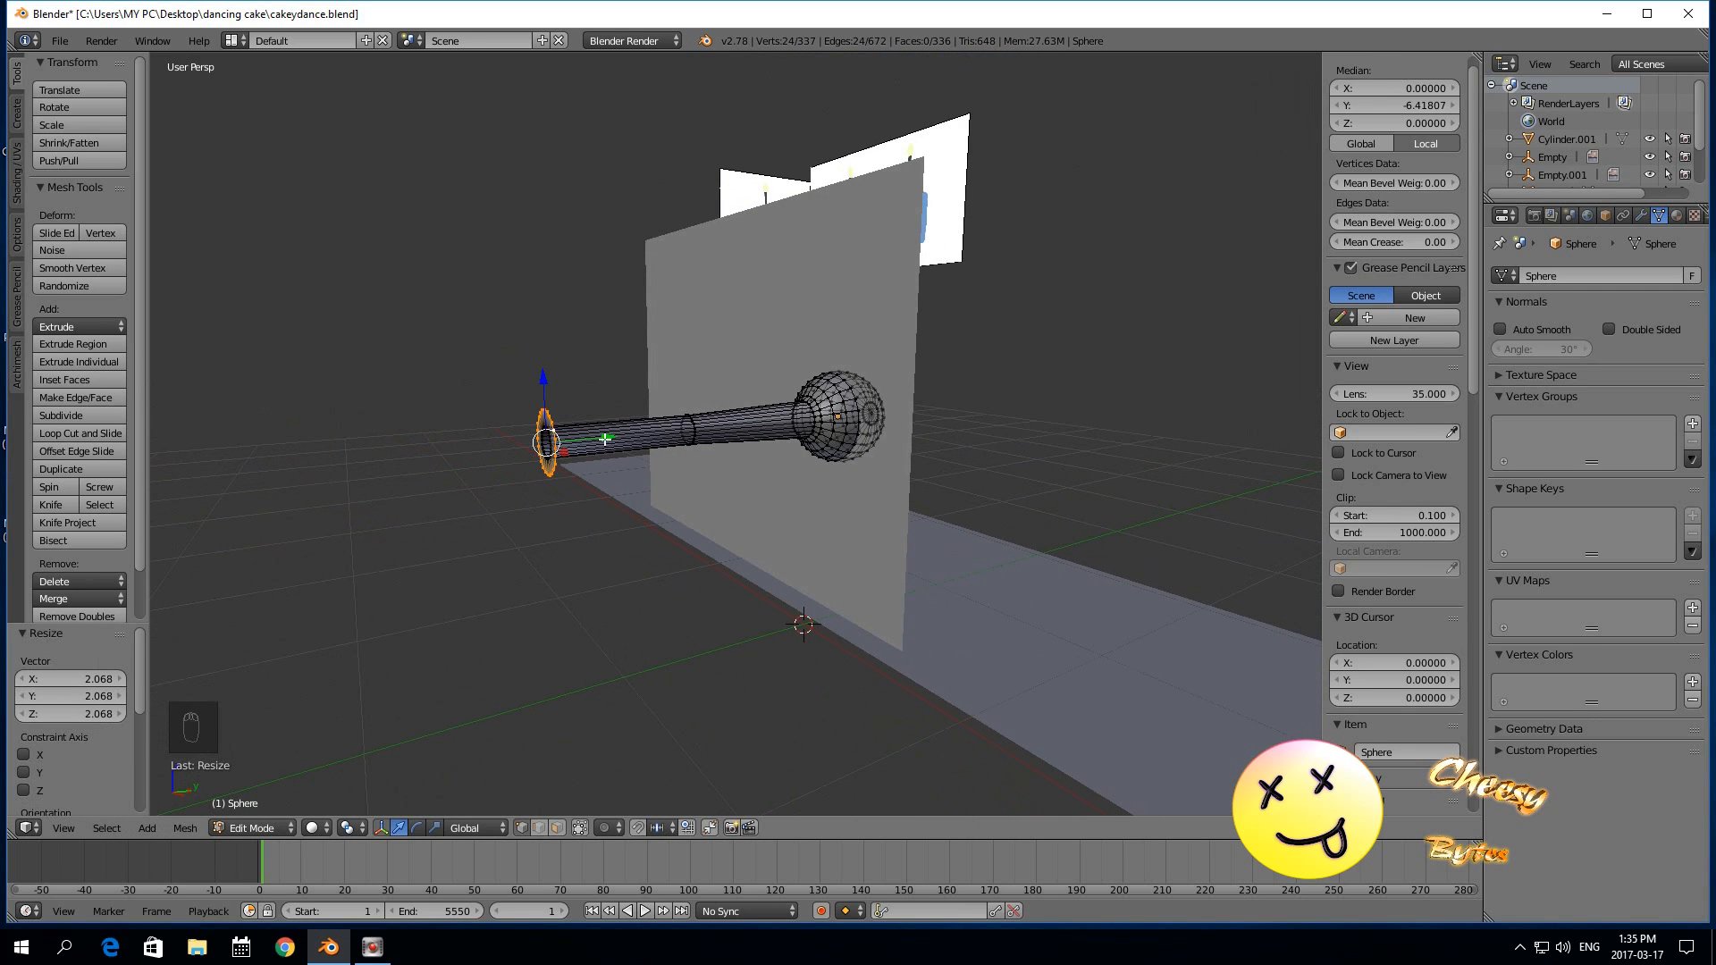
Extrude the flange ring outward from the tube's end and shift it -0.141 along Y to form a cylindrical cuff.
{"action": "key", "text": "e"}
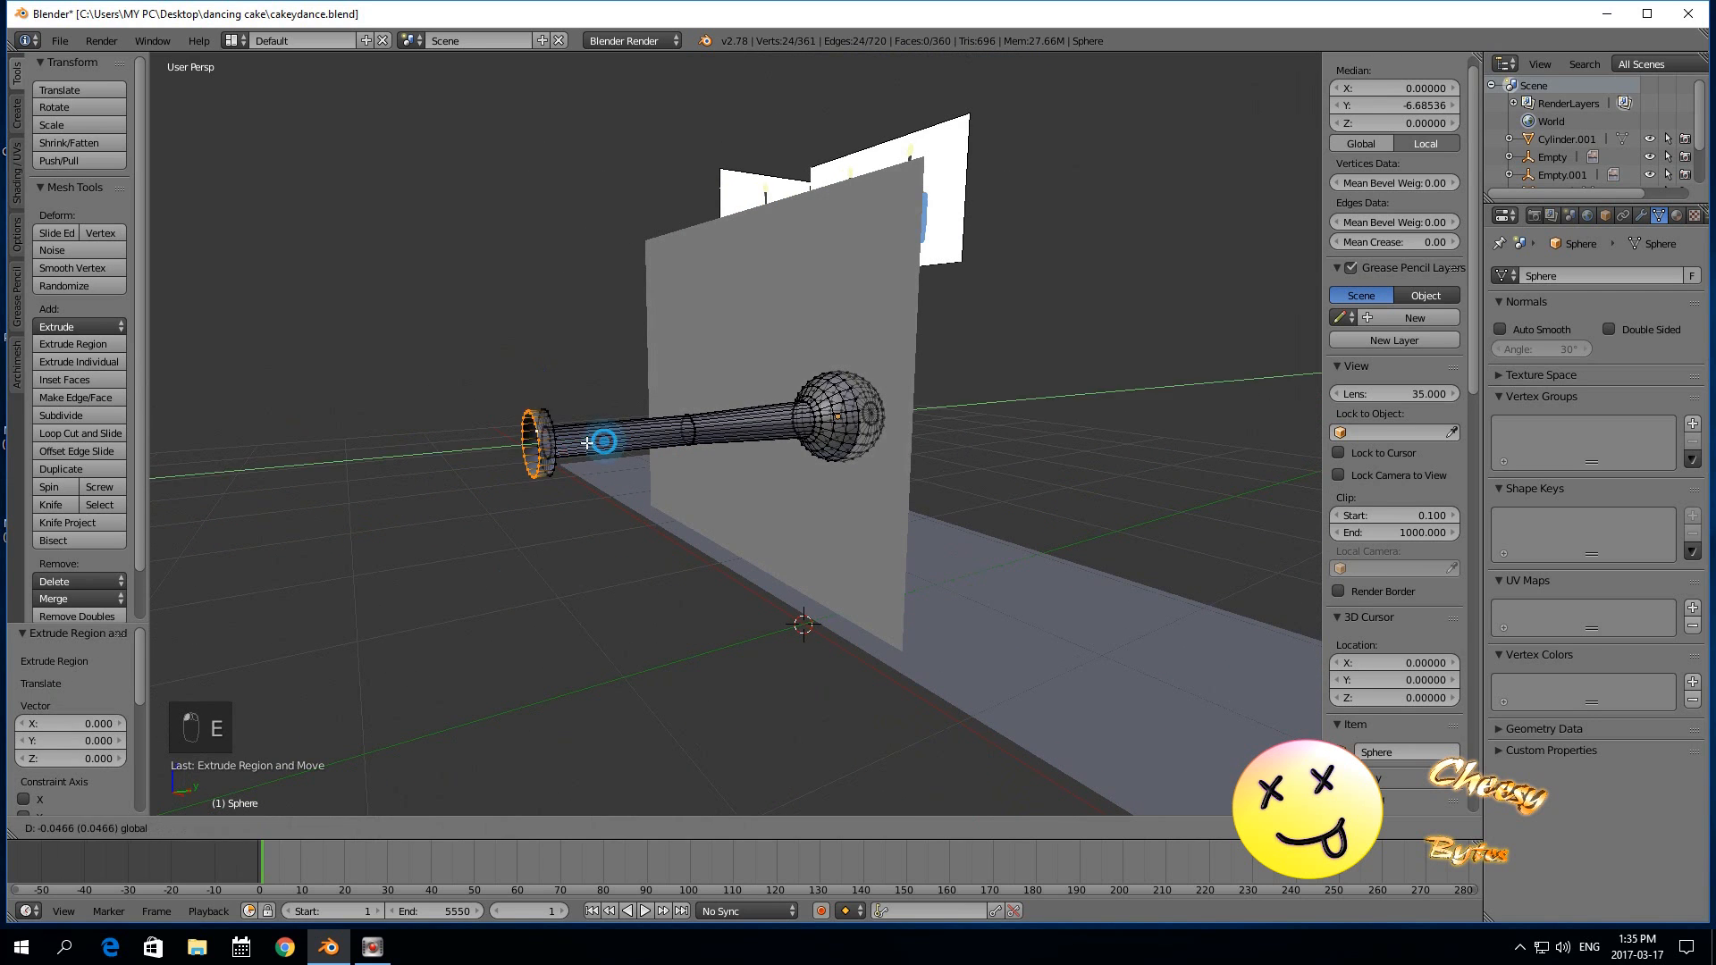
{"action": "left_click", "coordinate": [536, 548]}
{"action": "scroll", "coordinate": [537, 547], "scroll_direction": "up", "scroll_amount": 3}
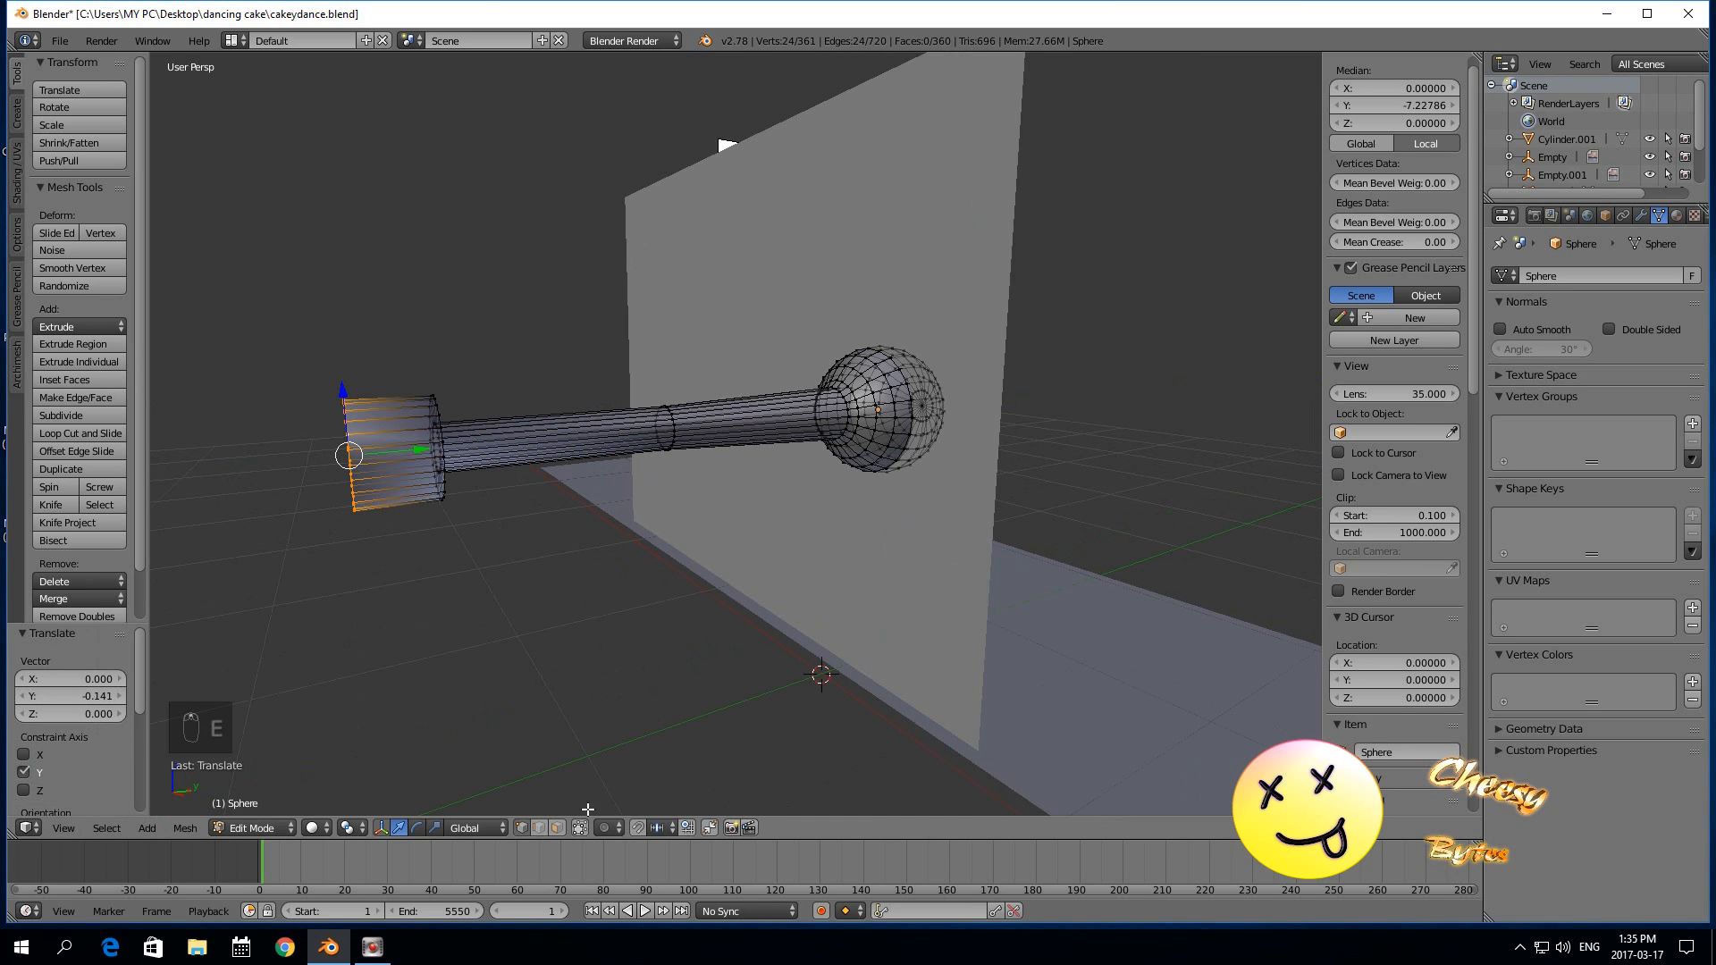
{"action": "mouse_move", "coordinate": [532, 684]}
{"action": "middle_mouse_down"}
{"action": "mouse_move", "coordinate": [575, 694]}
{"action": "mouse_move", "coordinate": [511, 681]}
{"action": "middle_mouse_up"}
{"action": "middle_click_drag", "start_coordinate": [426, 638], "coordinate": [518, 652]}
{"action": "scroll", "coordinate": [520, 651], "scroll_direction": "up", "scroll_amount": 3}
{"action": "scroll", "coordinate": [520, 651], "scroll_direction": "down", "scroll_amount": 3}
{"action": "scroll", "coordinate": [519, 651], "scroll_direction": "up", "scroll_amount": 3}
{"action": "scroll", "coordinate": [520, 652], "scroll_direction": "down", "scroll_amount": 3}
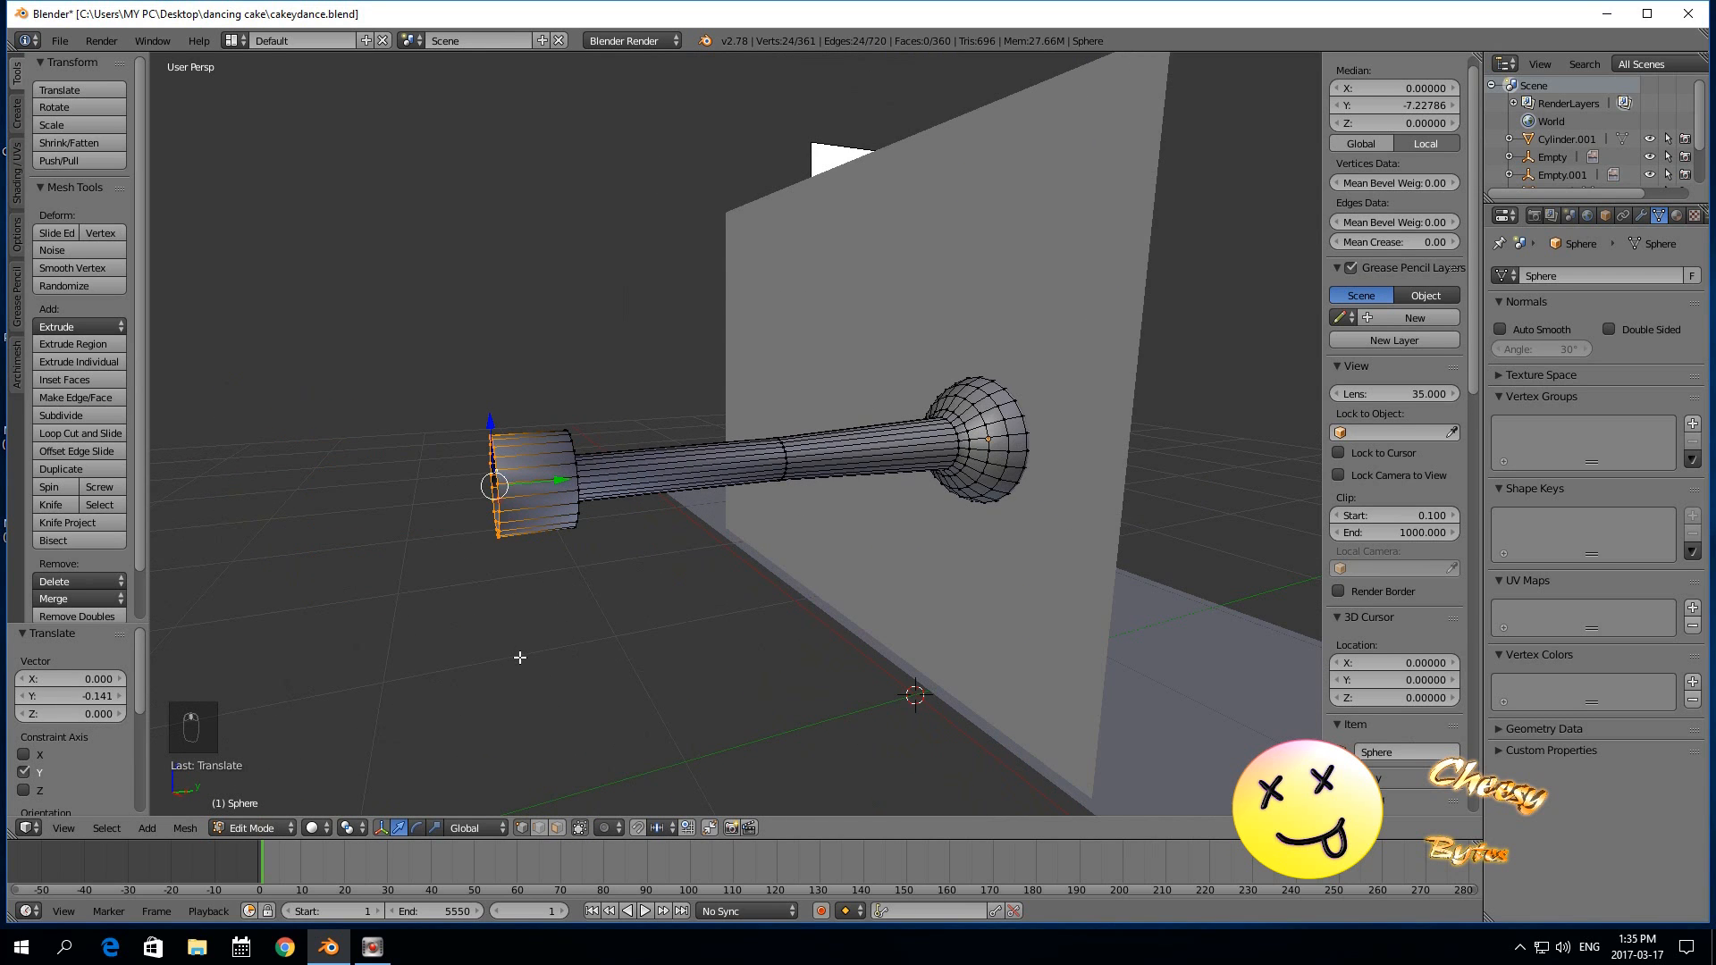
Expand the selection to the whole cuff and flatten it to 0.490 along Z.
{"action": "scroll", "coordinate": [520, 658], "scroll_direction": "up", "scroll_amount": 3}
{"action": "key", "text": "ctrl+KP_Add"}
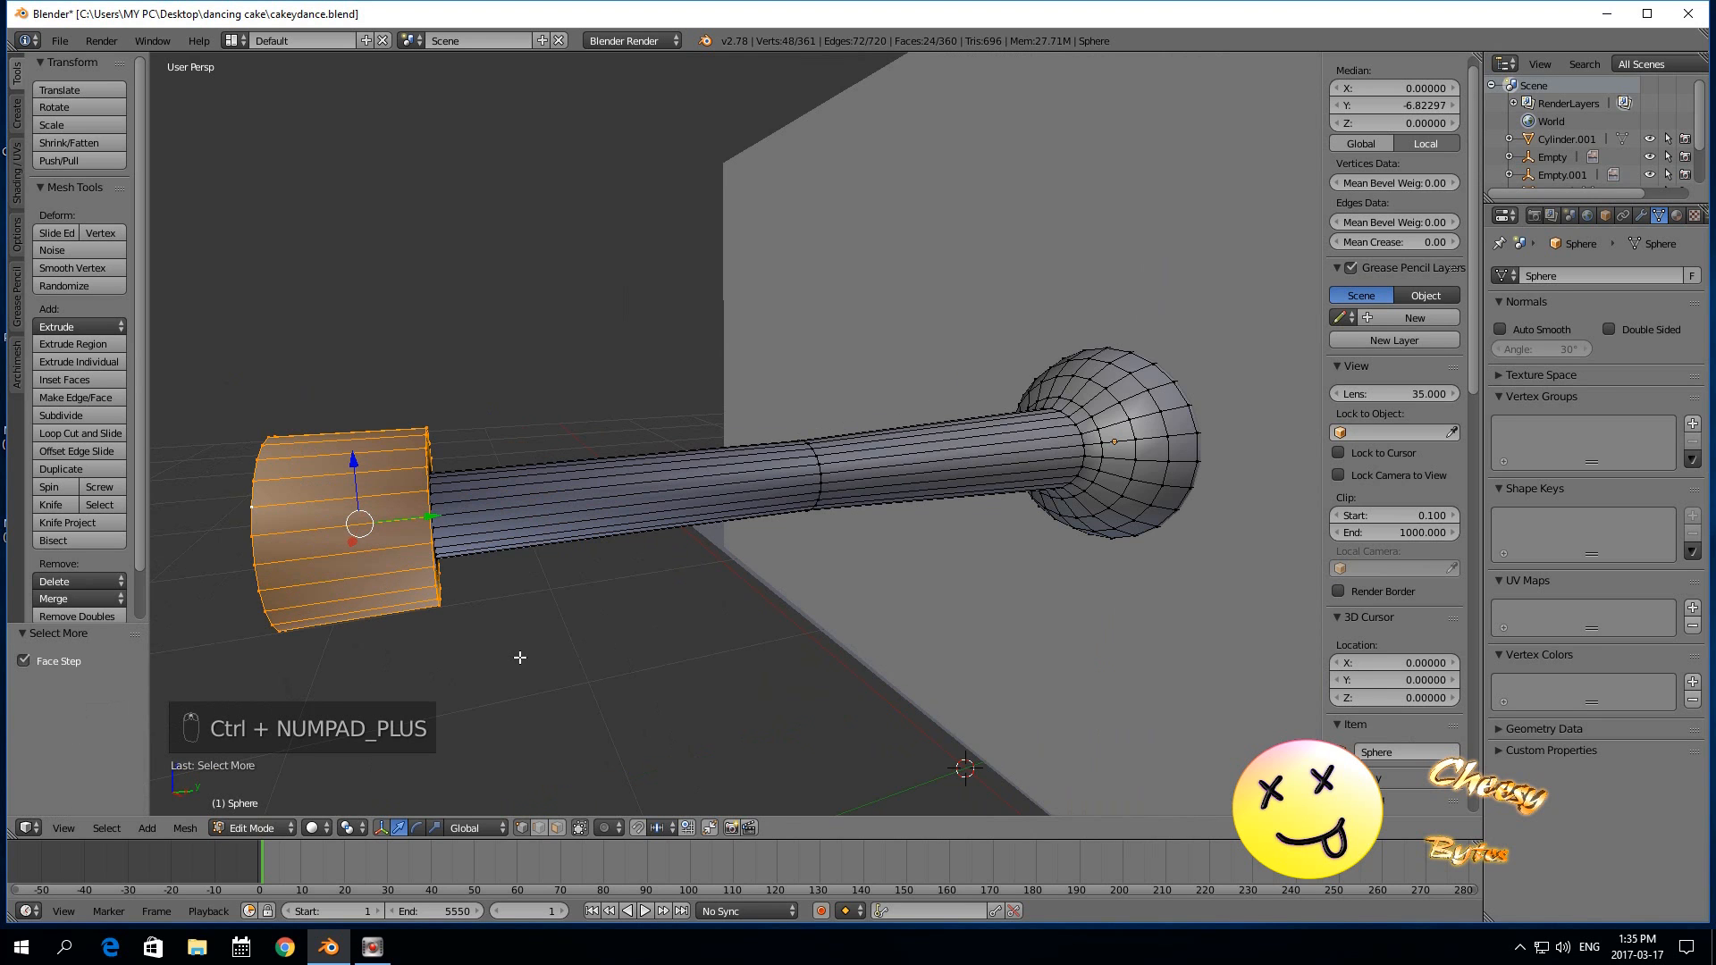
{"action": "scroll", "coordinate": [546, 616], "scroll_direction": "down", "scroll_amount": 3}
{"action": "key", "text": "s"}
{"action": "key", "text": "z"}
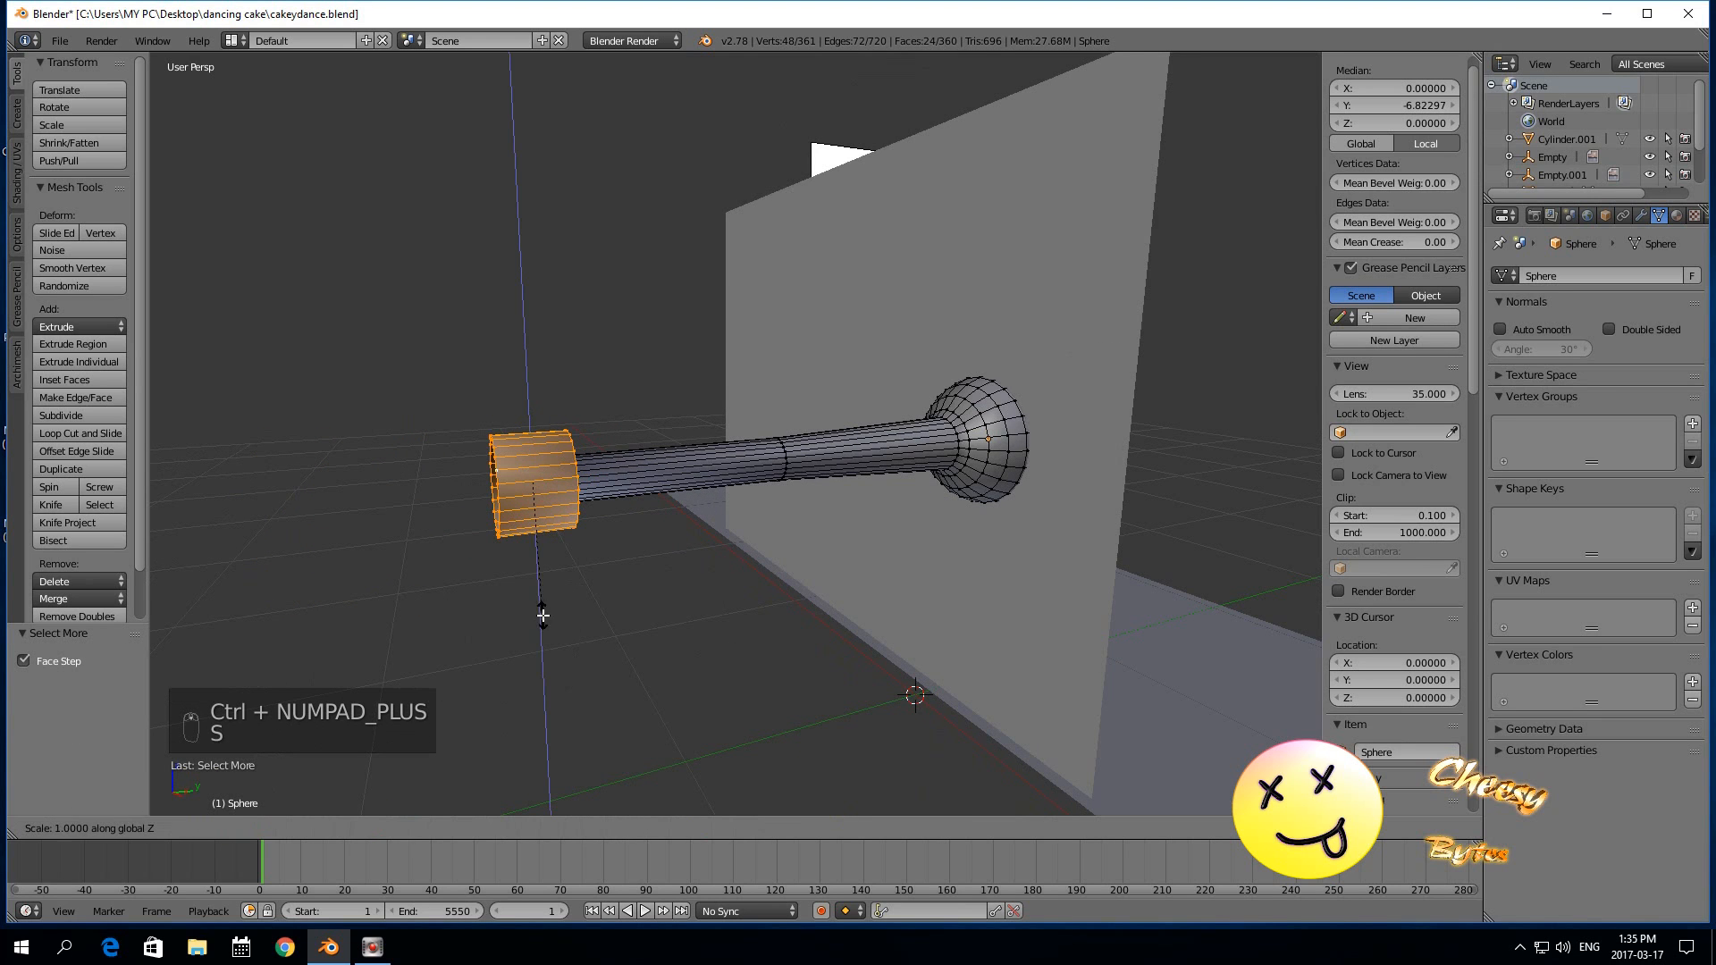
{"action": "left_click", "coordinate": [536, 547]}
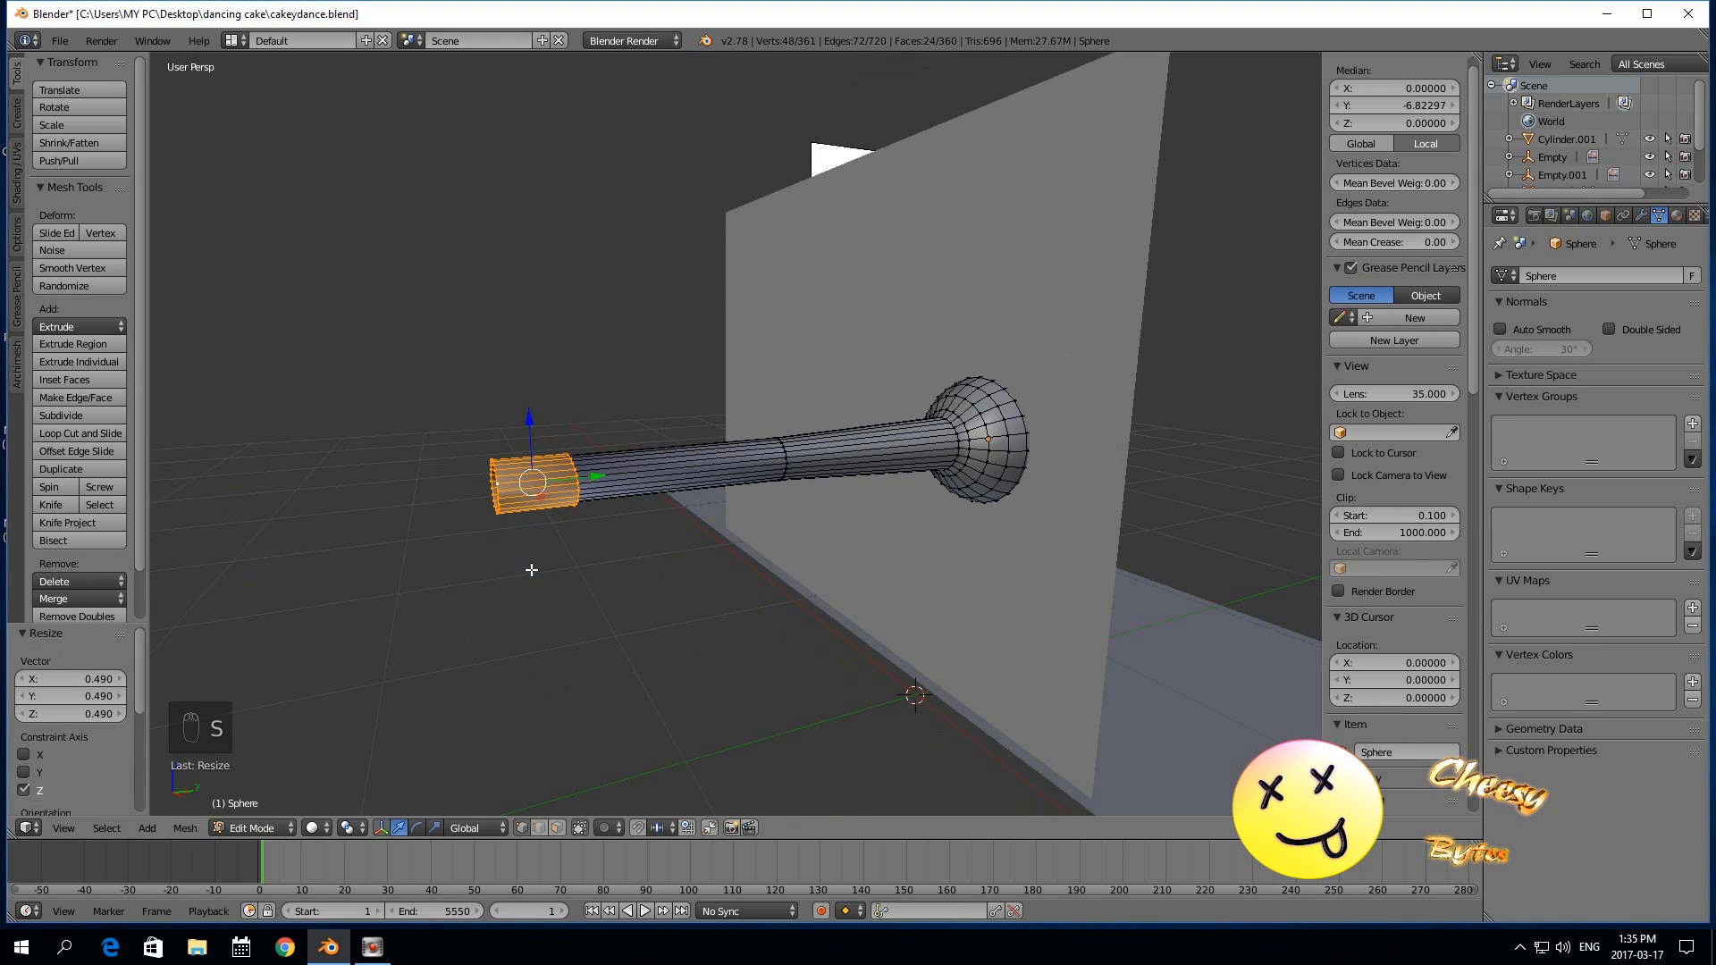
Nudge the flattened cuff along Y by -0.007 and again by -0.000872.
{"action": "scroll", "coordinate": [527, 581], "scroll_direction": "up", "scroll_amount": 3}
{"action": "left_click", "coordinate": [531, 612]}
{"action": "left_click_drag", "start_coordinate": [424, 516], "coordinate": [420, 518]}
{"action": "scroll", "coordinate": [448, 586], "scroll_direction": "down", "scroll_amount": 5}
{"action": "mouse_move", "coordinate": [483, 617]}
{"action": "middle_mouse_down"}
{"action": "mouse_move", "coordinate": [571, 632]}
{"action": "mouse_move", "coordinate": [481, 621]}
{"action": "middle_mouse_up"}
{"action": "scroll", "coordinate": [480, 621], "scroll_direction": "up", "scroll_amount": 4}
{"action": "scroll", "coordinate": [479, 621], "scroll_direction": "down", "scroll_amount": 4}
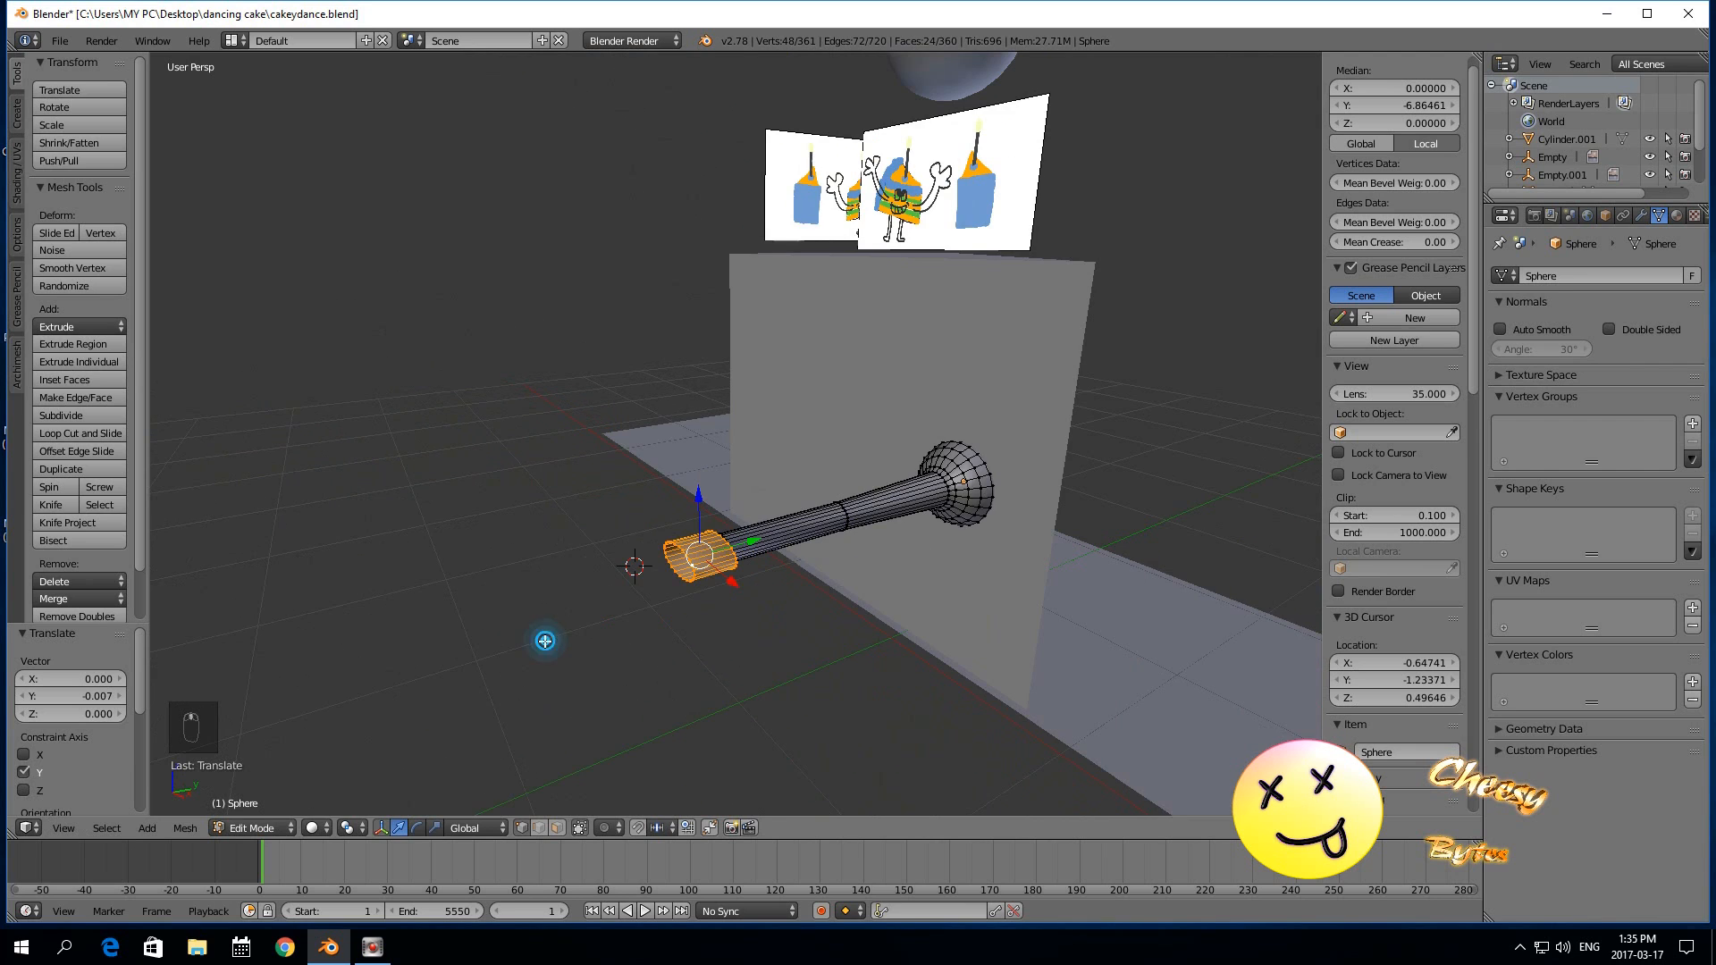
{"action": "scroll", "coordinate": [529, 626], "scroll_direction": "up", "scroll_amount": 7}
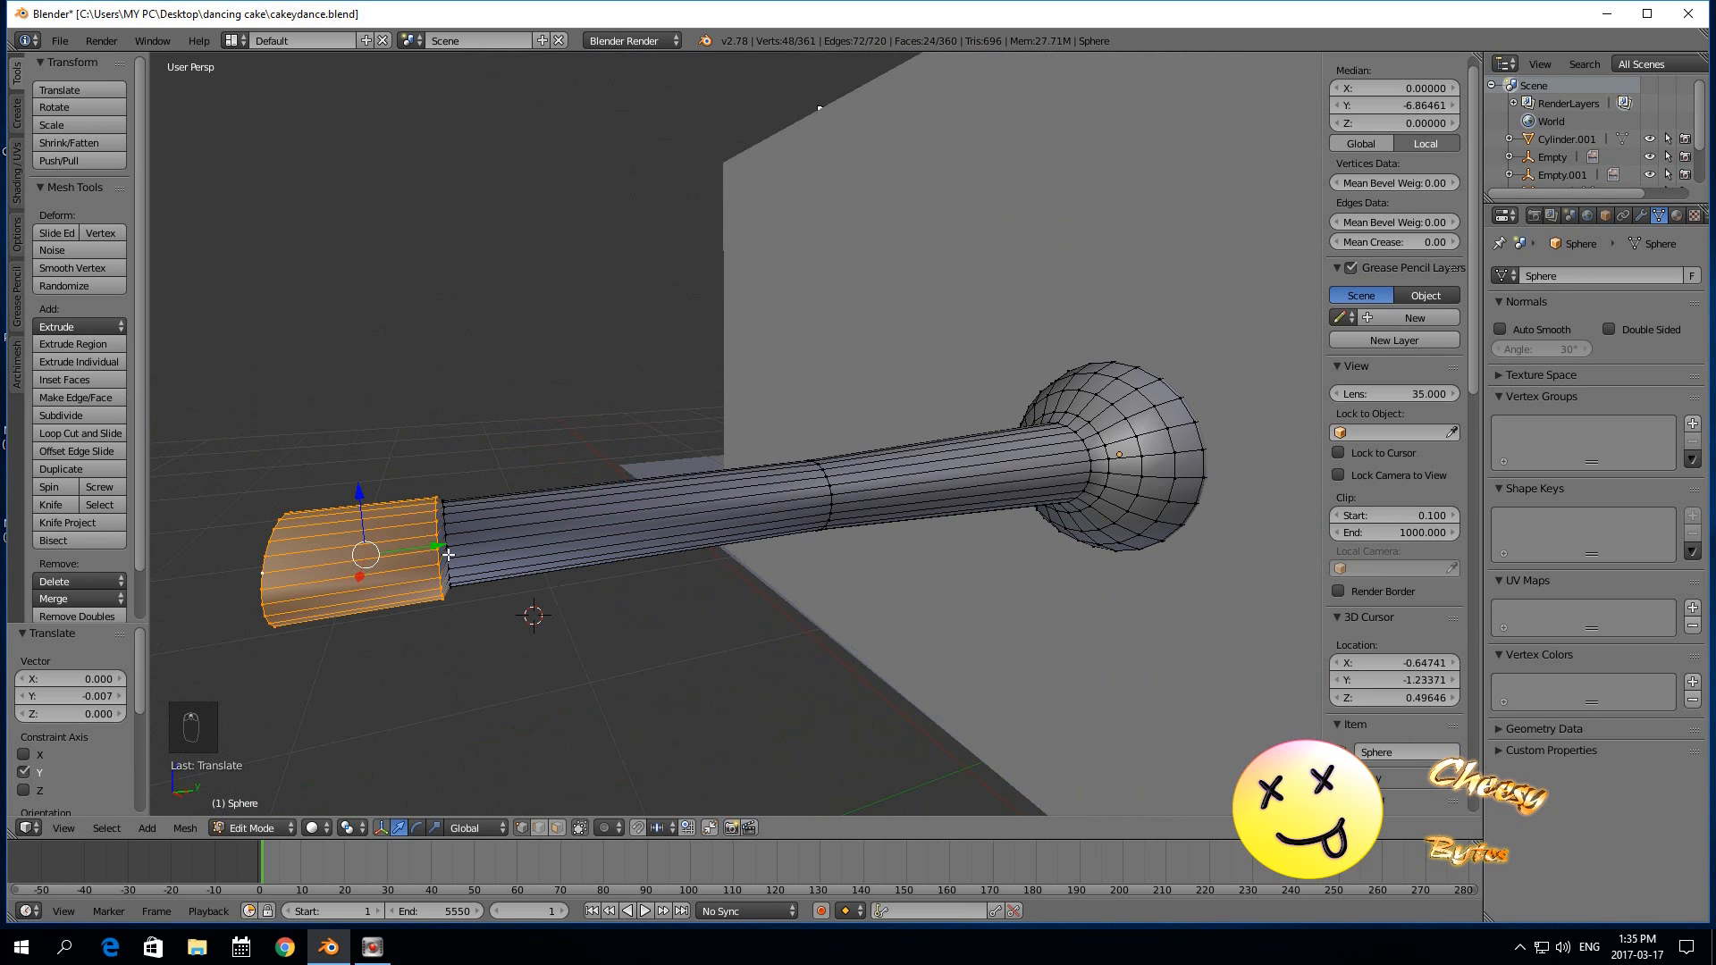
{"action": "left_click_drag", "start_coordinate": [446, 547], "coordinate": [447, 549]}
{"action": "scroll", "coordinate": [509, 591], "scroll_direction": "down", "scroll_amount": 2}
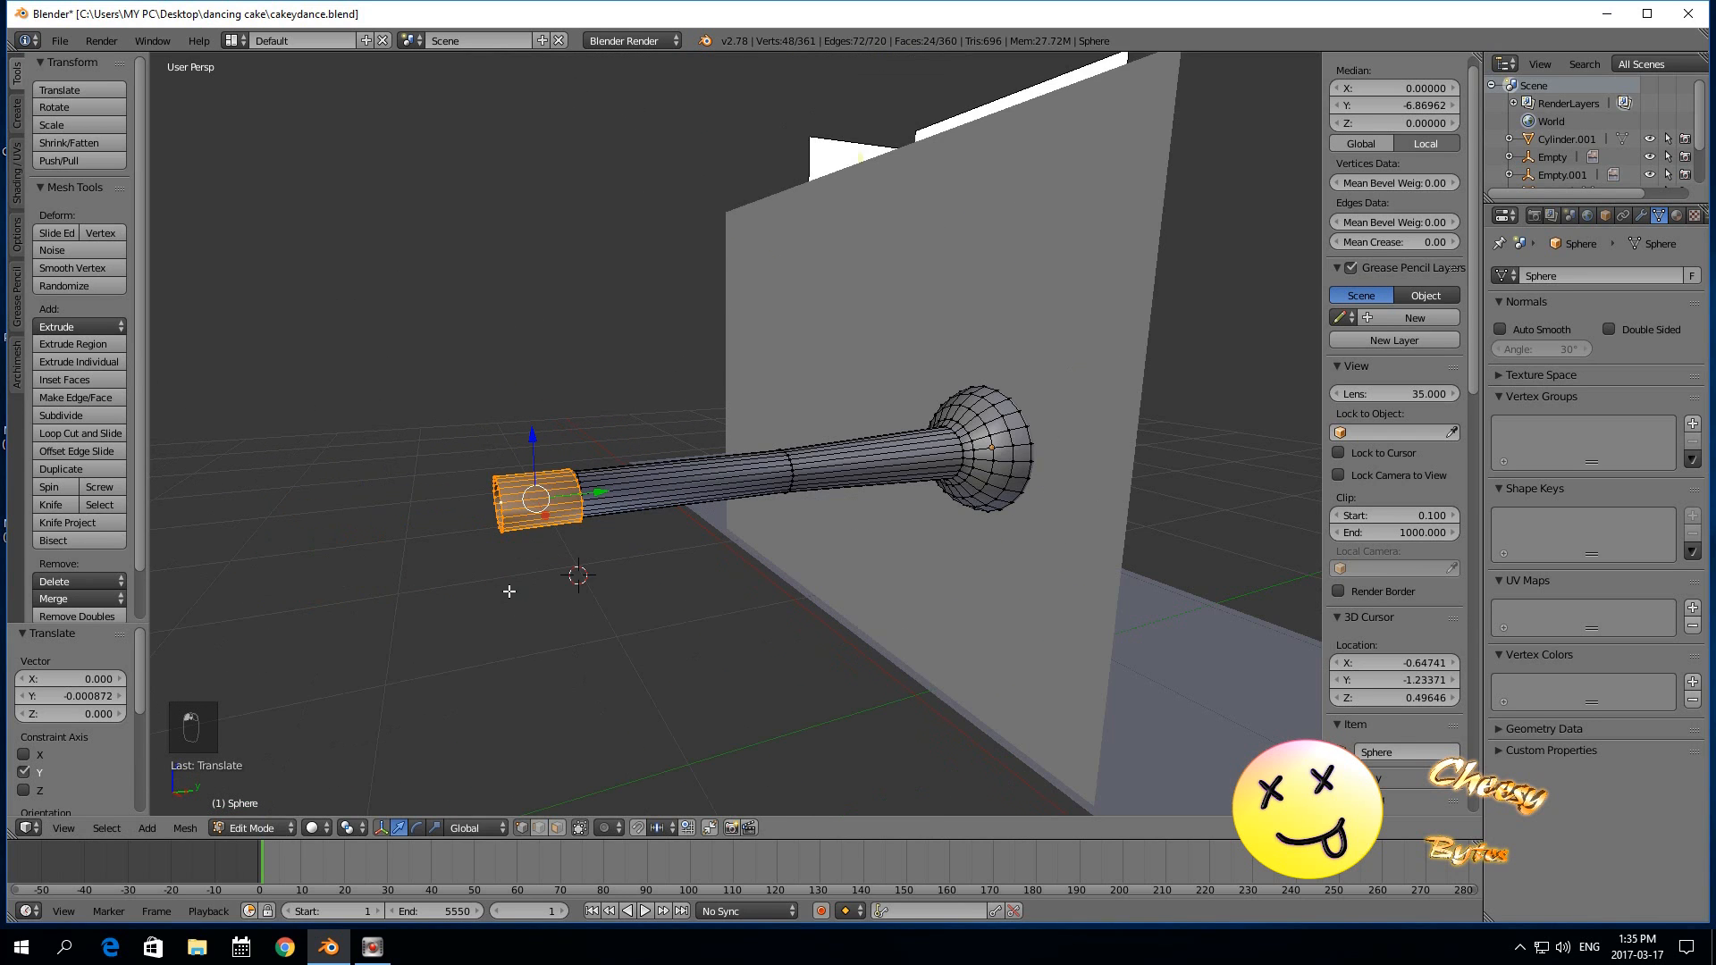
Select the cuff's edge loop nearest the tube and scale it down to 0.888.
{"action": "left_click", "coordinate": [483, 617]}
{"action": "middle_click_drag", "start_coordinate": [483, 617], "coordinate": [481, 614]}
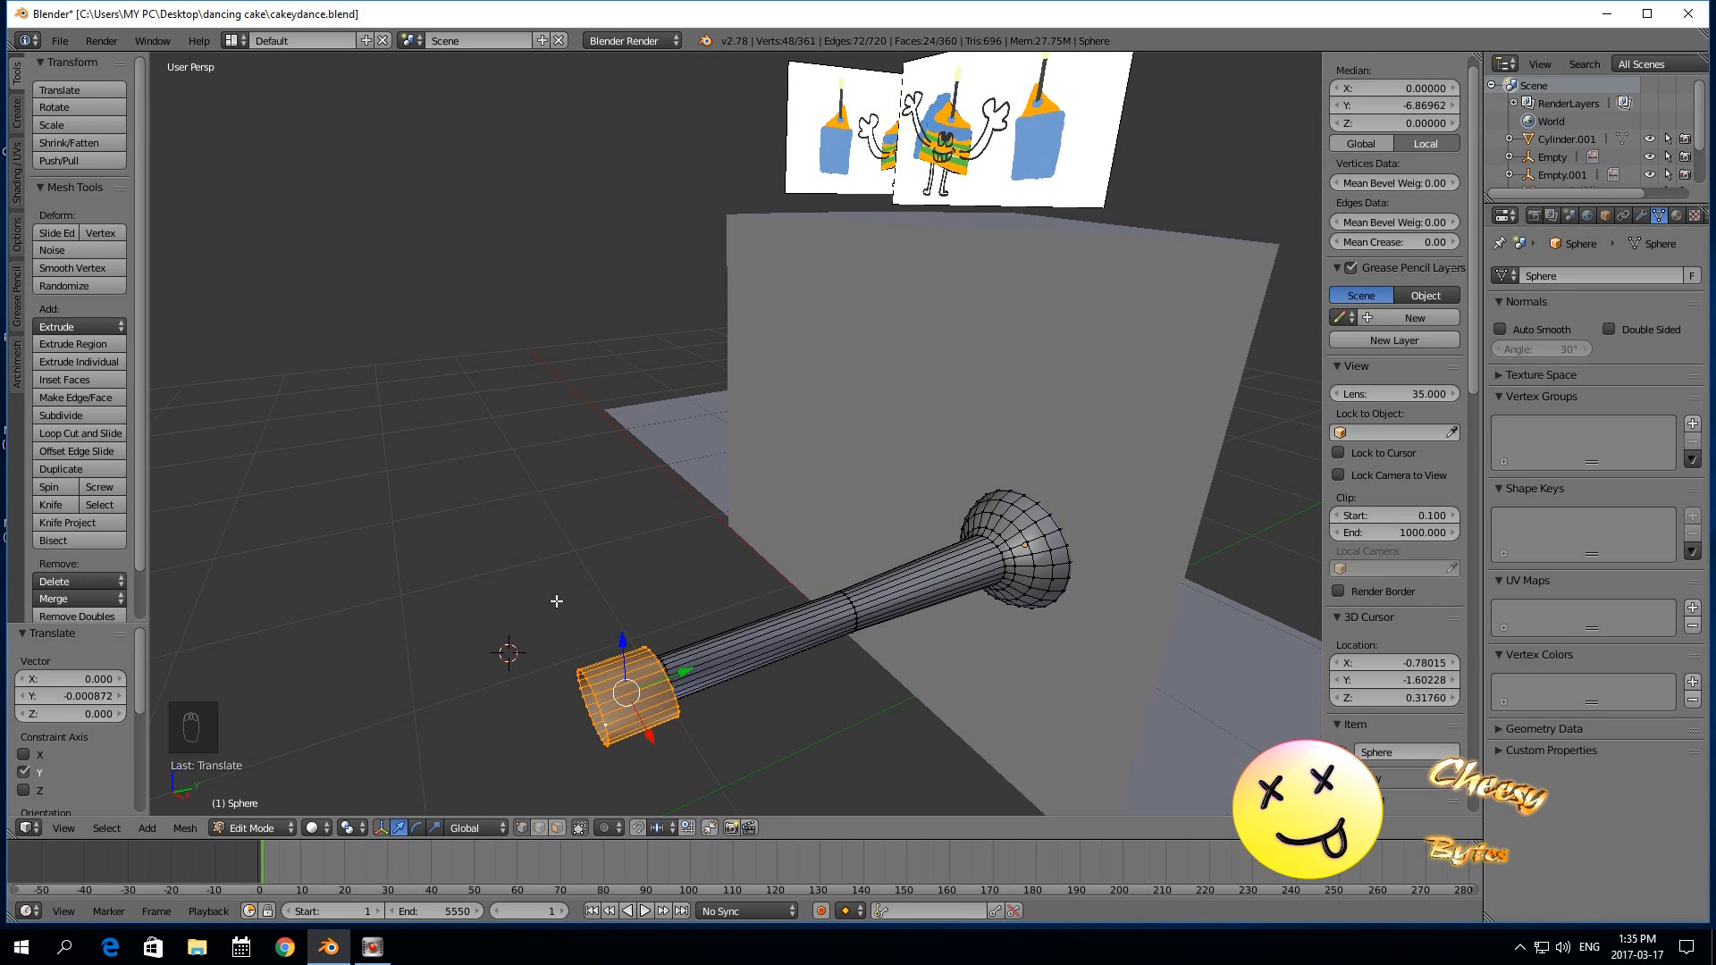
{"action": "mouse_move", "coordinate": [505, 642]}
{"action": "middle_mouse_down"}
{"action": "mouse_move", "coordinate": [537, 682]}
{"action": "mouse_move", "coordinate": [651, 682]}
{"action": "mouse_move", "coordinate": [517, 666]}
{"action": "middle_mouse_up"}
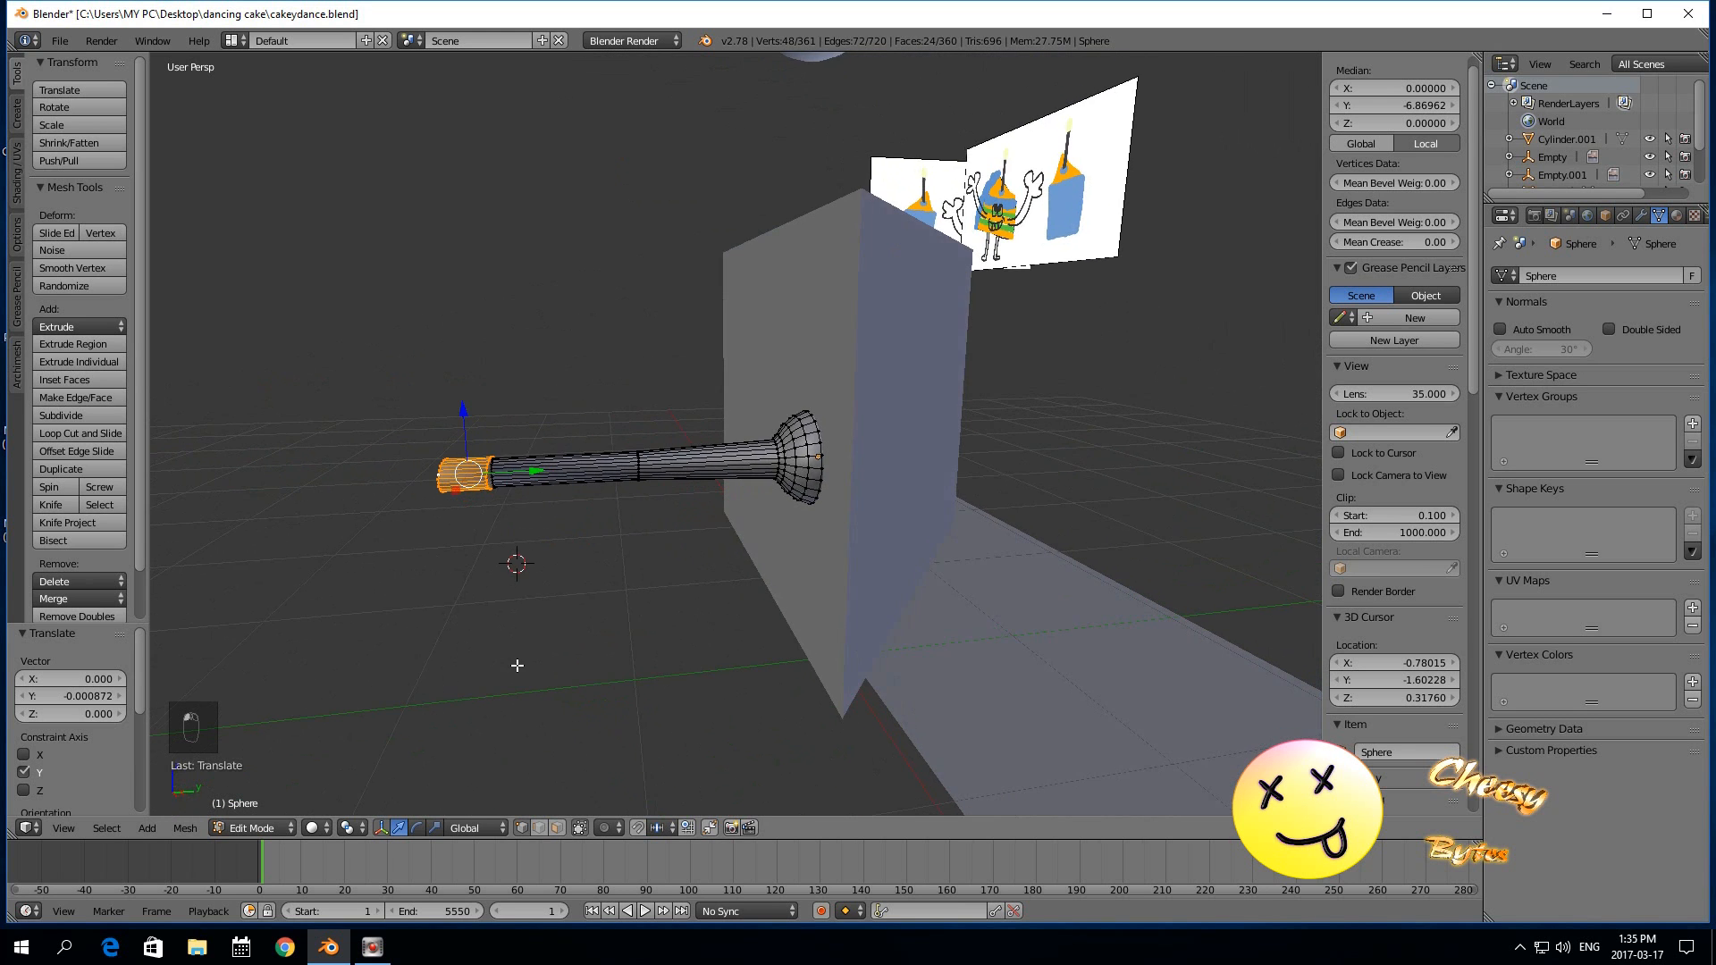
{"action": "scroll", "coordinate": [517, 666], "scroll_direction": "up", "scroll_amount": 2}
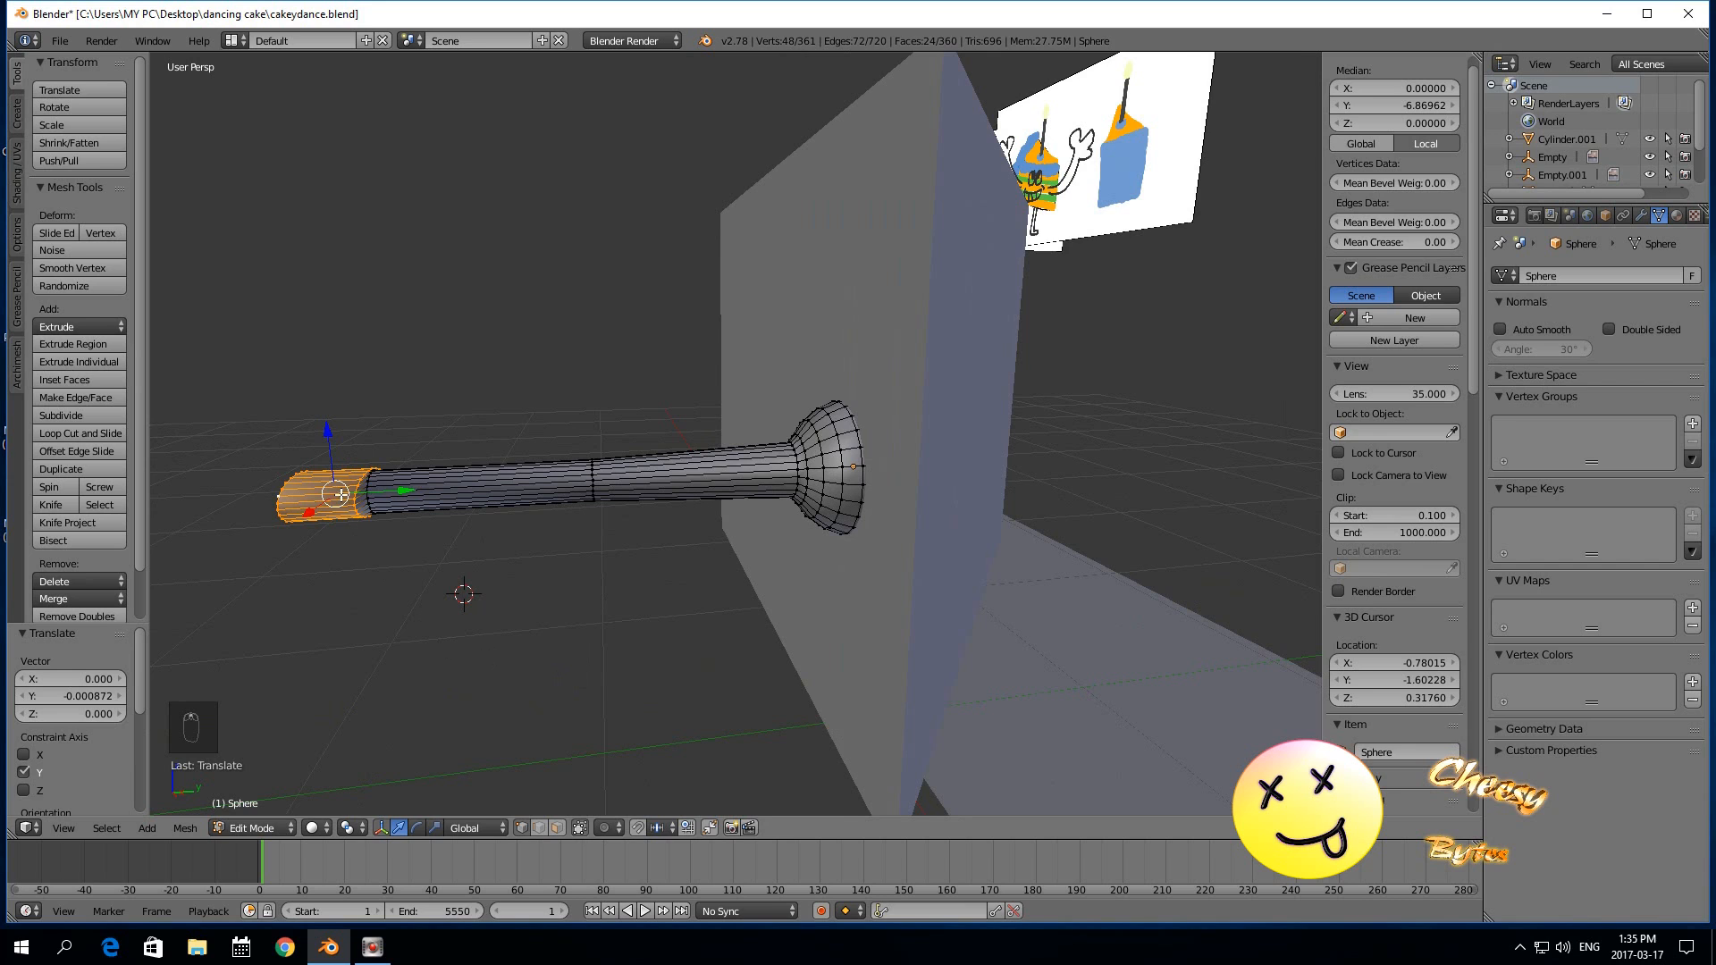
{"action": "right_click", "coordinate": [354, 497]}
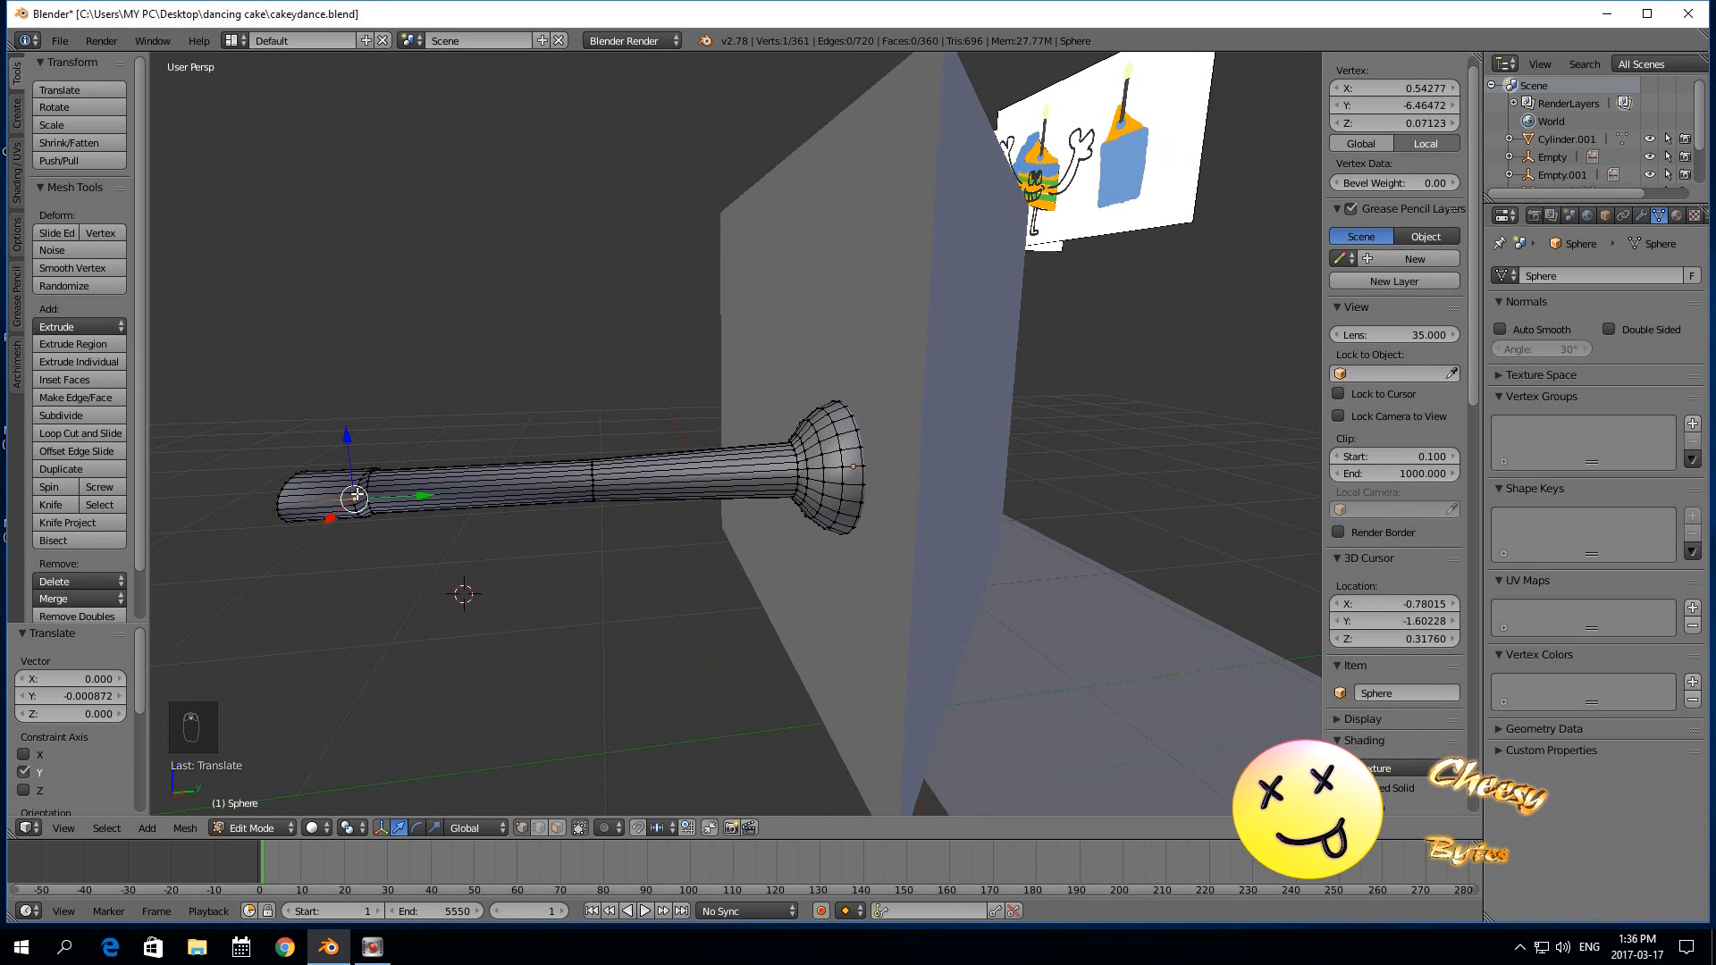
{"action": "right_click", "coordinate": [356, 496], "text": "shift"}
{"action": "left_click", "coordinate": [107, 827]}
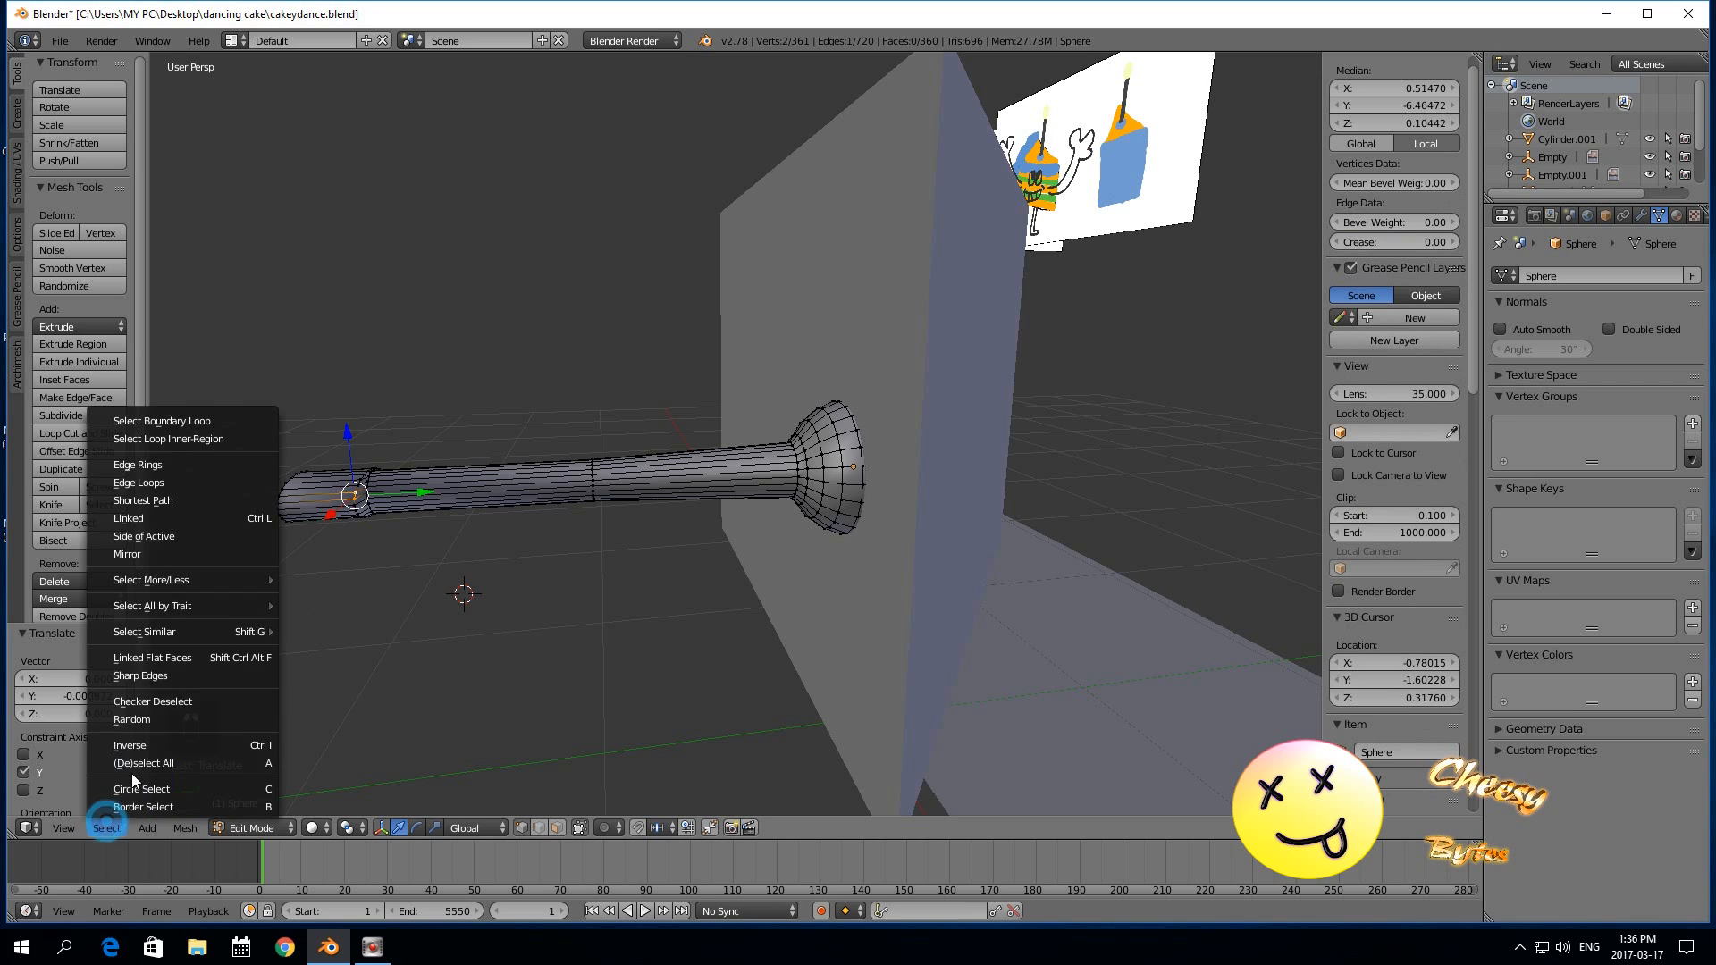
{"action": "left_click", "coordinate": [184, 480]}
{"action": "key", "text": "s"}
{"action": "left_click", "coordinate": [321, 602]}
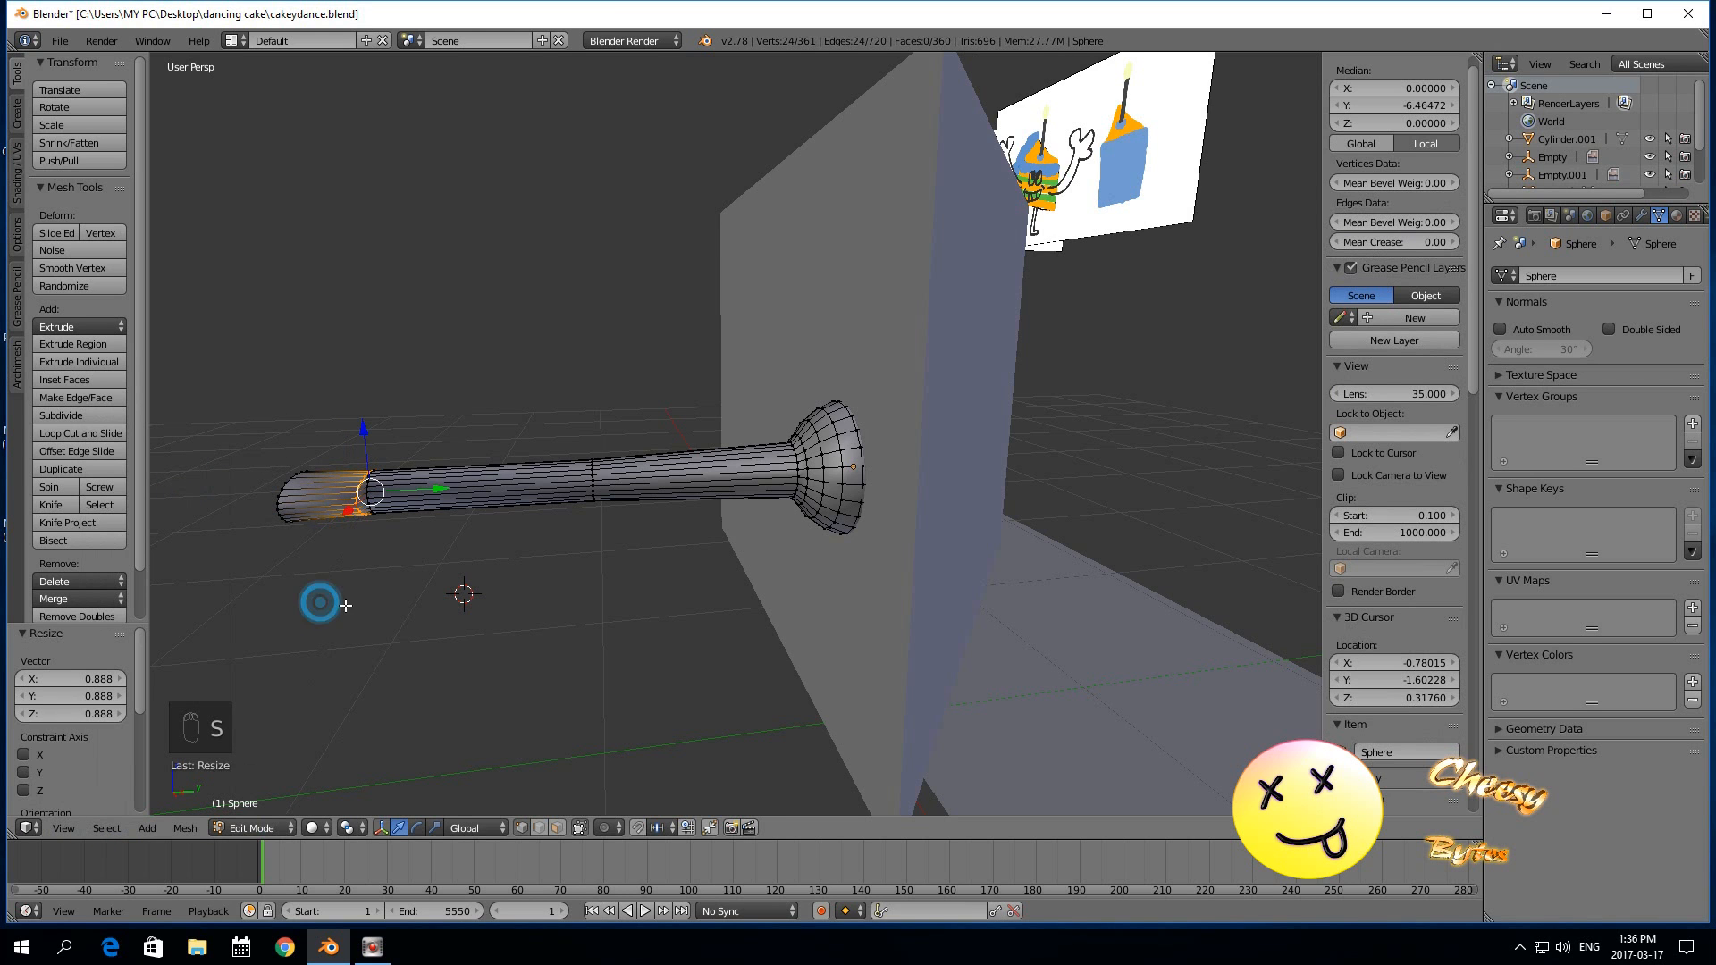
Select the nine lower vertices of the cuff's open rim and raise them about 0.0025 along Z.
{"action": "middle_click_drag", "start_coordinate": [471, 629], "coordinate": [583, 654]}
{"action": "scroll", "coordinate": [528, 649], "scroll_direction": "up", "scroll_amount": 2}
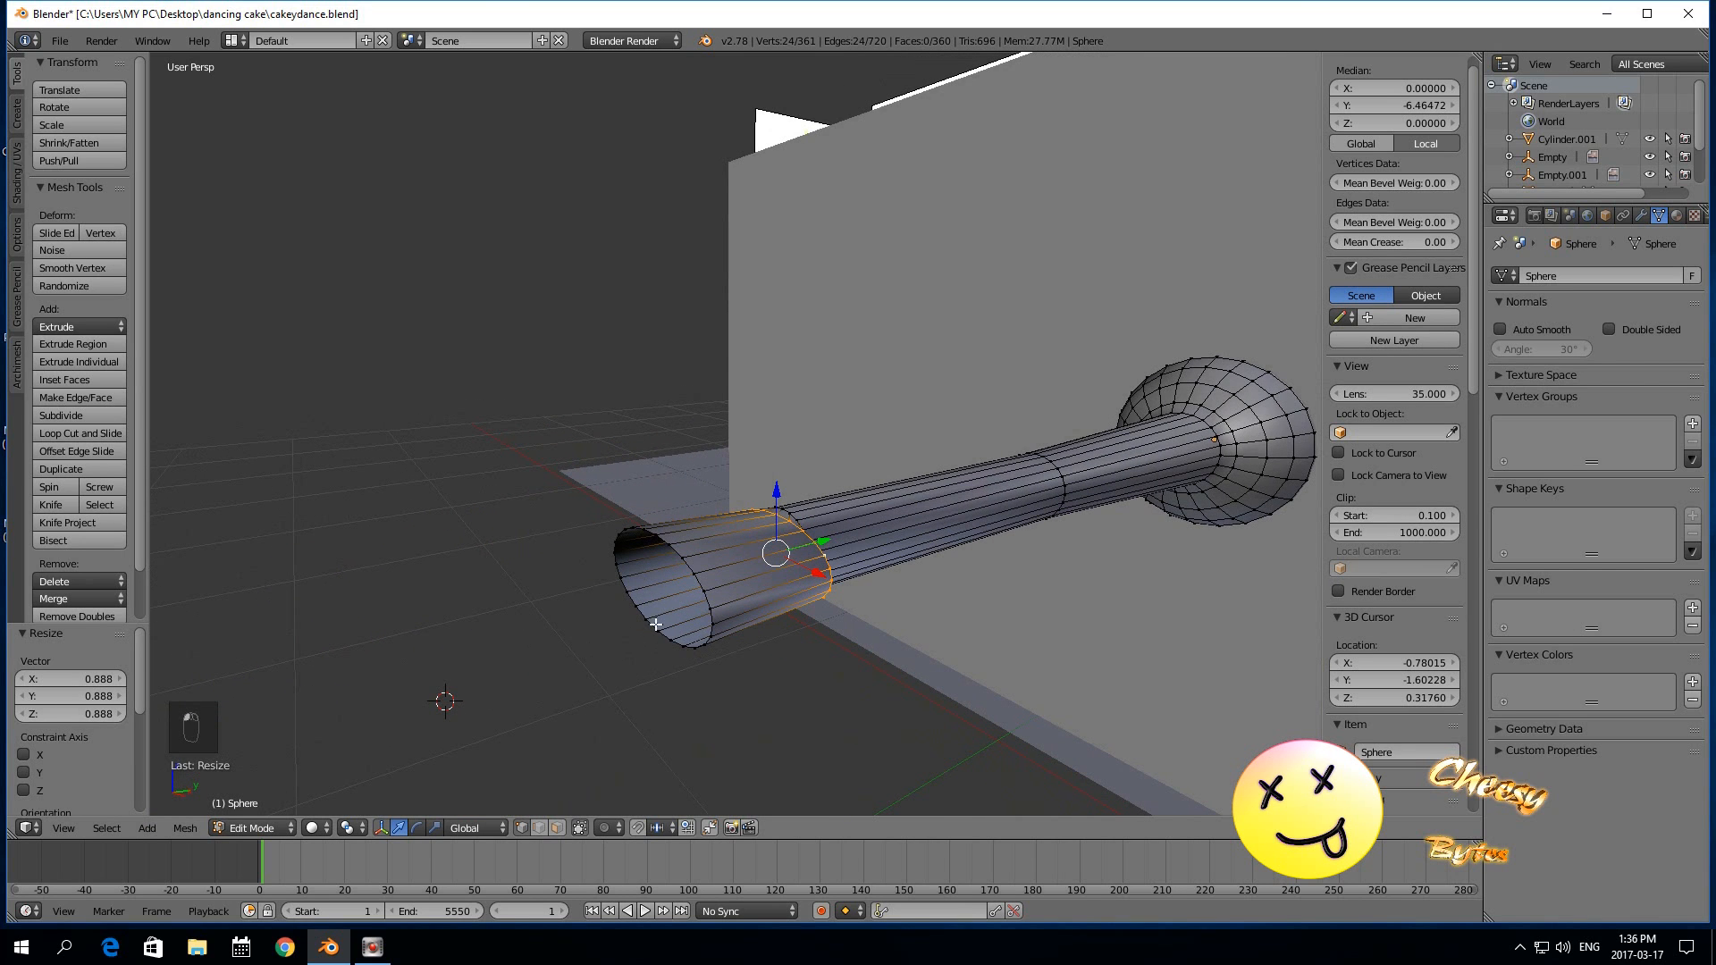
{"action": "right_click", "coordinate": [680, 552]}
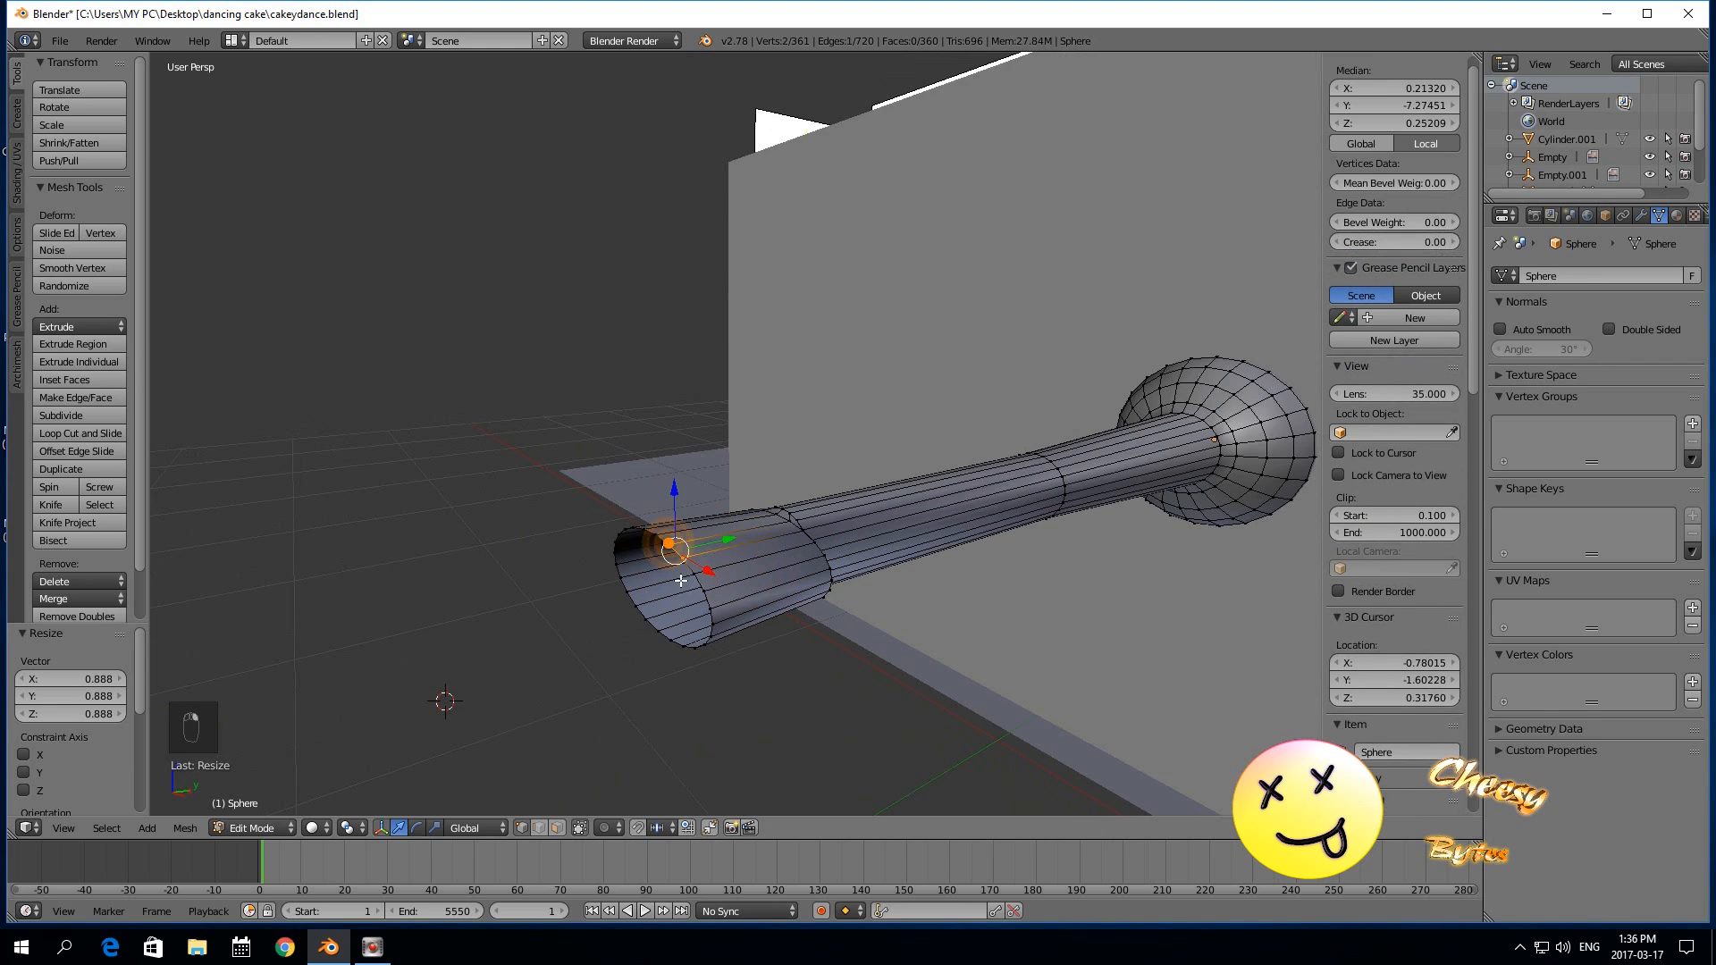
{"action": "right_click", "coordinate": [651, 628]}
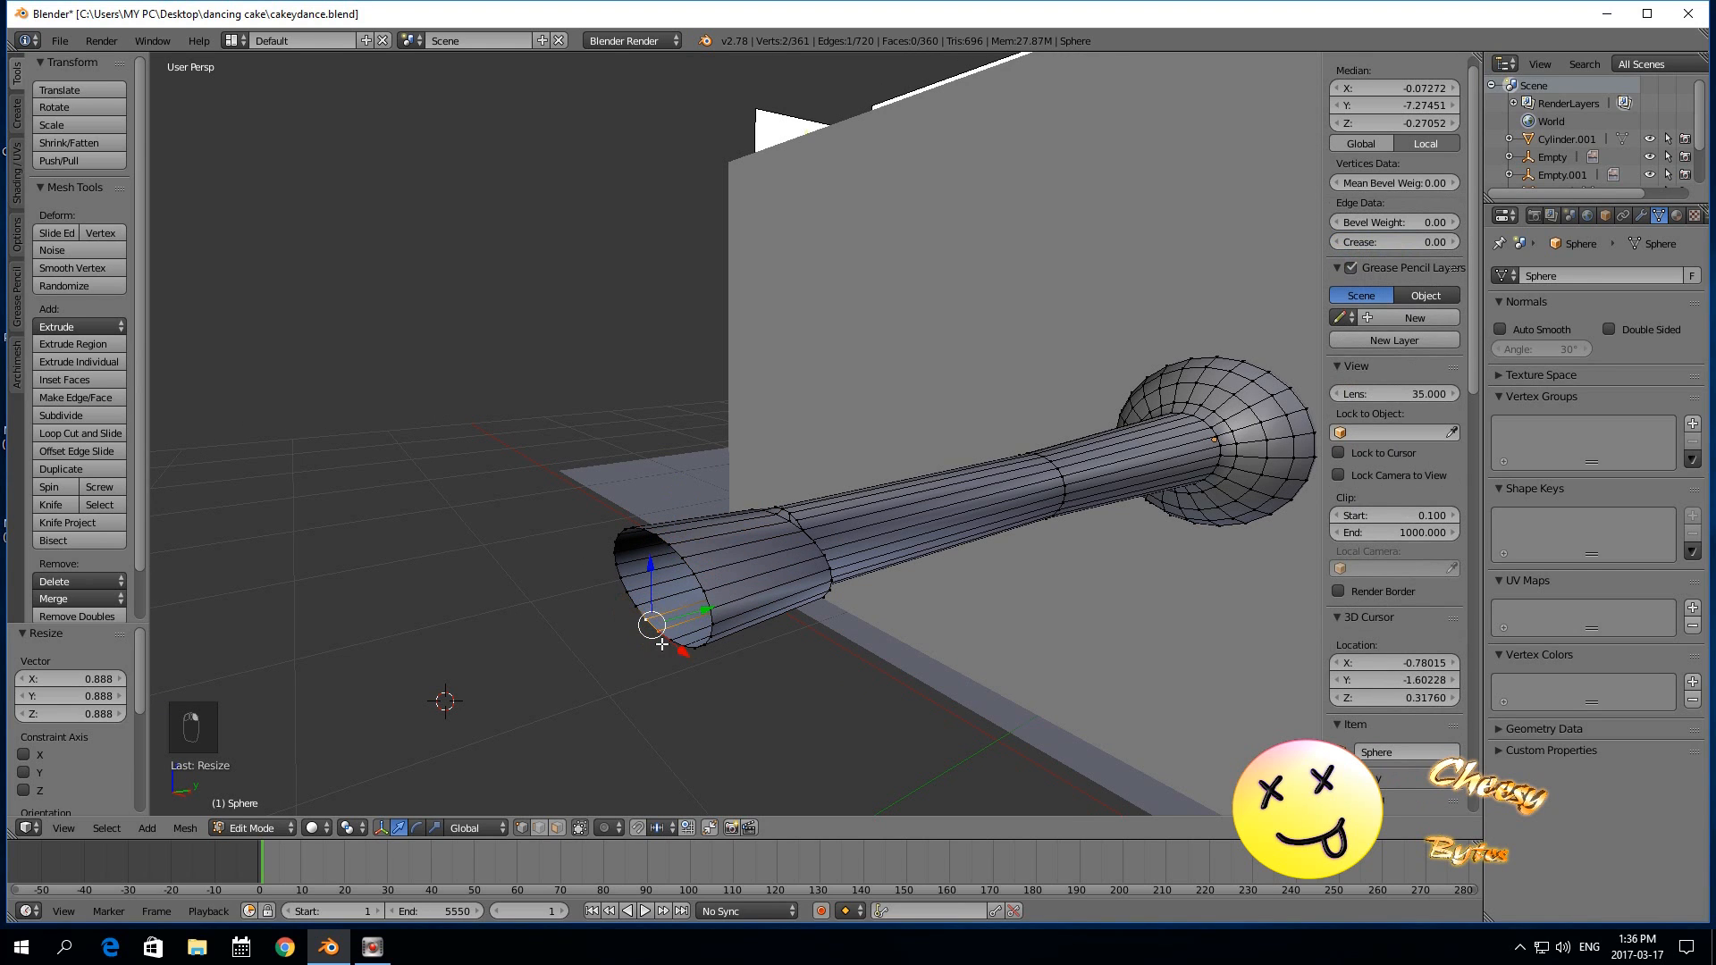
{"action": "right_click", "coordinate": [667, 640], "text": "shift"}
{"action": "right_click", "coordinate": [680, 645], "text": "shift"}
{"action": "right_click", "coordinate": [691, 650], "text": "shift"}
{"action": "right_click", "coordinate": [705, 642], "text": "shift"}
{"action": "right_click", "coordinate": [635, 604], "text": "shift"}
{"action": "right_click", "coordinate": [625, 587], "text": "shift"}
{"action": "right_click", "coordinate": [621, 576], "text": "shift"}
{"action": "right_click", "coordinate": [617, 563], "text": "shift"}
{"action": "middle_click_drag", "start_coordinate": [577, 657], "coordinate": [569, 643]}
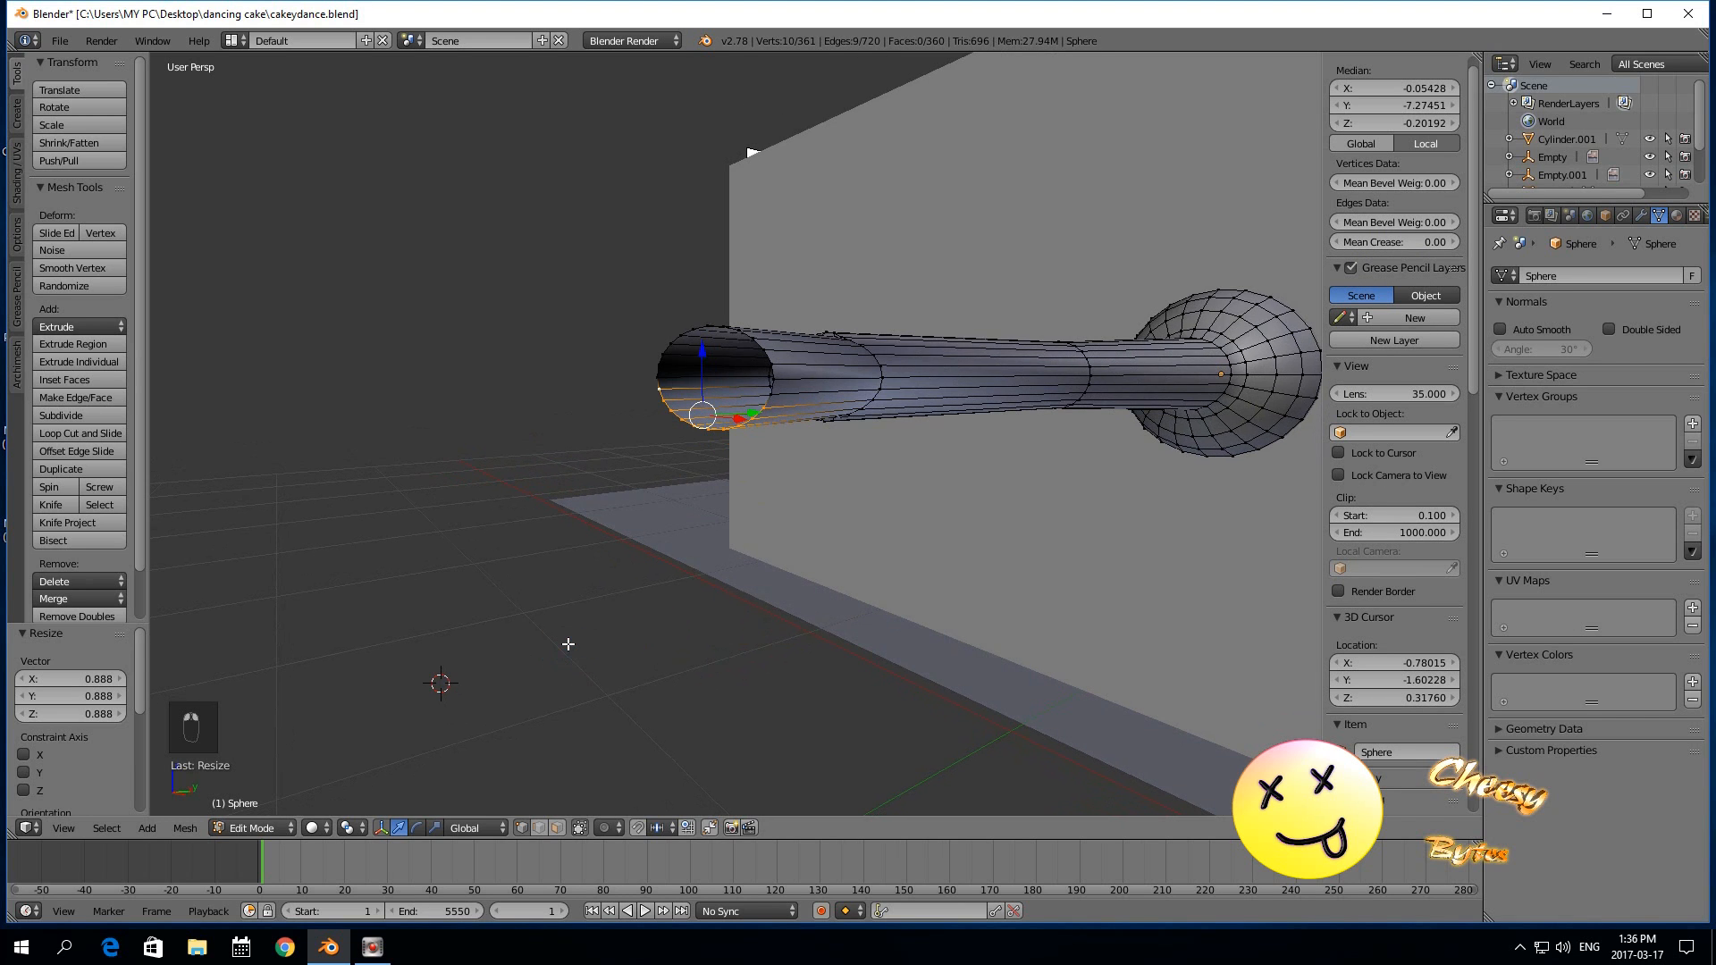
{"action": "right_click", "coordinate": [652, 394], "text": "shift"}
{"action": "right_click", "coordinate": [652, 394], "text": "shift"}
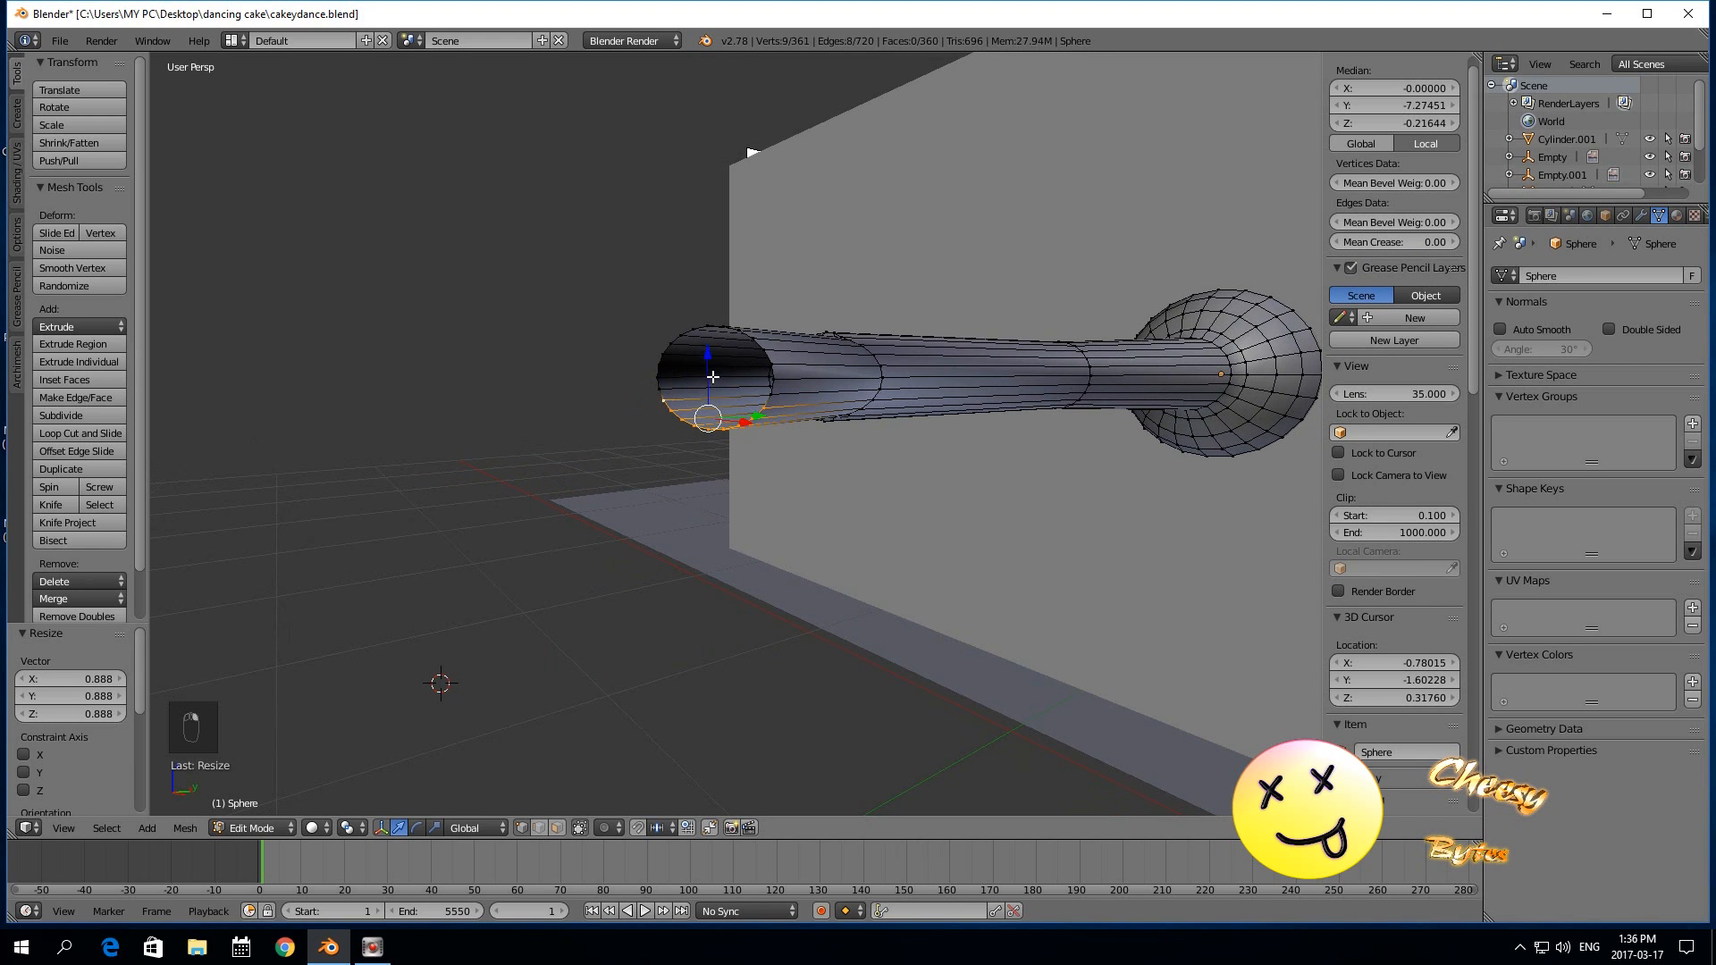
{"action": "key", "text": "g"}
{"action": "key", "text": "z"}
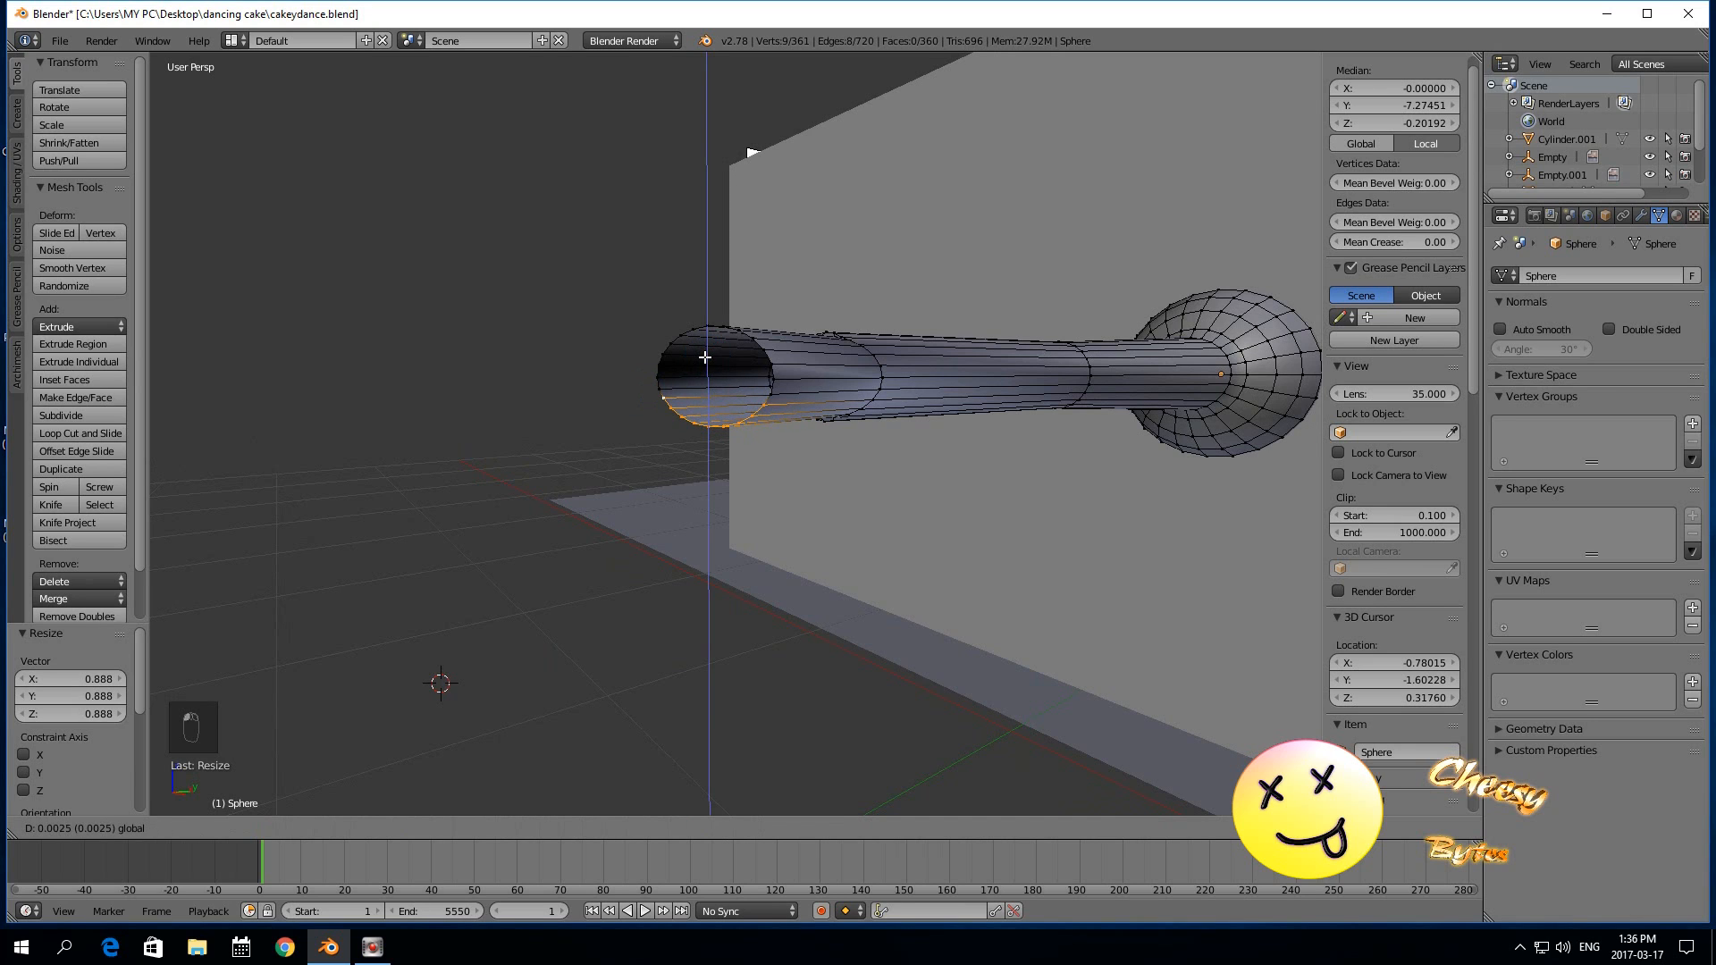
{"action": "left_click", "coordinate": [708, 362]}
Try to raise the entire lower part of the cuff by 0.015 along Z.
{"action": "key", "text": "ctrl+KP_Add"}
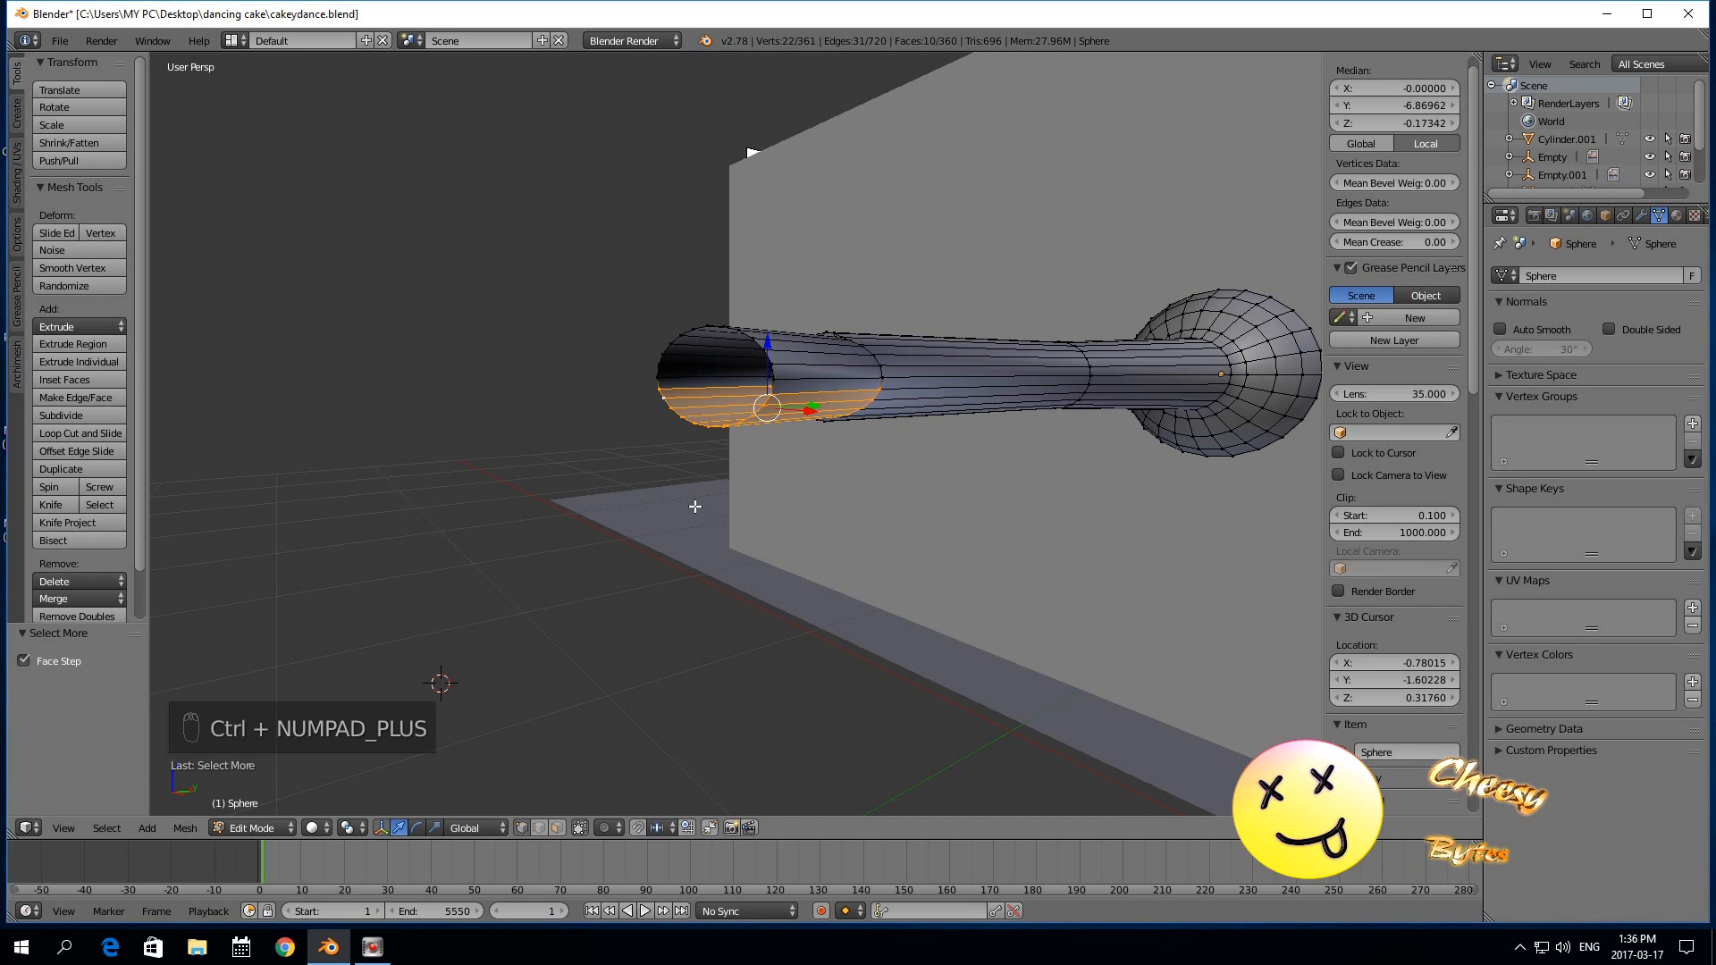
{"action": "key", "text": "g"}
{"action": "key", "text": "z"}
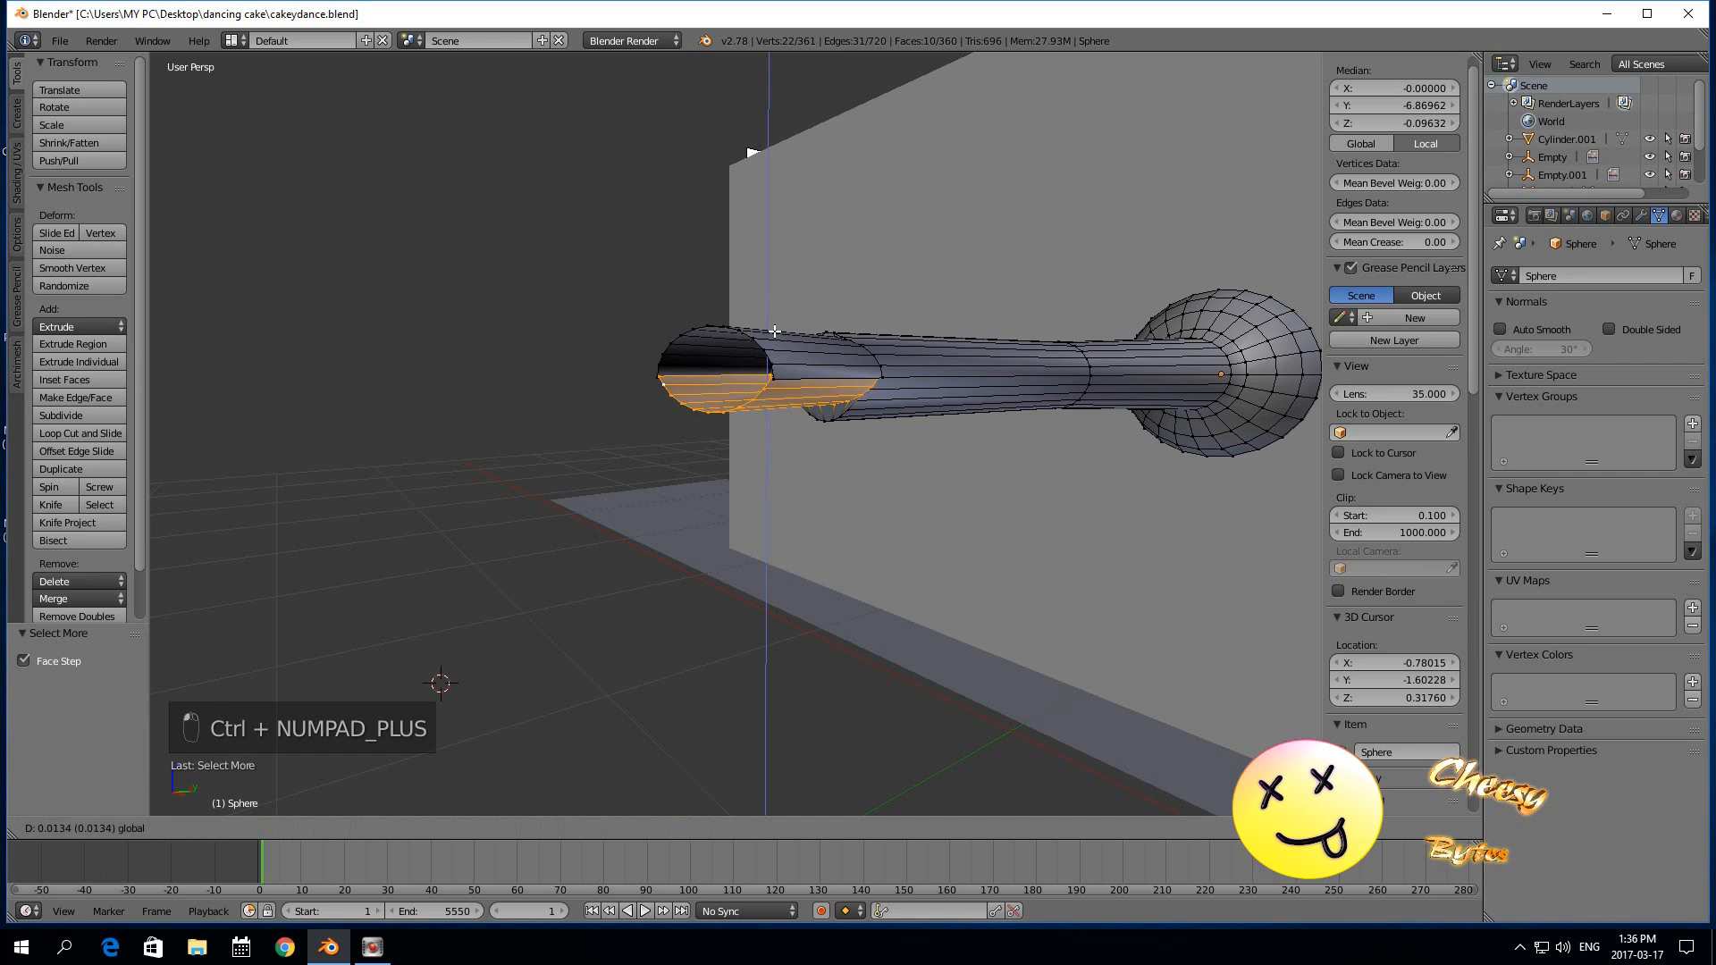
{"action": "left_click", "coordinate": [772, 411]}
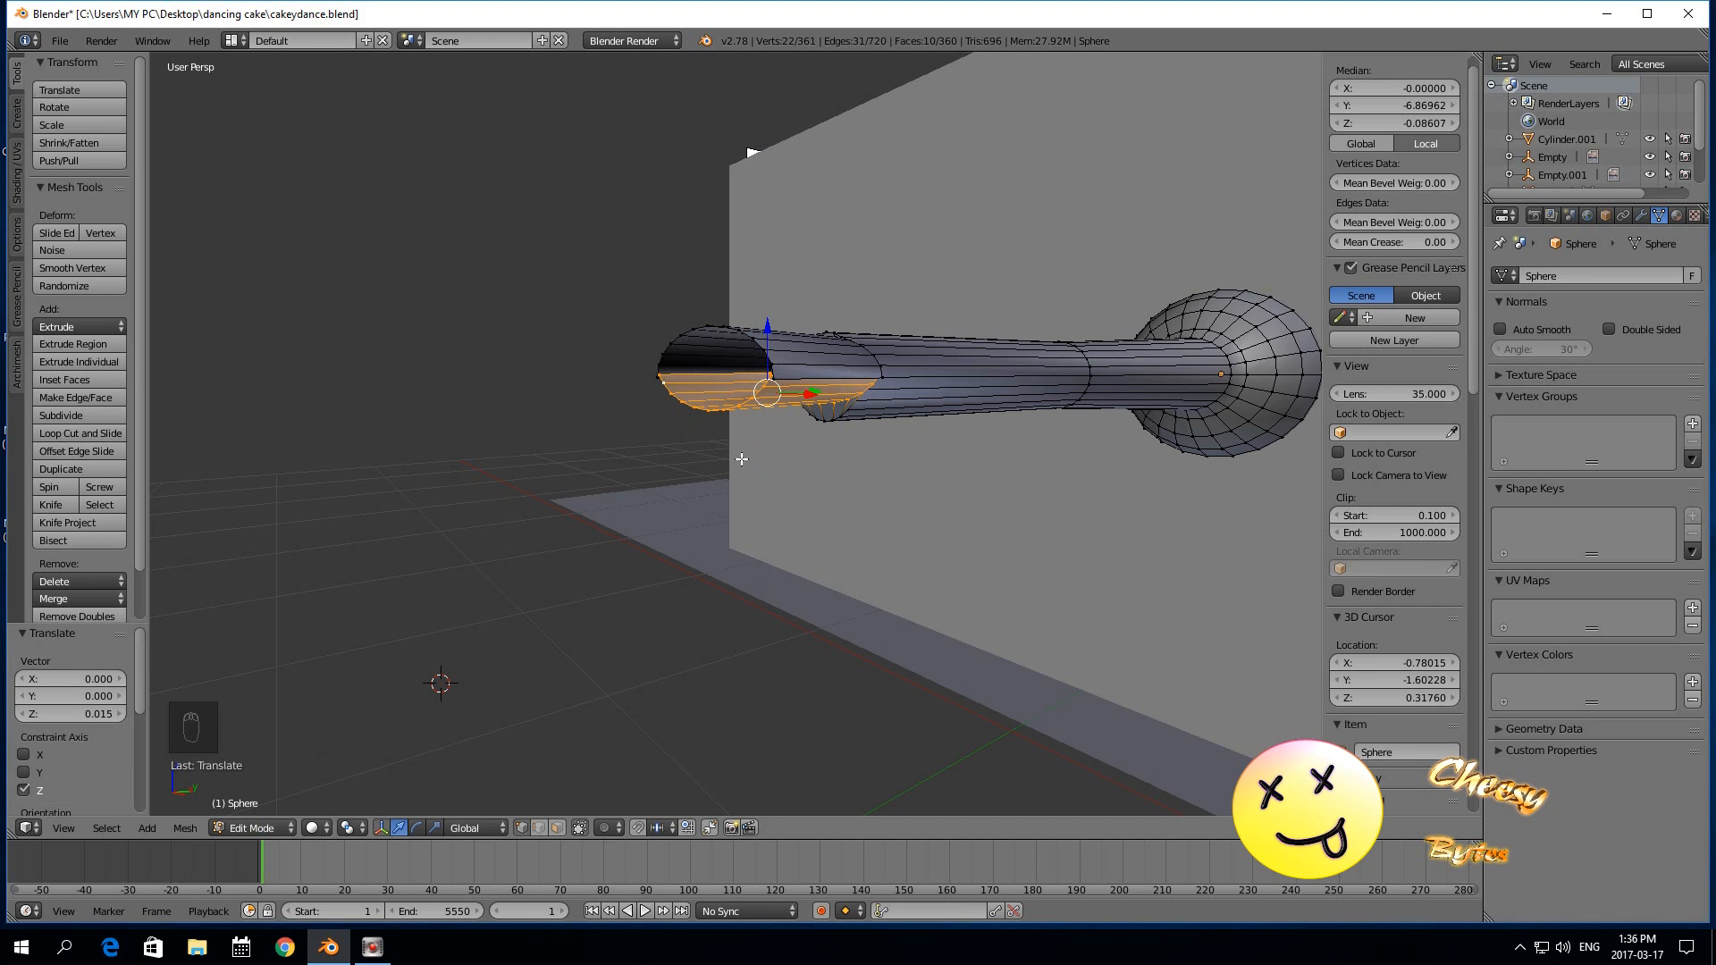
{"action": "key", "text": "ctrl+z"}
Select the cuff's whole outer rim, including hidden vertices, and scale it to about 0.6 along Z.
{"action": "middle_click_drag", "start_coordinate": [677, 492], "coordinate": [565, 777]}
{"action": "scroll", "coordinate": [515, 494], "scroll_direction": "up", "scroll_amount": 3}
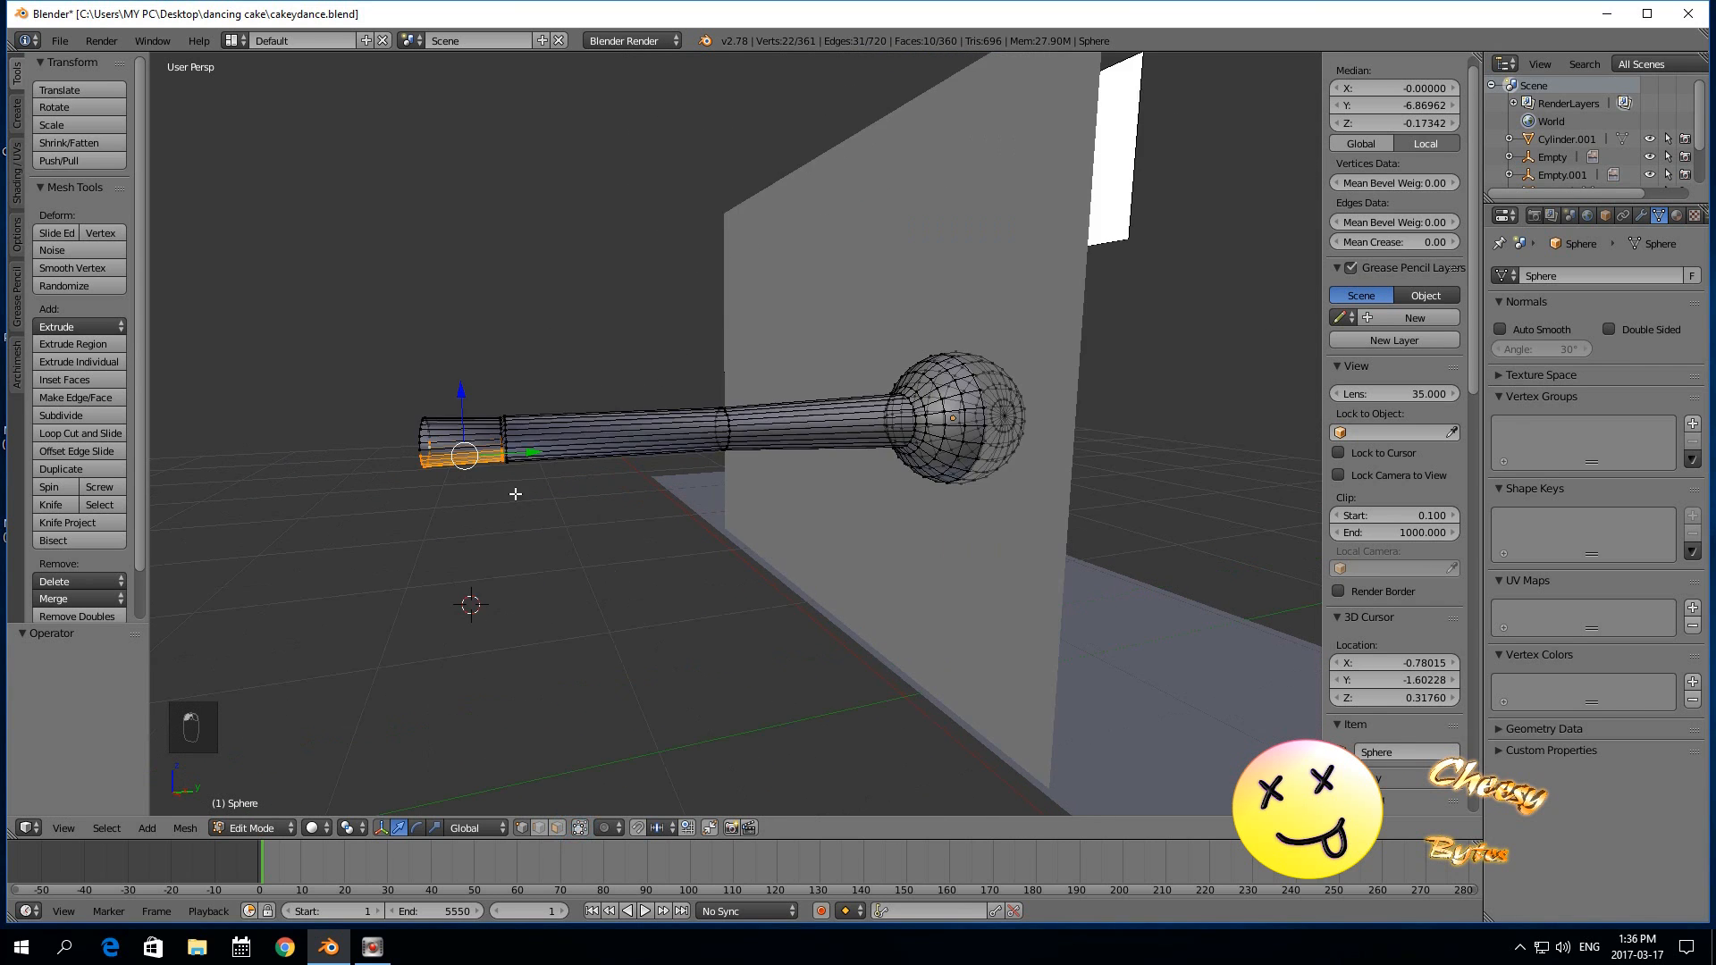
{"action": "right_click", "coordinate": [429, 446]}
{"action": "key", "text": "b"}
{"action": "left_click_drag", "start_coordinate": [398, 389], "coordinate": [438, 482]}
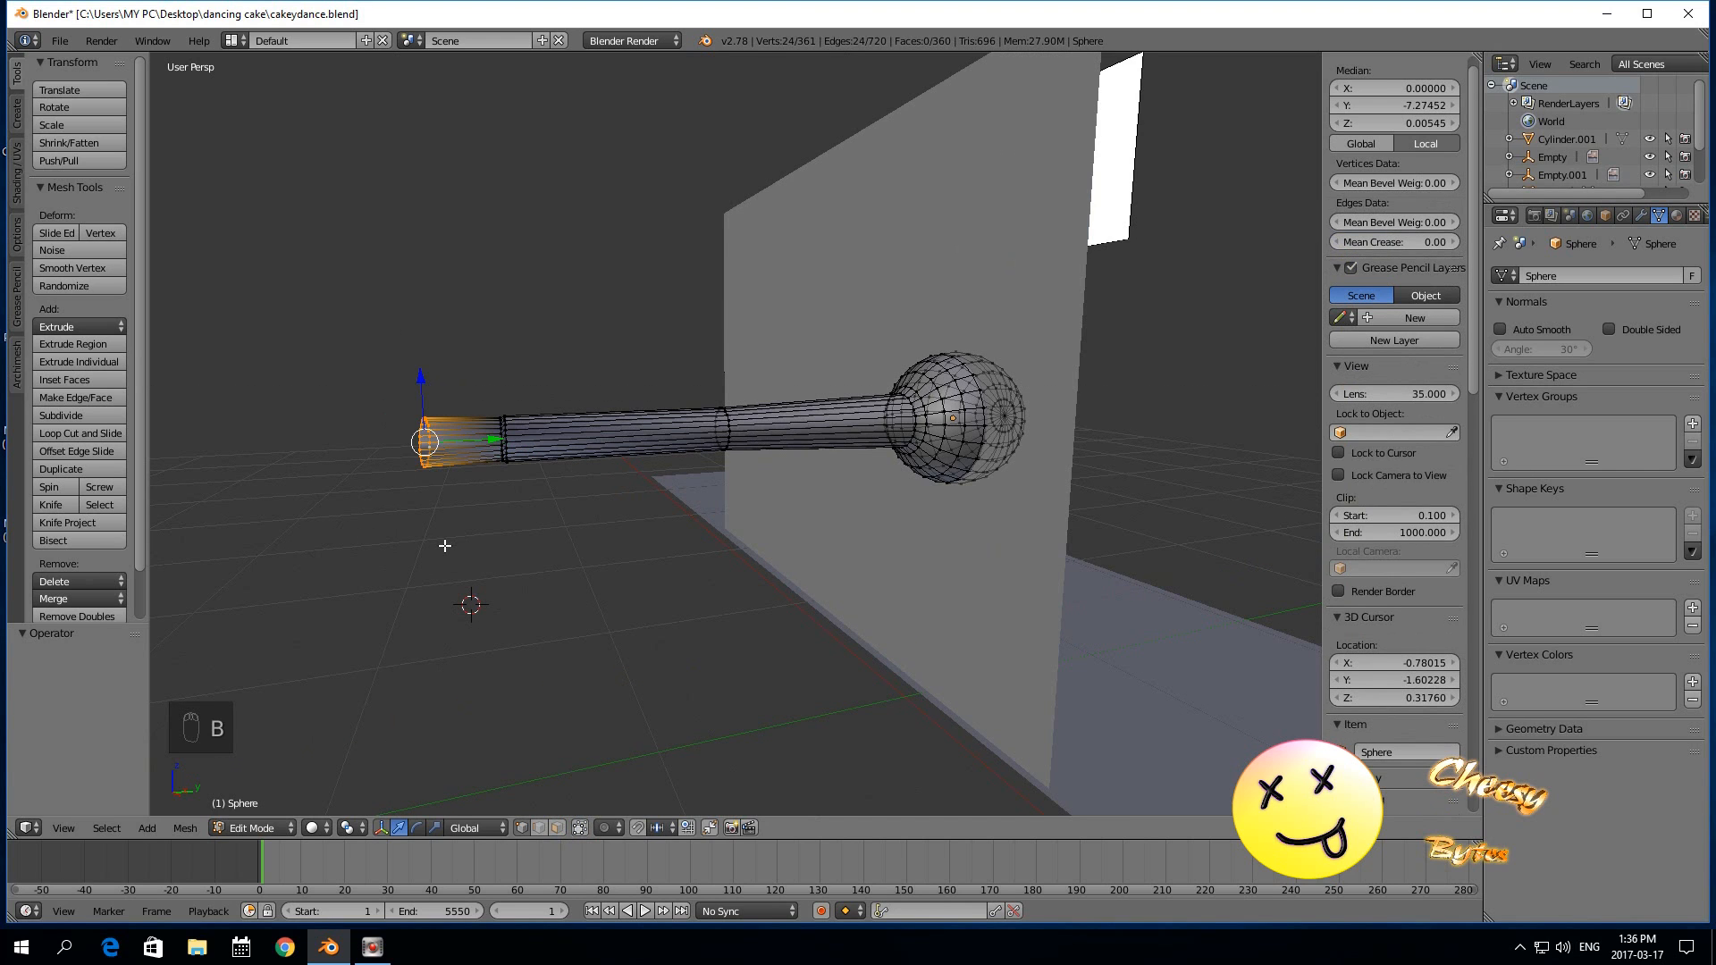
{"action": "key", "text": "s"}
{"action": "key", "text": "z"}
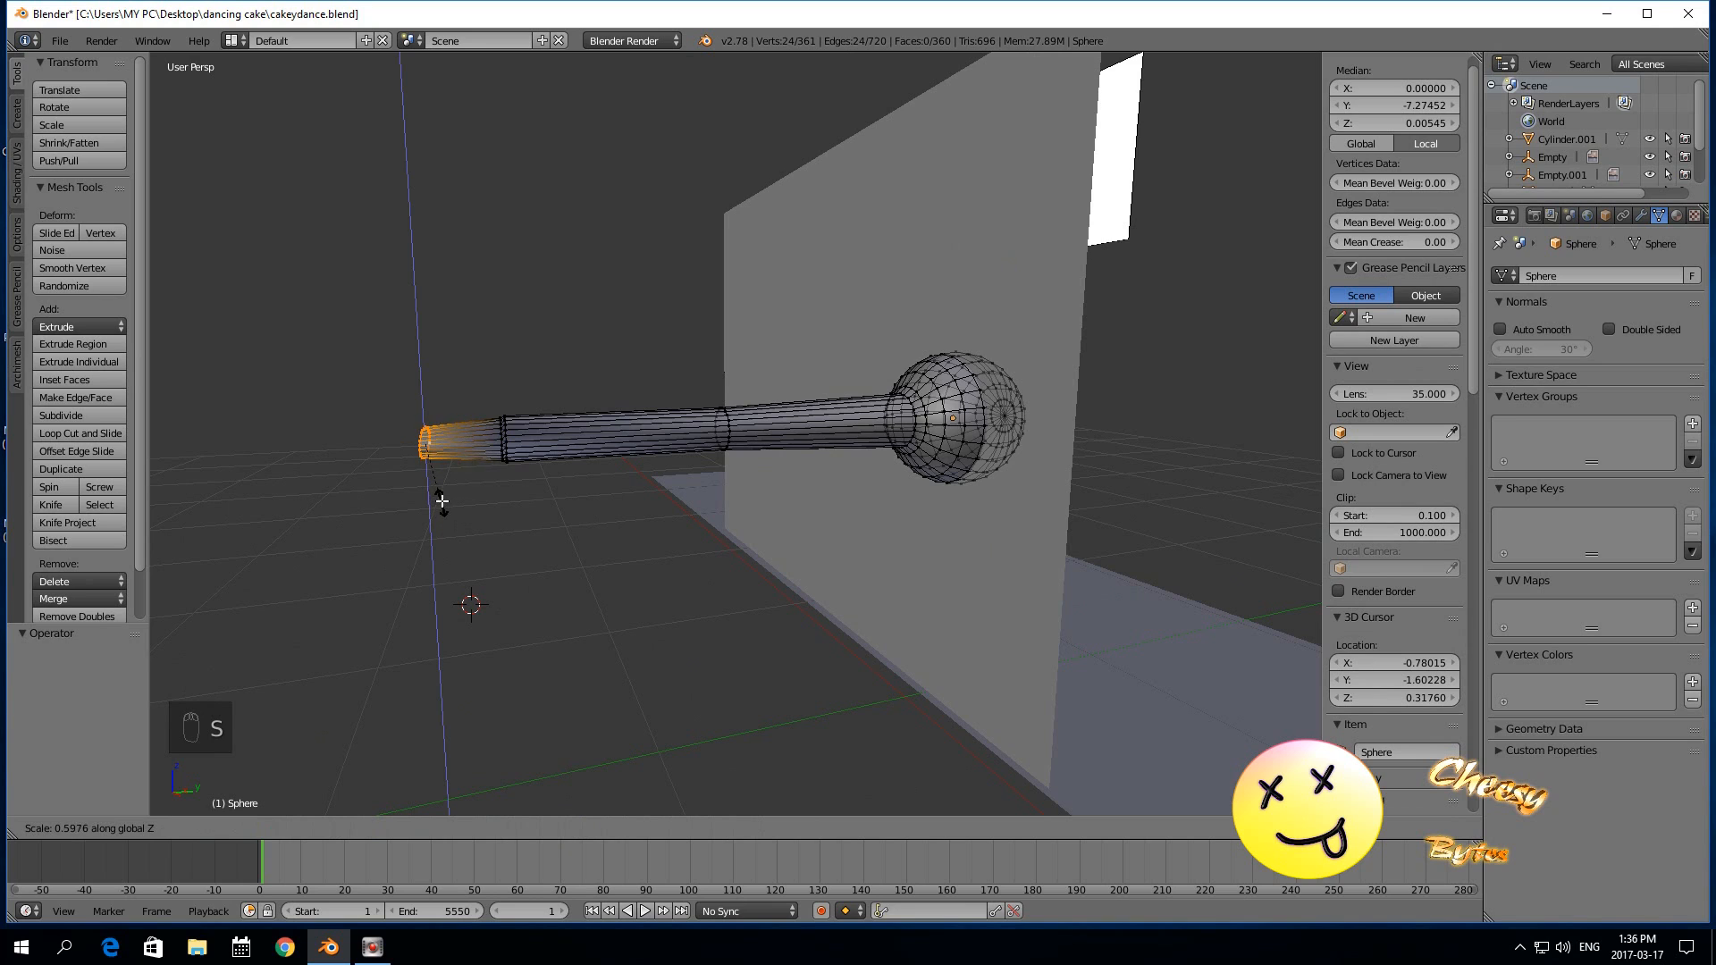
{"action": "left_click", "coordinate": [441, 498]}
Expand the selection to the whole cuff and scale it to 0.866 along Z.
{"action": "key", "text": "ctrl+KP_Add"}
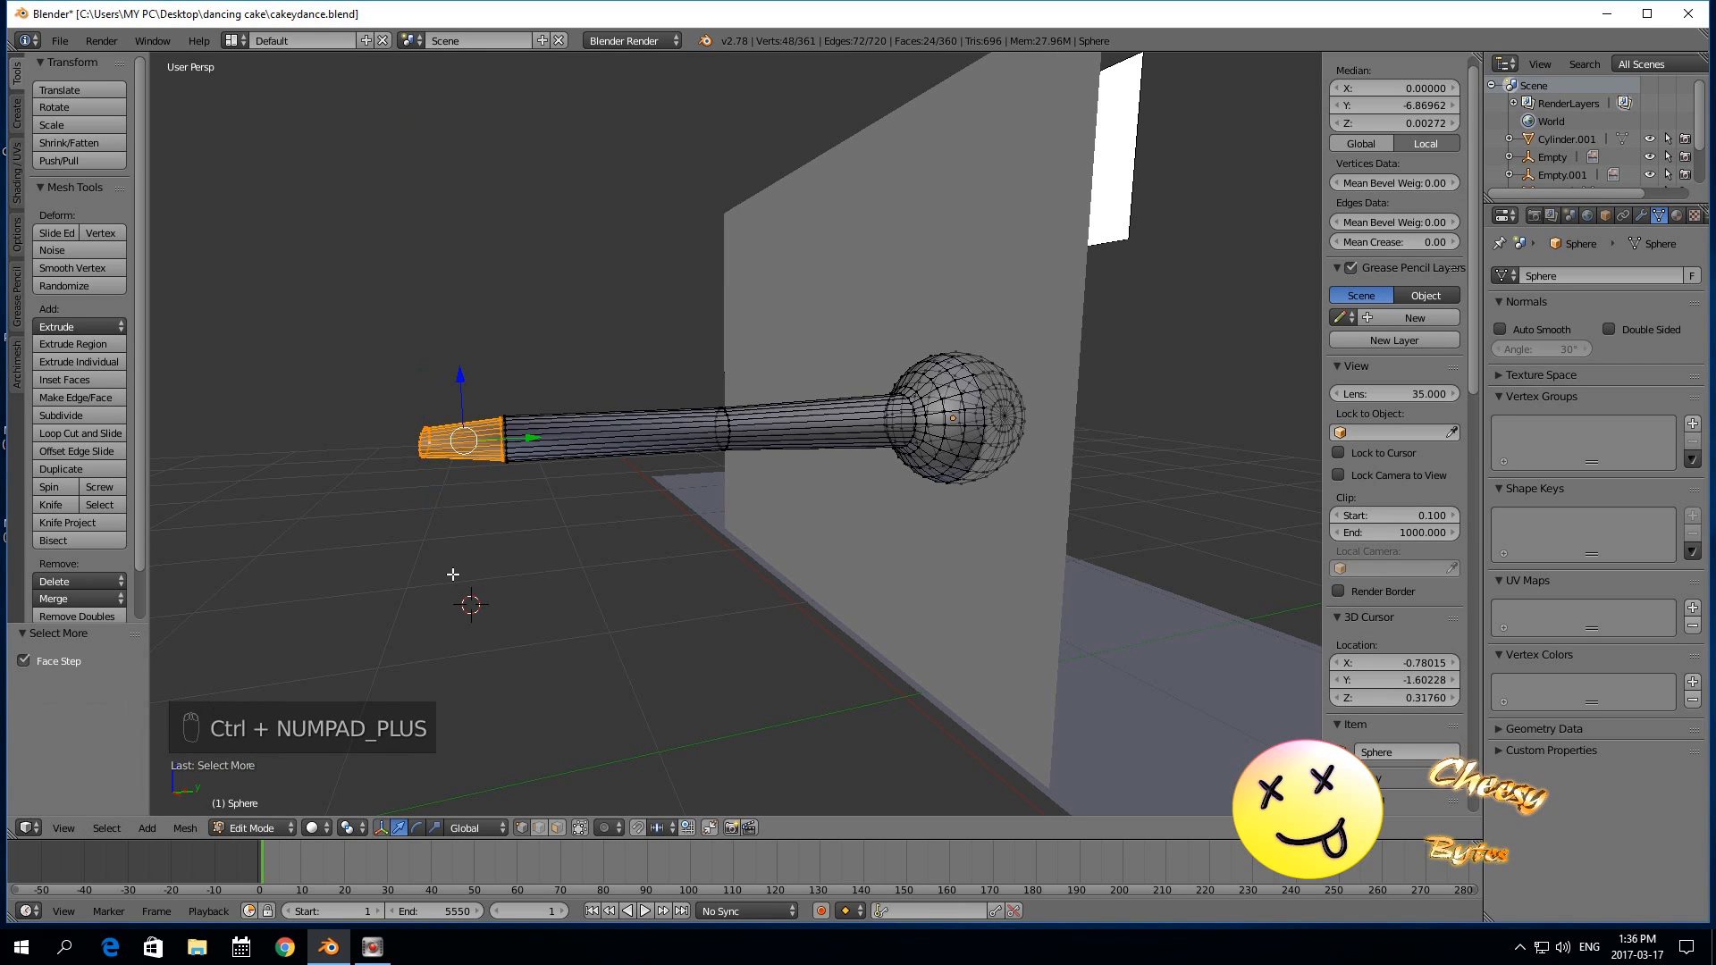
{"action": "key", "text": "s"}
{"action": "key", "text": "z"}
{"action": "left_click", "coordinate": [441, 556]}
{"action": "scroll", "coordinate": [438, 559], "scroll_direction": "up", "scroll_amount": 6}
{"action": "scroll", "coordinate": [437, 559], "scroll_direction": "down", "scroll_amount": 6}
{"action": "middle_click_drag", "start_coordinate": [456, 579], "coordinate": [492, 577]}
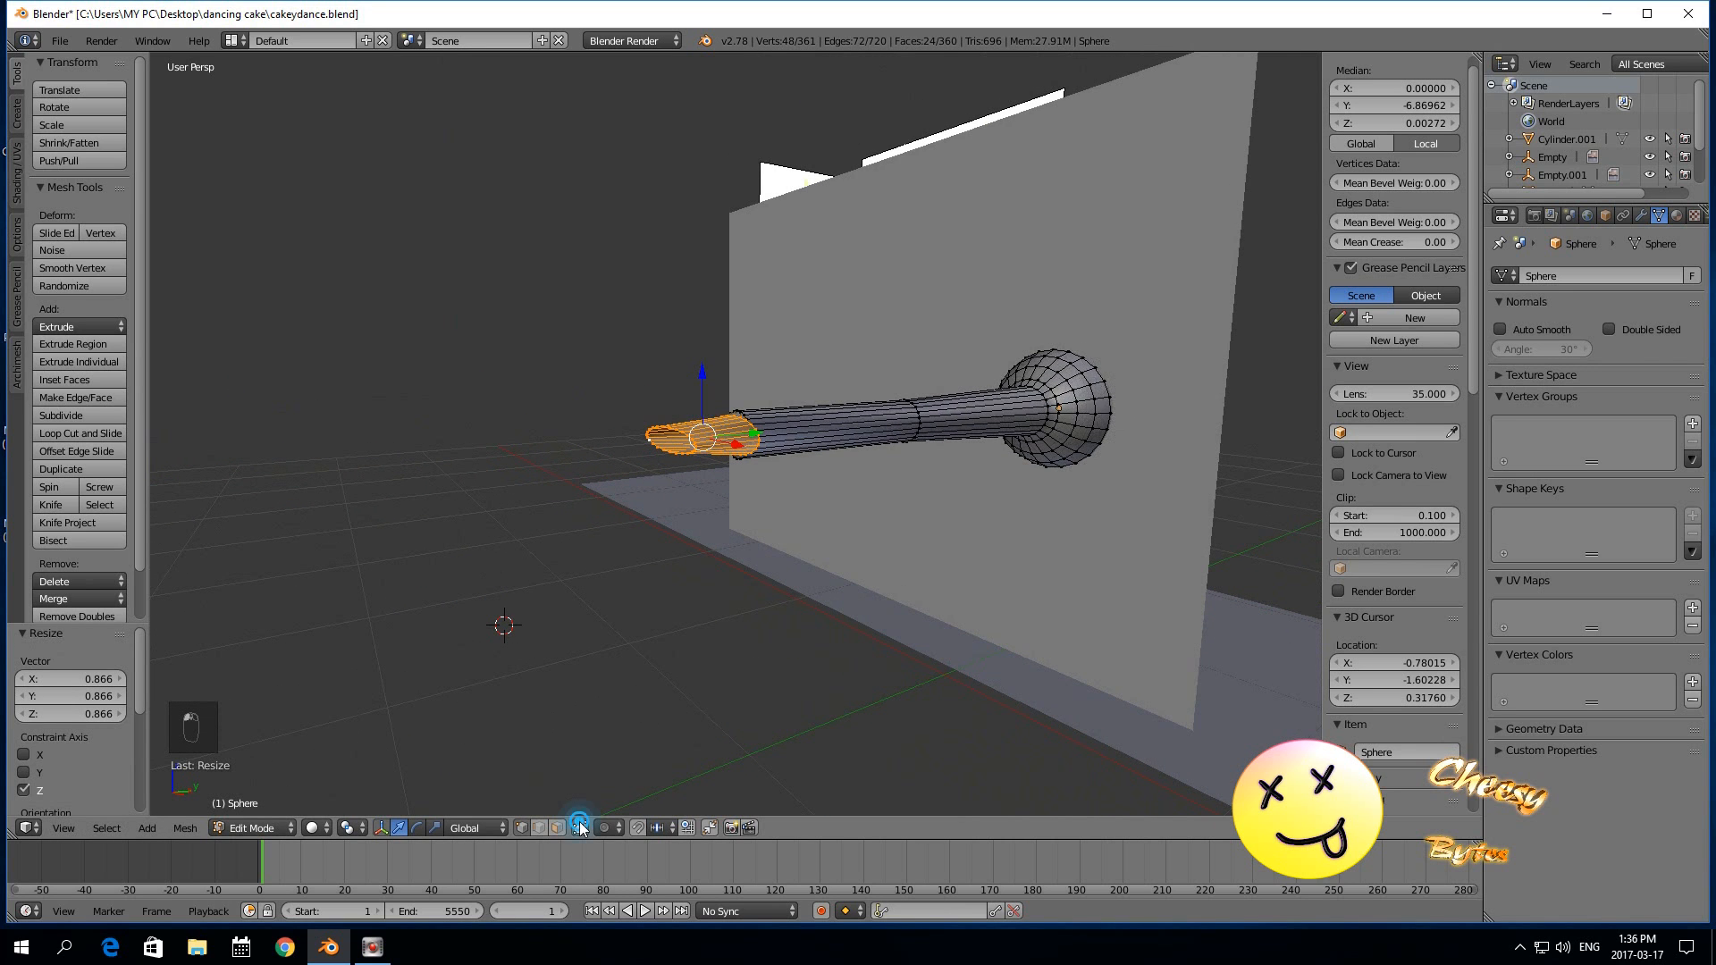
Add one loop cut around the middle of the flattened cuff.
{"action": "scroll", "coordinate": [588, 639], "scroll_direction": "up", "scroll_amount": 2}
{"action": "scroll", "coordinate": [496, 623], "scroll_direction": "down", "scroll_amount": 3}
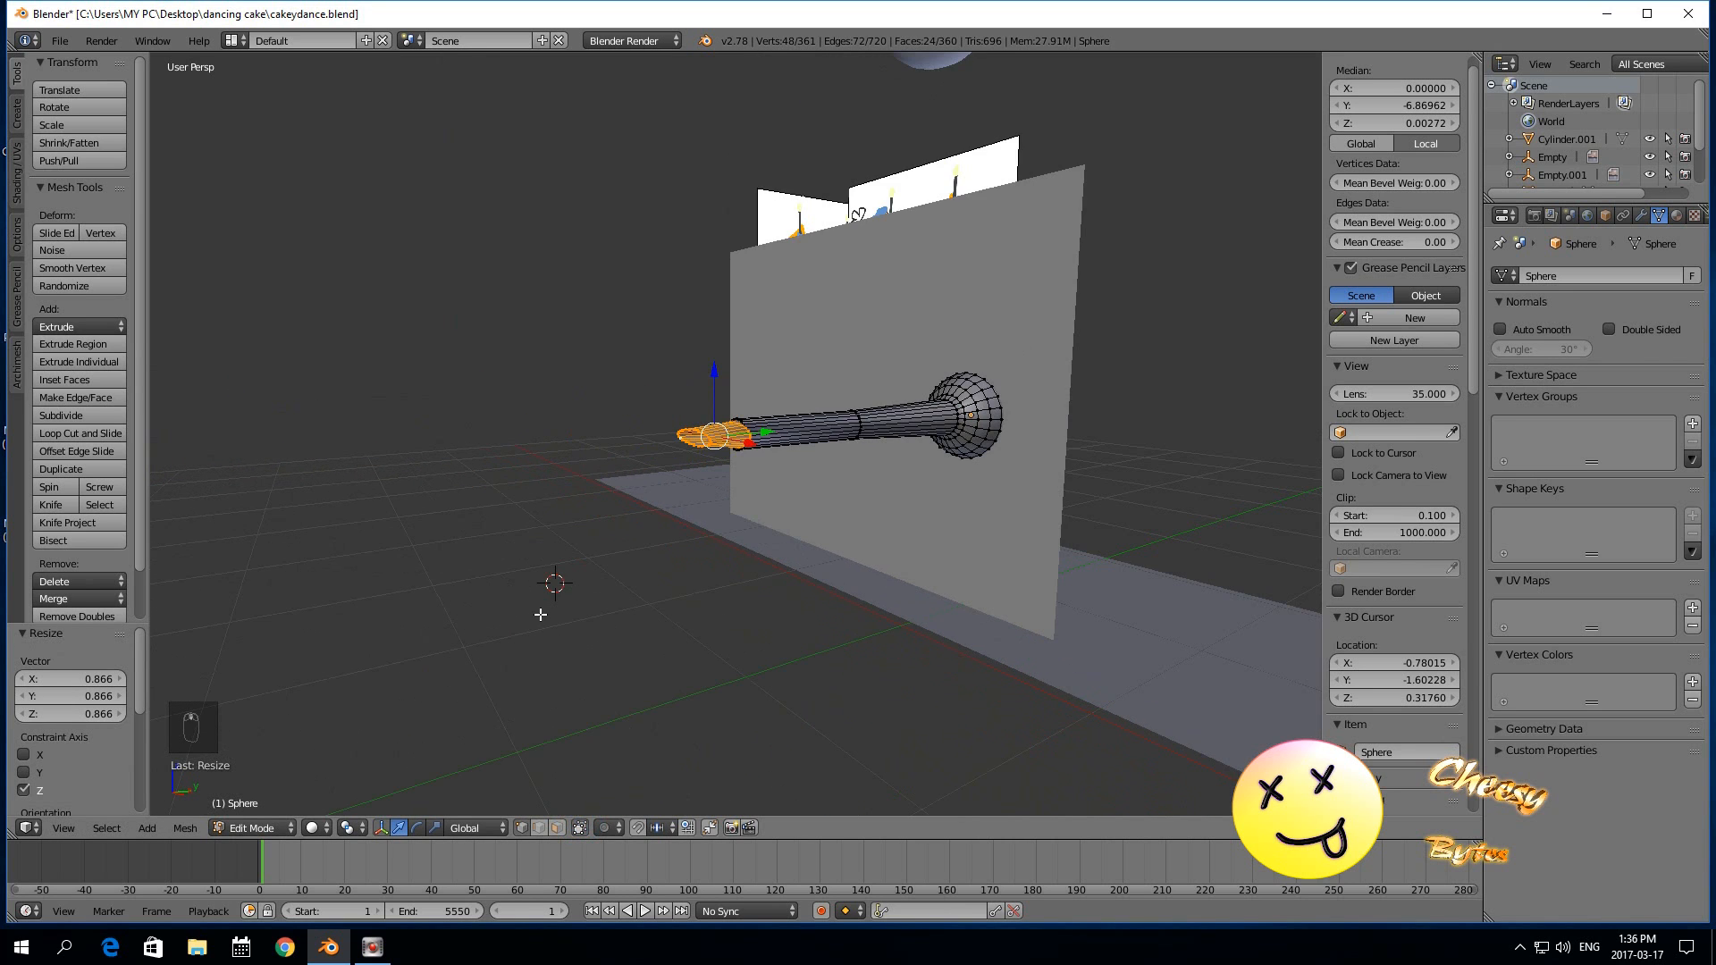
{"action": "middle_click_drag", "start_coordinate": [583, 611], "coordinate": [801, 646]}
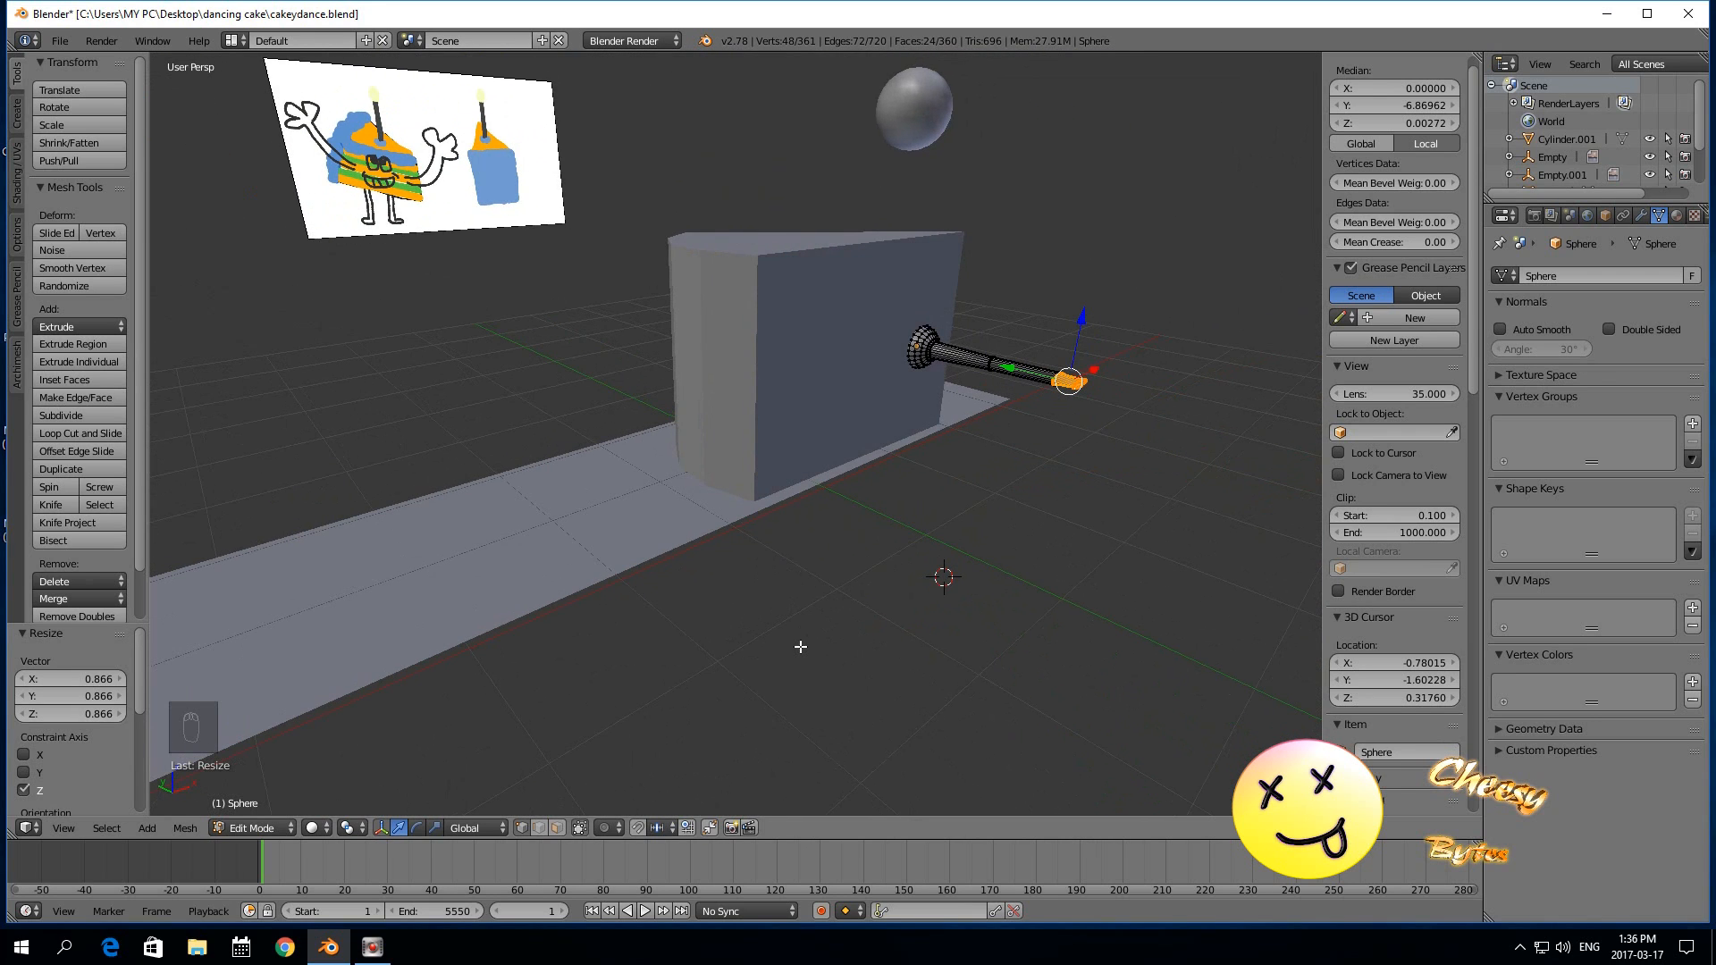
{"action": "scroll", "coordinate": [897, 571], "scroll_direction": "up", "scroll_amount": 2}
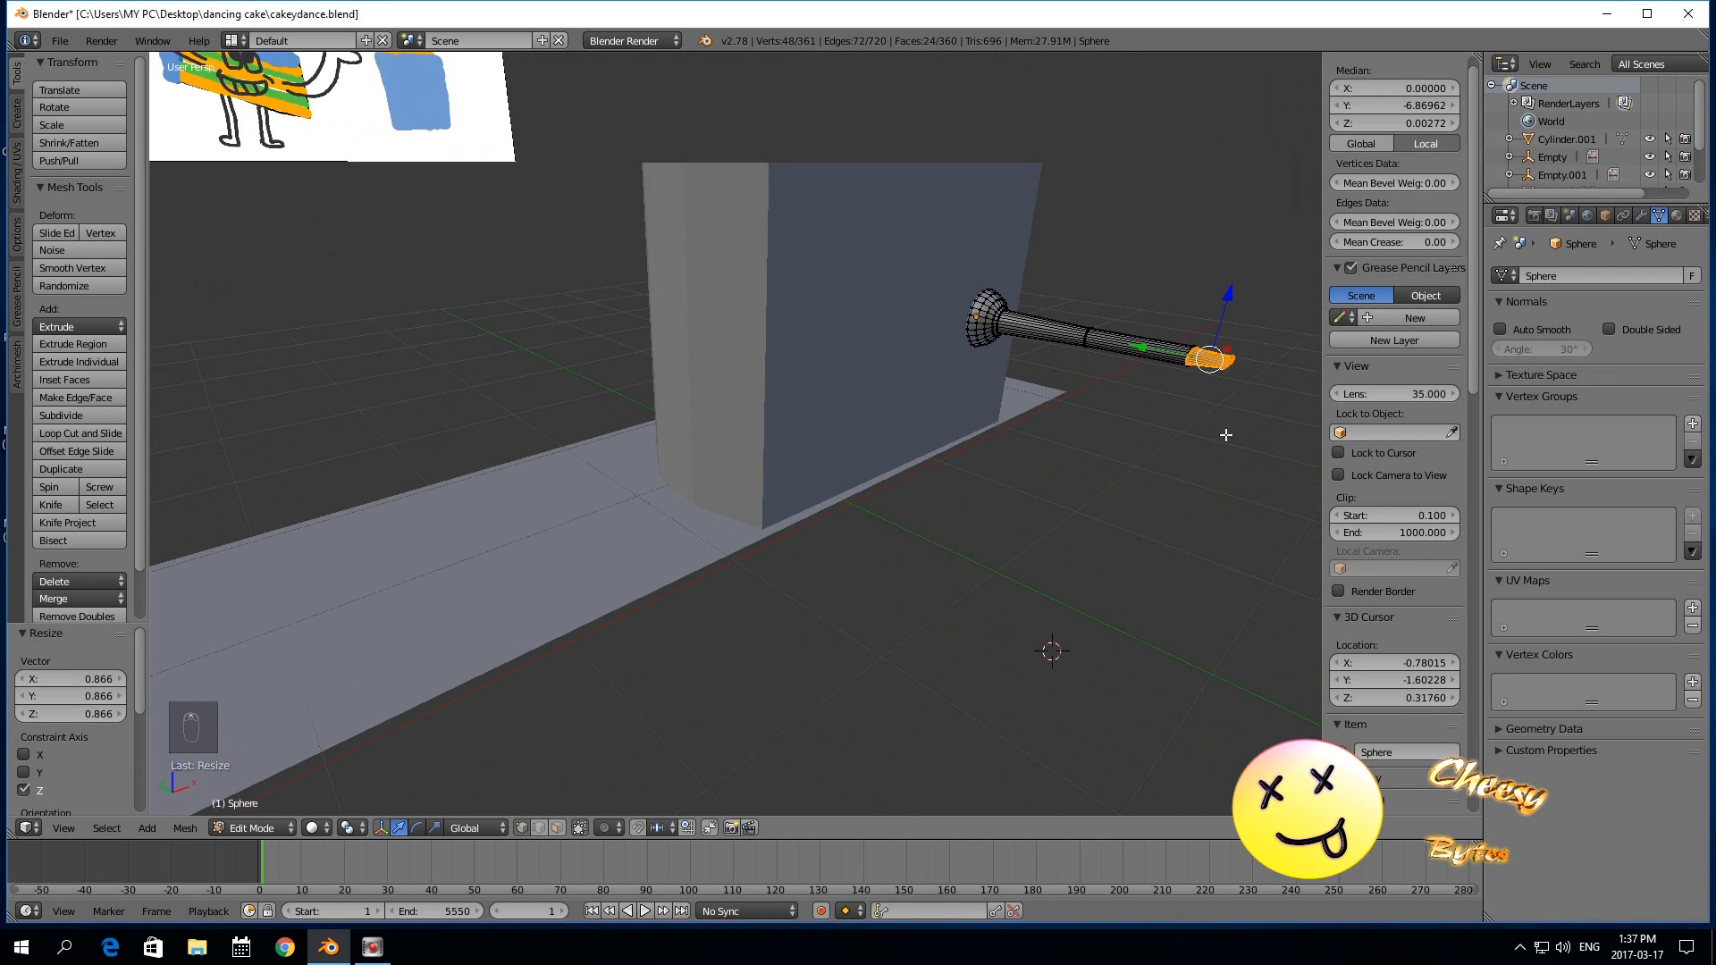
{"action": "right_click", "coordinate": [1196, 357]}
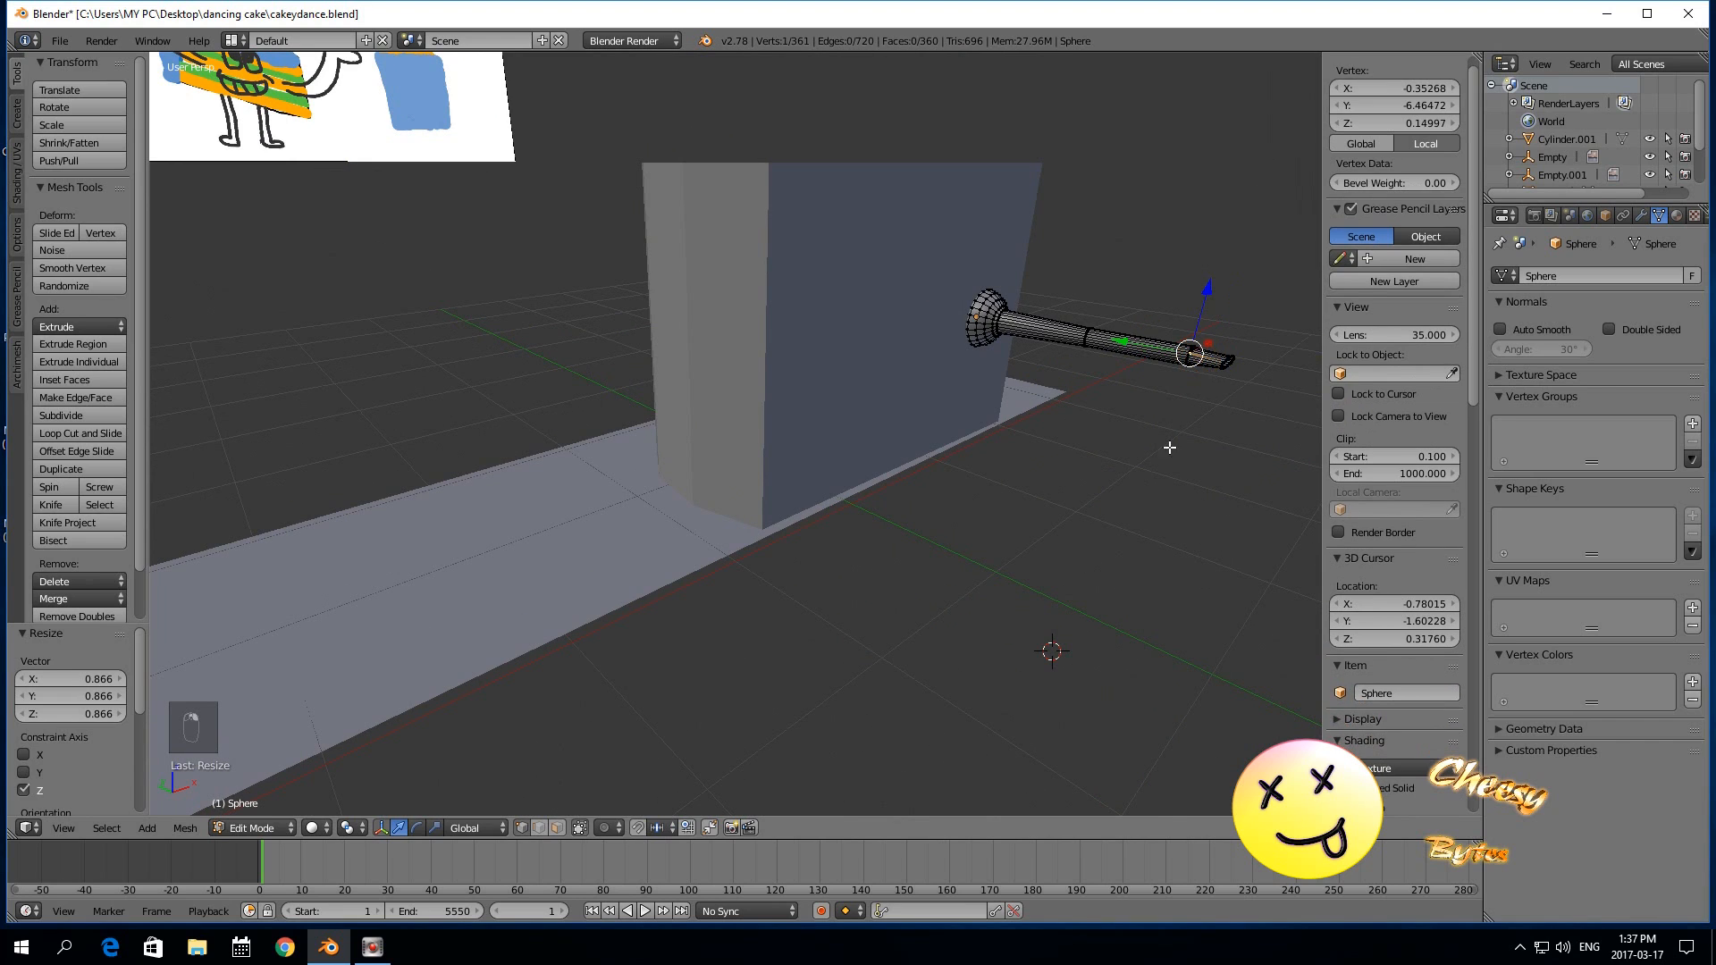
{"action": "left_click", "coordinate": [80, 433]}
{"action": "left_click", "coordinate": [1205, 376]}
{"action": "left_click", "coordinate": [1205, 376]}
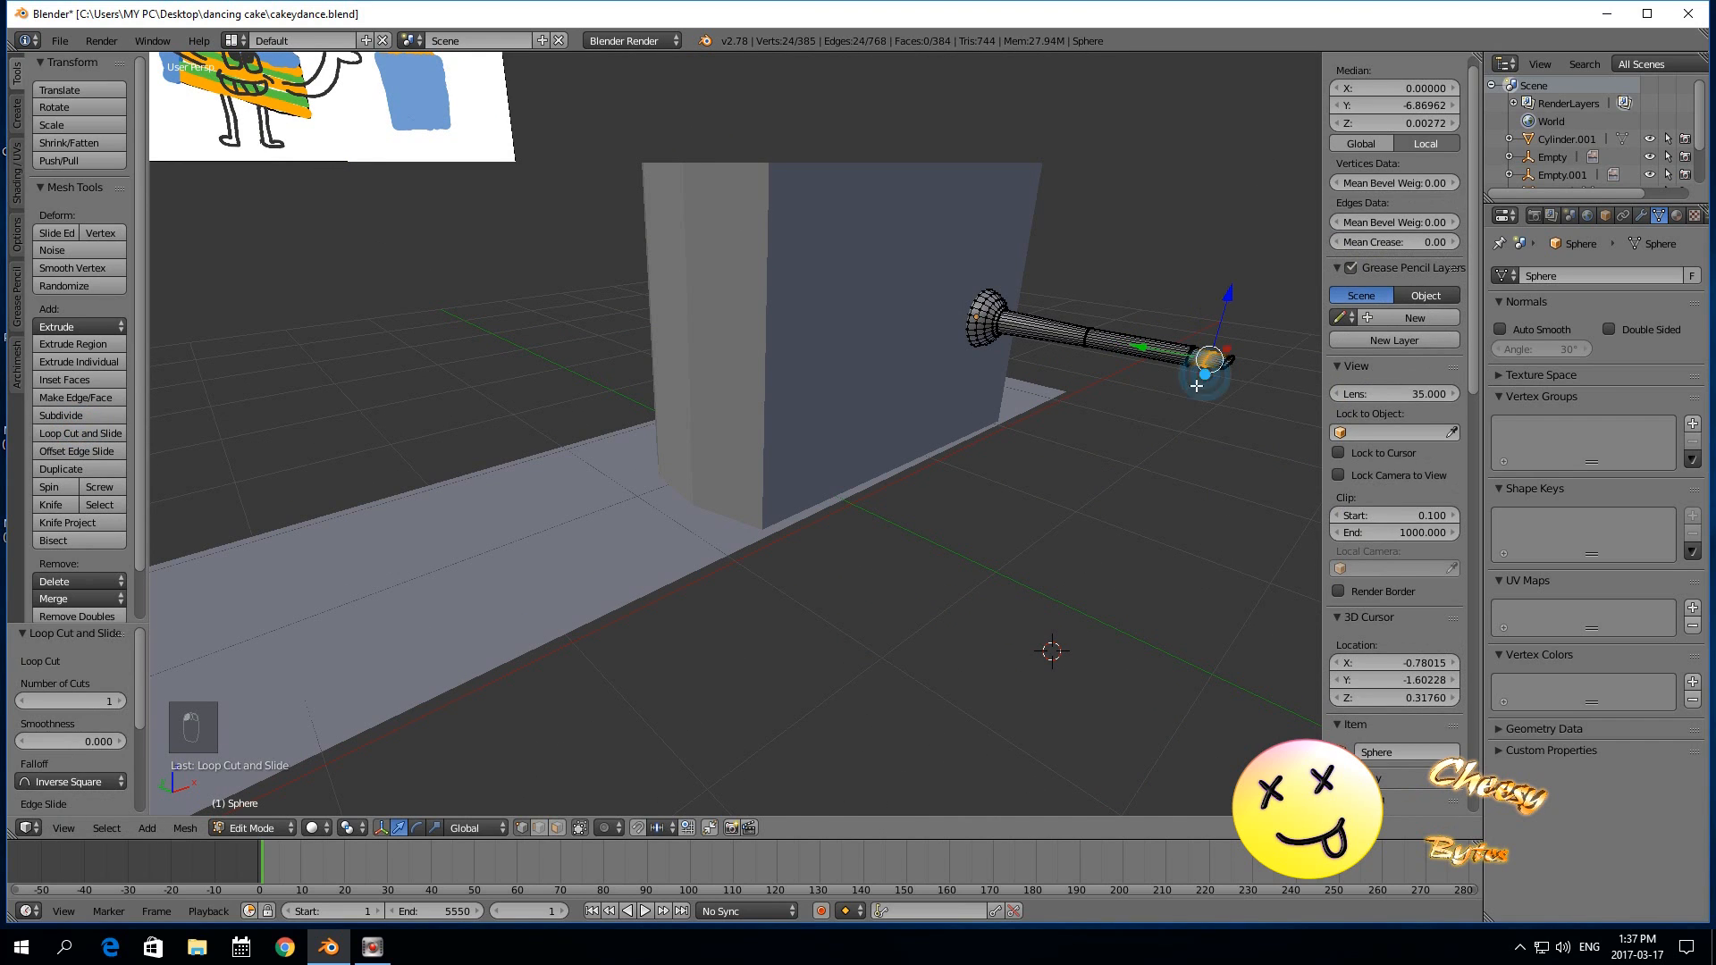
{"action": "left_click", "coordinate": [64, 828]}
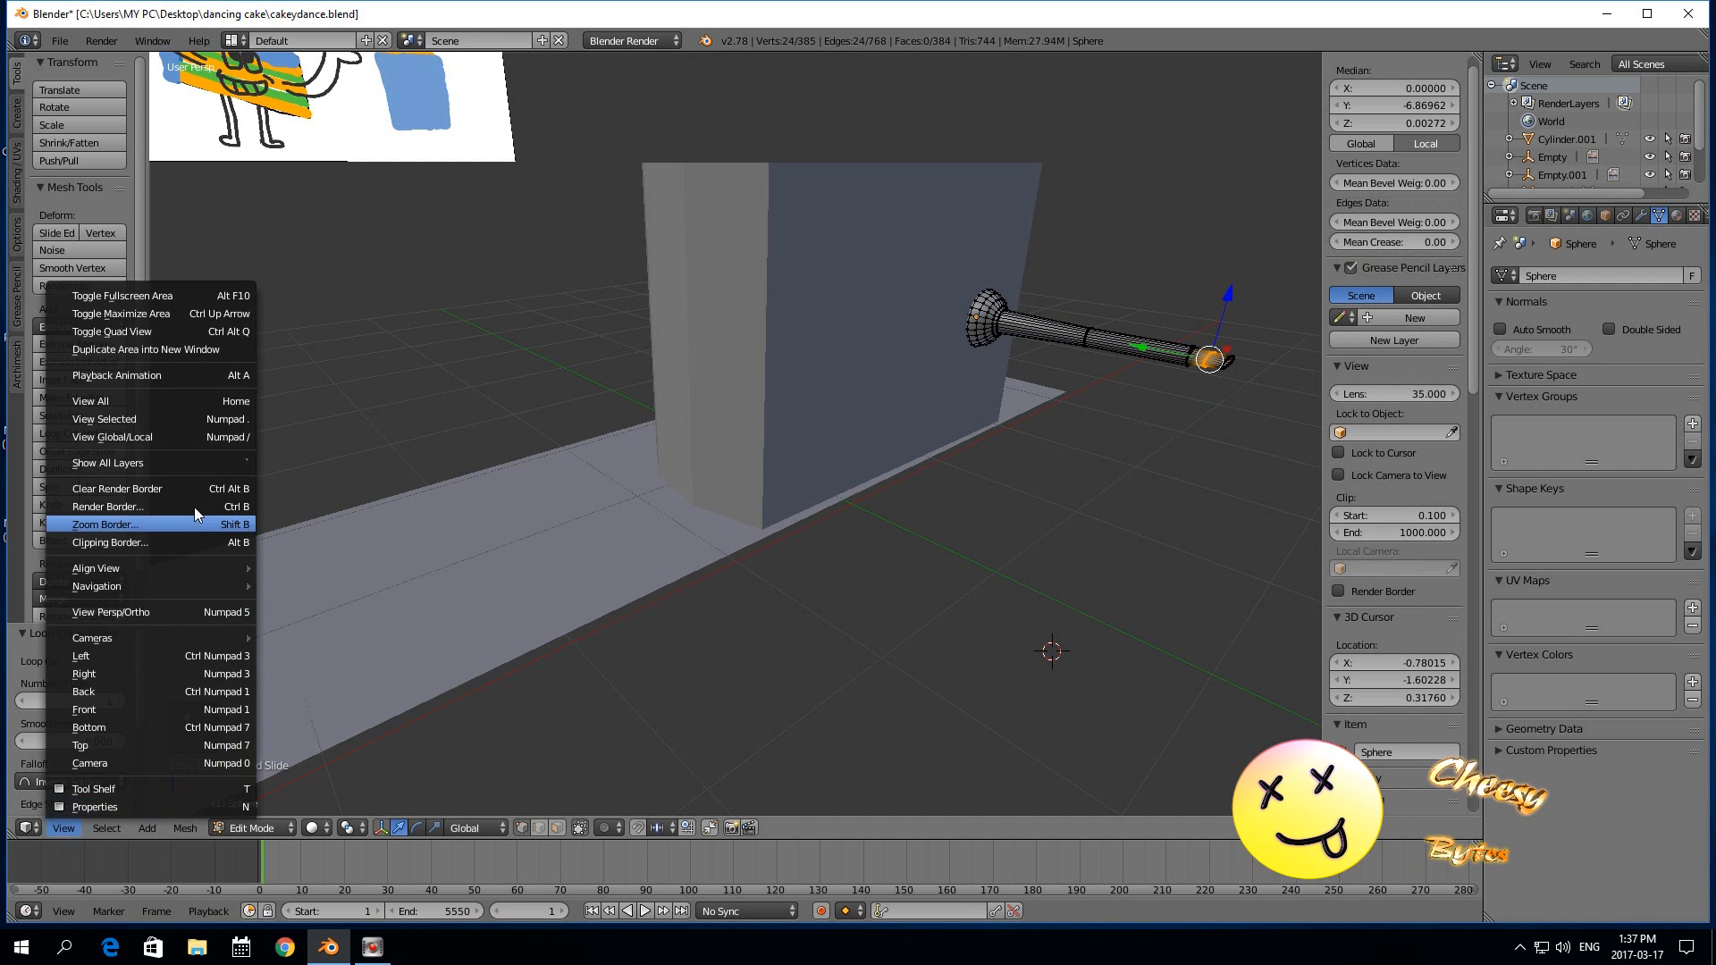
Slide the new middle edge loop of the flattened cuff 0.046 along Y toward the arm.
{"action": "left_click", "coordinate": [157, 420]}
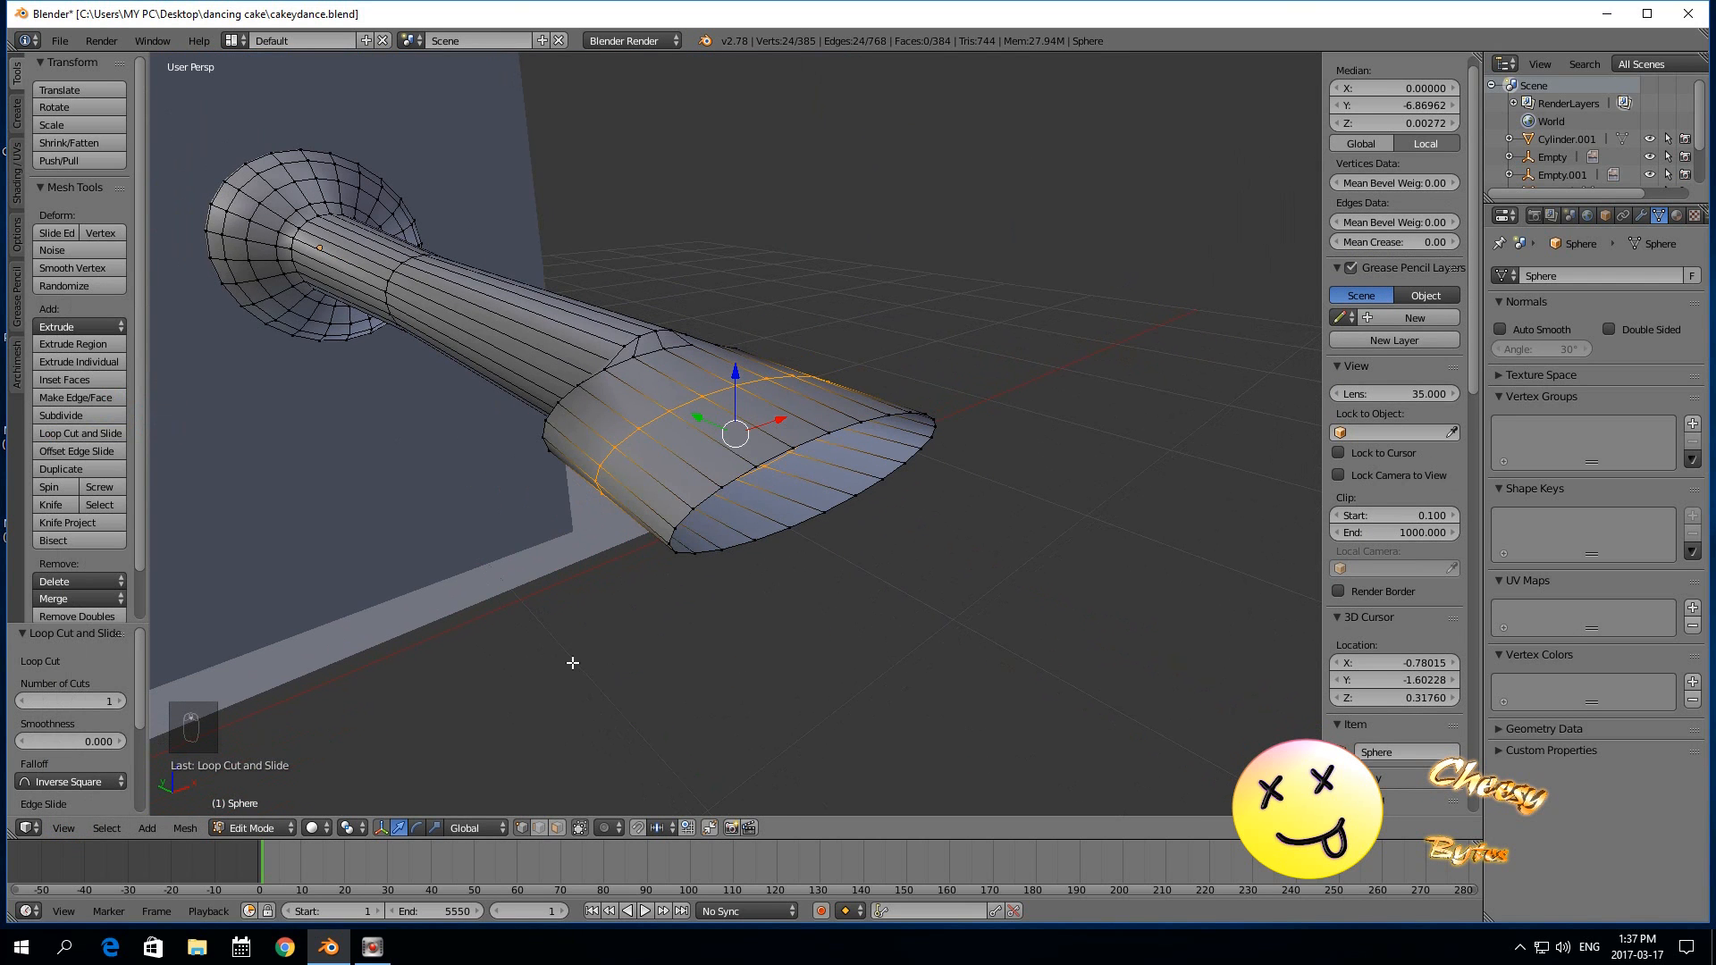
{"action": "middle_click_drag", "start_coordinate": [586, 664], "coordinate": [701, 590]}
{"action": "key", "text": "g"}
{"action": "key", "text": "g"}
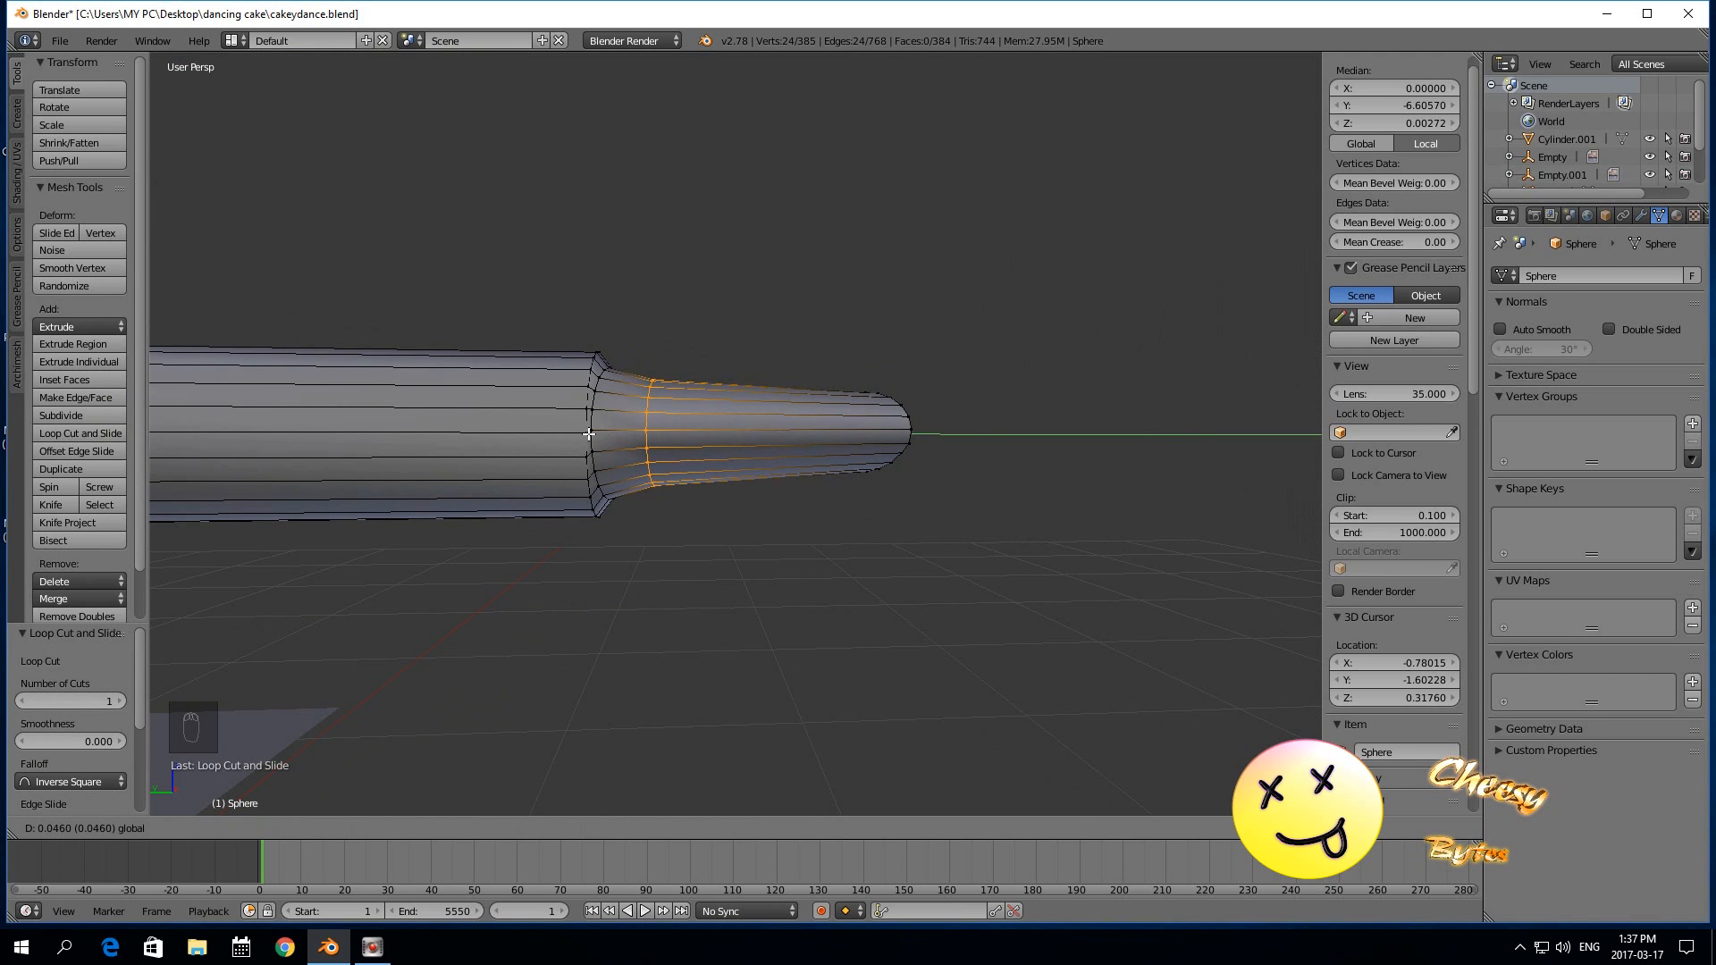
{"action": "left_click", "coordinate": [589, 434]}
{"action": "middle_click_drag", "start_coordinate": [682, 594], "coordinate": [678, 671]}
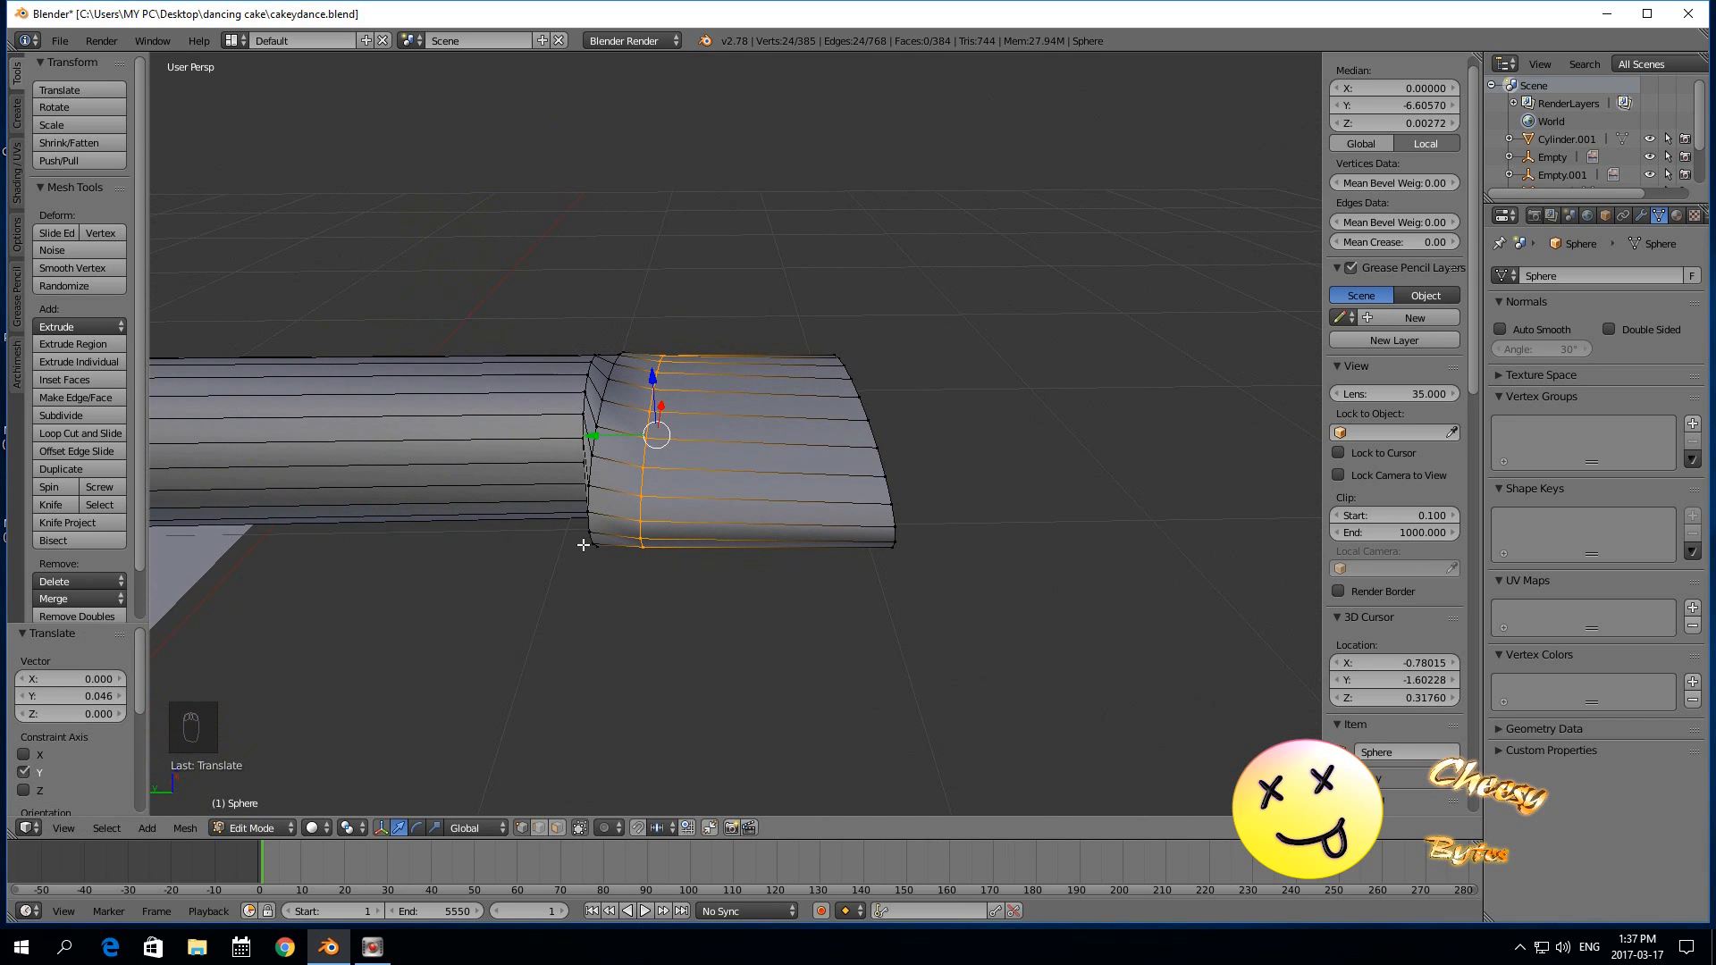
Add another loop cut around the flattened hand section, between the moved loop and the open end.
{"action": "left_click", "coordinate": [100, 435]}
{"action": "left_click", "coordinate": [658, 512]}
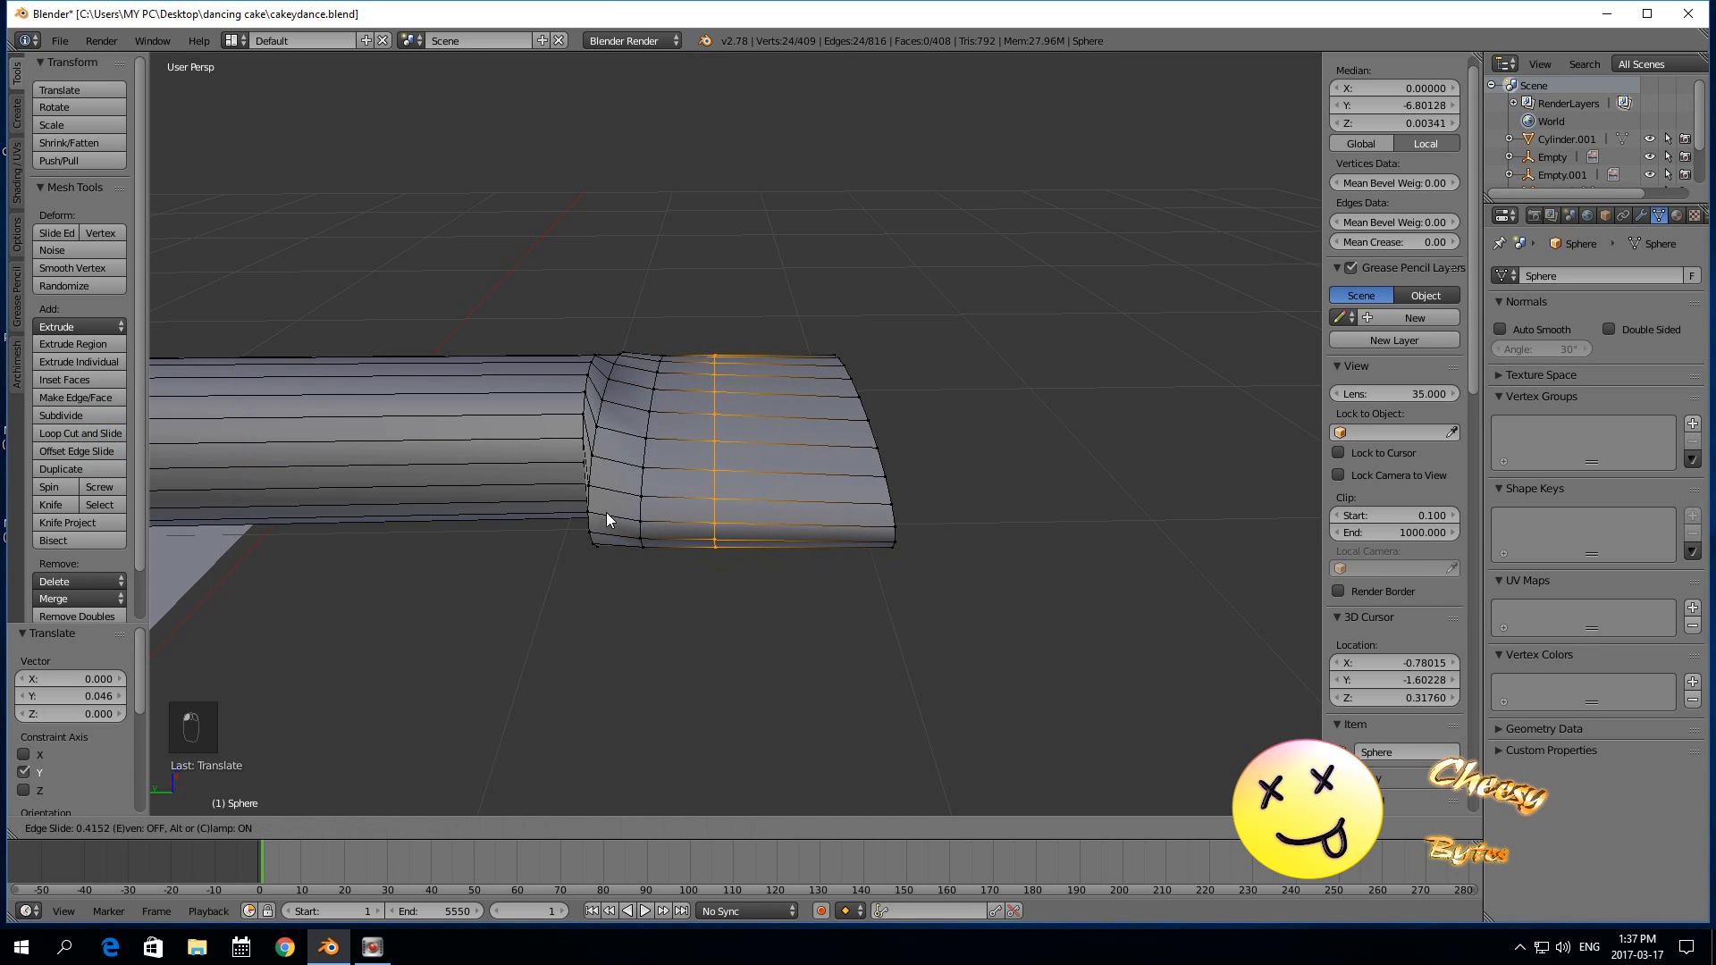
{"action": "left_click", "coordinate": [604, 512]}
Switch to face selection and select two adjacent faces on the narrow side of the hand, near the wrist.
{"action": "left_click", "coordinate": [556, 826]}
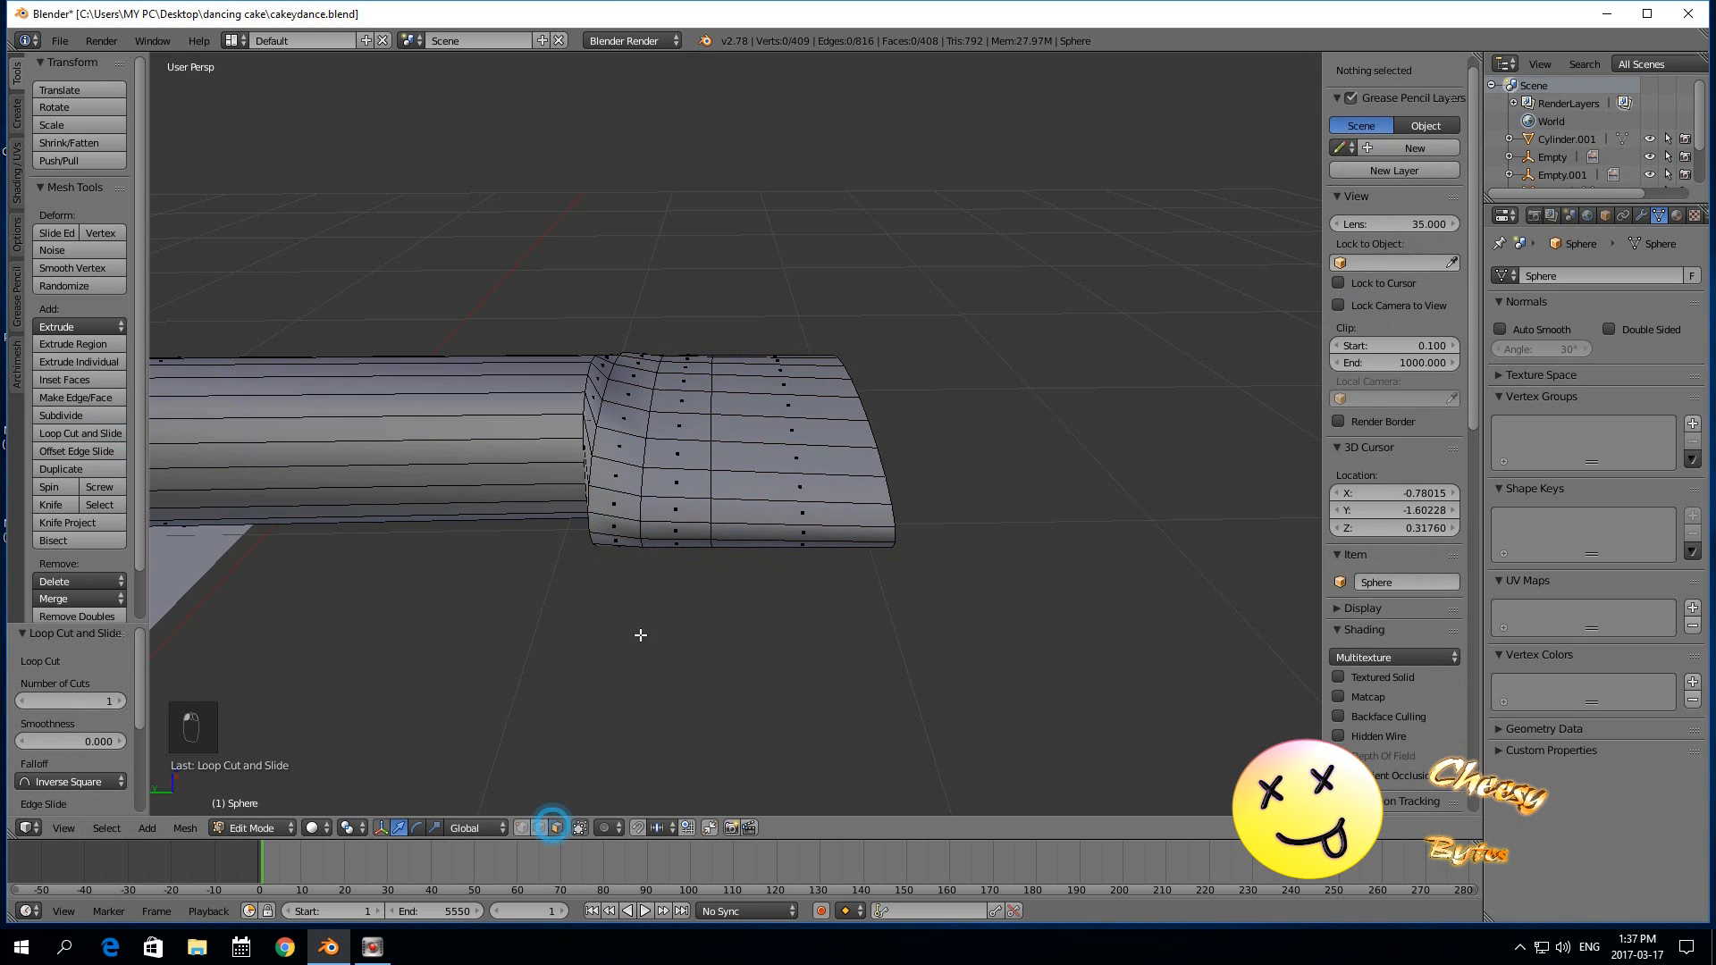
{"action": "right_click", "coordinate": [671, 531]}
{"action": "middle_click_drag", "start_coordinate": [592, 609], "coordinate": [485, 623]}
Try to extrude the two selected side faces outward along X.
{"action": "key", "text": "e"}
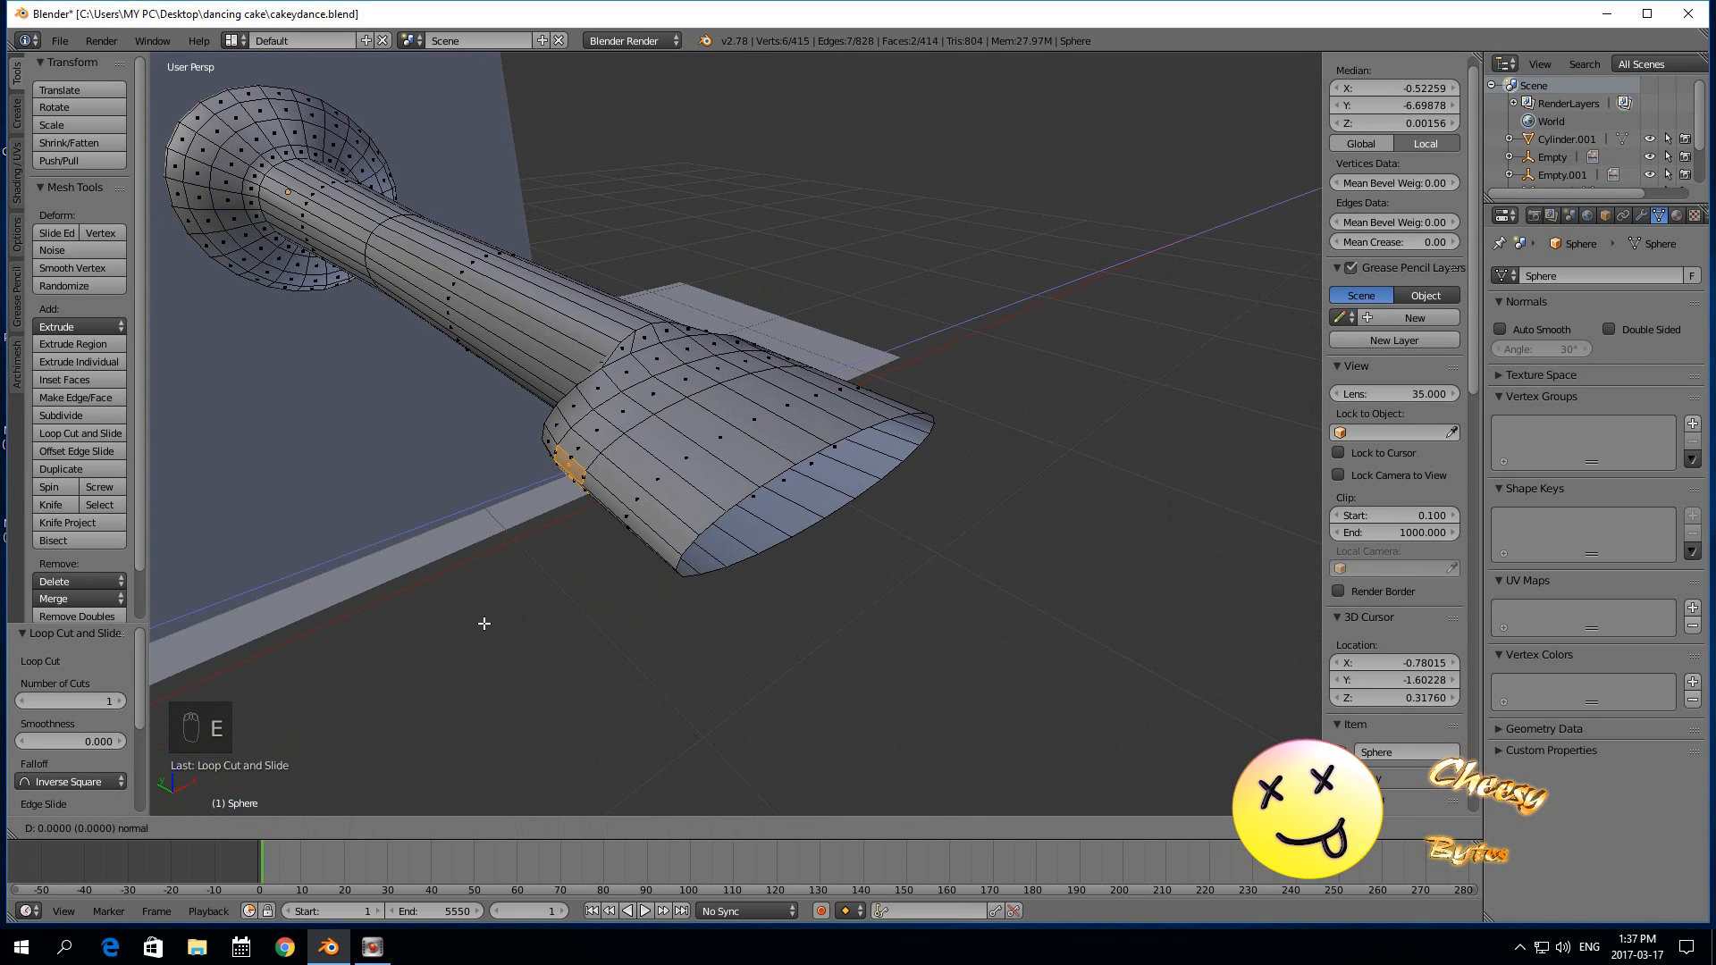
{"action": "right_click", "coordinate": [484, 623]}
{"action": "left_click_drag", "start_coordinate": [610, 452], "coordinate": [555, 532]}
{"action": "middle_click_drag", "start_coordinate": [575, 605], "coordinate": [640, 509]}
{"action": "key", "text": "ctrl+z"}
{"action": "key", "text": "ctrl+z"}
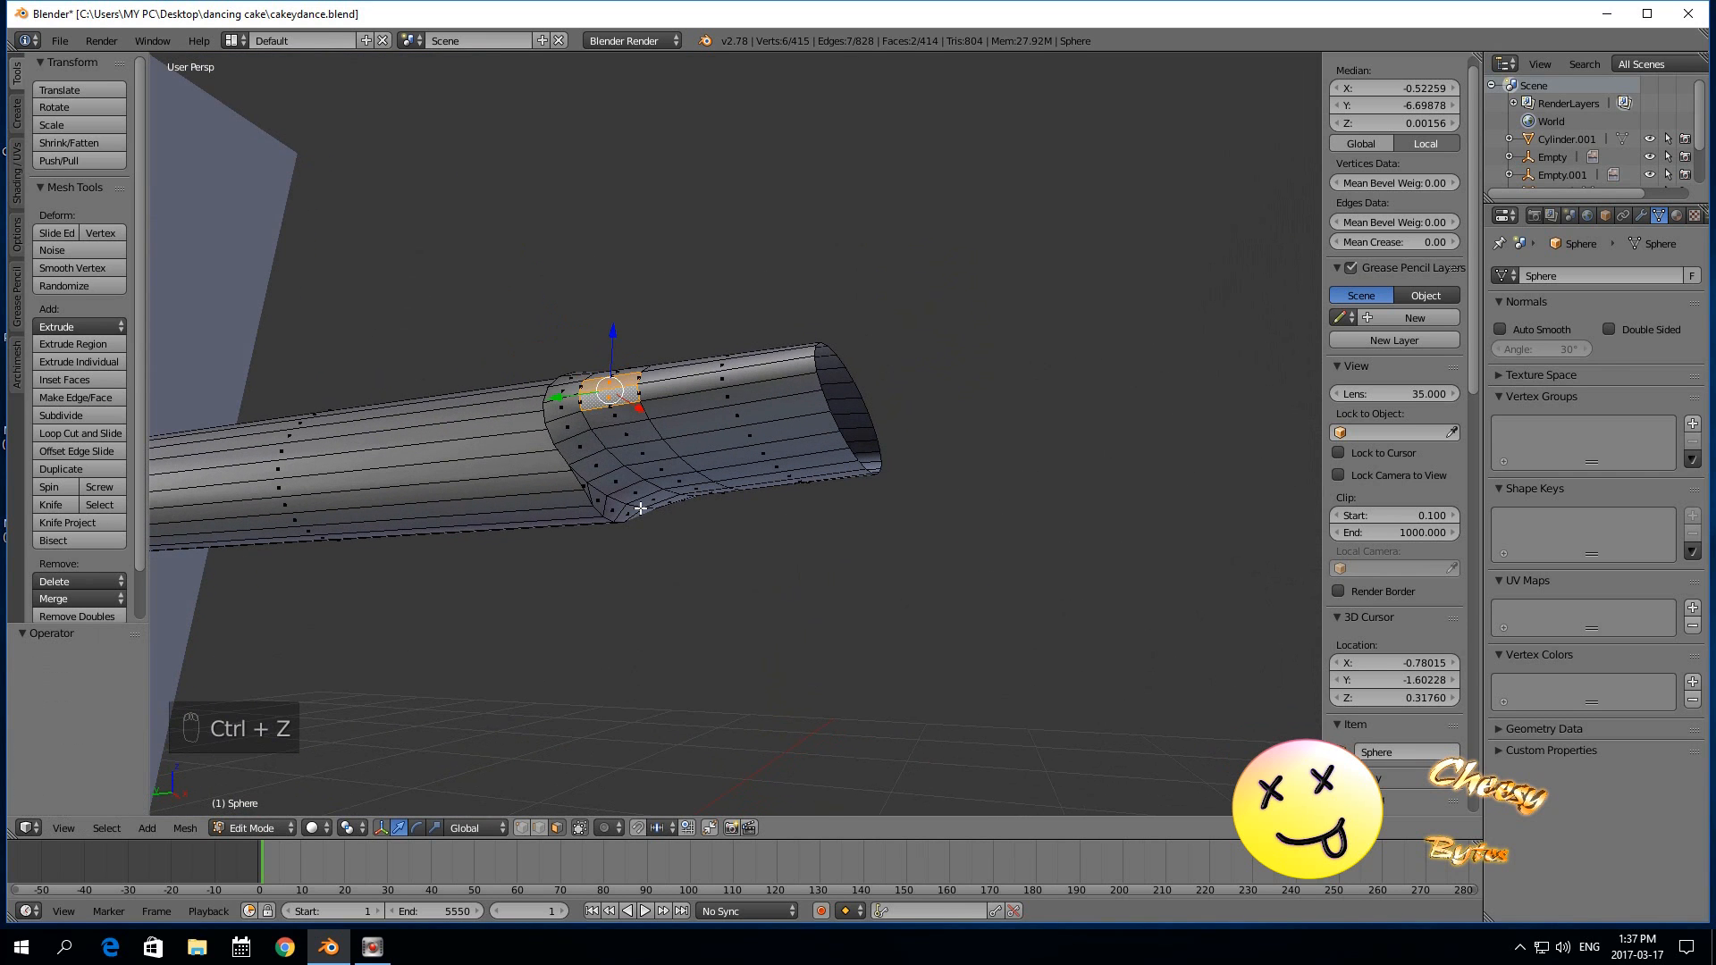
Add the adjacent third face to the side selection and extrude all three faces -0.065 along X to start a thumb.
{"action": "right_click", "coordinate": [626, 412], "text": "shift"}
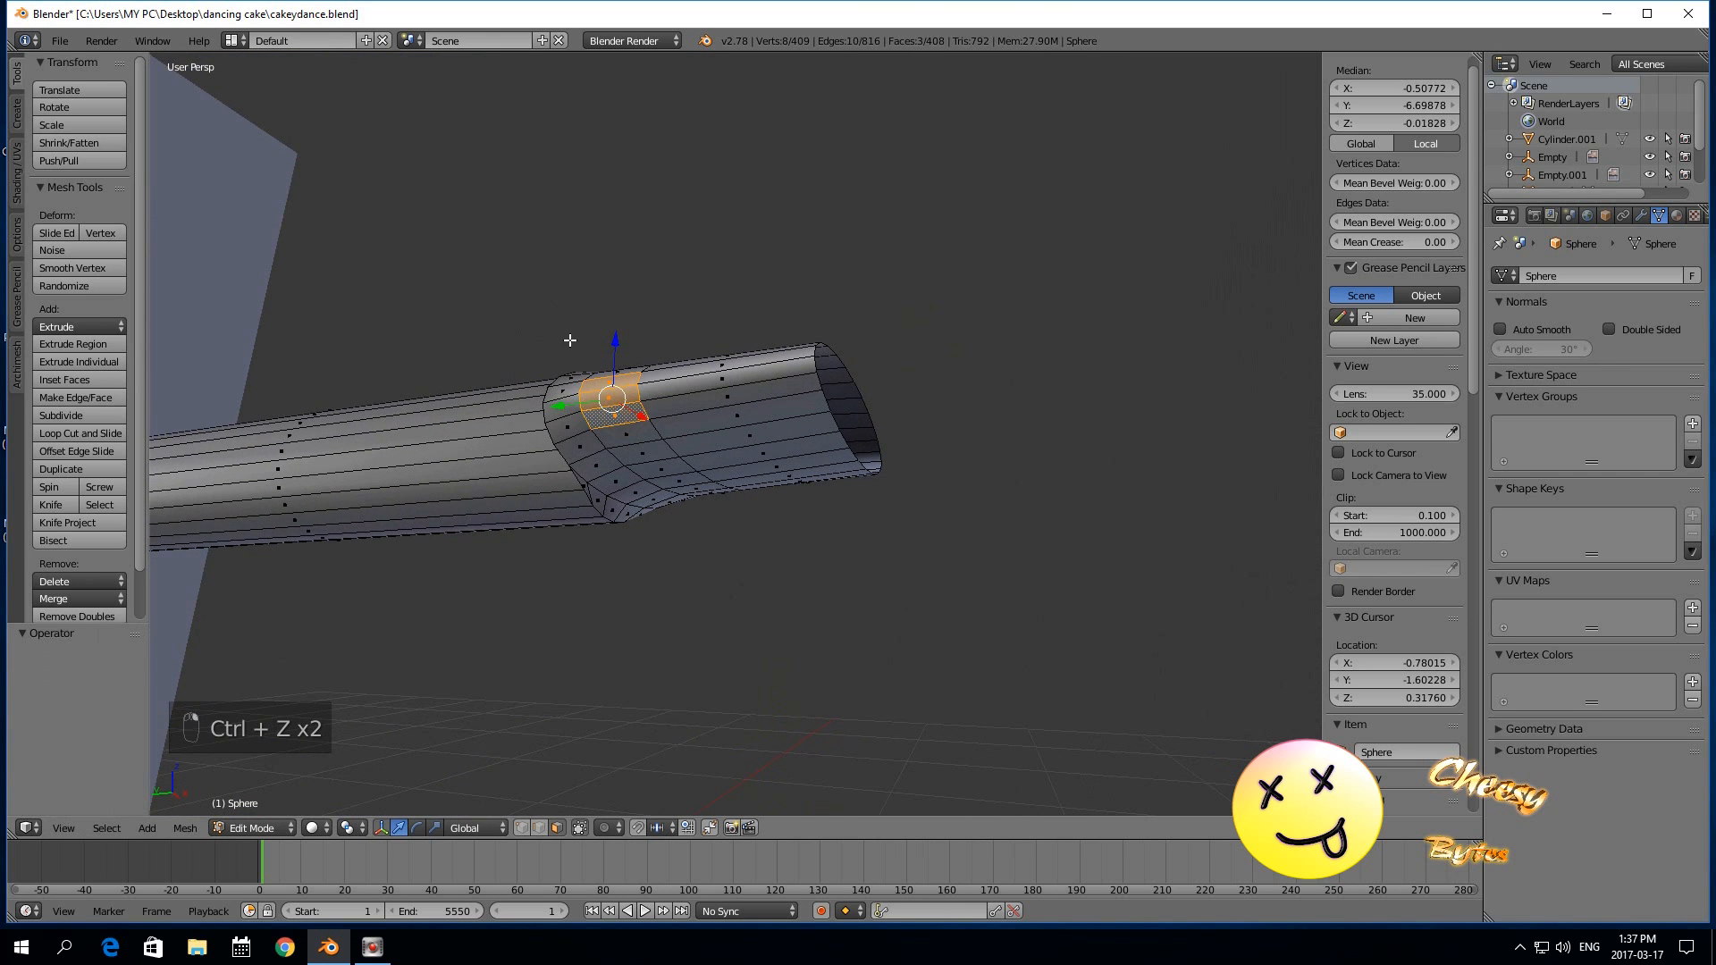
{"action": "middle_click_drag", "start_coordinate": [565, 275], "coordinate": [578, 559]}
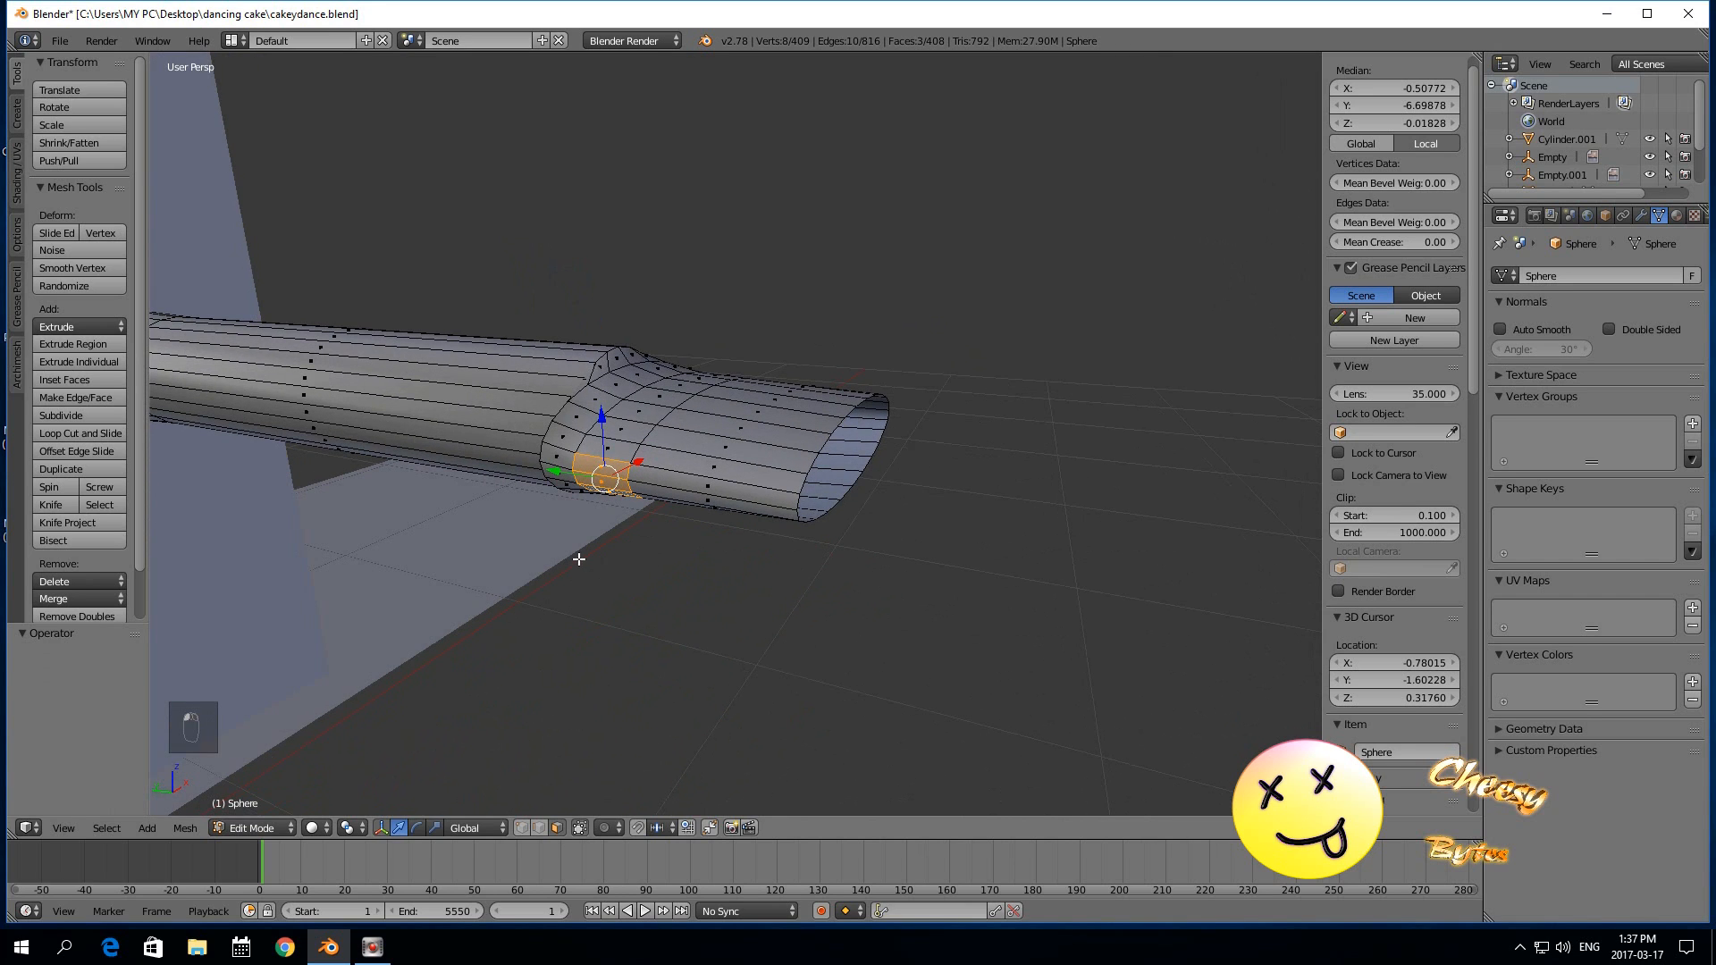
{"action": "key", "text": "e"}
{"action": "right_click", "coordinate": [599, 642]}
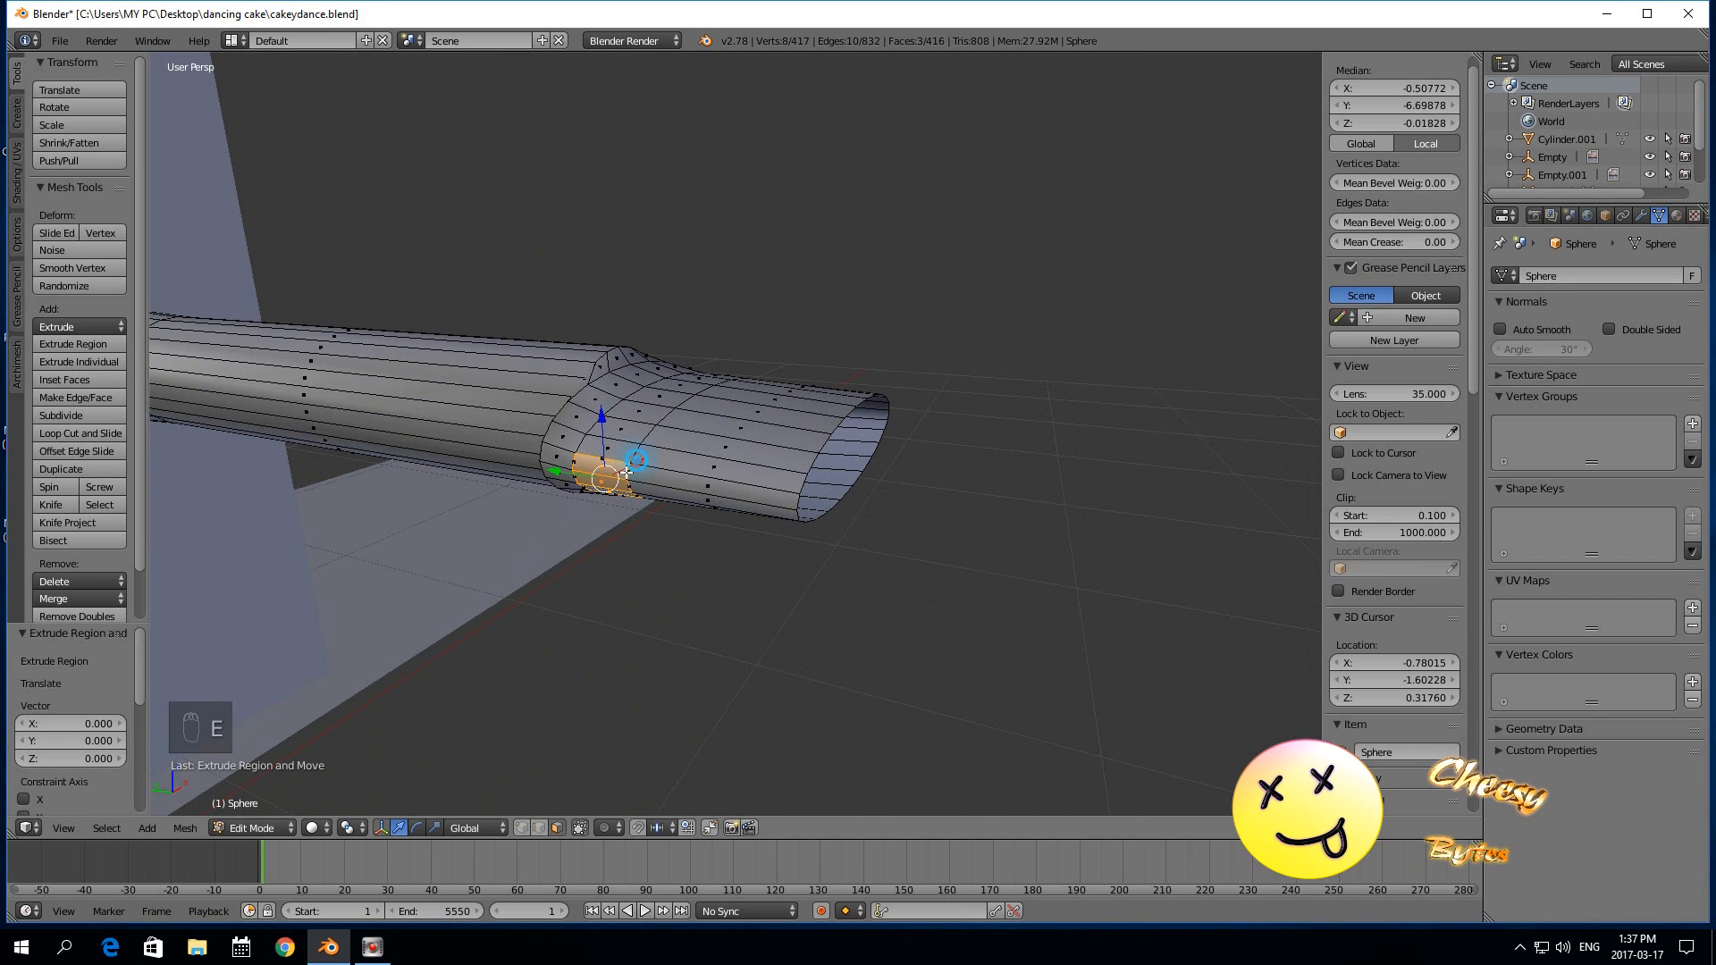
{"action": "left_click_drag", "start_coordinate": [636, 460], "coordinate": [583, 519]}
{"action": "scroll", "coordinate": [610, 568], "scroll_direction": "down", "scroll_amount": 1}
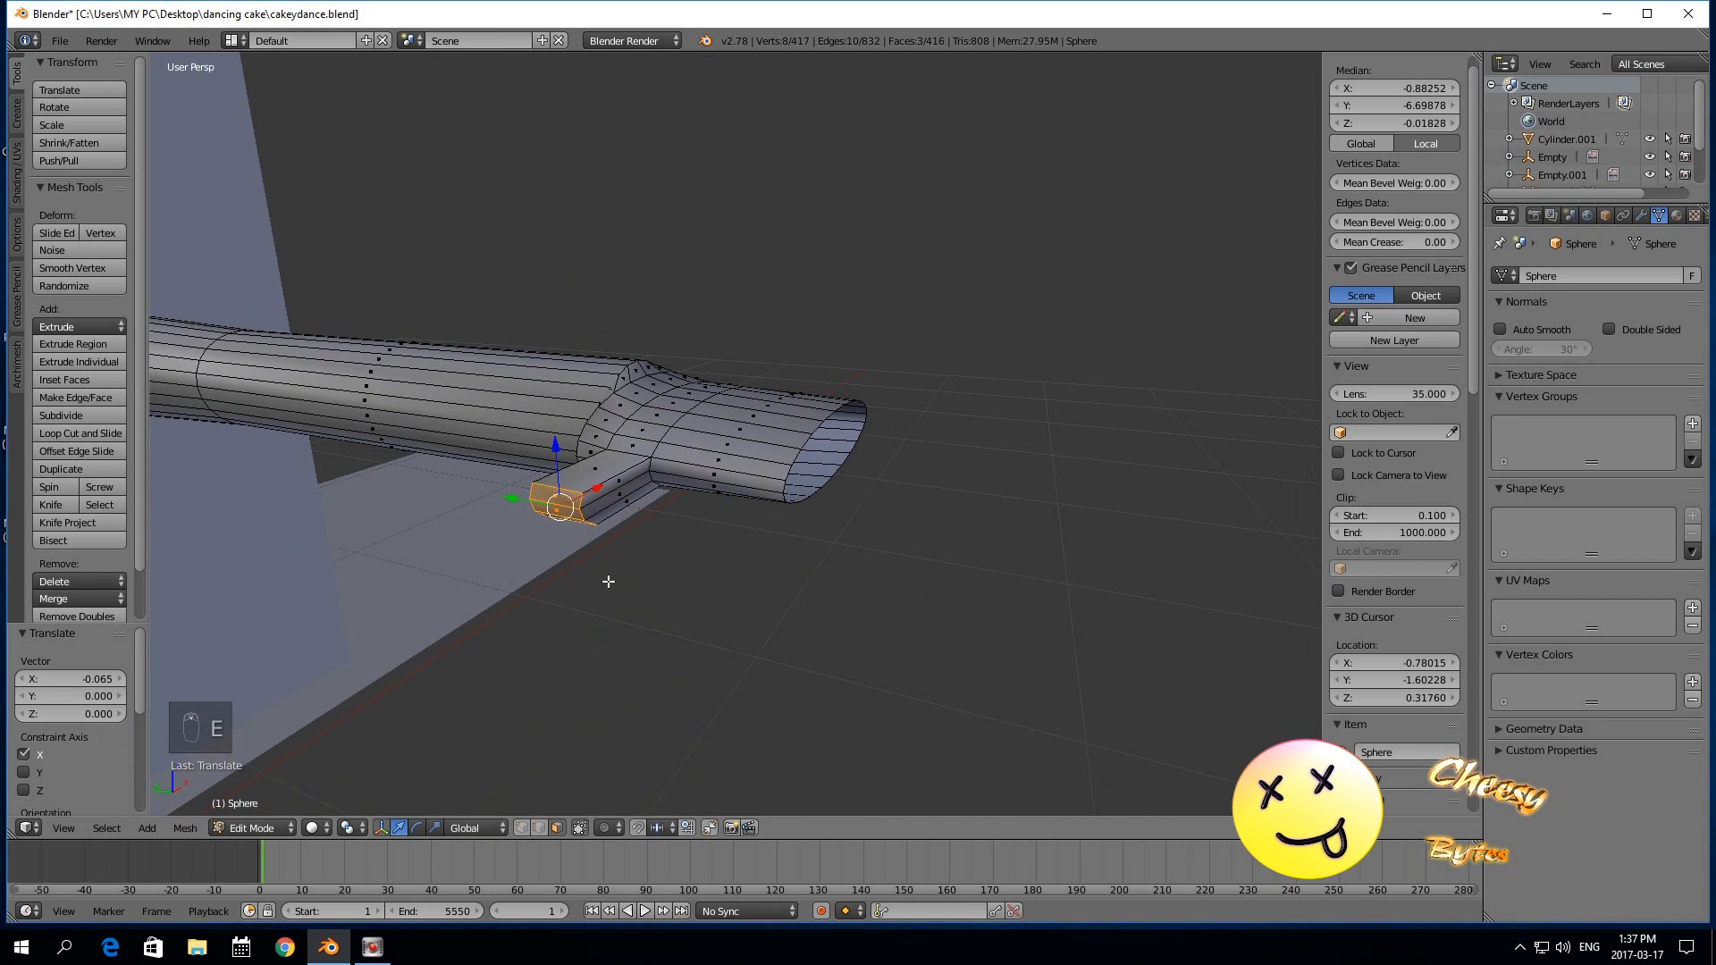
Extrude a second thumb segment outward and shorten the thumb by moving its outer part back along X, with the tip moved 0.02.
{"action": "key", "text": "e"}
{"action": "left_click", "coordinate": [587, 585]}
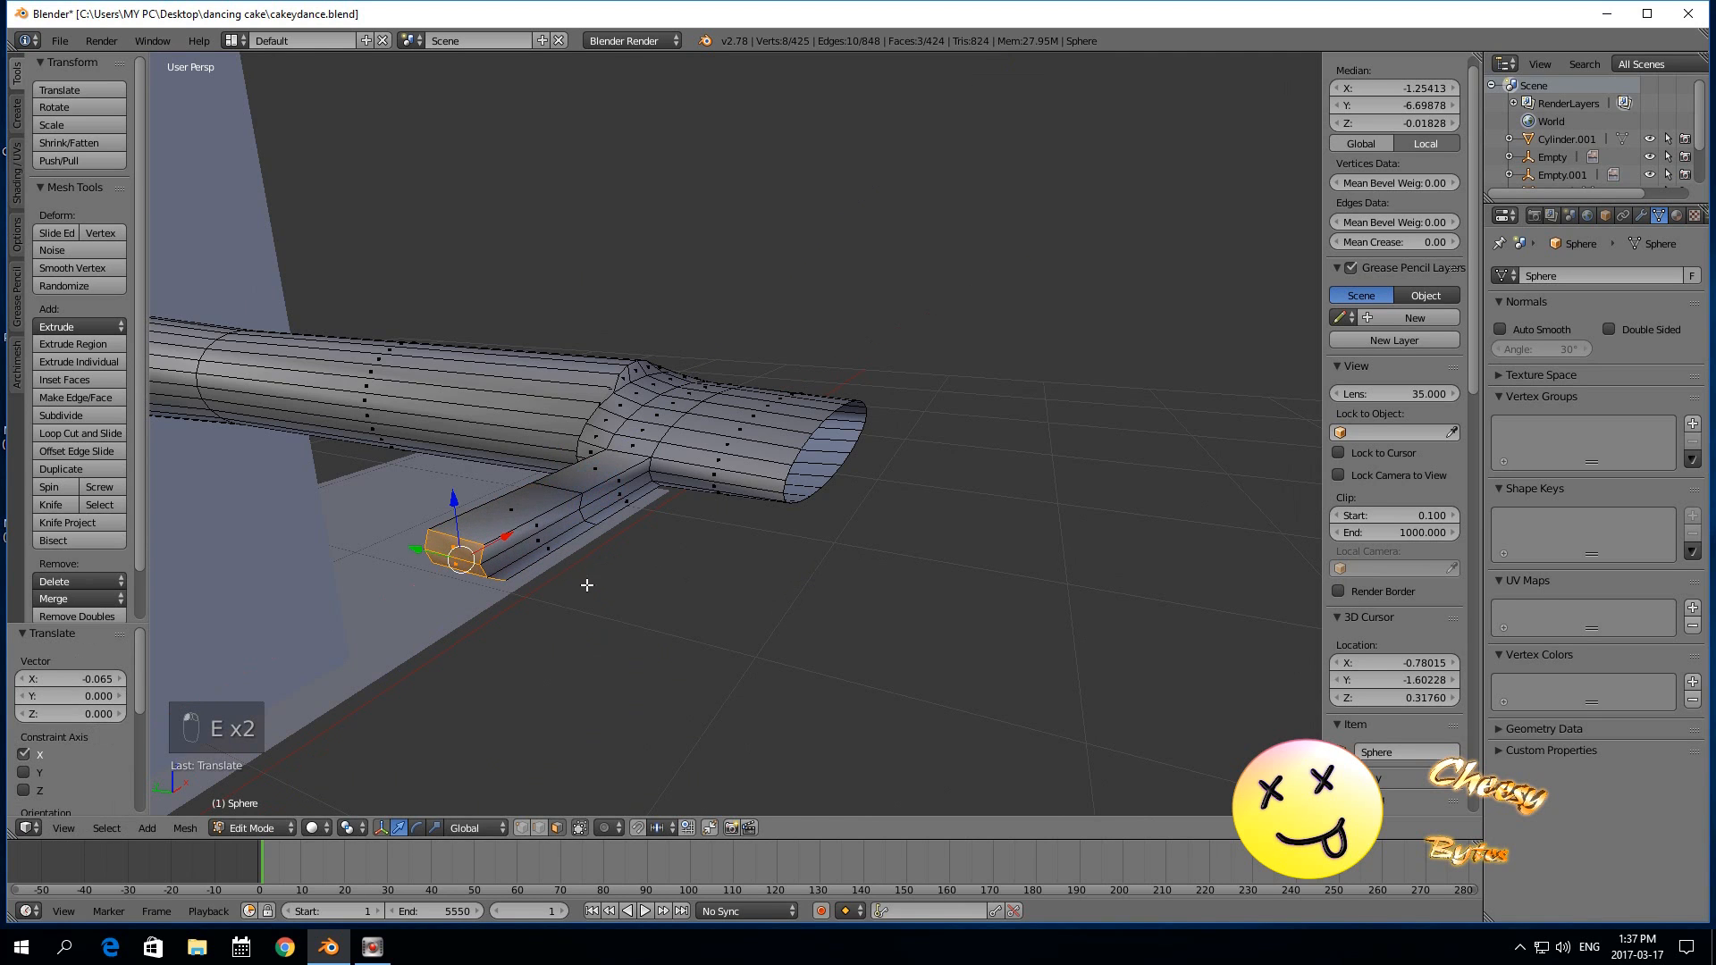
{"action": "key", "text": "ctrl+KP_Add"}
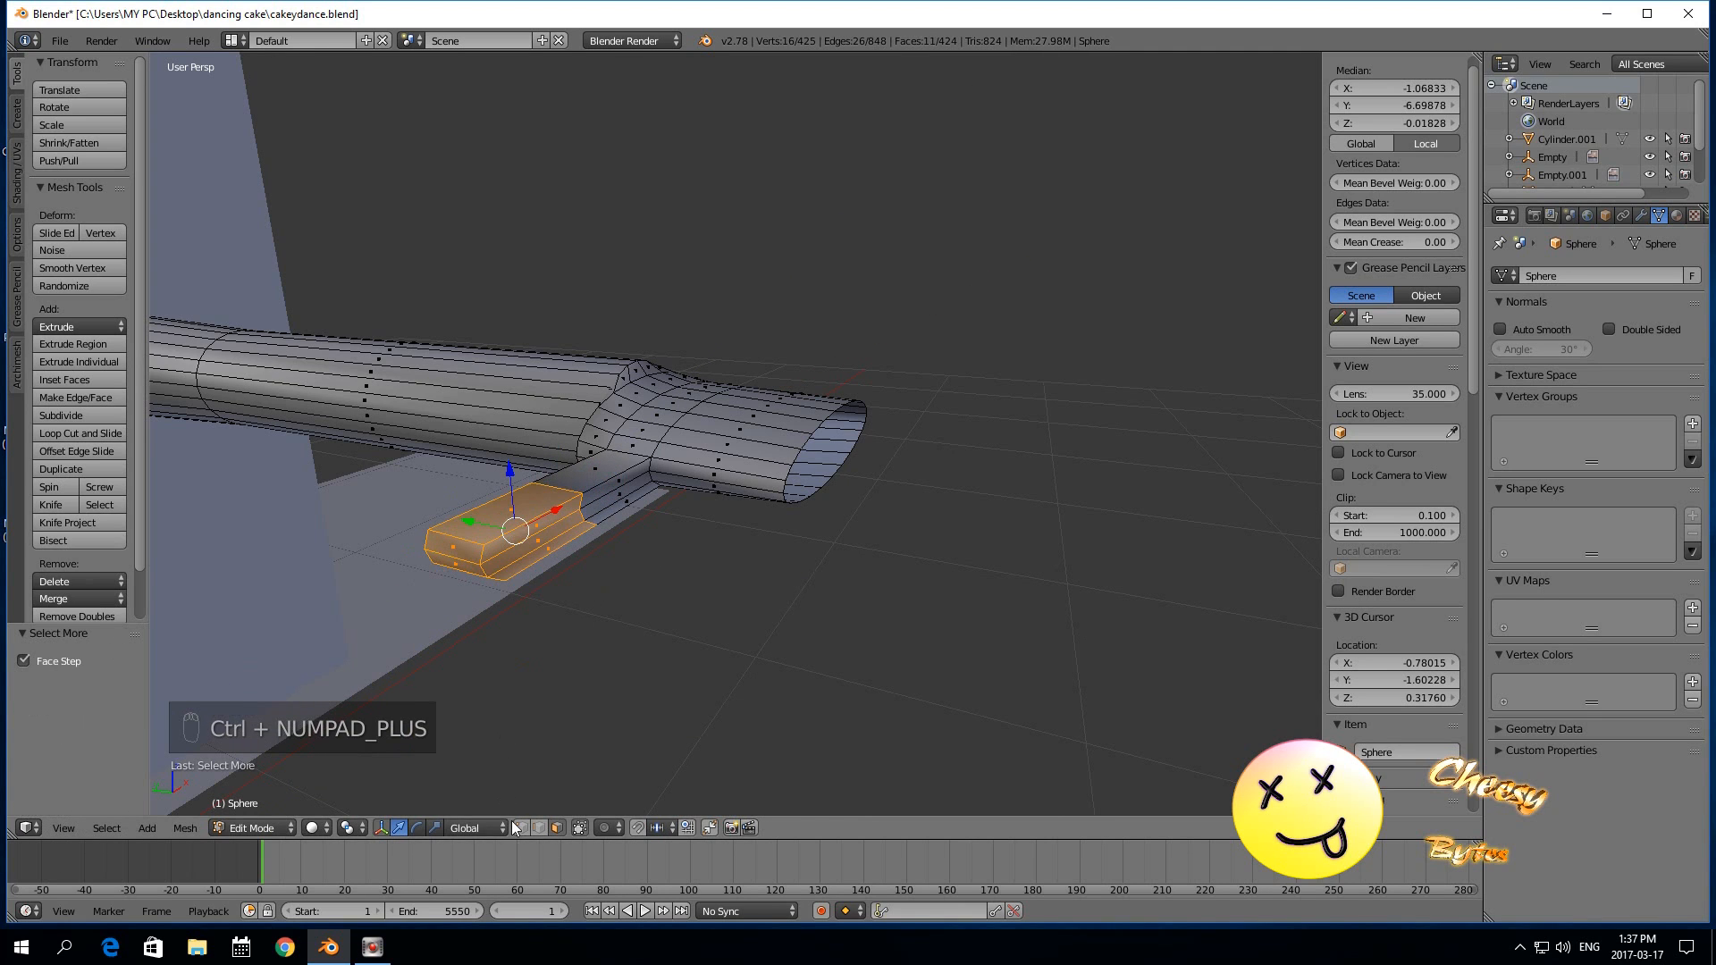
{"action": "mouse_move", "coordinate": [556, 509]}
{"action": "left_mouse_down"}
{"action": "mouse_move", "coordinate": [586, 498]}
{"action": "mouse_move", "coordinate": [547, 516]}
{"action": "left_mouse_up"}
{"action": "key", "text": "ctrl+KP_Subtract"}
Try to fill six vertices on the hand's open rim, on the side away from the thumb, with a single face.
{"action": "middle_click_drag", "start_coordinate": [547, 515], "coordinate": [555, 667]}
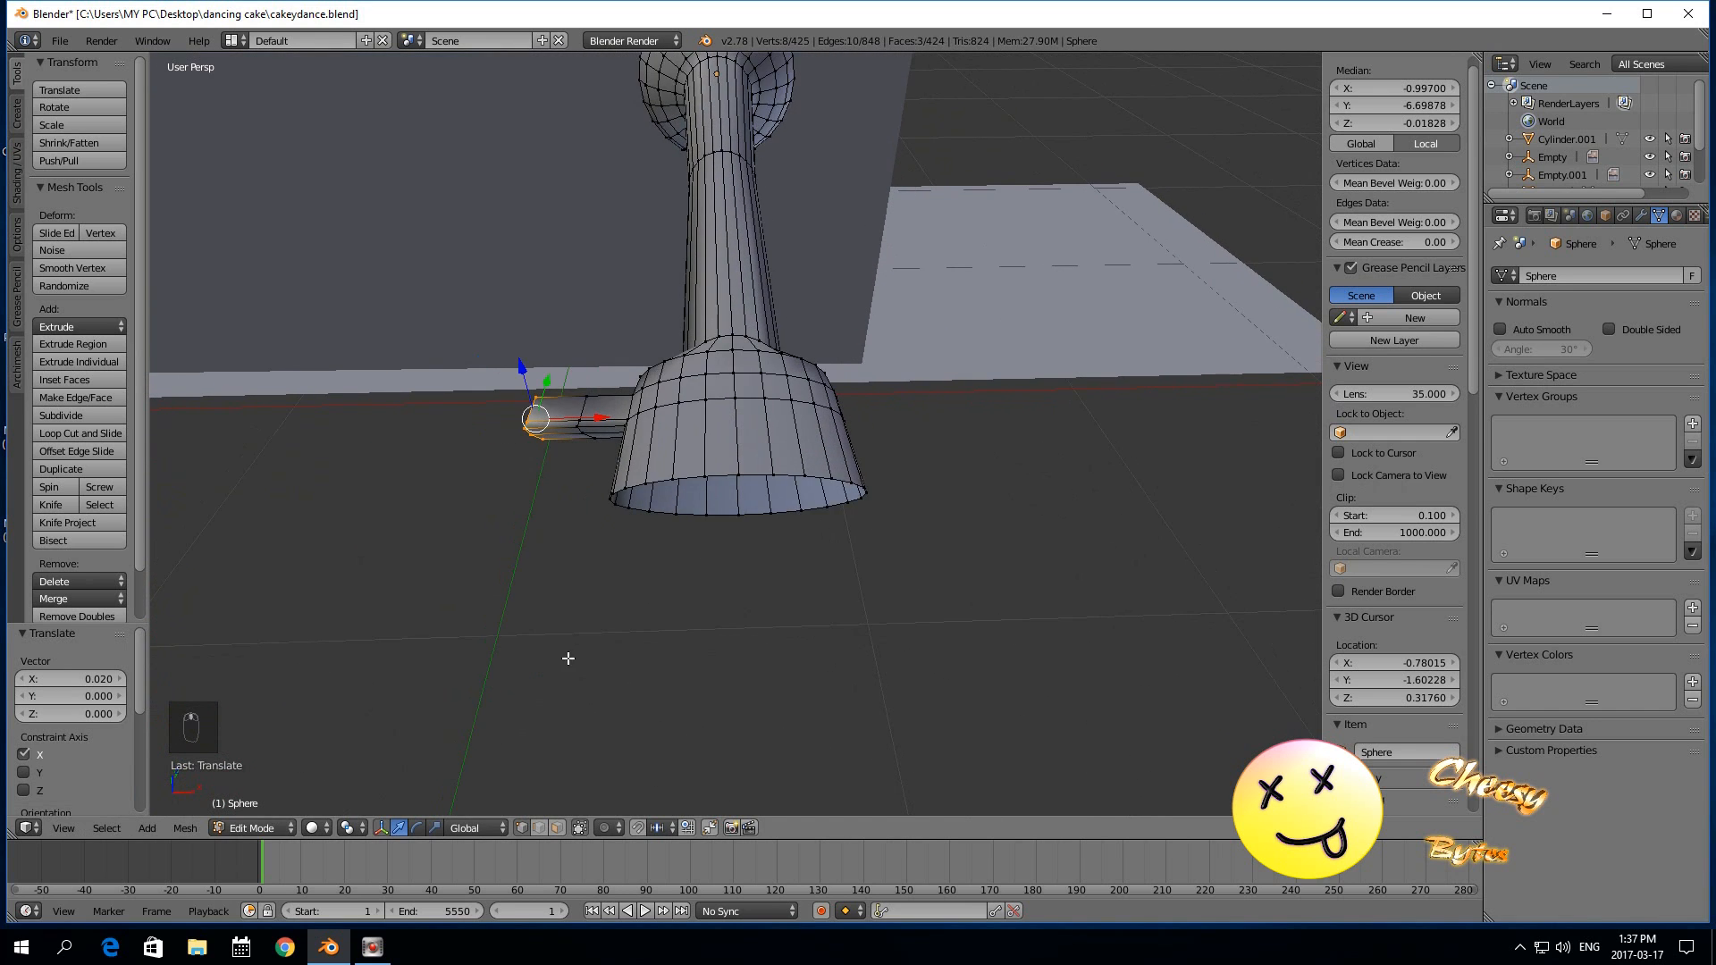
{"action": "scroll", "coordinate": [644, 634], "scroll_direction": "down", "scroll_amount": 3}
{"action": "scroll", "coordinate": [724, 545], "scroll_direction": "up", "scroll_amount": 2}
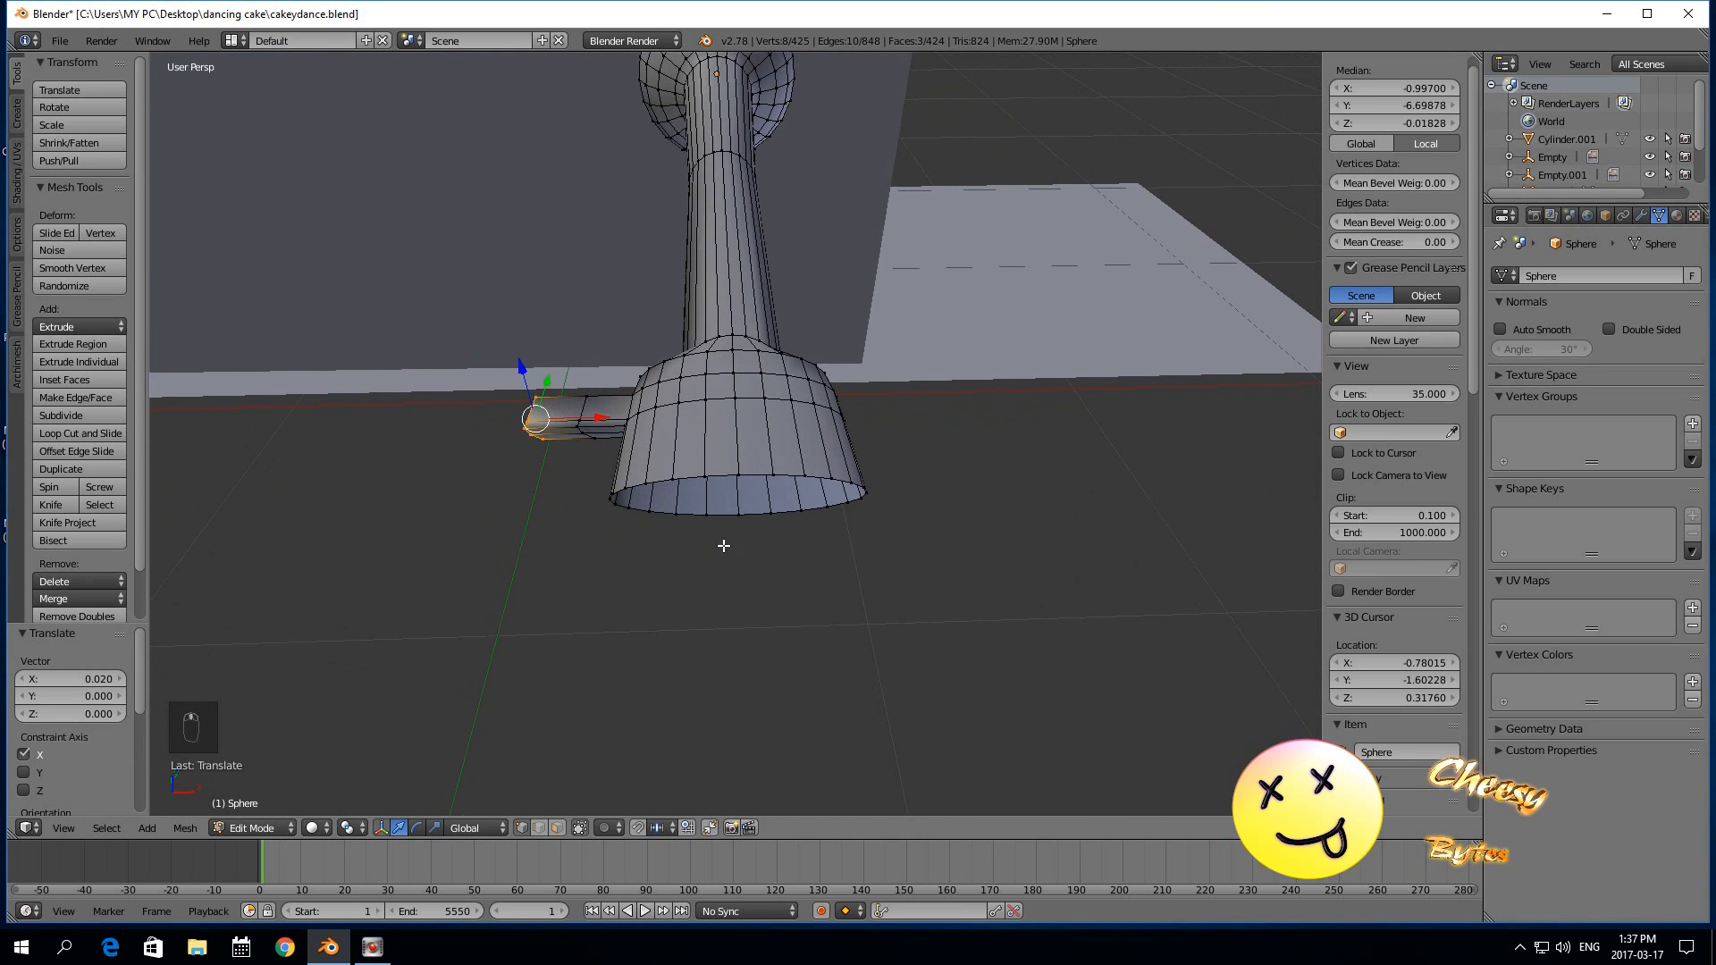
{"action": "right_click", "coordinate": [797, 472]}
{"action": "scroll", "coordinate": [737, 554], "scroll_direction": "down", "scroll_amount": 2}
{"action": "scroll", "coordinate": [592, 563], "scroll_direction": "down", "scroll_amount": 5}
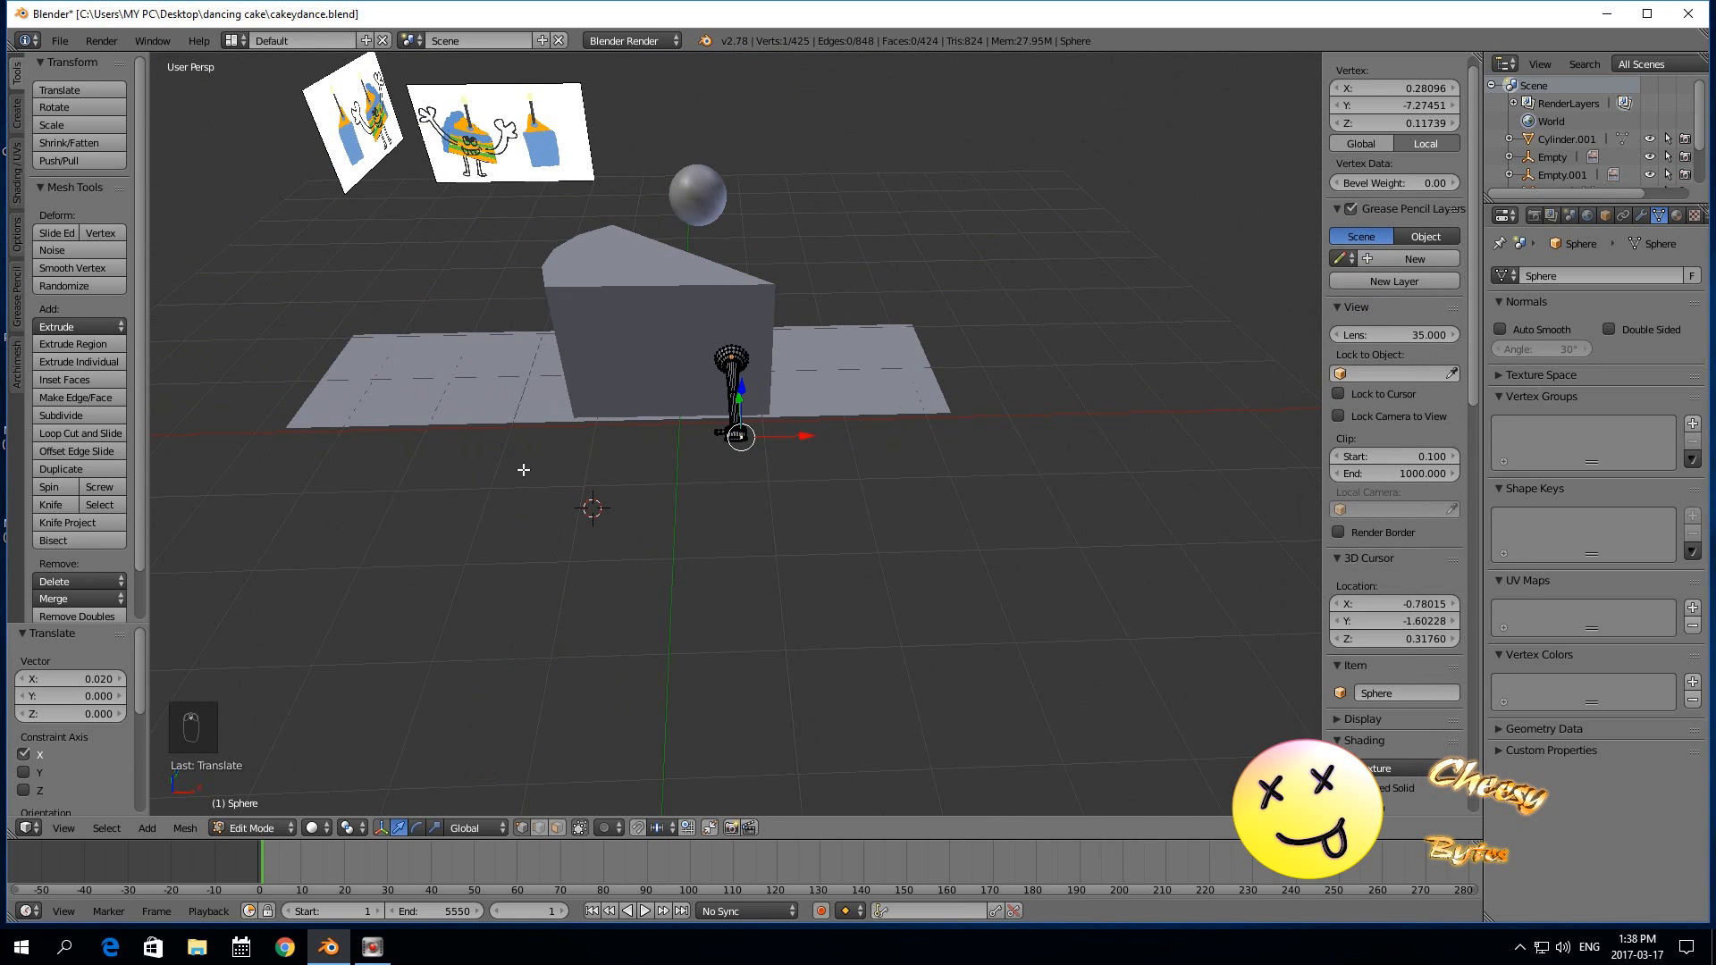
{"action": "scroll", "coordinate": [612, 486], "scroll_direction": "up", "scroll_amount": 8}
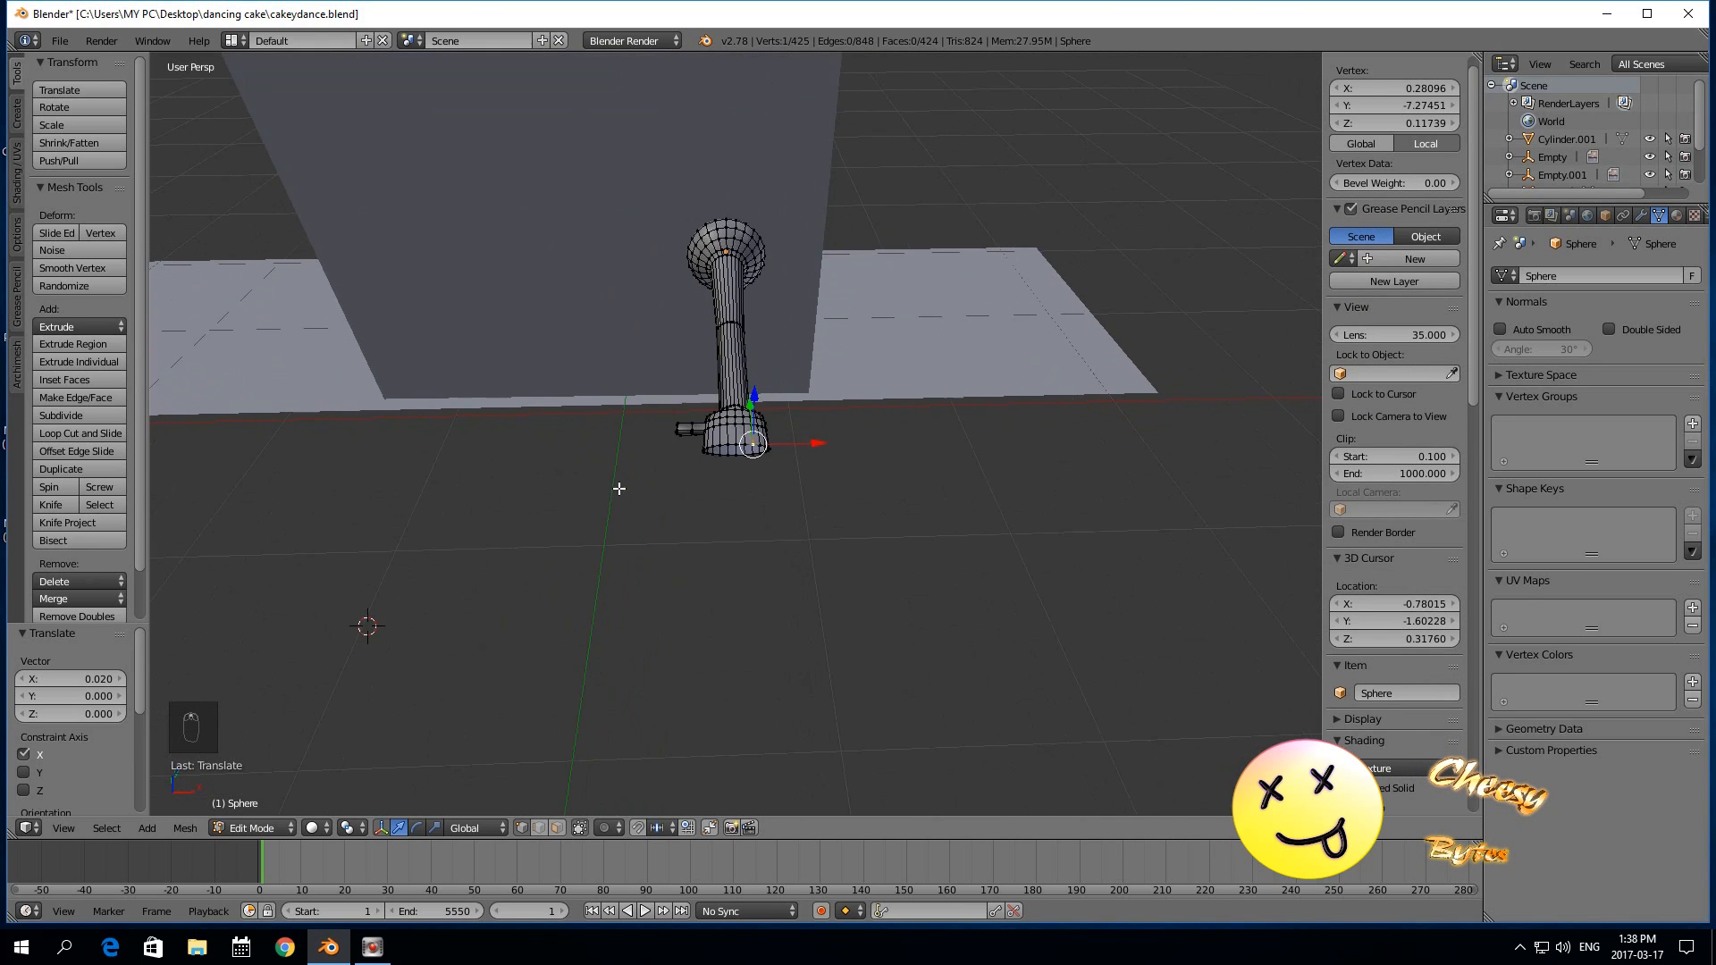
{"action": "scroll", "coordinate": [621, 490], "scroll_direction": "up", "scroll_amount": 1}
{"action": "scroll", "coordinate": [635, 546], "scroll_direction": "up", "scroll_amount": 1}
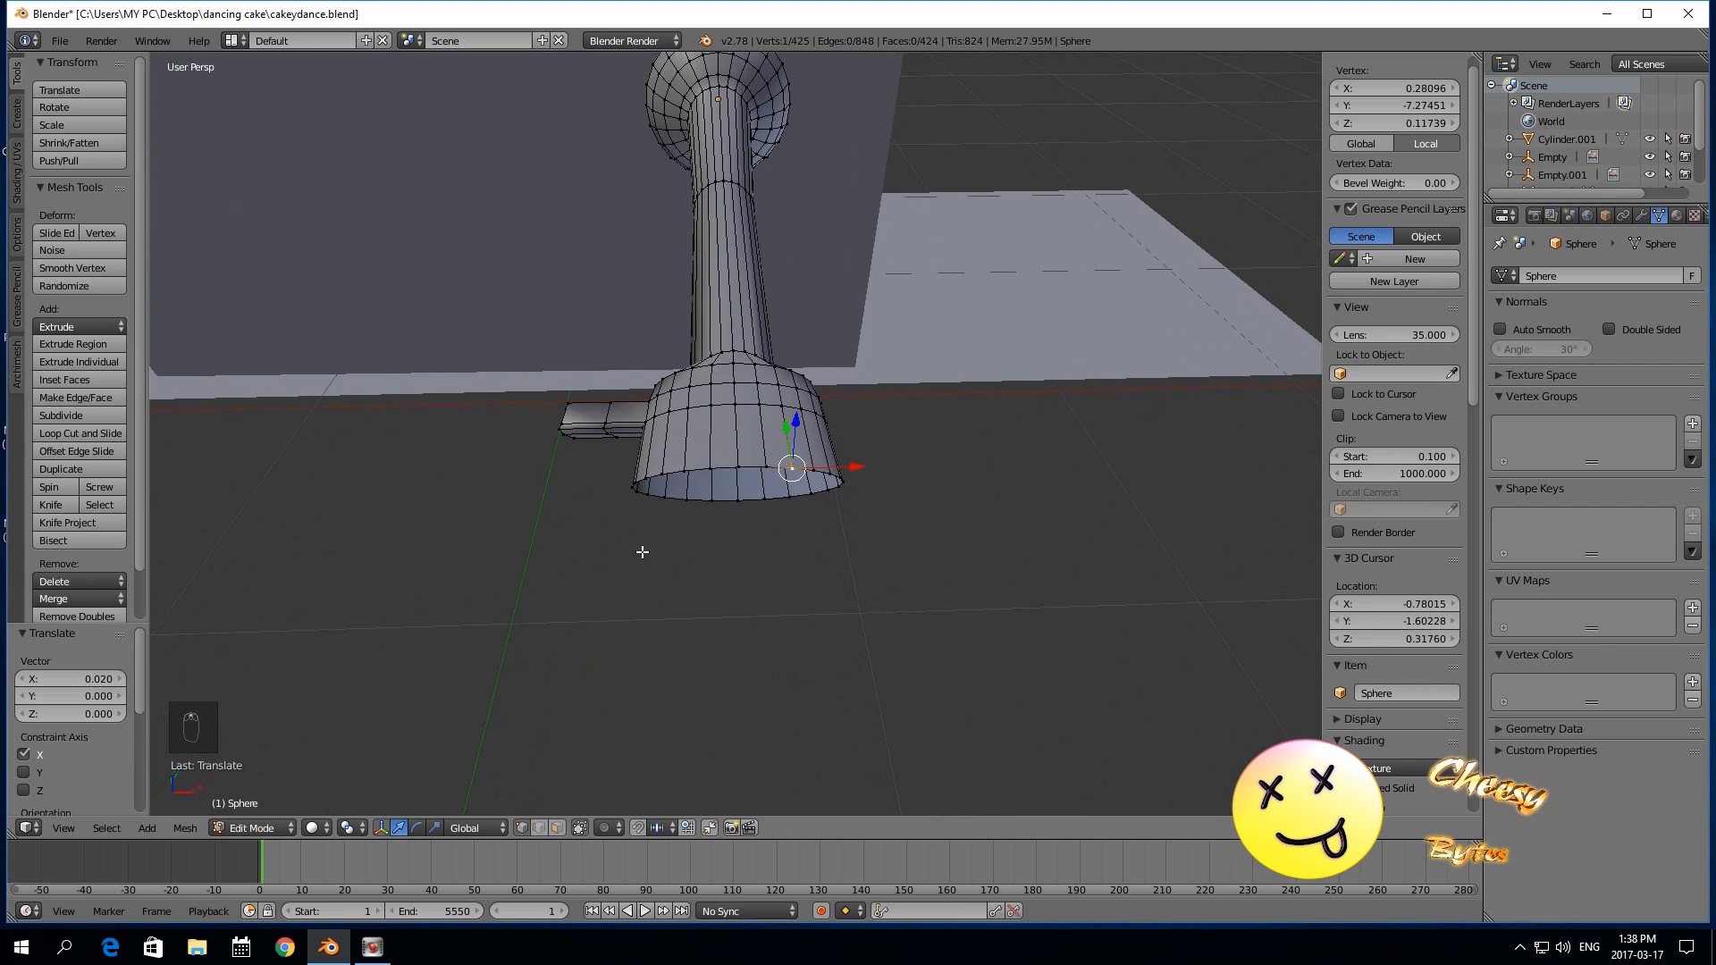
{"action": "right_click", "coordinate": [812, 470], "text": "shift"}
{"action": "right_click", "coordinate": [790, 495], "text": "shift"}
{"action": "right_click", "coordinate": [811, 492], "text": "shift"}
{"action": "right_click", "coordinate": [765, 468], "text": "shift"}
{"action": "right_click", "coordinate": [765, 497], "text": "shift"}
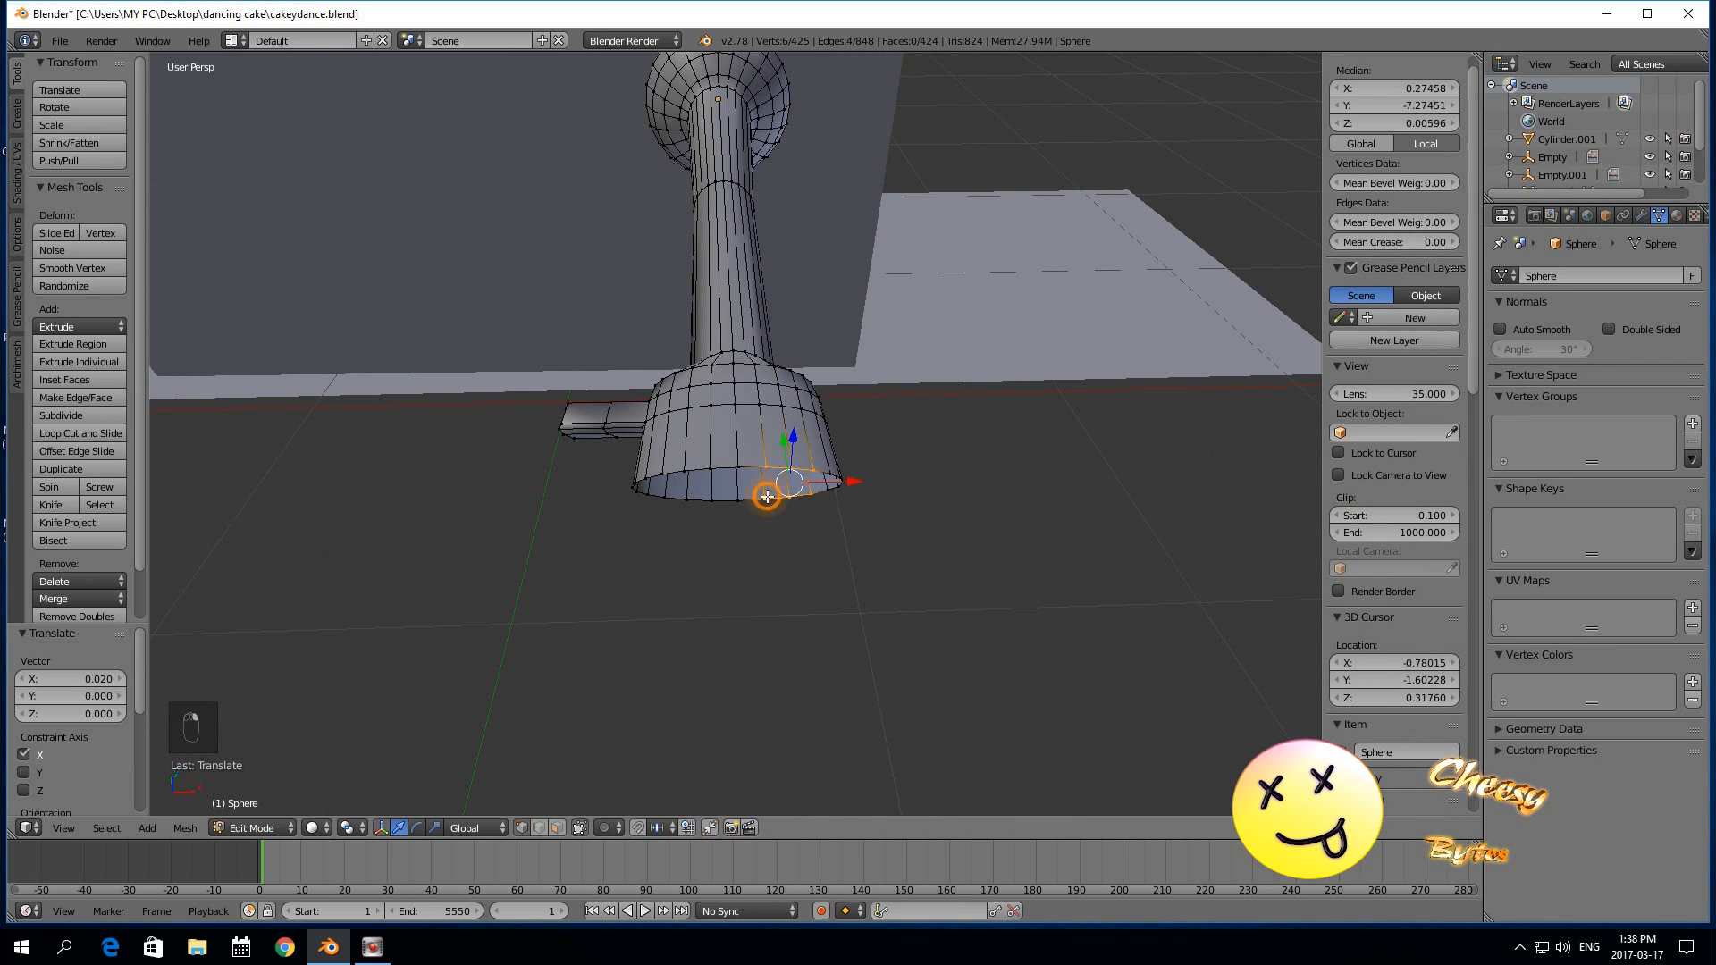
{"action": "key", "text": "f"}
{"action": "left_click", "coordinate": [774, 560]}
{"action": "scroll", "coordinate": [774, 560], "scroll_direction": "up", "scroll_amount": 1}
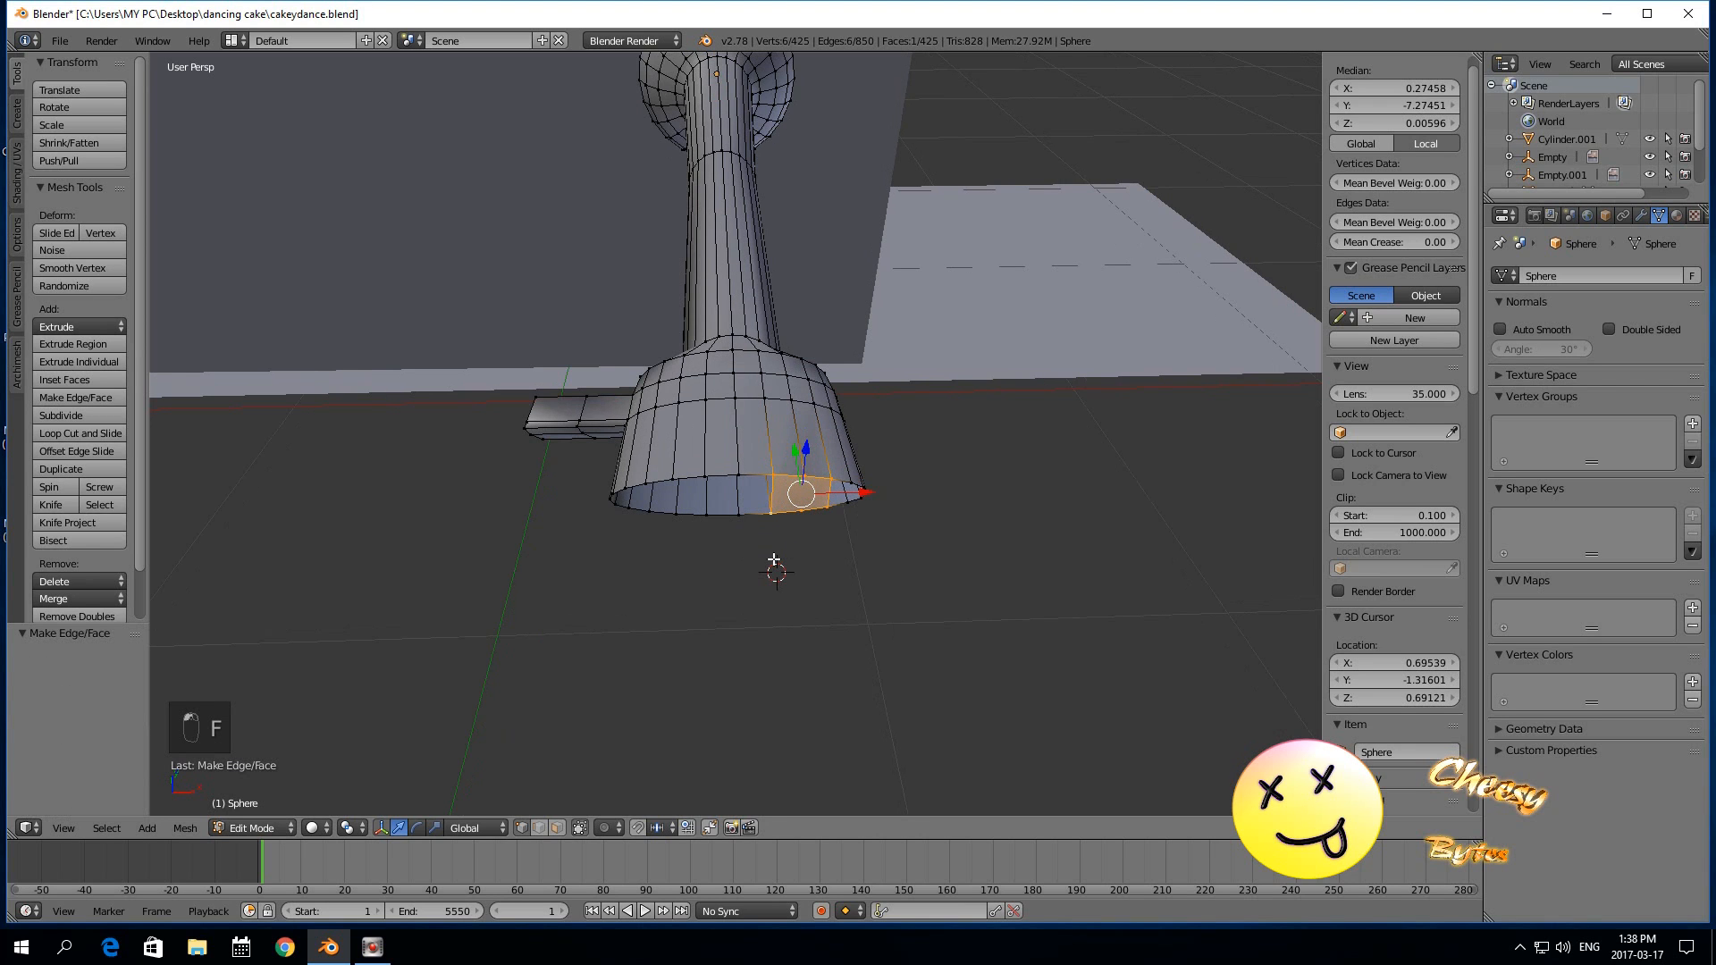
{"action": "key", "text": "ctrl+z"}
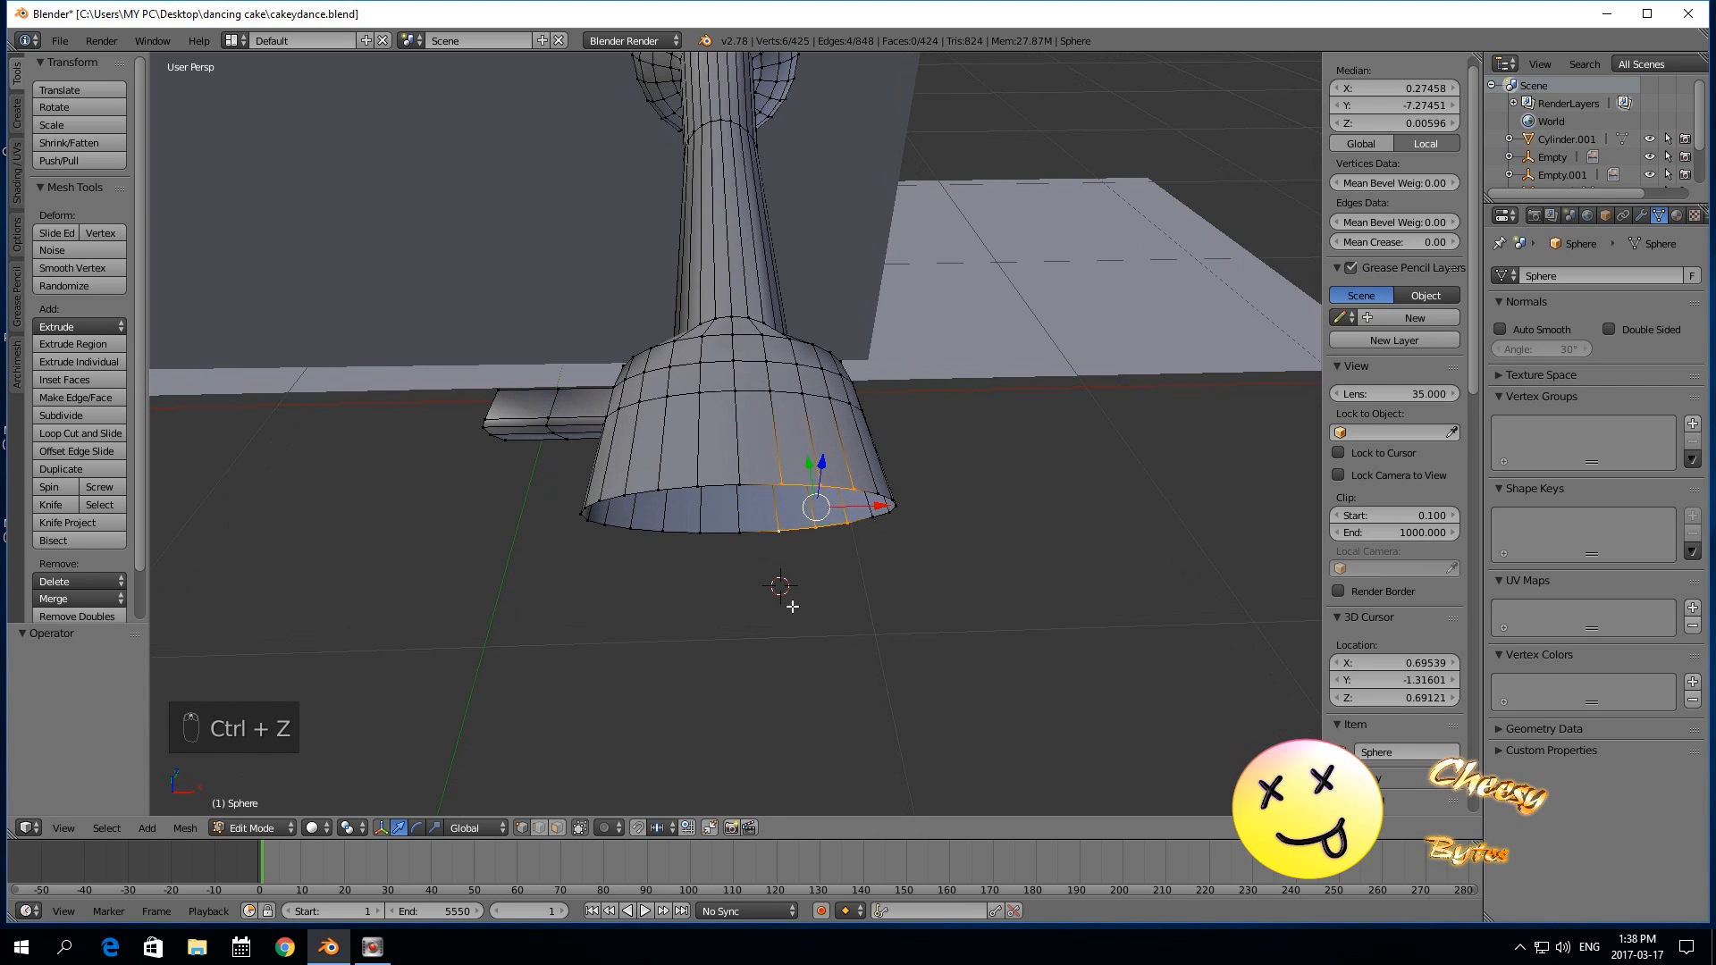
Fill two neighbouring quad faces between the upper and lower rim vertices, on the side of the opening away from the thumb.
{"action": "right_click", "coordinate": [778, 487]}
{"action": "right_click", "coordinate": [815, 485], "text": "shift"}
{"action": "right_click", "coordinate": [814, 526], "text": "shift"}
{"action": "right_click", "coordinate": [782, 528], "text": "shift"}
{"action": "key", "text": "f"}
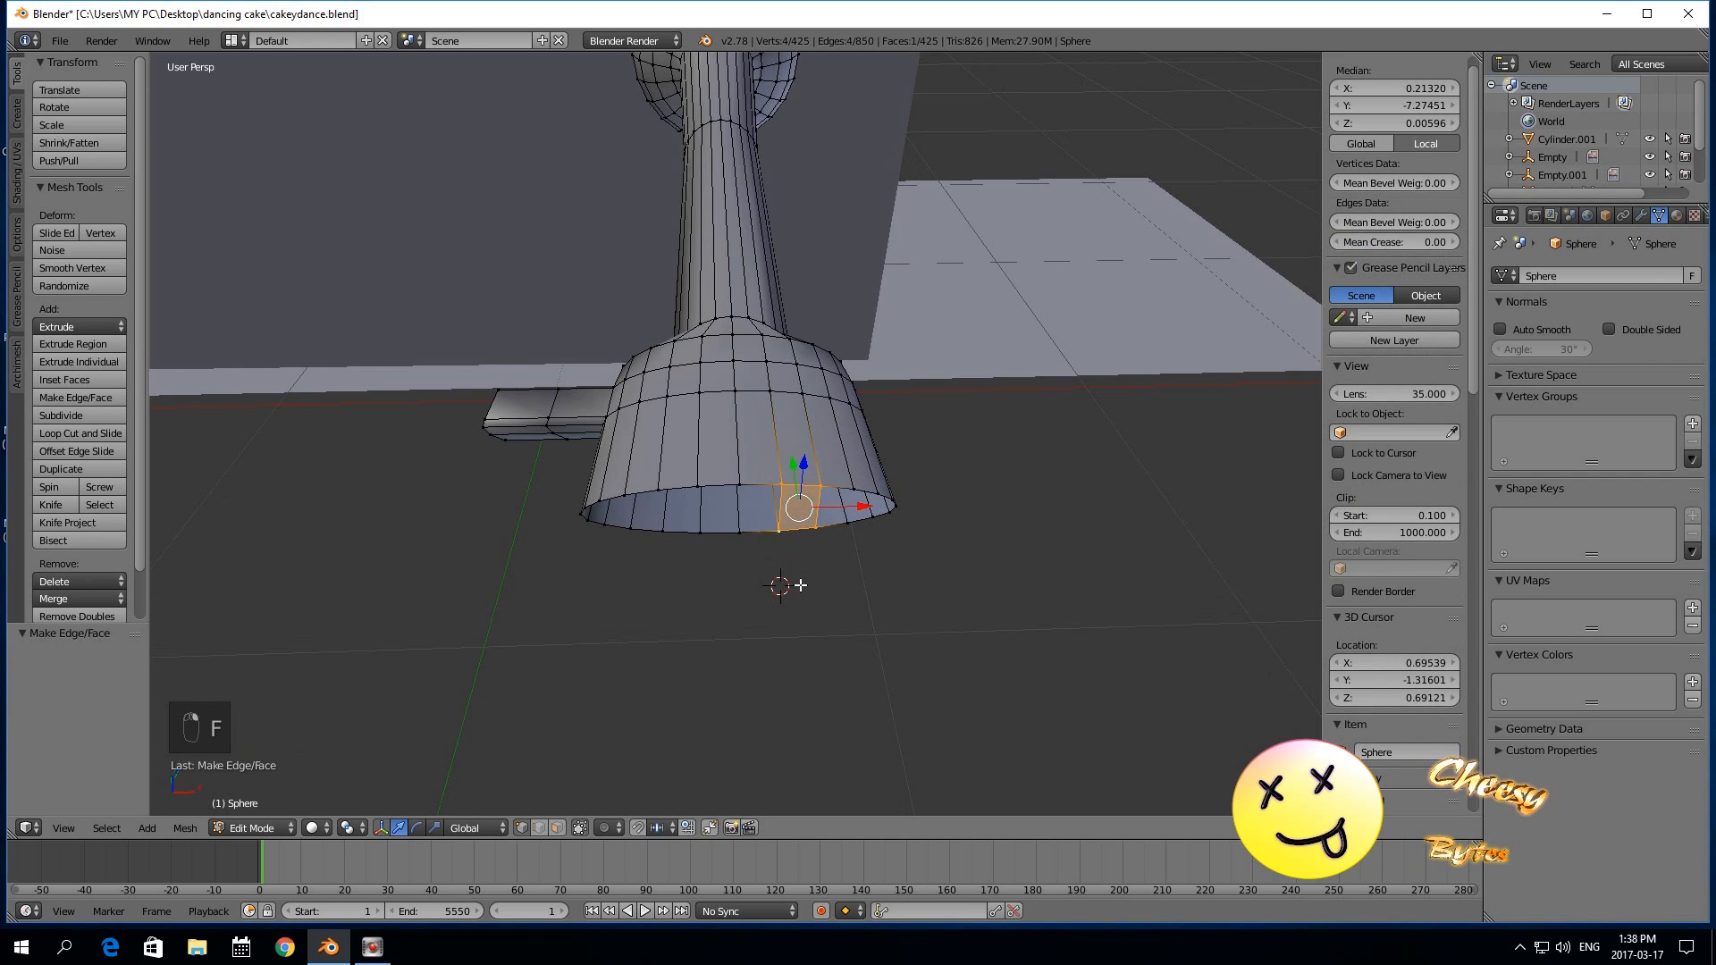
{"action": "right_click", "coordinate": [854, 483]}
{"action": "right_click", "coordinate": [847, 517], "text": "shift"}
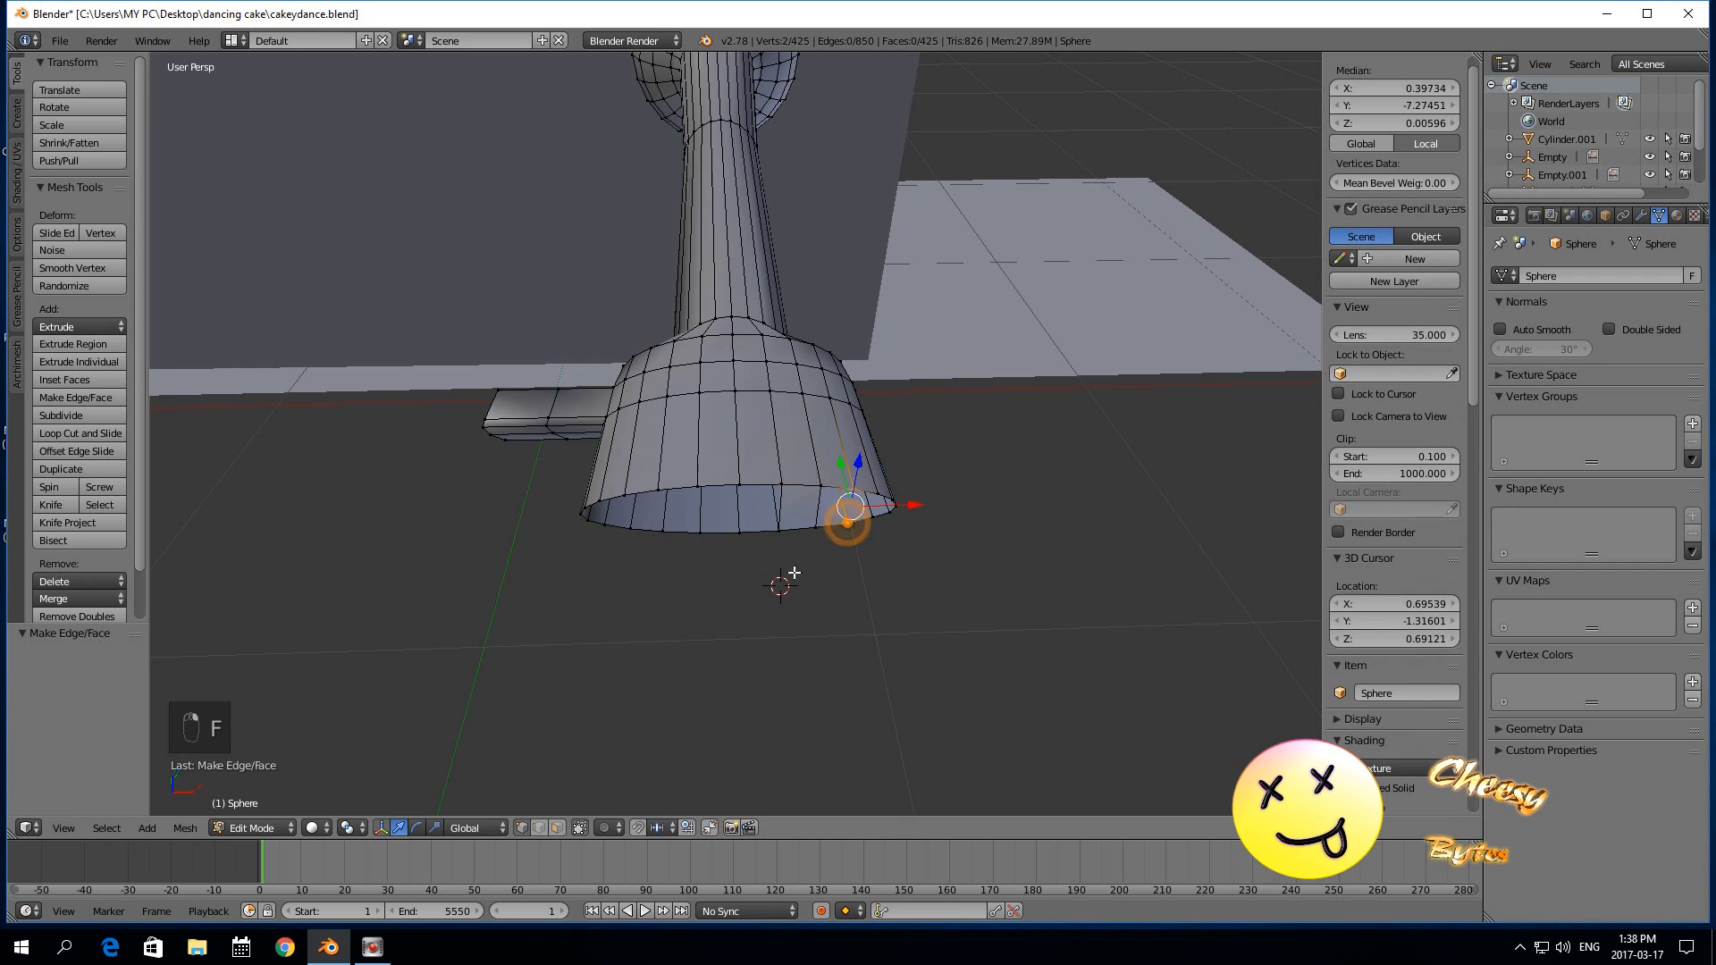
{"action": "right_click", "coordinate": [811, 521], "text": "shift"}
{"action": "key", "text": "f"}
Switch to edge selection and bridge the next two middle gaps of the rim with quad faces, working toward the thumb.
{"action": "right_click", "coordinate": [741, 486]}
{"action": "right_click", "coordinate": [741, 529], "text": "shift"}
{"action": "left_click", "coordinate": [544, 829]}
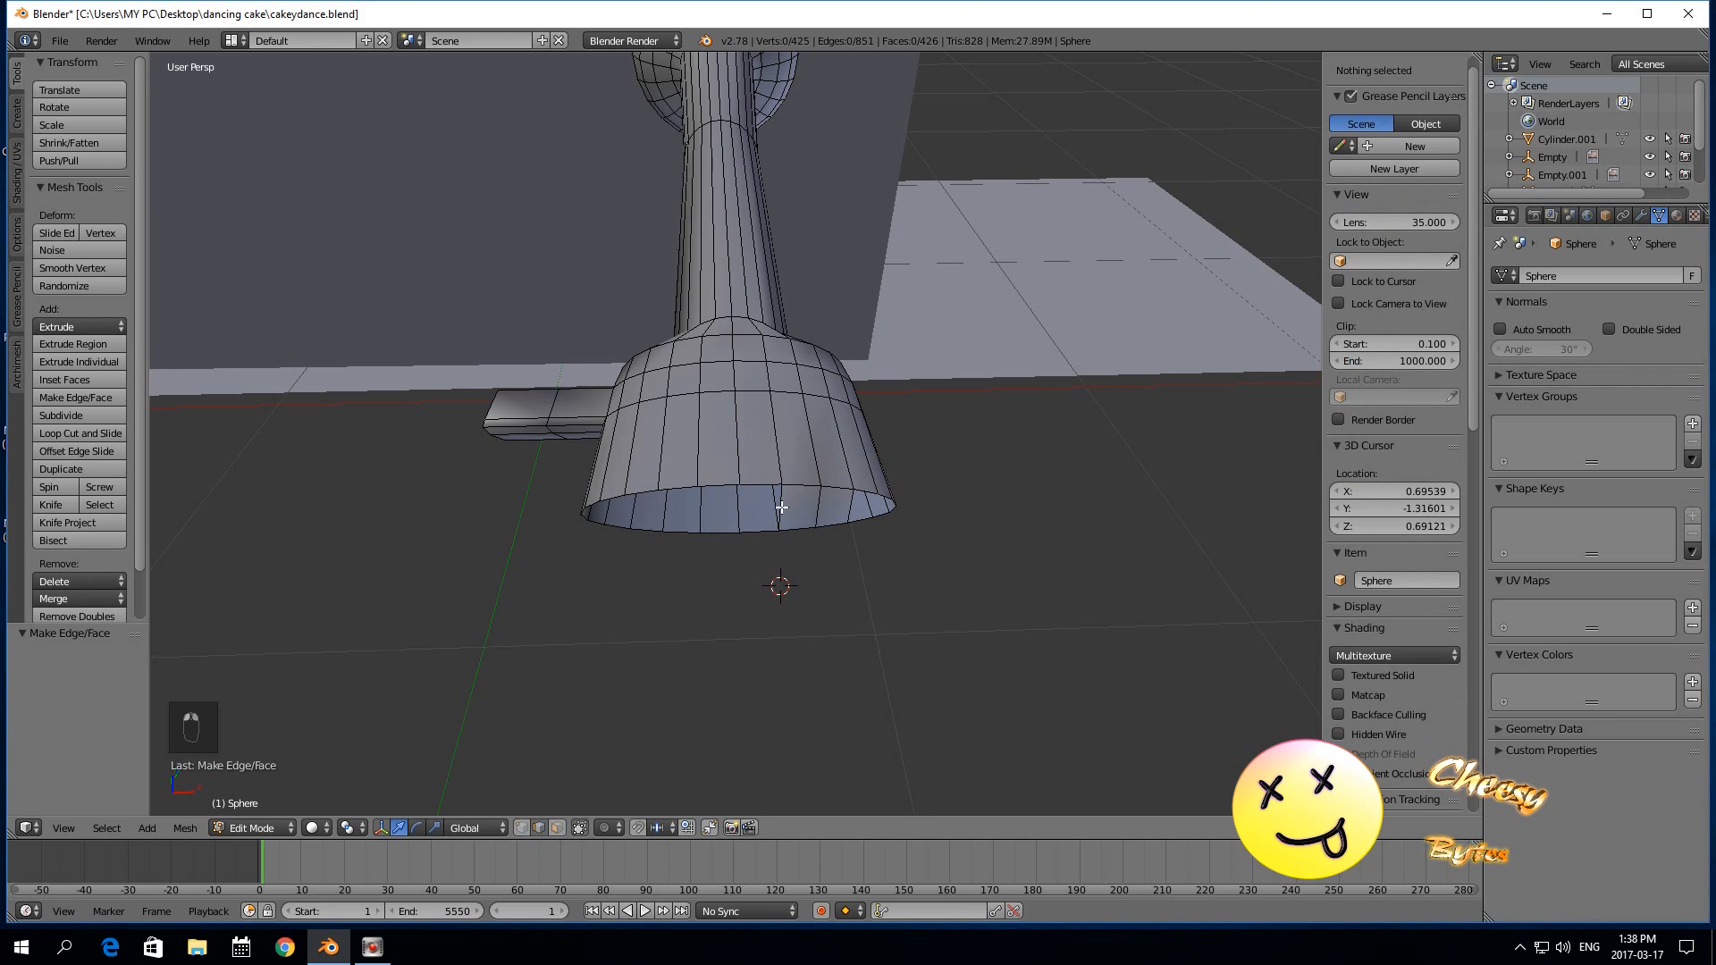
{"action": "right_click", "coordinate": [754, 482]}
{"action": "right_click", "coordinate": [725, 503], "text": "shift"}
{"action": "key", "text": "f"}
{"action": "right_click", "coordinate": [728, 529], "text": "shift"}
{"action": "key", "text": "f"}
Fill three more quad faces between opposite rim edges, continuing across the opening to near its thumb-side end.
{"action": "right_click", "coordinate": [676, 492]}
{"action": "right_click", "coordinate": [683, 527], "text": "shift"}
{"action": "key", "text": "f"}
{"action": "right_click", "coordinate": [644, 531]}
{"action": "right_click", "coordinate": [640, 490], "text": "shift"}
{"action": "key", "text": "f"}
{"action": "right_click", "coordinate": [614, 526]}
{"action": "right_click", "coordinate": [615, 494], "text": "shift"}
{"action": "key", "text": "f"}
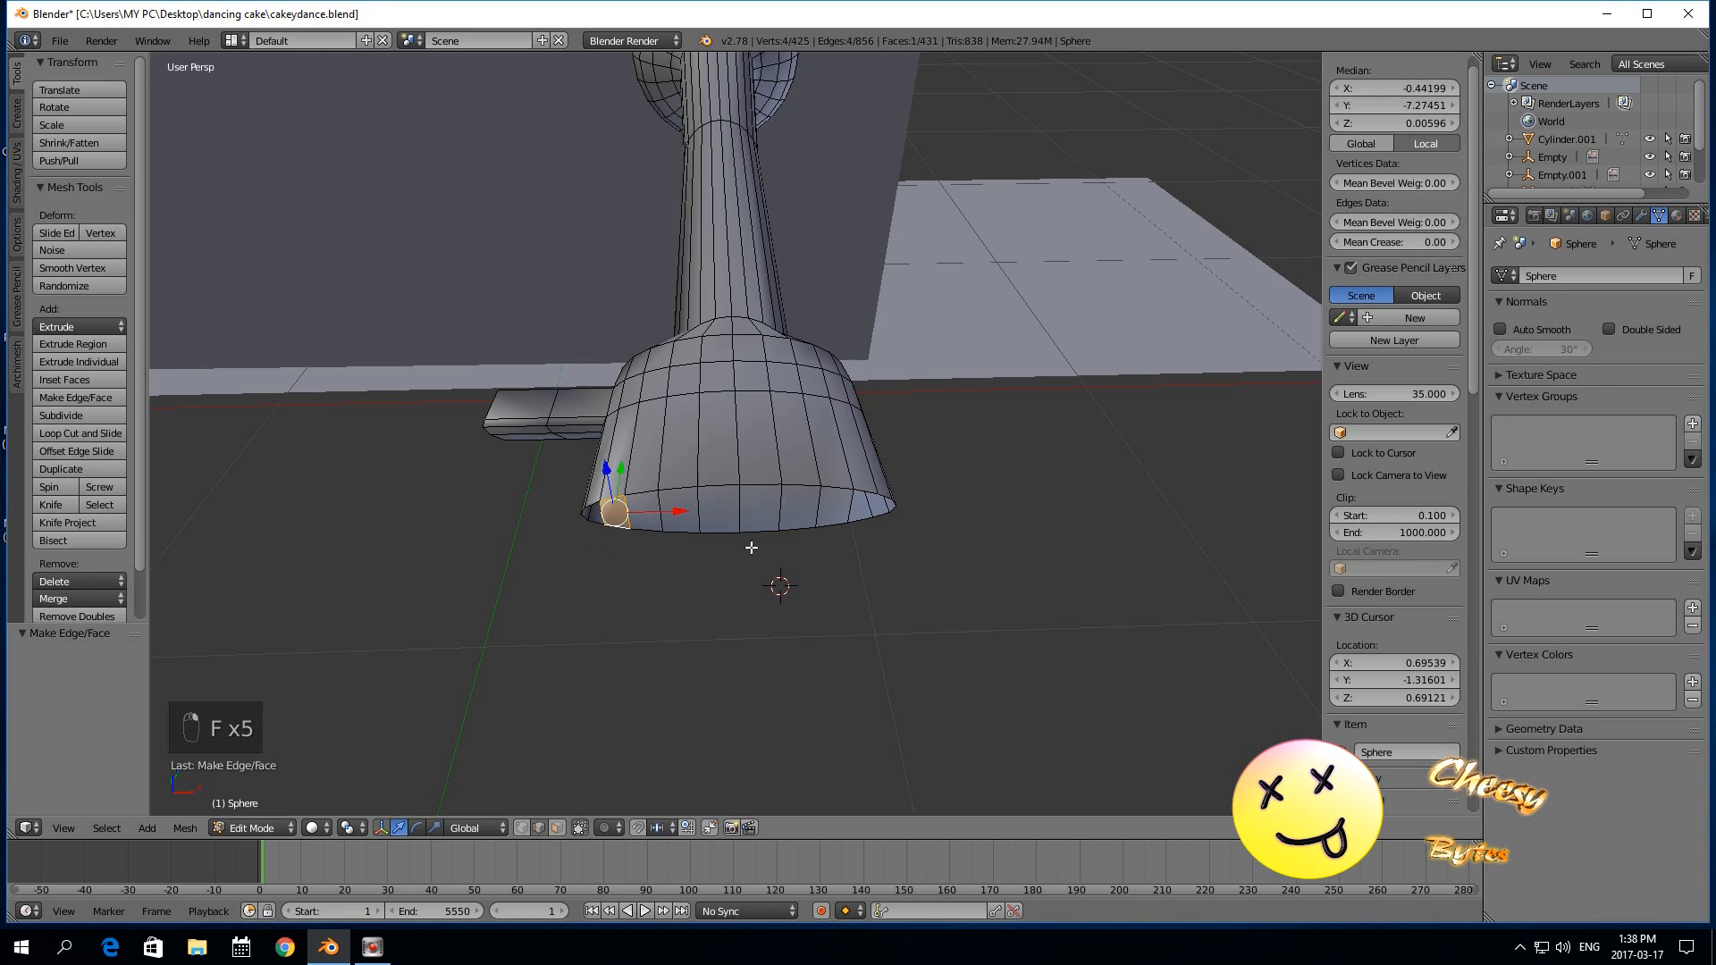
Fill the remaining narrow quad gaps near both ends of the hand's opening, two on the far side and one on the thumb side.
{"action": "right_click", "coordinate": [866, 495]}
{"action": "right_click", "coordinate": [860, 520], "text": "shift"}
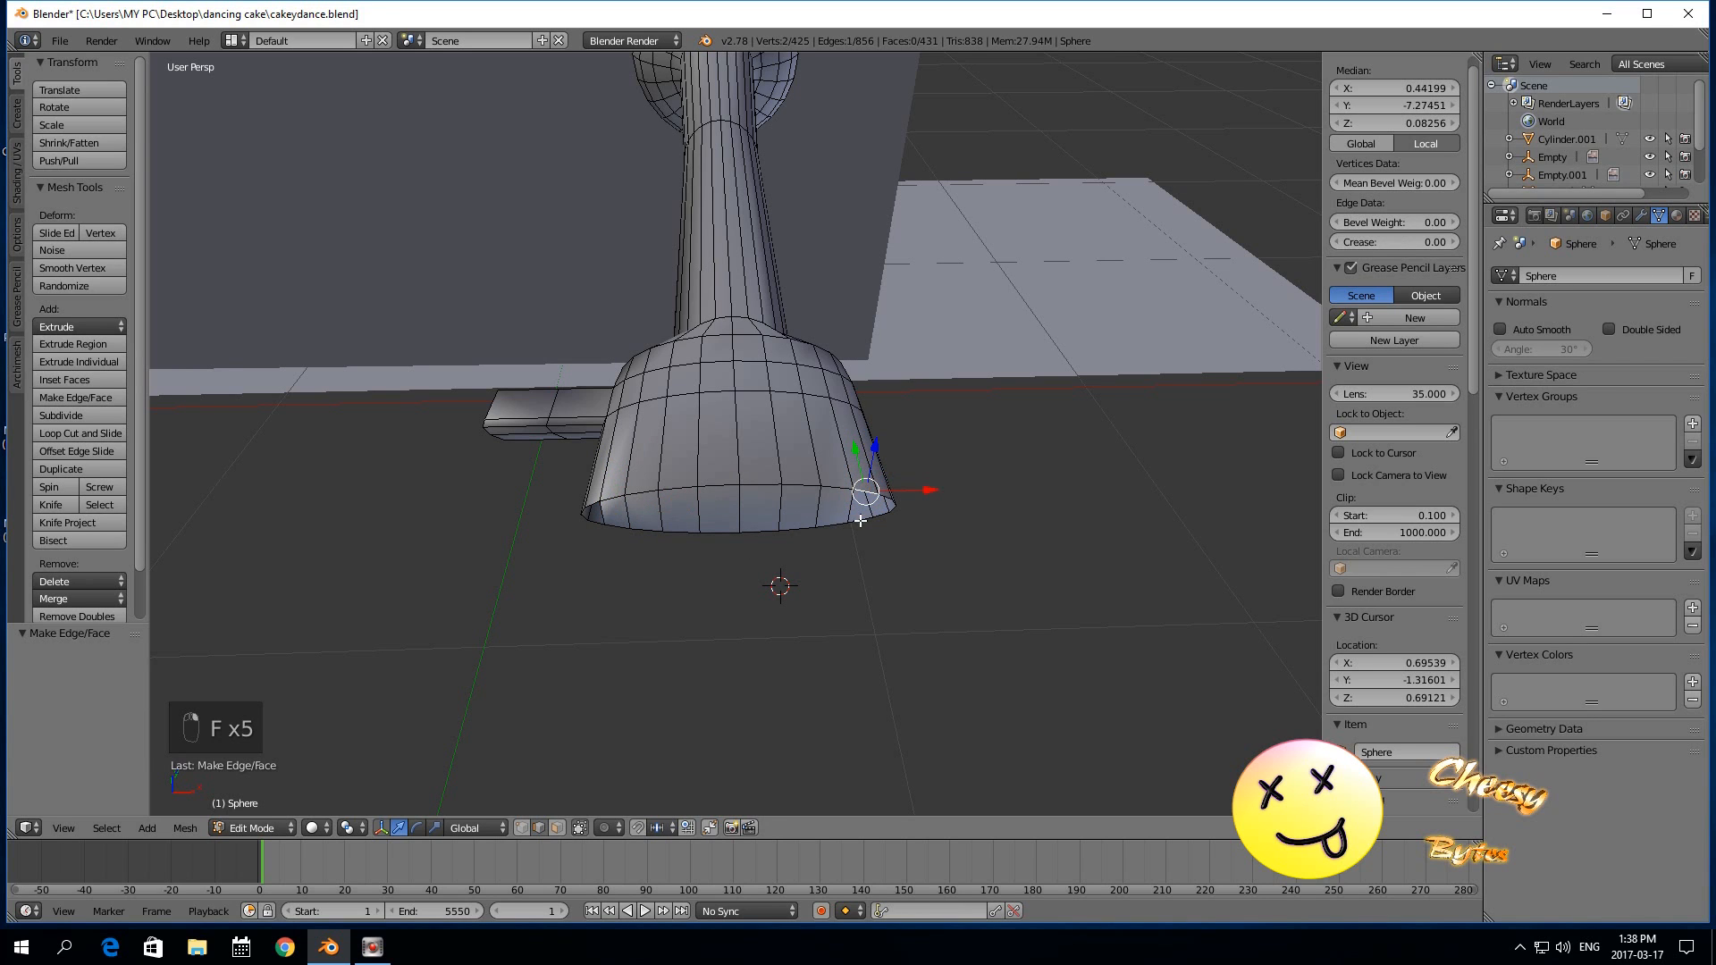
{"action": "key", "text": "f"}
{"action": "right_click", "coordinate": [599, 494]}
{"action": "right_click", "coordinate": [594, 506], "text": "shift"}
{"action": "right_click", "coordinate": [595, 521], "text": "shift"}
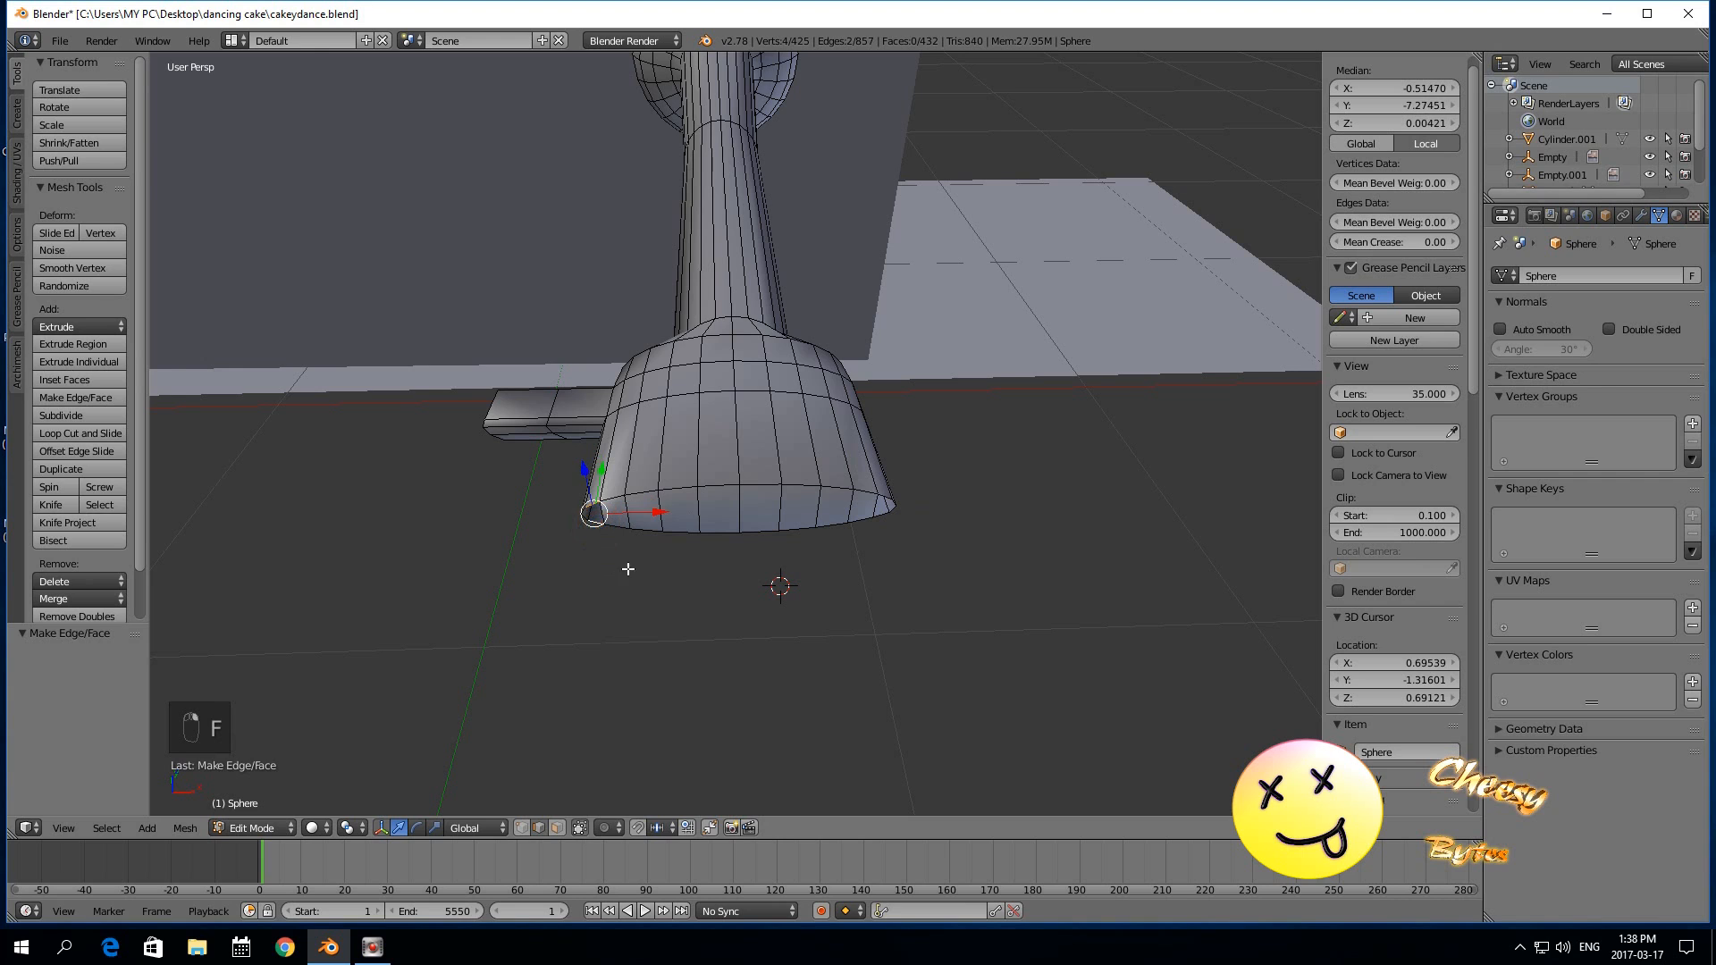
{"action": "key", "text": "f"}
{"action": "scroll", "coordinate": [628, 568], "scroll_direction": "up", "scroll_amount": 1}
{"action": "right_click", "coordinate": [919, 514]}
{"action": "right_click", "coordinate": [918, 518], "text": "shift"}
{"action": "right_click", "coordinate": [917, 522], "text": "shift"}
{"action": "key", "text": "f"}
Close the small triangular gap at the thumb-side corner of the hand's opening with a face.
{"action": "middle_click_drag", "start_coordinate": [674, 624], "coordinate": [533, 643]}
{"action": "scroll", "coordinate": [518, 671], "scroll_direction": "up", "scroll_amount": 3}
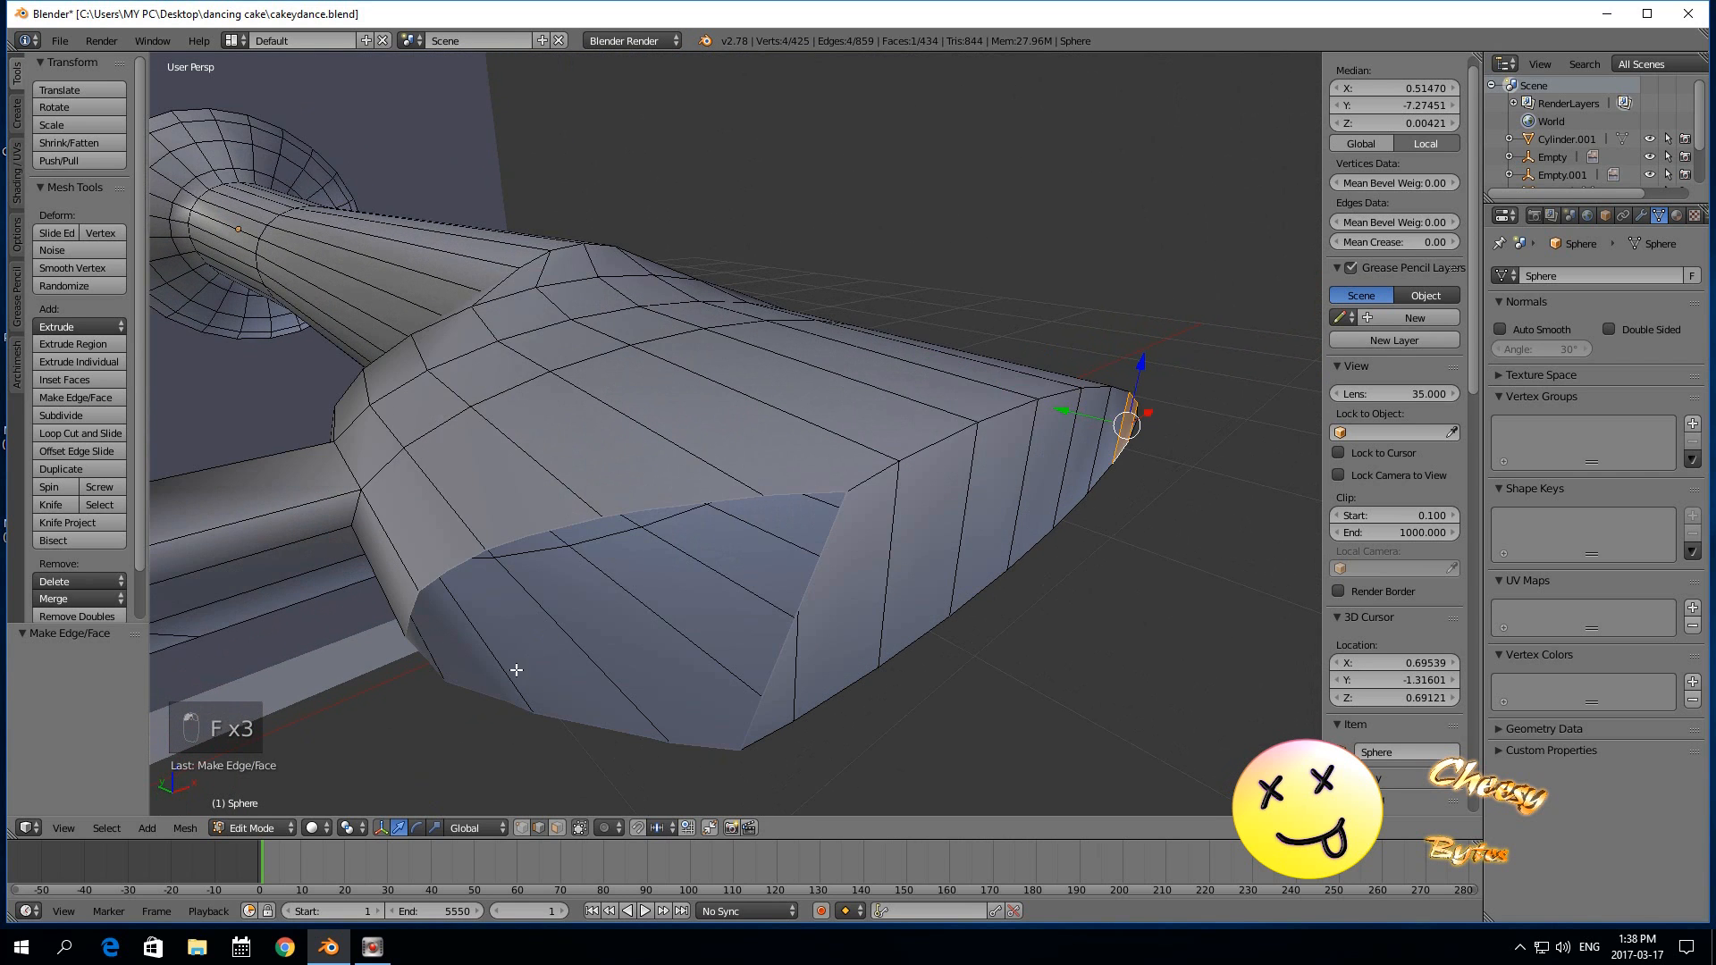
{"action": "scroll", "coordinate": [521, 651], "scroll_direction": "down", "scroll_amount": 2}
{"action": "right_click", "coordinate": [622, 597]}
{"action": "right_click", "coordinate": [631, 616], "text": "shift"}
{"action": "right_click", "coordinate": [631, 628], "text": "shift"}
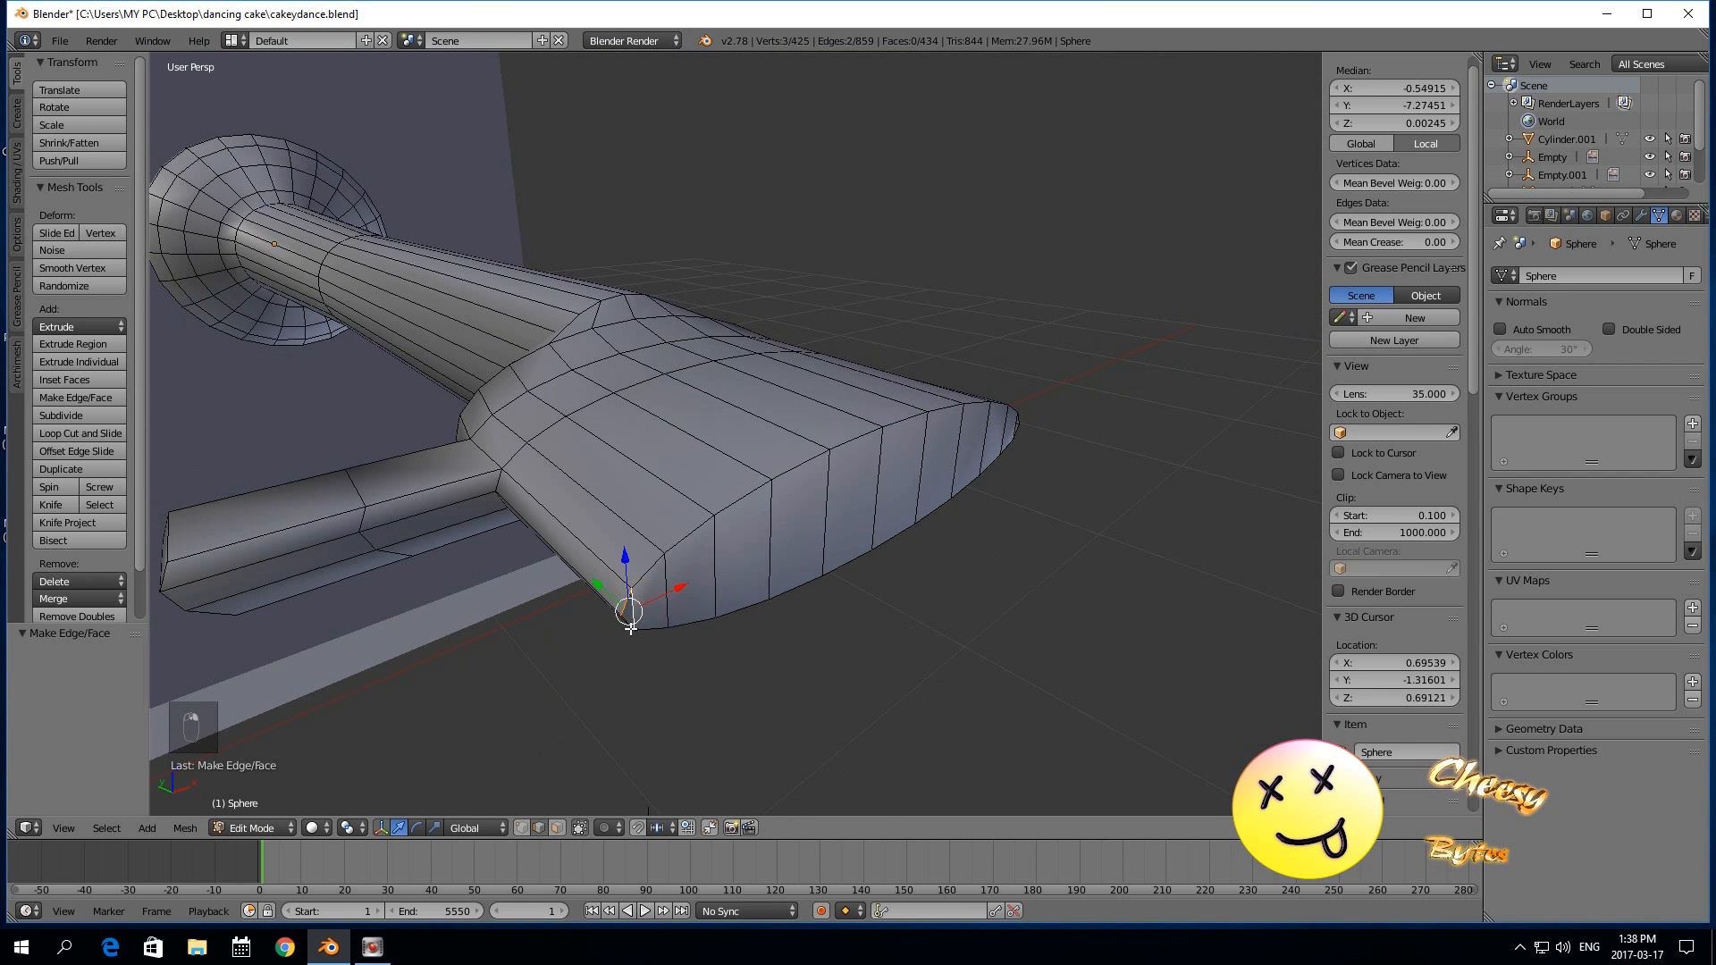
{"action": "right_click", "coordinate": [637, 627], "text": "shift"}
{"action": "scroll", "coordinate": [560, 680], "scroll_direction": "up", "scroll_amount": 1}
{"action": "right_click", "coordinate": [582, 666], "text": "shift"}
{"action": "middle_click_drag", "start_coordinate": [541, 729], "coordinate": [569, 675]}
{"action": "middle_click_drag", "start_coordinate": [672, 666], "coordinate": [695, 599]}
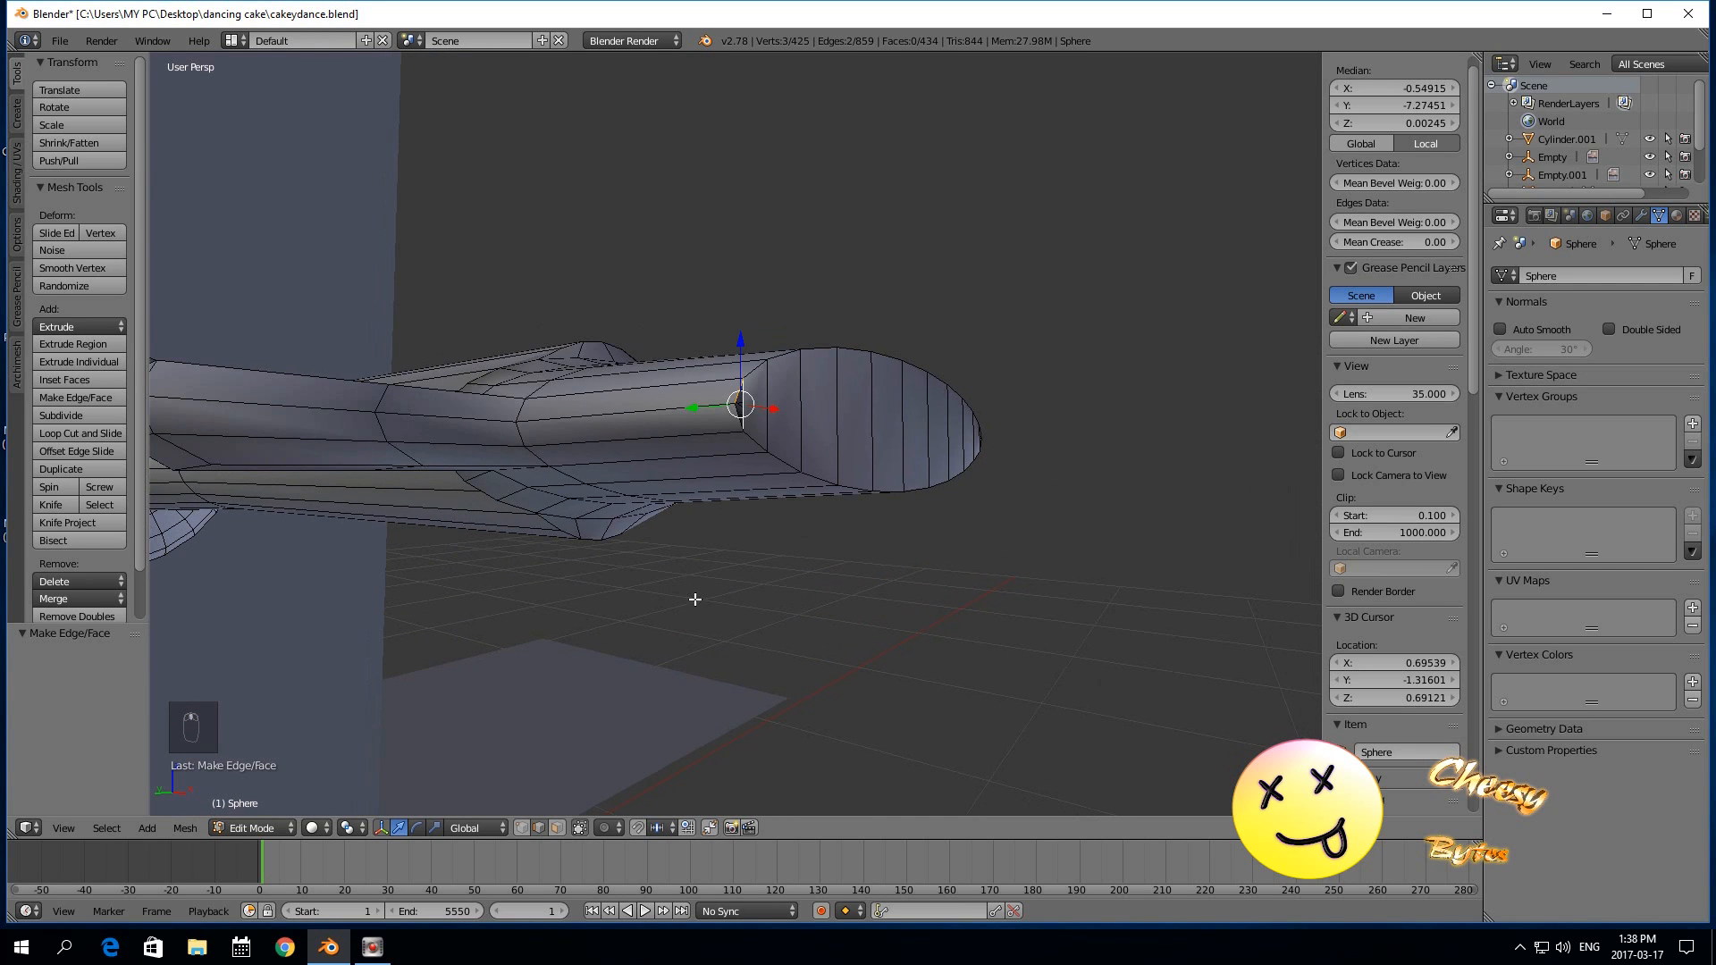
{"action": "key", "text": "f"}
Close the matching triangular gap at the corner of the opening opposite the thumb with a face.
{"action": "middle_click_drag", "start_coordinate": [925, 646], "coordinate": [708, 681]}
{"action": "right_click", "coordinate": [828, 570]}
{"action": "right_click", "coordinate": [832, 561], "text": "shift"}
{"action": "right_click", "coordinate": [840, 583], "text": "shift"}
{"action": "right_click", "coordinate": [842, 582], "text": "shift"}
{"action": "middle_click_drag", "start_coordinate": [704, 632], "coordinate": [685, 675]}
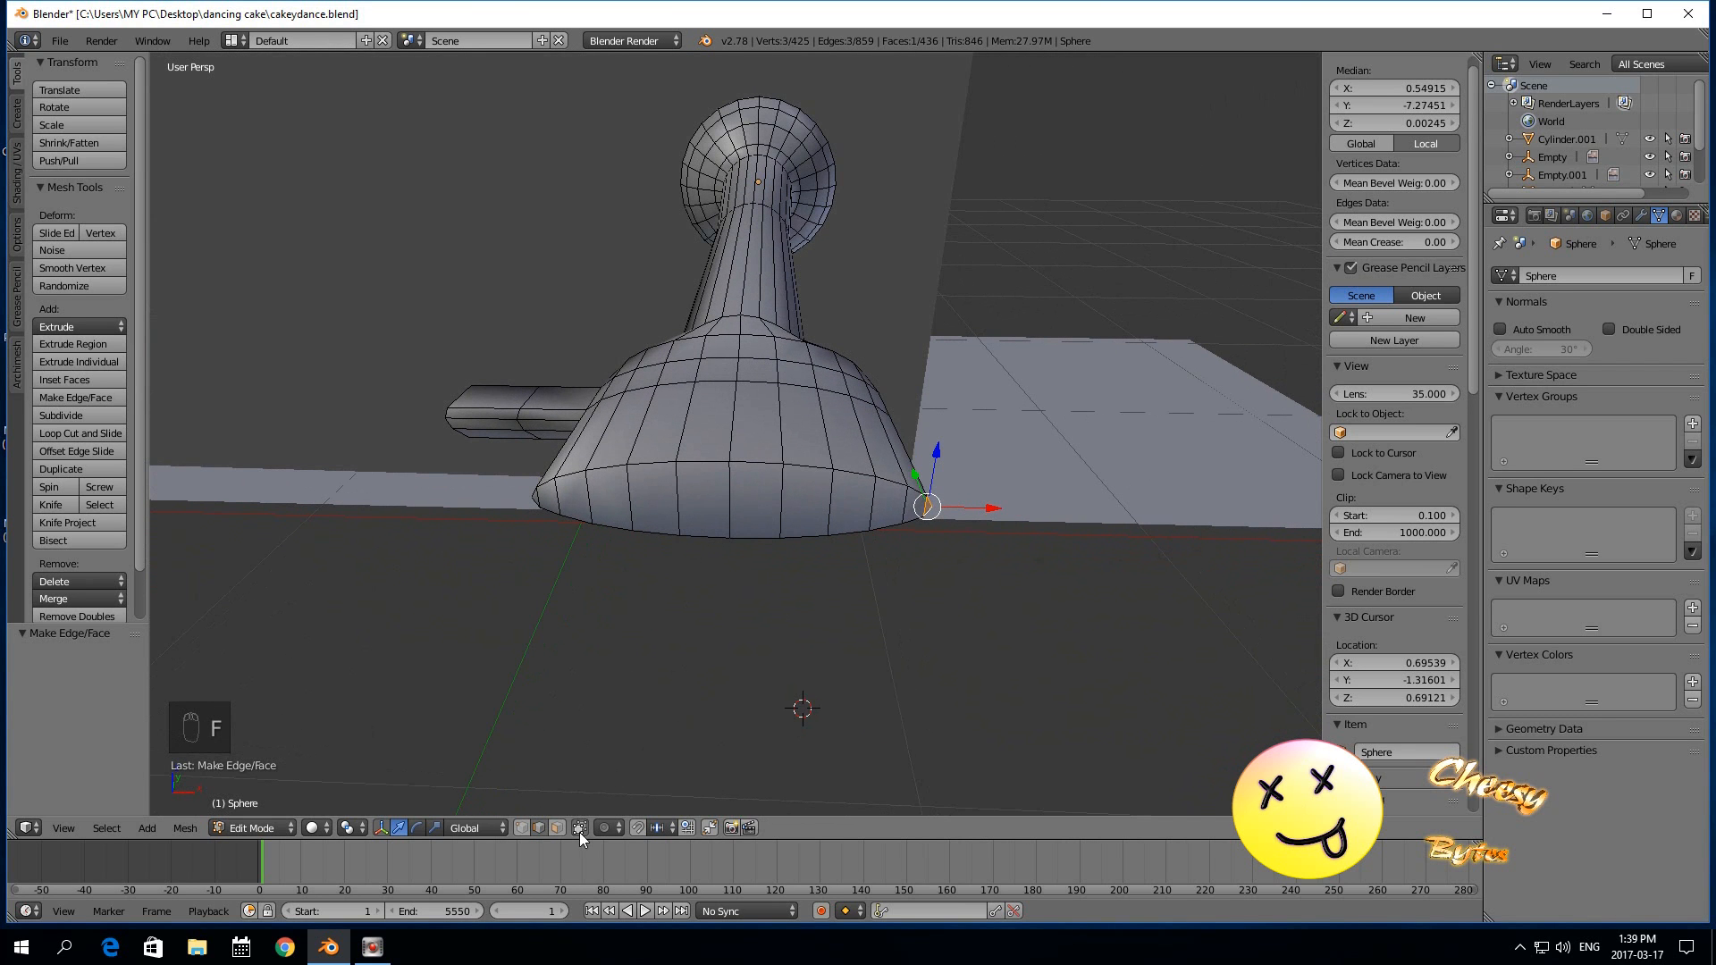
Select the faces closing the hand's end in two groups, leaving one middle face and the corner triangles unselected.
{"action": "right_click", "coordinate": [840, 505], "text": "shift"}
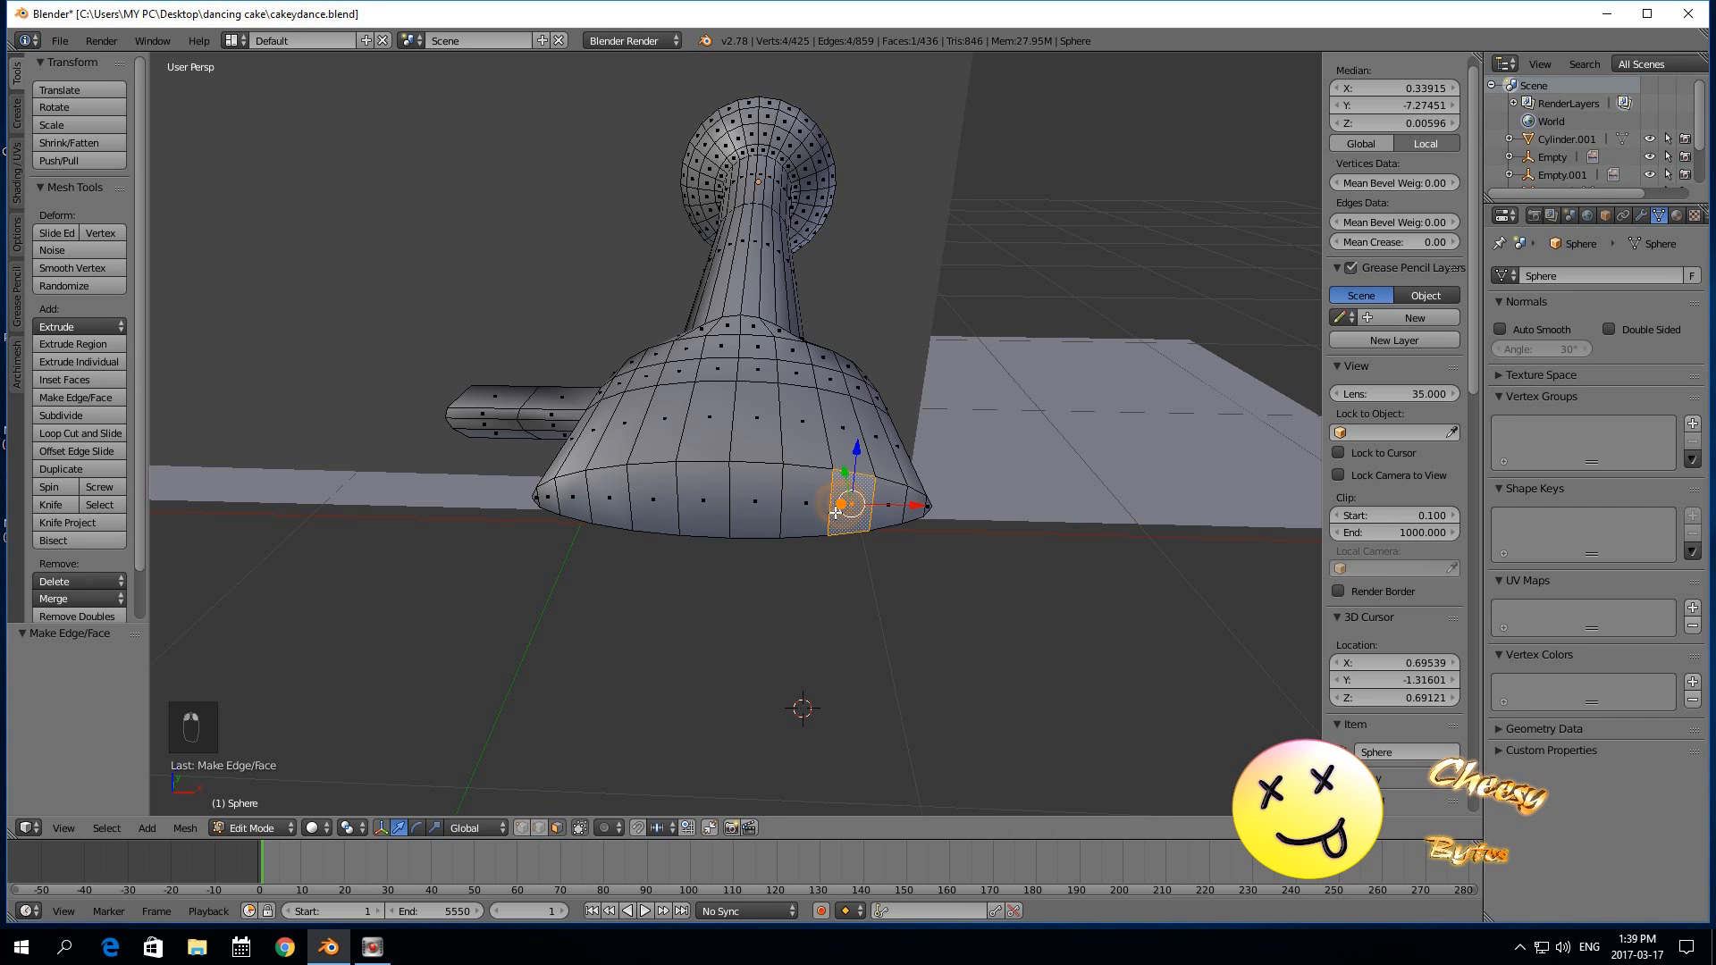
{"action": "right_click", "coordinate": [817, 504], "text": "shift"}
{"action": "right_click", "coordinate": [901, 500], "text": "shift"}
{"action": "middle_click_drag", "start_coordinate": [902, 500], "coordinate": [775, 601]}
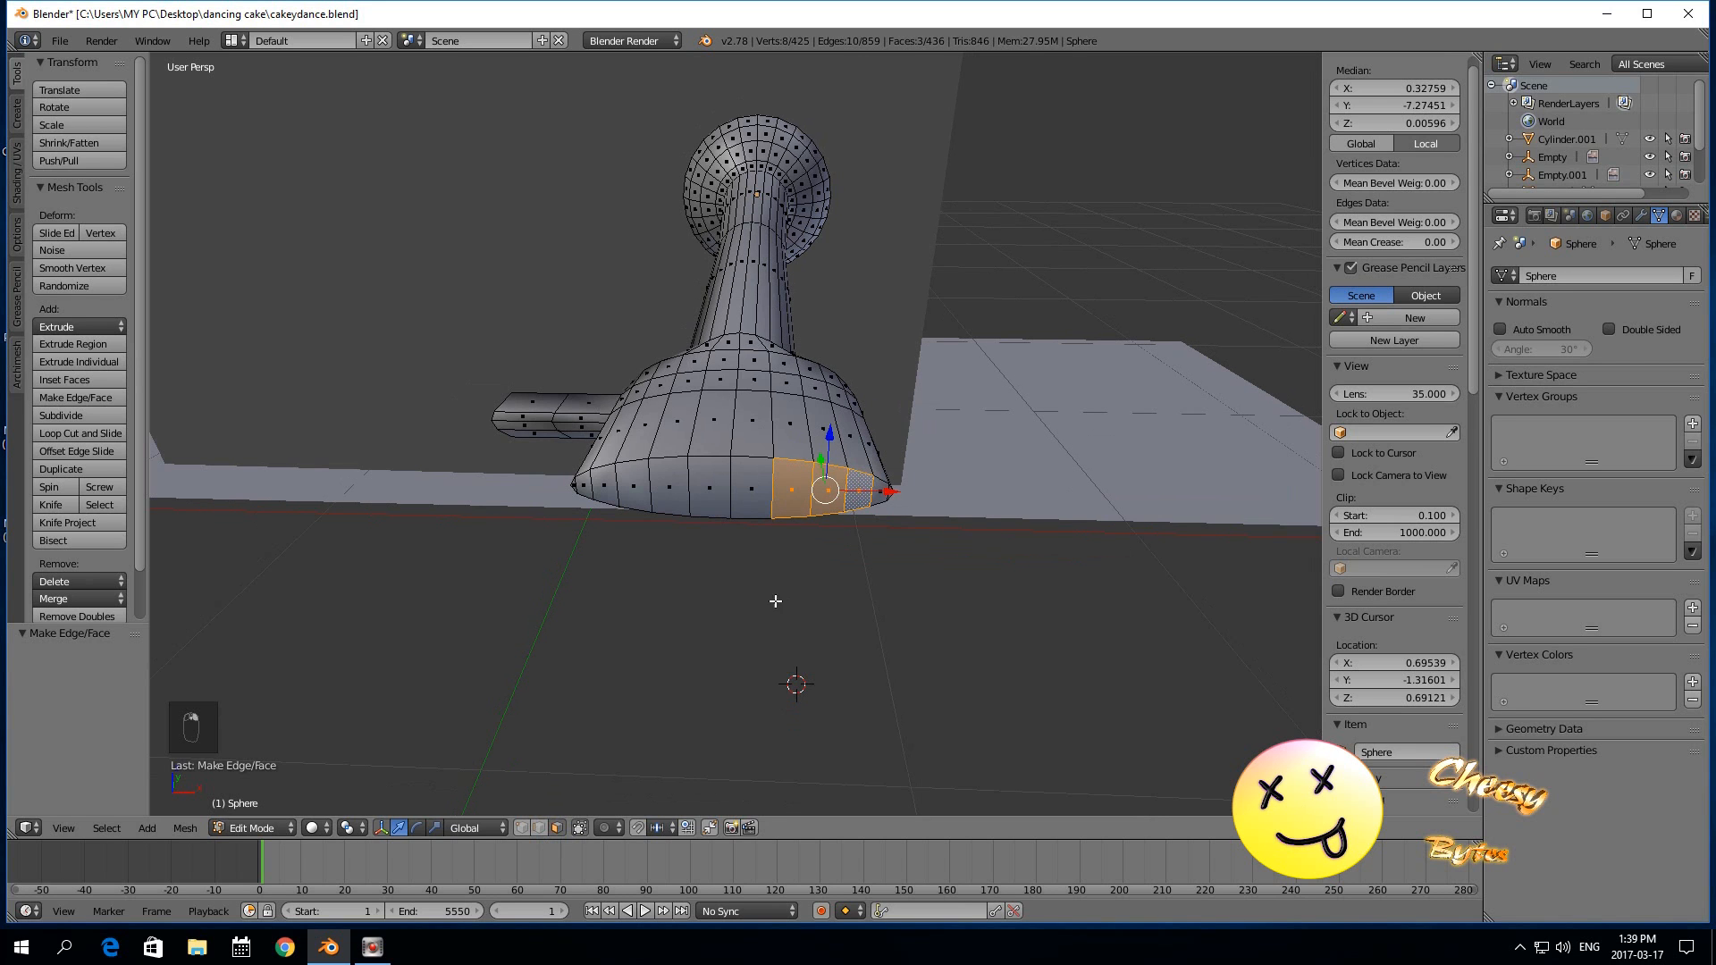
{"action": "scroll", "coordinate": [686, 604], "scroll_direction": "down", "scroll_amount": 8}
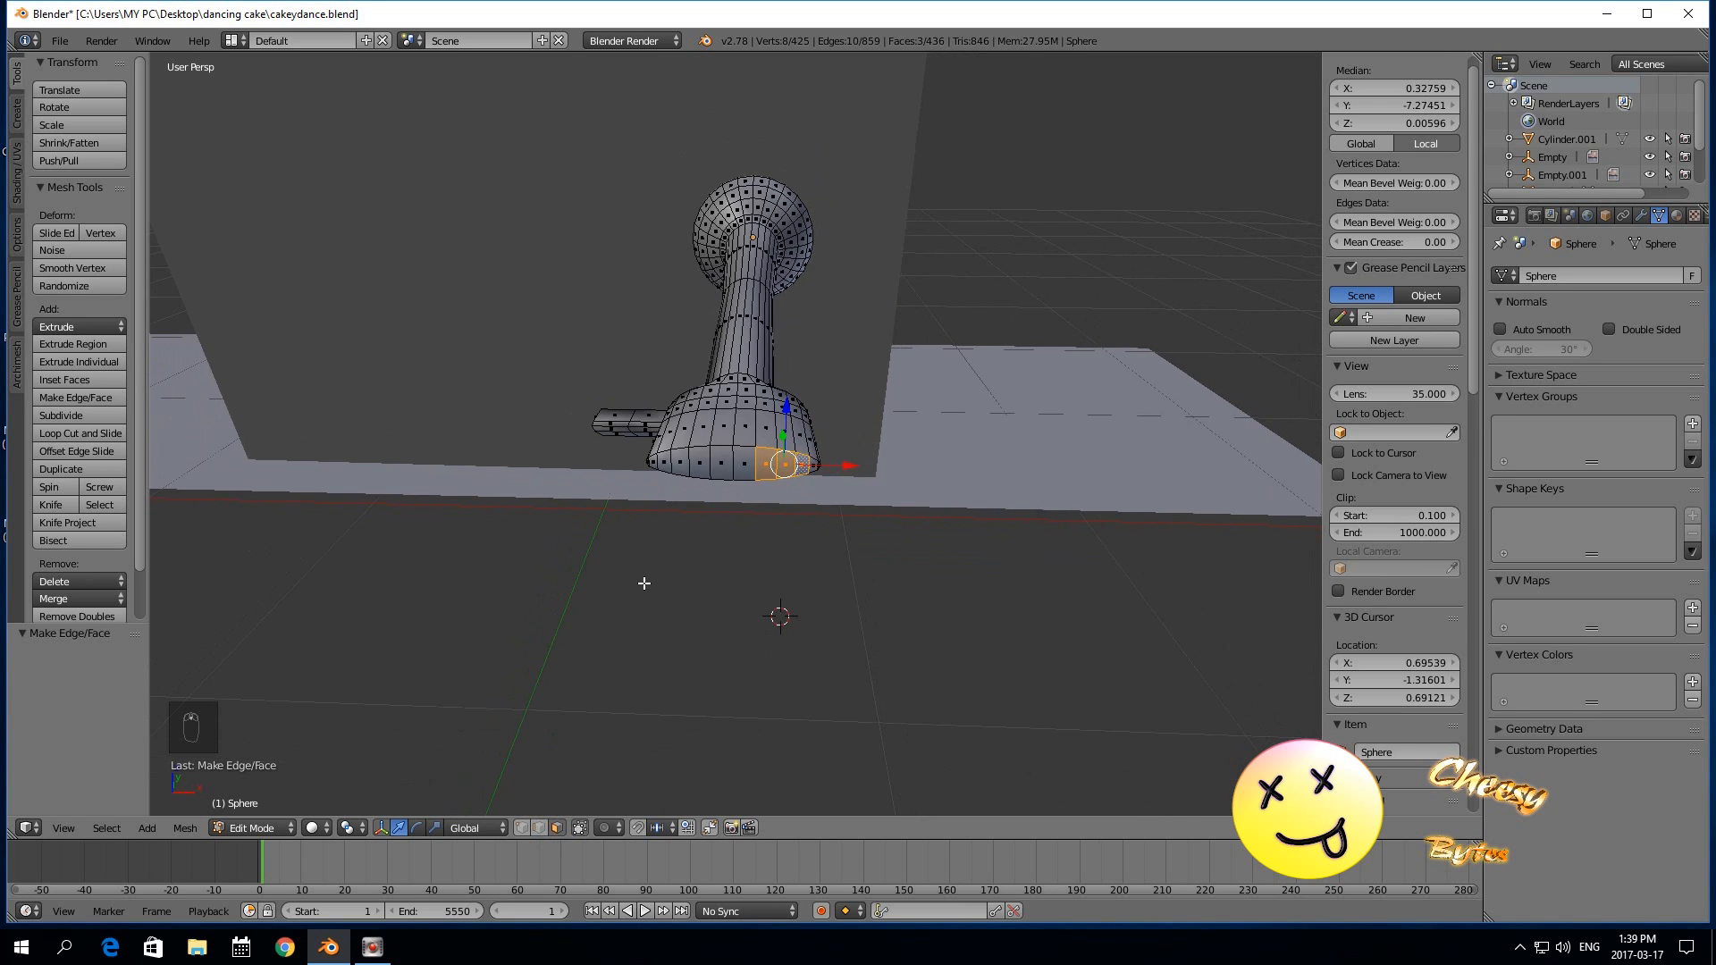
{"action": "scroll", "coordinate": [642, 586], "scroll_direction": "up", "scroll_amount": 8}
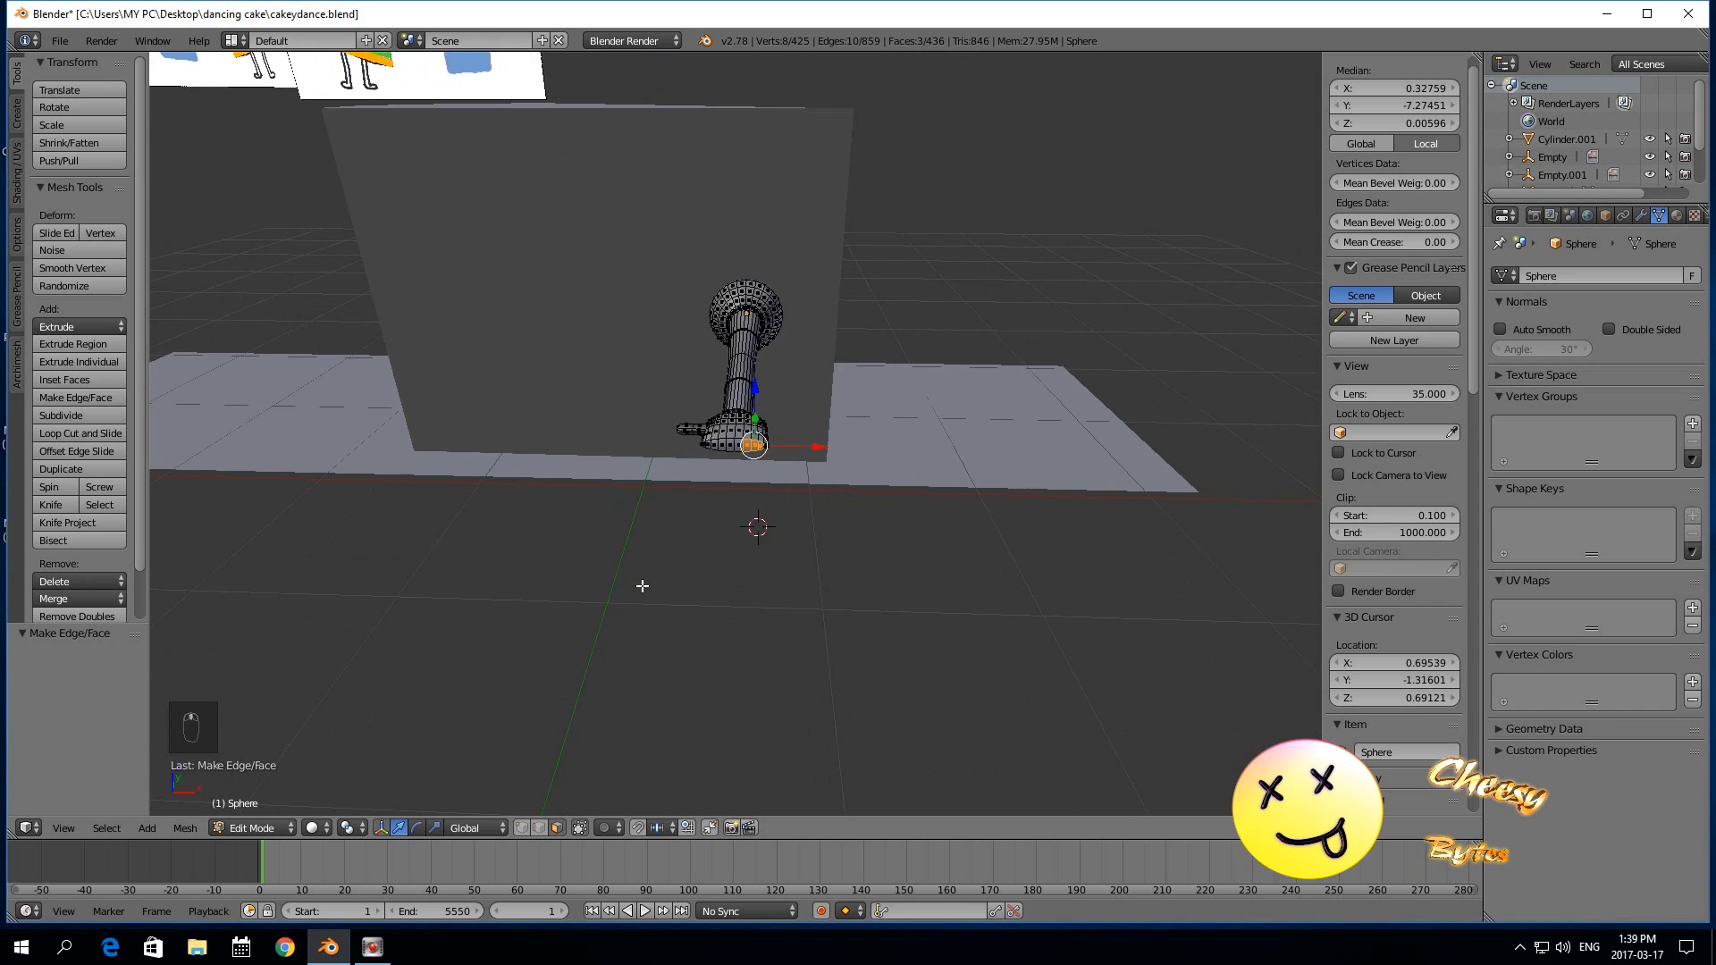
{"action": "right_click", "coordinate": [754, 496], "text": "shift"}
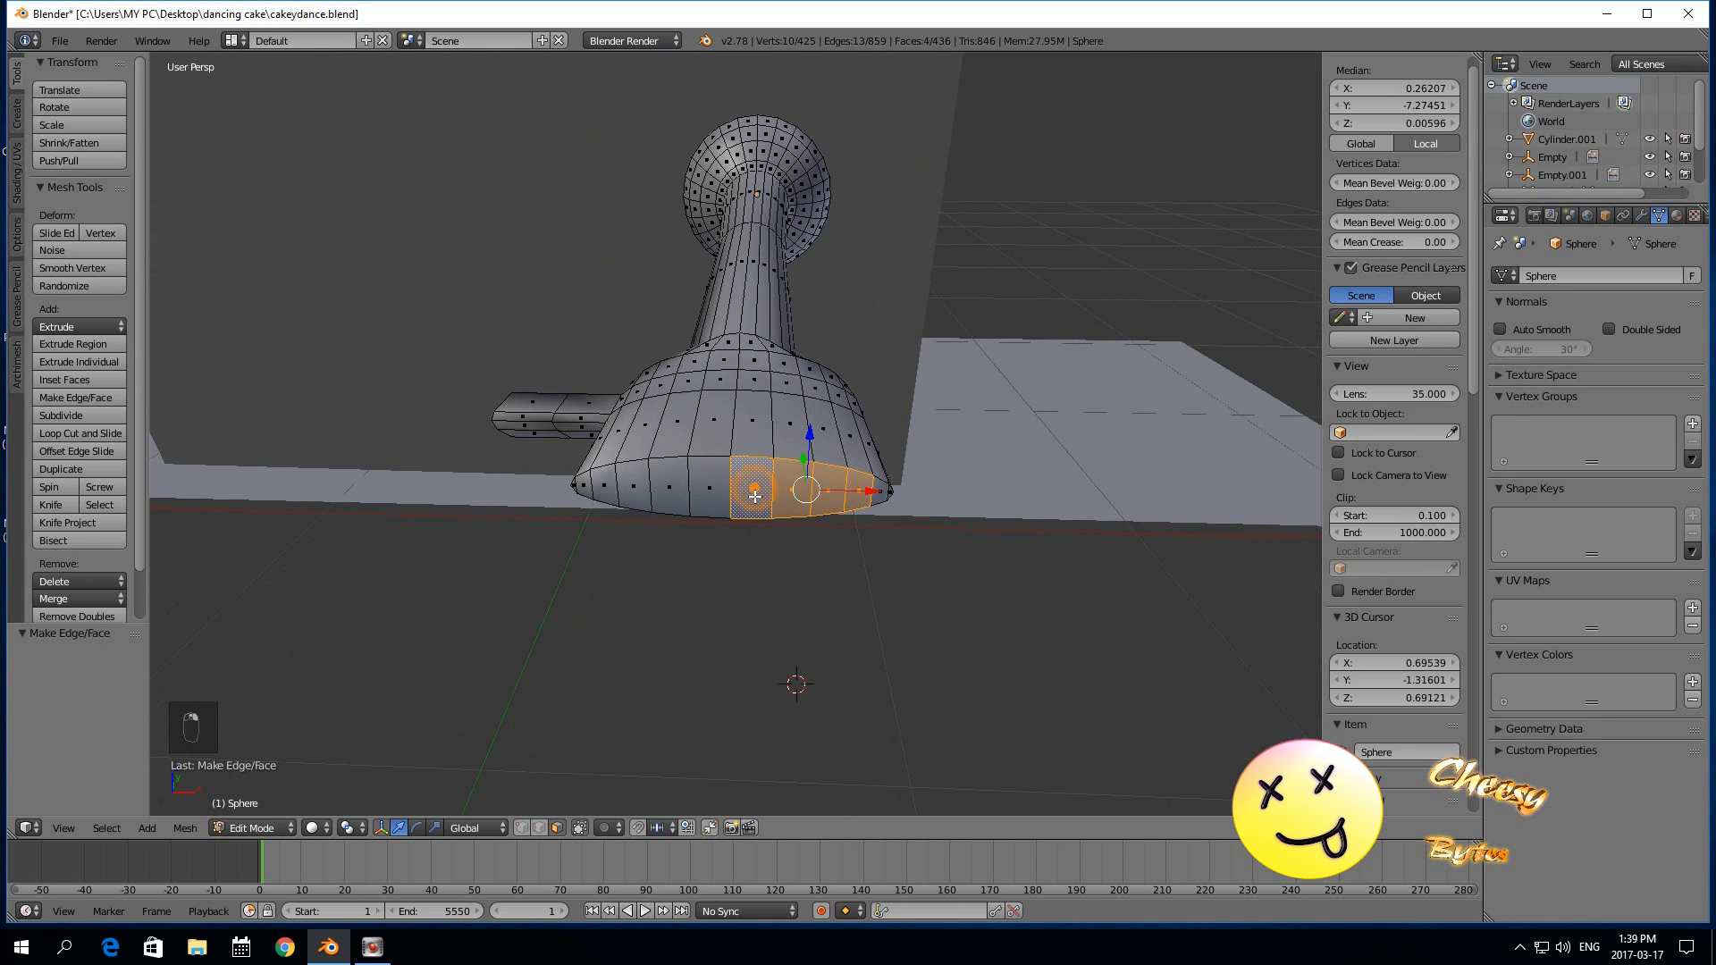
{"action": "right_click", "coordinate": [680, 495], "text": "shift"}
{"action": "right_click", "coordinate": [637, 490], "text": "shift"}
{"action": "right_click", "coordinate": [606, 487], "text": "shift"}
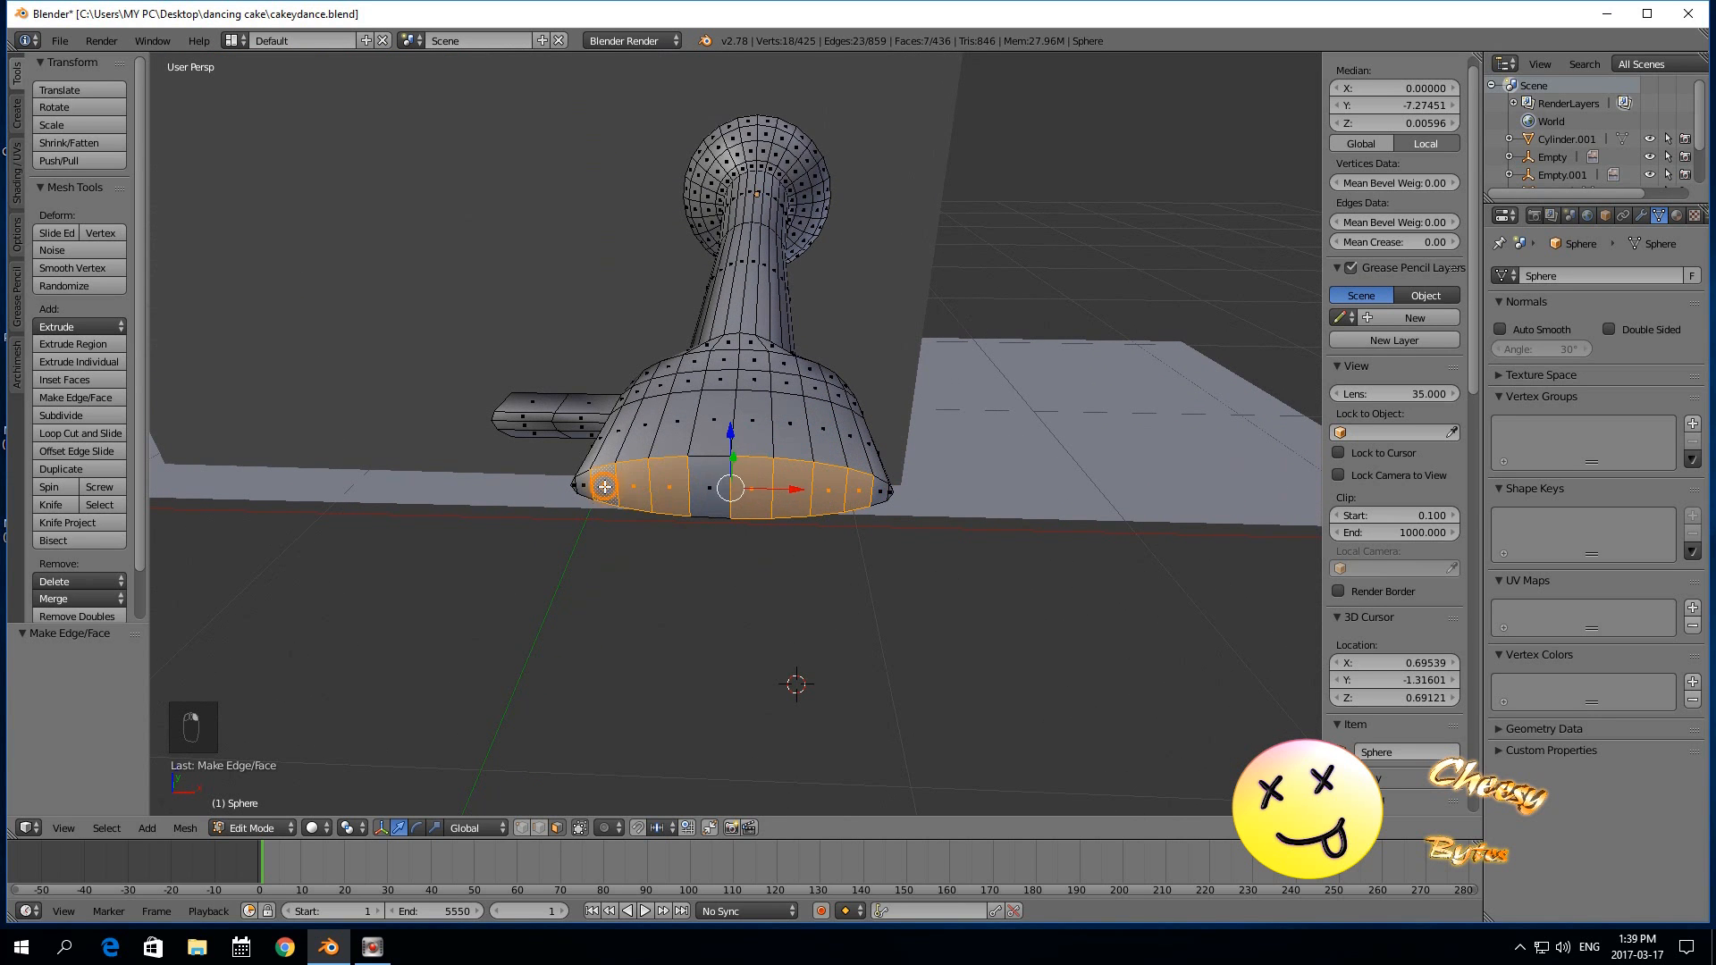
{"action": "right_click", "coordinate": [749, 501], "text": "shift"}
{"action": "right_click", "coordinate": [718, 494], "text": "shift"}
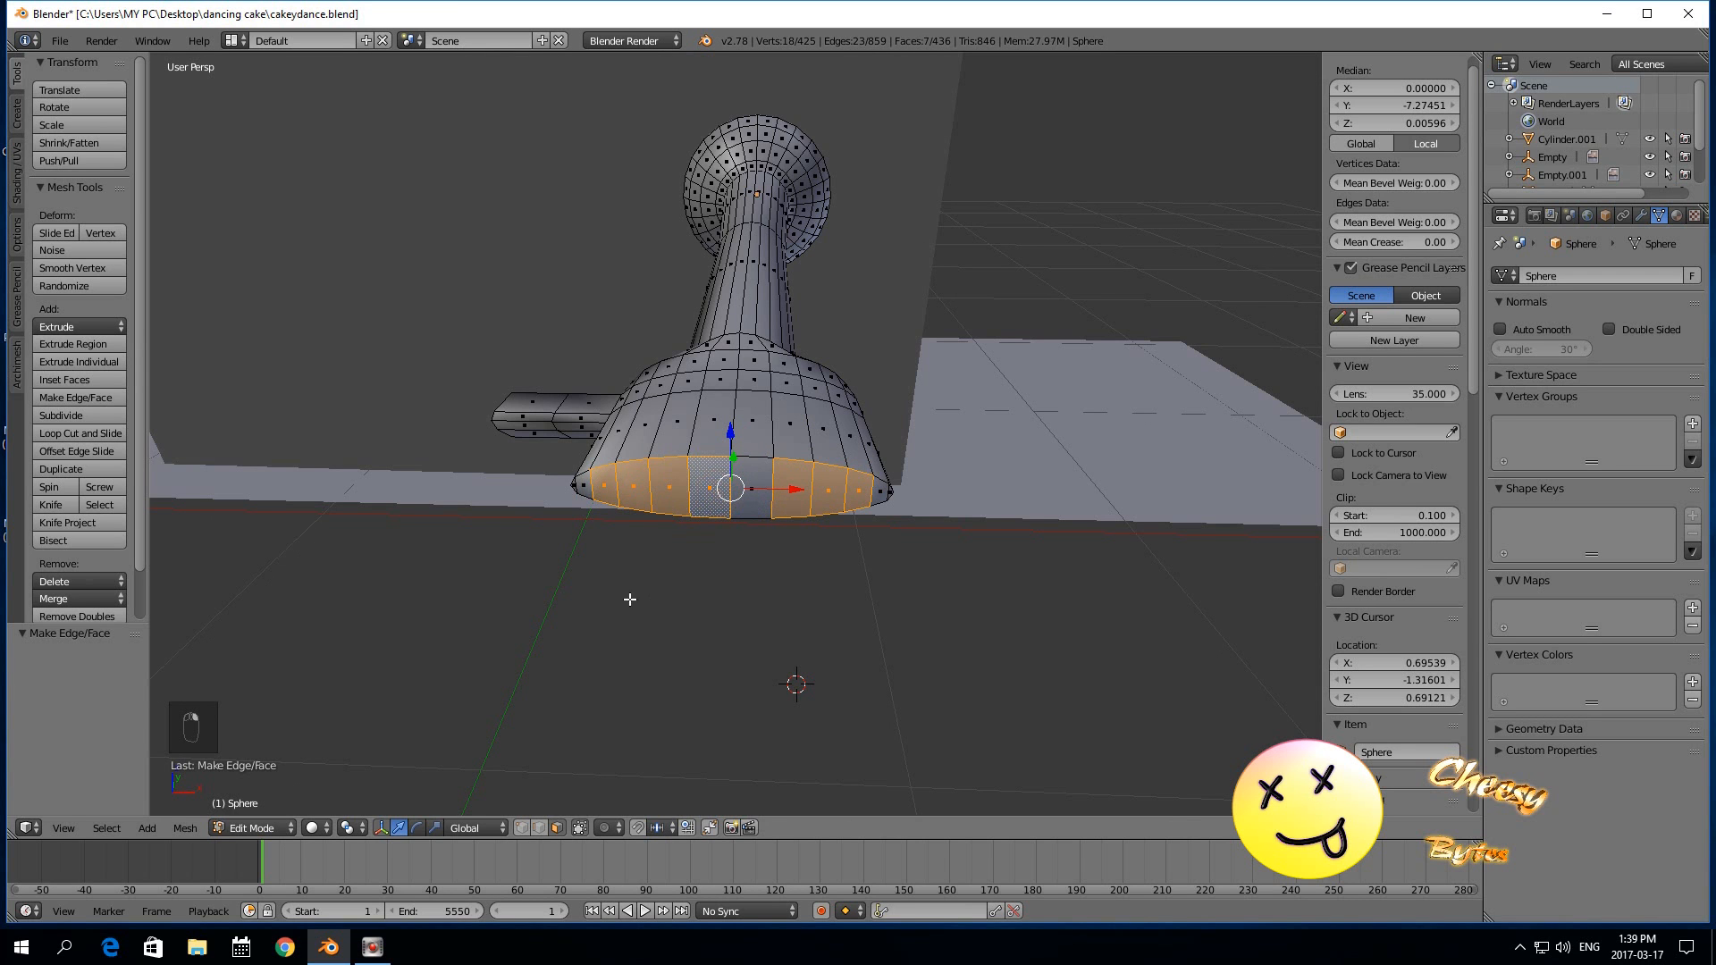
{"action": "scroll", "coordinate": [629, 600], "scroll_direction": "down", "scroll_amount": 5}
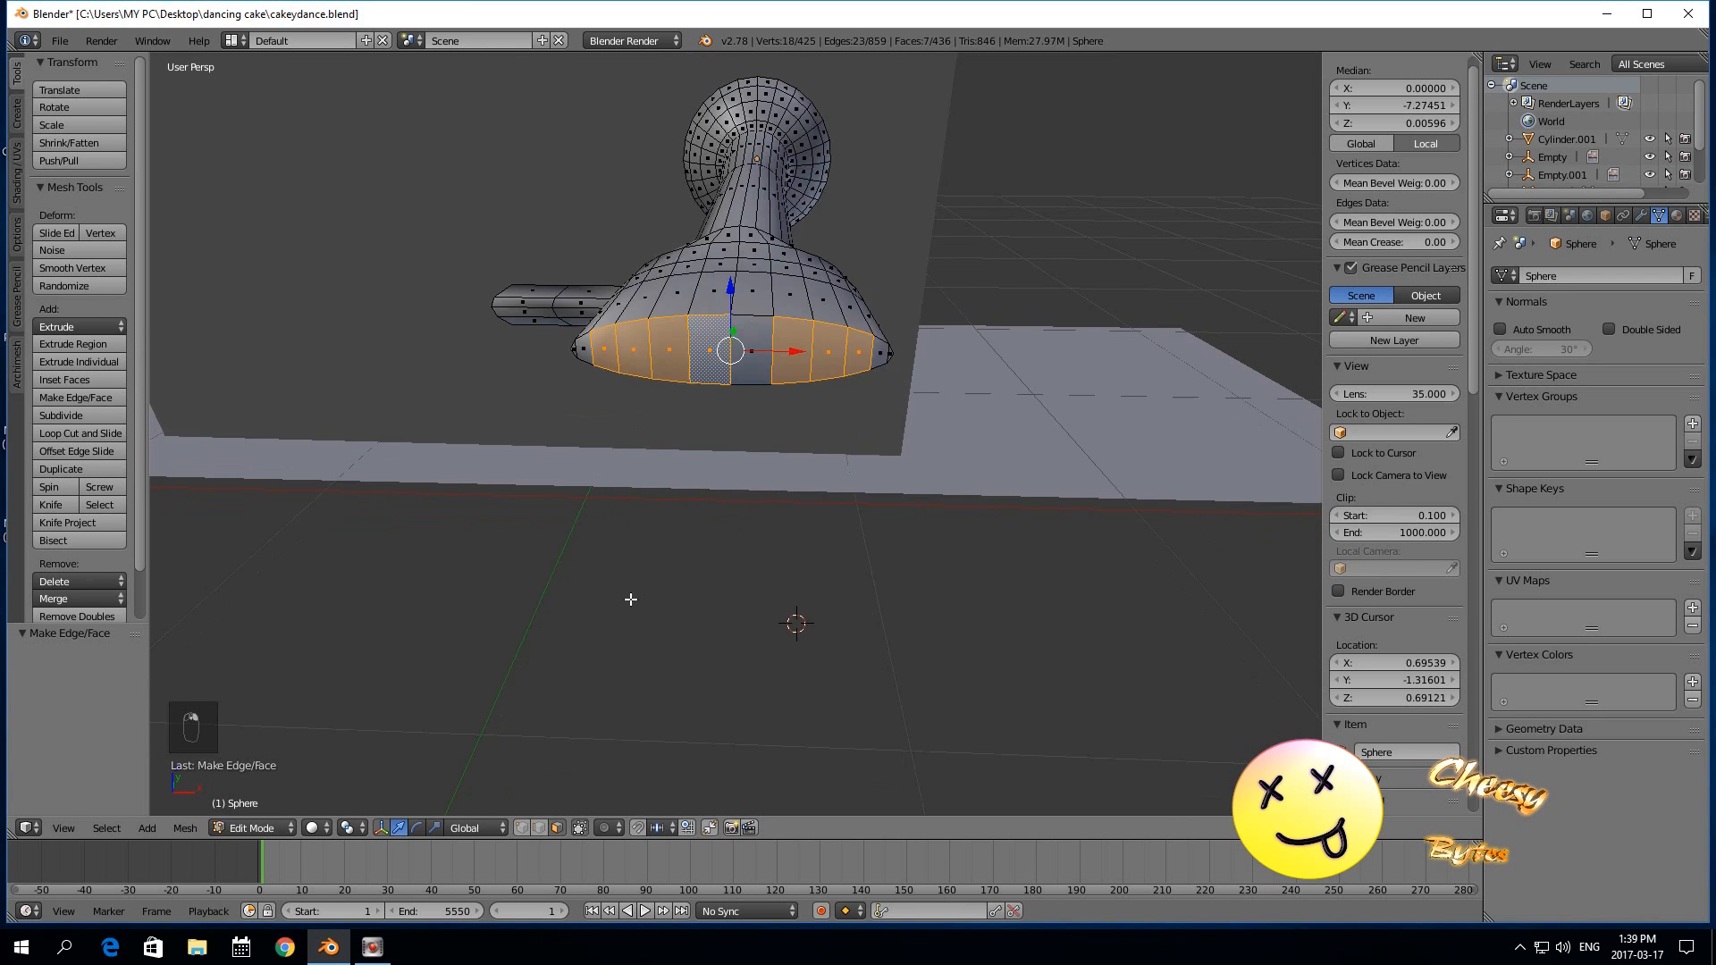
Extrude the two face groups outward about 0.06 along Y to start the two fingers.
{"action": "key", "text": "e"}
{"action": "right_click", "coordinate": [682, 563]}
{"action": "middle_click_drag", "start_coordinate": [682, 563], "coordinate": [737, 418]}
{"action": "left_click_drag", "start_coordinate": [747, 373], "coordinate": [708, 449]}
{"action": "middle_click_drag", "start_coordinate": [708, 448], "coordinate": [685, 525]}
{"action": "middle_click_drag", "start_coordinate": [646, 587], "coordinate": [768, 560]}
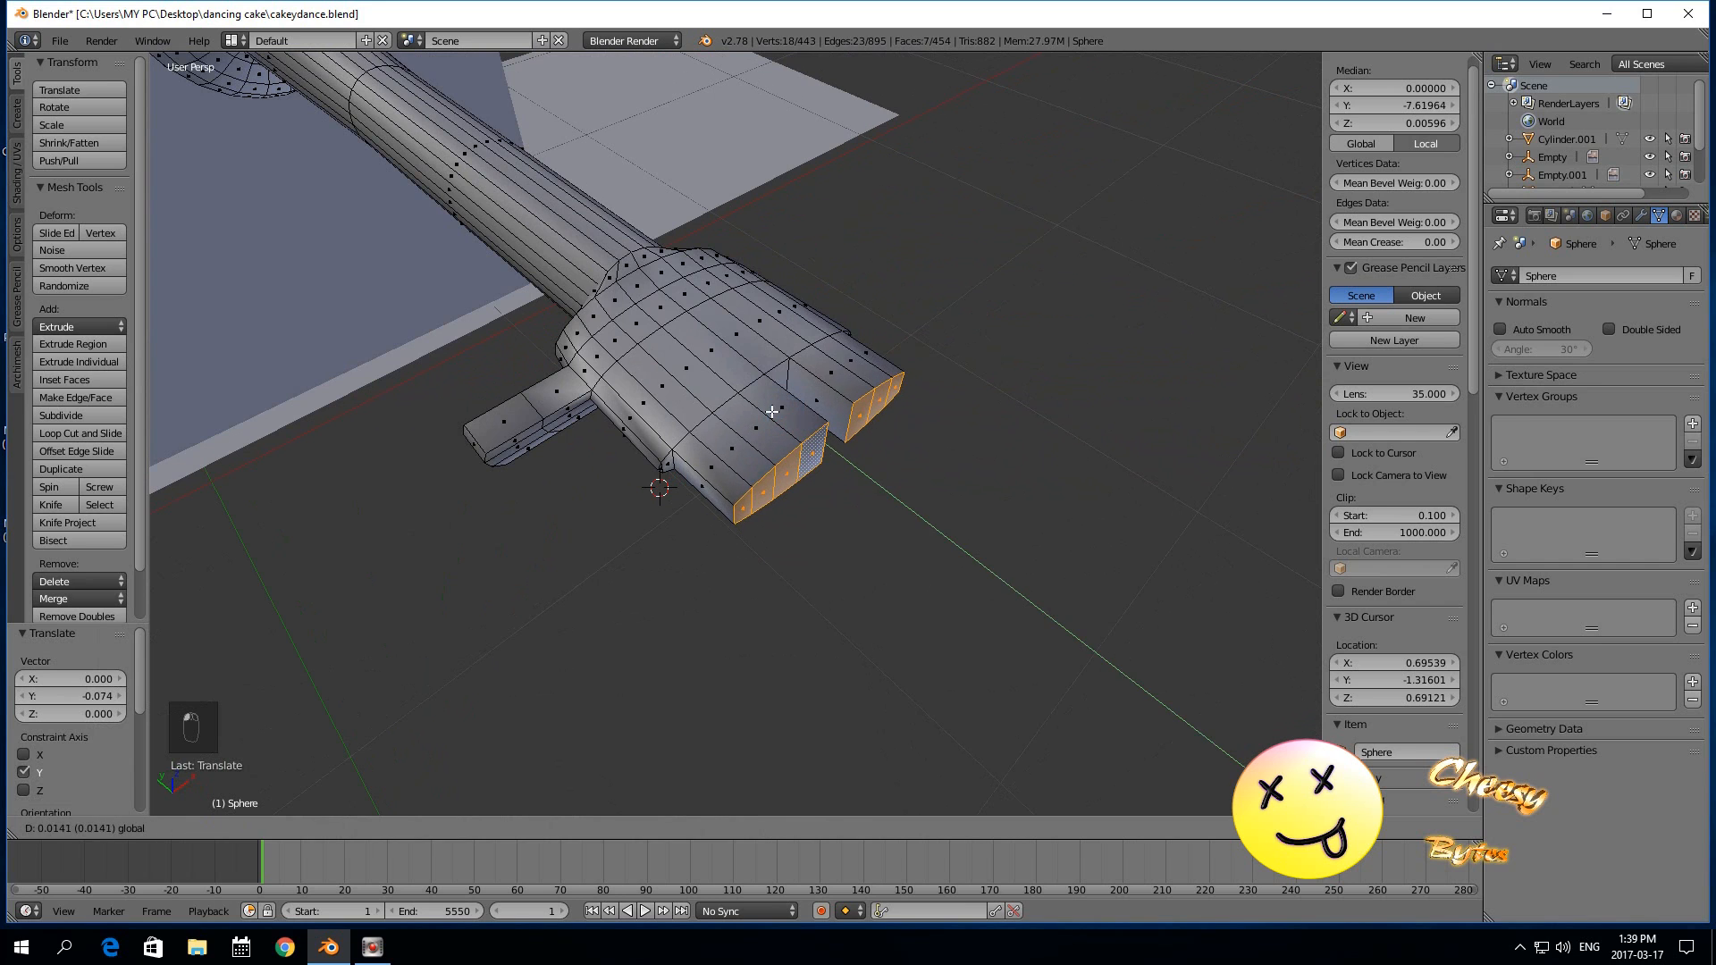
Extrude the two fingertips again and move them about 0.05 farther out along Y.
{"action": "key", "text": "e"}
{"action": "left_click", "coordinate": [796, 518]}
{"action": "left_click_drag", "start_coordinate": [784, 402], "coordinate": [841, 442]}
{"action": "middle_click_drag", "start_coordinate": [841, 442], "coordinate": [380, 509]}
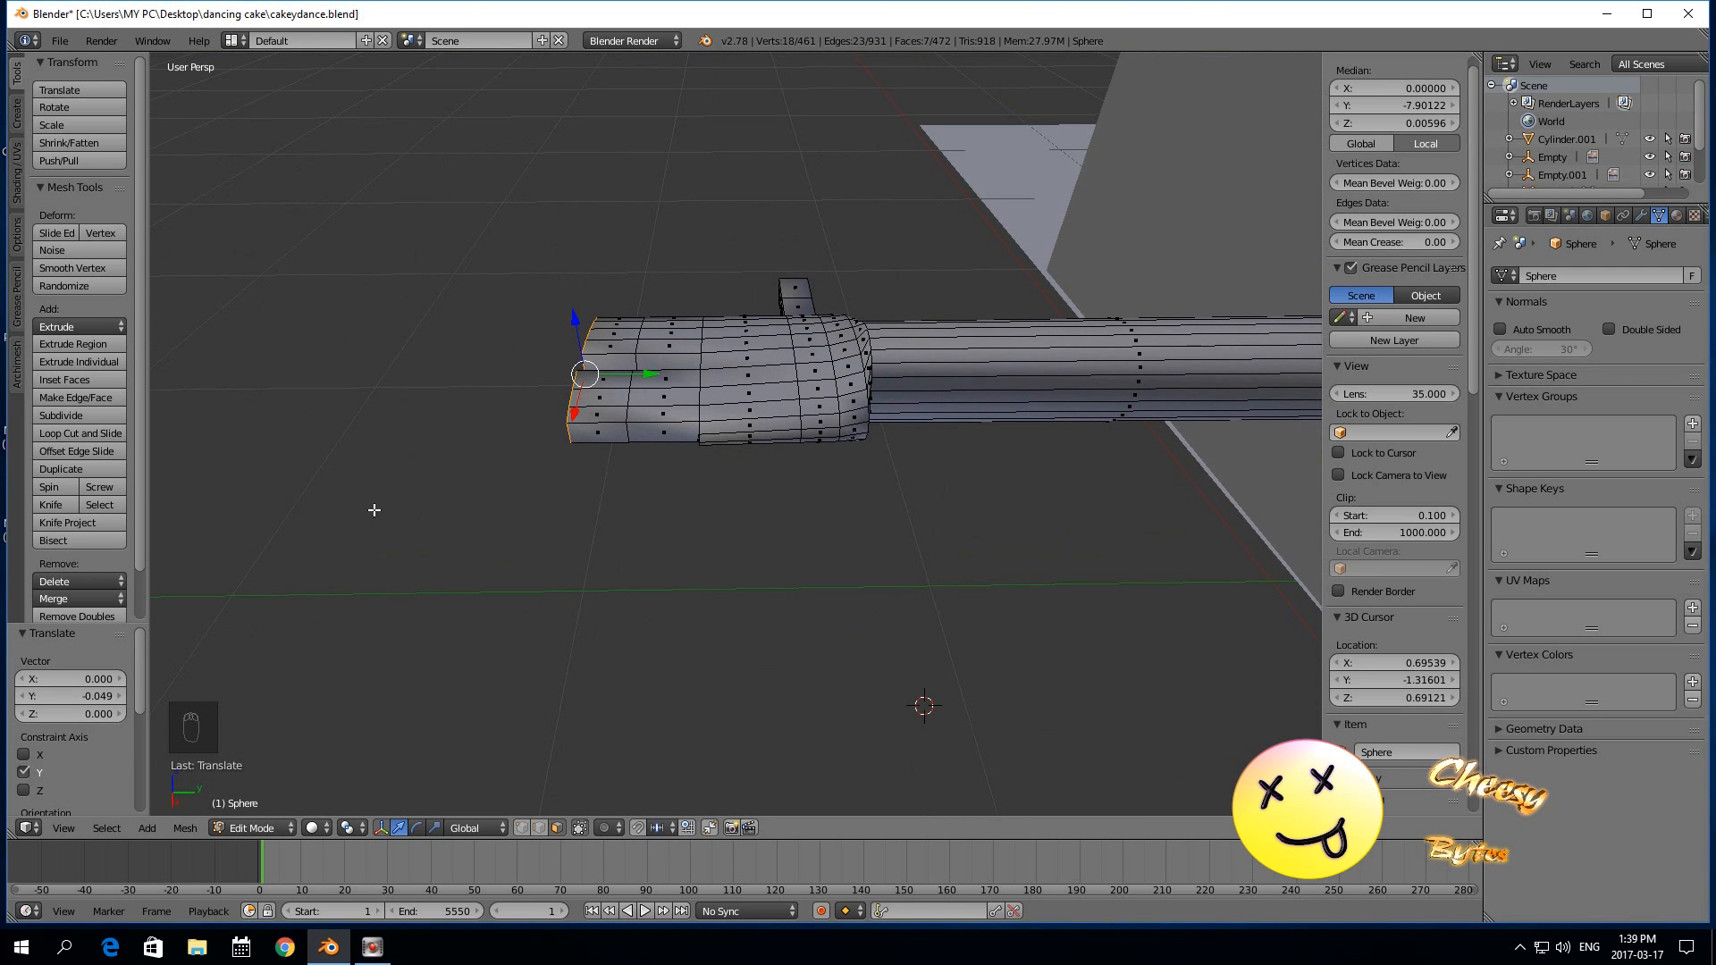
Grow the fingertip selection six times so it covers the fingers, palm and thumb.
{"action": "key", "text": "ctrl+KP_Add"}
{"action": "key", "text": "ctrl+KP_Add"}
{"action": "key", "text": "ctrl+KP_Add"}
{"action": "key", "text": "ctrl+KP_Add"}
{"action": "key", "text": "ctrl+KP_Add"}
{"action": "key", "text": "ctrl+KP_Add"}
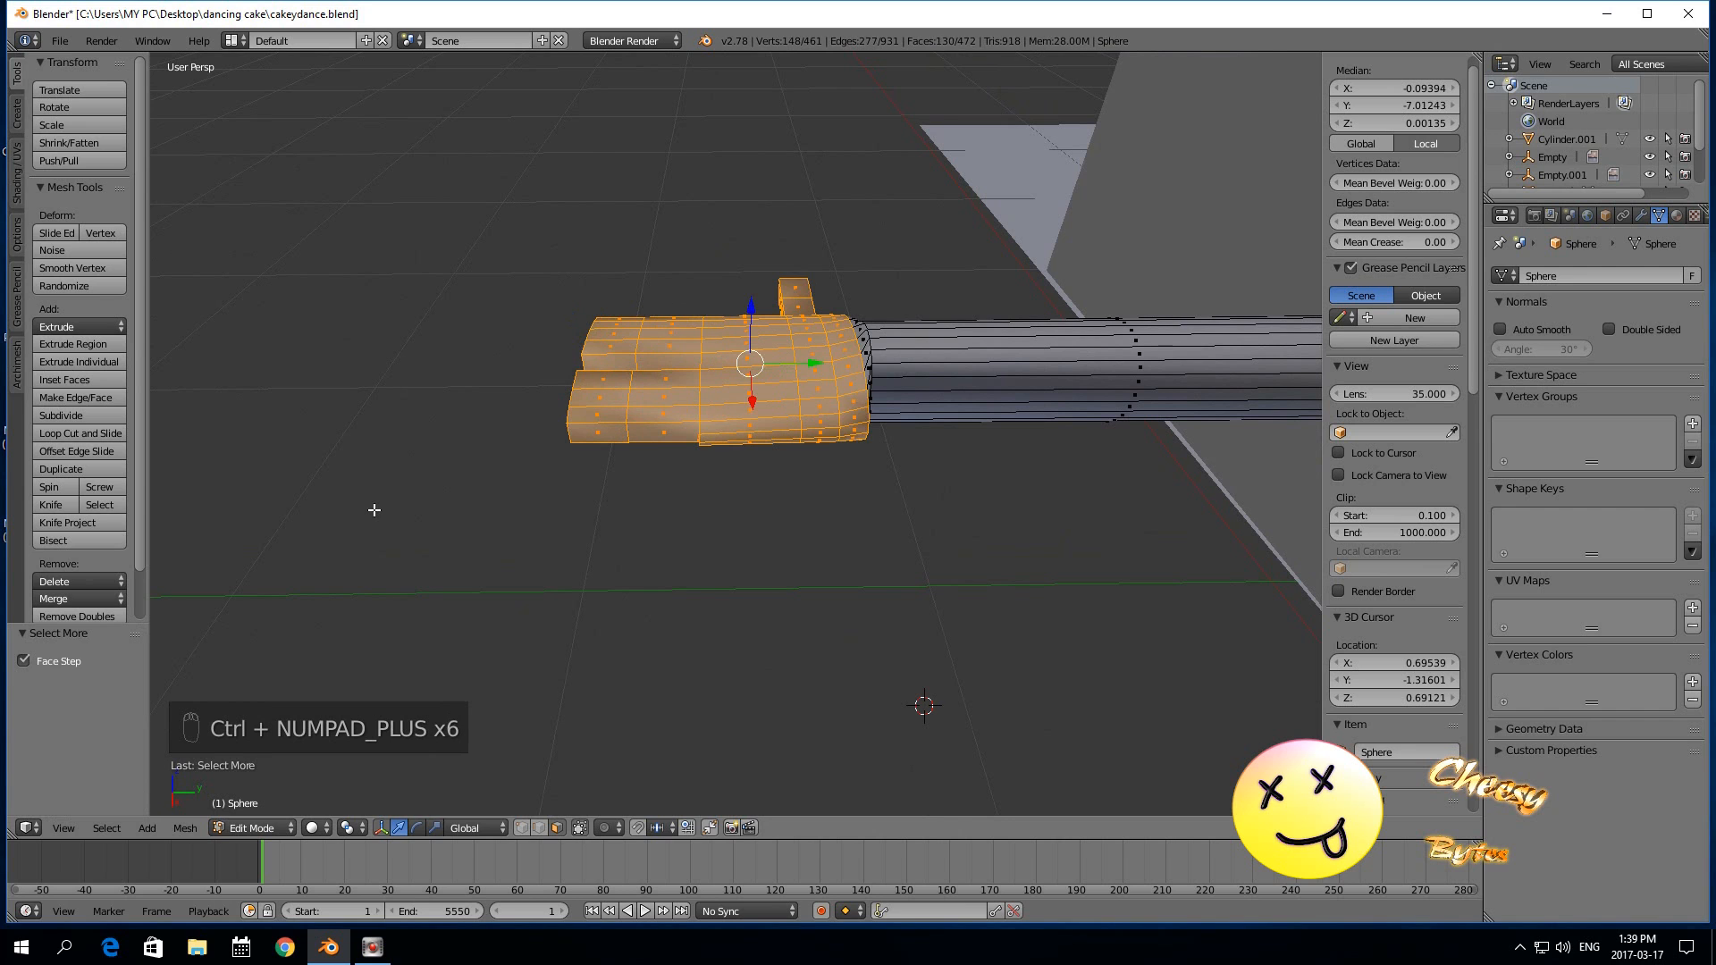
Try raising the selected hand slightly along Z, and undo the move.
{"action": "middle_click_drag", "start_coordinate": [618, 567], "coordinate": [636, 496]}
{"action": "left_click_drag", "start_coordinate": [754, 294], "coordinate": [751, 286]}
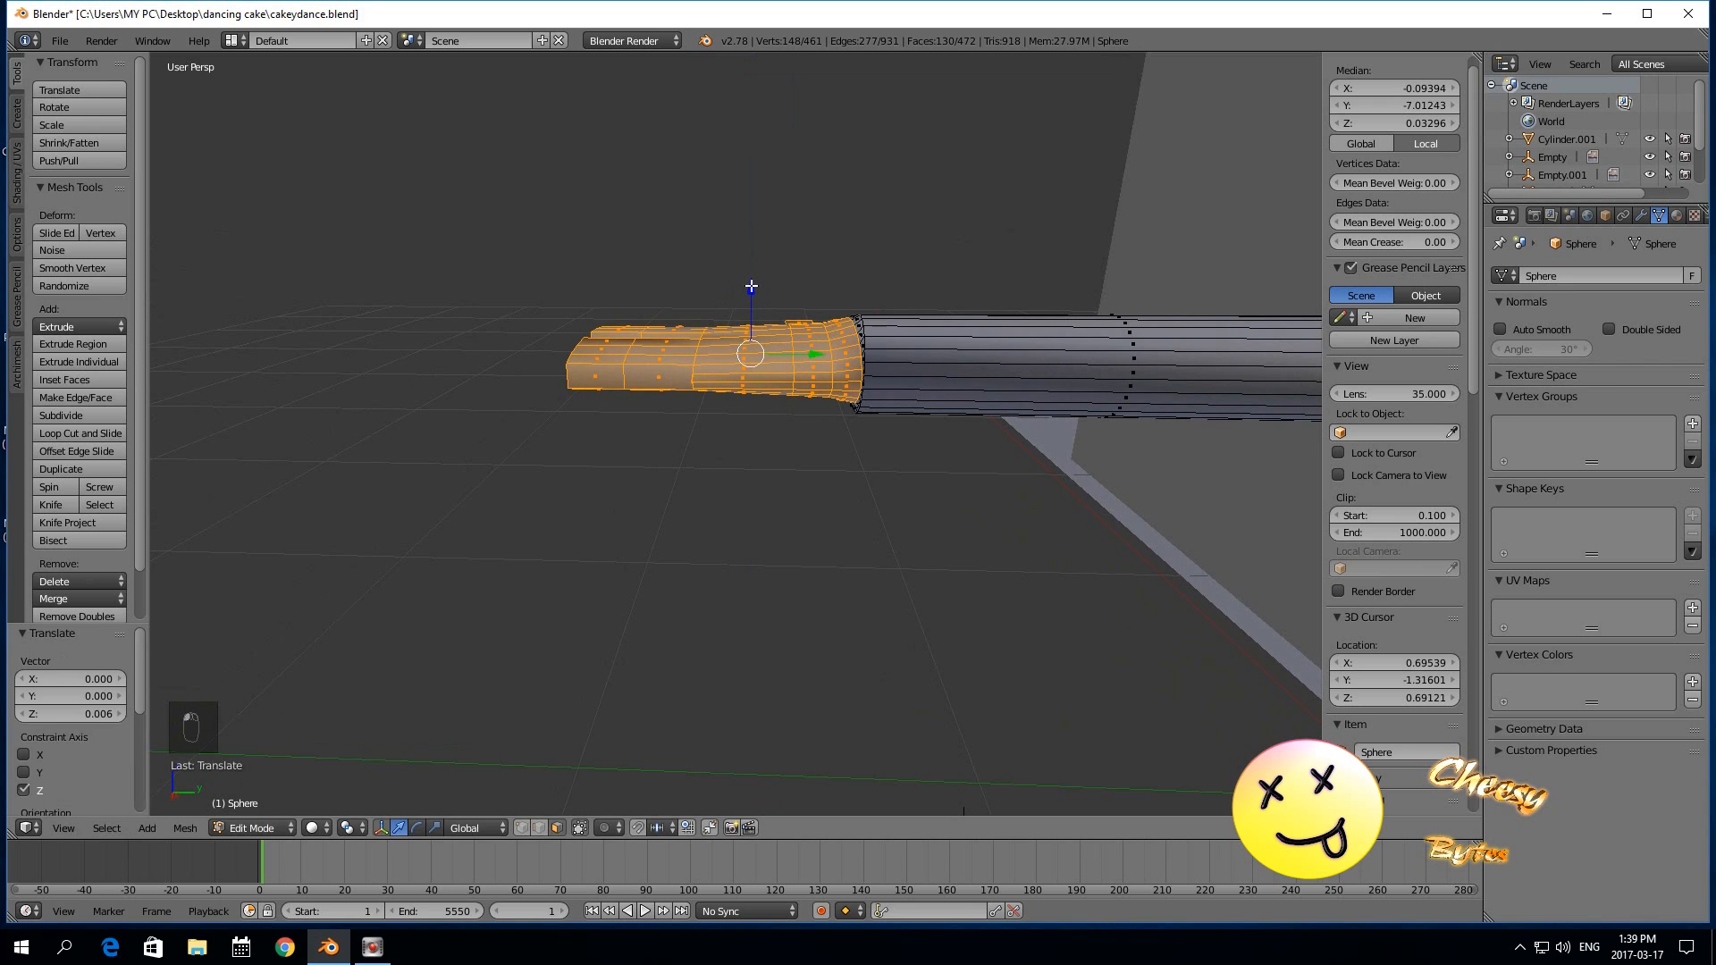
{"action": "key", "text": "ctrl+z"}
Grow the hand selection by one ring and nudge it slightly up along Z with proportional editing on.
{"action": "middle_click_drag", "start_coordinate": [617, 213], "coordinate": [1070, 217]}
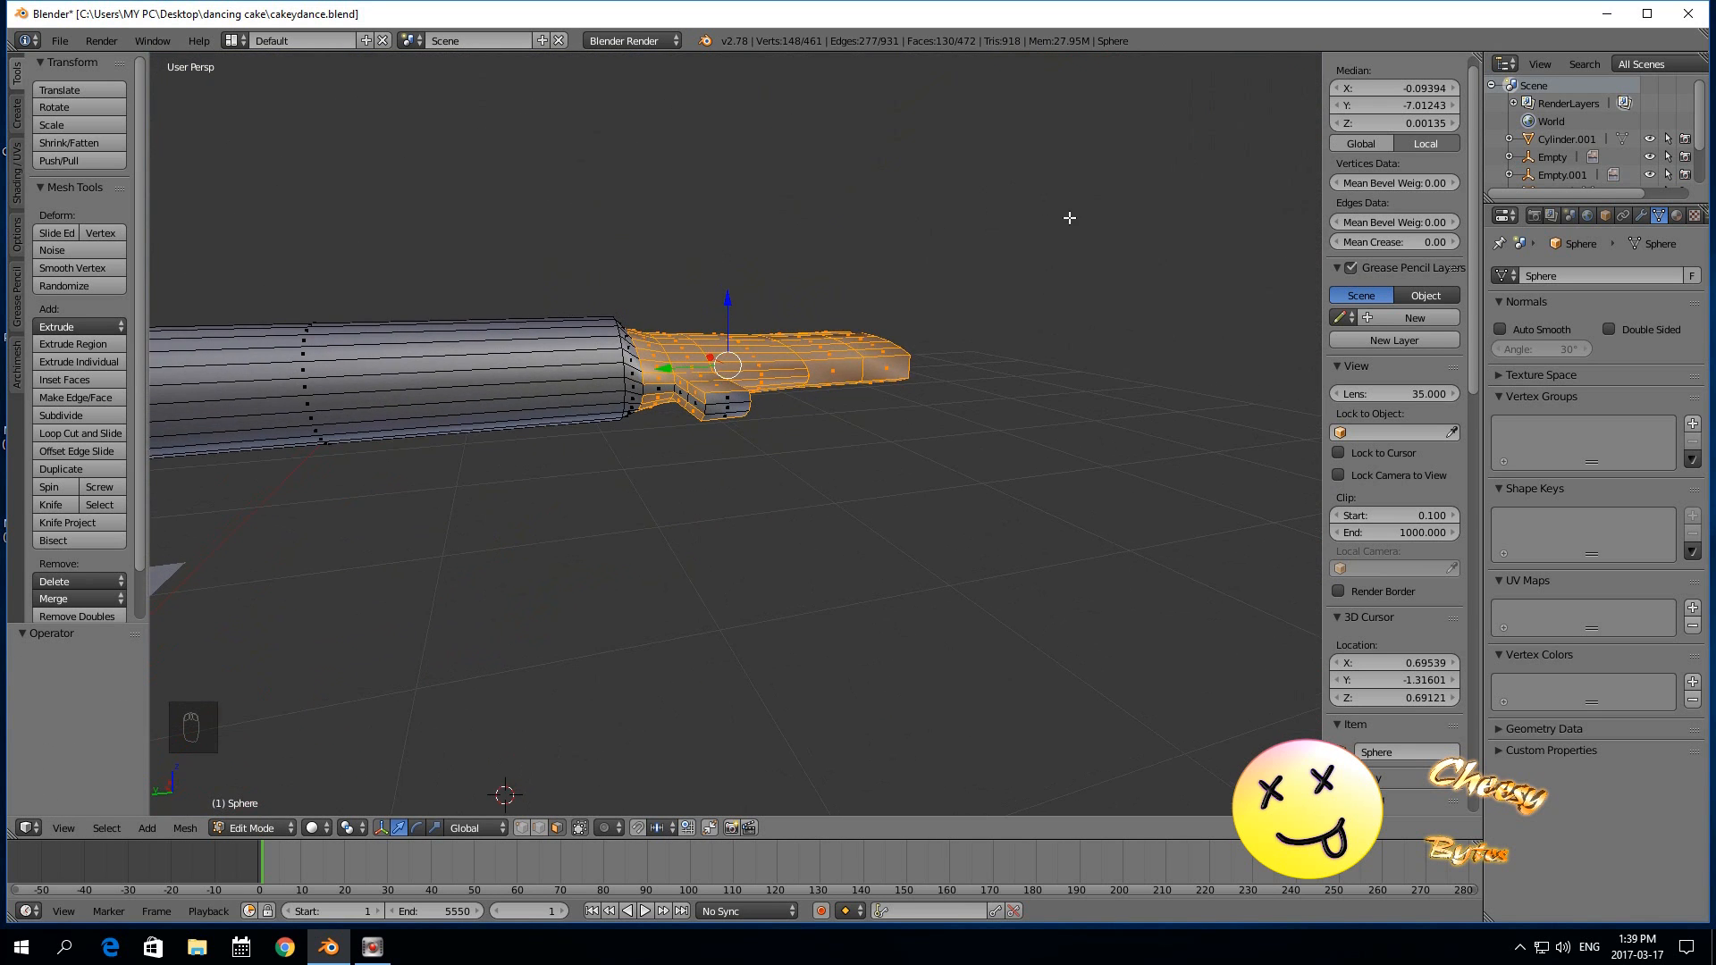
{"action": "key", "text": "ctrl+KP_Add"}
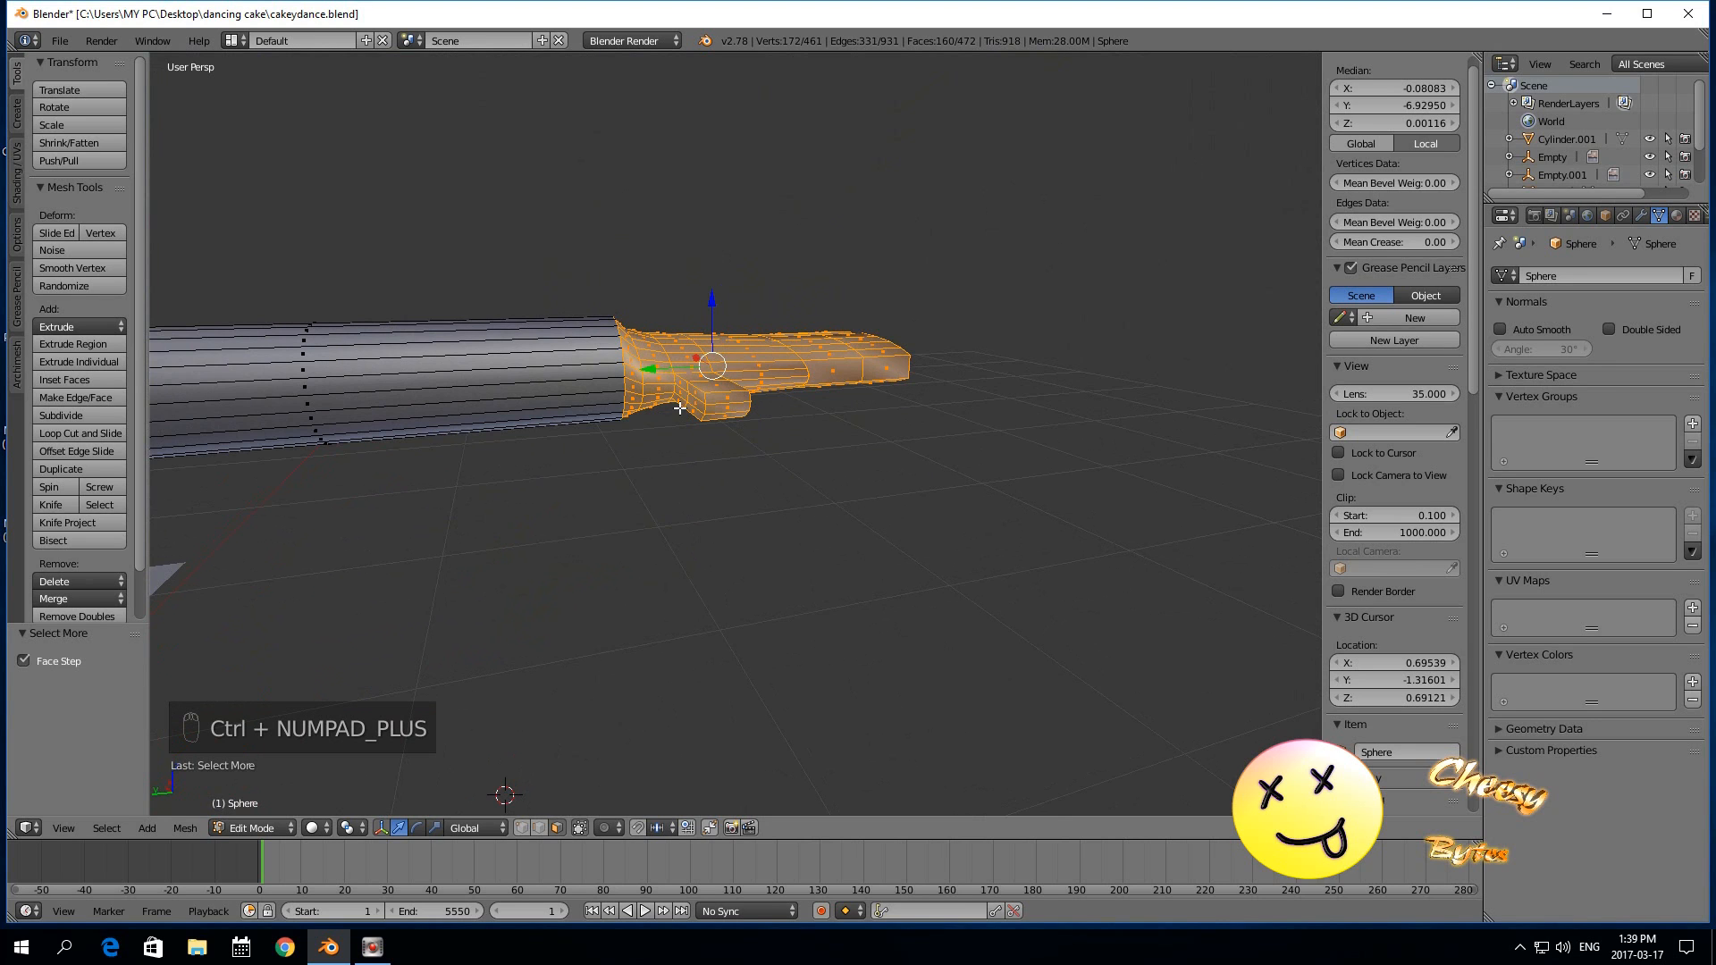
{"action": "left_click", "coordinate": [605, 828]}
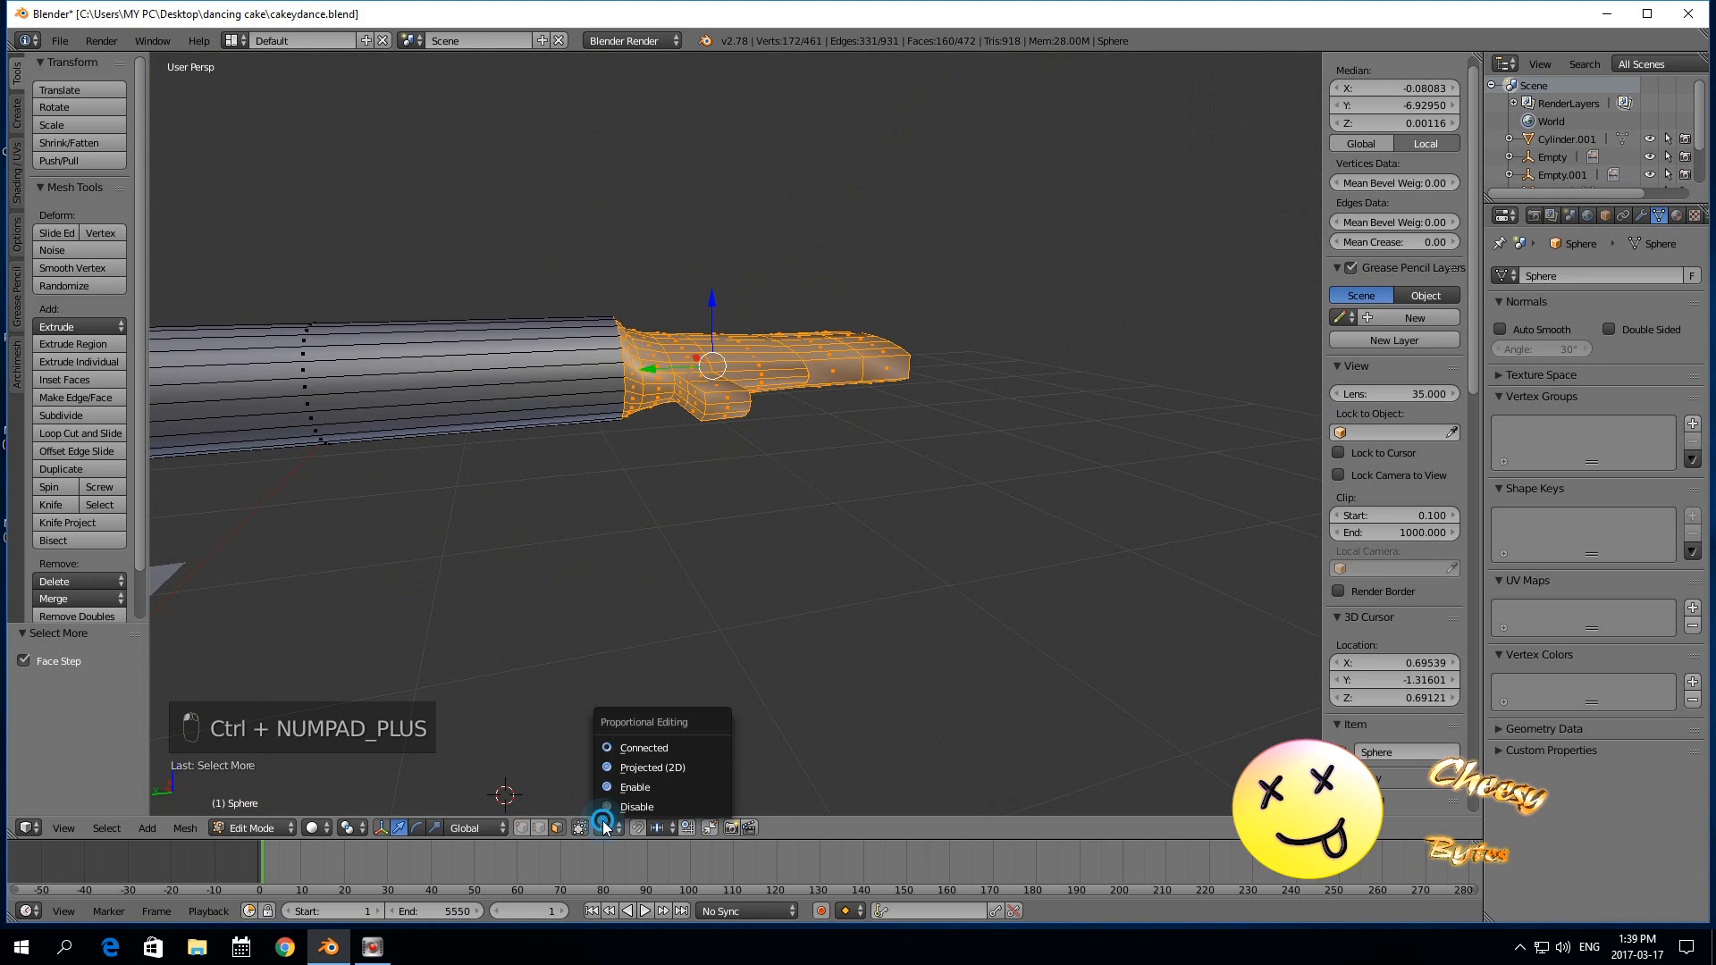
{"action": "left_click", "coordinate": [617, 767]}
{"action": "left_click_drag", "start_coordinate": [705, 295], "coordinate": [713, 289]}
{"action": "scroll", "coordinate": [656, 683], "scroll_direction": "down", "scroll_amount": 2}
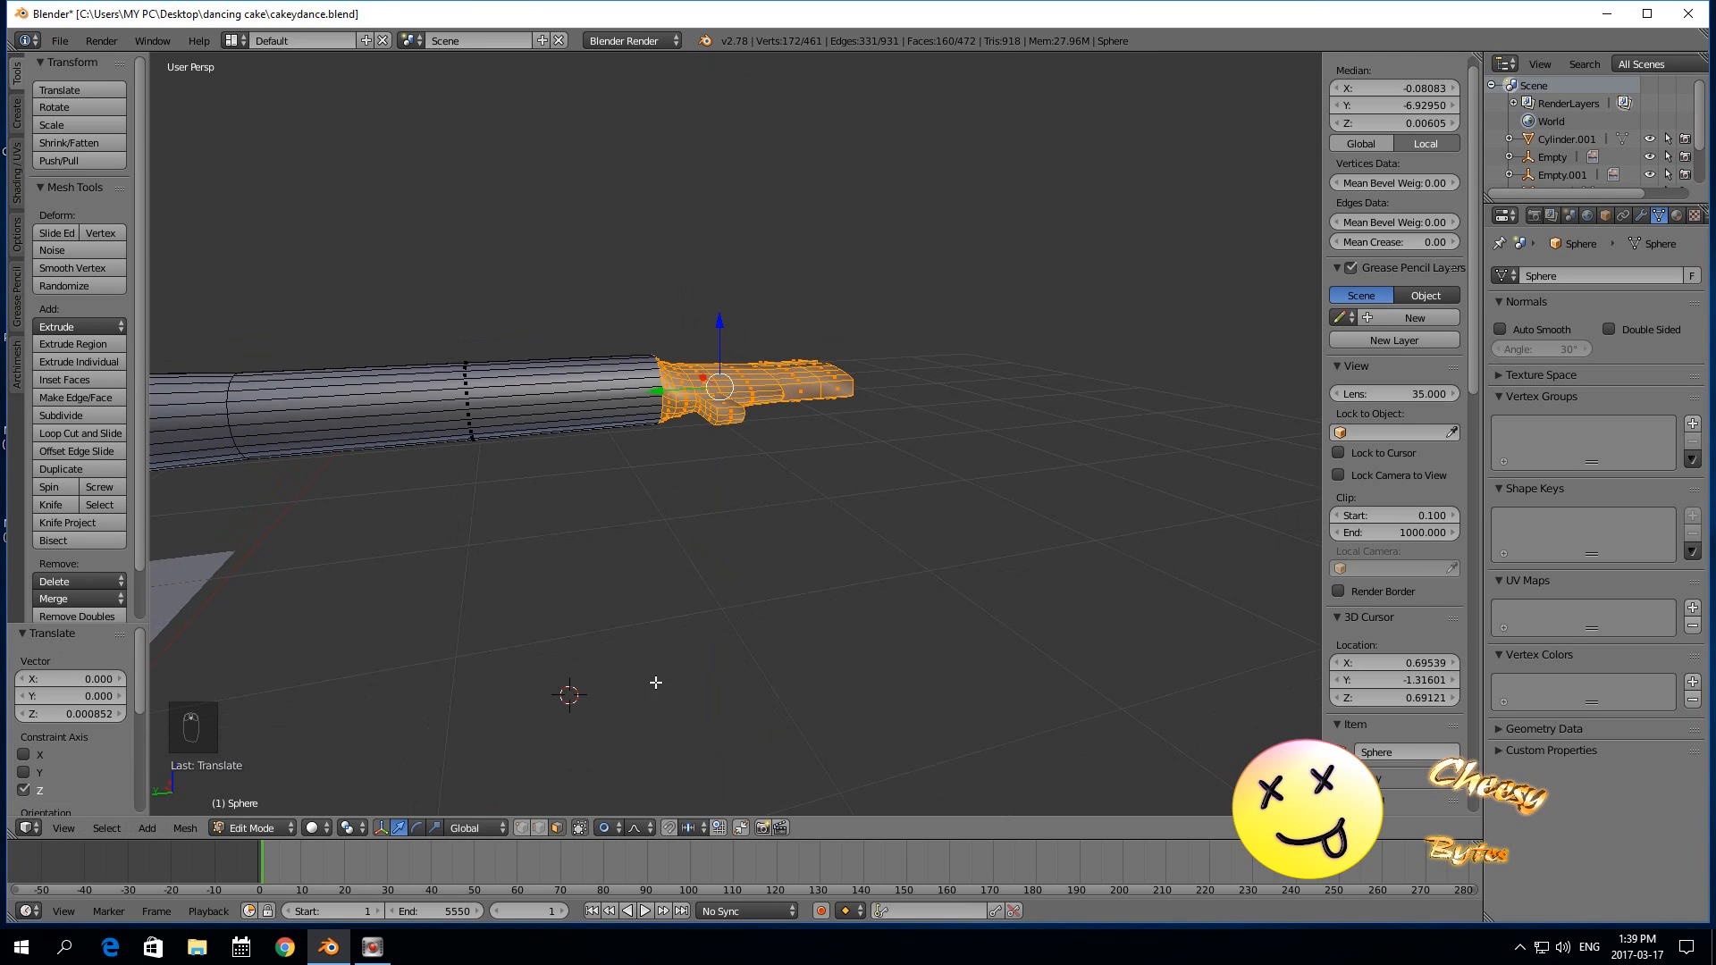
Save the cakeydance.blend file.
{"action": "left_click", "coordinate": [60, 42]}
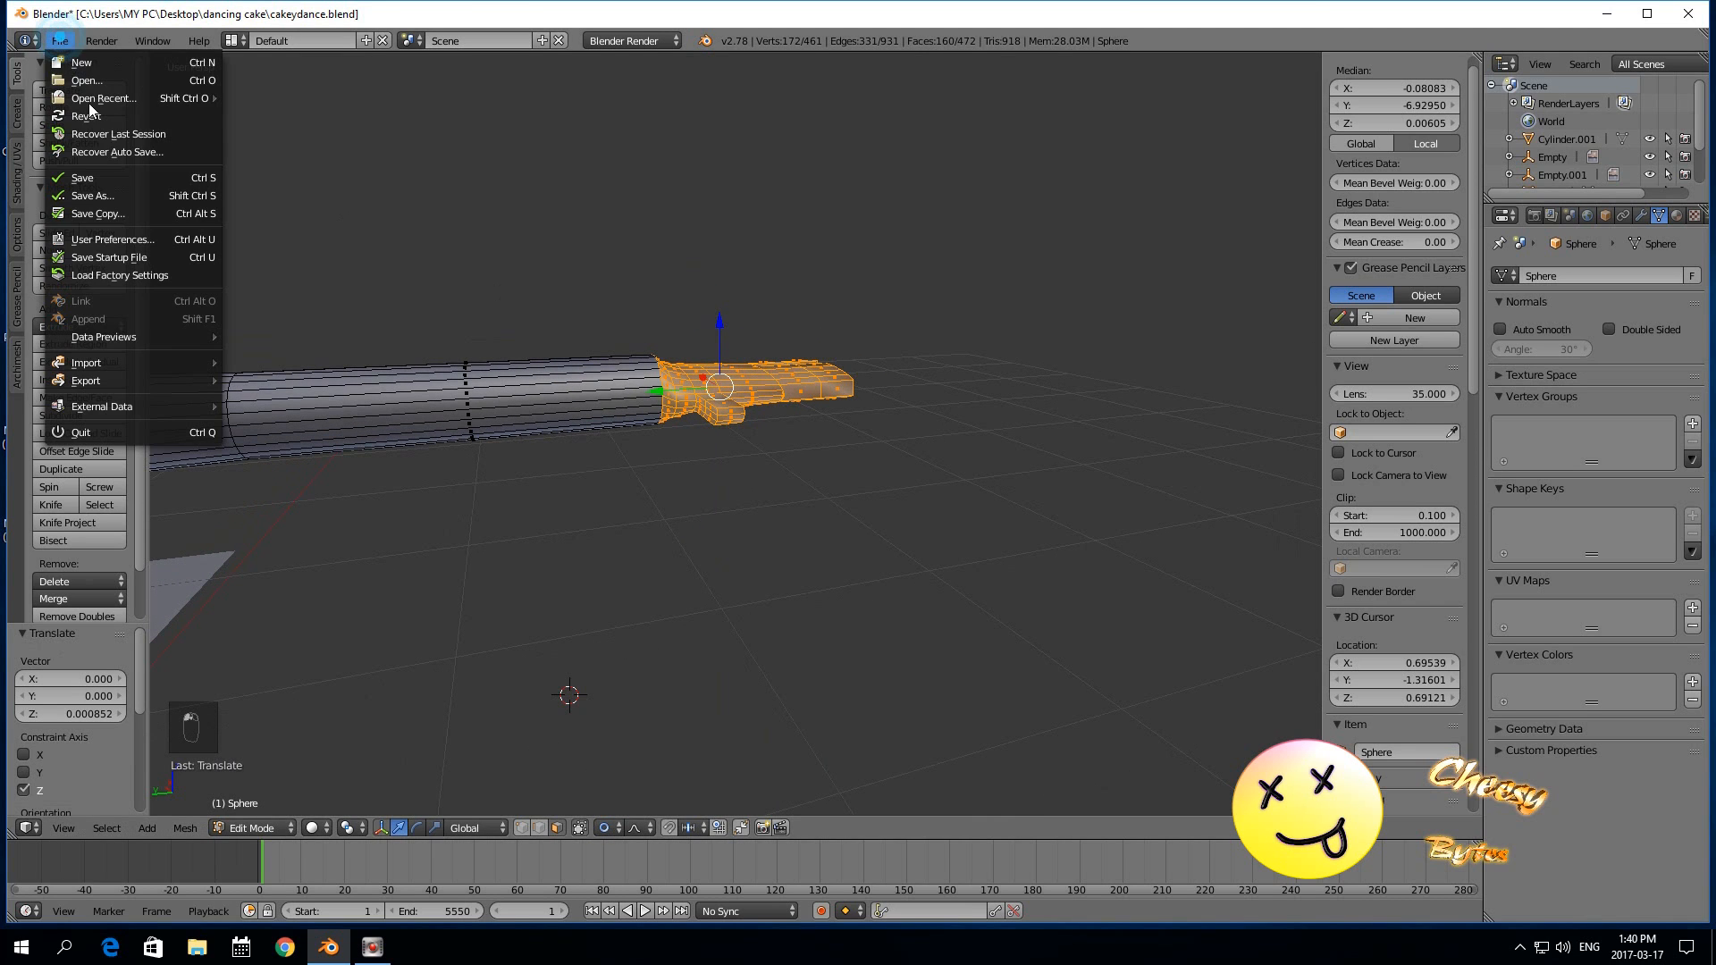
{"action": "left_click", "coordinate": [106, 171]}
Raise the selected hand about 0.008 along Z with the proportional size reduced to about 0.29.
{"action": "middle_click_drag", "start_coordinate": [494, 278], "coordinate": [705, 443]}
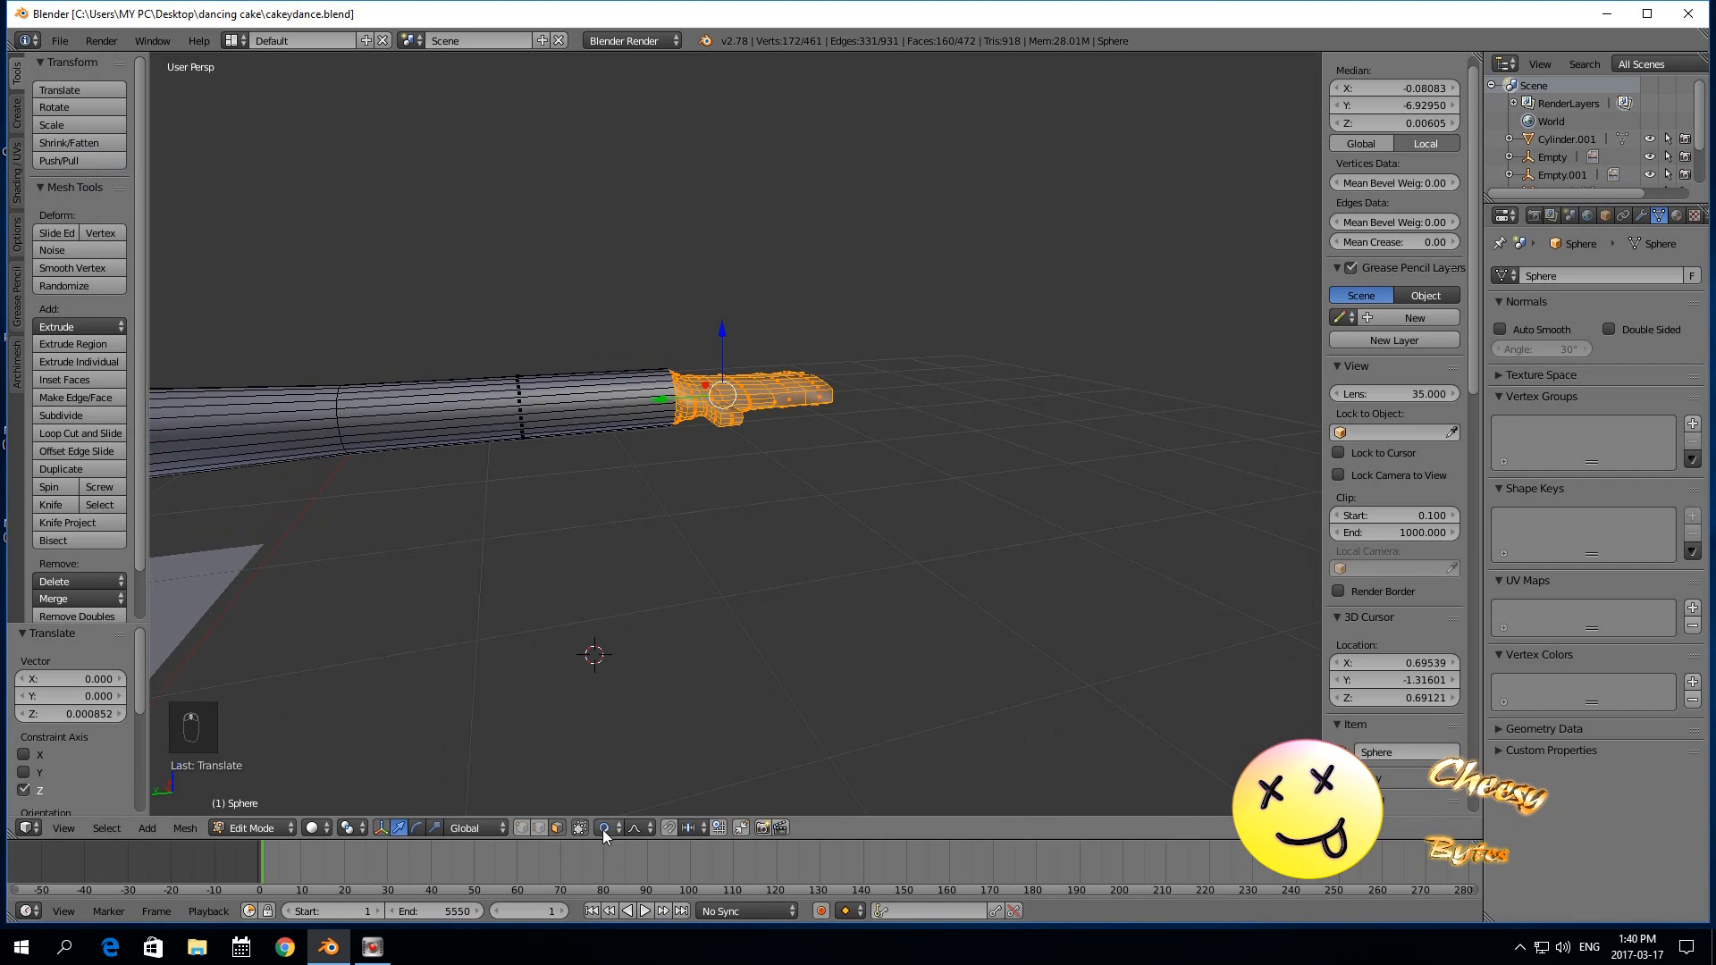
{"action": "left_click_drag", "start_coordinate": [722, 329], "coordinate": [725, 324]}
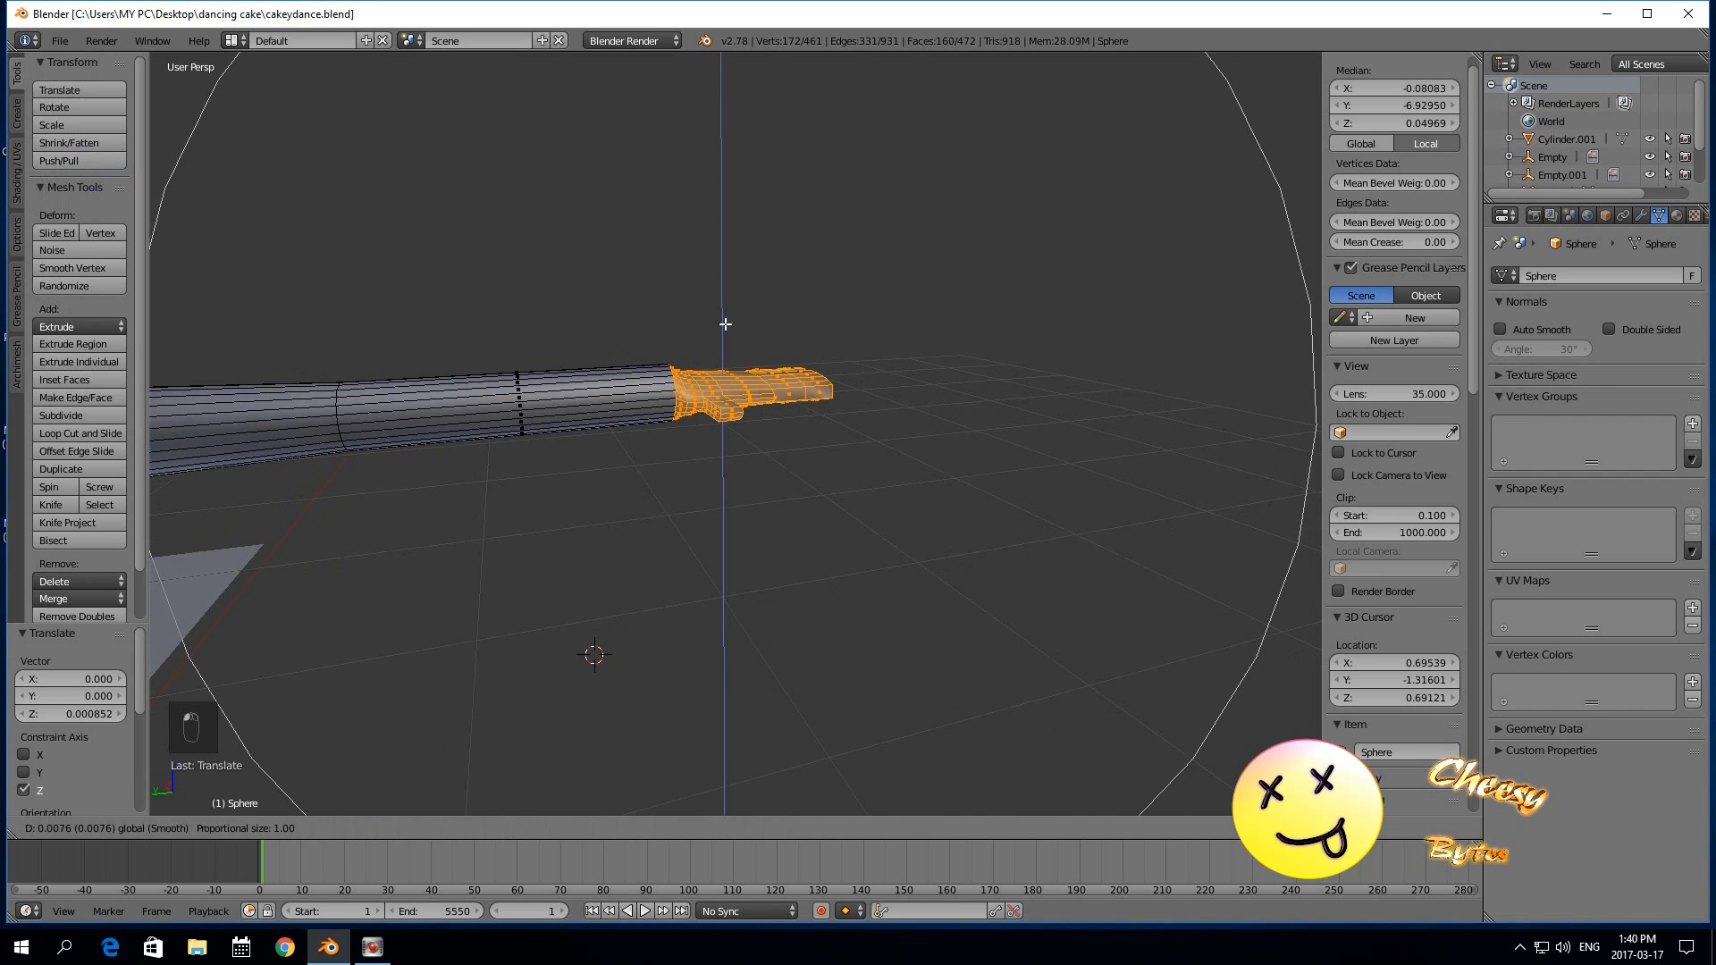
{"action": "scroll", "coordinate": [724, 323], "scroll_direction": "up", "scroll_amount": 10}
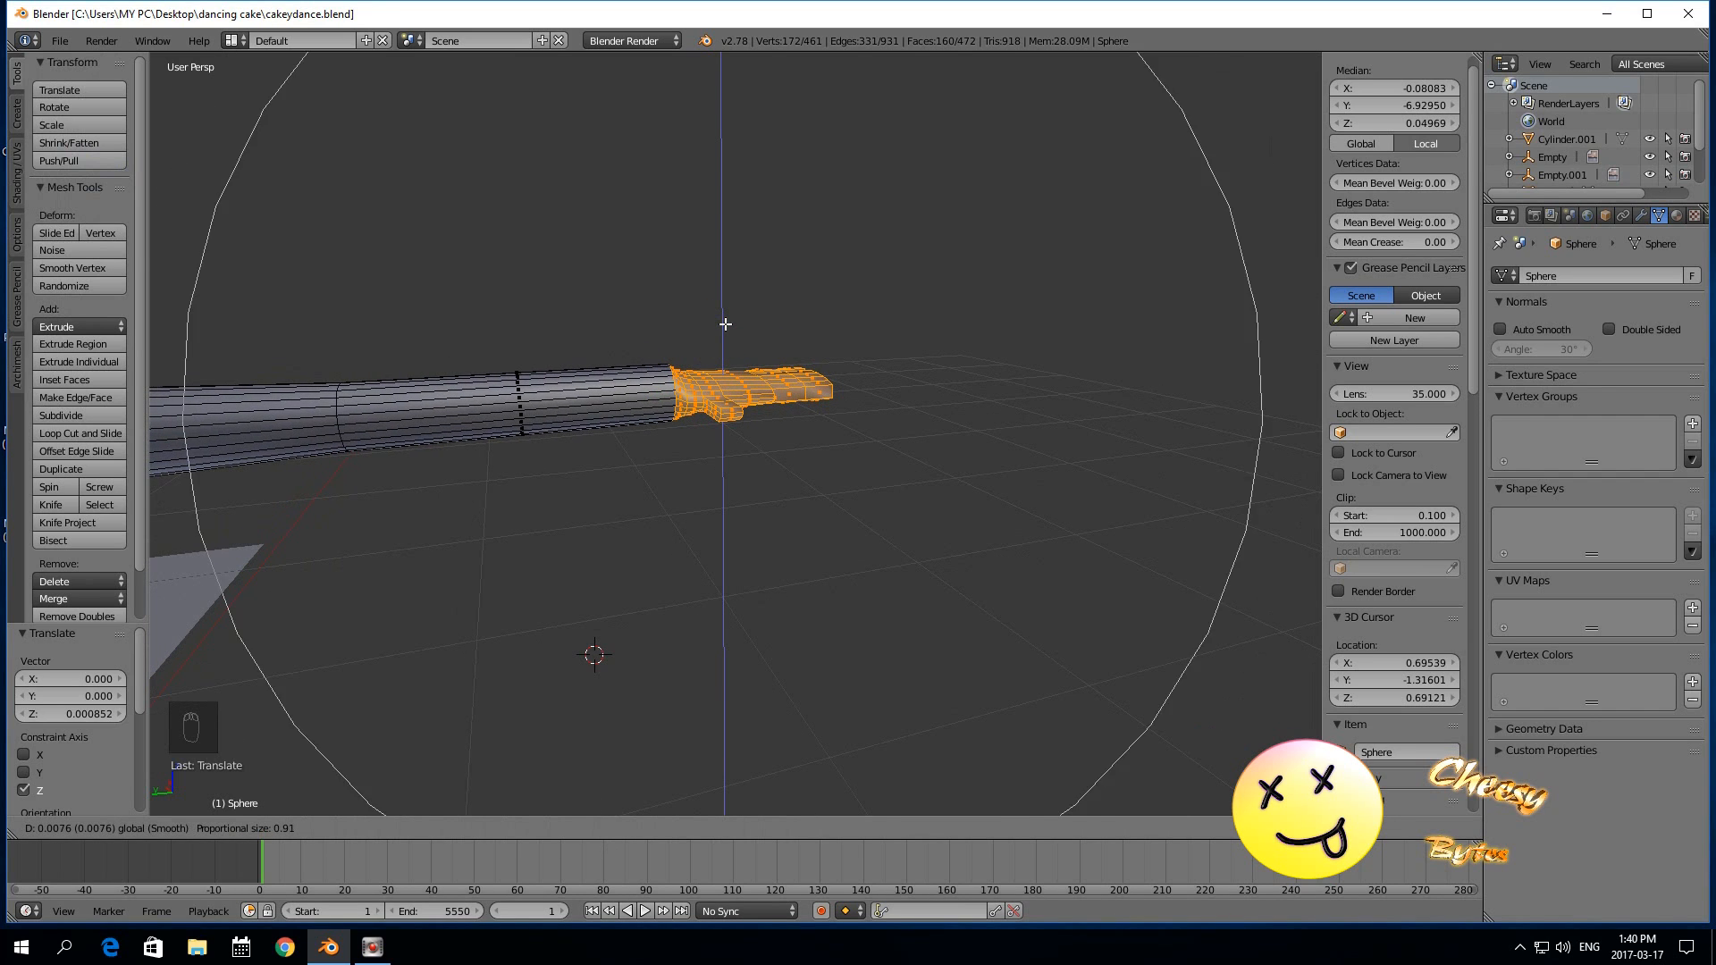
{"action": "scroll", "coordinate": [725, 323], "scroll_direction": "up", "scroll_amount": 11}
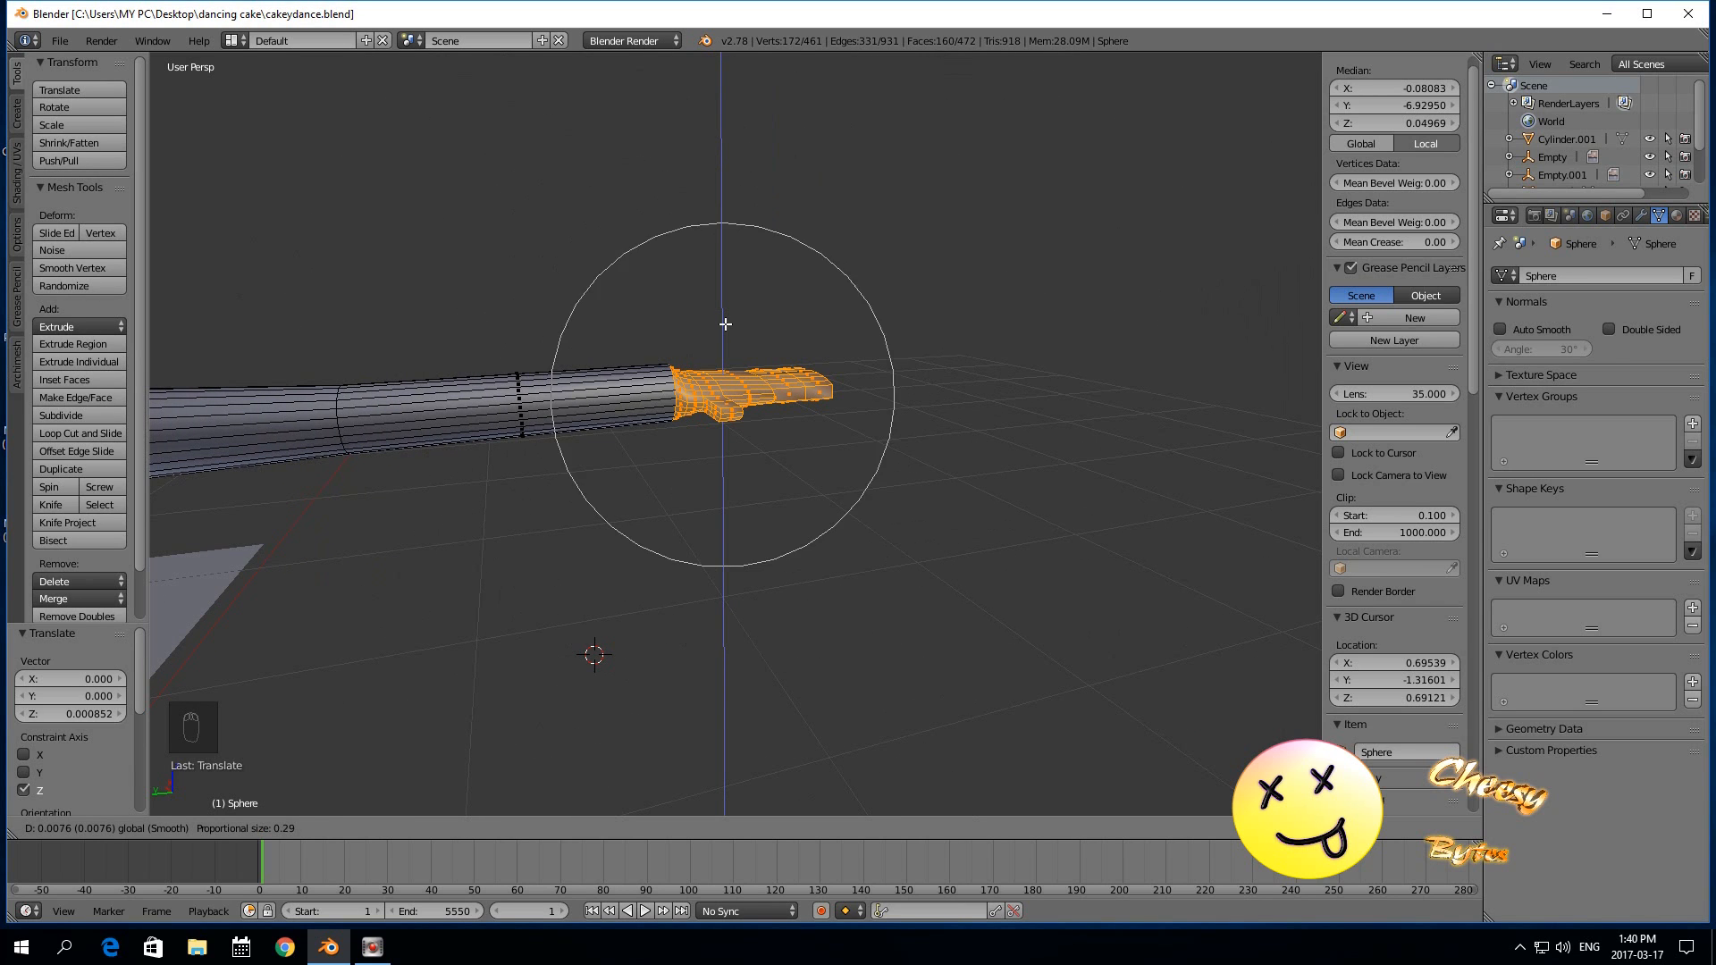
{"action": "left_click", "coordinate": [725, 323]}
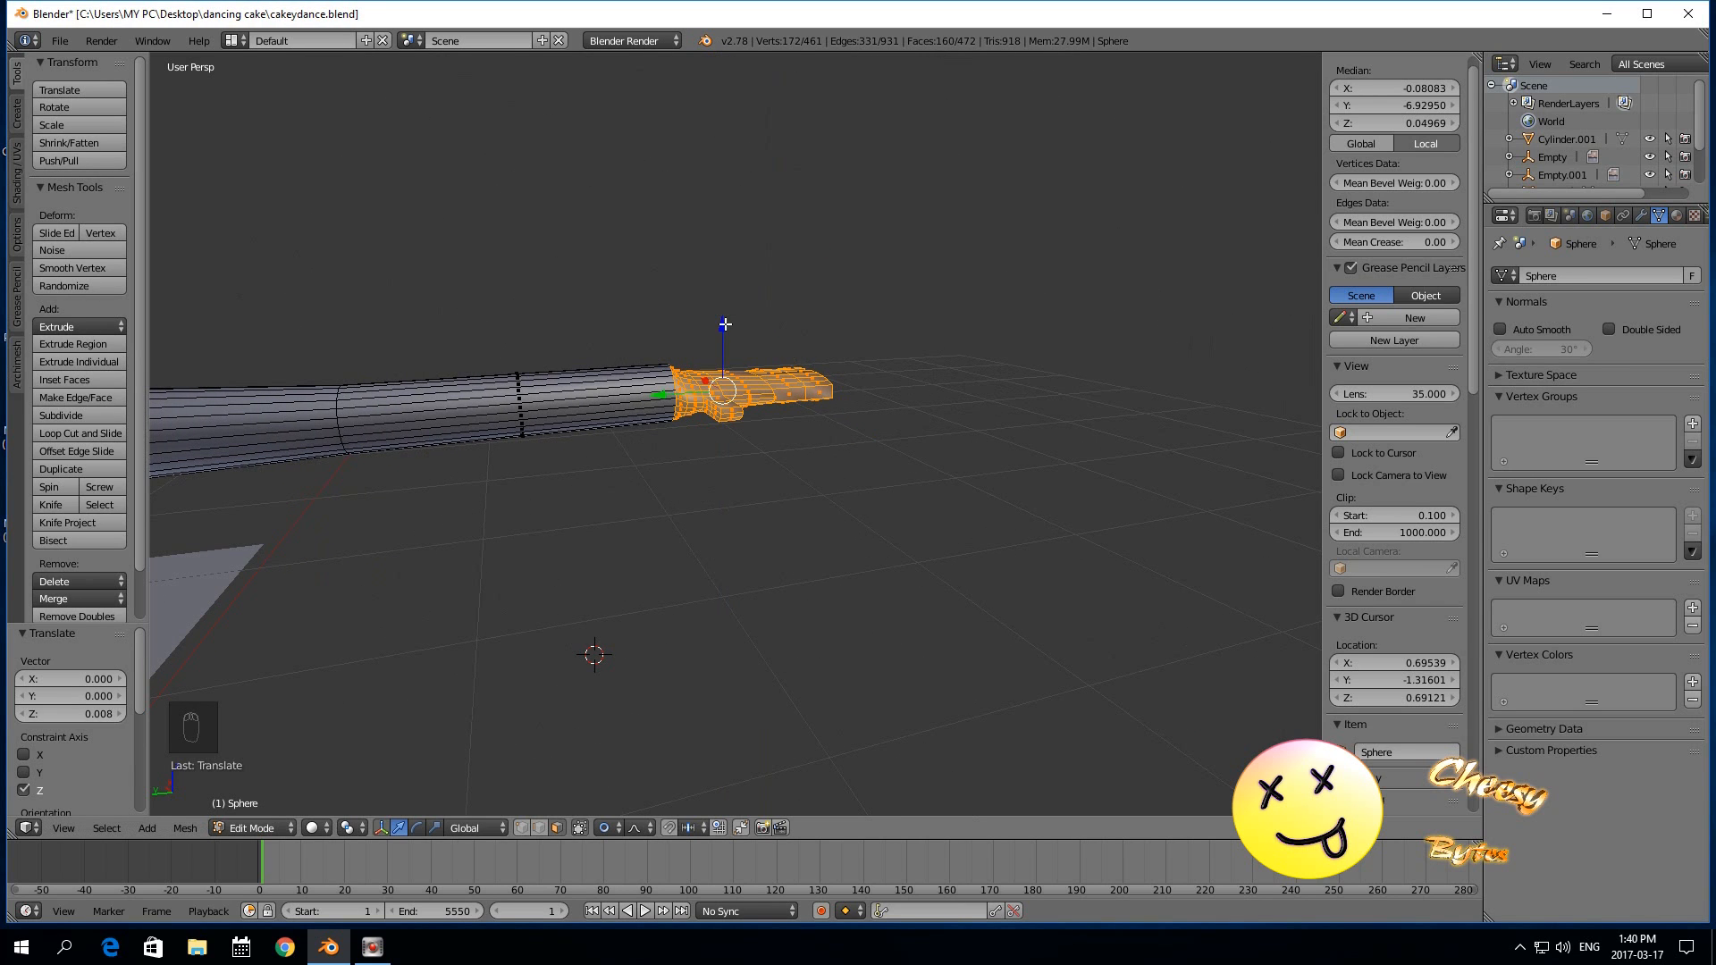
Nudge the hand about 0.0007 along negative Y and raise it about 0.002 along Z with a smaller proportional influence.
{"action": "scroll", "coordinate": [717, 322], "scroll_direction": "up", "scroll_amount": 5}
{"action": "middle_click_drag", "start_coordinate": [625, 536], "coordinate": [597, 542]}
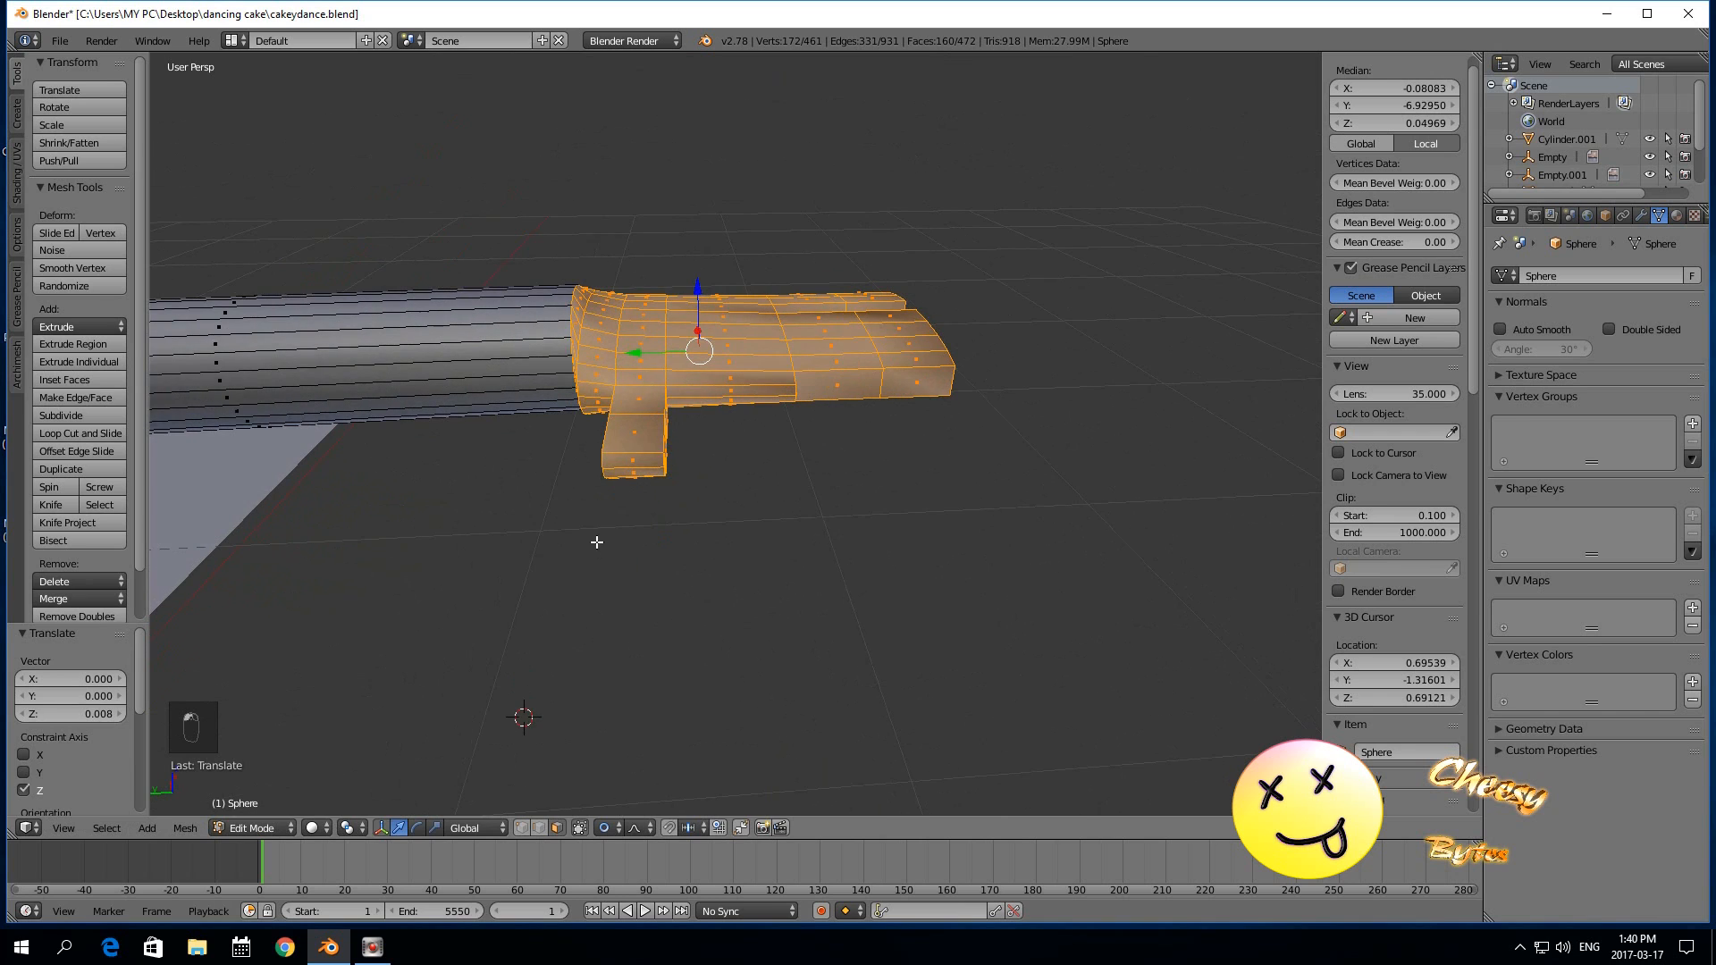
{"action": "left_click_drag", "start_coordinate": [640, 352], "coordinate": [641, 352]}
{"action": "left_click_drag", "start_coordinate": [694, 287], "coordinate": [695, 286]}
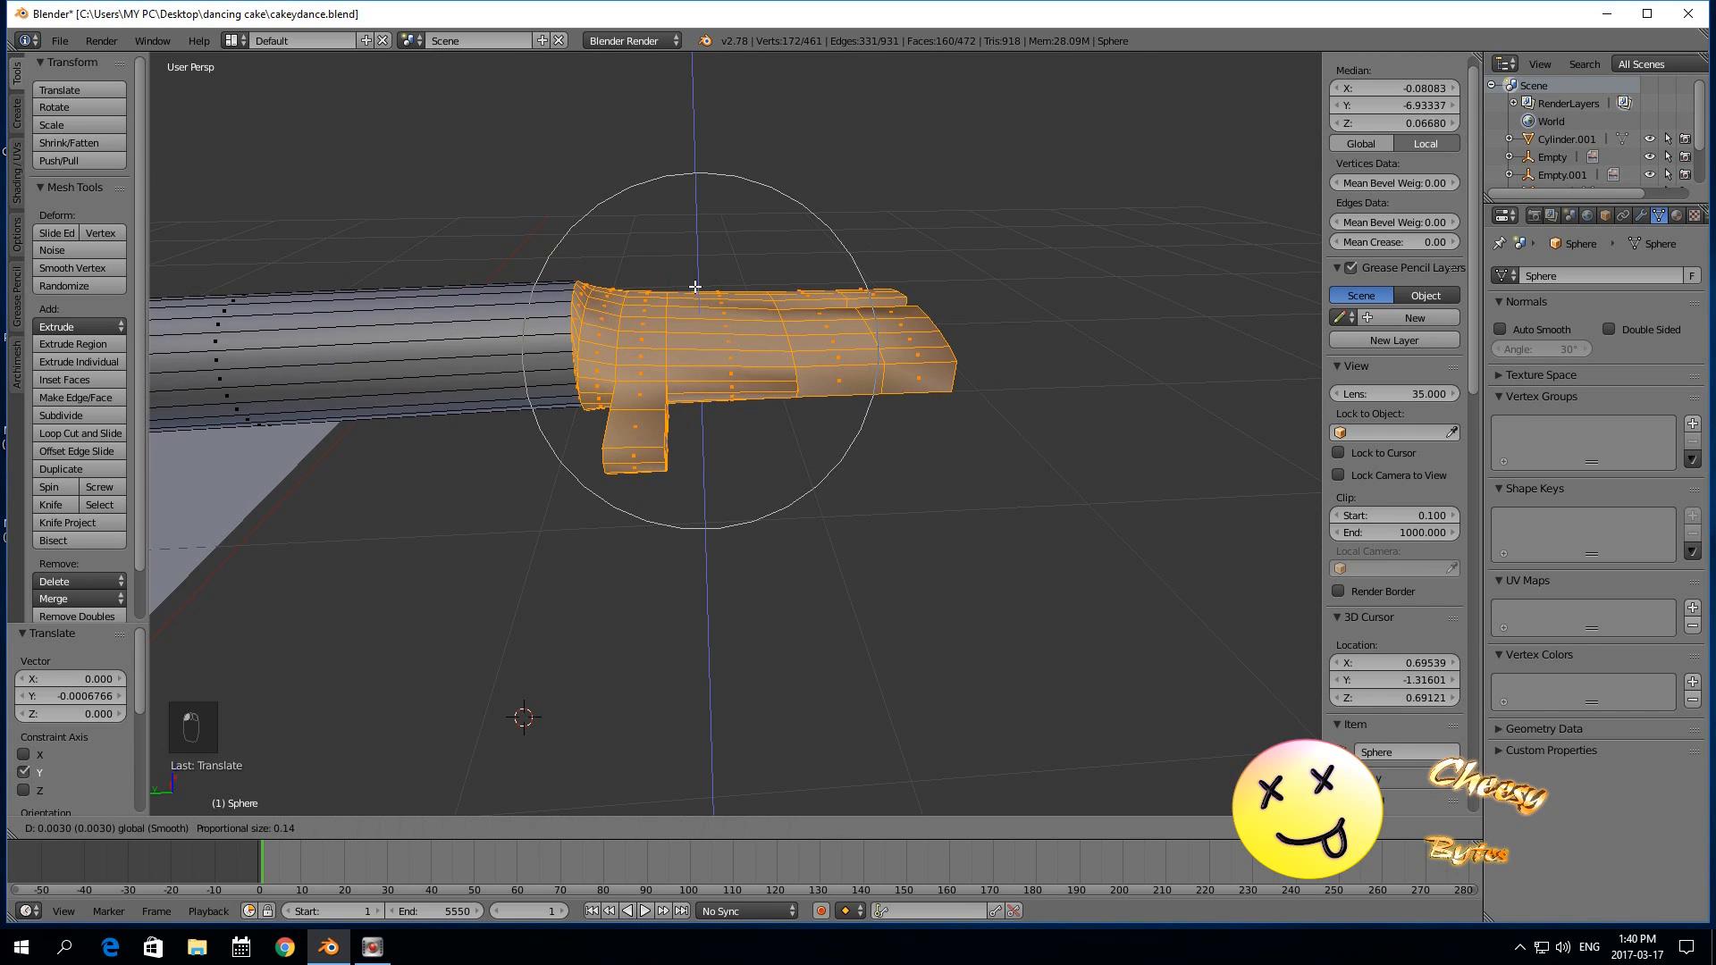
{"action": "scroll", "coordinate": [695, 286], "scroll_direction": "down", "scroll_amount": 1}
{"action": "scroll", "coordinate": [695, 286], "scroll_direction": "up", "scroll_amount": 4}
{"action": "left_click_drag", "start_coordinate": [696, 287], "coordinate": [694, 287]}
Switch to vertex selection, disable proportional editing and raise the selected hand about 0.002 along Z.
{"action": "left_click", "coordinate": [521, 828]}
{"action": "left_click", "coordinate": [605, 828]}
{"action": "left_click", "coordinate": [624, 802]}
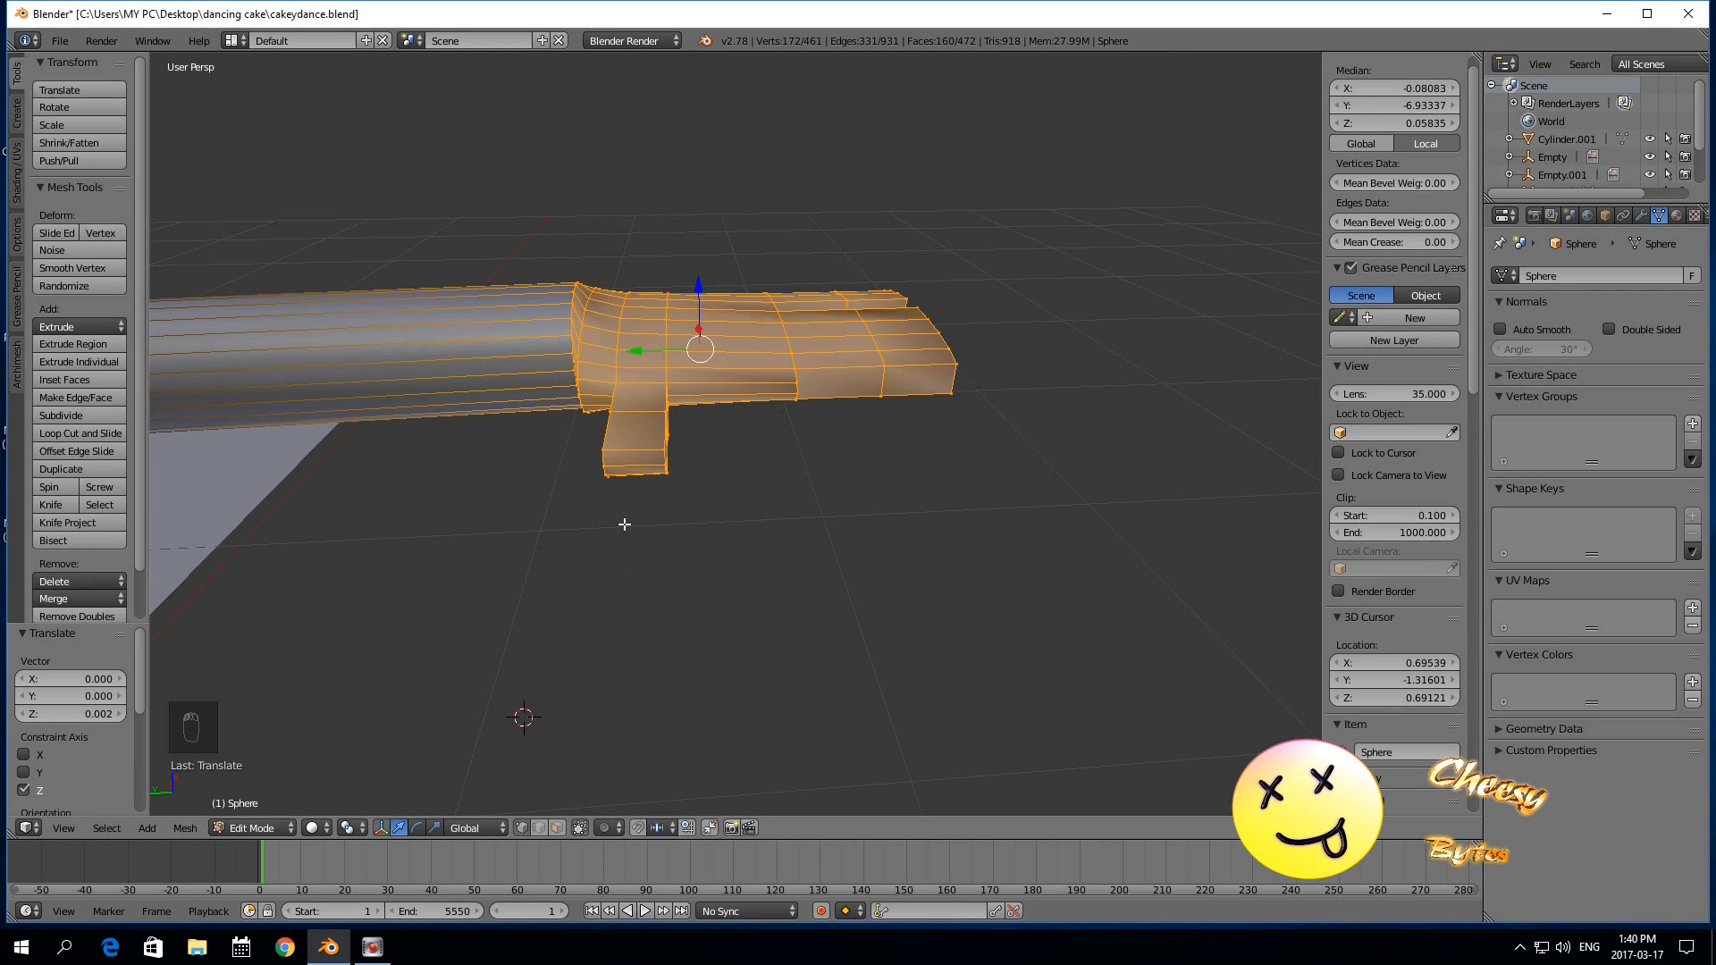
{"action": "left_click_drag", "start_coordinate": [696, 279], "coordinate": [698, 277]}
Shrink the selection by one ring at the wrist and raise the remaining hand vertices slightly along Z.
{"action": "scroll", "coordinate": [625, 357], "scroll_direction": "down", "scroll_amount": 7}
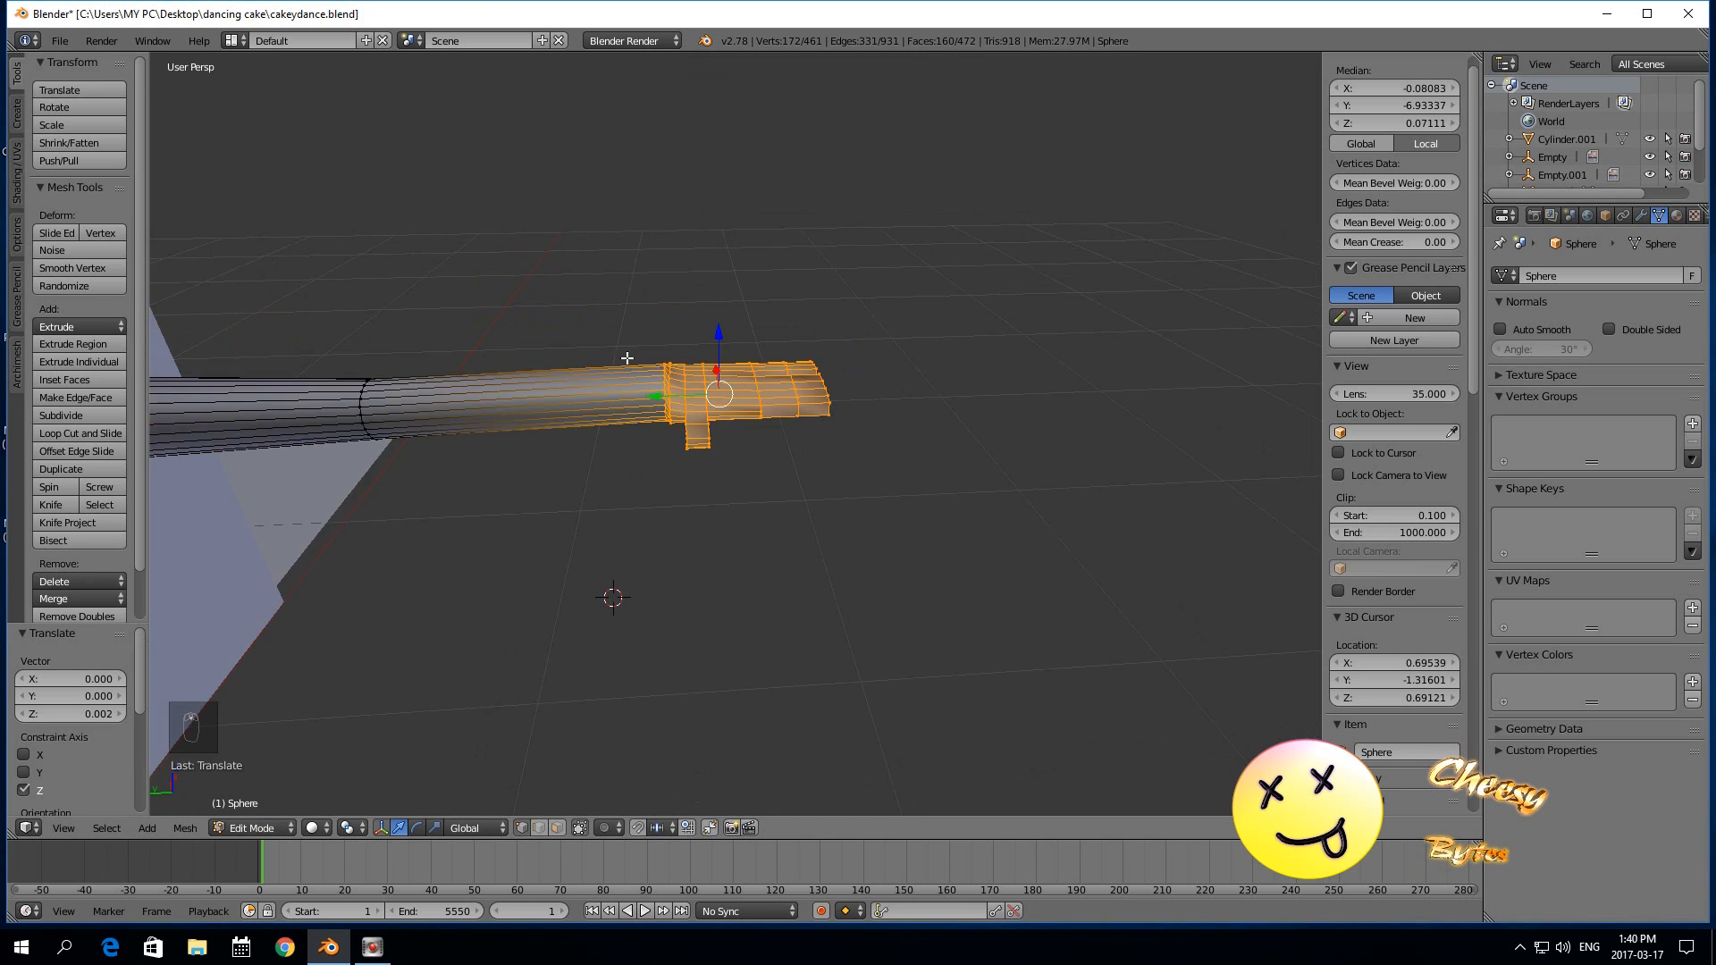
{"action": "middle_click_drag", "start_coordinate": [583, 566], "coordinate": [587, 502]}
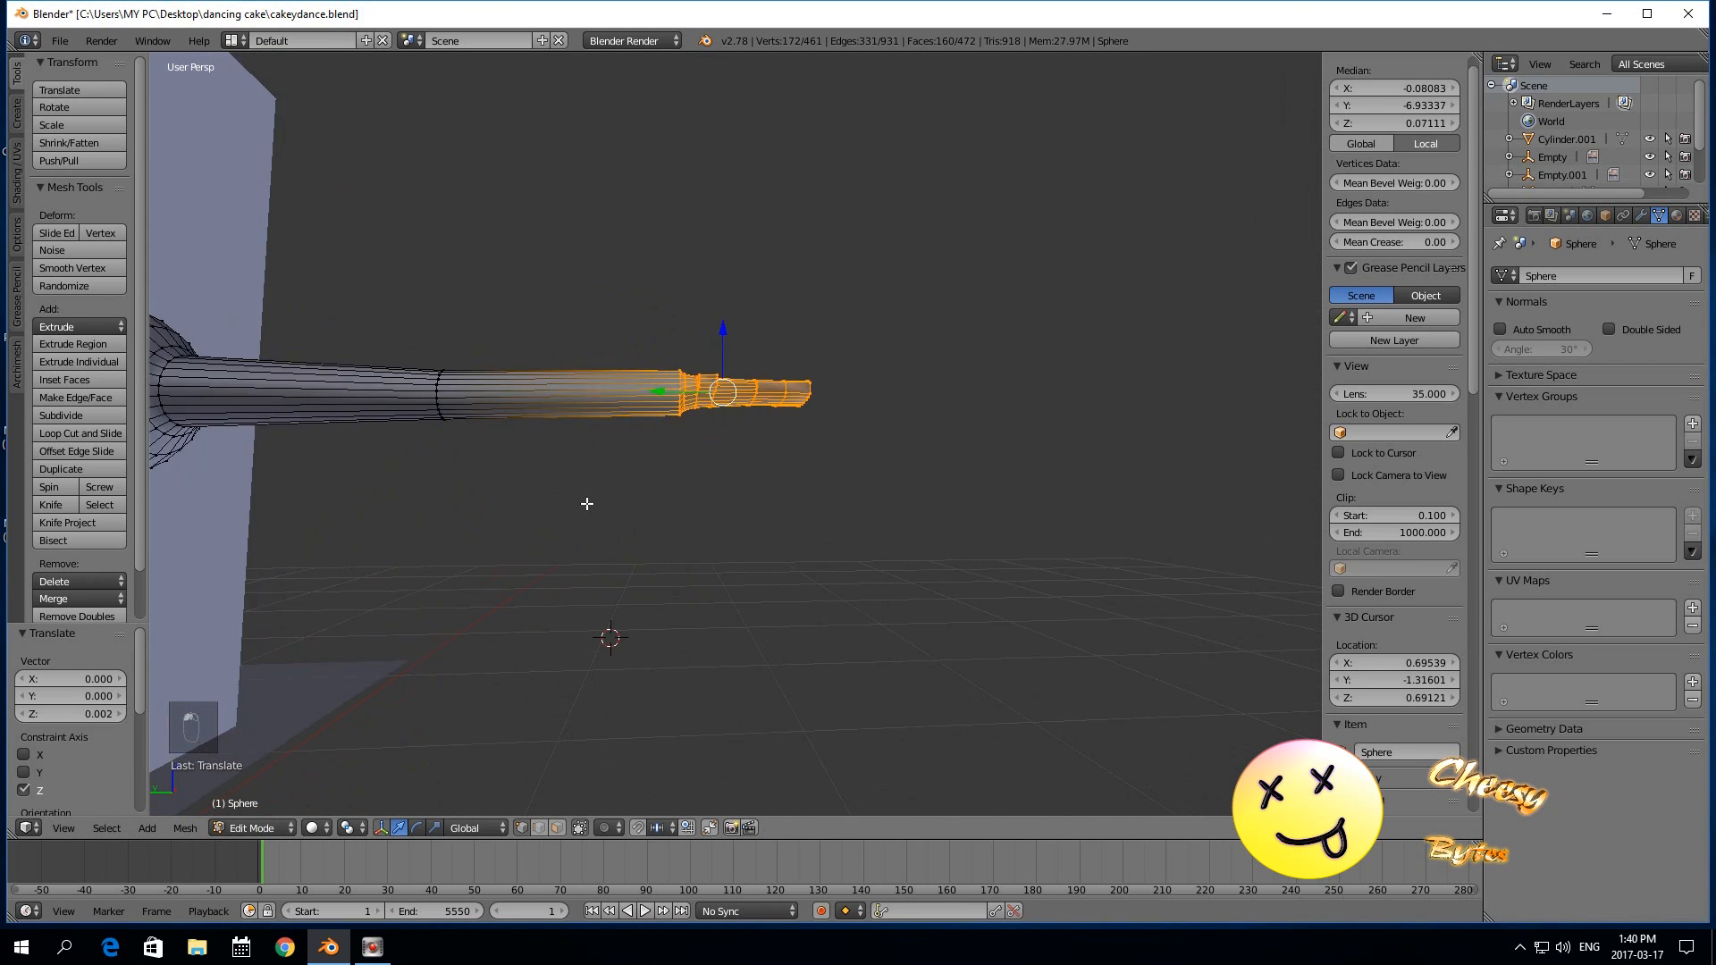
{"action": "scroll", "coordinate": [586, 502], "scroll_direction": "up", "scroll_amount": 2}
{"action": "key", "text": "ctrl+KP_Subtract"}
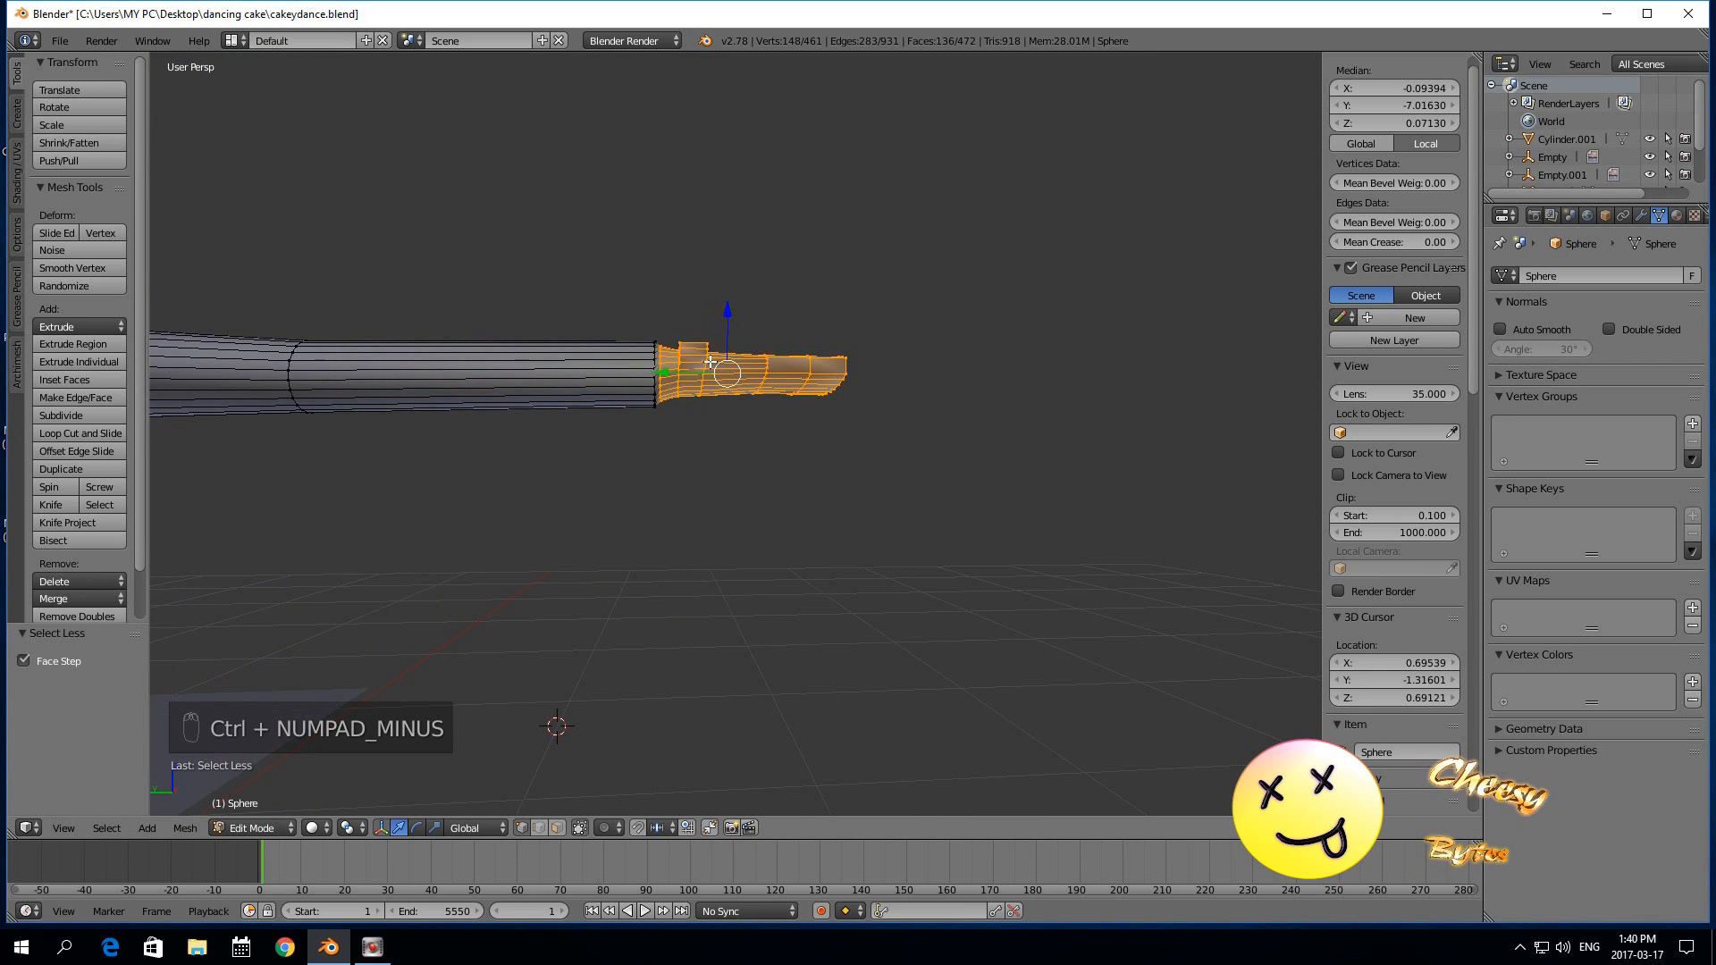
{"action": "left_click_drag", "start_coordinate": [732, 318], "coordinate": [731, 312]}
Return to Object Mode and rotate the arm about the Z axis to a rotation of about 45°.
{"action": "middle_click_drag", "start_coordinate": [730, 312], "coordinate": [486, 327]}
{"action": "scroll", "coordinate": [485, 327], "scroll_direction": "down", "scroll_amount": 4}
{"action": "left_click", "coordinate": [249, 827]}
{"action": "left_click", "coordinate": [257, 809]}
{"action": "middle_click_drag", "start_coordinate": [544, 427], "coordinate": [509, 561]}
{"action": "key", "text": "r"}
{"action": "key", "text": "z"}
{"action": "left_click", "coordinate": [721, 495]}
Move the arm 0.055 along Y toward the cake's side and lower it 0.075 along Z.
{"action": "middle_click_drag", "start_coordinate": [720, 494], "coordinate": [486, 356]}
{"action": "left_click_drag", "start_coordinate": [439, 312], "coordinate": [428, 305]}
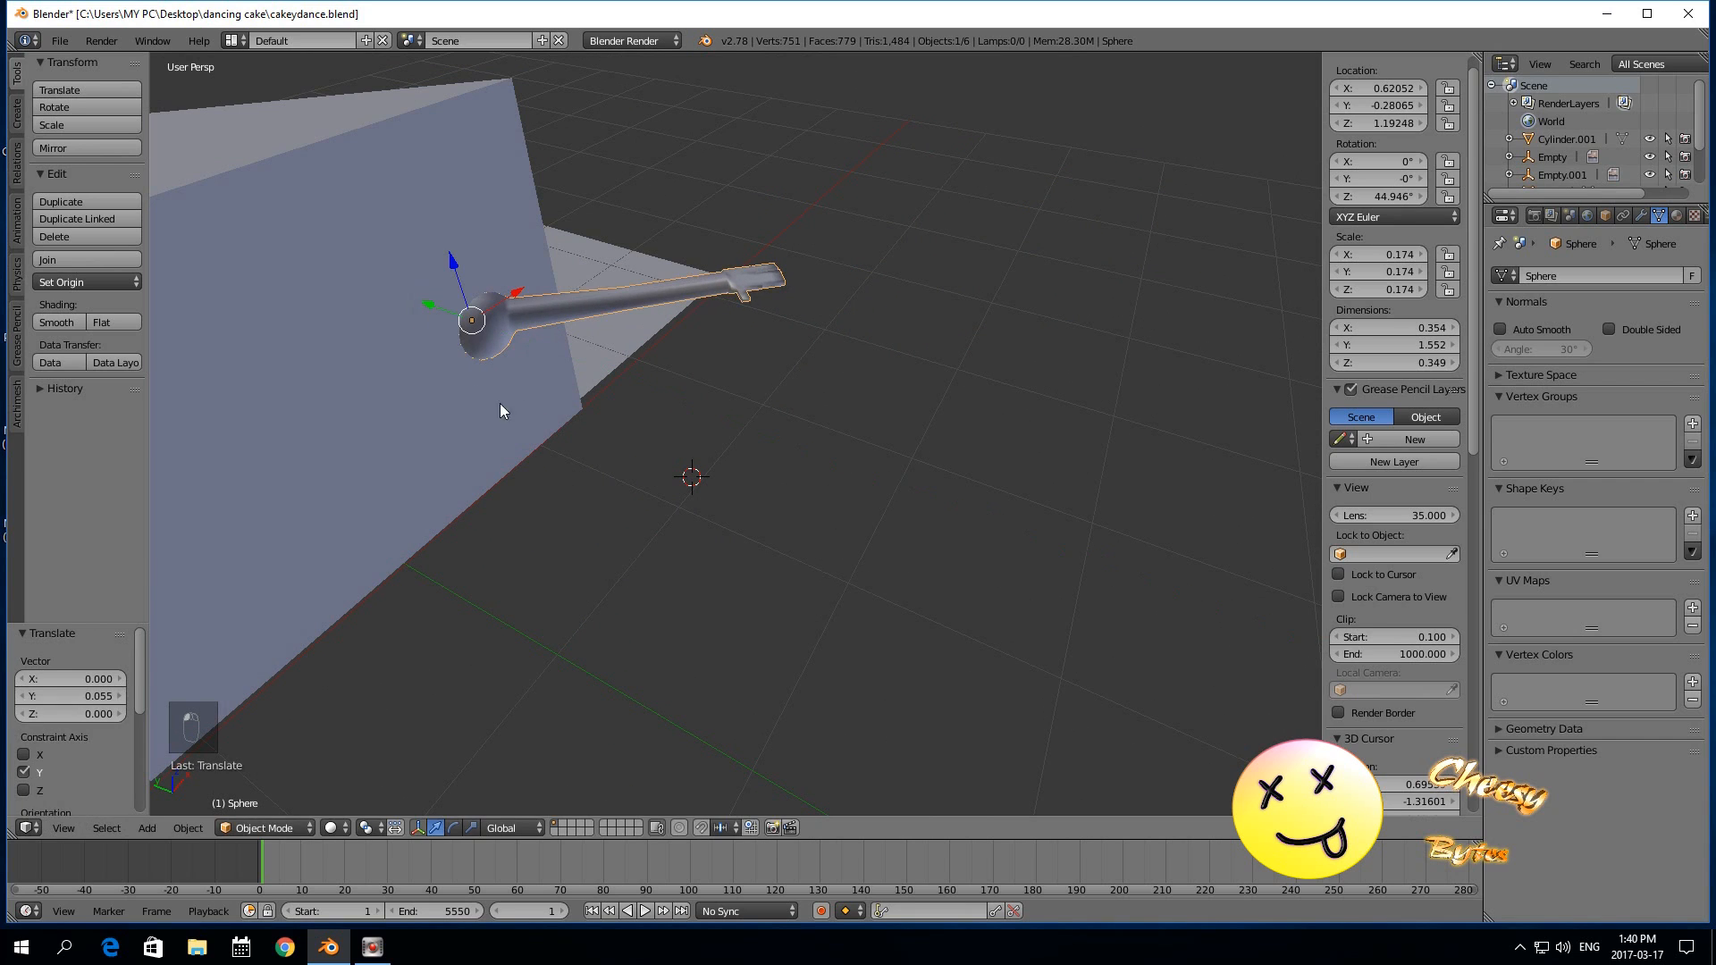
{"action": "left_click", "coordinate": [524, 483]}
{"action": "middle_click_drag", "start_coordinate": [538, 497], "coordinate": [468, 469]}
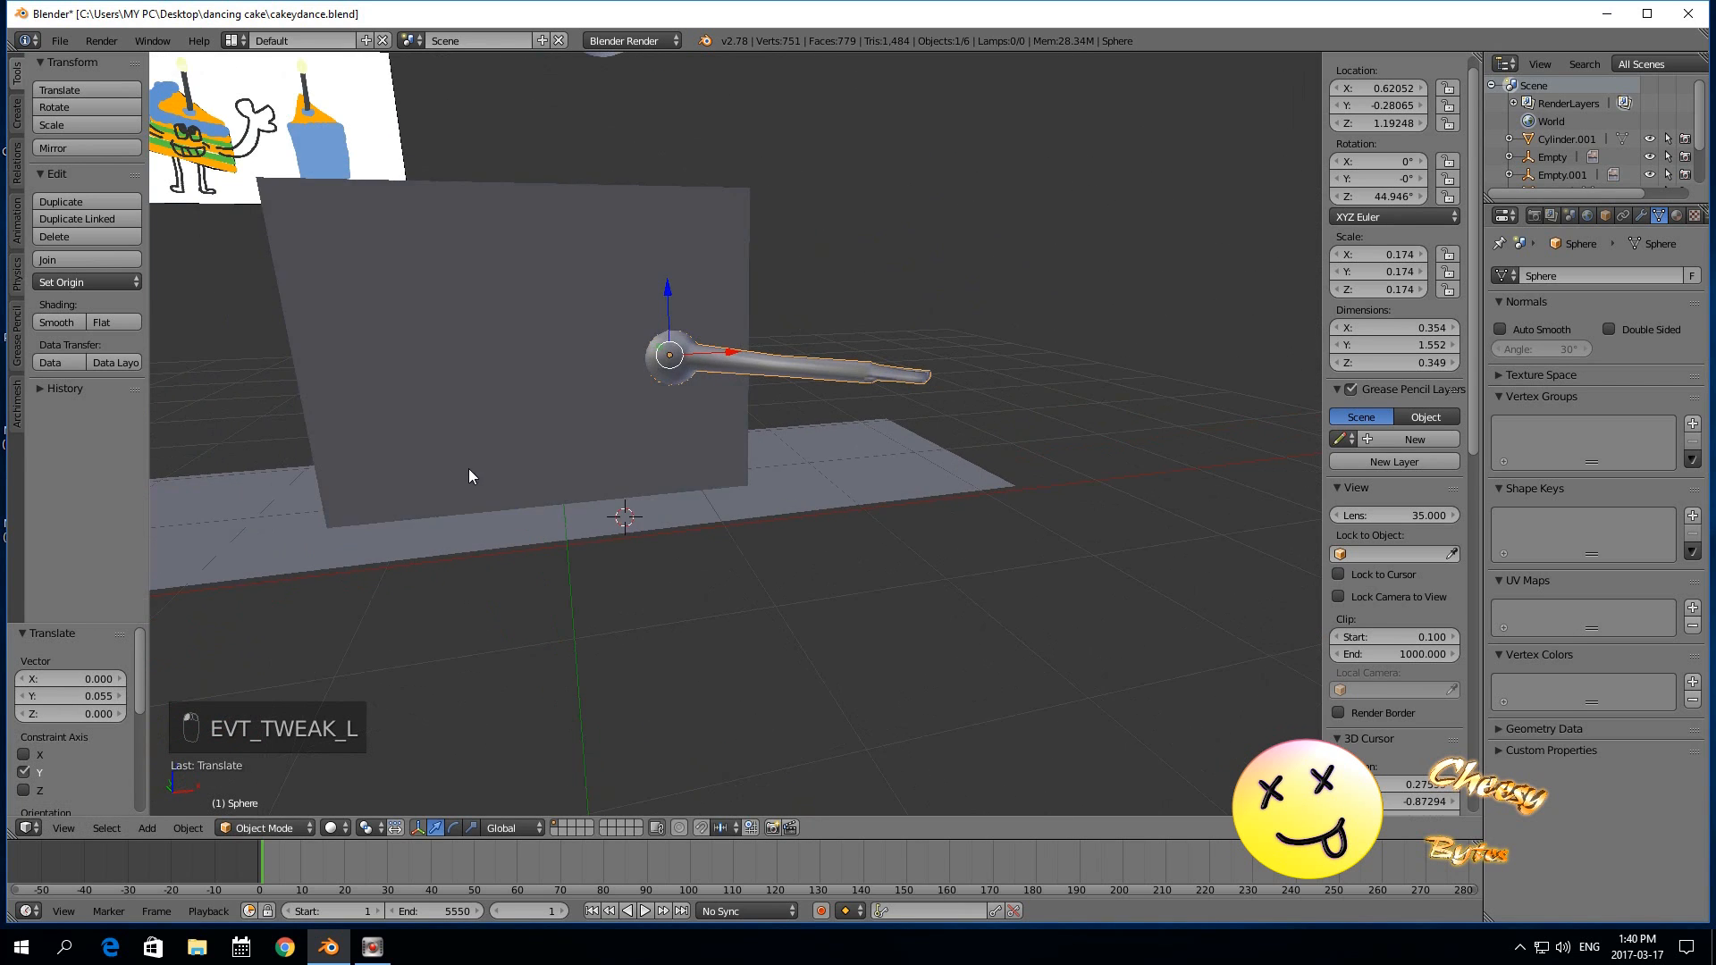
{"action": "mouse_move", "coordinate": [671, 284]}
{"action": "left_mouse_down"}
{"action": "mouse_move", "coordinate": [674, 260]}
{"action": "mouse_move", "coordinate": [679, 304]}
{"action": "left_mouse_up"}
{"action": "middle_click_drag", "start_coordinate": [679, 304], "coordinate": [678, 442]}
{"action": "middle_click_drag", "start_coordinate": [699, 505], "coordinate": [689, 597]}
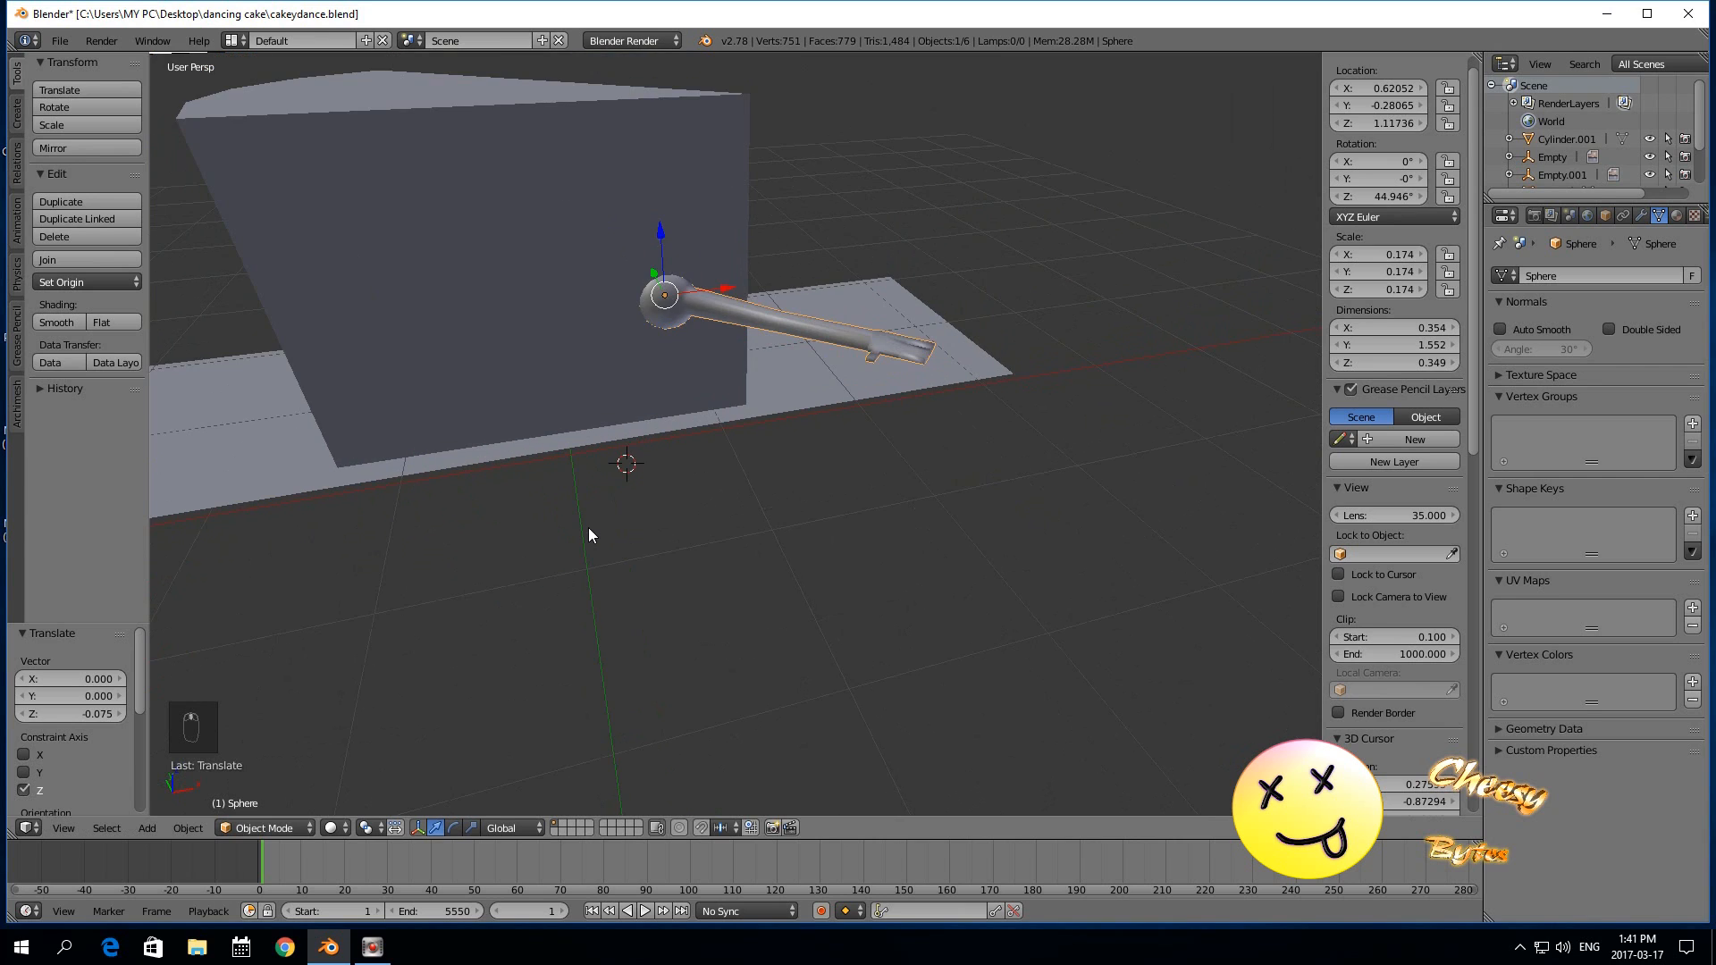
Rotate the arm about 10.67° more around the global Z axis.
{"action": "scroll", "coordinate": [588, 527], "scroll_direction": "down", "scroll_amount": 3}
{"action": "scroll", "coordinate": [585, 515], "scroll_direction": "up", "scroll_amount": 1}
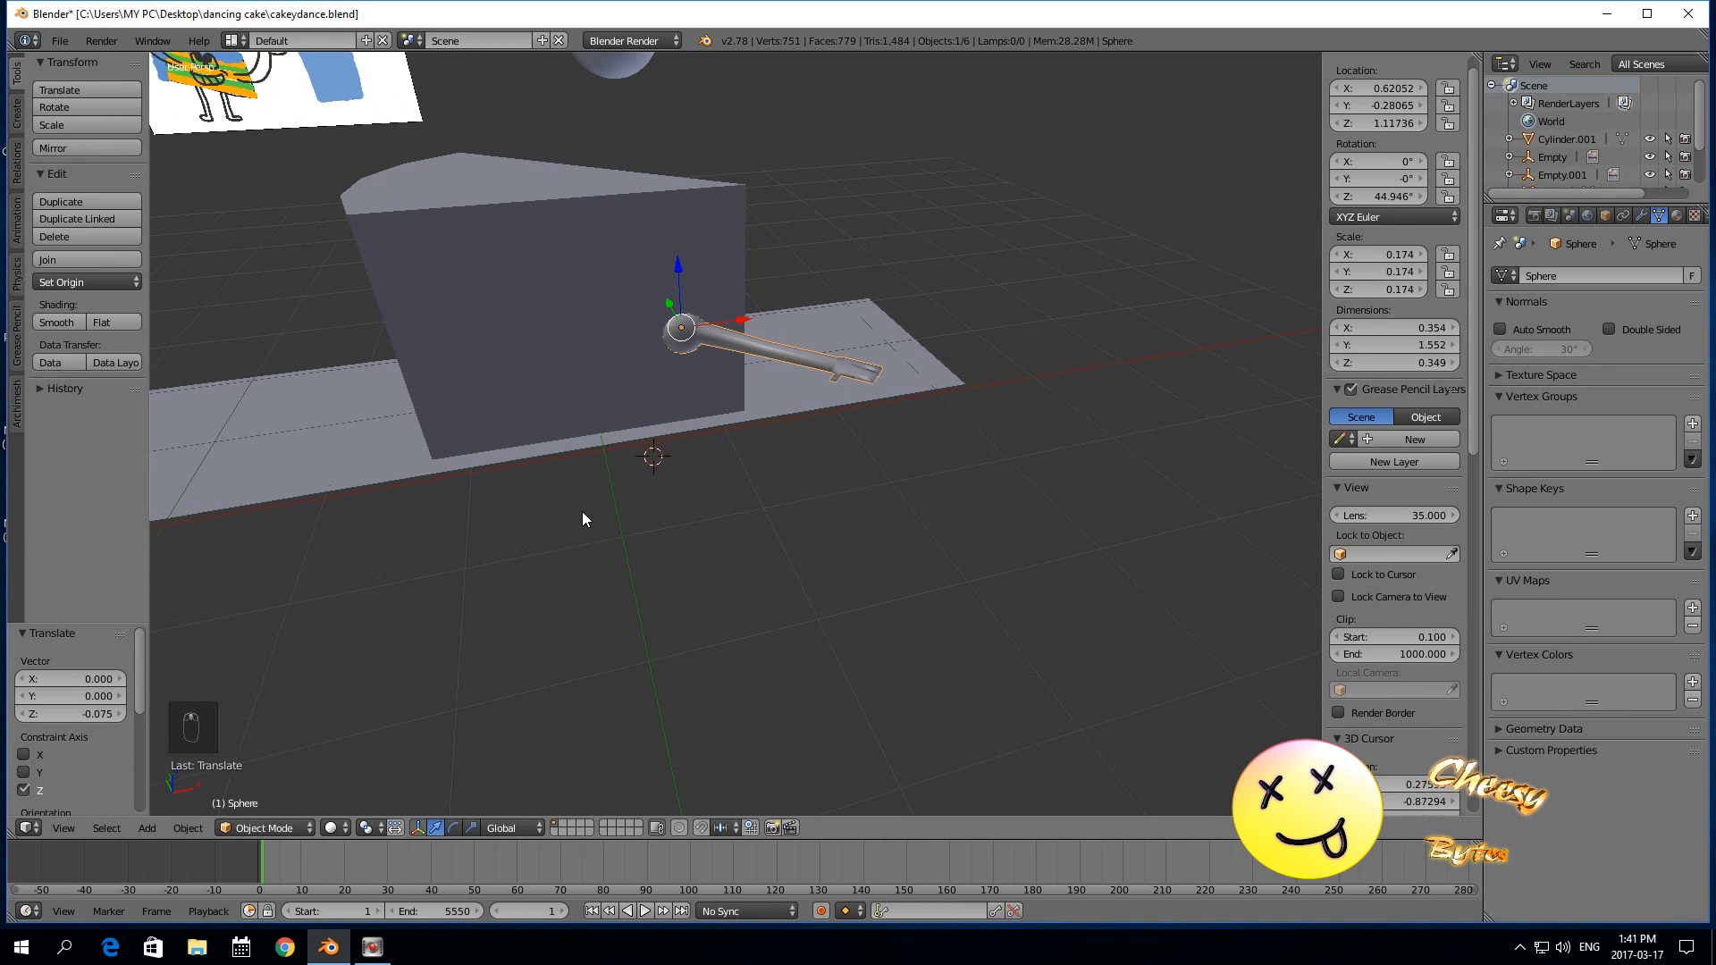
{"action": "scroll", "coordinate": [583, 513], "scroll_direction": "up", "scroll_amount": 1}
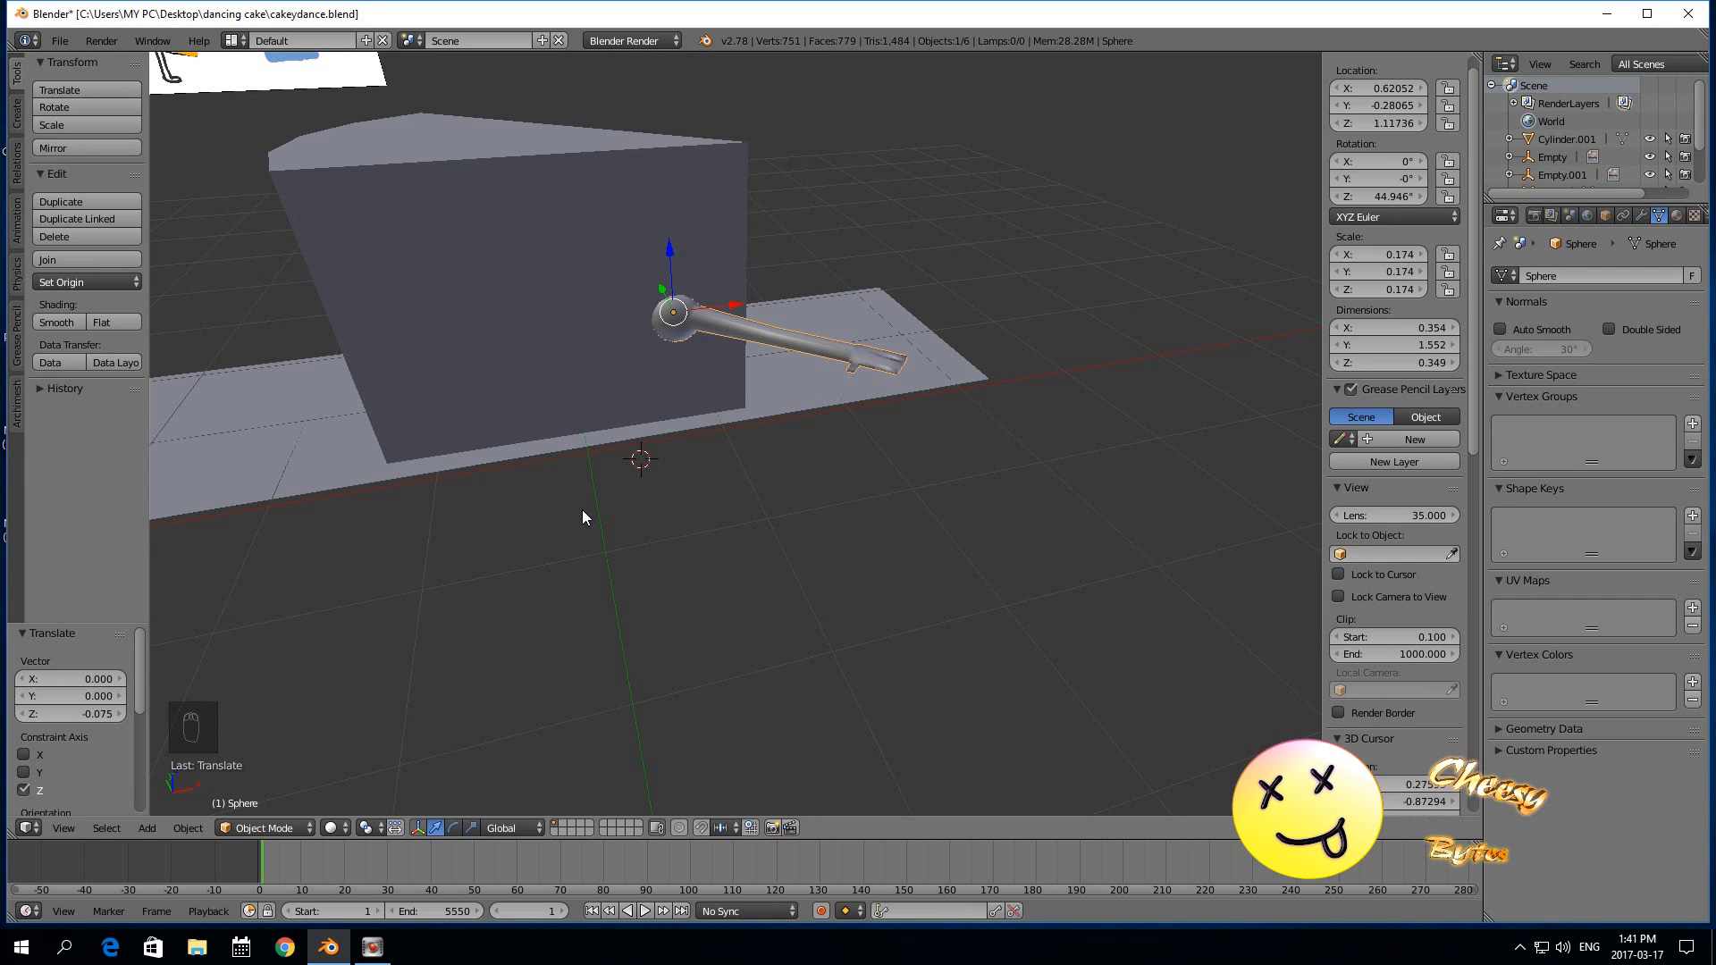
{"action": "scroll", "coordinate": [579, 511], "scroll_direction": "down", "scroll_amount": 2}
{"action": "scroll", "coordinate": [546, 545], "scroll_direction": "up", "scroll_amount": 1}
{"action": "key", "text": "r"}
{"action": "key", "text": "z"}
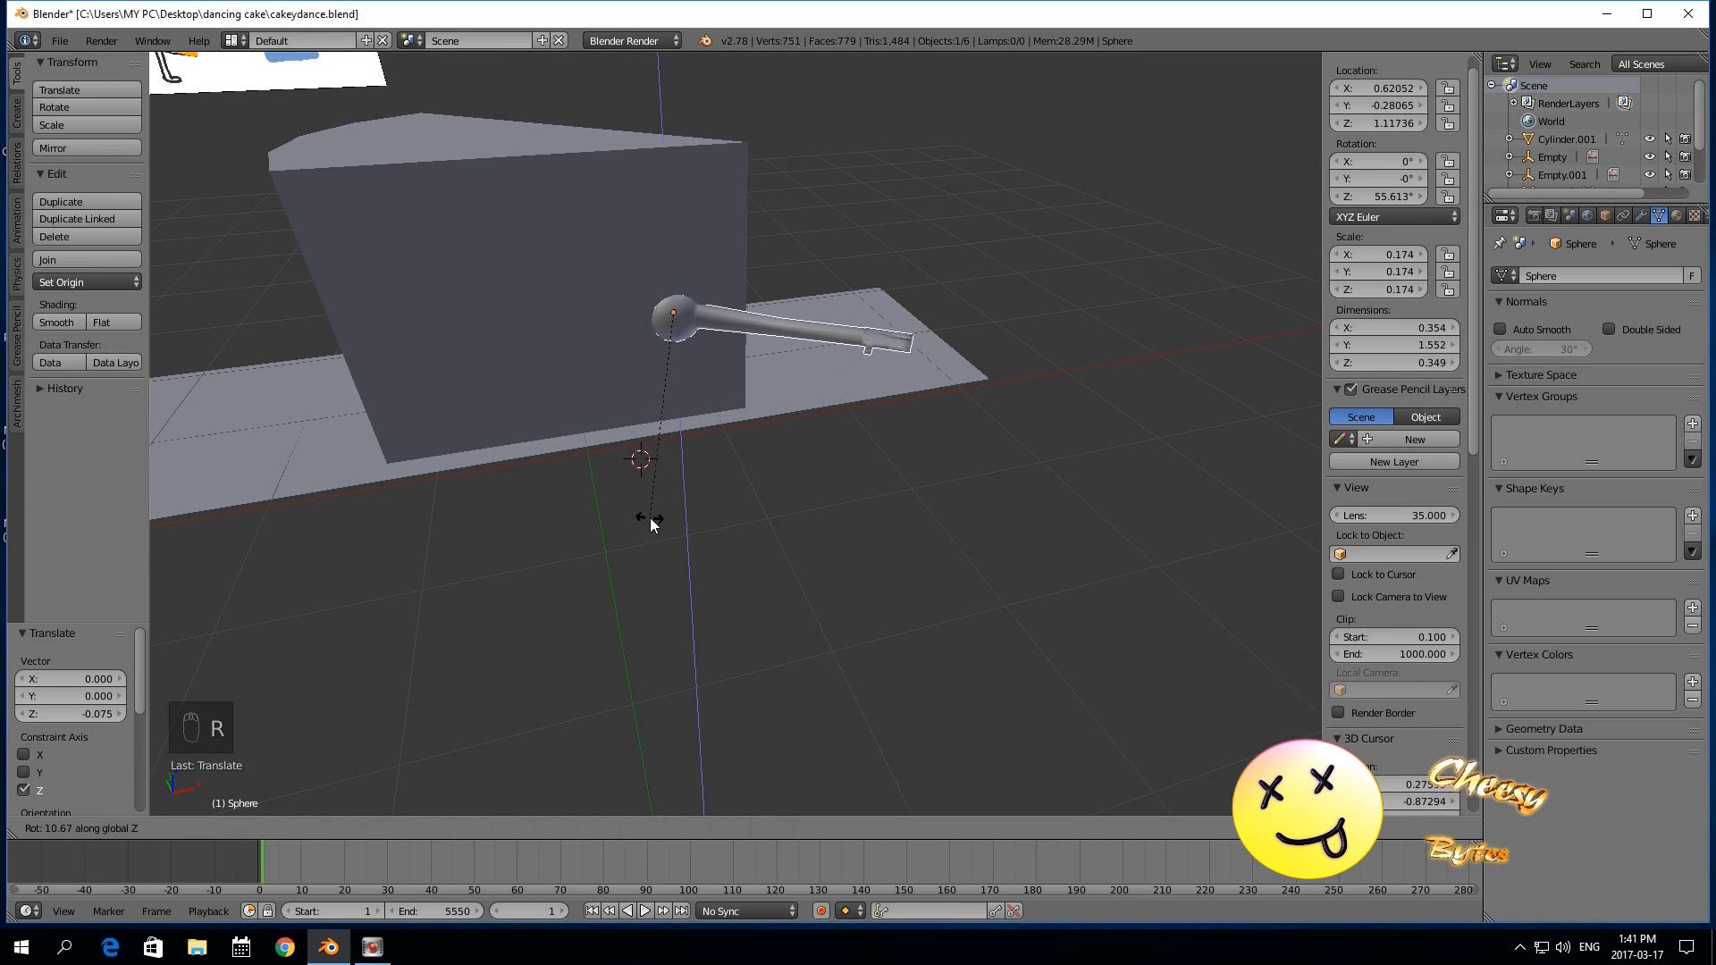
{"action": "left_click", "coordinate": [651, 517]}
Shift the arm slightly along negative Y and raise it about 0.068 along Z against the cake's side.
{"action": "middle_click_drag", "start_coordinate": [651, 517], "coordinate": [1001, 613]}
{"action": "left_click_drag", "start_coordinate": [691, 429], "coordinate": [747, 378]}
{"action": "scroll", "coordinate": [822, 512], "scroll_direction": "down", "scroll_amount": 3}
{"action": "scroll", "coordinate": [803, 597], "scroll_direction": "up", "scroll_amount": 5}
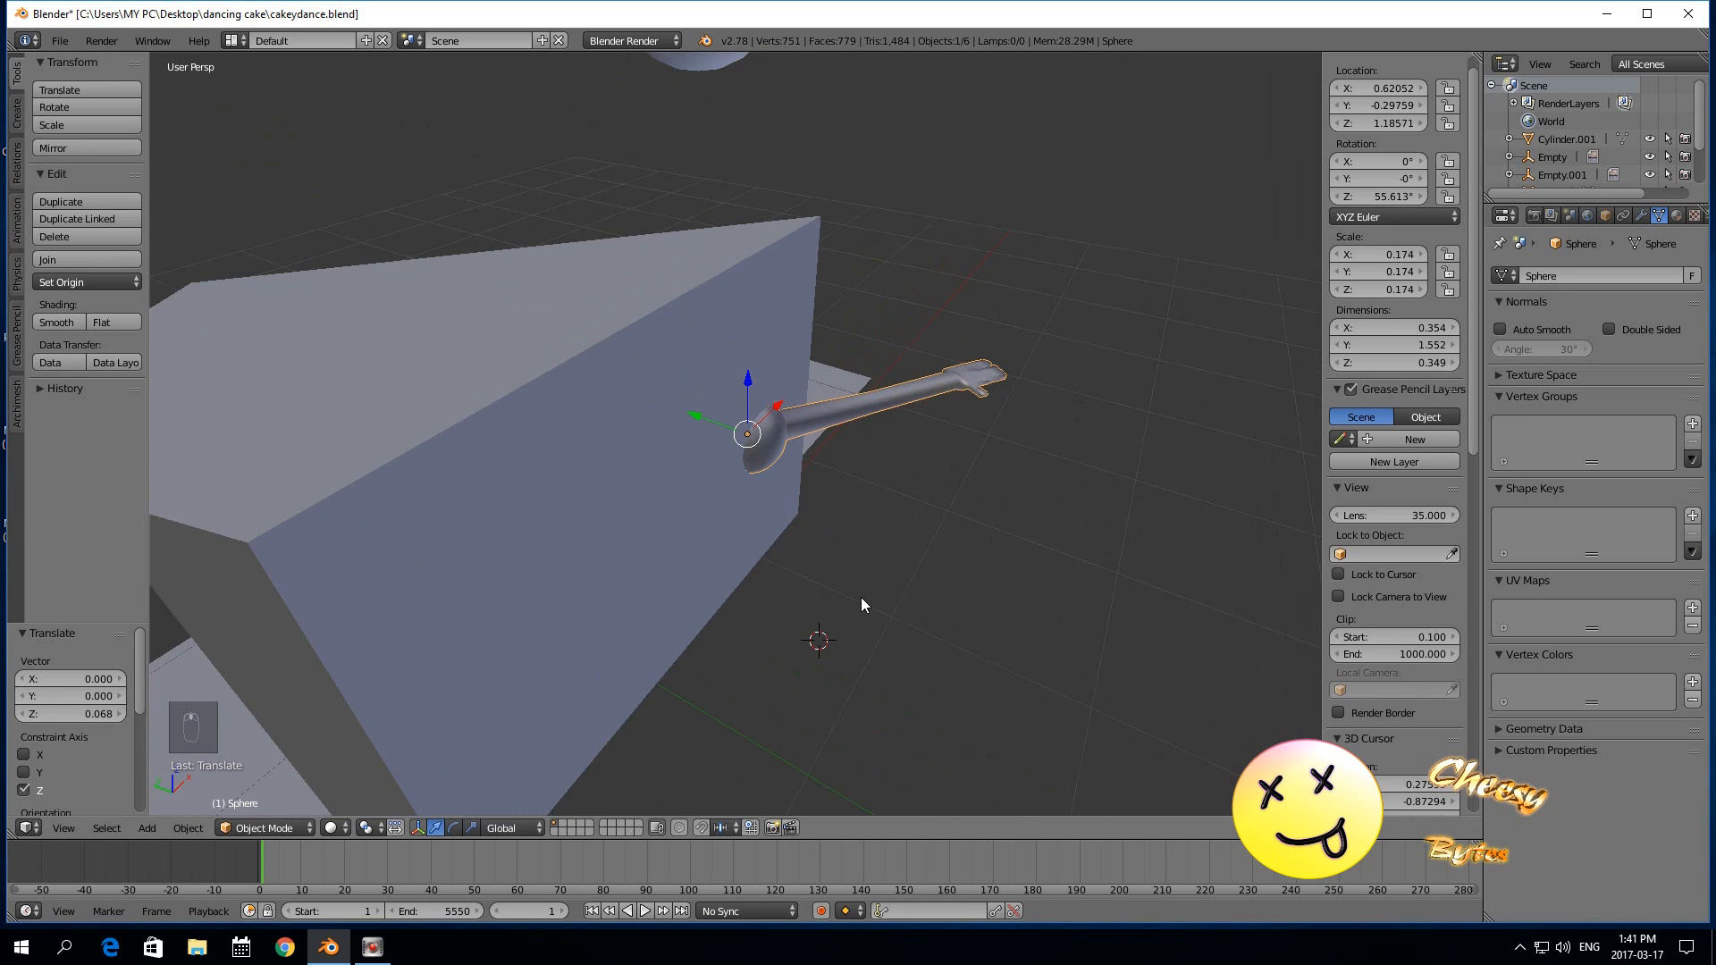
Examine the arm's placement against the cake's side from several angles and distances.
{"action": "middle_click_drag", "start_coordinate": [904, 609], "coordinate": [774, 533]}
{"action": "scroll", "coordinate": [771, 551], "scroll_direction": "down", "scroll_amount": 2}
{"action": "middle_click_drag", "start_coordinate": [769, 630], "coordinate": [790, 701]}
{"action": "scroll", "coordinate": [785, 685], "scroll_direction": "up", "scroll_amount": 5}
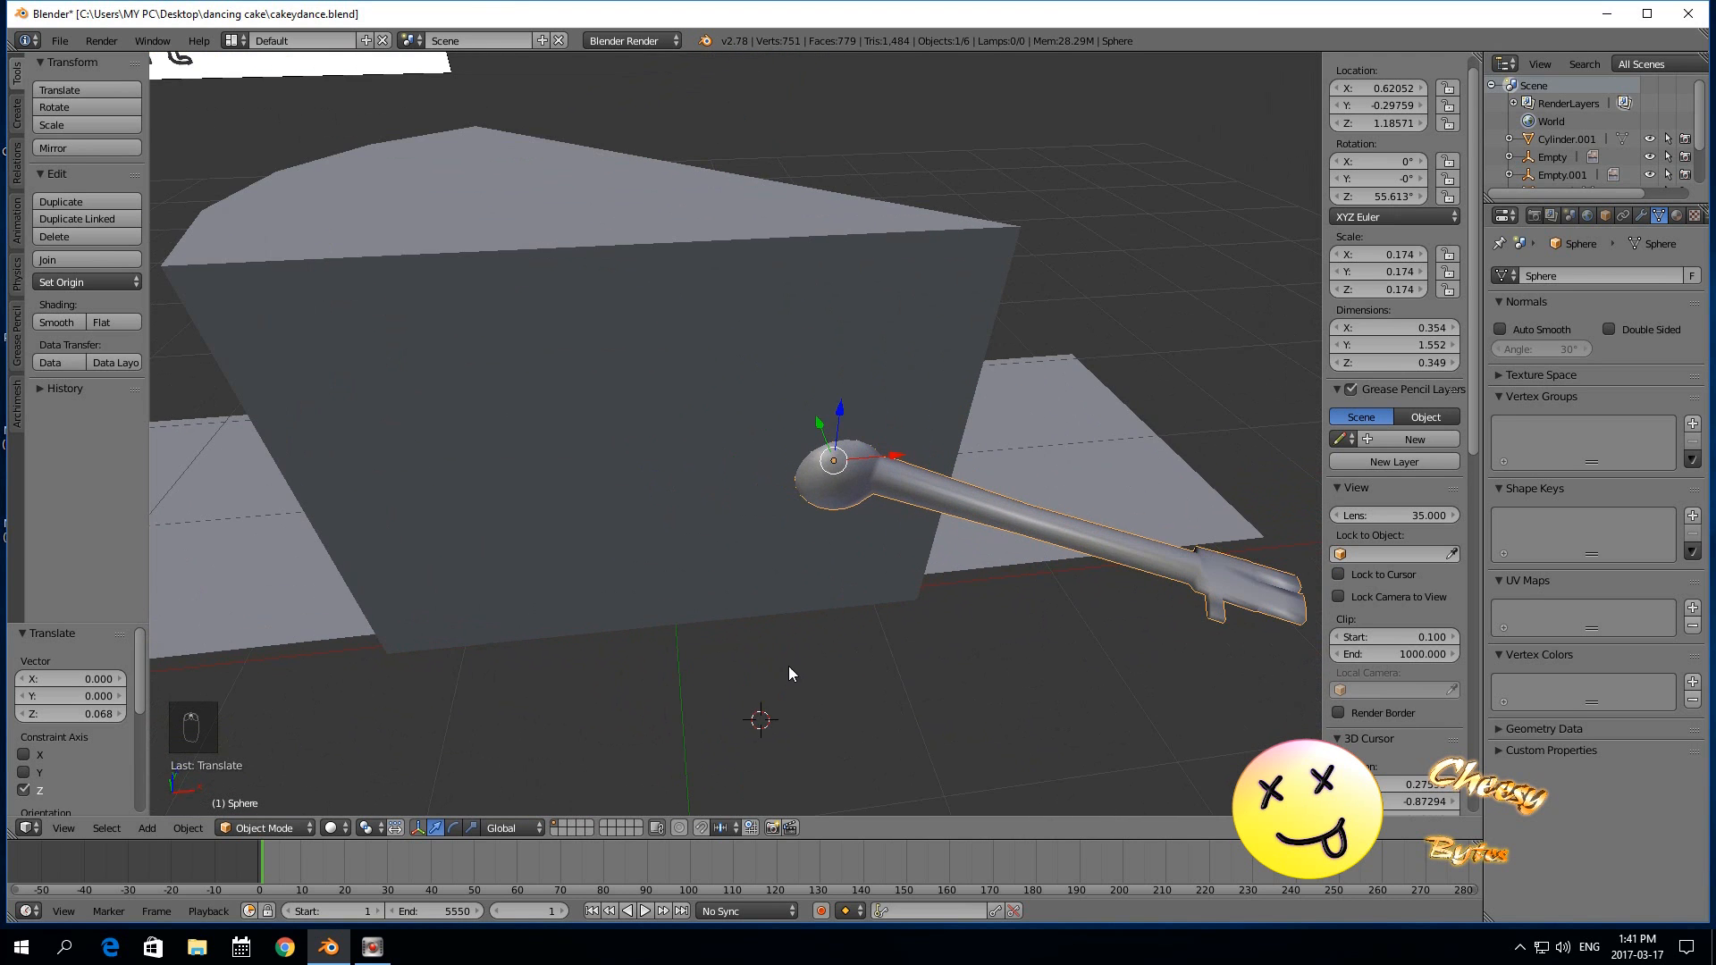
{"action": "scroll", "coordinate": [790, 671], "scroll_direction": "down", "scroll_amount": 3}
{"action": "scroll", "coordinate": [794, 670], "scroll_direction": "down", "scroll_amount": 2}
{"action": "middle_click_drag", "start_coordinate": [795, 666], "coordinate": [793, 716]}
{"action": "scroll", "coordinate": [828, 624], "scroll_direction": "up", "scroll_amount": 1}
{"action": "scroll", "coordinate": [828, 624], "scroll_direction": "down", "scroll_amount": 1}
{"action": "scroll", "coordinate": [812, 693], "scroll_direction": "up", "scroll_amount": 5}
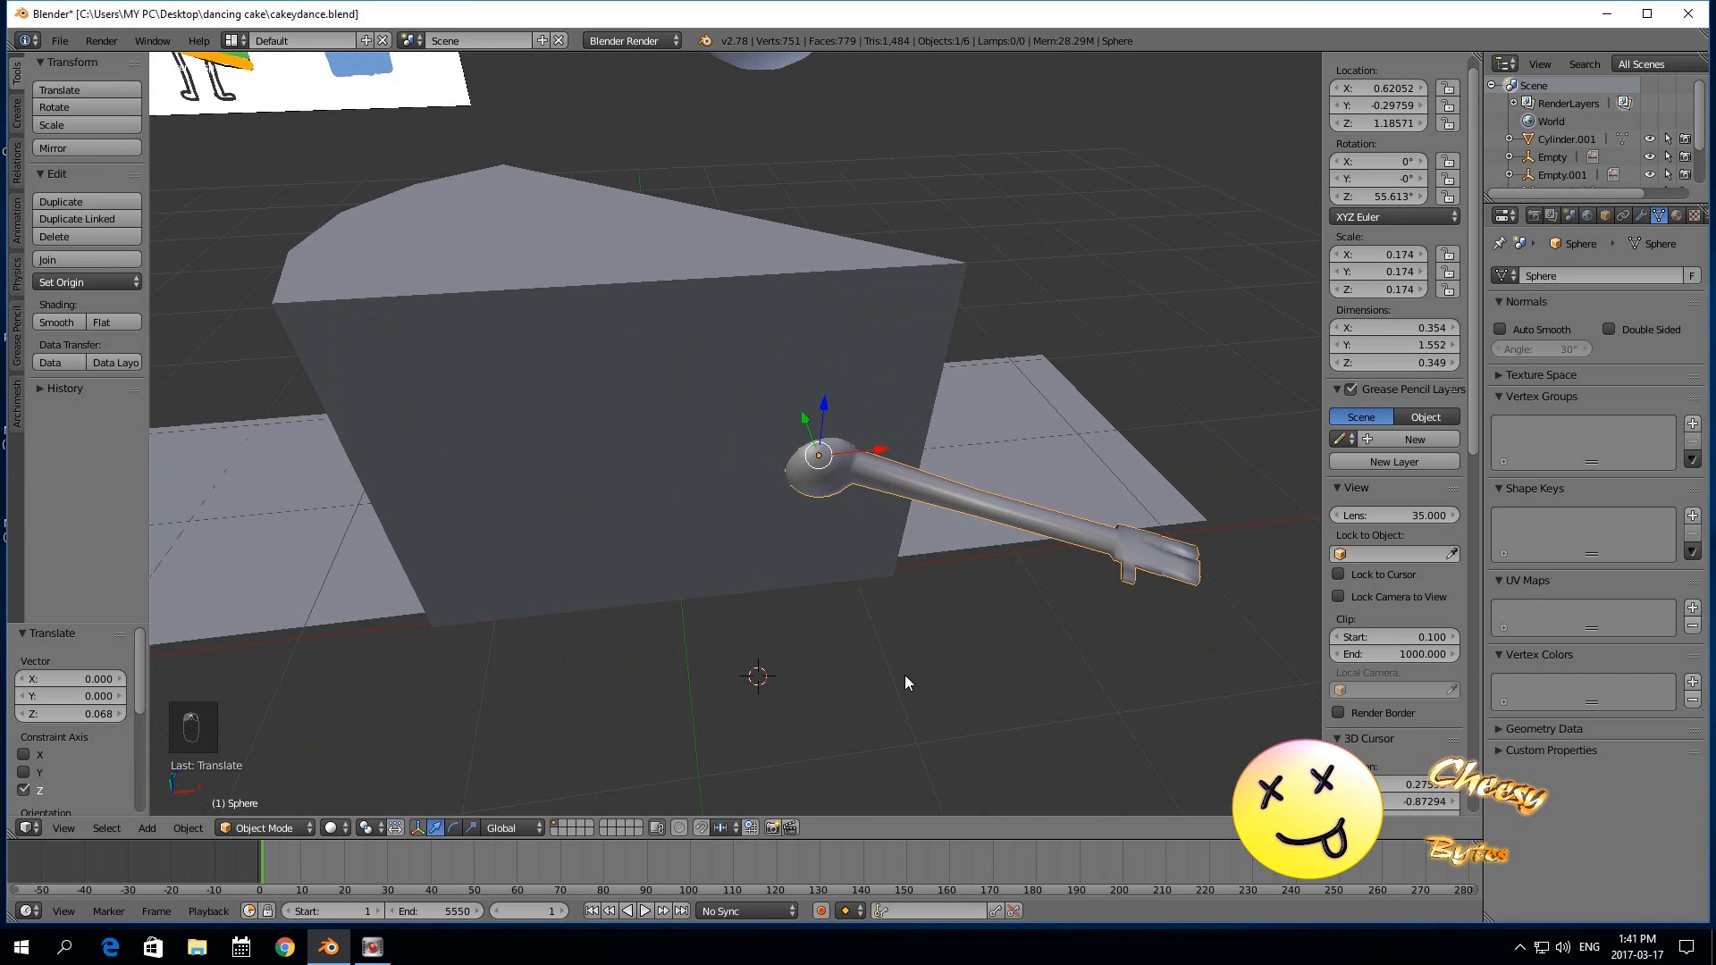
In Edit Mode, box-select the whole hand including its hidden vertices and scale it up by 1.342.
{"action": "middle_click_drag", "start_coordinate": [929, 675], "coordinate": [728, 636]}
{"action": "left_click", "coordinate": [287, 830]}
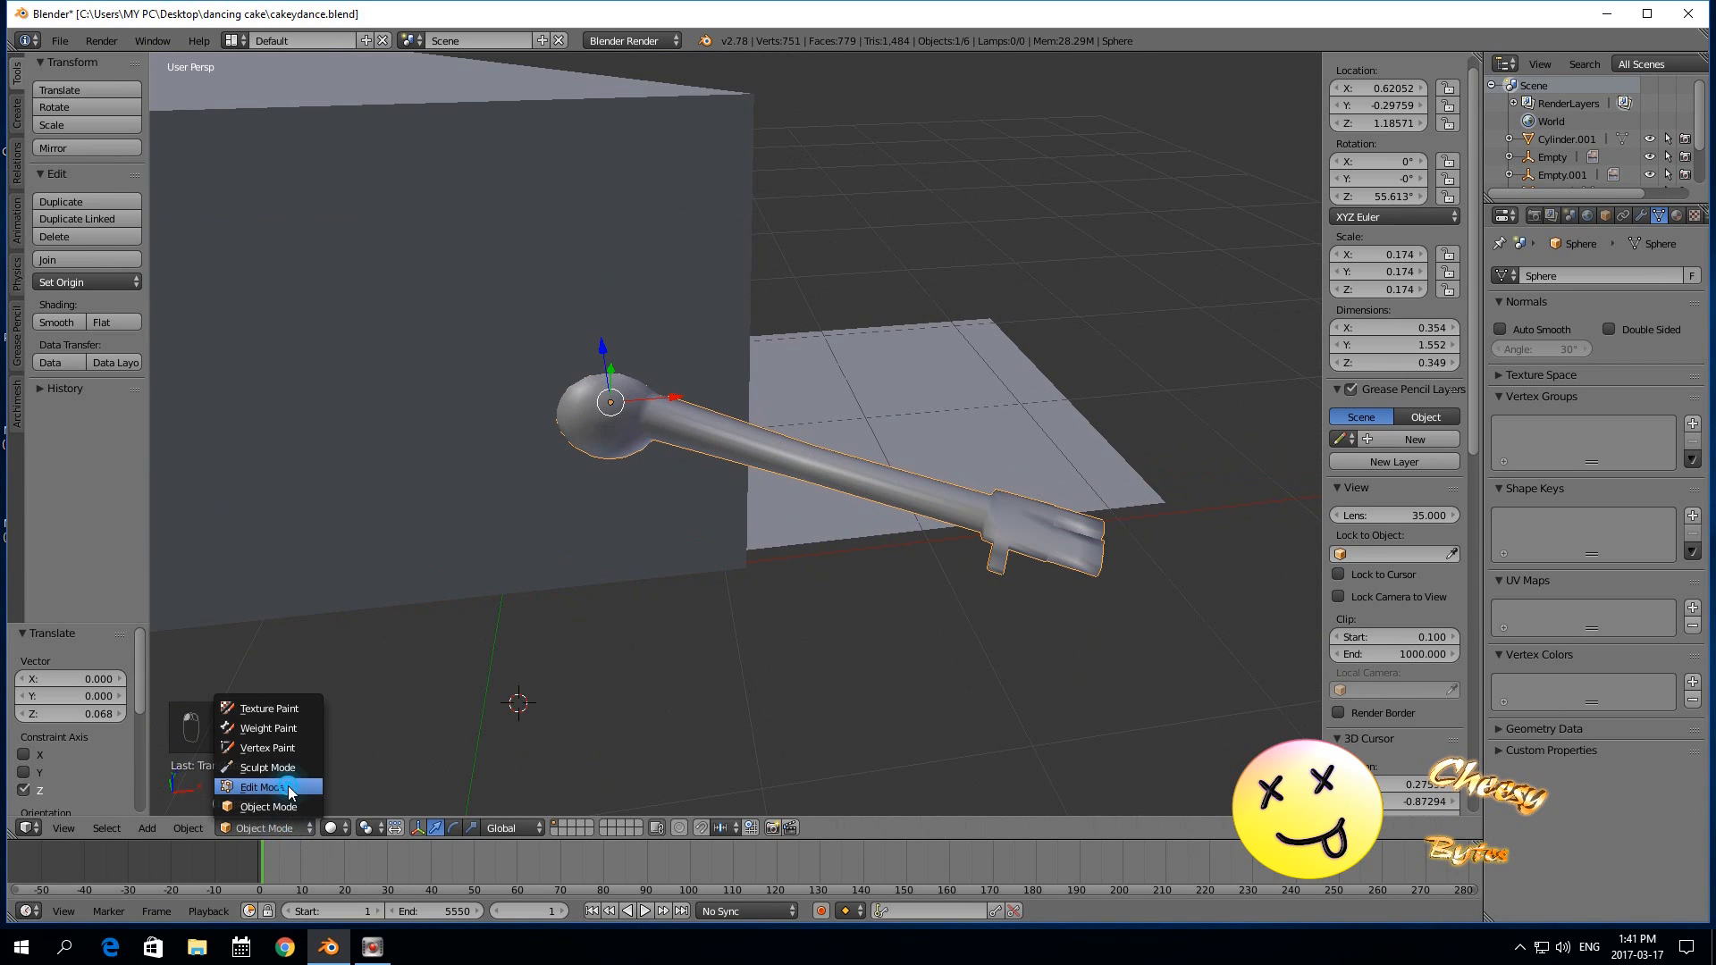
{"action": "left_click", "coordinate": [290, 788]}
{"action": "scroll", "coordinate": [626, 684], "scroll_direction": "up", "scroll_amount": 1}
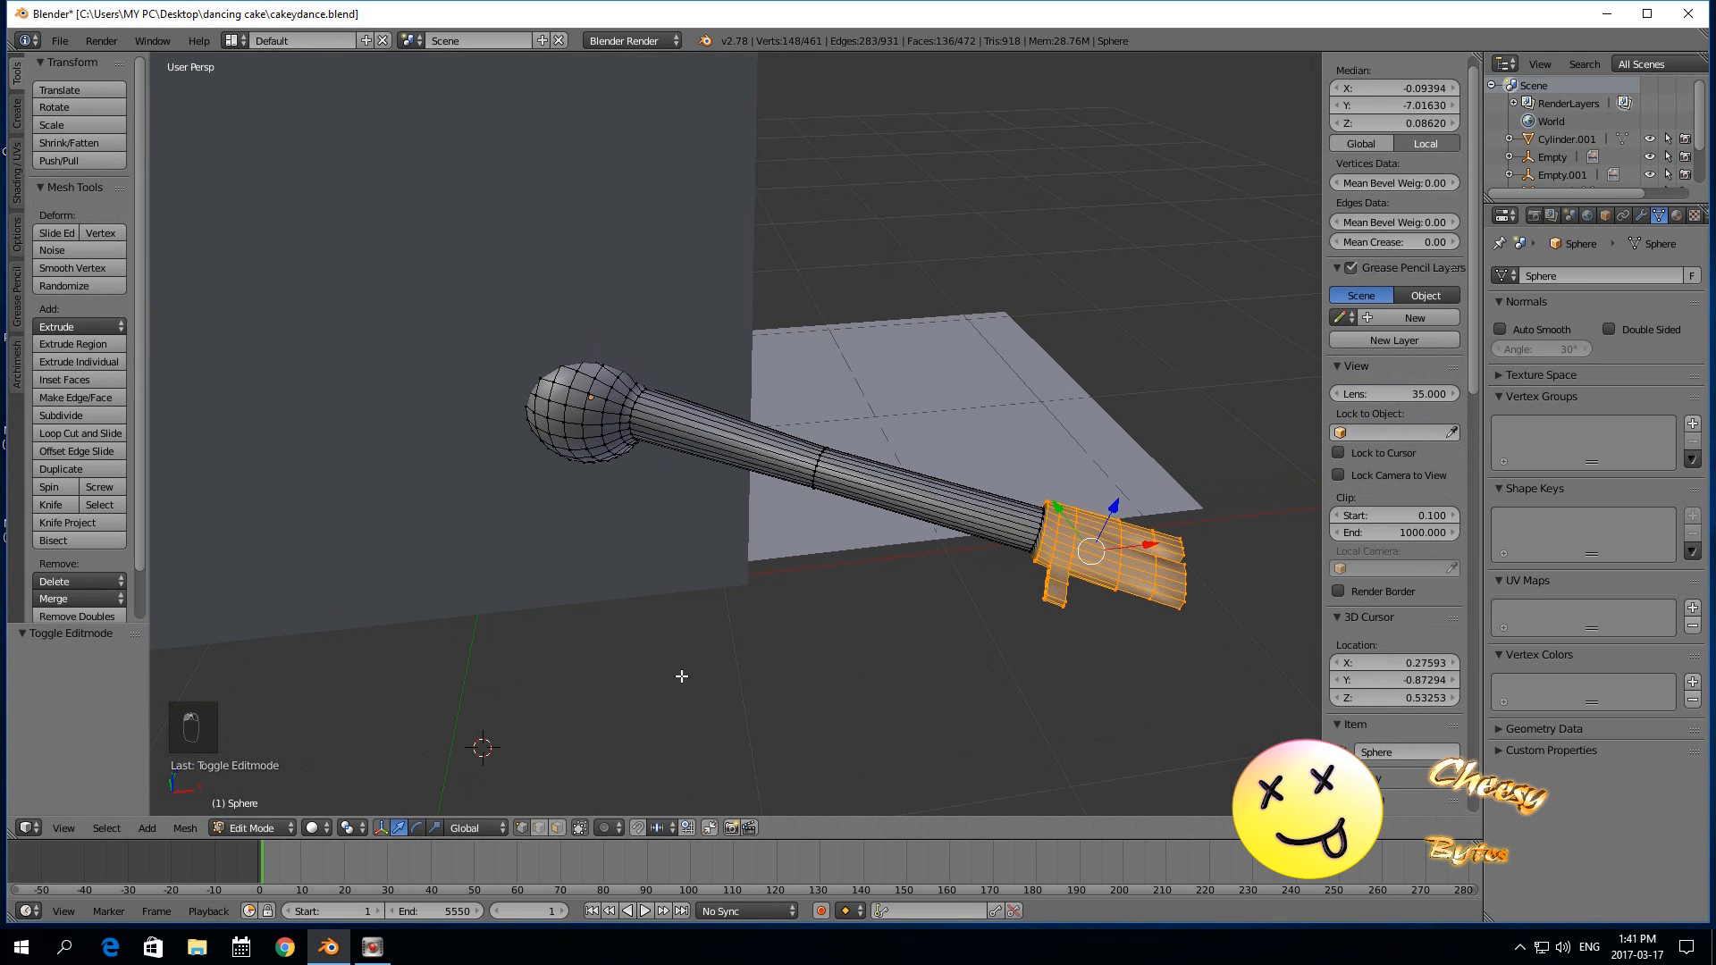
{"action": "left_click", "coordinate": [581, 827]}
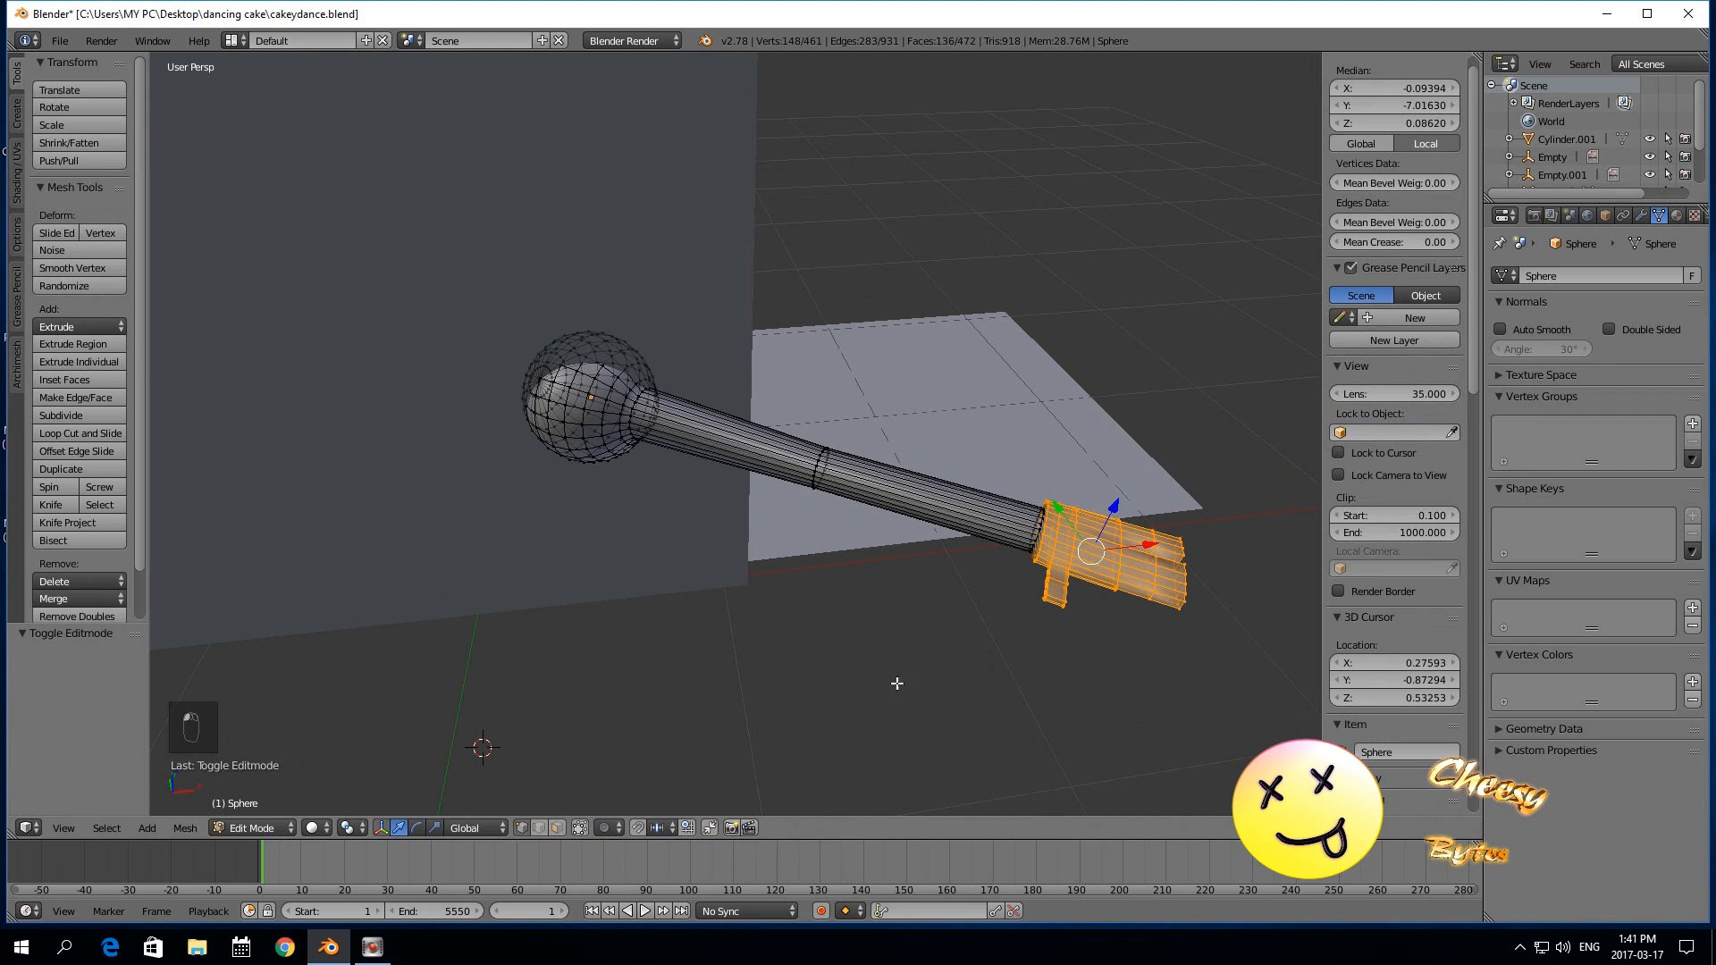
{"action": "key", "text": "b"}
{"action": "left_click_drag", "start_coordinate": [969, 471], "coordinate": [1210, 650]}
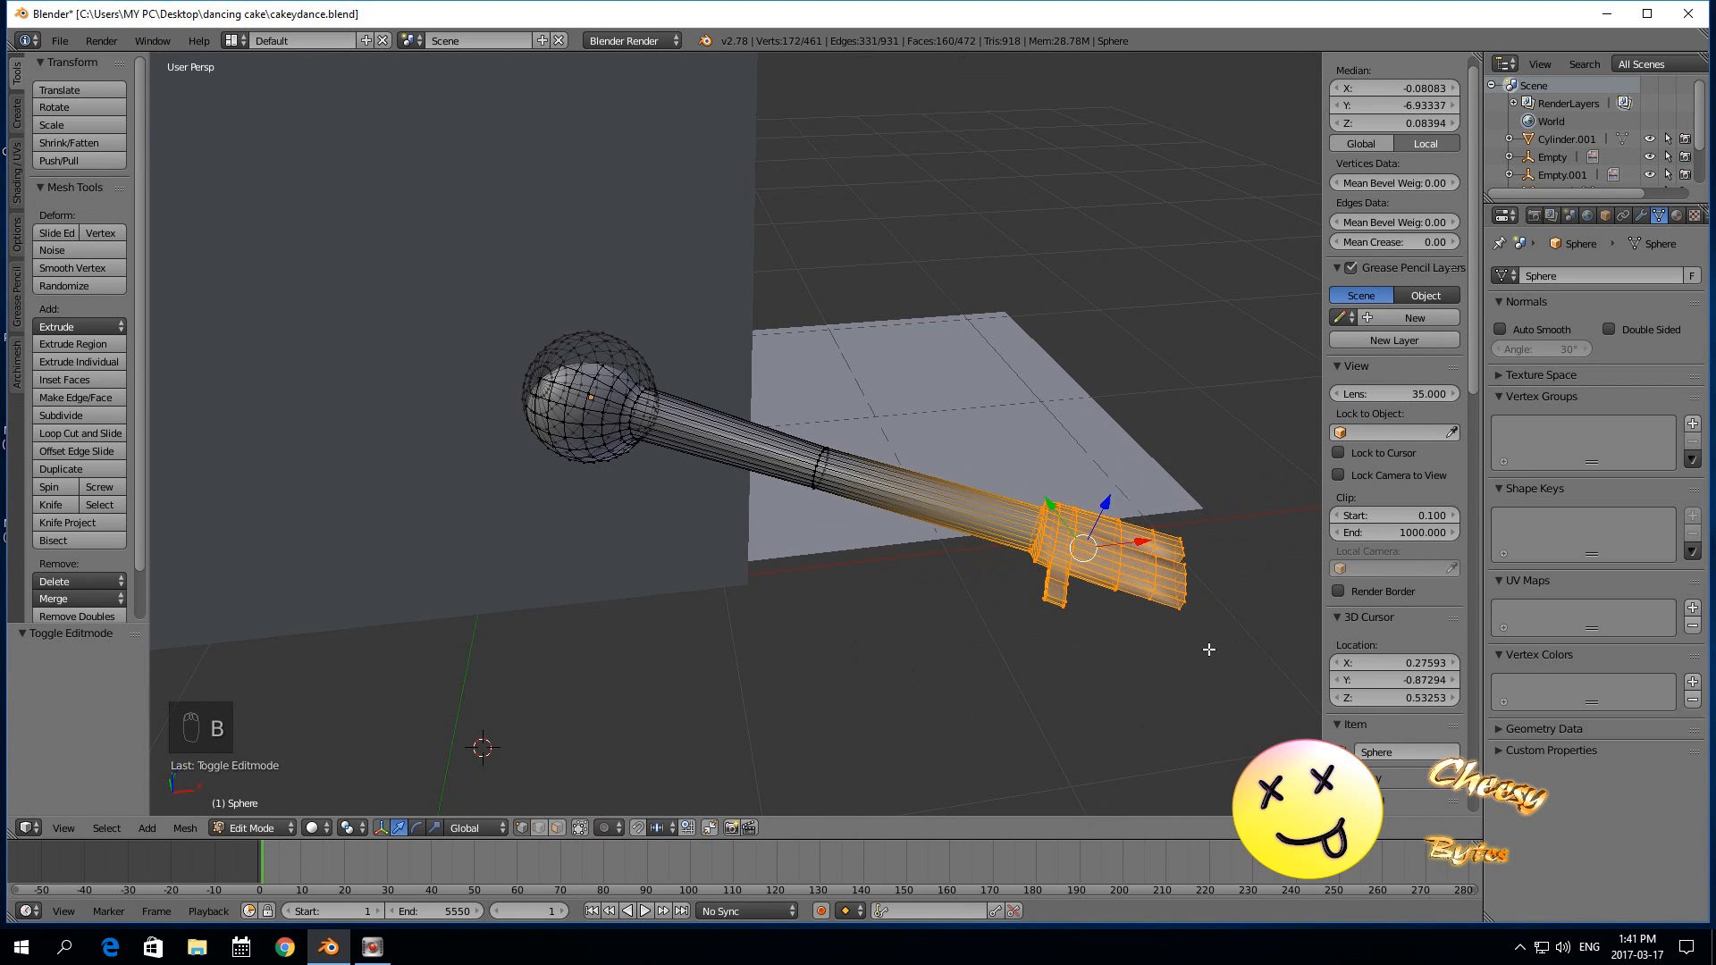
{"action": "key", "text": "s"}
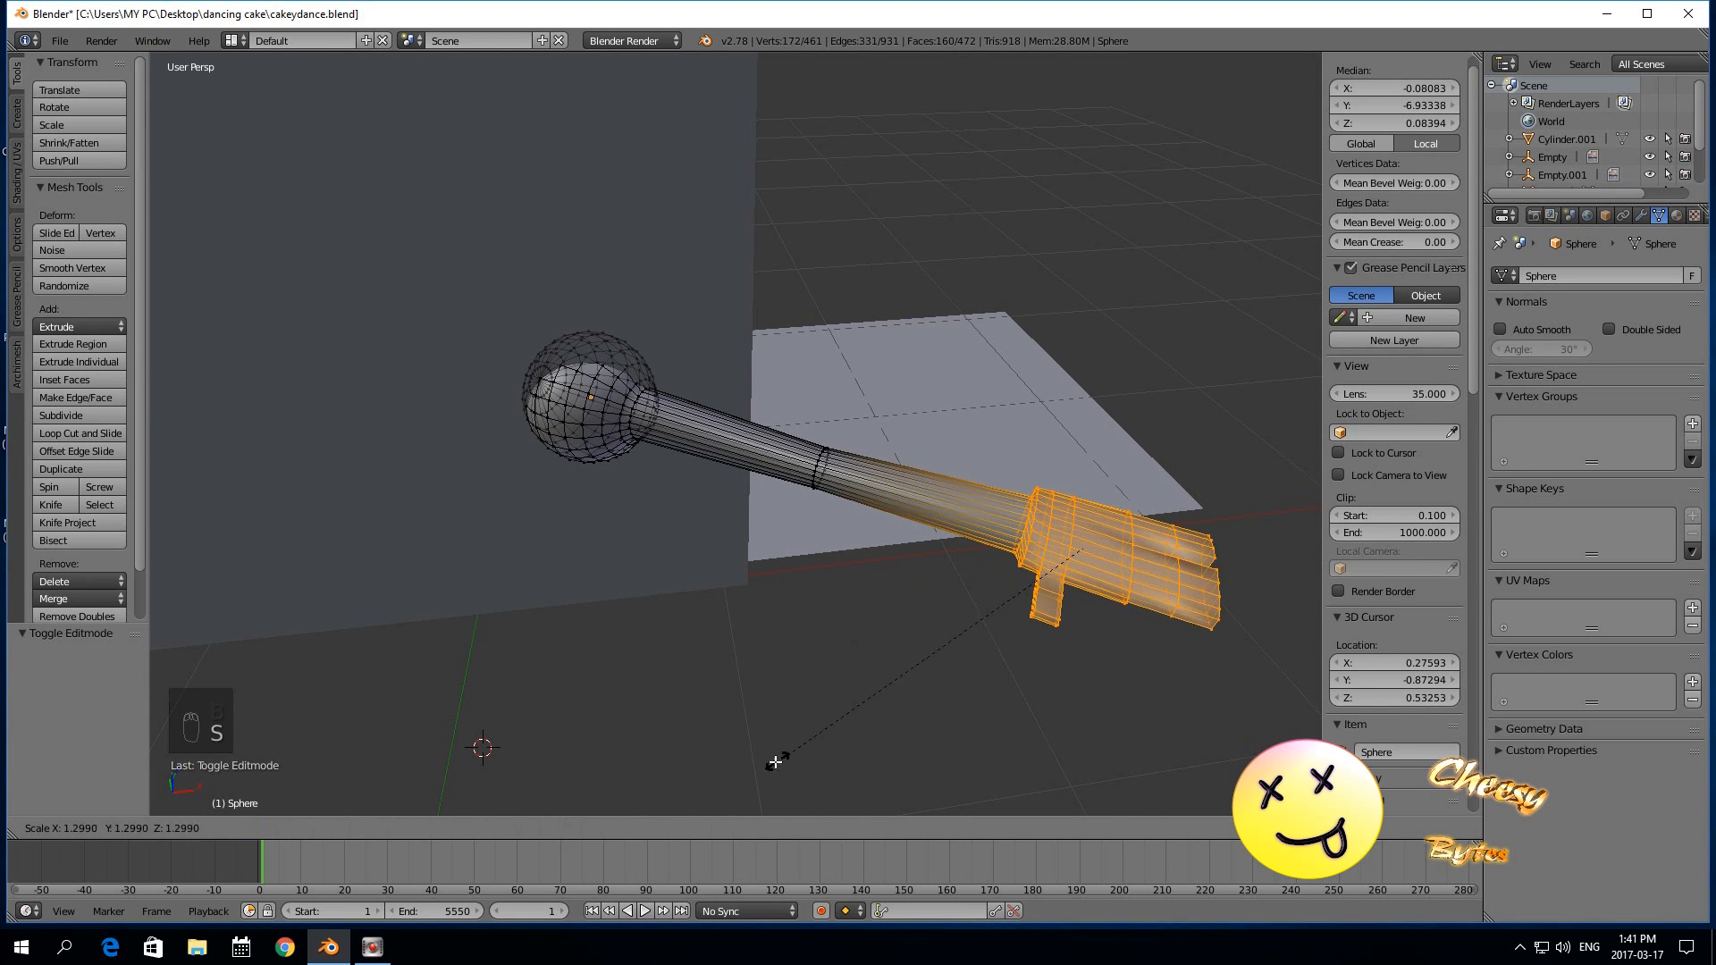
{"action": "left_click", "coordinate": [767, 765]}
{"action": "scroll", "coordinate": [767, 742], "scroll_direction": "down", "scroll_amount": 2}
{"action": "middle_click_drag", "start_coordinate": [767, 733], "coordinate": [708, 672]}
{"action": "scroll", "coordinate": [708, 673], "scroll_direction": "down", "scroll_amount": 2}
{"action": "scroll", "coordinate": [716, 679], "scroll_direction": "up", "scroll_amount": 2}
{"action": "scroll", "coordinate": [724, 689], "scroll_direction": "down", "scroll_amount": 2}
{"action": "scroll", "coordinate": [823, 706], "scroll_direction": "up", "scroll_amount": 2}
{"action": "scroll", "coordinate": [855, 718], "scroll_direction": "up", "scroll_amount": 1}
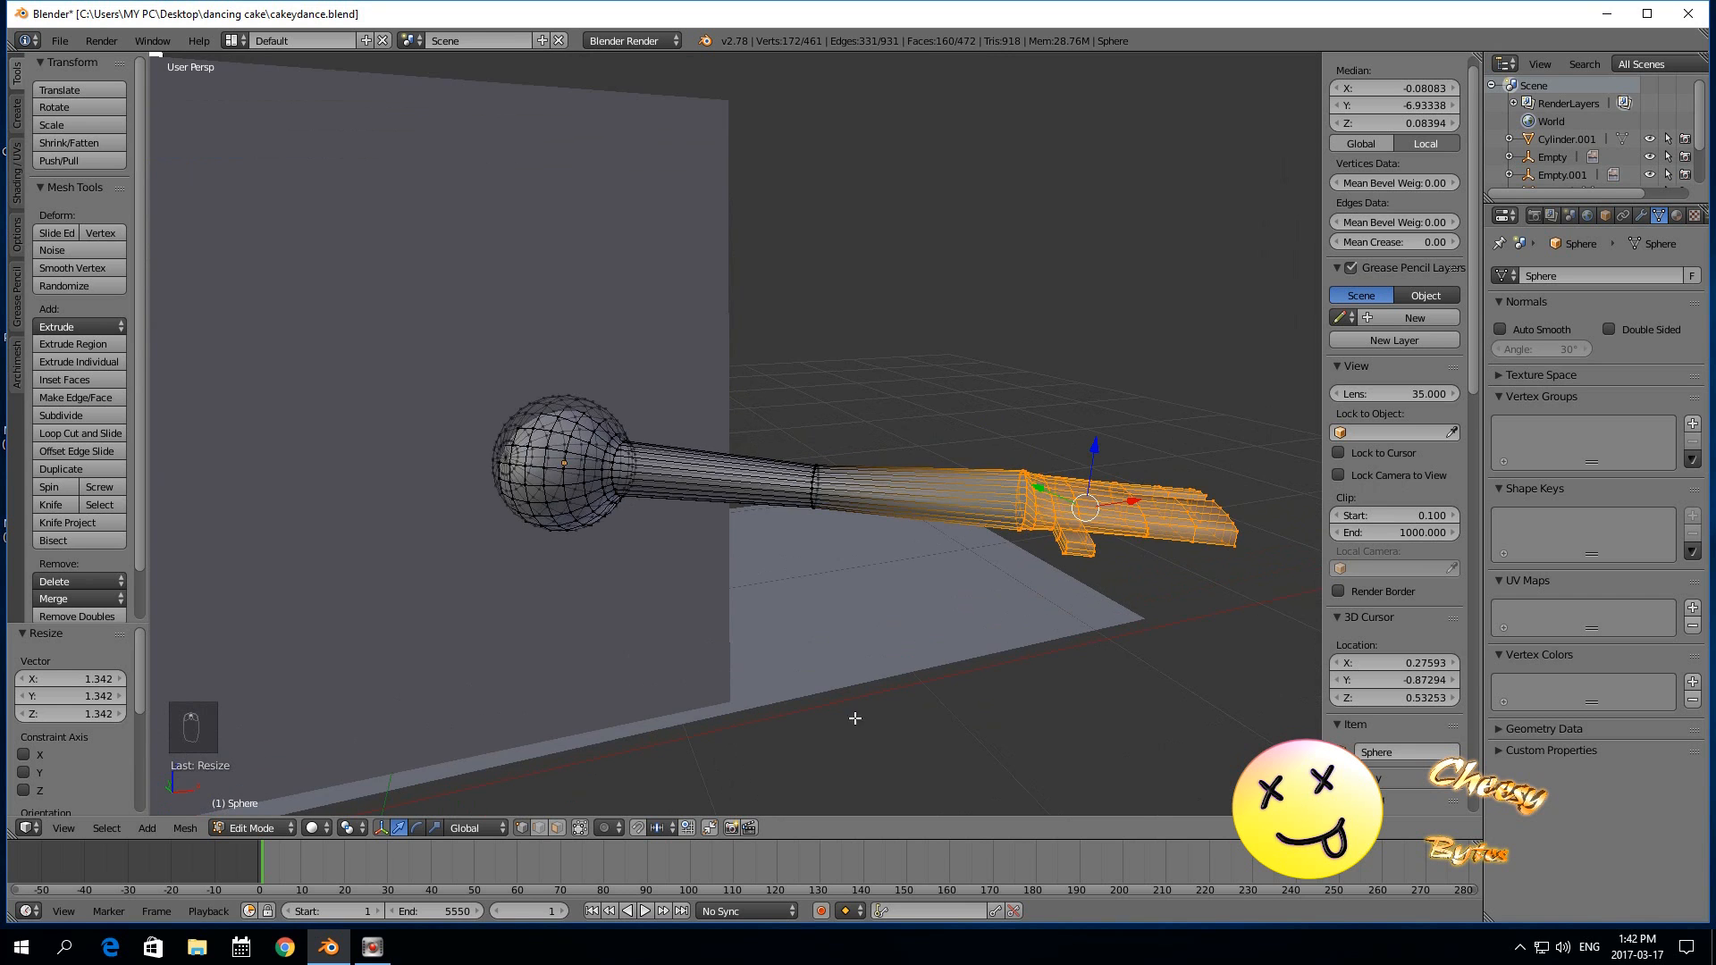
Try lowering two faces on the thumb's underside along Z without proportional editing, and undo the move.
{"action": "middle_click_drag", "start_coordinate": [884, 724], "coordinate": [685, 749]}
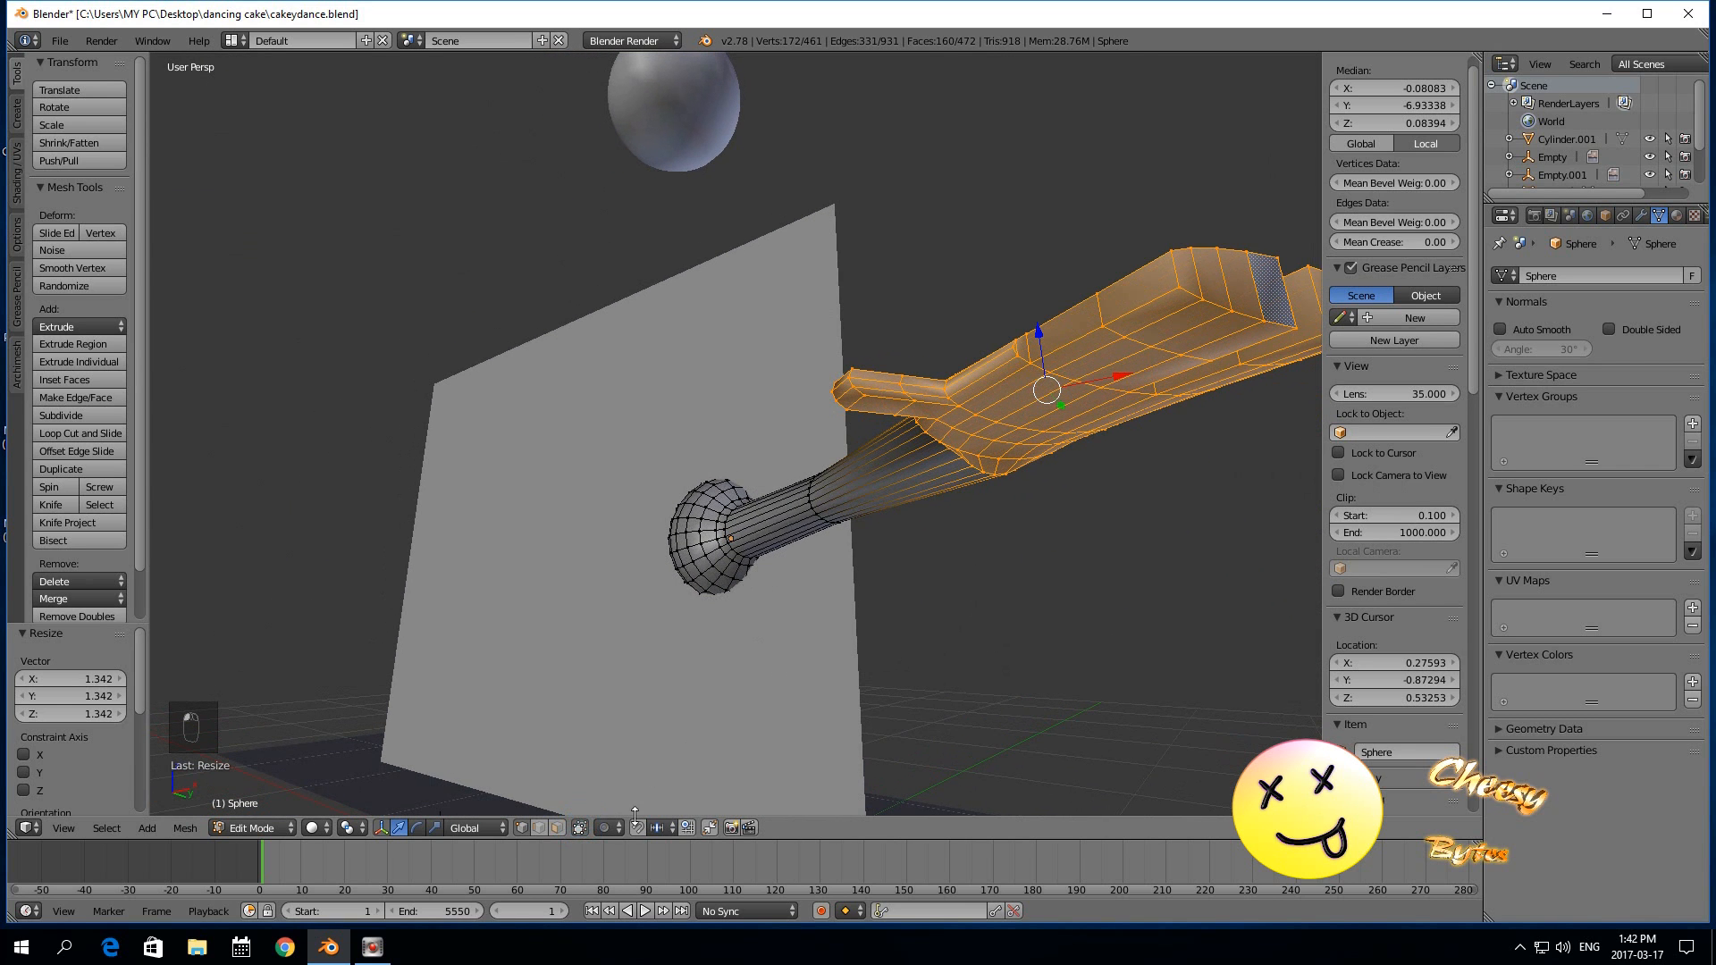
{"action": "left_click", "coordinate": [557, 828]}
{"action": "right_click", "coordinate": [880, 407]}
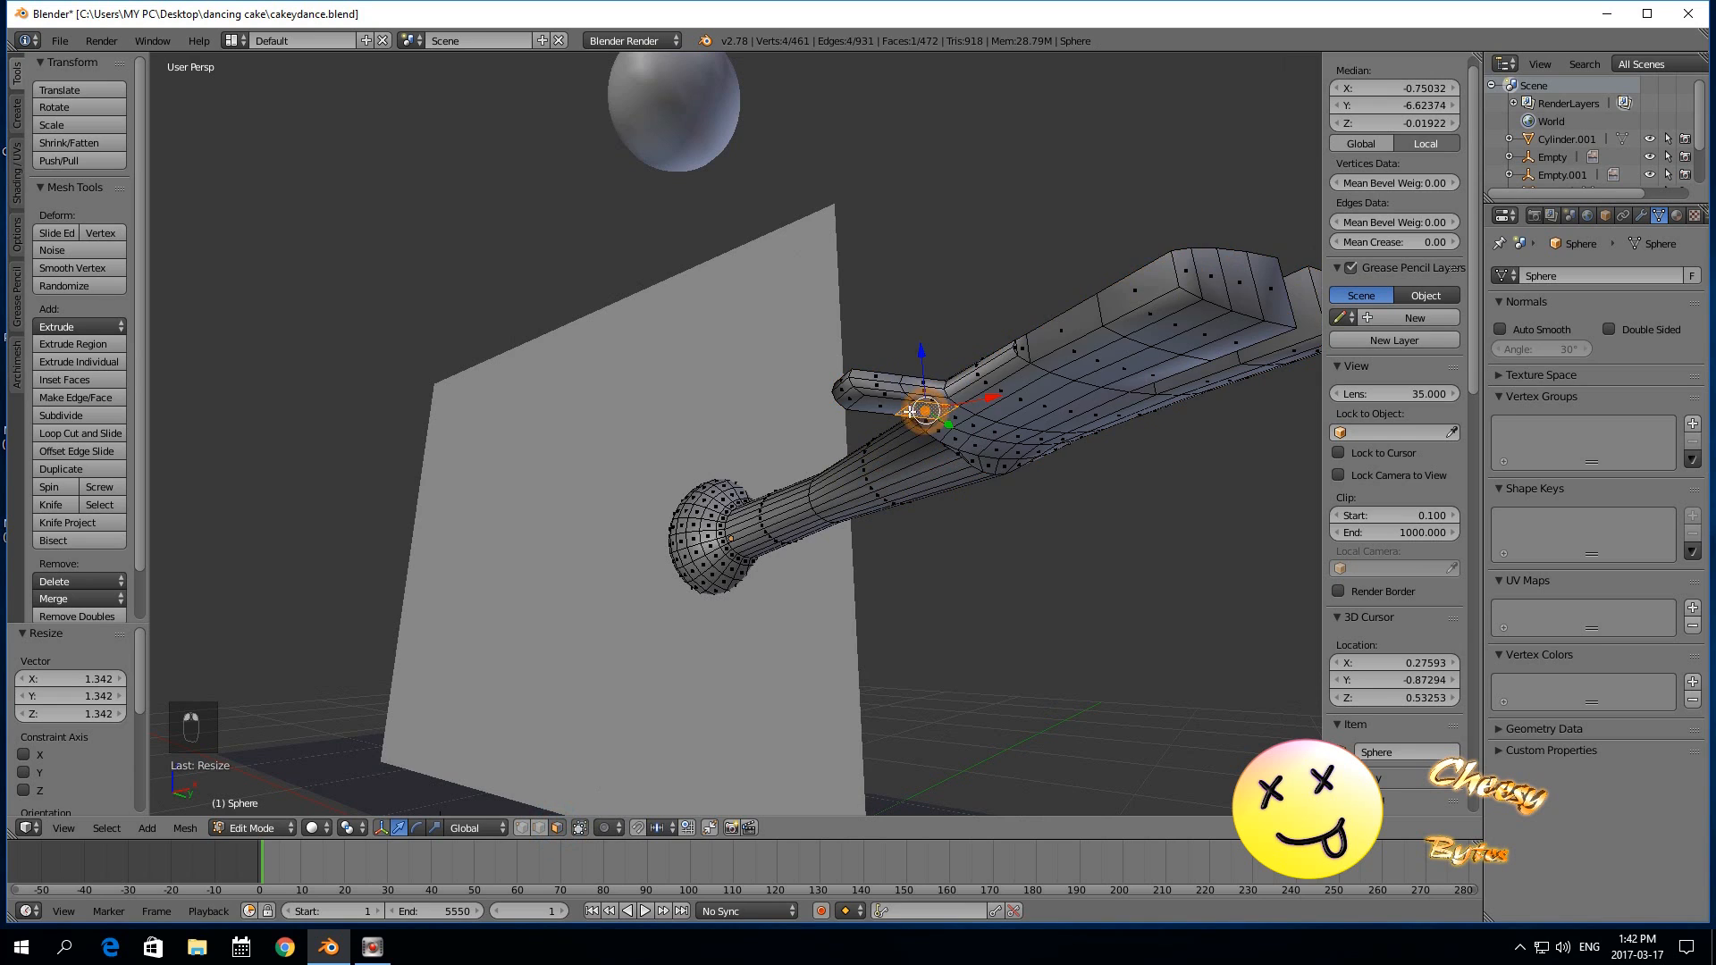
{"action": "key", "text": "g"}
{"action": "key", "text": "z"}
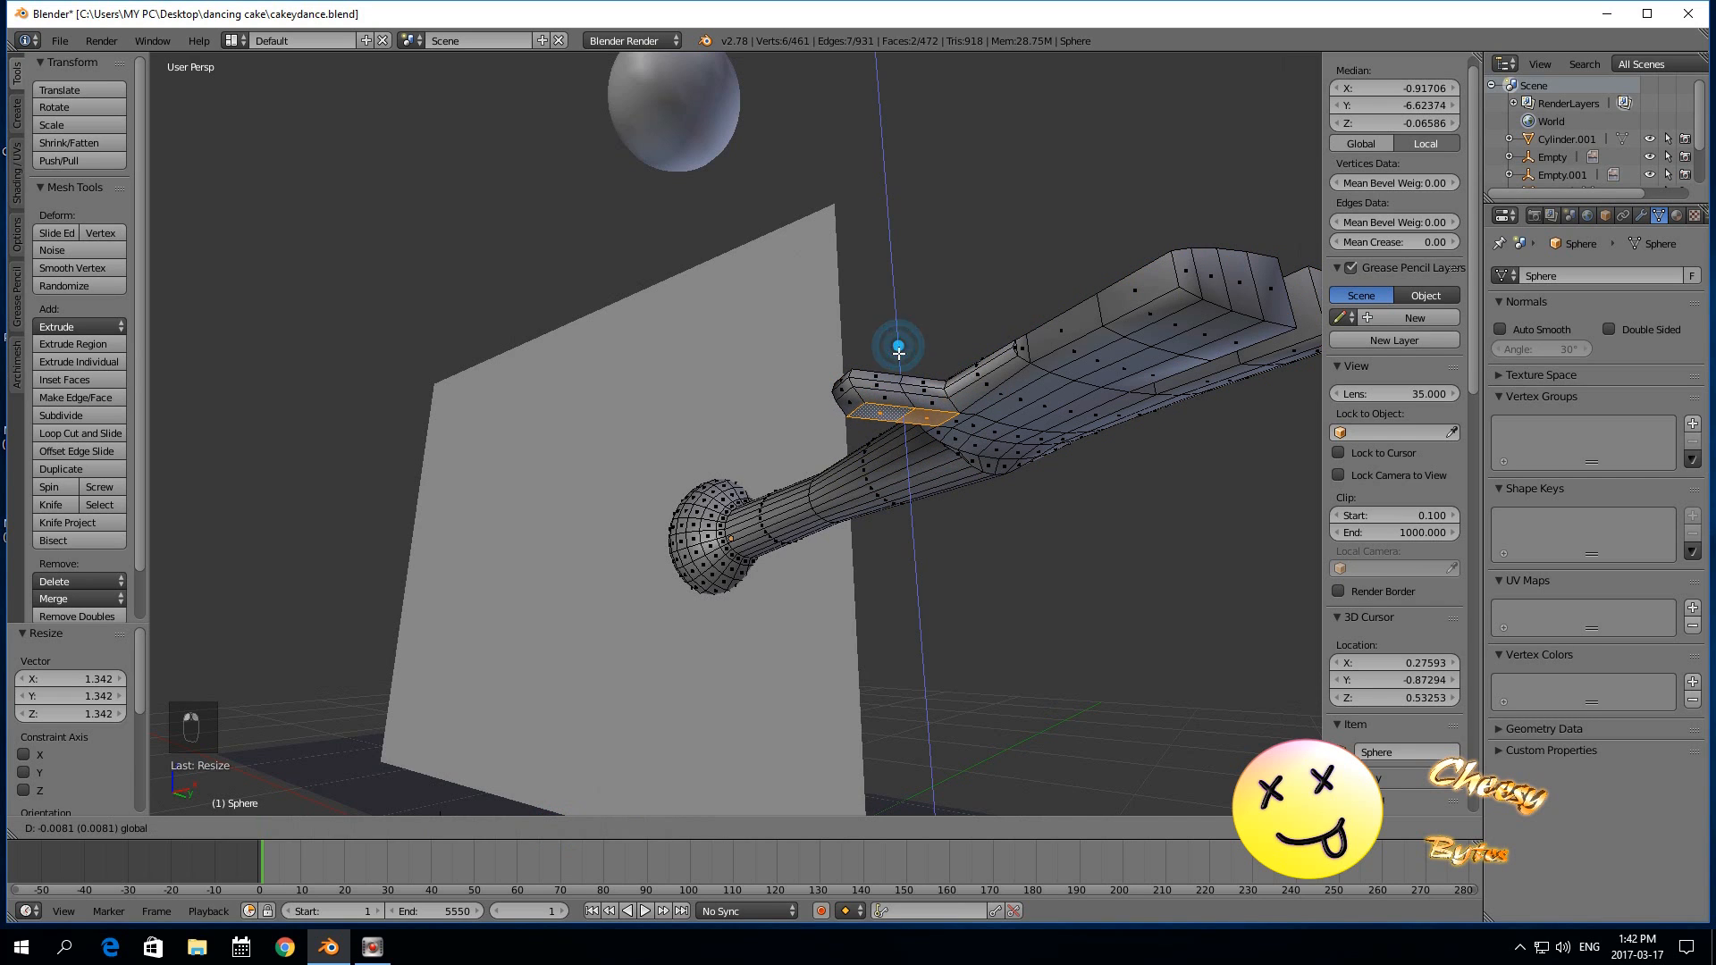
{"action": "left_click", "coordinate": [899, 354]}
{"action": "key", "text": "ctrl+z"}
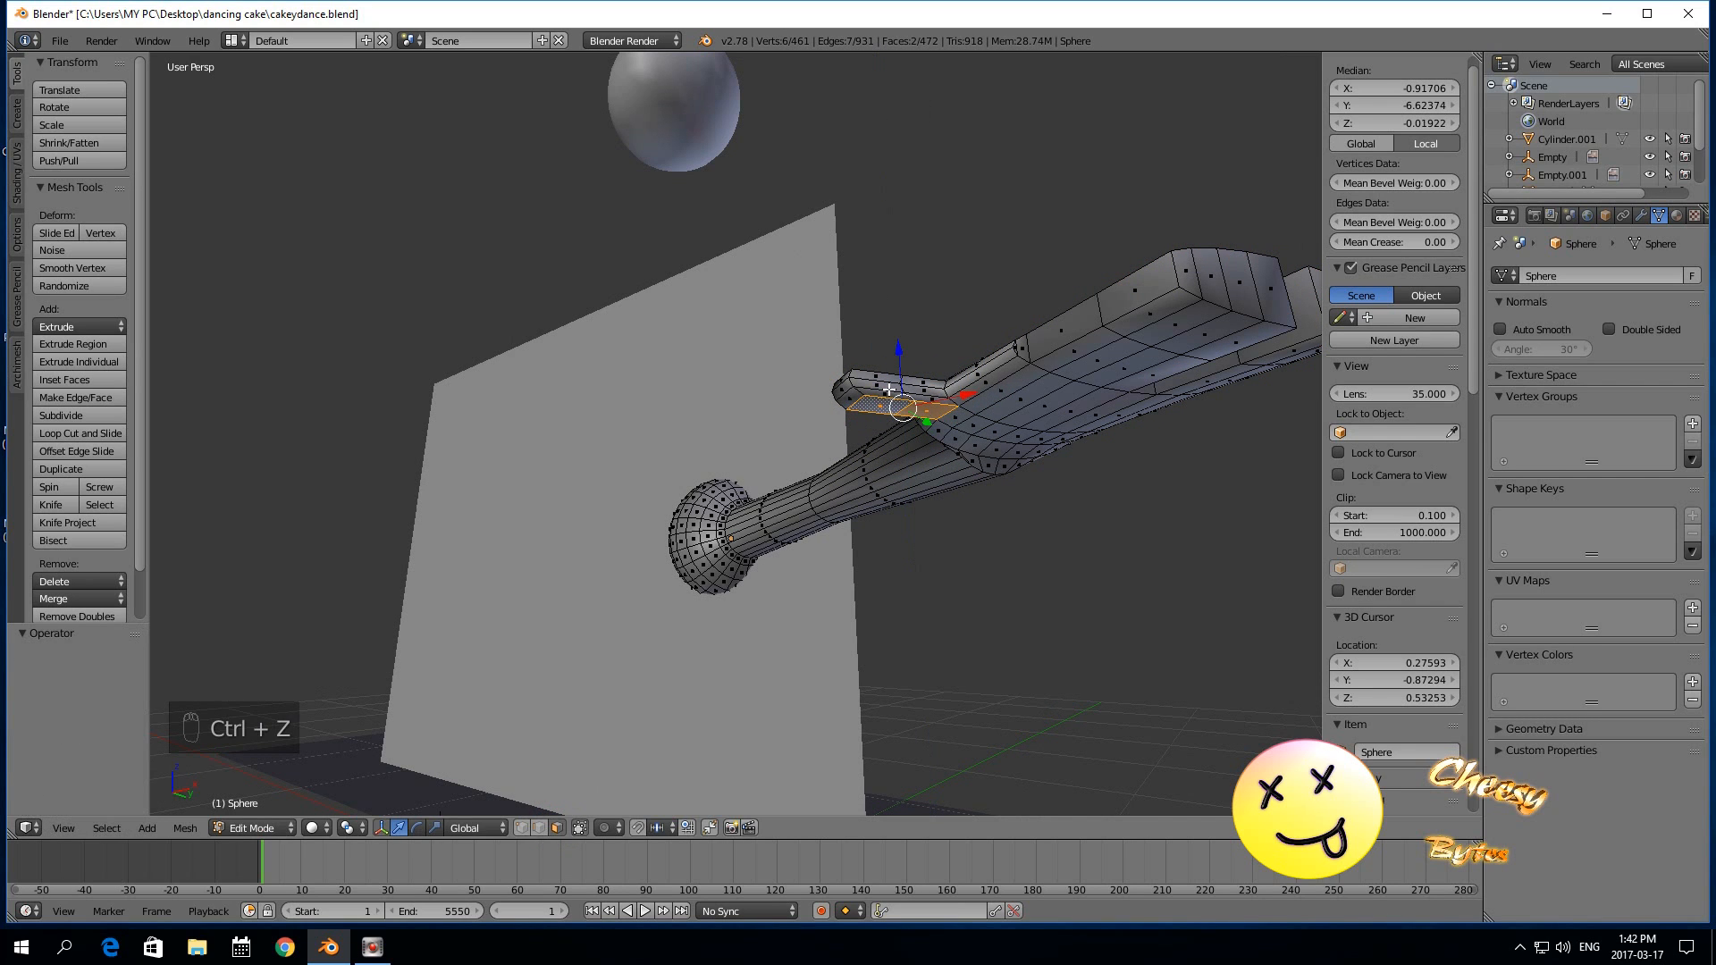
Enable proportional editing and move the thumb's two underside faces -0.010 along Z.
{"action": "left_click", "coordinate": [604, 828]}
{"action": "left_click", "coordinate": [617, 749]}
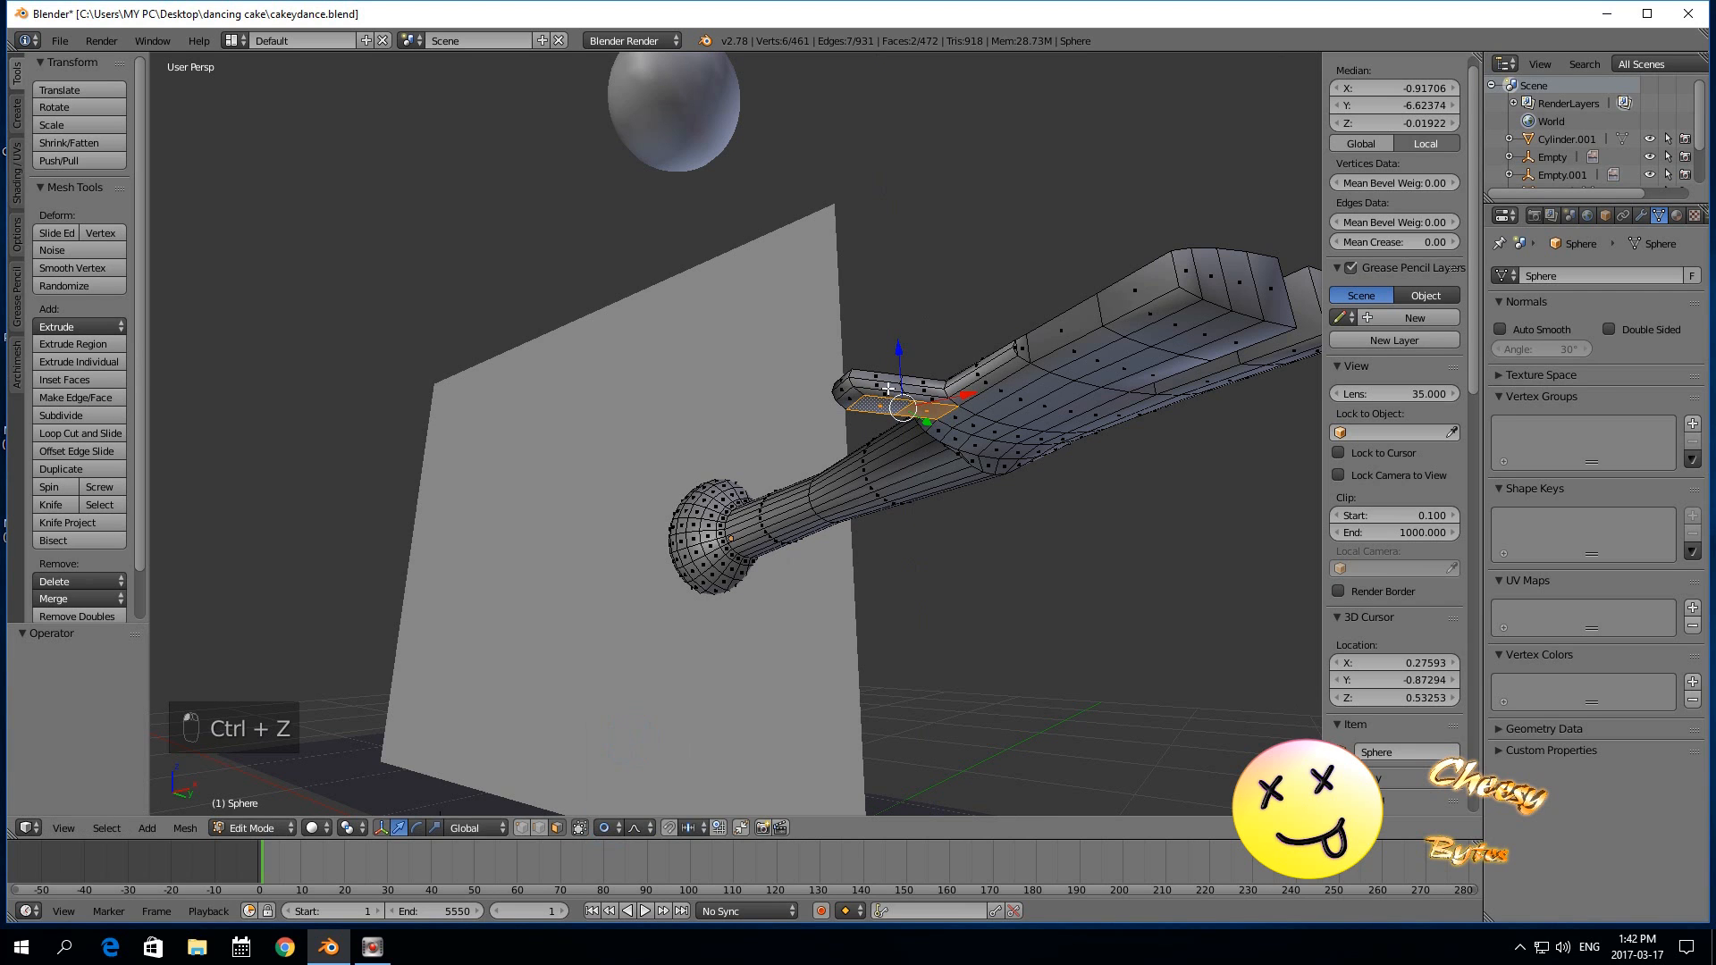
{"action": "key", "text": "g"}
{"action": "key", "text": "z"}
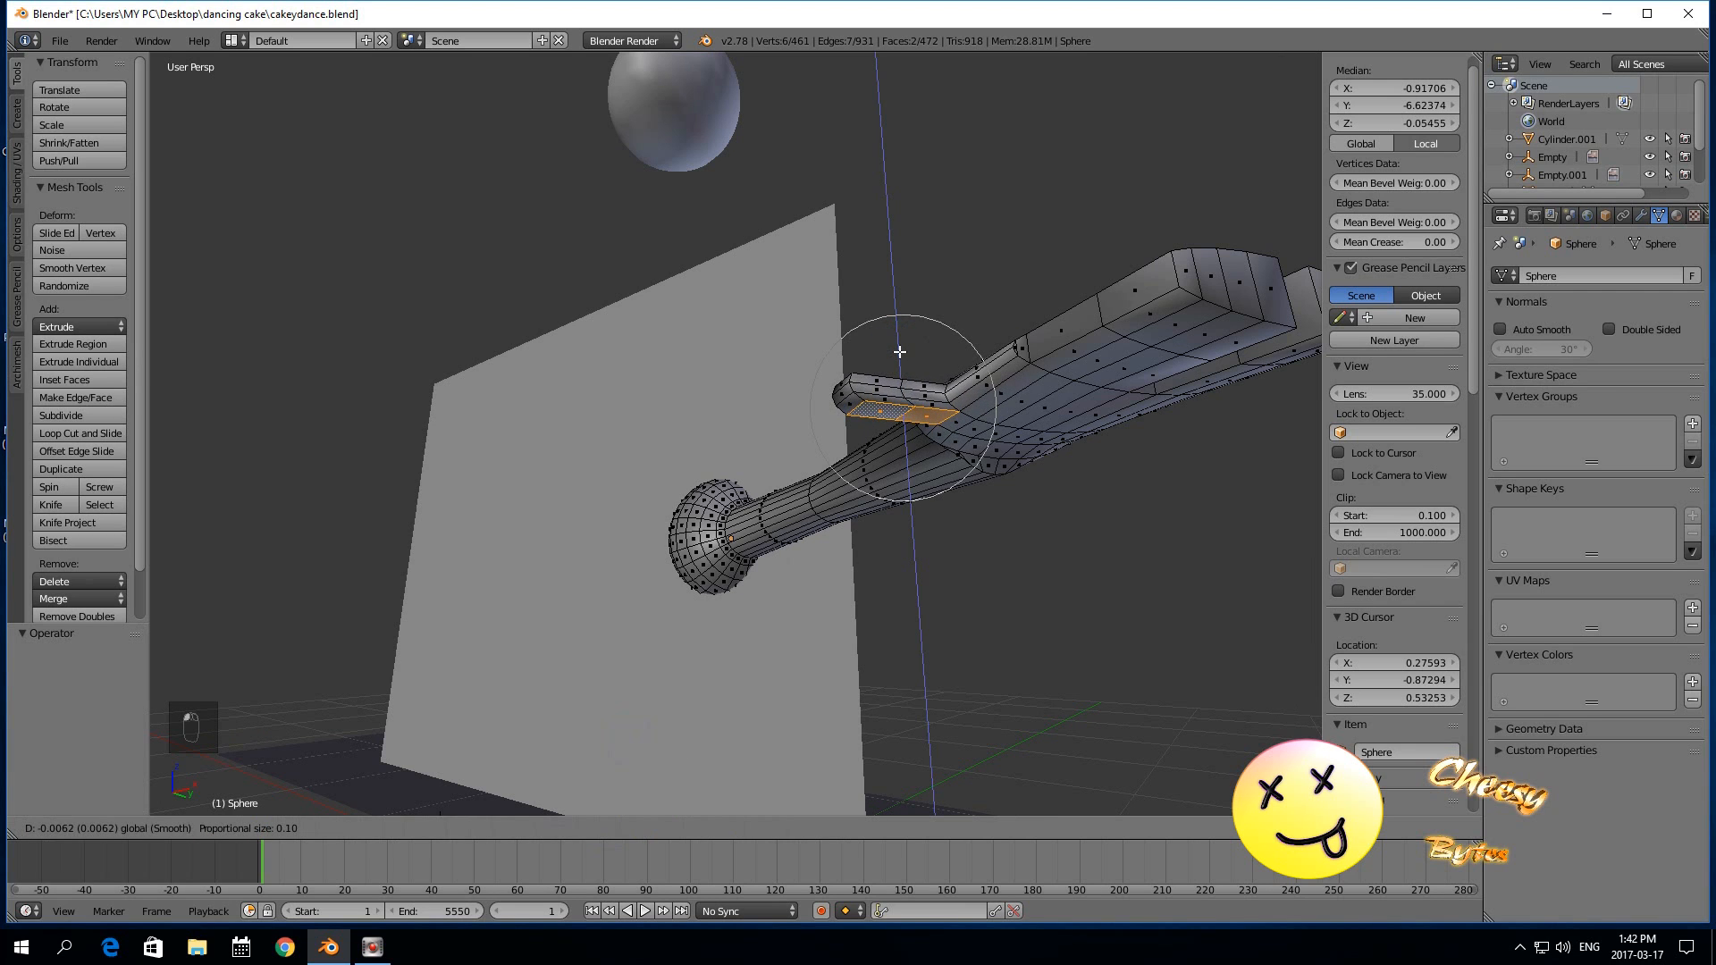
{"action": "left_click", "coordinate": [901, 358]}
{"action": "middle_click_drag", "start_coordinate": [901, 357], "coordinate": [935, 399]}
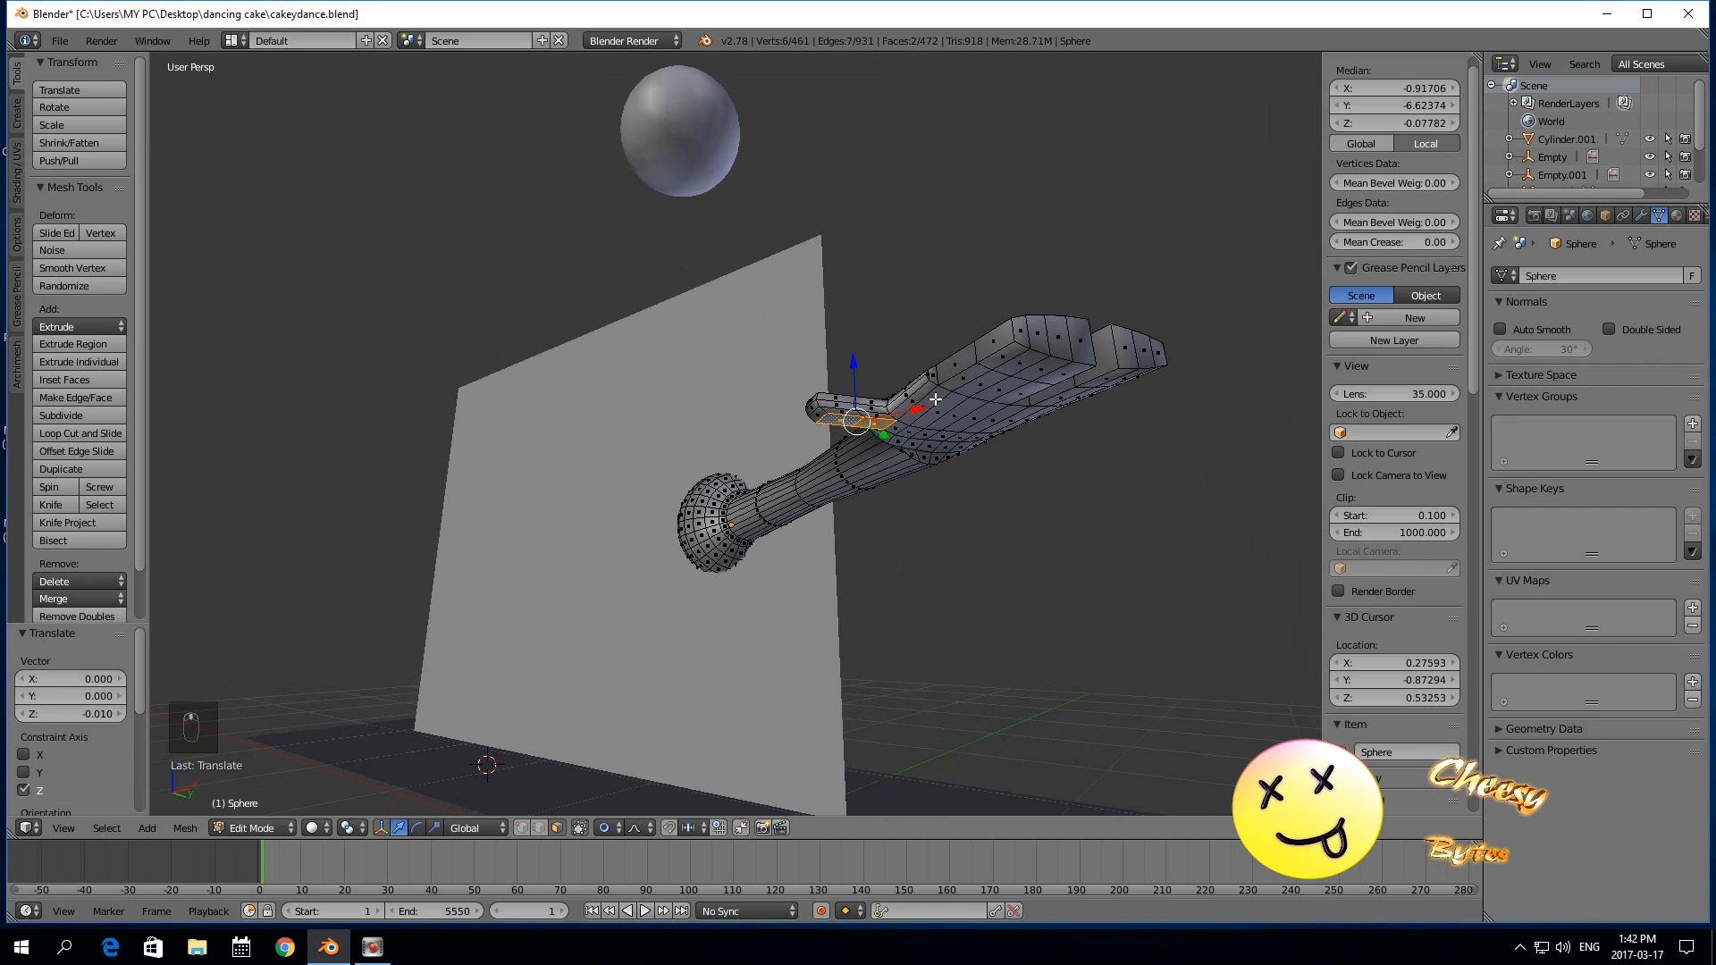
Select the end faces of the finger nearest the thumb.
{"action": "right_click", "coordinate": [963, 376]}
{"action": "middle_click_drag", "start_coordinate": [942, 279], "coordinate": [914, 372]}
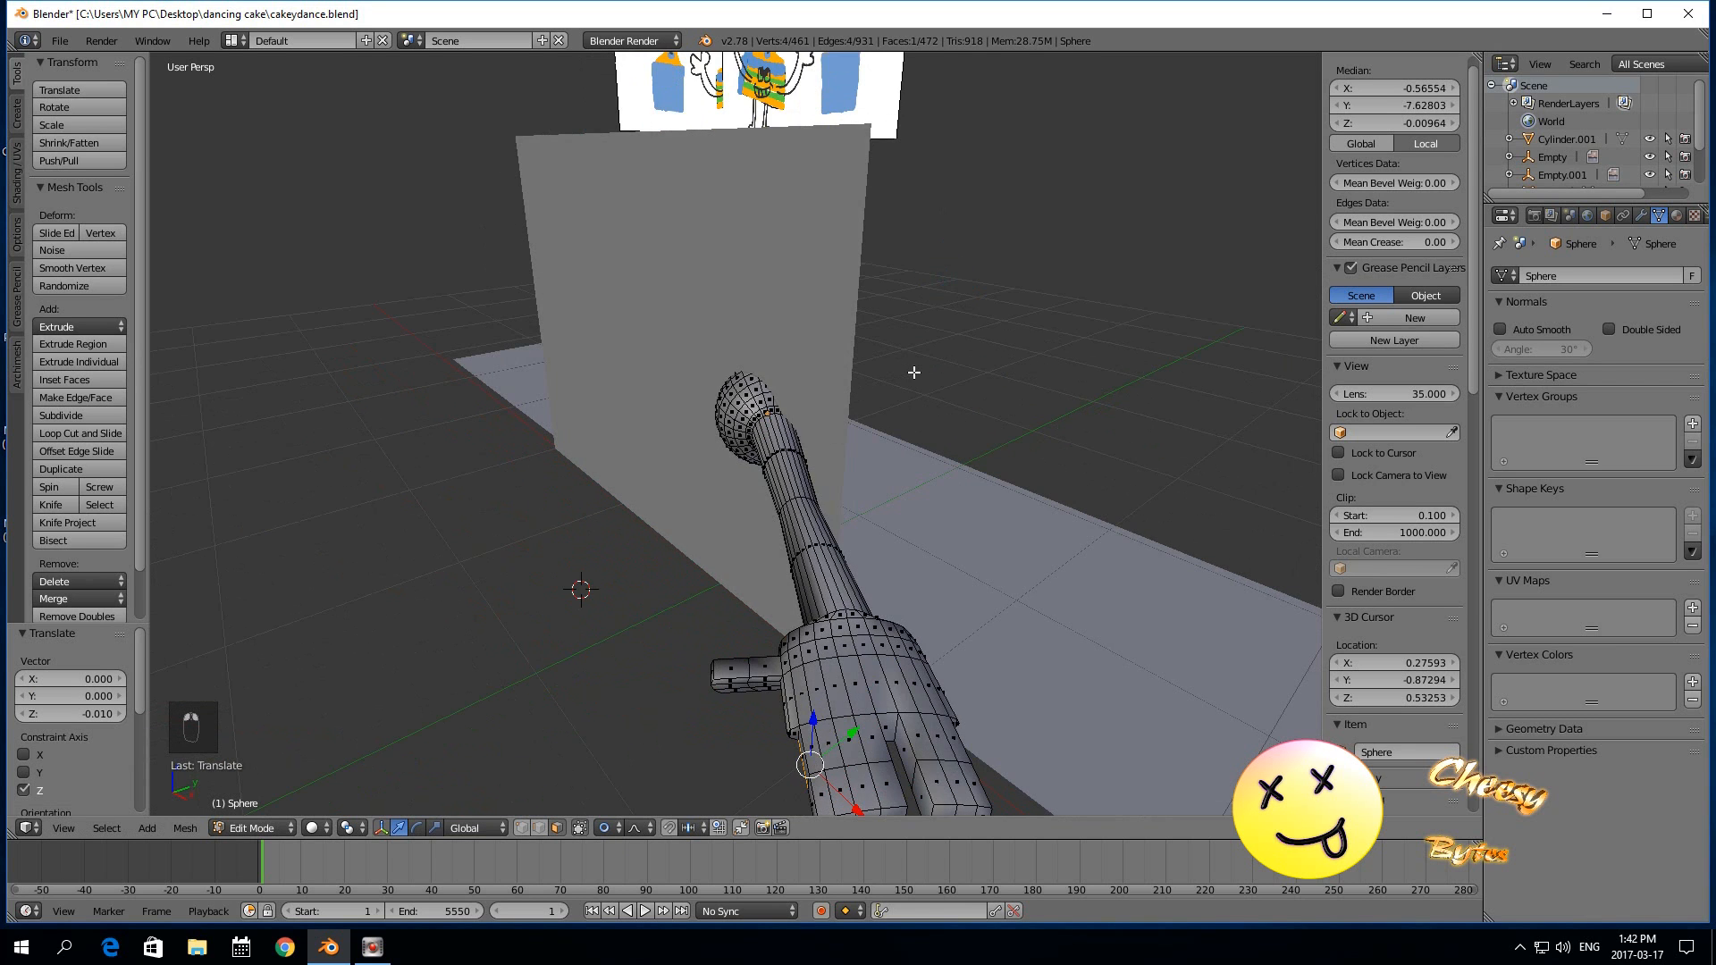
{"action": "scroll", "coordinate": [914, 371], "scroll_direction": "down", "scroll_amount": 4}
{"action": "scroll", "coordinate": [889, 402], "scroll_direction": "up", "scroll_amount": 3}
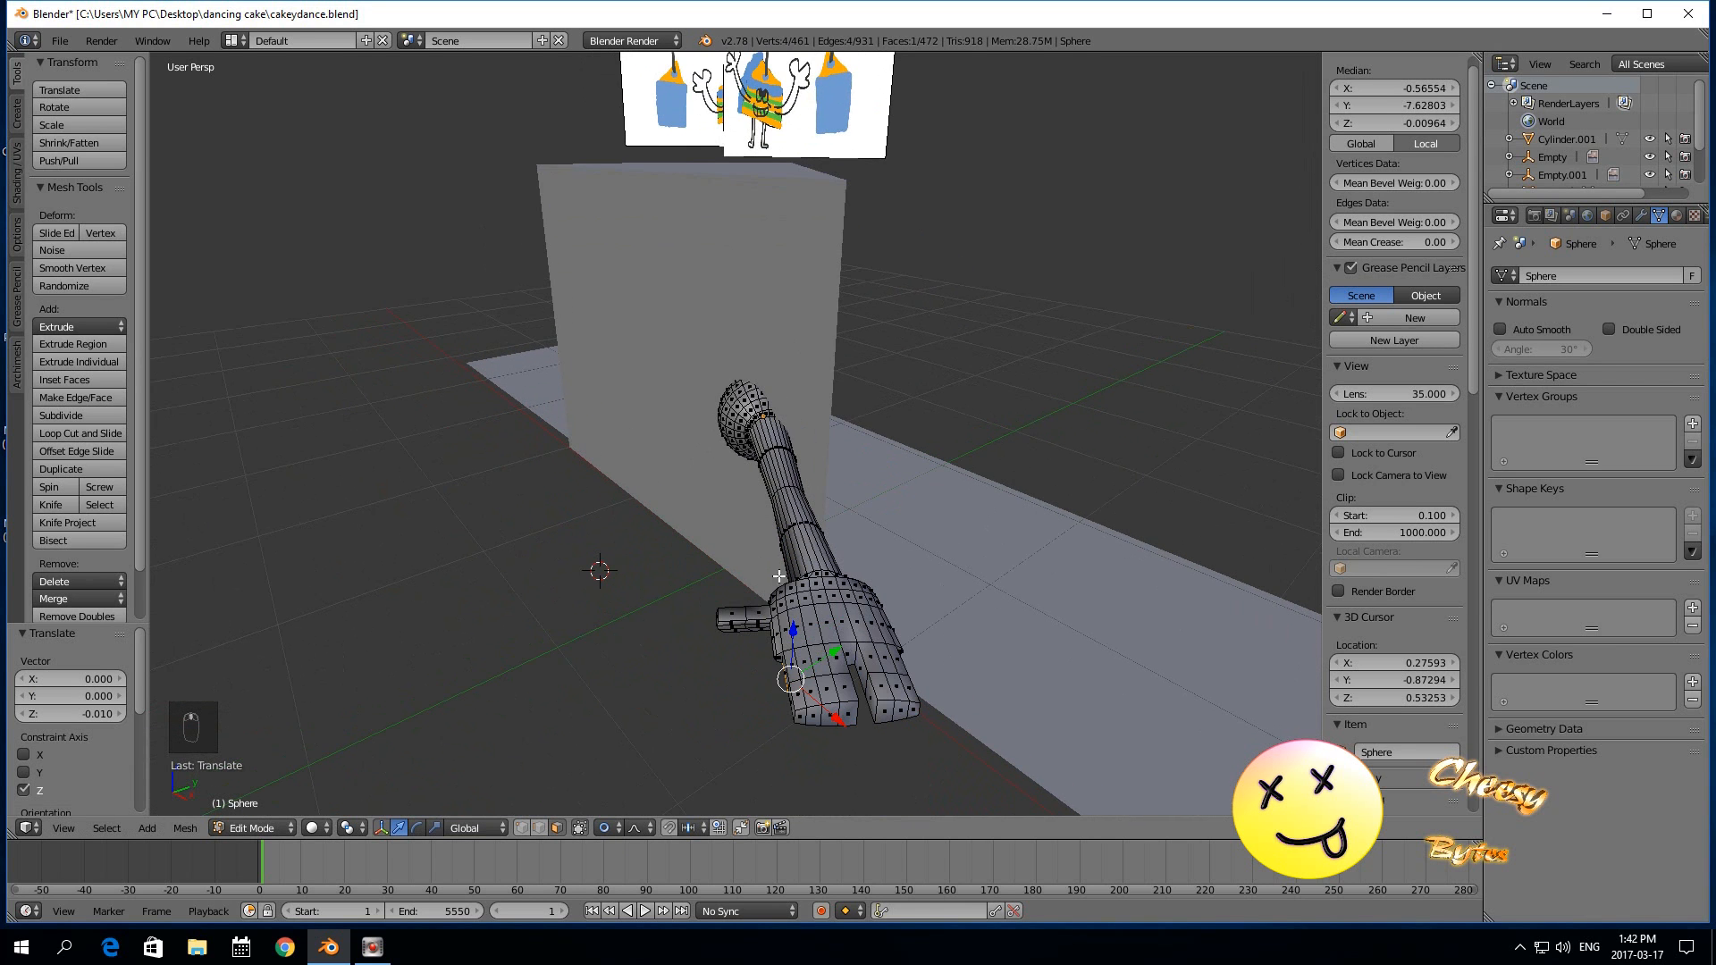
{"action": "right_click", "coordinate": [798, 718], "text": "shift"}
{"action": "right_click", "coordinate": [824, 715], "text": "shift"}
{"action": "right_click", "coordinate": [851, 715], "text": "shift"}
{"action": "scroll", "coordinate": [731, 704], "scroll_direction": "down", "scroll_amount": 1}
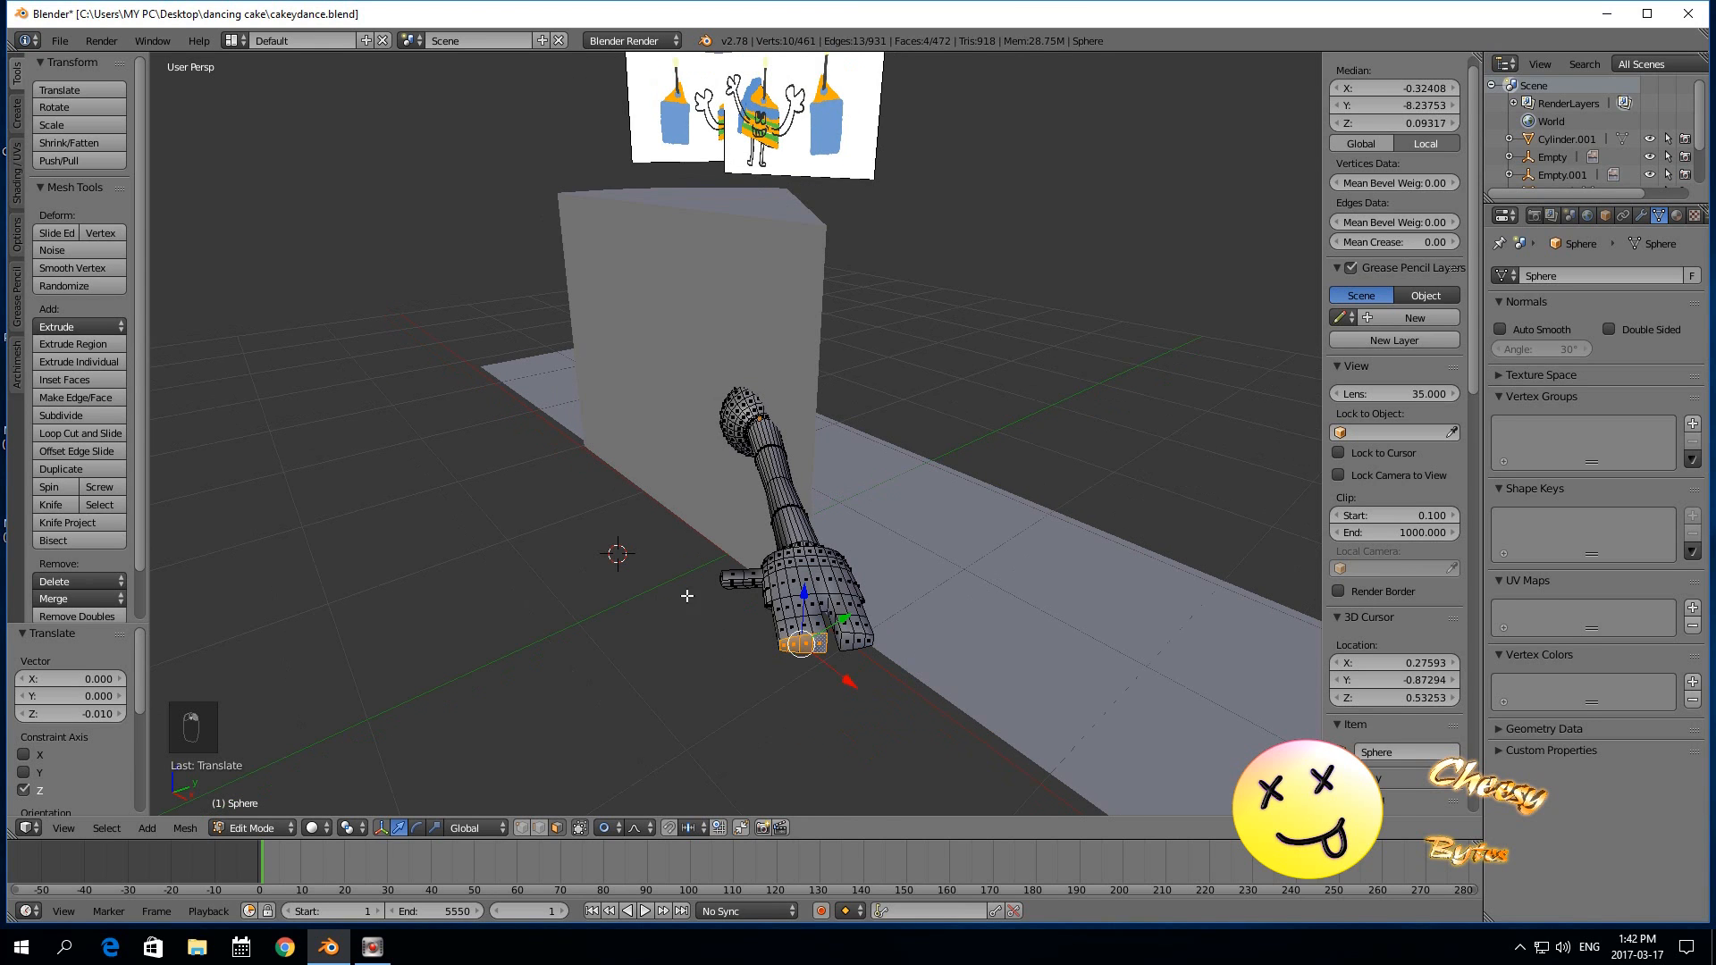
Undo the fingertip face selections and the thumb face move, going back to the enlarged hand.
{"action": "key", "text": "ctrl+z"}
{"action": "key", "text": "ctrl+z"}
{"action": "key", "text": "ctrl+z"}
{"action": "key", "text": "ctrl+z"}
{"action": "key", "text": "ctrl+z"}
{"action": "key", "text": "ctrl+z"}
{"action": "key", "text": "ctrl+z"}
{"action": "key", "text": "ctrl+z"}
{"action": "key", "text": "ctrl+z"}
{"action": "key", "text": "ctrl+z"}
{"action": "key", "text": "ctrl+z"}
{"action": "key", "text": "ctrl+z"}
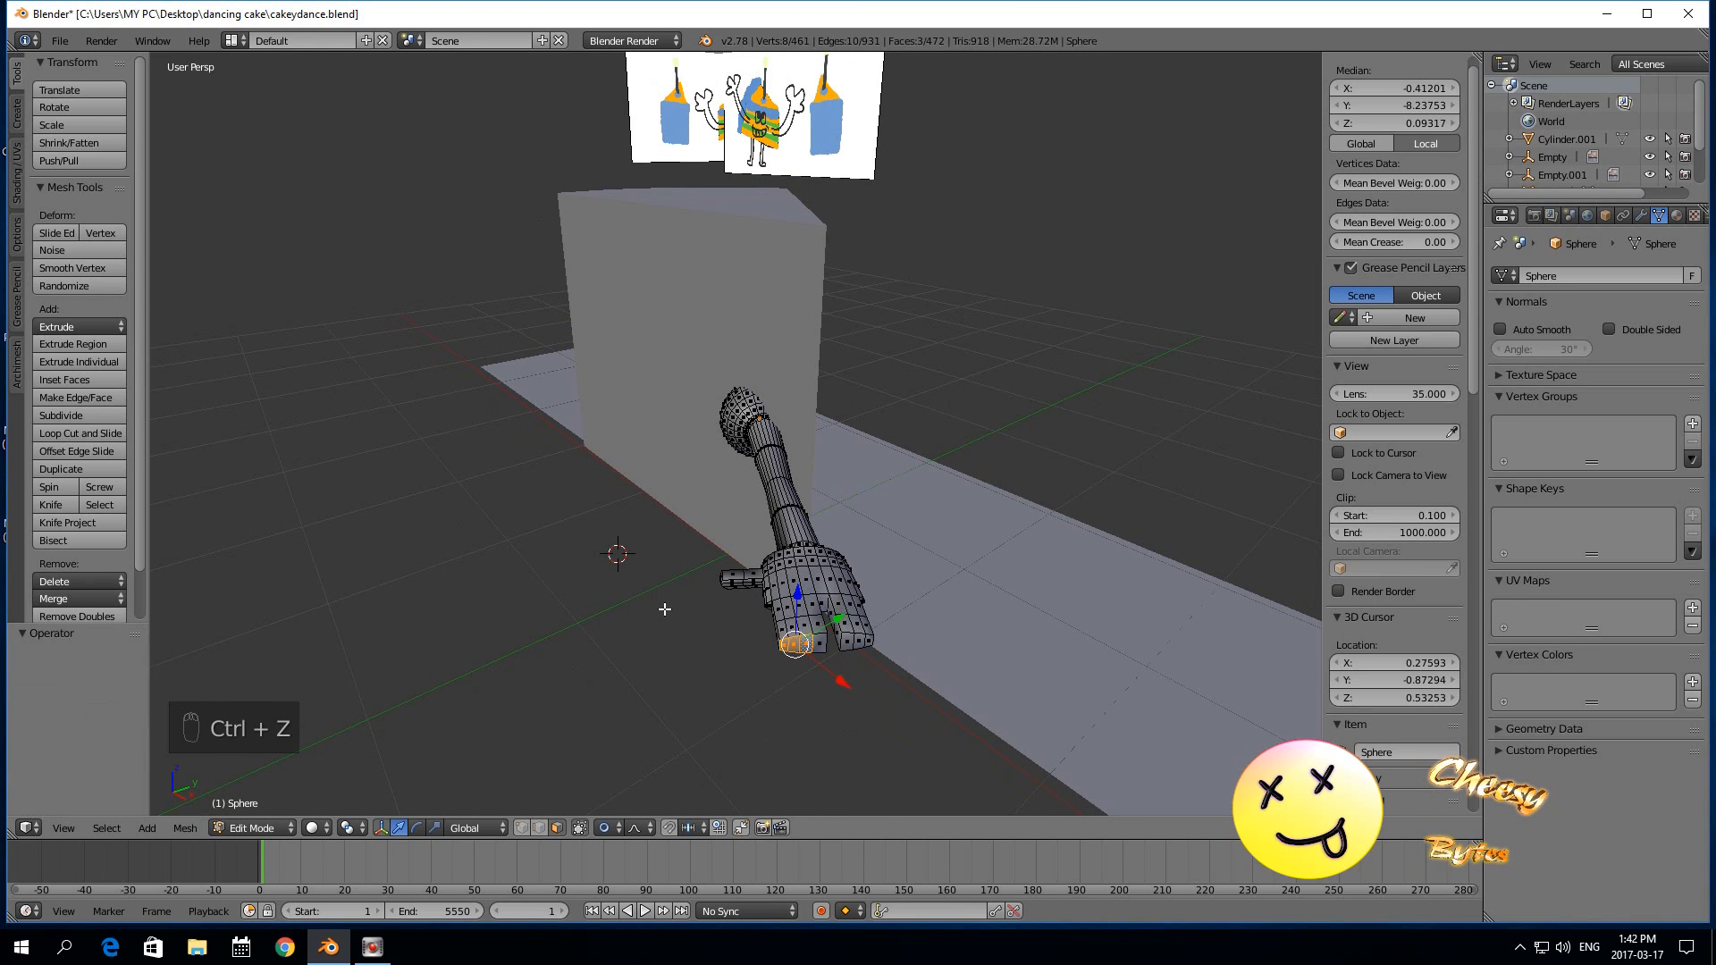
{"action": "key", "text": "ctrl+z"}
{"action": "key", "text": "ctrl+z"}
{"action": "key", "text": "ctrl+z"}
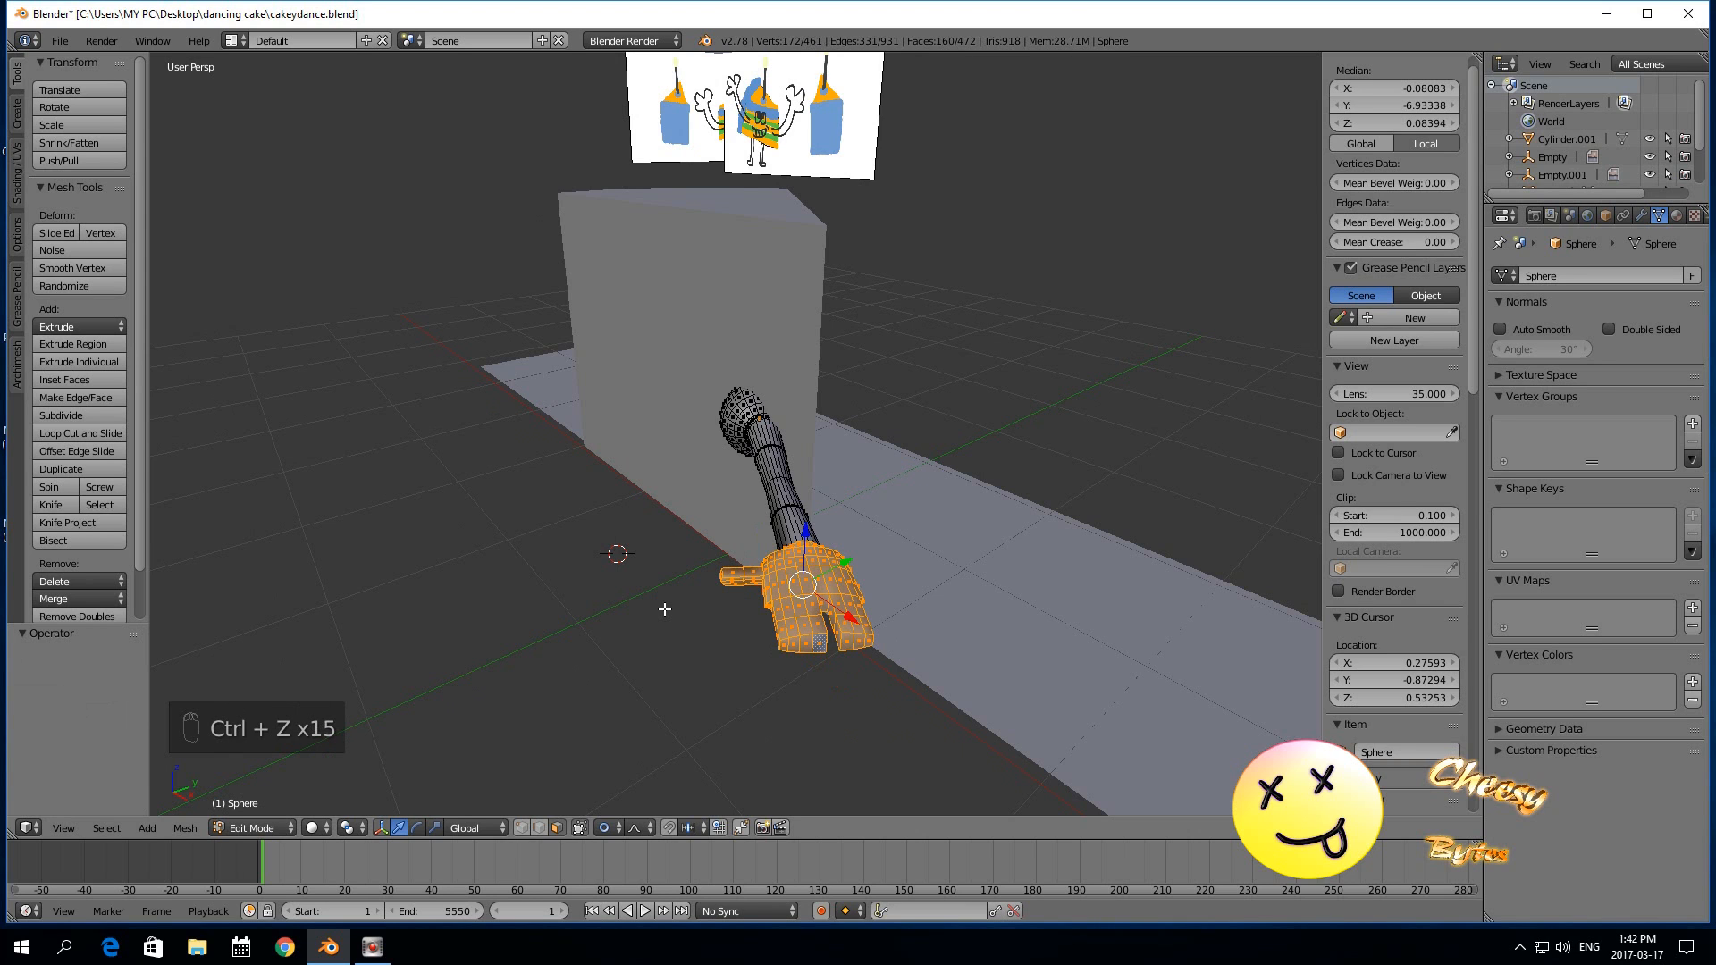
{"action": "key", "text": "ctrl+z"}
Return to Object Mode and set the arm's Z rotation to 0°.
{"action": "left_click", "coordinate": [257, 827]}
{"action": "left_click", "coordinate": [250, 808]}
{"action": "left_click", "coordinate": [1372, 198]}
{"action": "type", "text": "0"}
{"action": "key", "text": "Return"}
{"action": "middle_click_drag", "start_coordinate": [407, 372], "coordinate": [575, 341]}
{"action": "scroll", "coordinate": [573, 341], "scroll_direction": "up", "scroll_amount": 2}
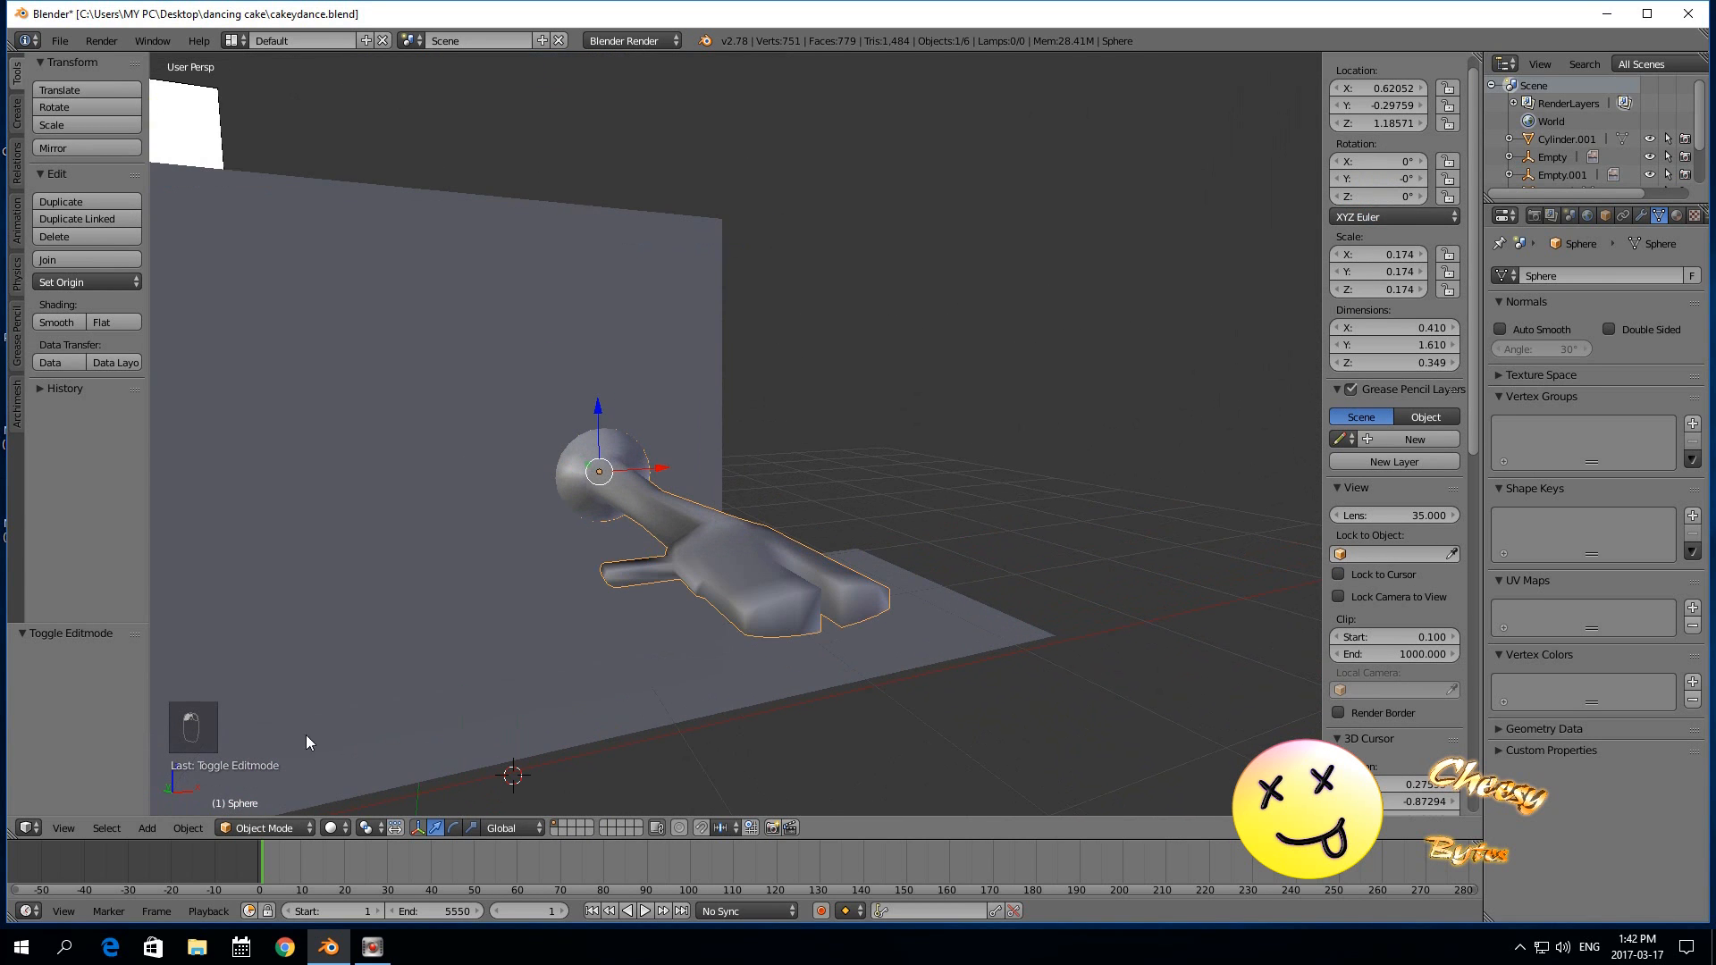
In Edit Mode, select three faces along the thumb's underside and move them -0.016 along Z with proportional editing.
{"action": "left_click", "coordinate": [286, 828]}
{"action": "left_click", "coordinate": [277, 792]}
{"action": "scroll", "coordinate": [716, 753], "scroll_direction": "down", "scroll_amount": 2}
{"action": "scroll", "coordinate": [716, 753], "scroll_direction": "up", "scroll_amount": 2}
{"action": "middle_click_drag", "start_coordinate": [869, 471], "coordinate": [910, 449]}
{"action": "right_click", "coordinate": [914, 427]}
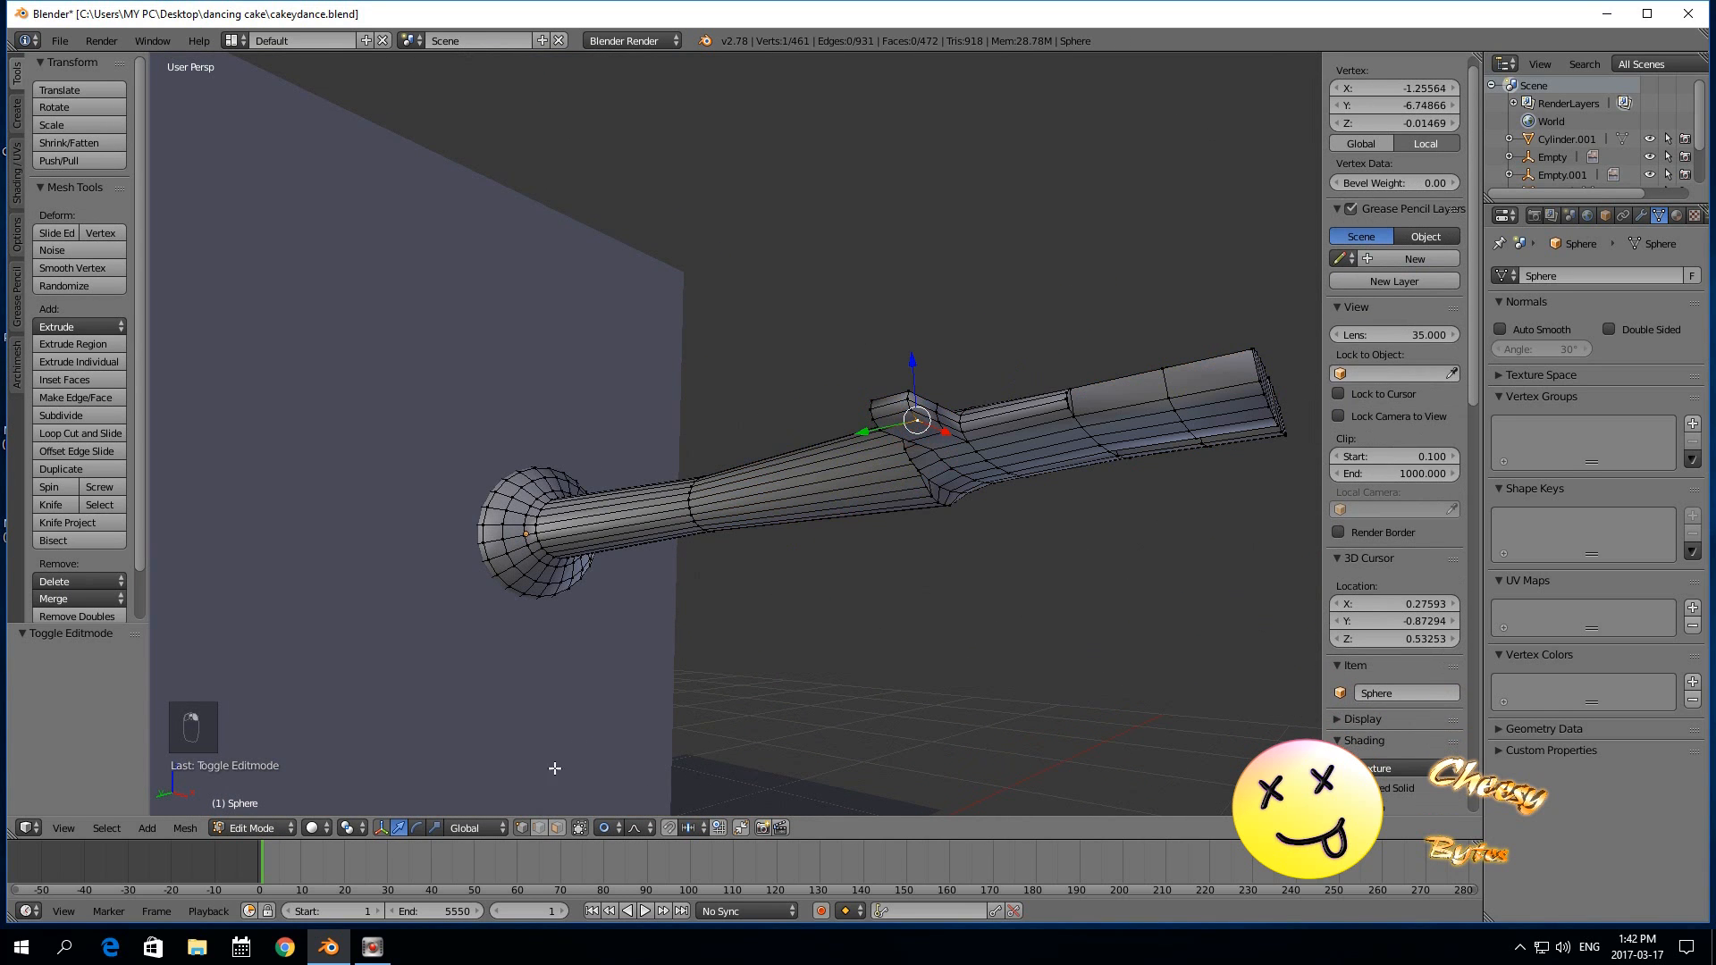
{"action": "left_click", "coordinate": [556, 828]}
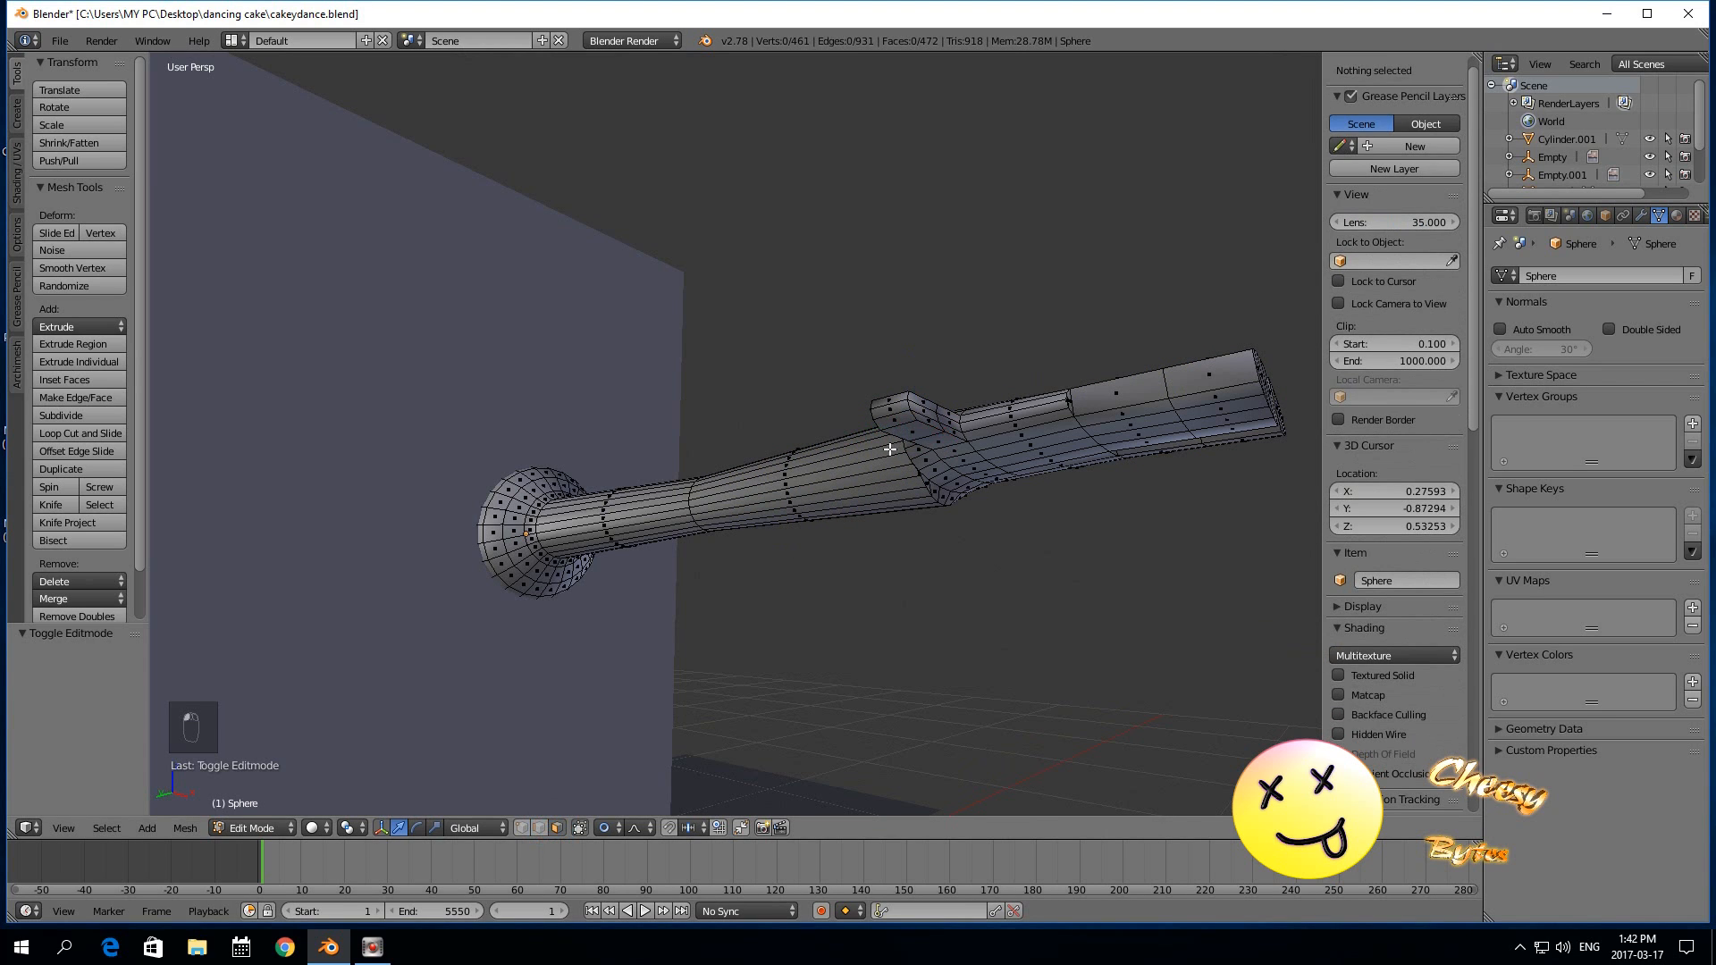
{"action": "right_click", "coordinate": [910, 432]}
{"action": "right_click", "coordinate": [945, 442], "text": "shift"}
{"action": "right_click", "coordinate": [953, 445], "text": "shift"}
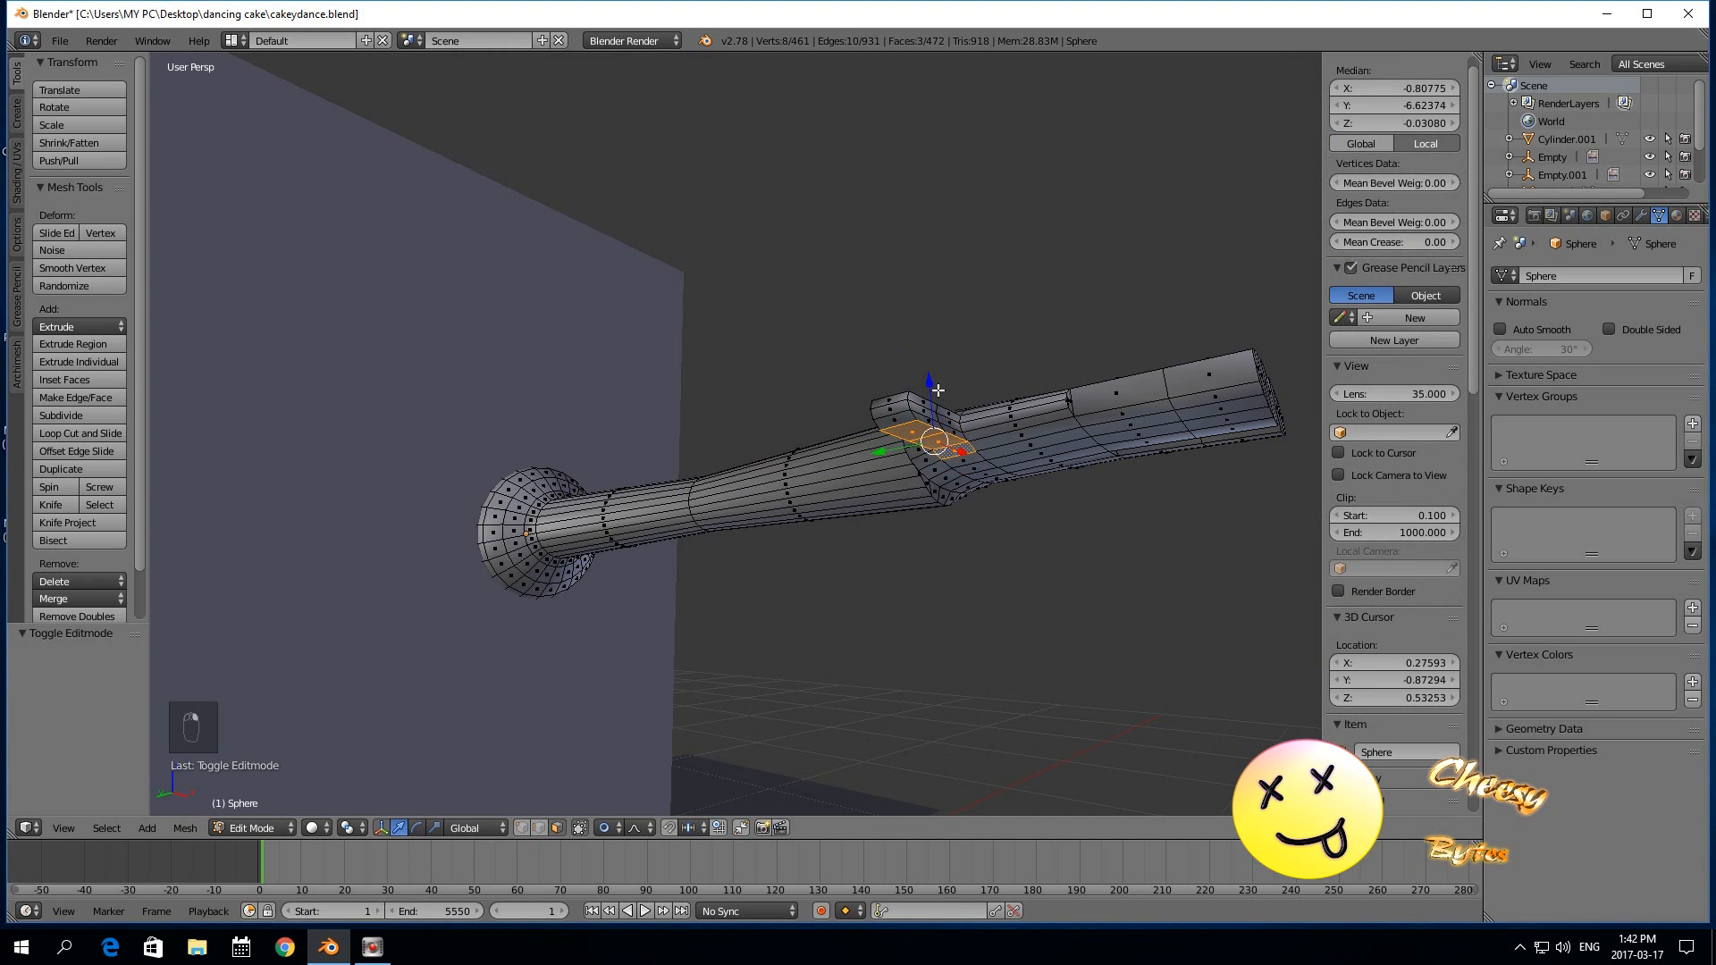
{"action": "key", "text": "g"}
{"action": "key", "text": "z"}
{"action": "left_click", "coordinate": [966, 314]}
Select the four end faces of the finger nearest the thumb and scale them by 0.561 along X.
{"action": "middle_click_drag", "start_coordinate": [966, 314], "coordinate": [920, 330]}
{"action": "right_click", "coordinate": [719, 619]}
{"action": "right_click", "coordinate": [742, 617], "text": "shift"}
{"action": "right_click", "coordinate": [778, 613], "text": "shift"}
{"action": "right_click", "coordinate": [816, 611], "text": "shift"}
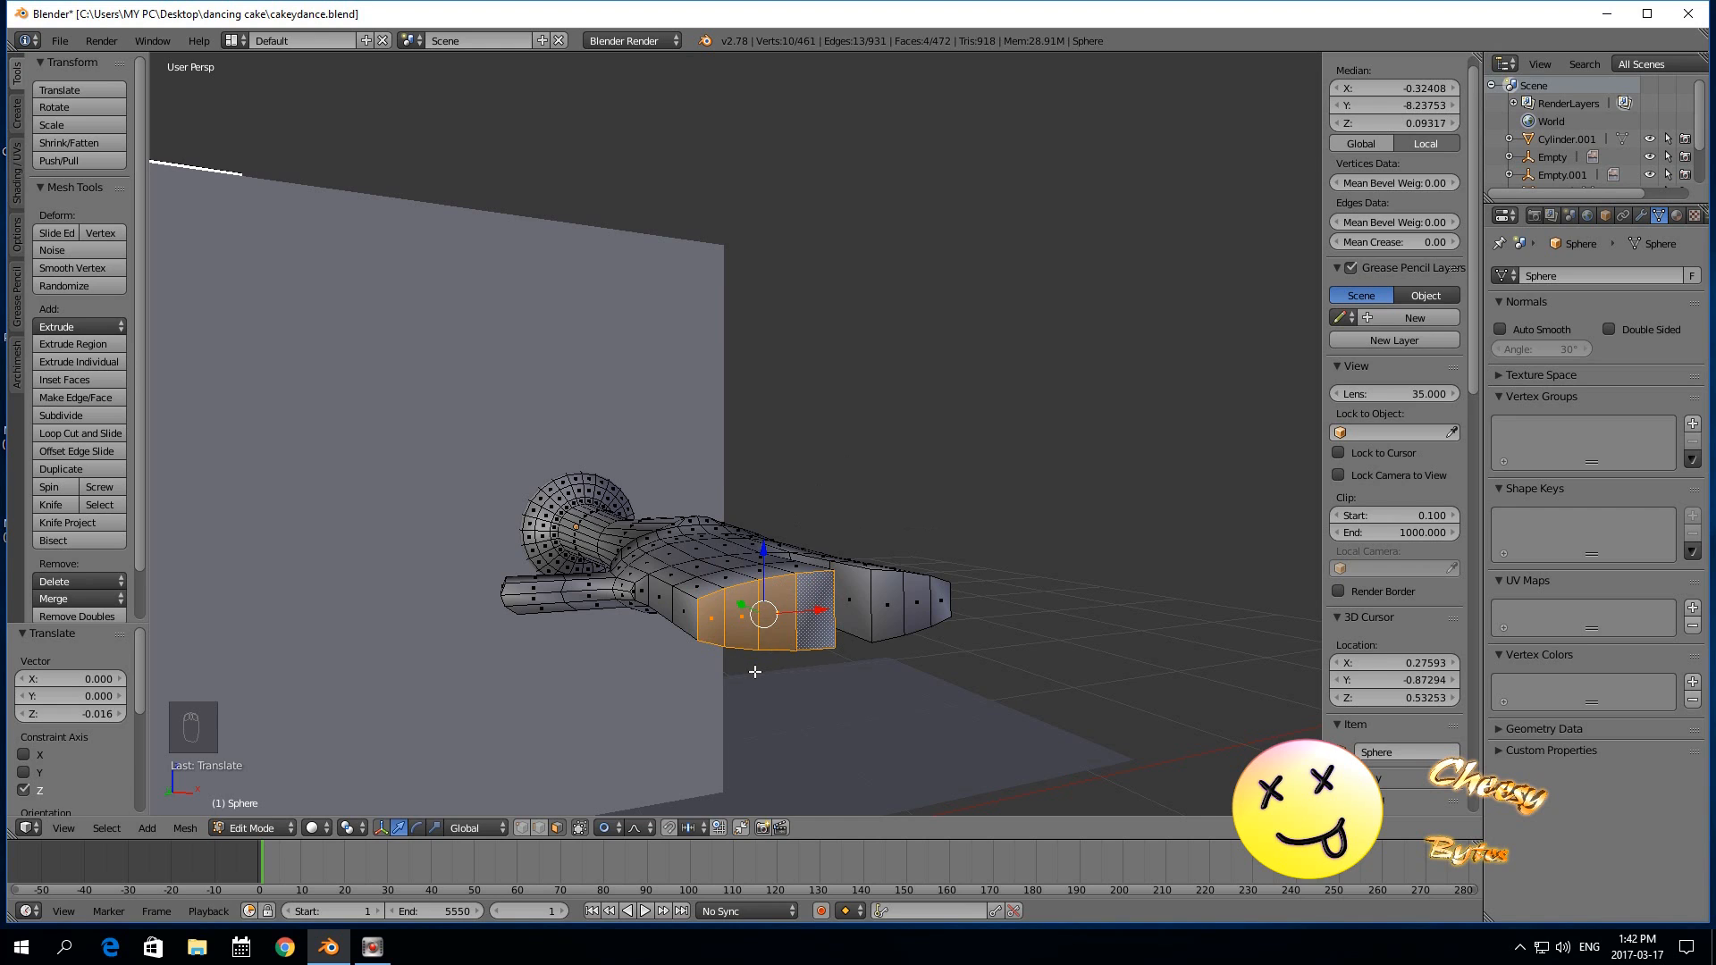
{"action": "key", "text": "s"}
{"action": "key", "text": "x"}
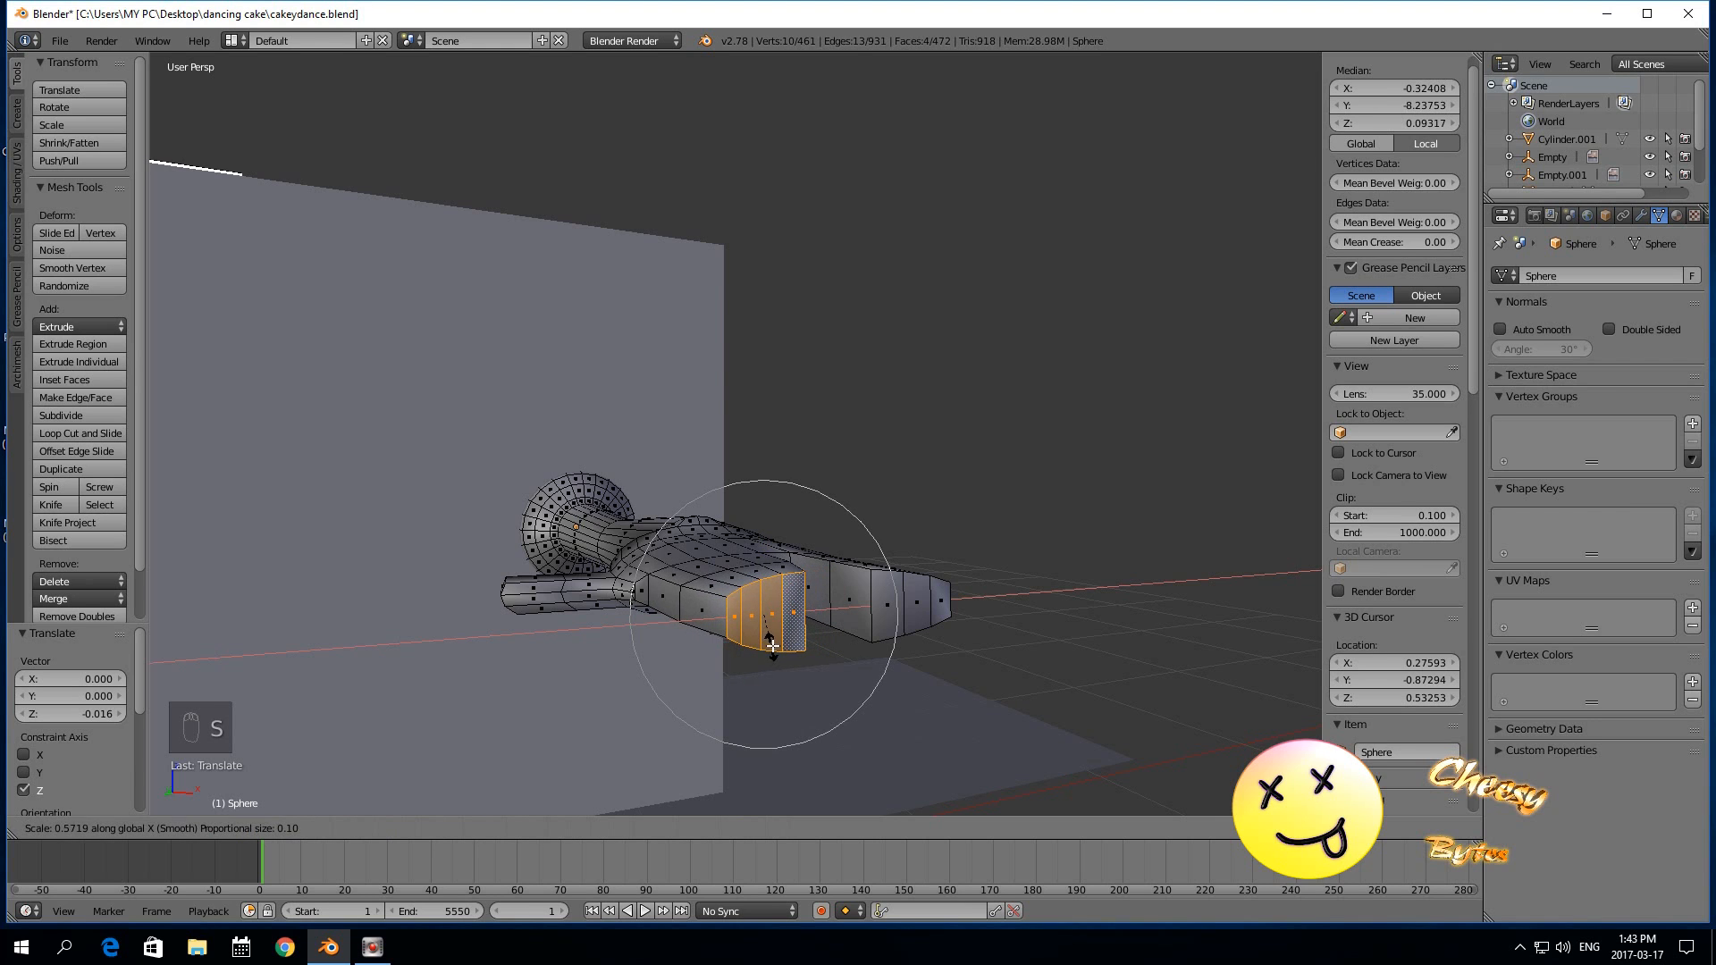
{"action": "left_click", "coordinate": [773, 645]}
Select the three end faces of the other finger and scale them by 0.714 along X.
{"action": "right_click", "coordinate": [886, 607]}
{"action": "right_click", "coordinate": [916, 603], "text": "shift"}
{"action": "right_click", "coordinate": [940, 603], "text": "shift"}
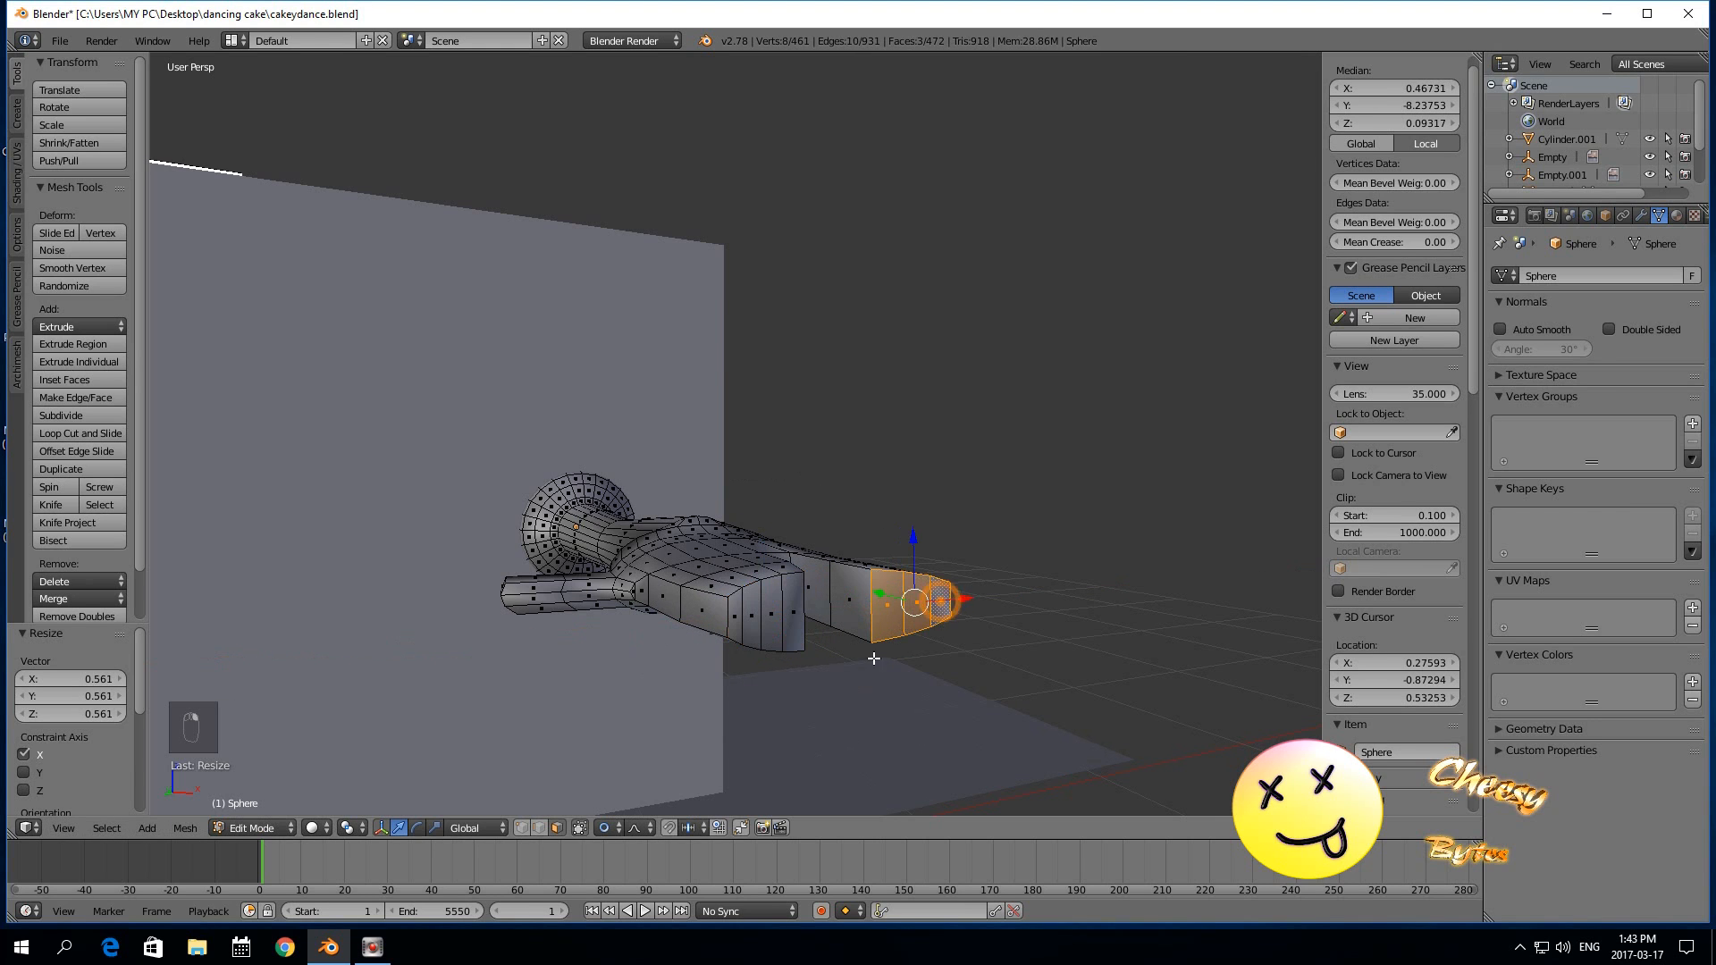
{"action": "key", "text": "s"}
{"action": "key", "text": "x"}
{"action": "left_click", "coordinate": [861, 650]}
Grow the selection from the outer fingertip faces back across the hand, nine times.
{"action": "middle_click_drag", "start_coordinate": [868, 610], "coordinate": [686, 614]}
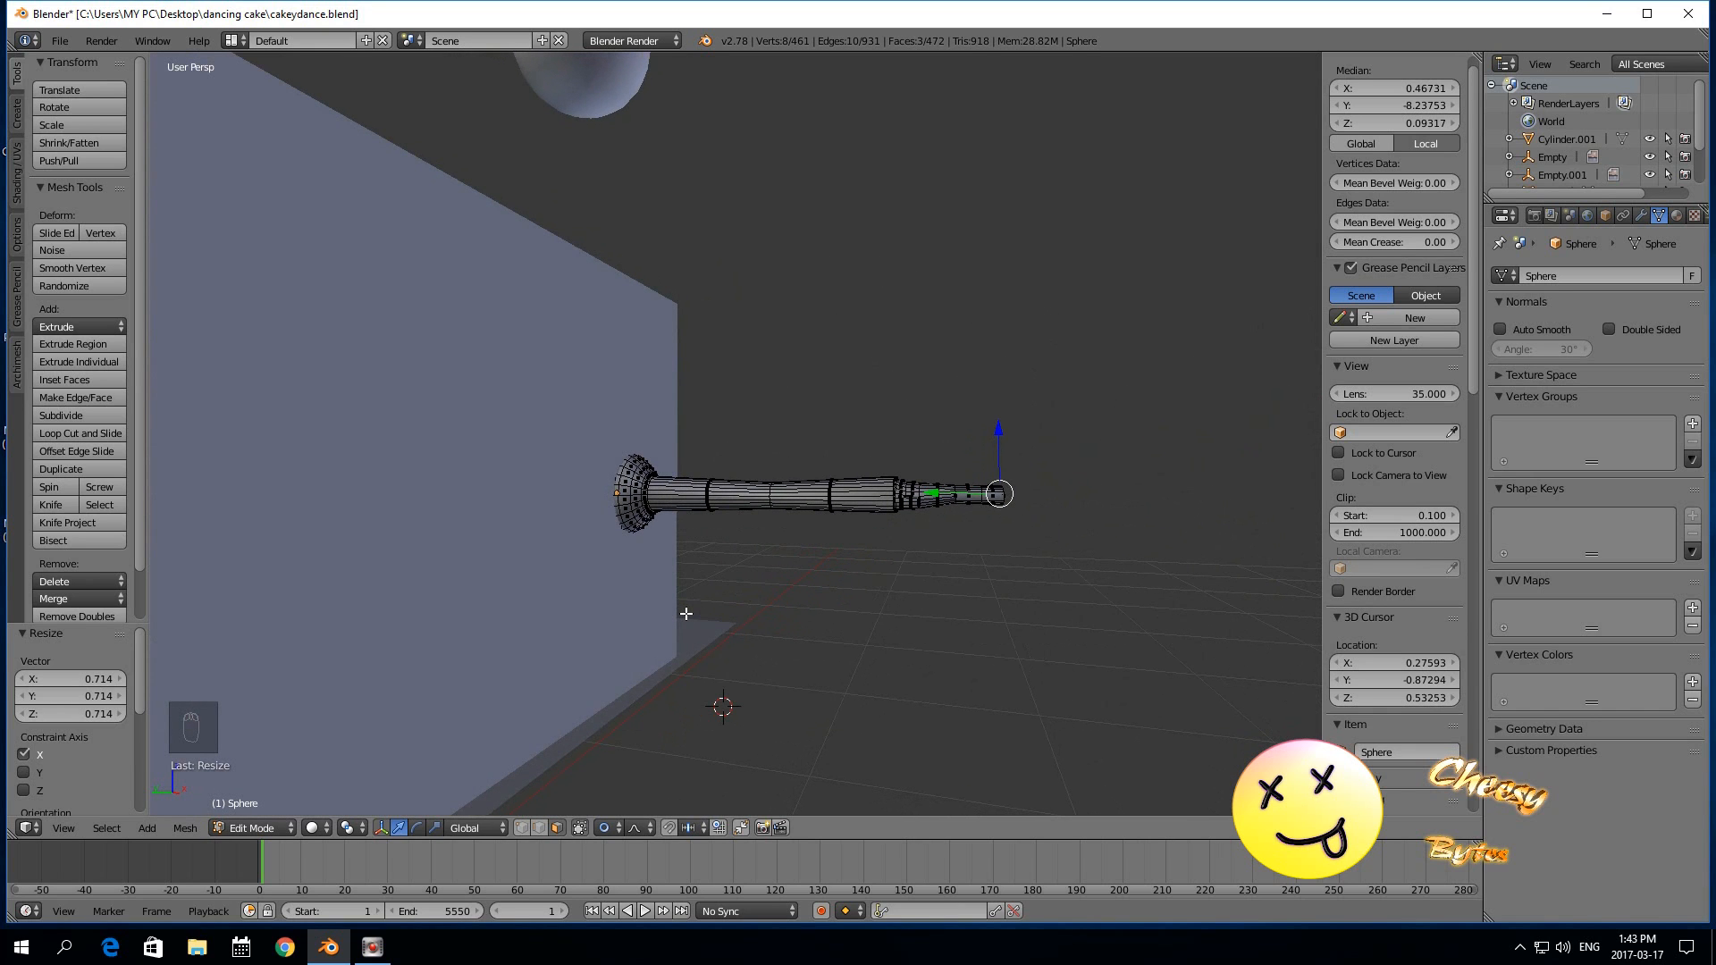
{"action": "key", "text": "ctrl+KP_Add"}
{"action": "key", "text": "ctrl+KP_Add"}
{"action": "key", "text": "ctrl+KP_Add"}
{"action": "key", "text": "ctrl+KP_Add"}
{"action": "key", "text": "ctrl+KP_Add"}
{"action": "key", "text": "ctrl+KP_Add"}
{"action": "key", "text": "ctrl+KP_Add"}
{"action": "key", "text": "ctrl+KP_Add"}
{"action": "key", "text": "ctrl+KP_Add"}
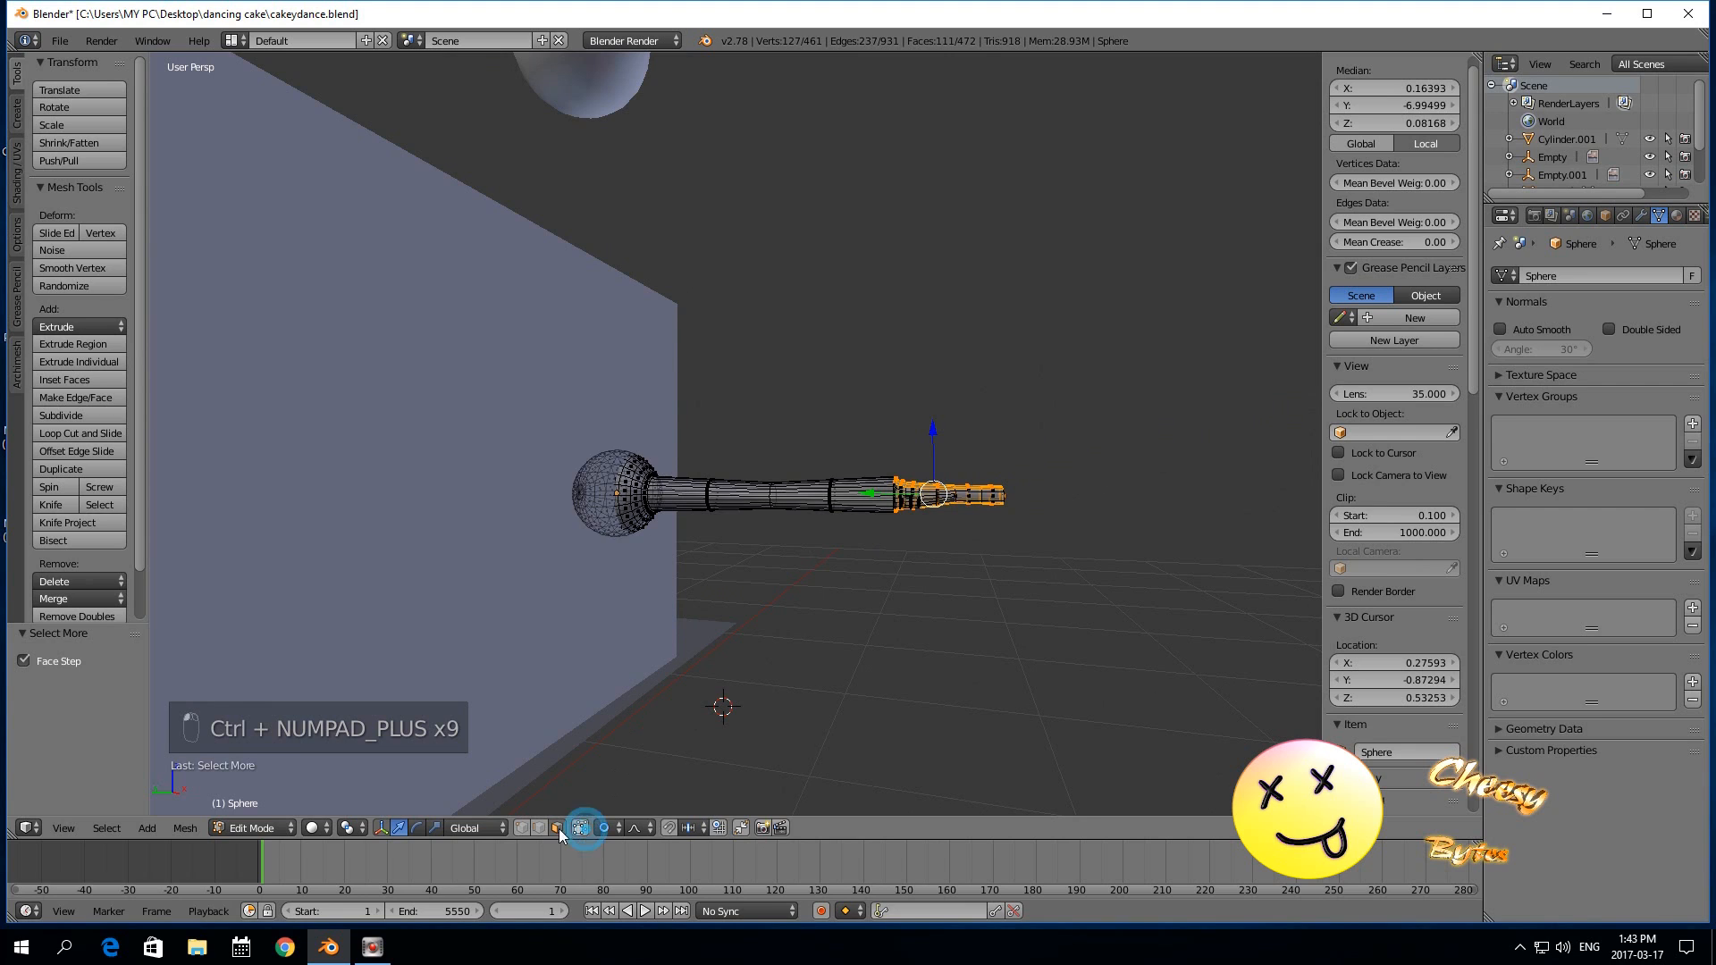
Switch to vertex selection and box-select the entire hand up to the wrist, including hidden vertices.
{"action": "right_click", "coordinate": [889, 498]}
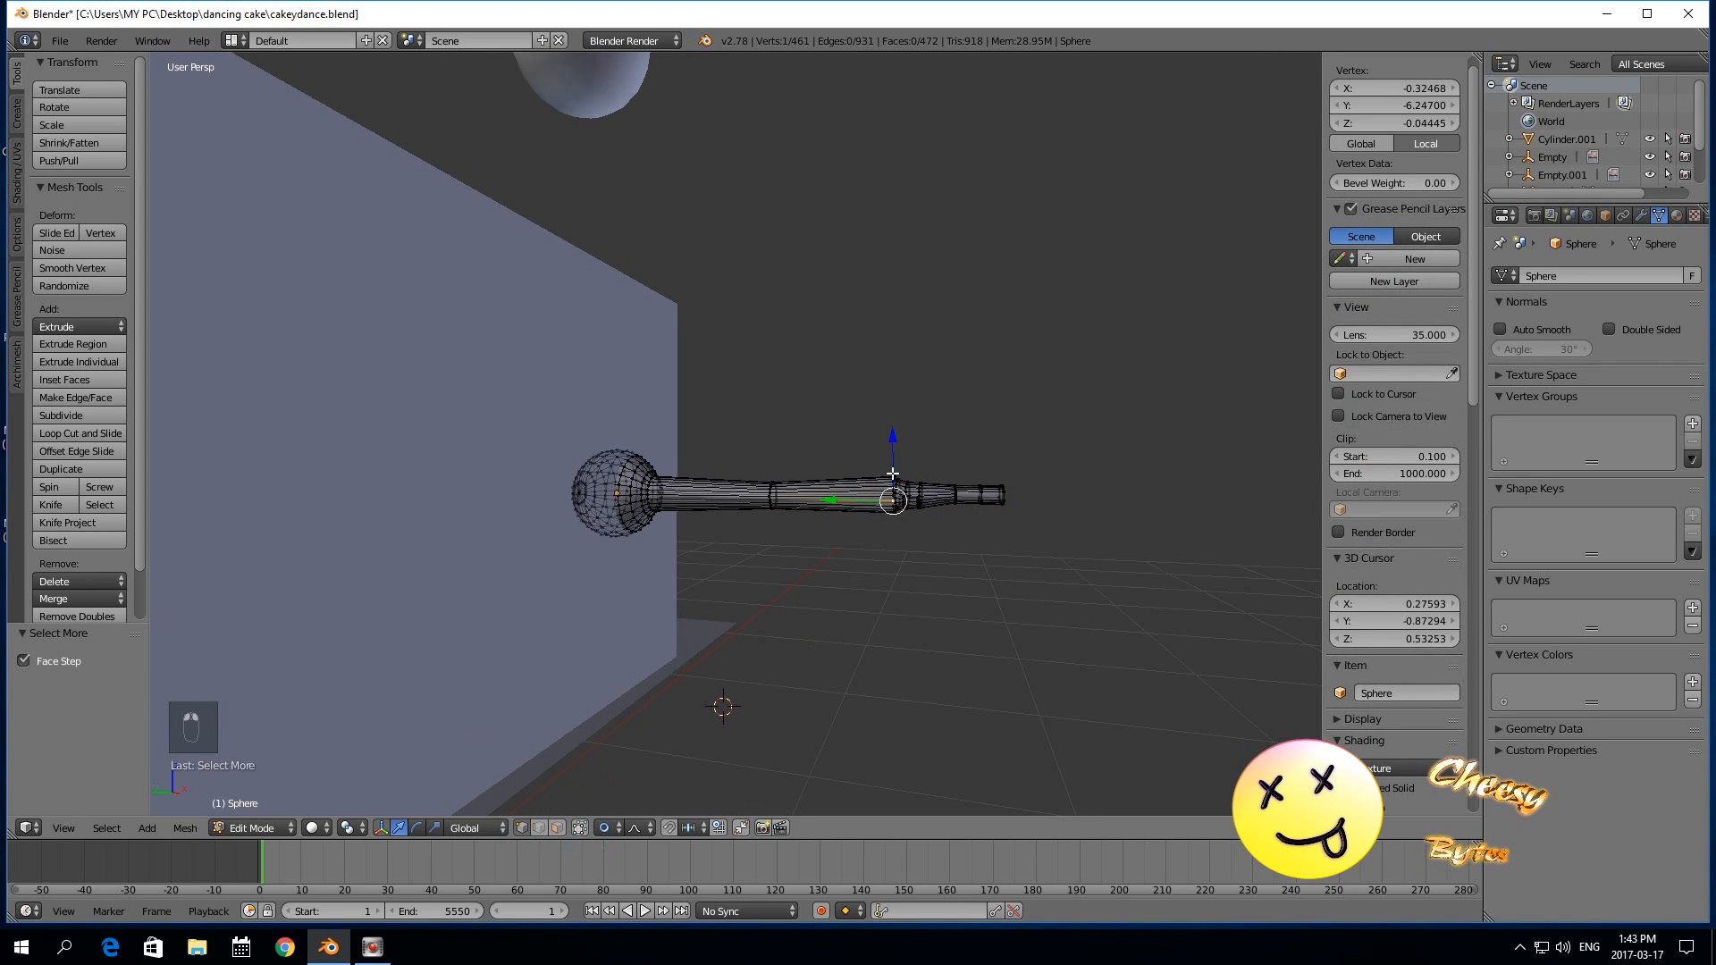
{"action": "key", "text": "b"}
{"action": "left_click_drag", "start_coordinate": [879, 418], "coordinate": [1017, 558]}
{"action": "scroll", "coordinate": [1016, 558], "scroll_direction": "up", "scroll_amount": 3}
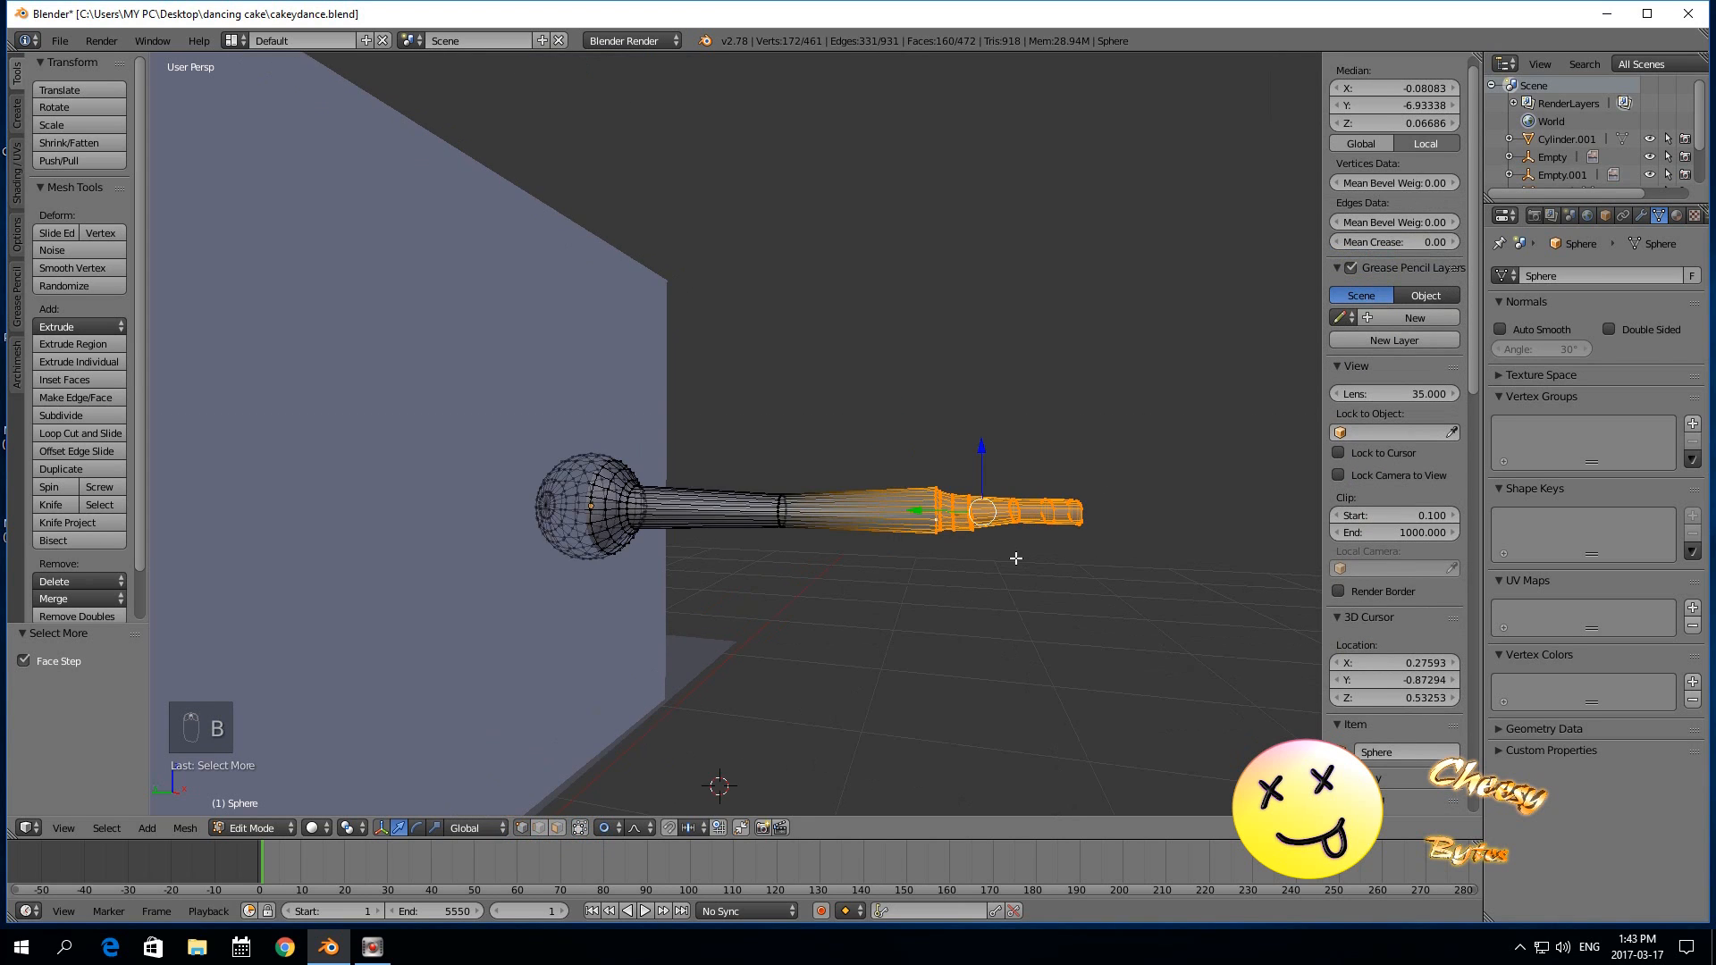
{"action": "scroll", "coordinate": [885, 598], "scroll_direction": "down", "scroll_amount": 4}
{"action": "middle_click_drag", "start_coordinate": [885, 598], "coordinate": [744, 639]}
Return to Object Mode and raise the arm 0.028 along Z beside the cake.
{"action": "left_click", "coordinate": [270, 828]}
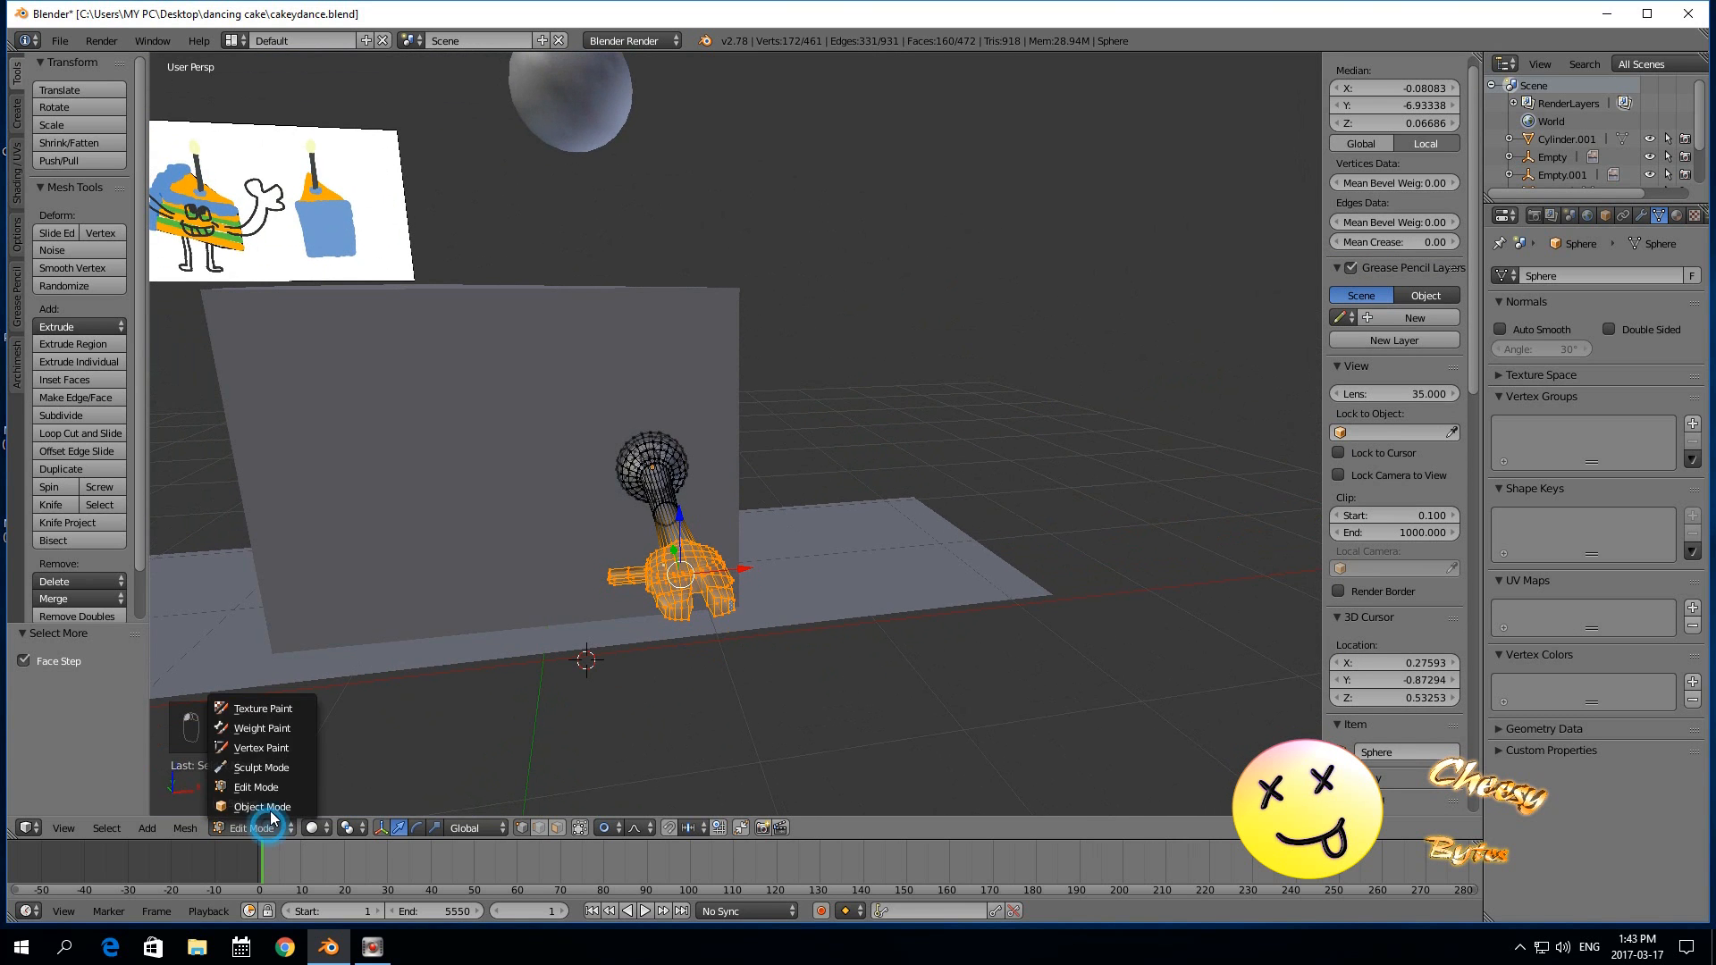
{"action": "left_click", "coordinate": [257, 790]}
{"action": "middle_click_drag", "start_coordinate": [261, 793], "coordinate": [583, 598]}
{"action": "scroll", "coordinate": [528, 667], "scroll_direction": "up", "scroll_amount": 2}
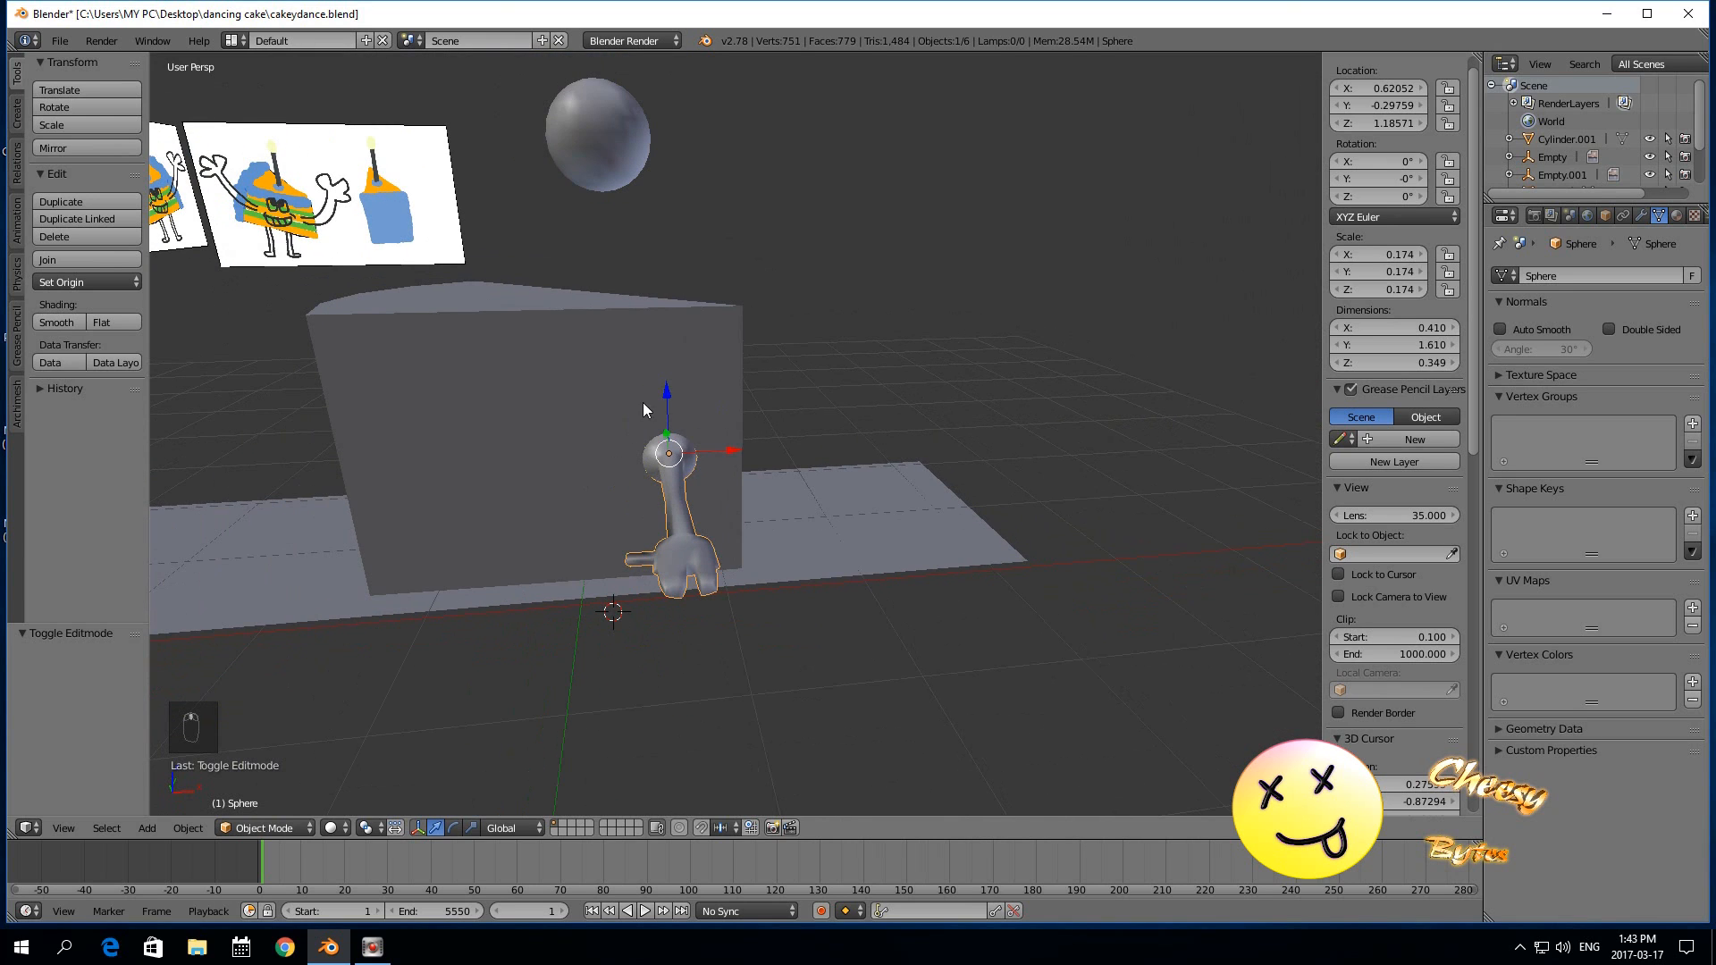
{"action": "left_click_drag", "start_coordinate": [666, 396], "coordinate": [661, 393]}
{"action": "middle_click_drag", "start_coordinate": [646, 469], "coordinate": [717, 500]}
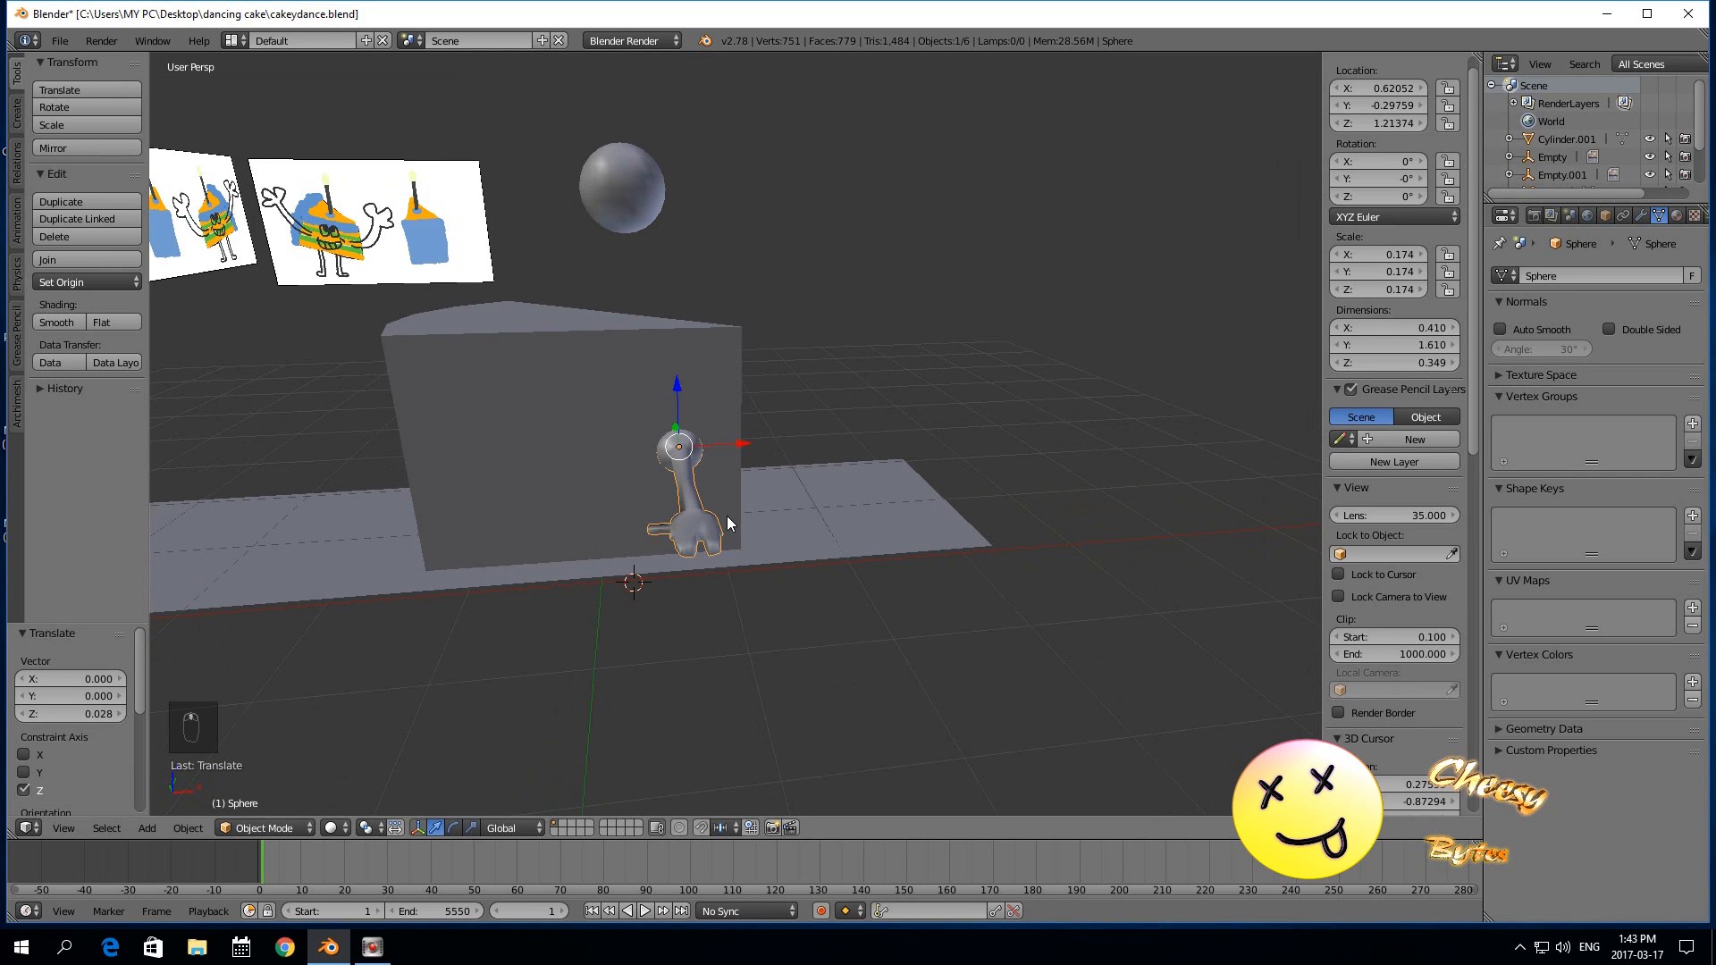
{"action": "middle_click_drag", "start_coordinate": [735, 508], "coordinate": [716, 545]}
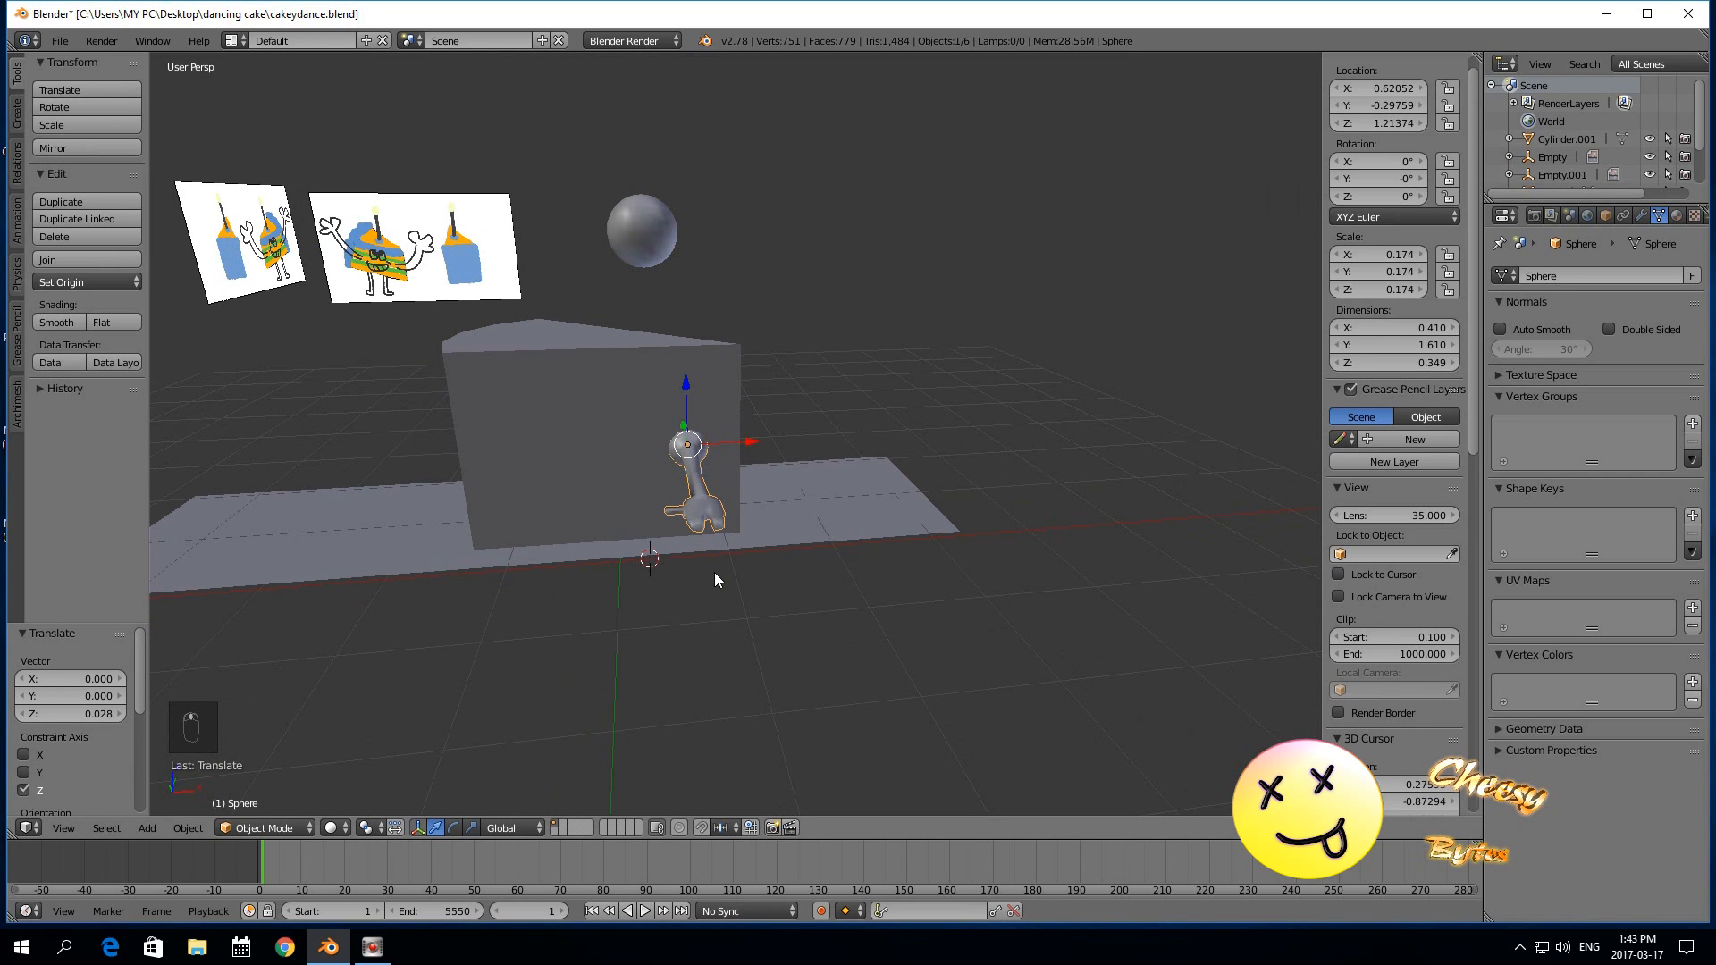
Duplicate the arm and move the copy -1.342 along X to the opposite side of the cake's front face.
{"action": "left_click", "coordinate": [715, 573]}
{"action": "right_click", "coordinate": [708, 503]}
{"action": "right_click", "coordinate": [707, 512]}
{"action": "key", "text": "shift+d"}
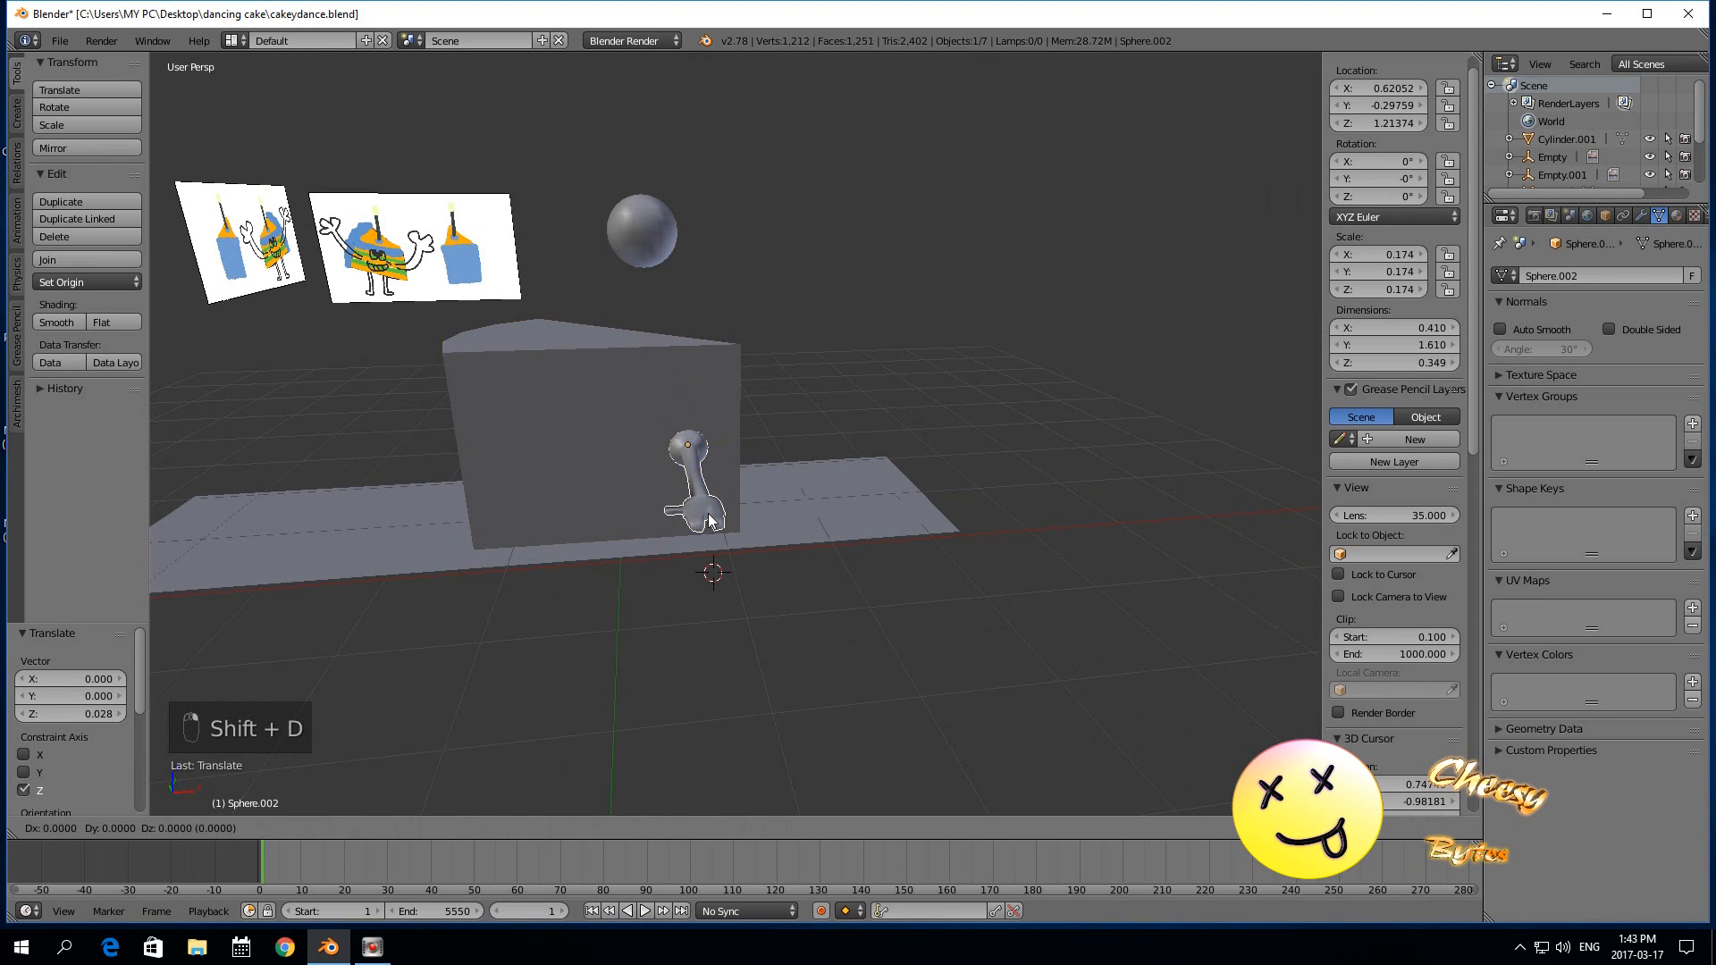
{"action": "key", "text": "z"}
{"action": "key", "text": "x"}
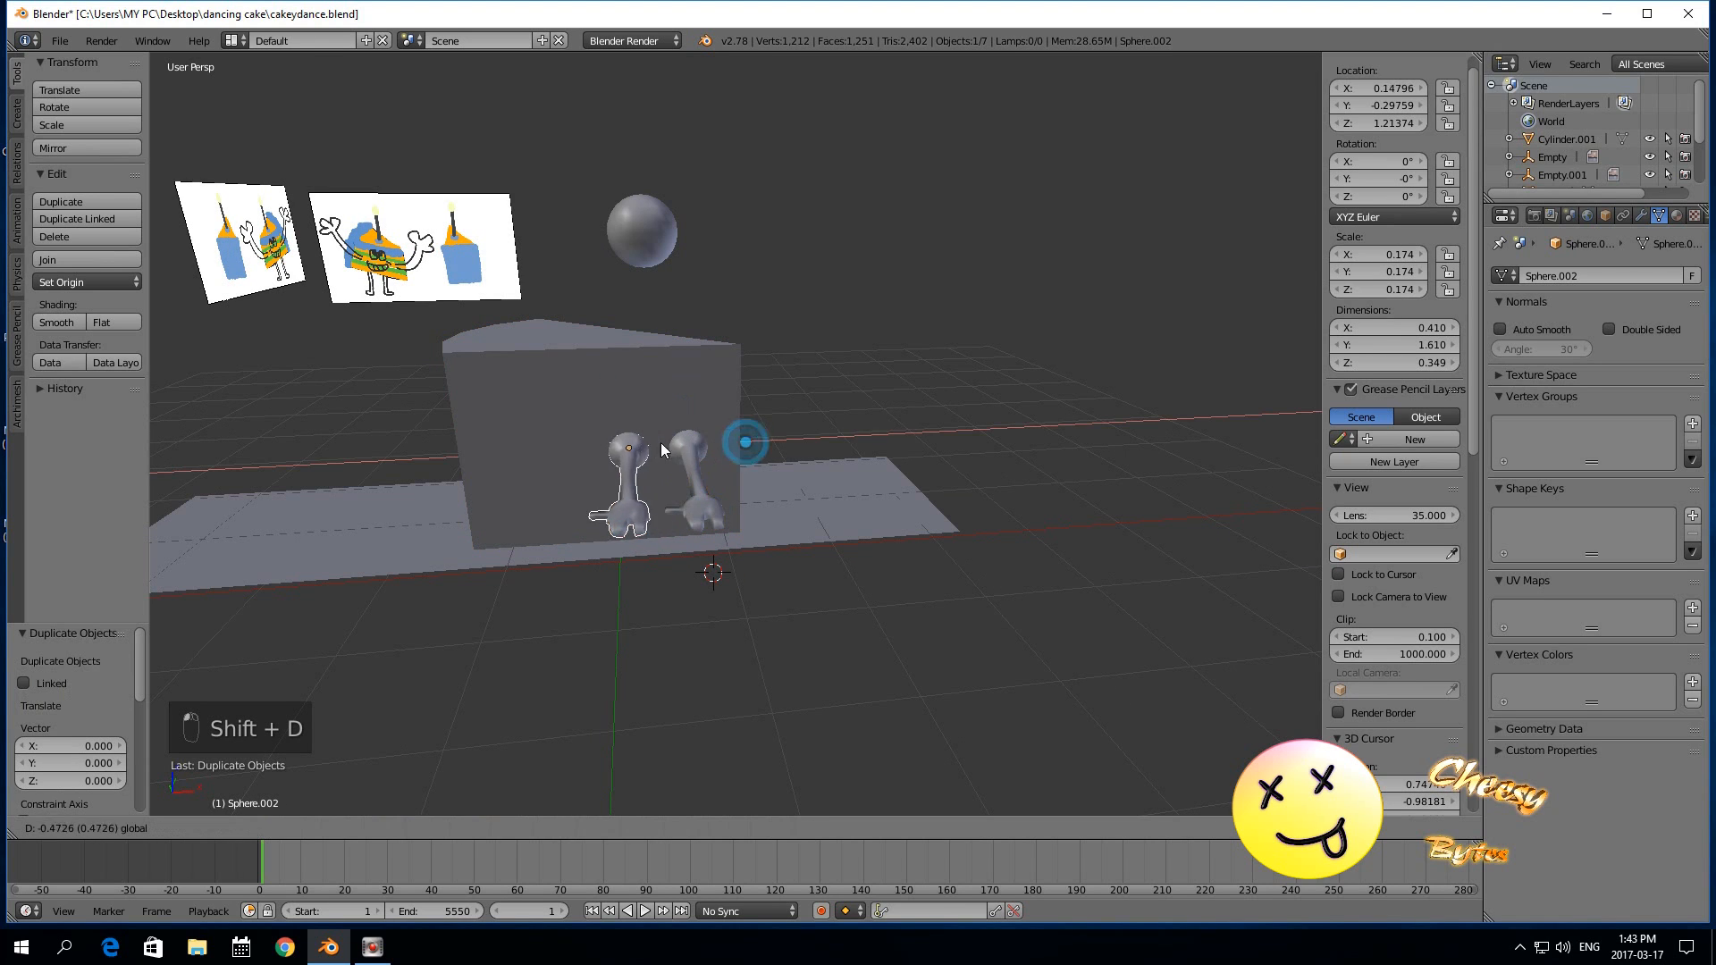
{"action": "left_click", "coordinate": [574, 442]}
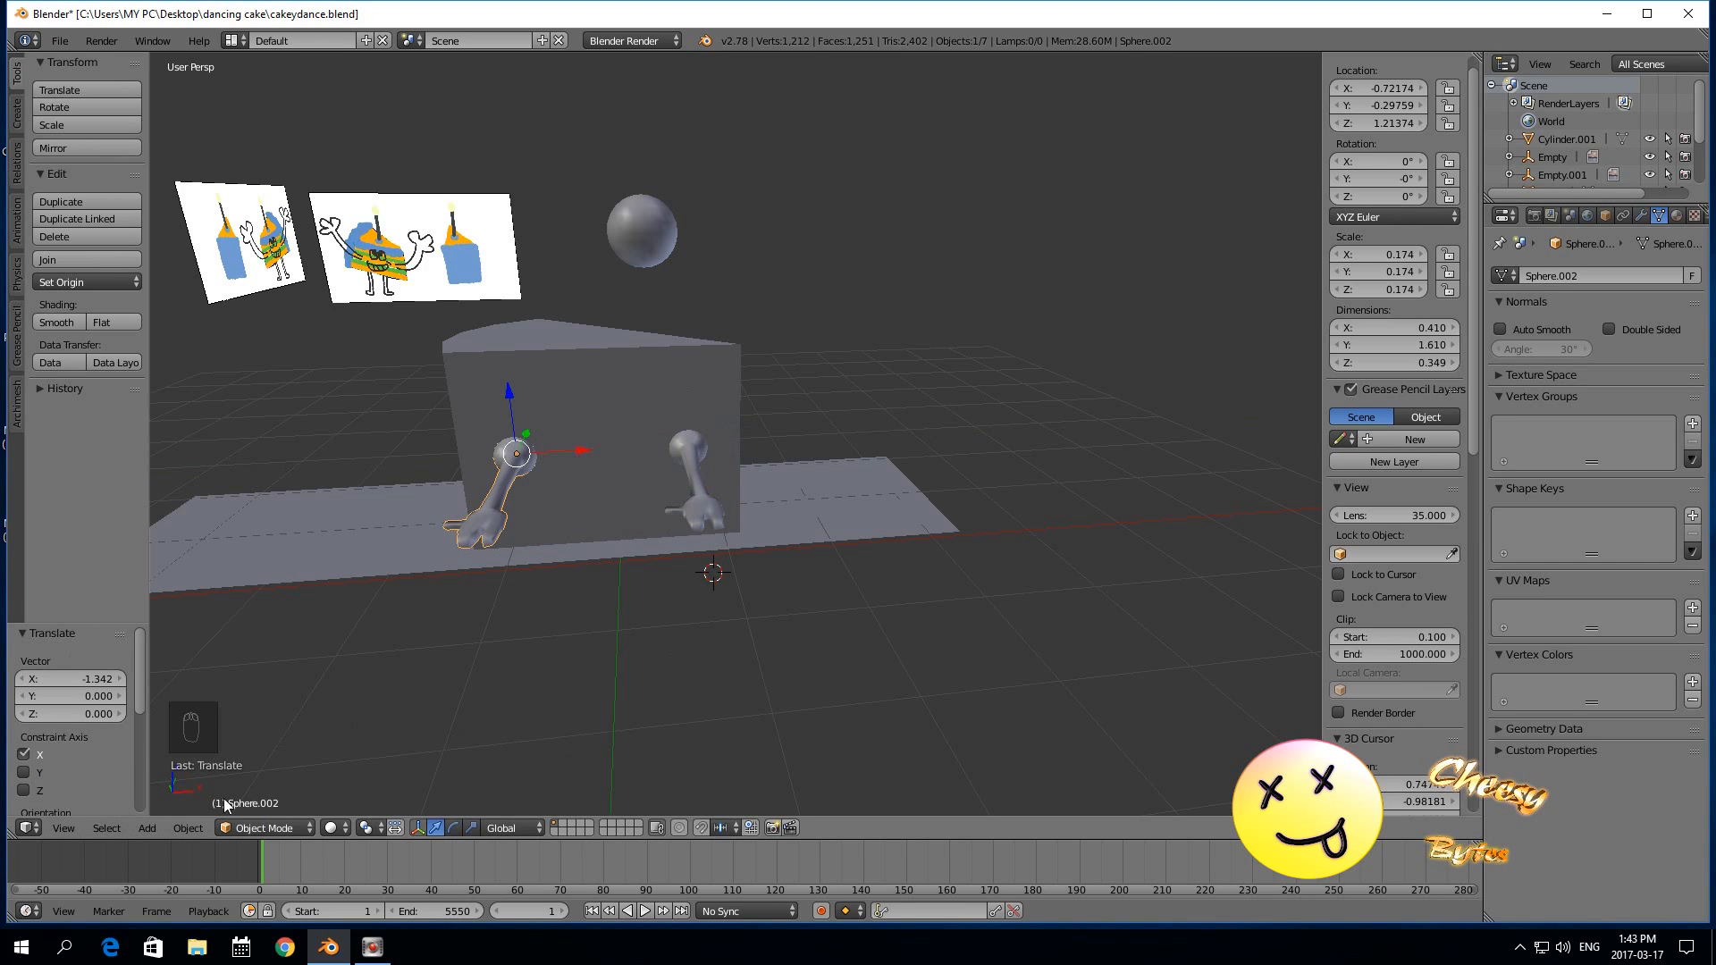
Mirror the duplicated arm along the global X axis so its thumb points the opposite way.
{"action": "left_click", "coordinate": [189, 830]}
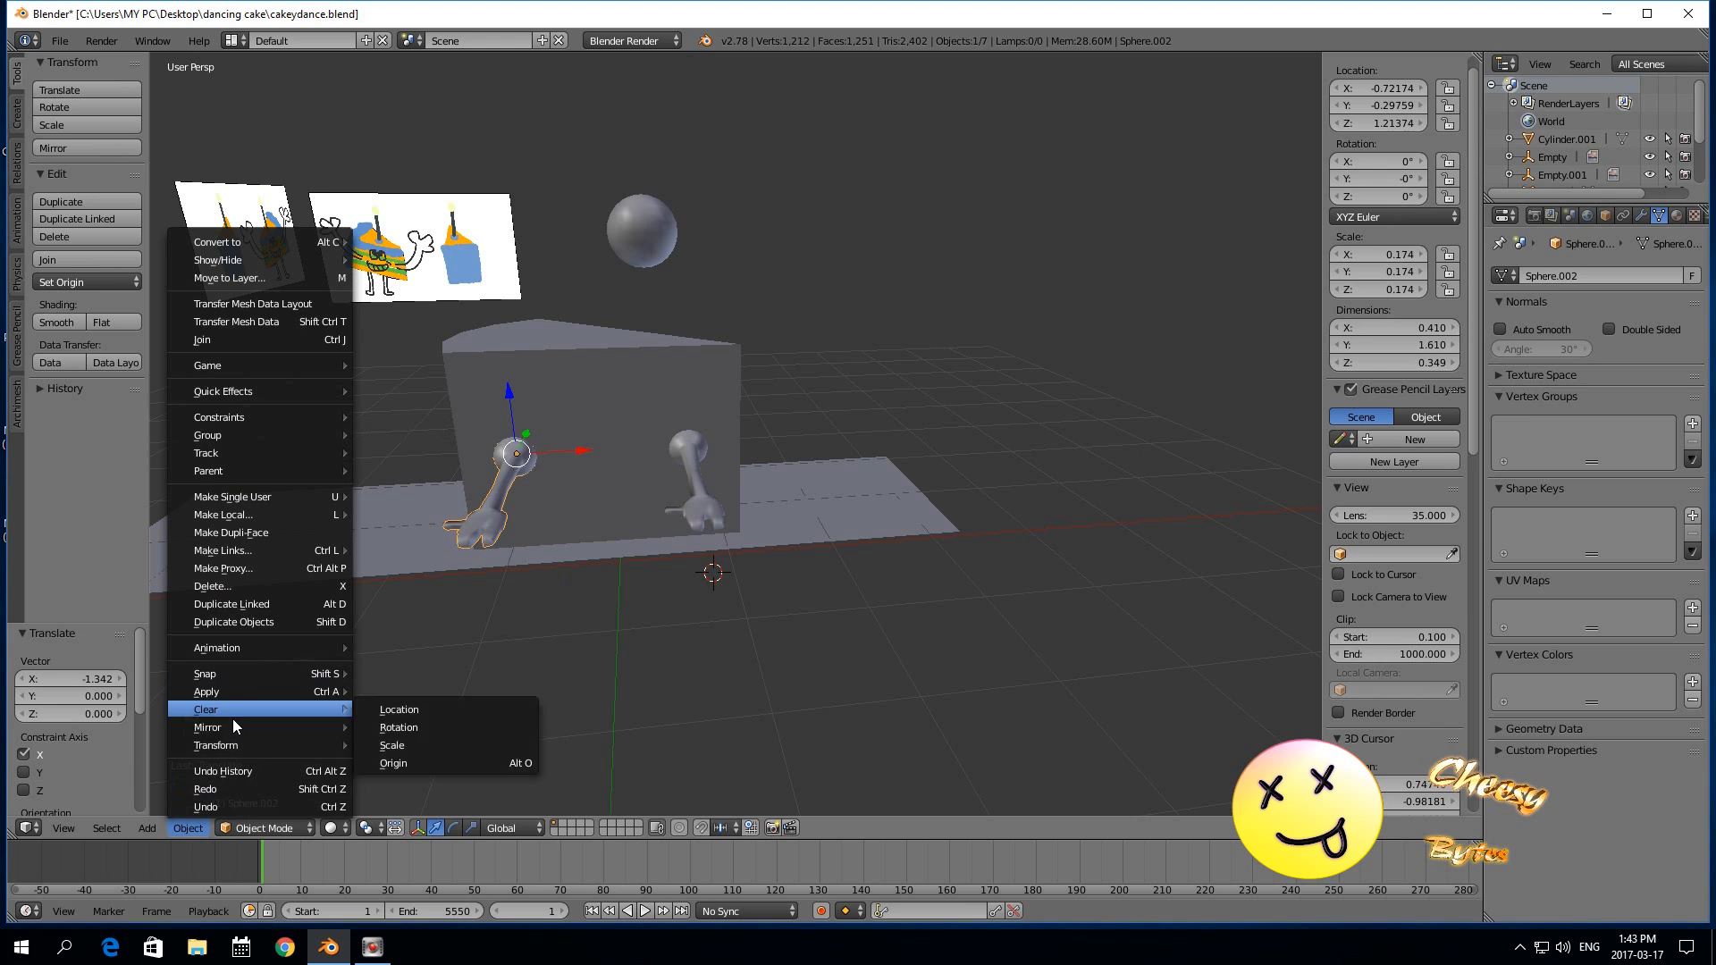
{"action": "mouse_move", "coordinate": [232, 726]}
{"action": "left_click", "coordinate": [394, 755]}
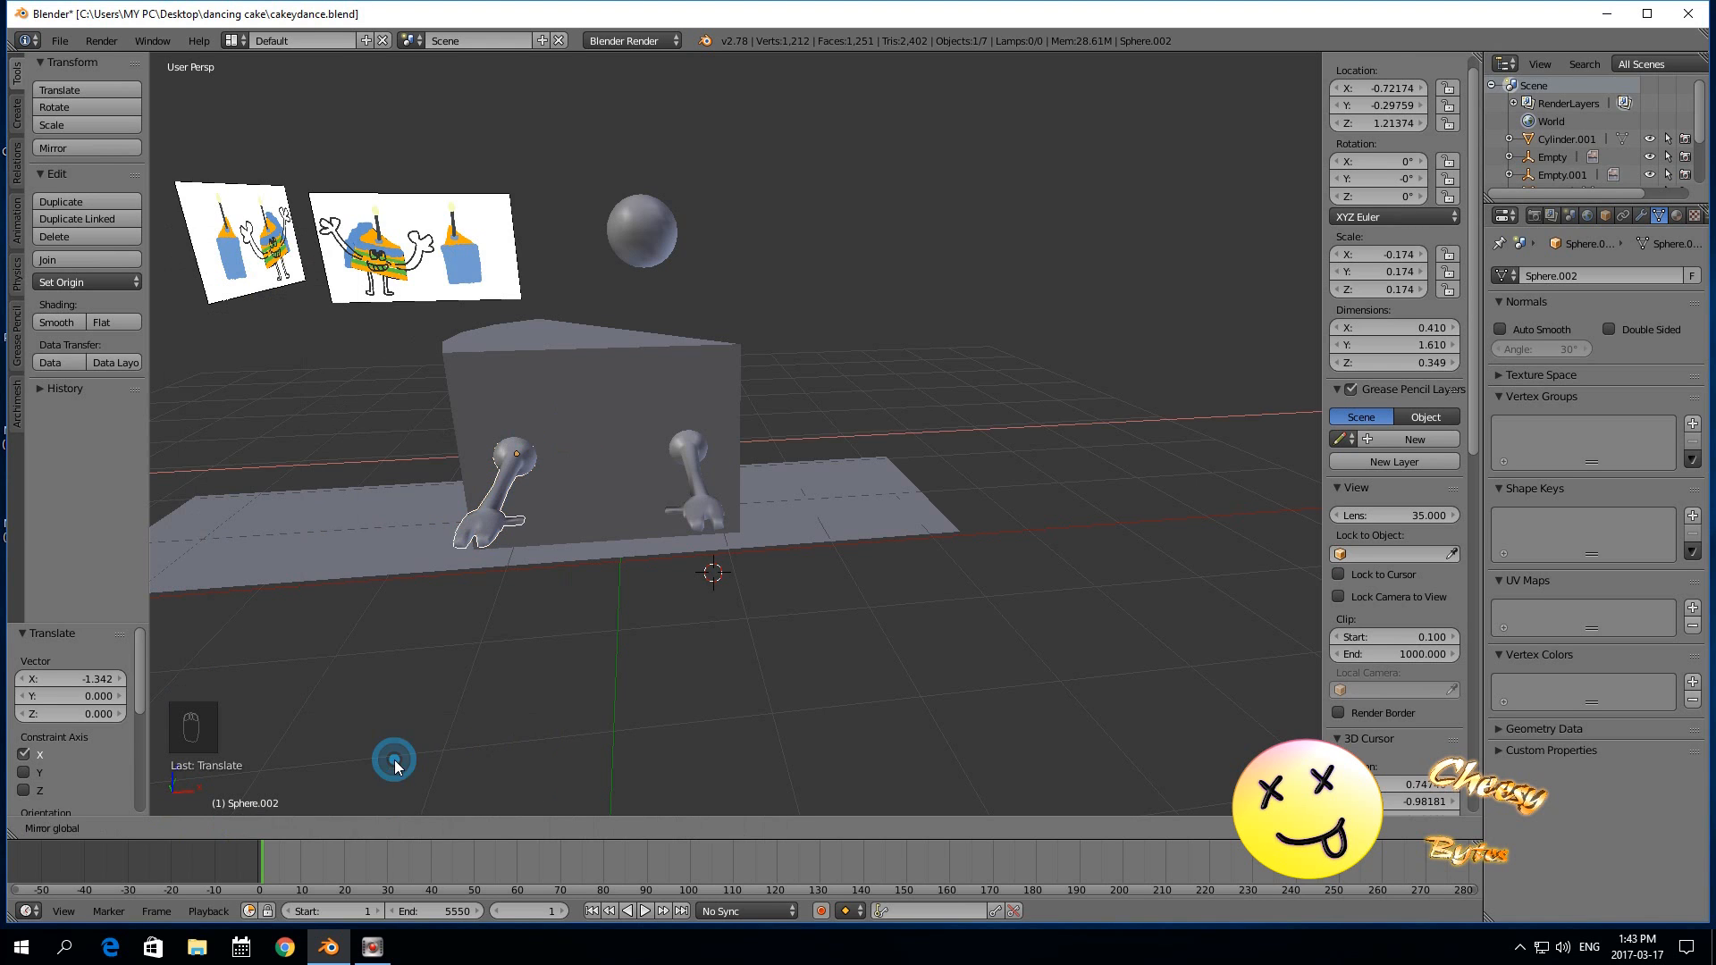
{"action": "key", "text": "alt+a"}
{"action": "key", "text": "Escape"}
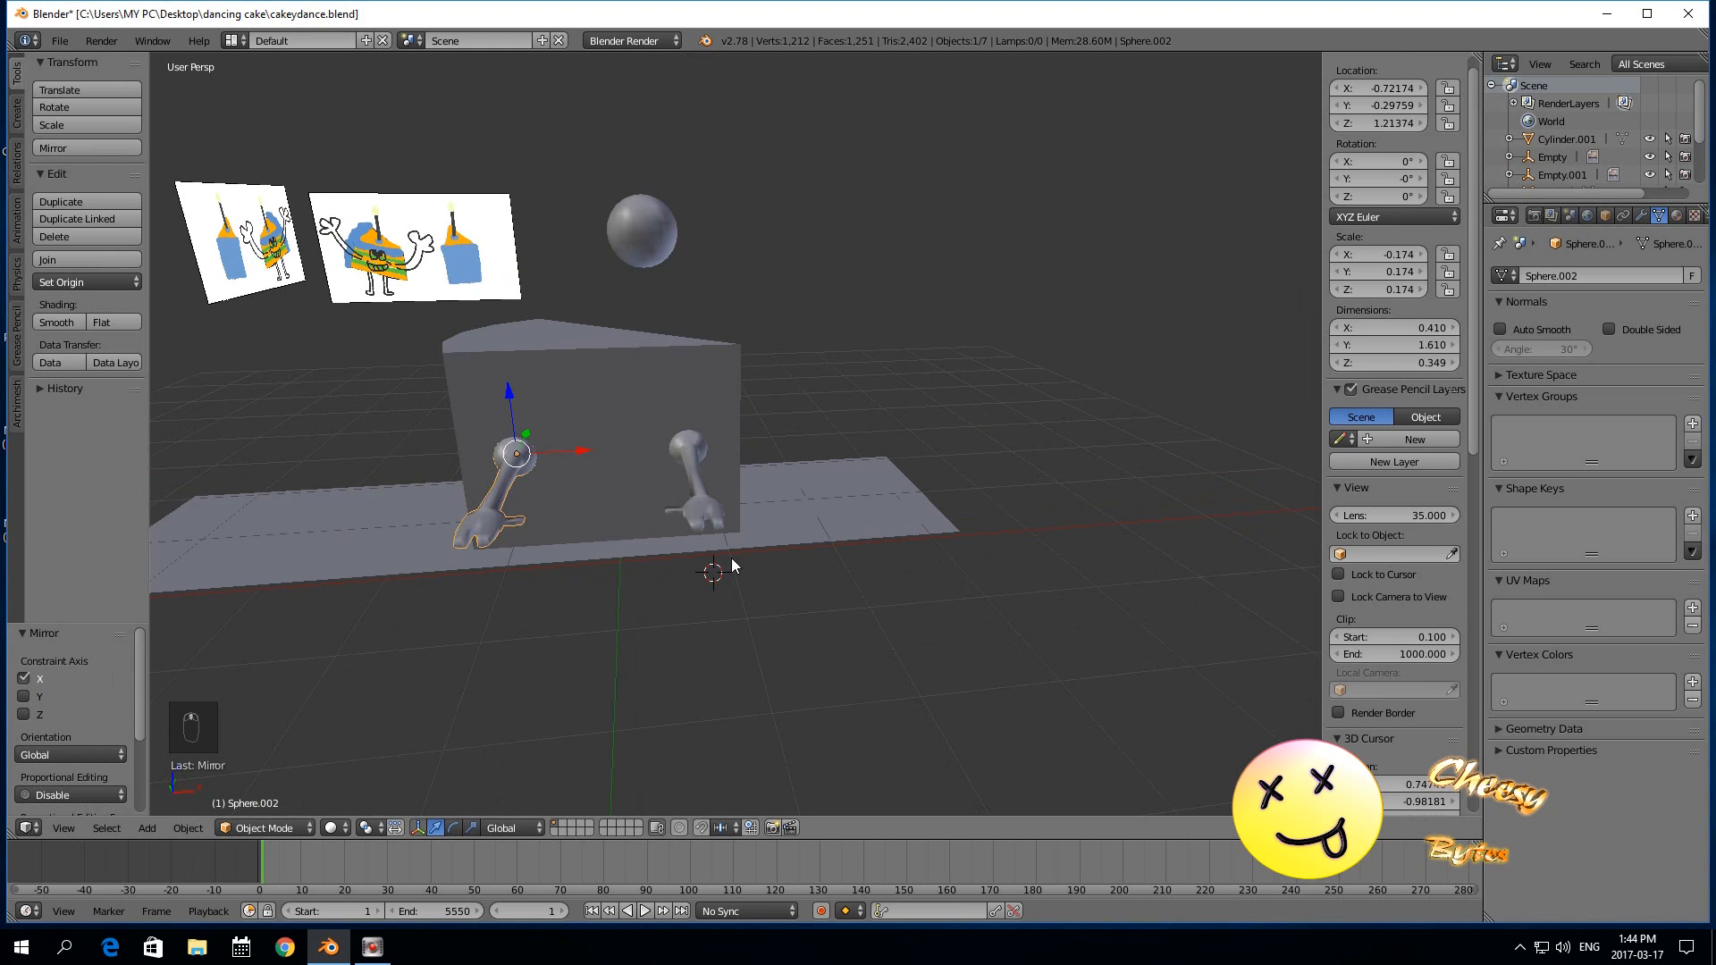
Rotate the mirrored arm by -44.652° and the original arm by 48.405° around Z so both spread outward.
{"action": "key", "text": "r"}
{"action": "key", "text": "z"}
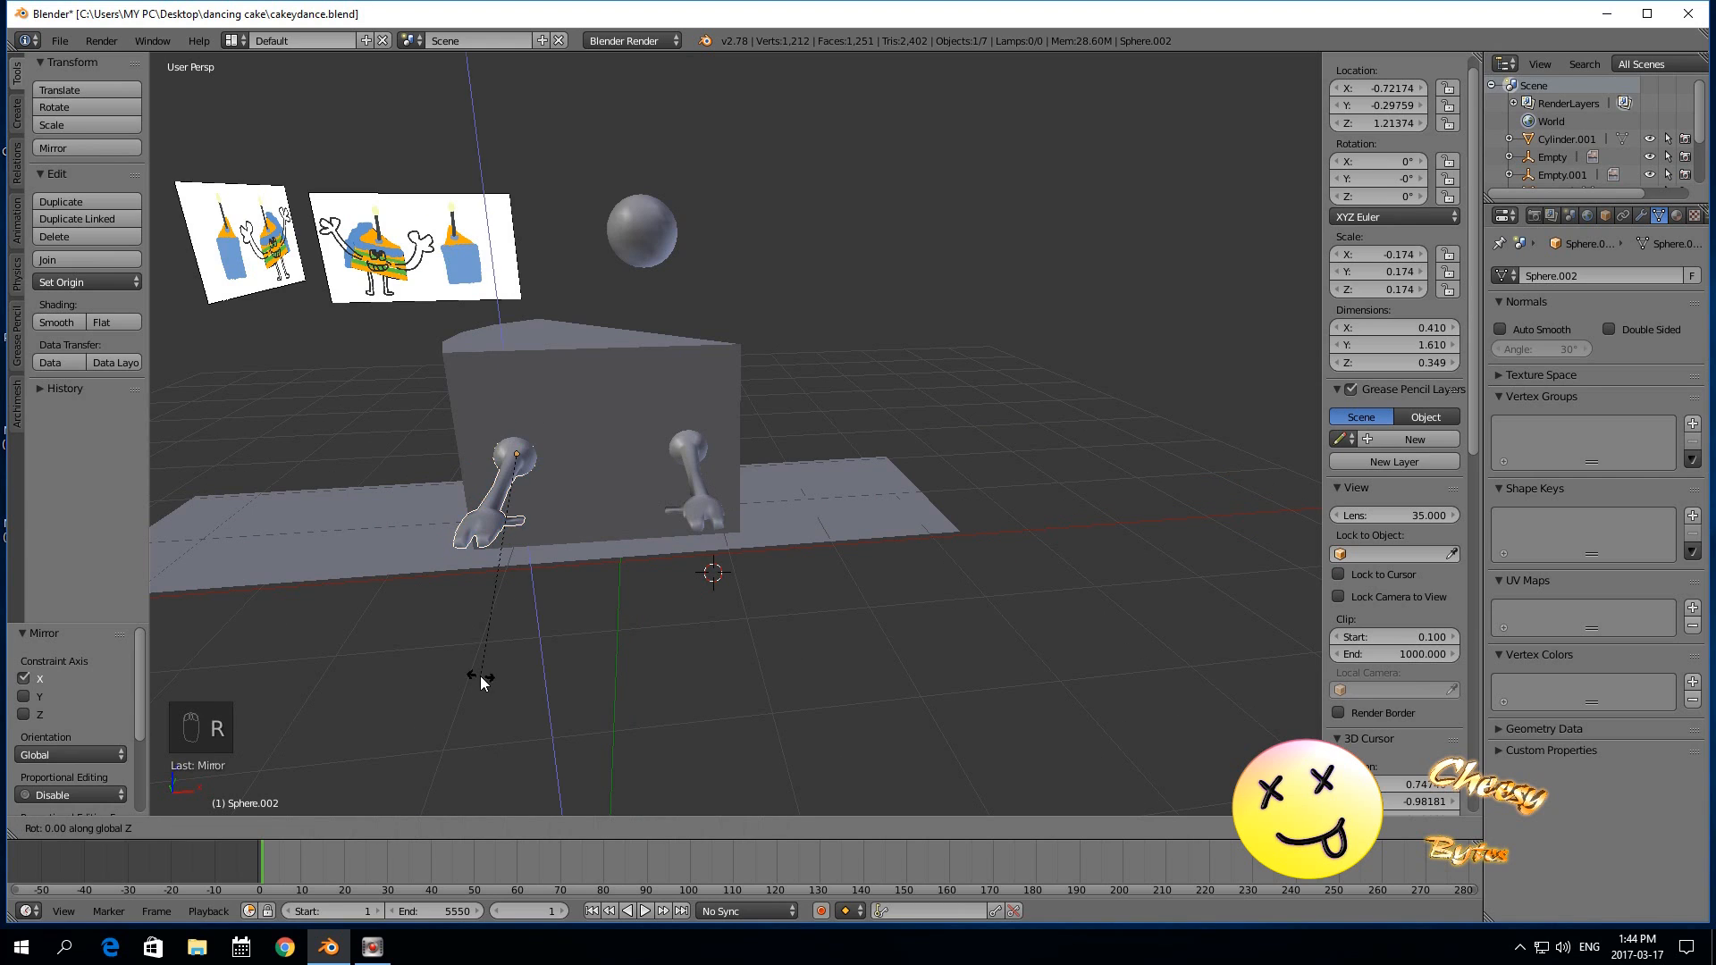
{"action": "left_click", "coordinate": [295, 614]}
{"action": "right_click", "coordinate": [693, 458]}
{"action": "key", "text": "r"}
{"action": "key", "text": "z"}
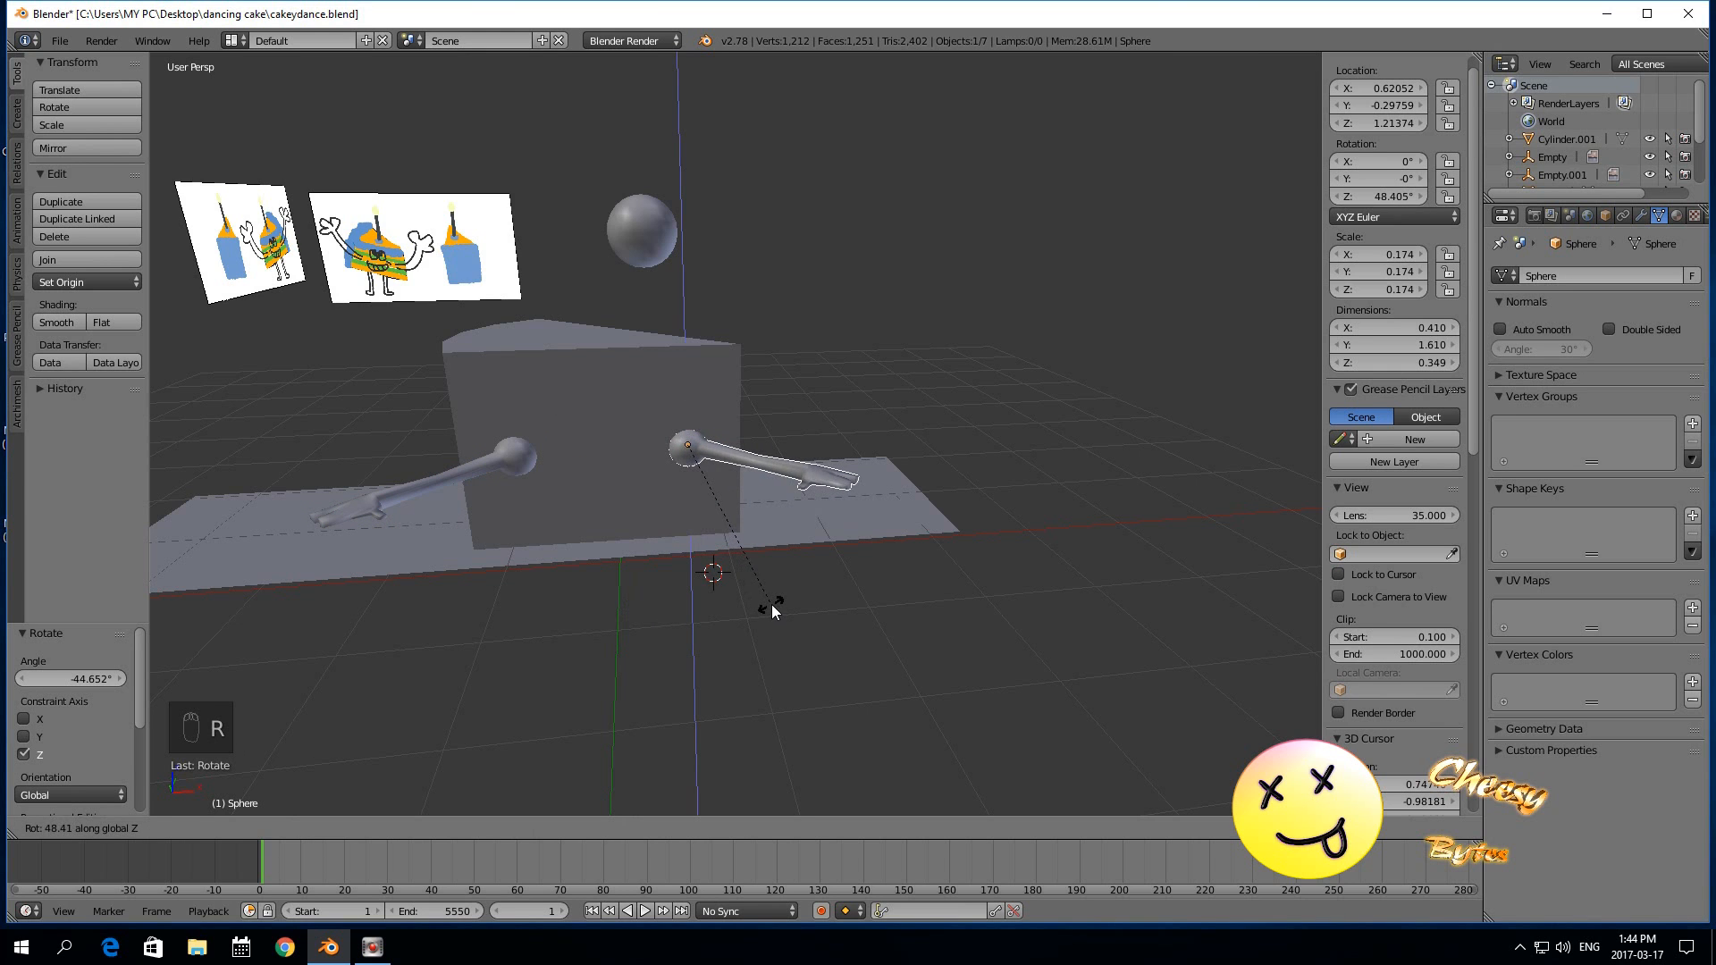
{"action": "left_click", "coordinate": [770, 604]}
Shrink the floating sphere to a scale of 0.178 and move it -1.269 along Z and -0.225 along X onto the cake's front.
{"action": "scroll", "coordinate": [760, 609], "scroll_direction": "down", "scroll_amount": 2}
{"action": "middle_click_drag", "start_coordinate": [599, 662], "coordinate": [604, 624]}
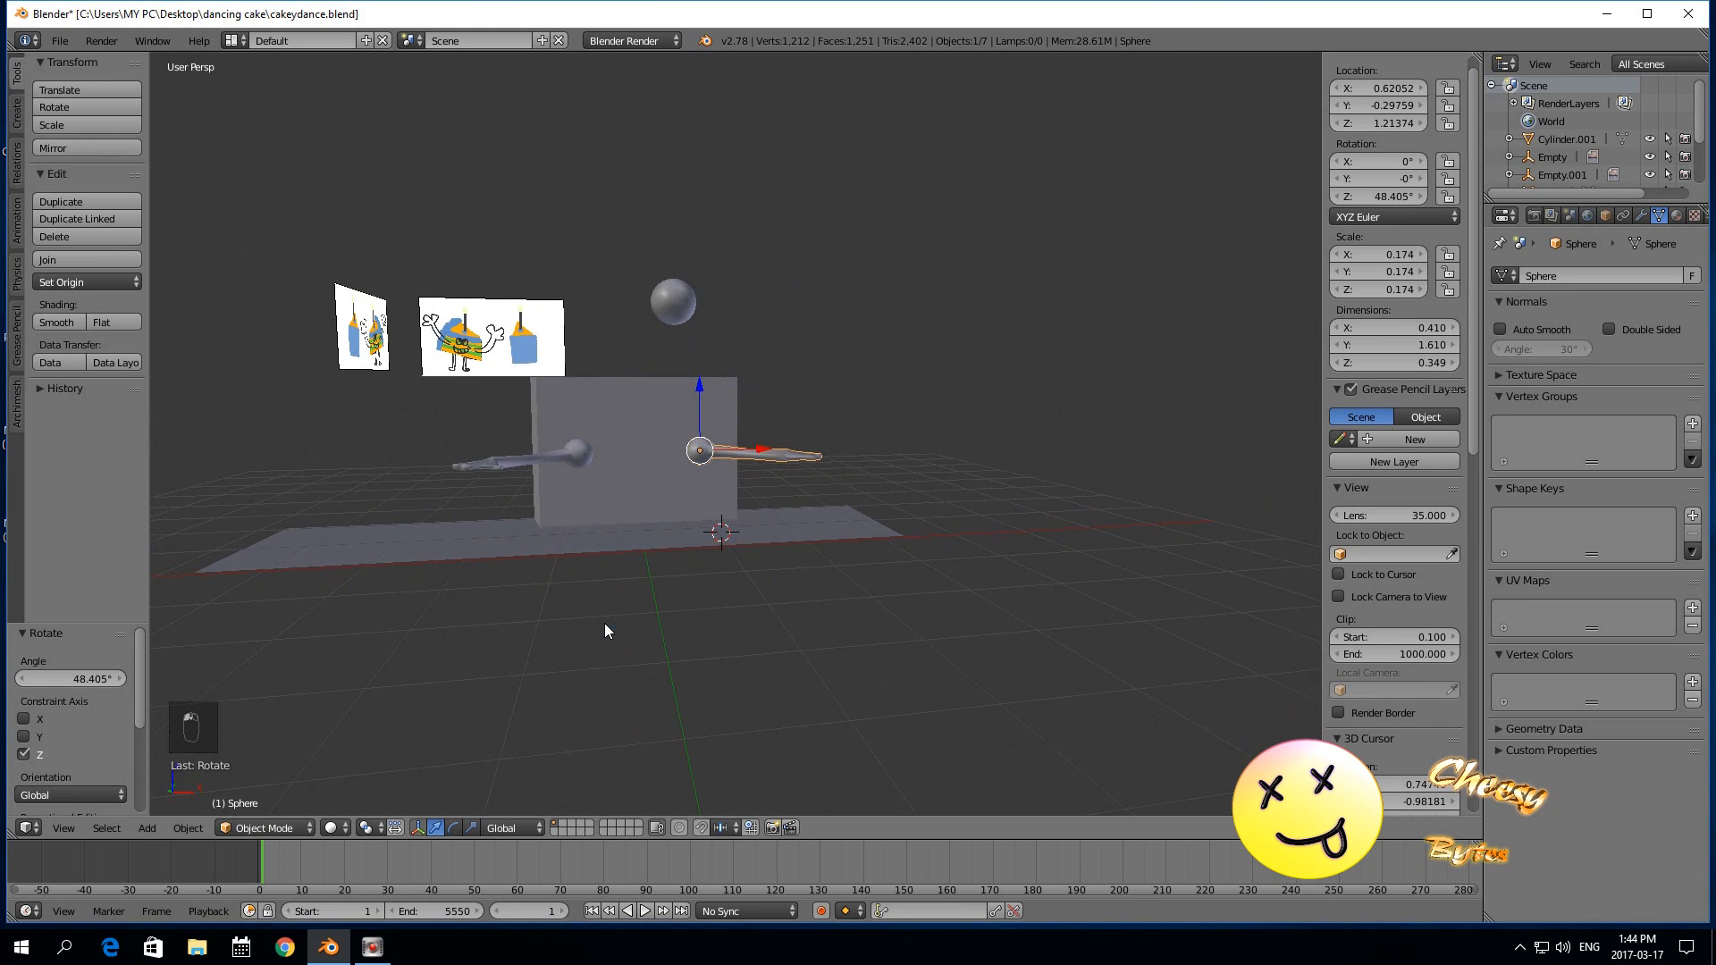
{"action": "scroll", "coordinate": [678, 367], "scroll_direction": "up", "scroll_amount": 2}
{"action": "right_click", "coordinate": [674, 295]}
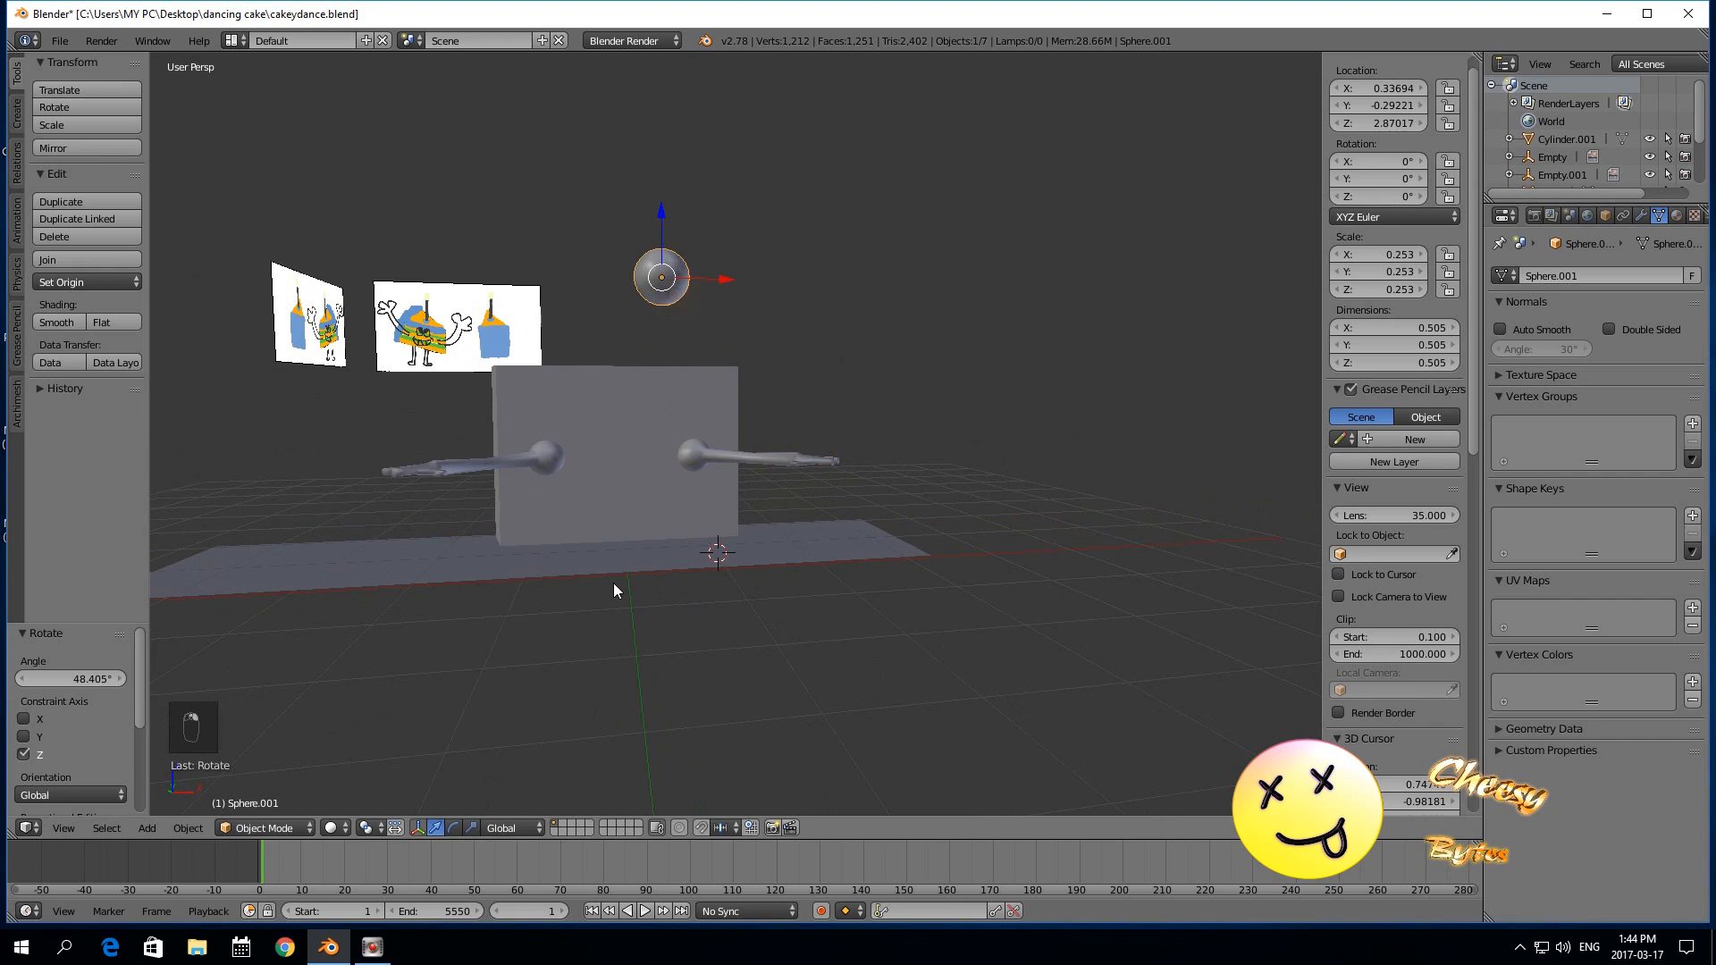
{"action": "key", "text": "s"}
{"action": "left_click", "coordinate": [628, 485]}
{"action": "left_click_drag", "start_coordinate": [664, 209], "coordinate": [653, 346]}
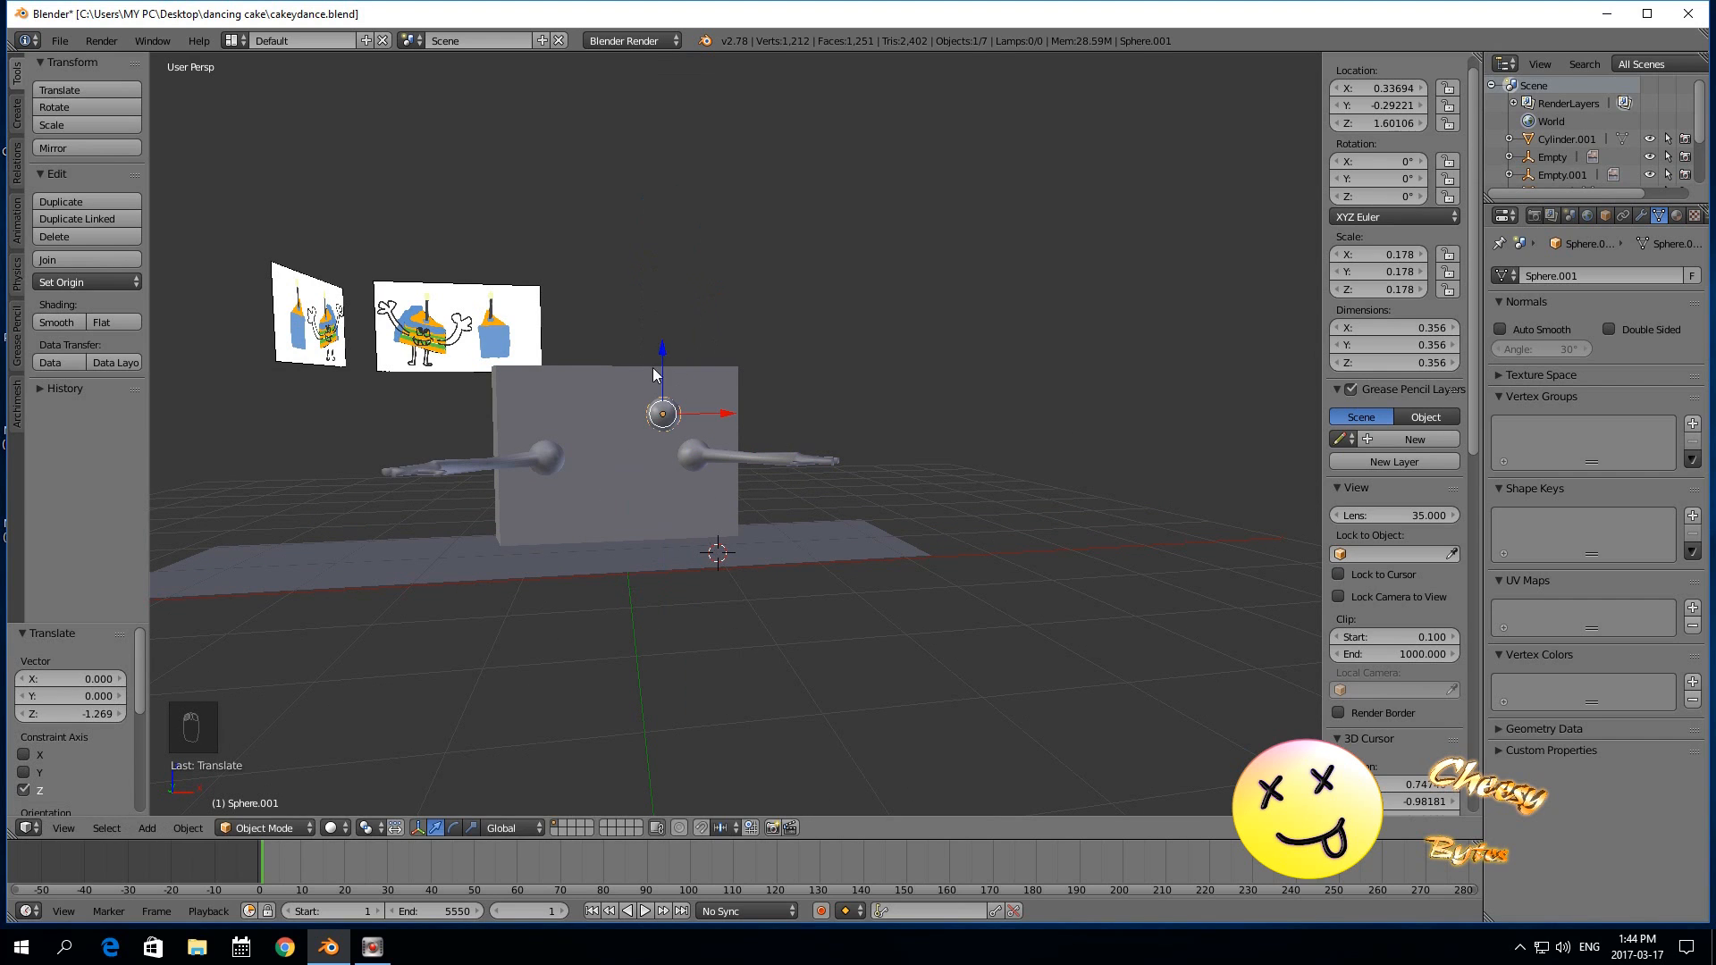
{"action": "left_click_drag", "start_coordinate": [720, 413], "coordinate": [695, 410]}
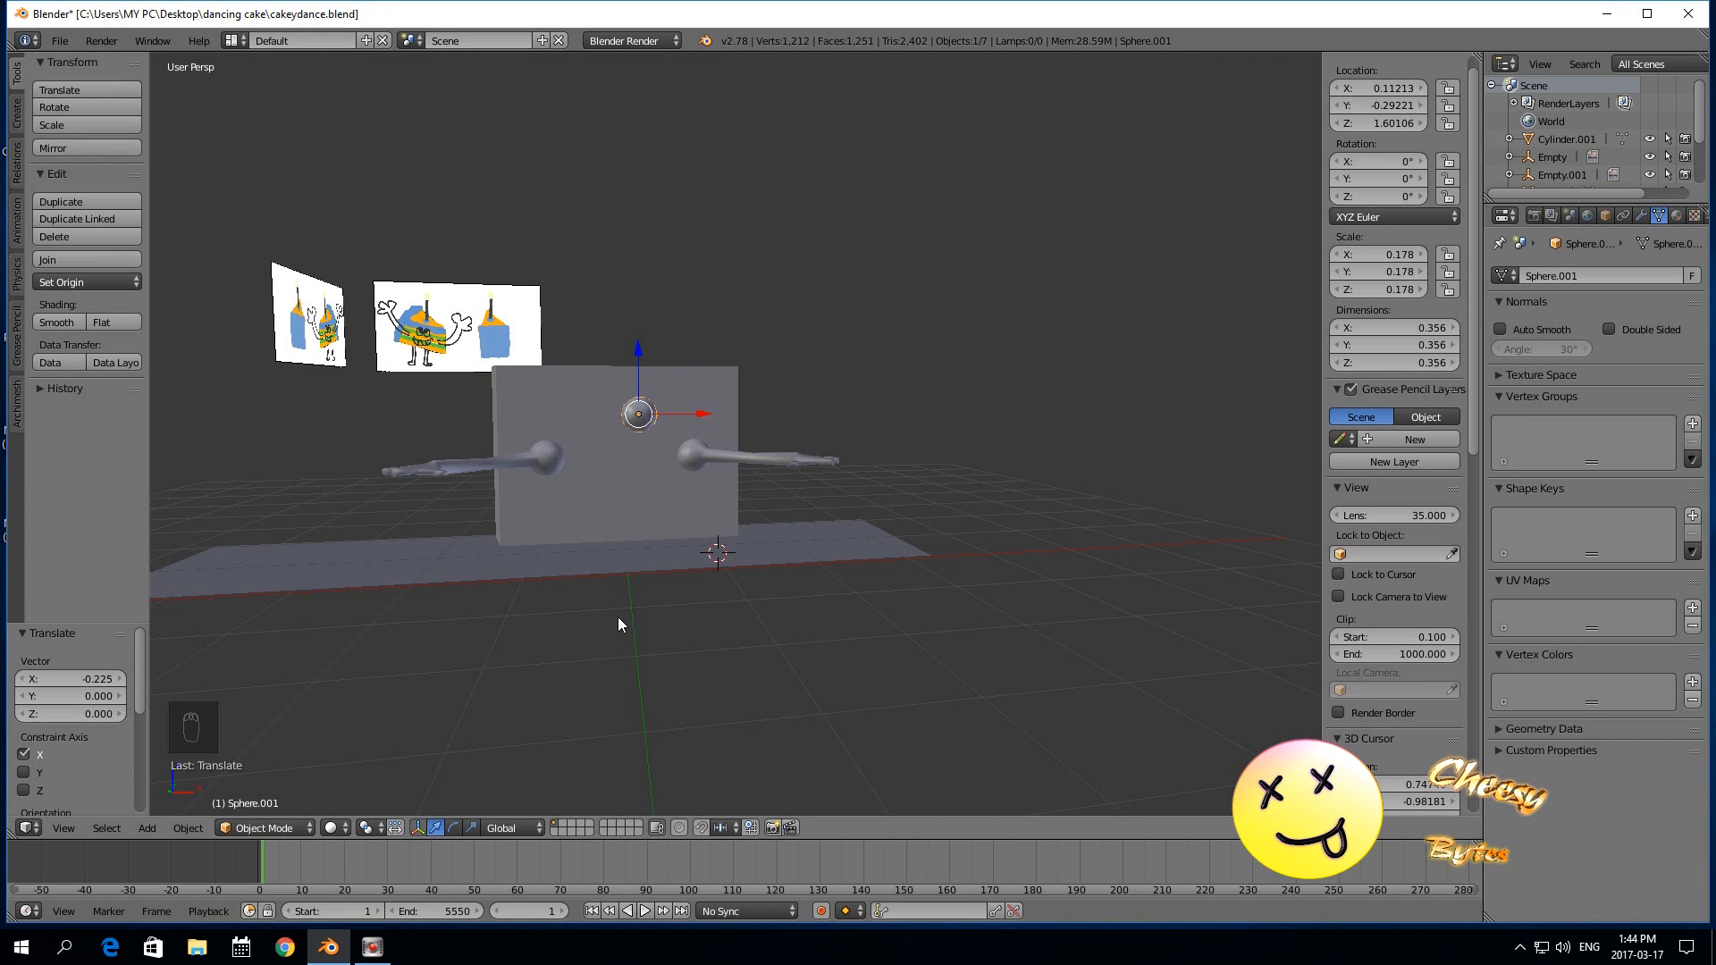
Stretch the eye sphere by 1.313 along Z into an upright oval.
{"action": "key", "text": "s"}
{"action": "key", "text": "z"}
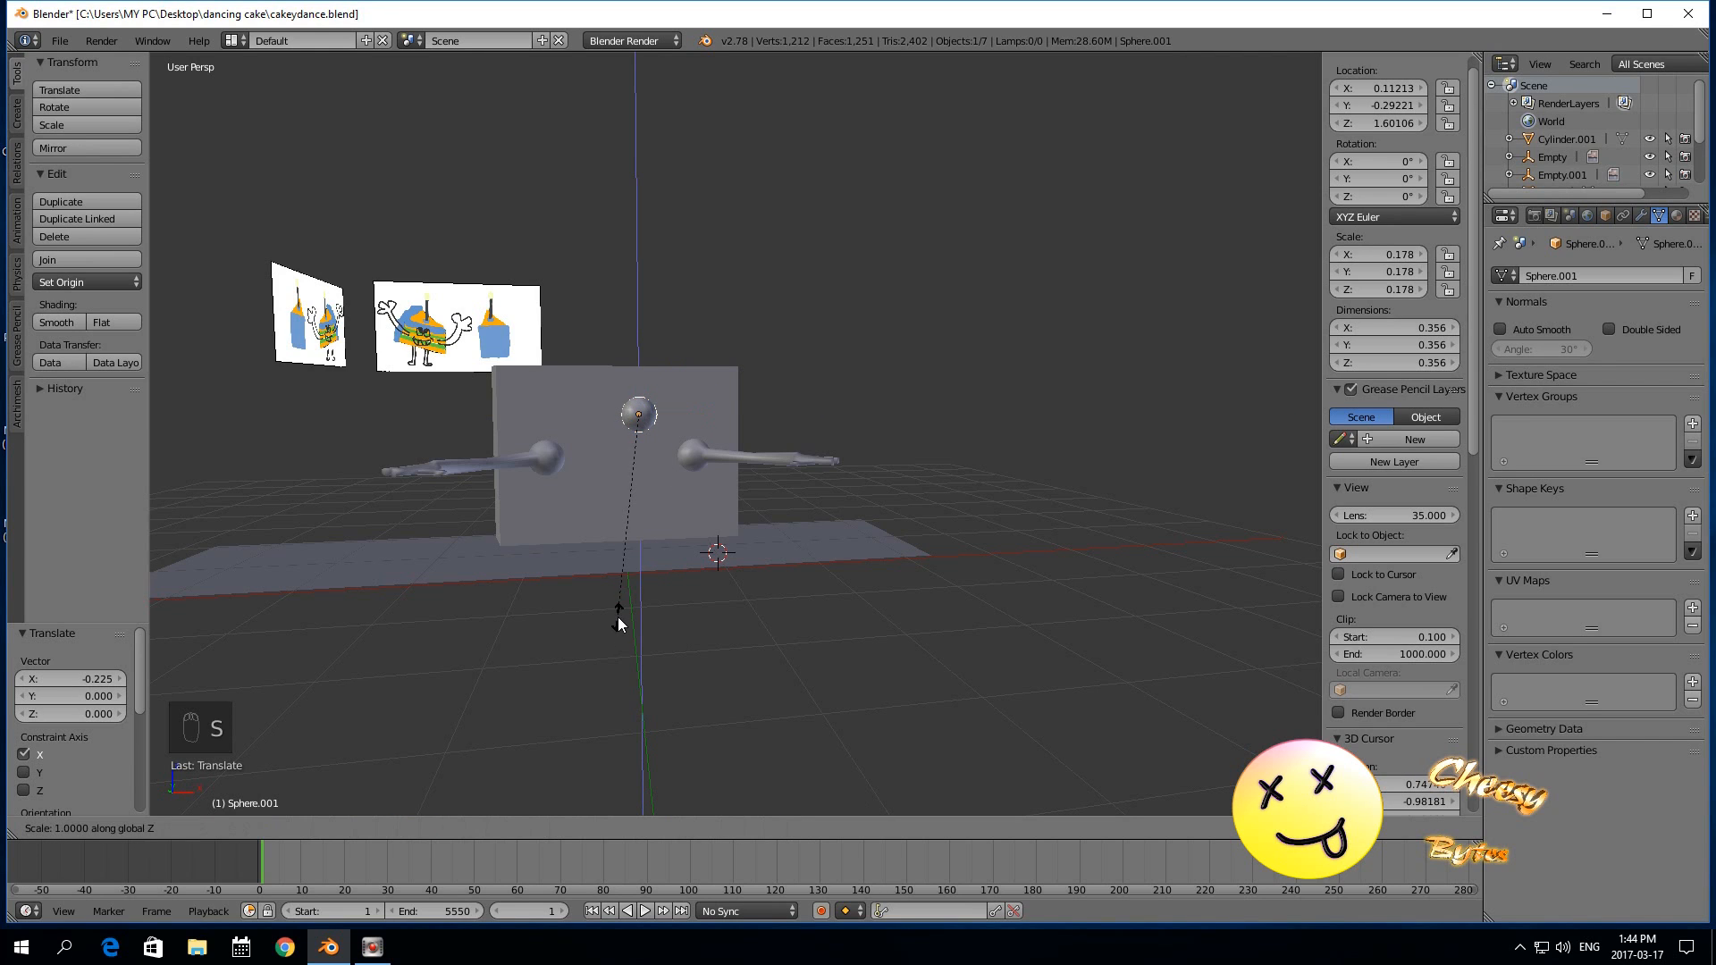
{"action": "left_click", "coordinate": [619, 686]}
Duplicate the oval eye and move the copy -0.315 along X beside the first one.
{"action": "scroll", "coordinate": [618, 687], "scroll_direction": "up", "scroll_amount": 2}
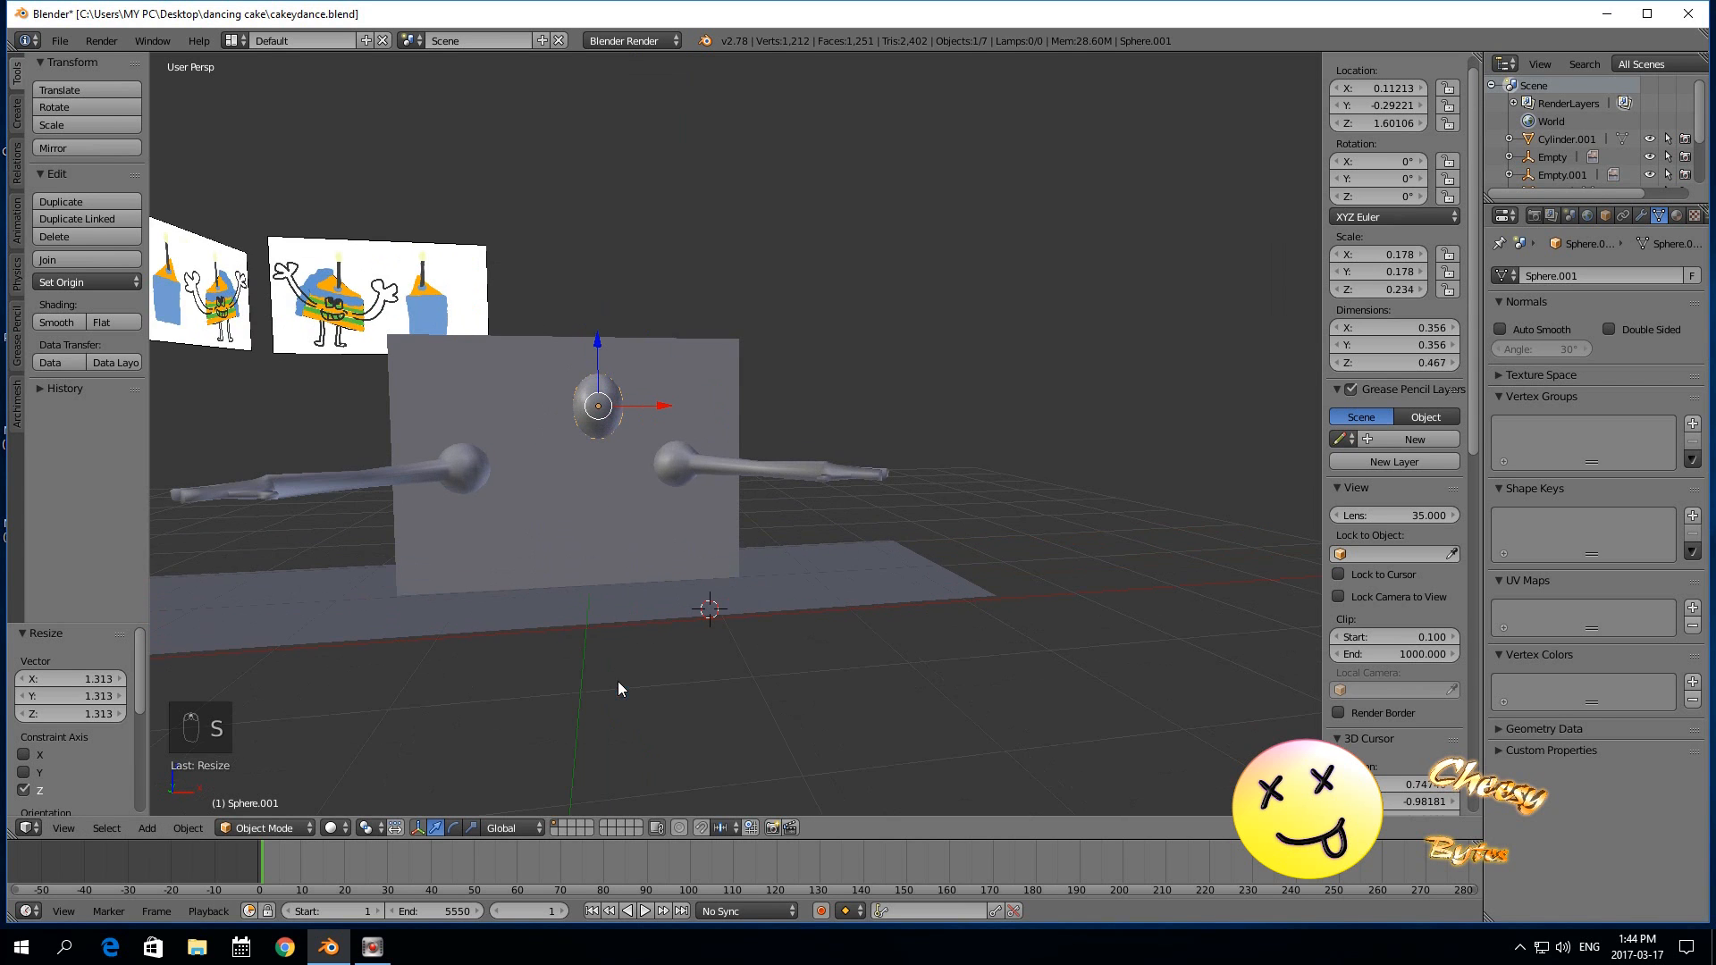
{"action": "middle_click_drag", "start_coordinate": [587, 636], "coordinate": [575, 683]}
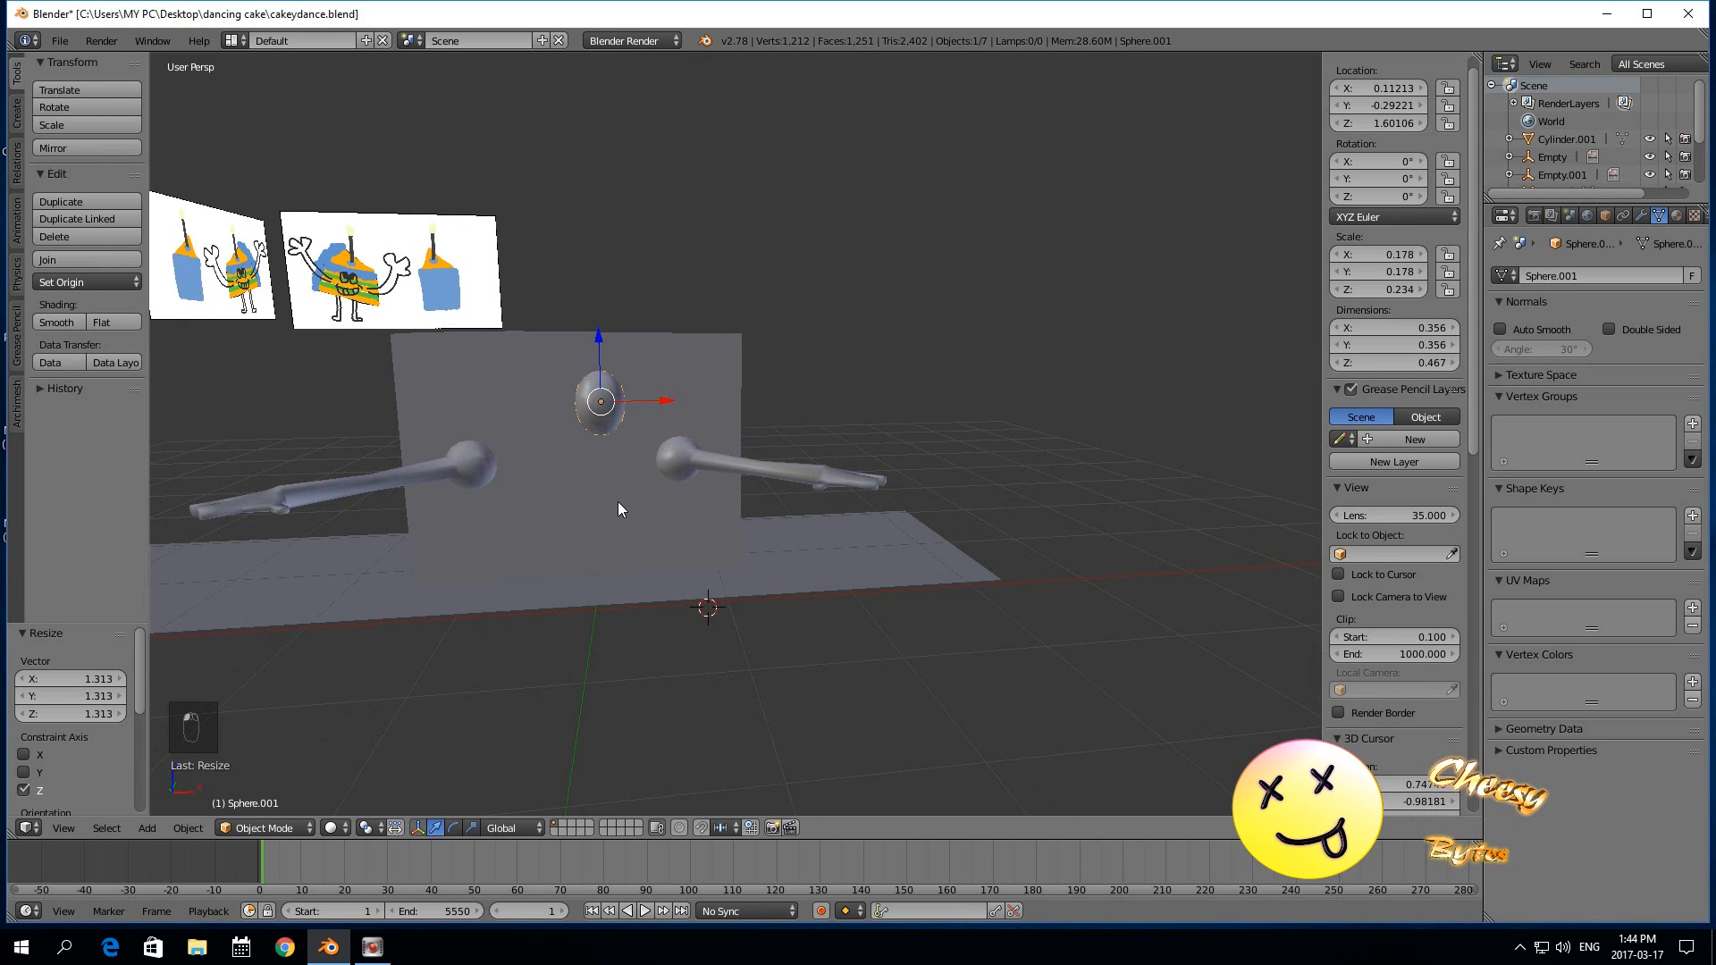
{"action": "key", "text": "shift+d"}
{"action": "right_click", "coordinate": [638, 434]}
{"action": "key", "text": "g"}
{"action": "key", "text": "x"}
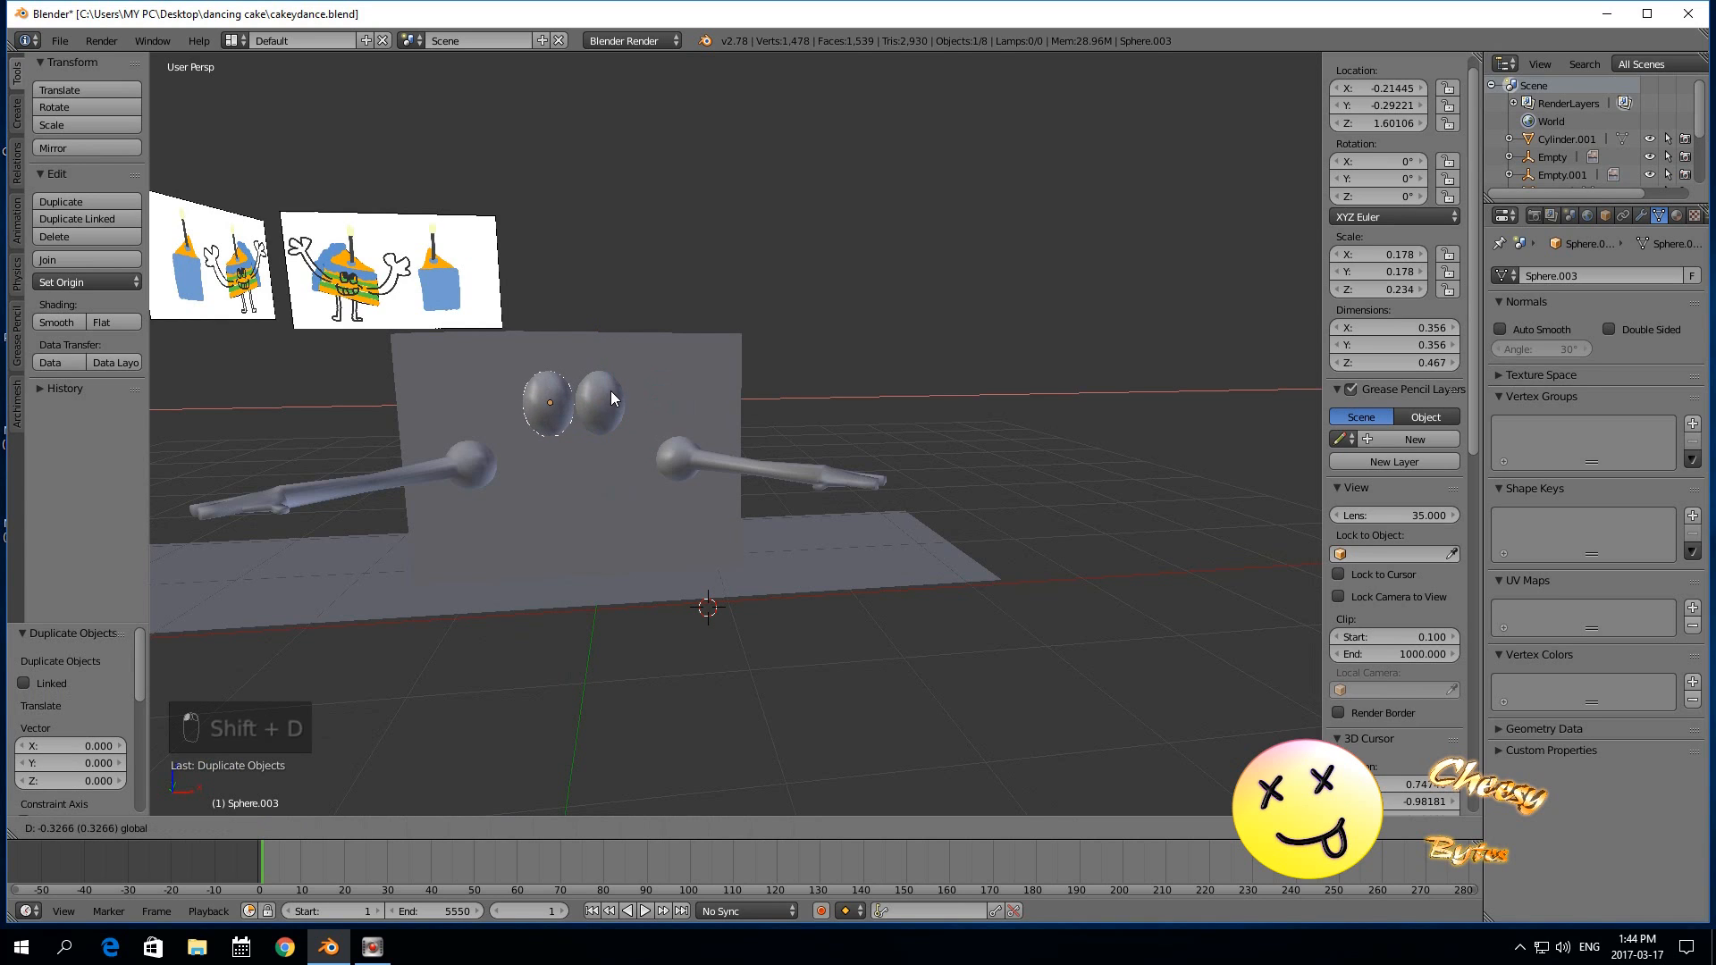
{"action": "left_click", "coordinate": [611, 400]}
Select both eyes together and scale them by 1.065.
{"action": "right_click", "coordinate": [608, 402], "text": "shift"}
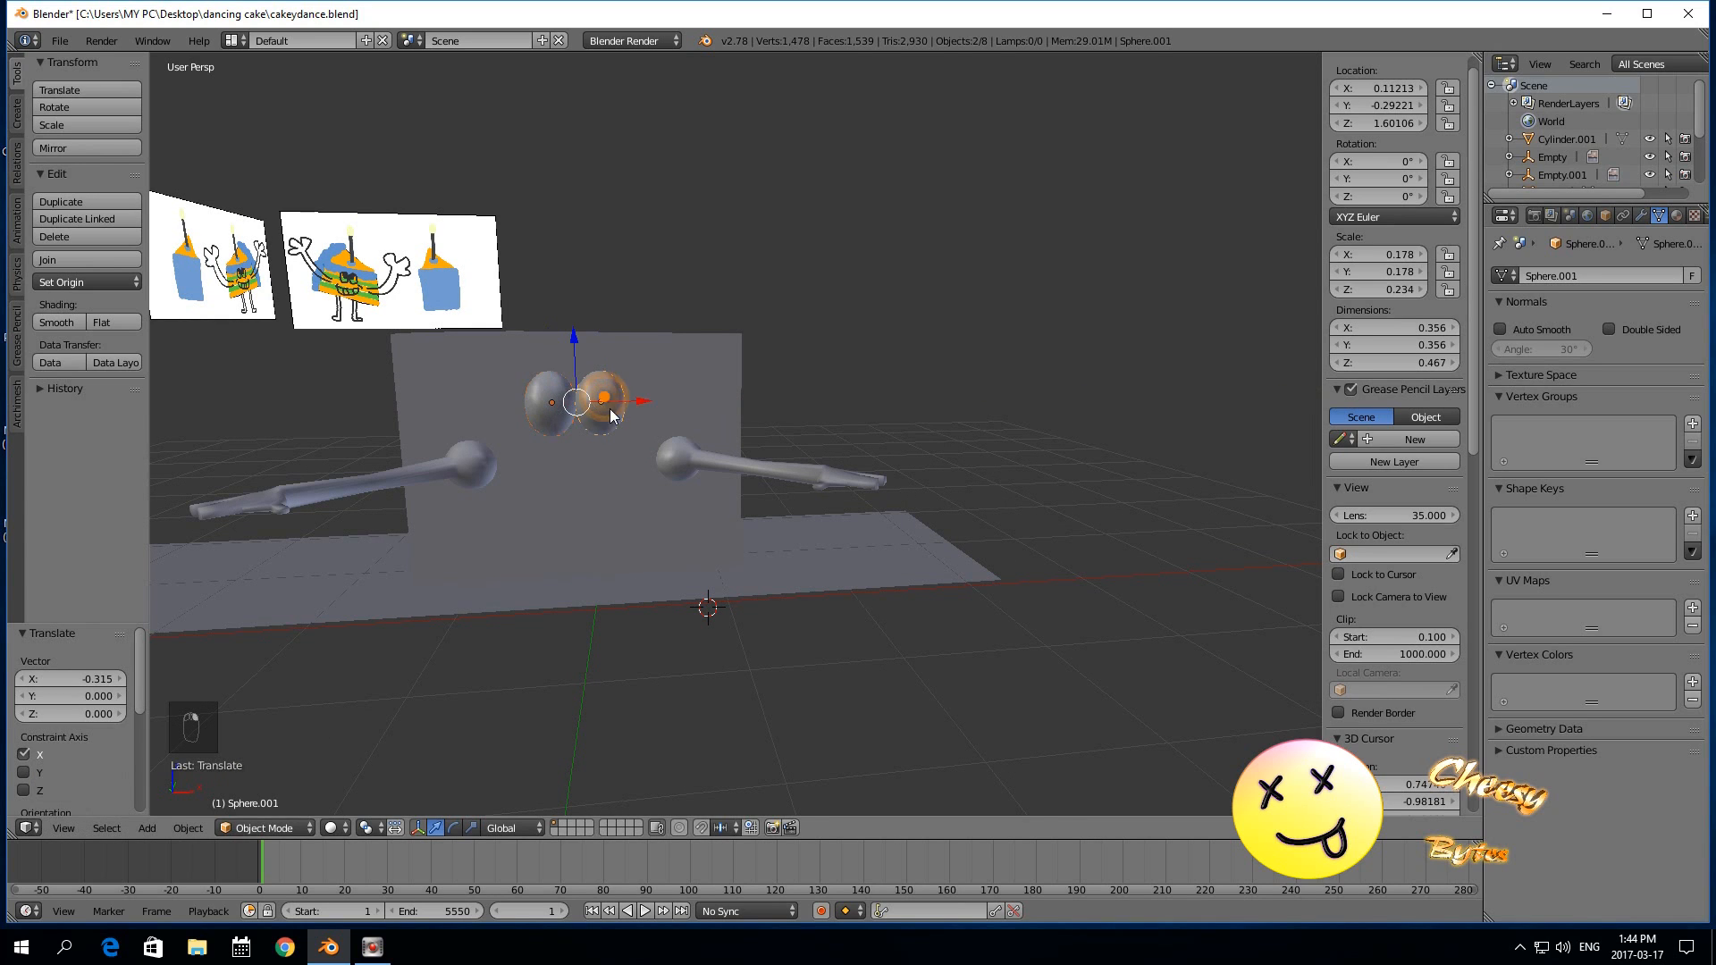
{"action": "key", "text": "s"}
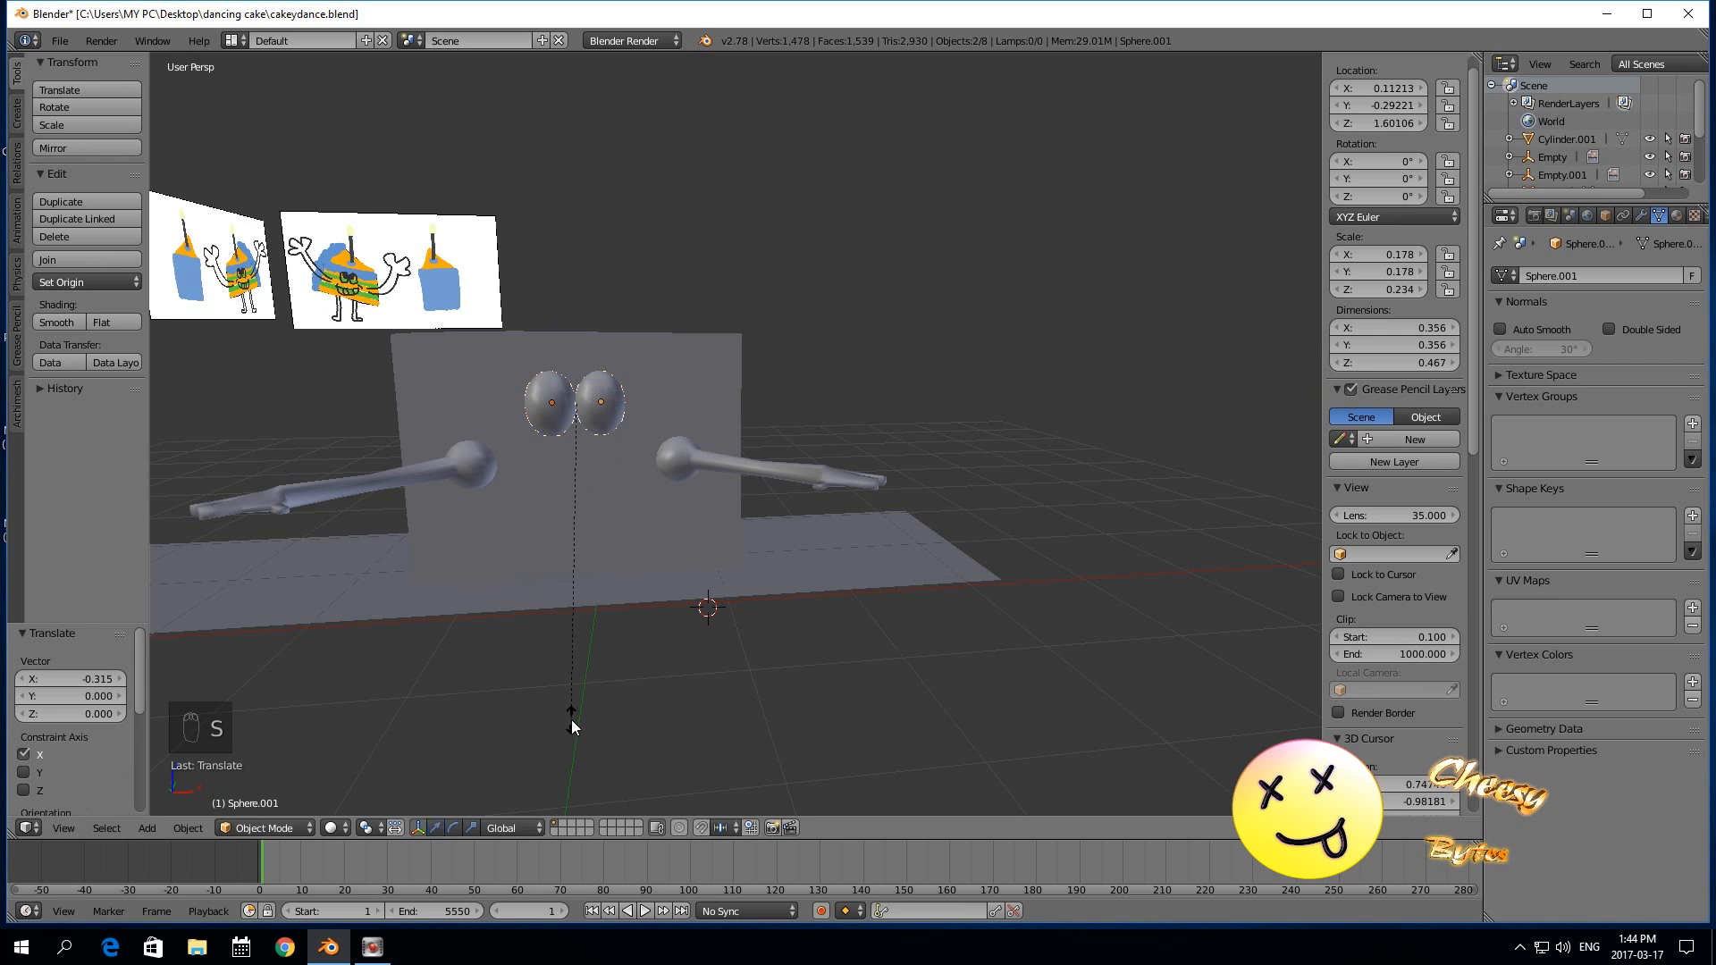
{"action": "left_click", "coordinate": [551, 739]}
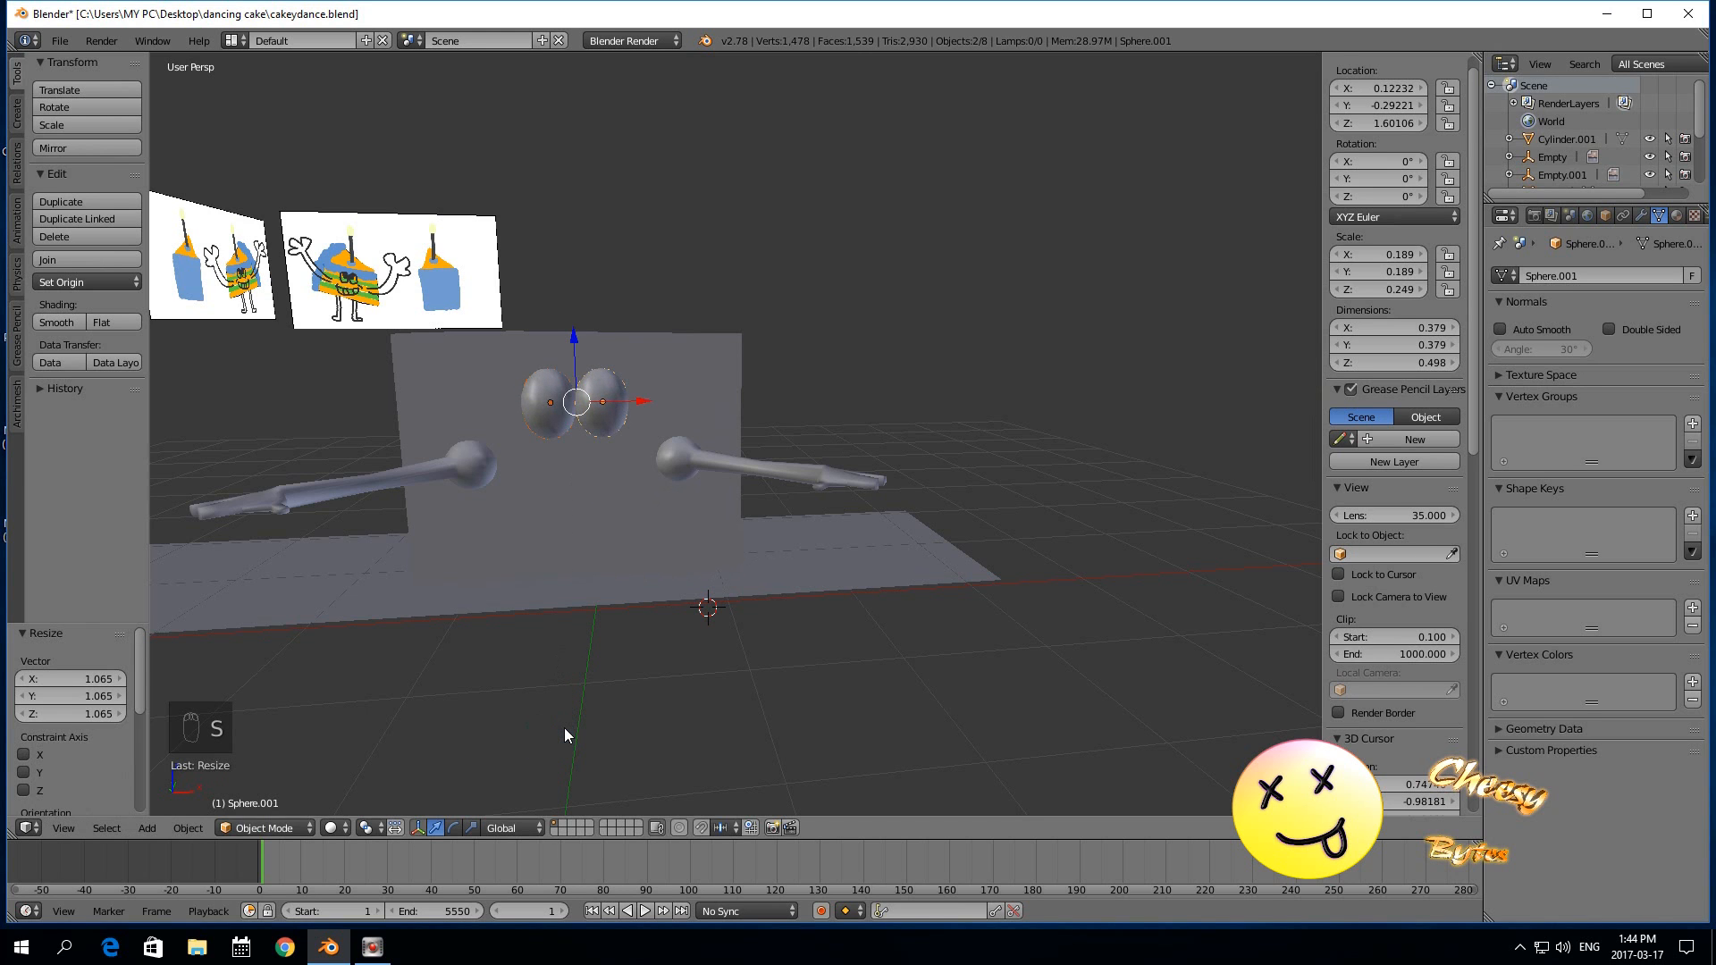
Examine how the two eyes sit in the cake's front face from the side and front, selecting each in turn.
{"action": "middle_click_drag", "start_coordinate": [565, 728], "coordinate": [613, 588]}
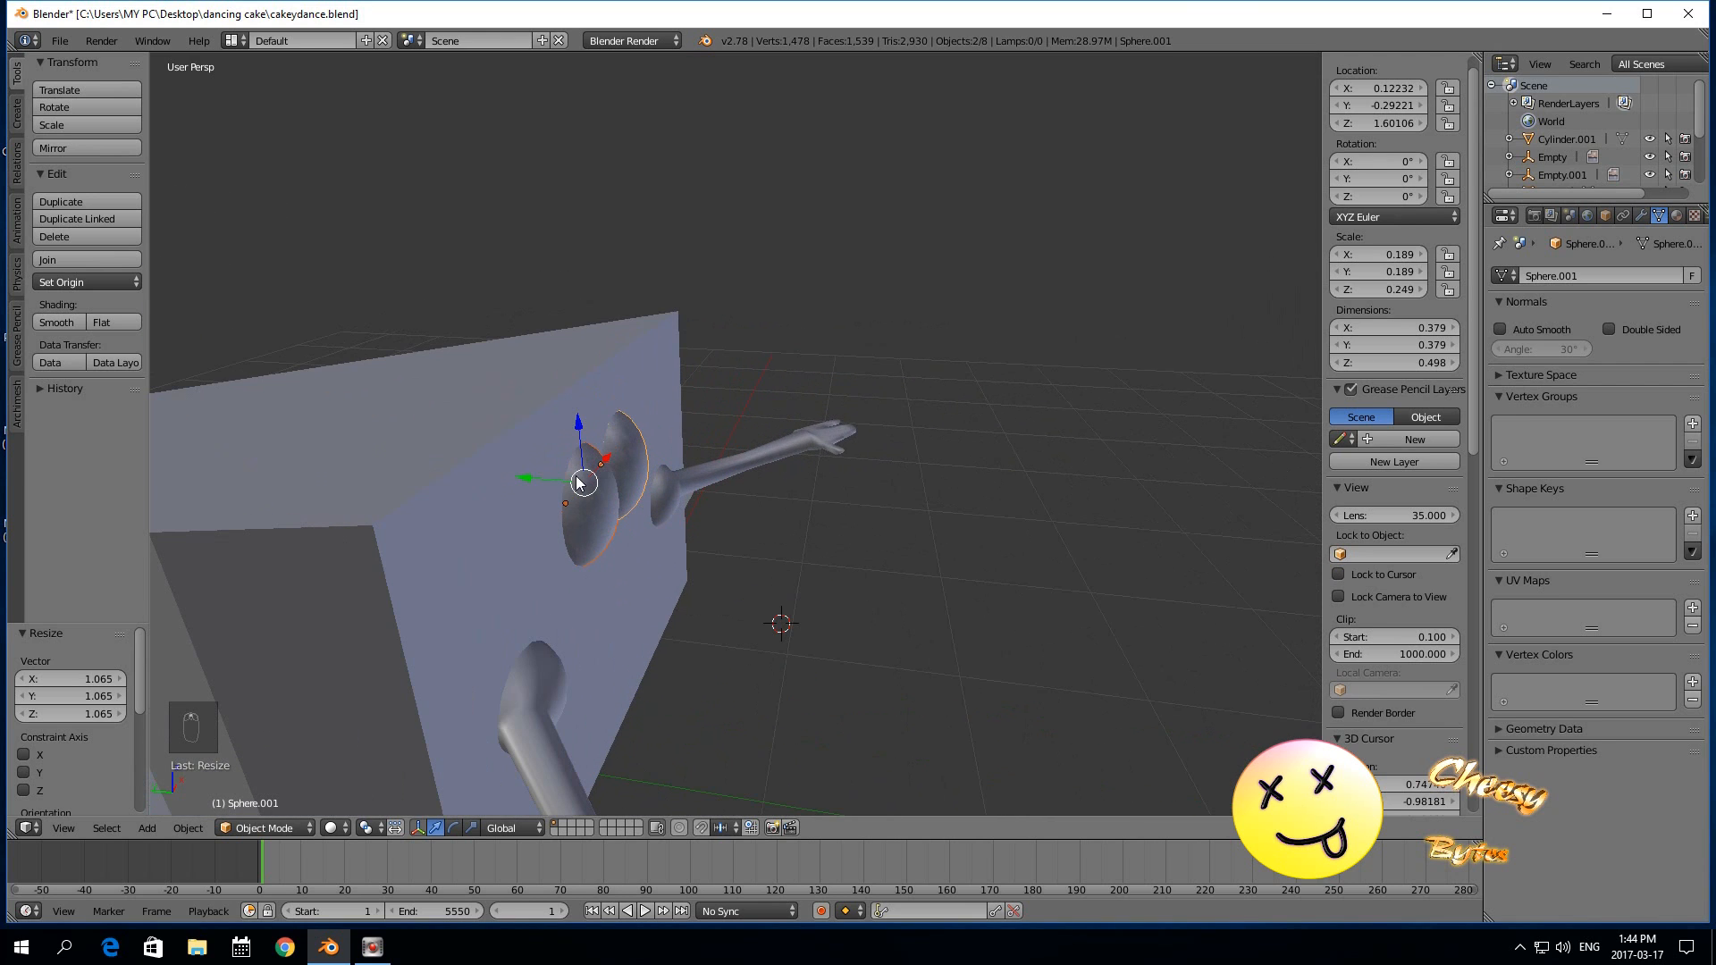
{"action": "right_click", "coordinate": [623, 456]}
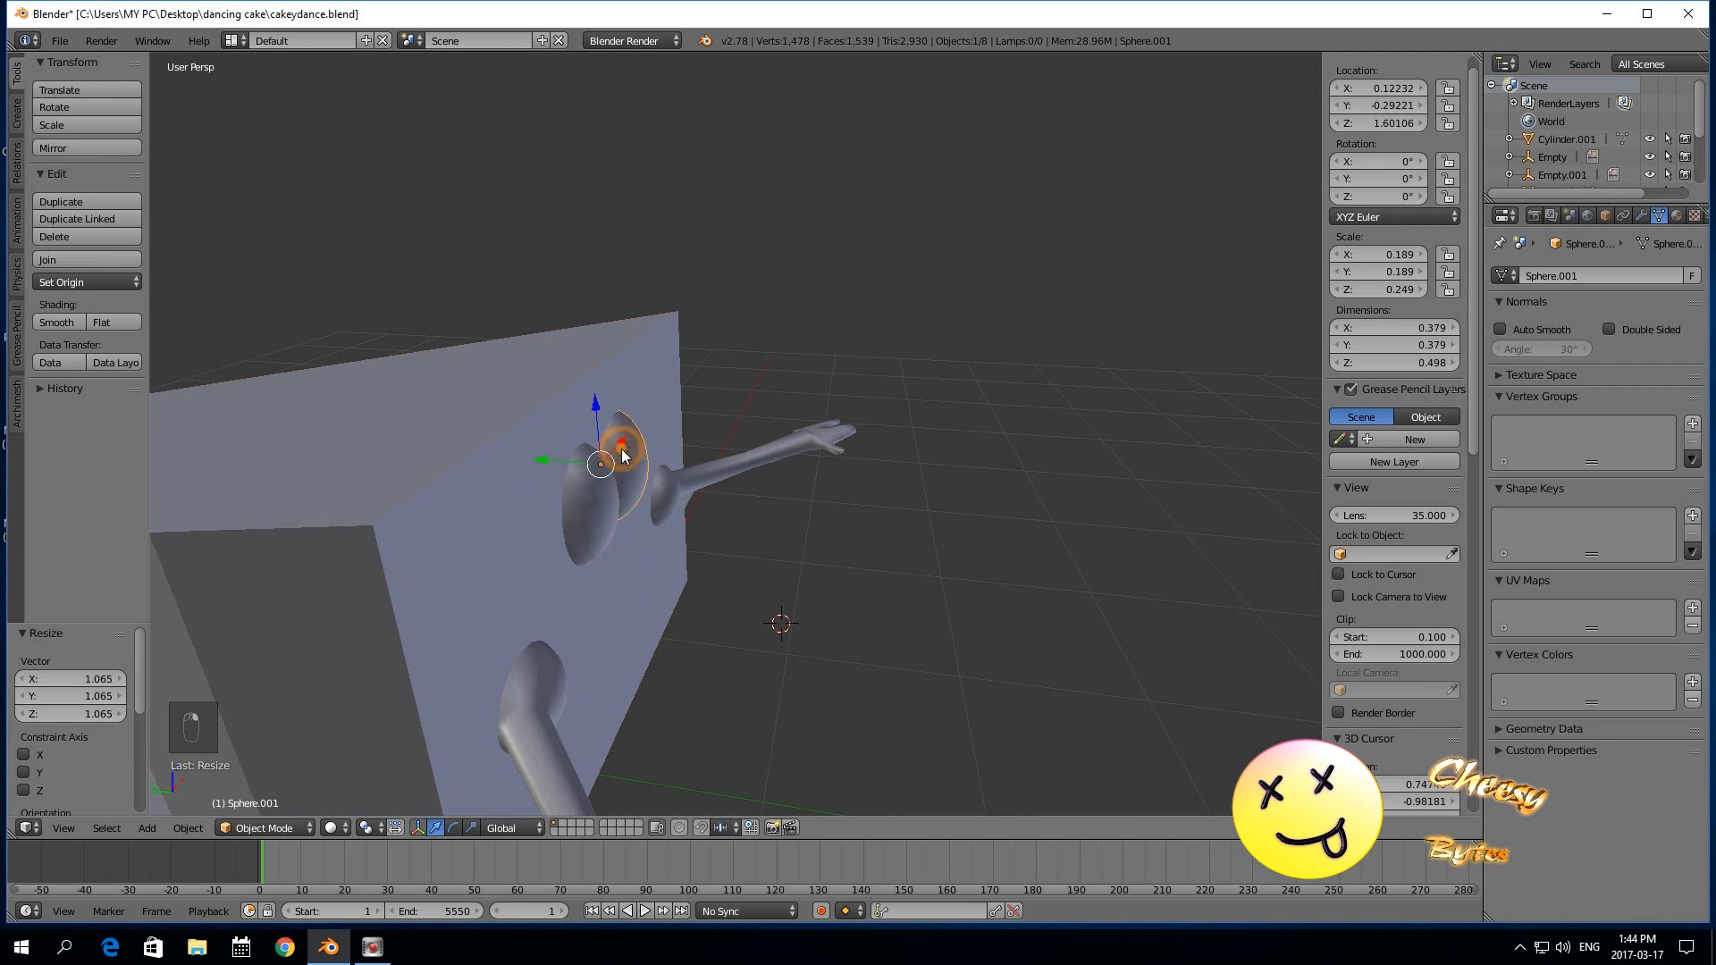
{"action": "right_click", "coordinate": [631, 465]}
{"action": "right_click", "coordinate": [630, 470]}
{"action": "middle_click_drag", "start_coordinate": [815, 626], "coordinate": [686, 618]}
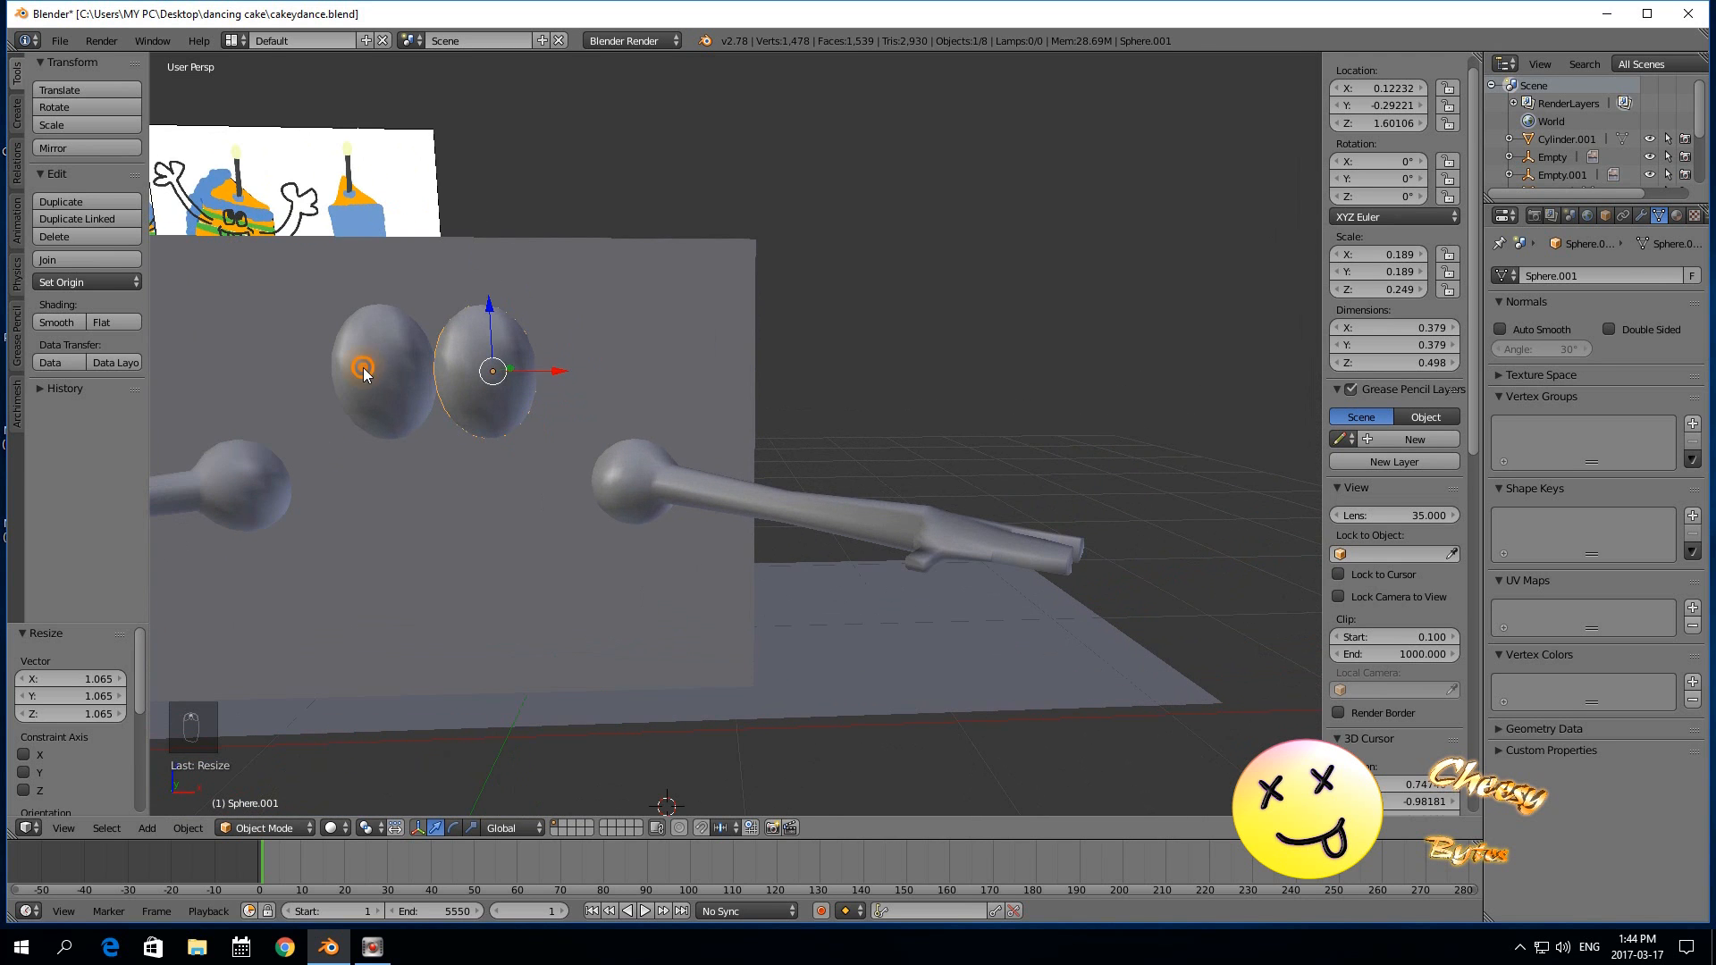
{"action": "right_click", "coordinate": [363, 374]}
{"action": "right_click", "coordinate": [487, 374]}
{"action": "right_click", "coordinate": [371, 366]}
{"action": "right_click", "coordinate": [480, 375]}
{"action": "right_click", "coordinate": [382, 367]}
{"action": "middle_click_drag", "start_coordinate": [385, 369], "coordinate": [524, 530]}
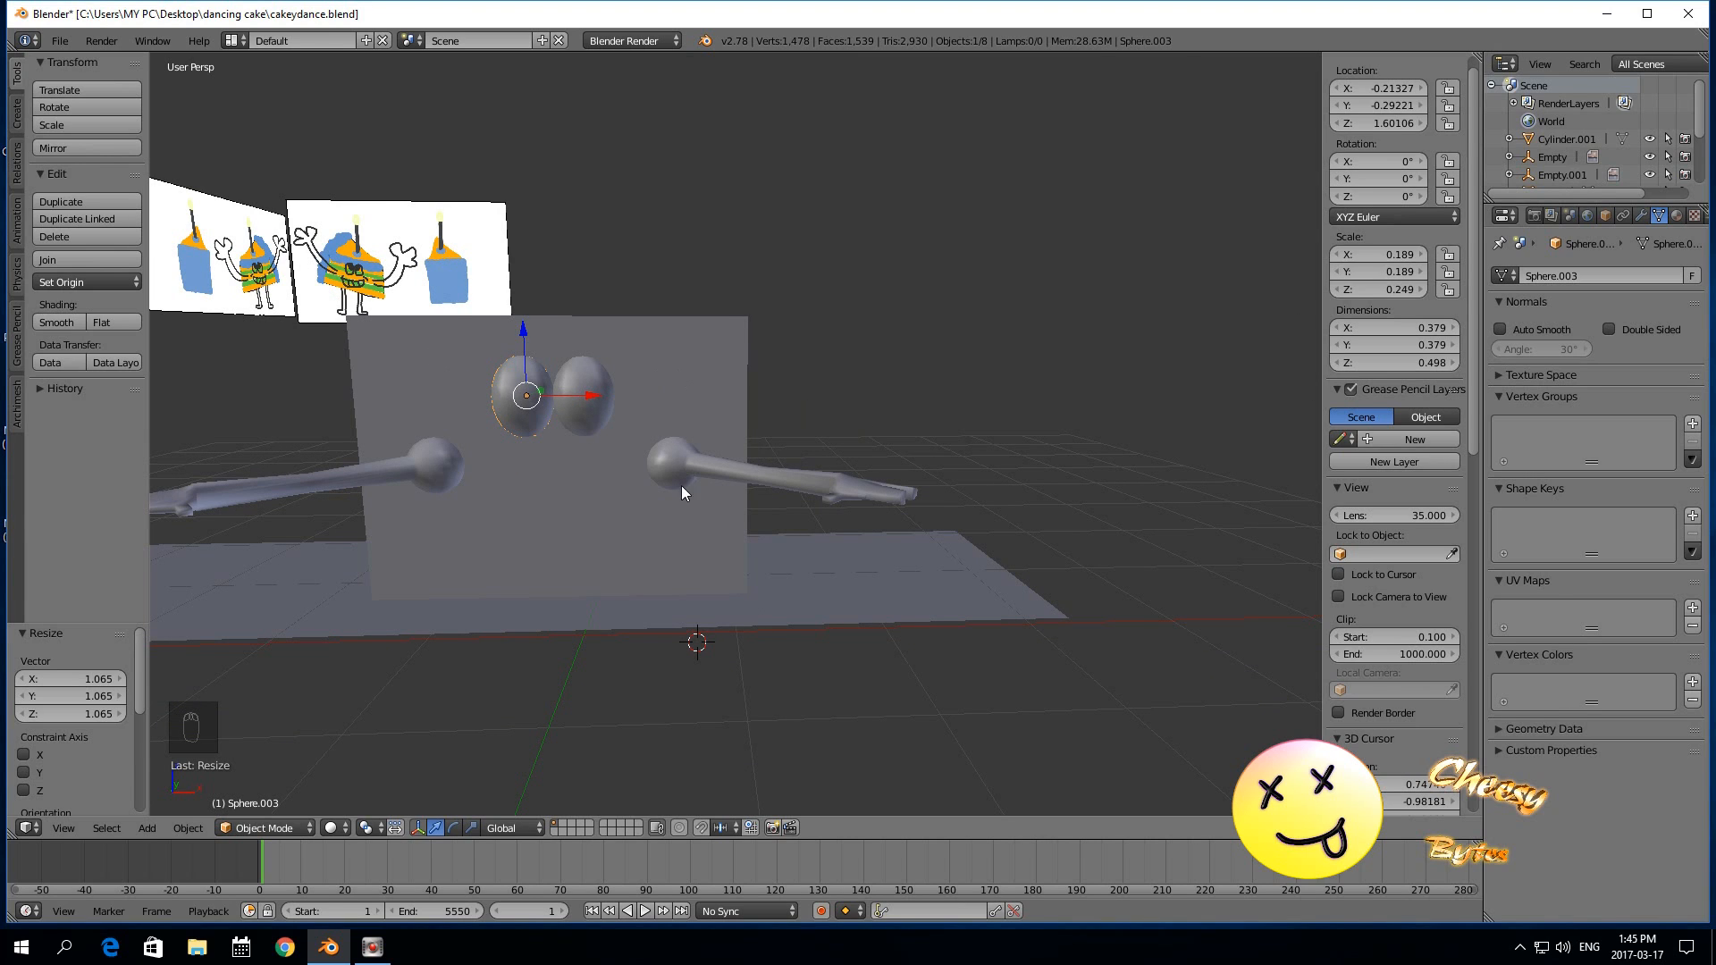
{"action": "scroll", "coordinate": [662, 602], "scroll_direction": "down", "scroll_amount": 1}
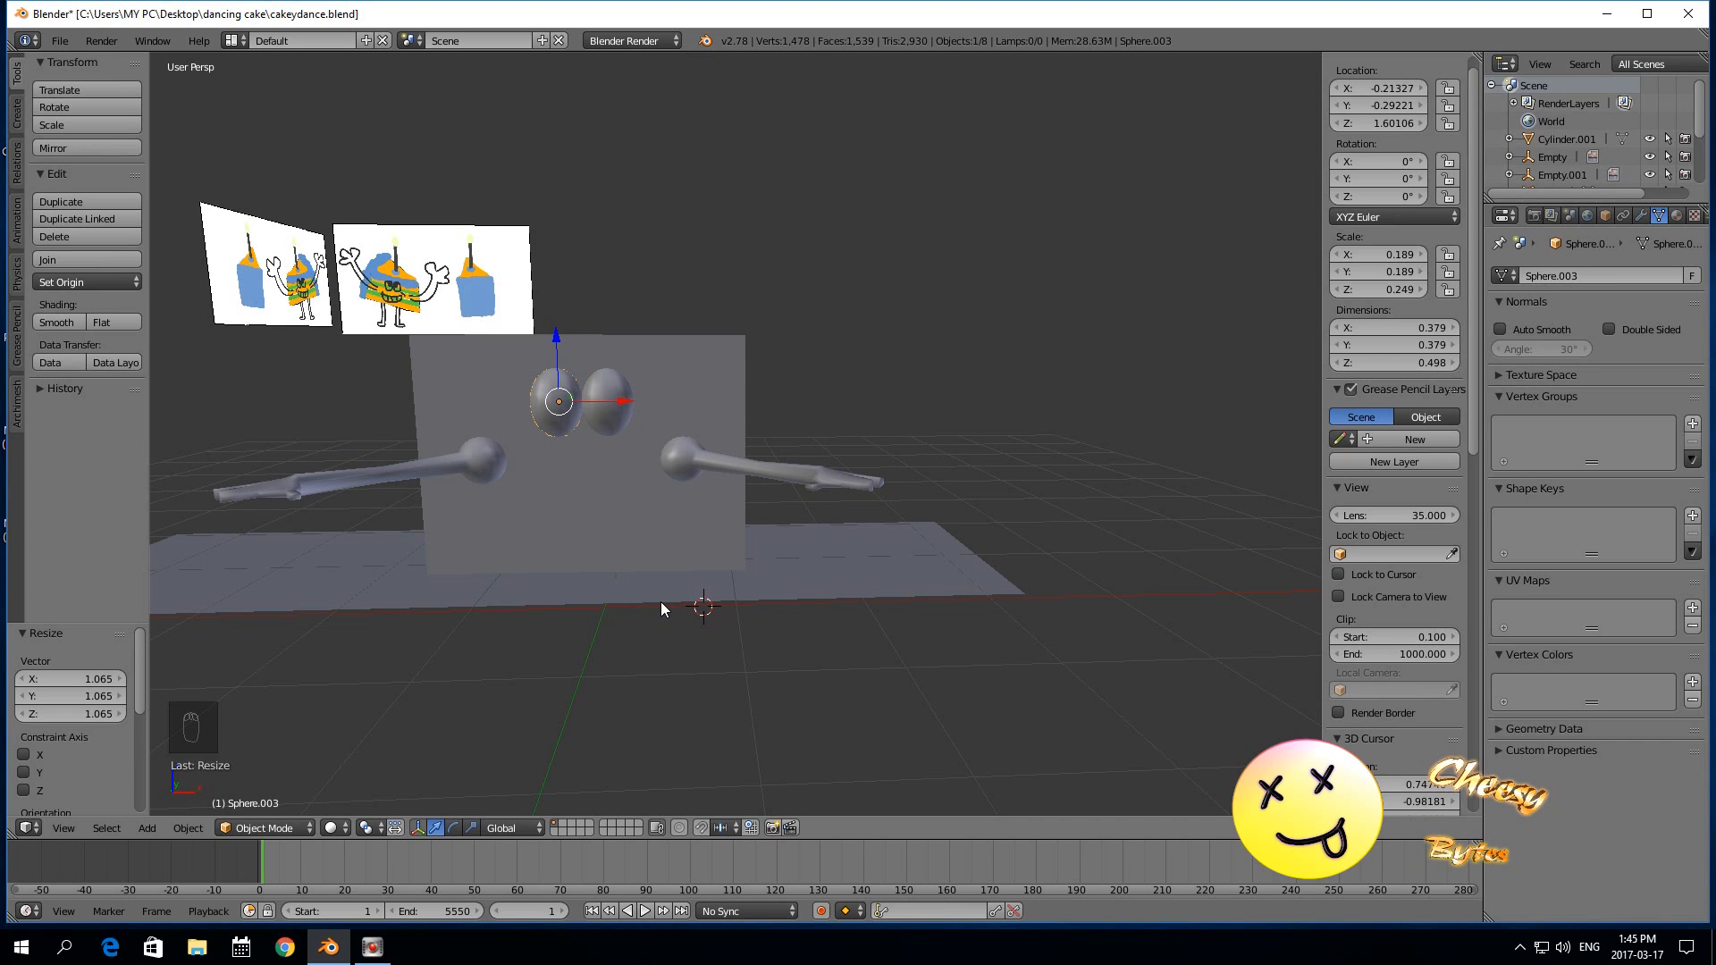
{"action": "scroll", "coordinate": [669, 593], "scroll_direction": "up", "scroll_amount": 1}
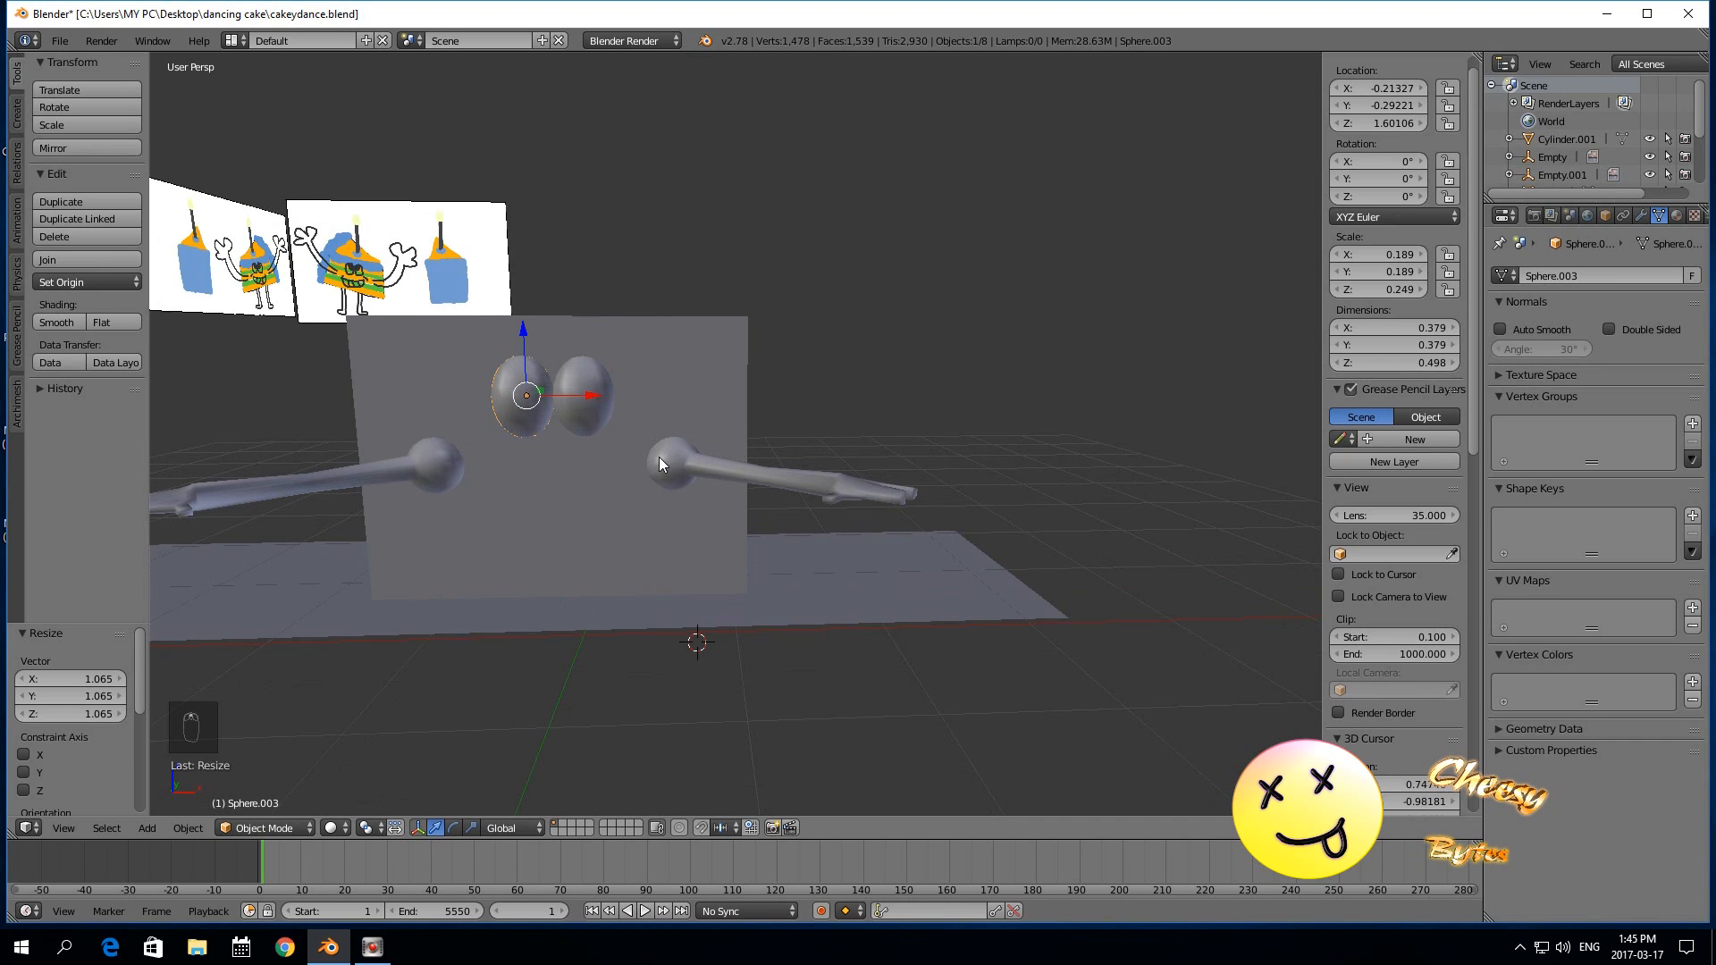
Check both arms at their shoulder joints by selecting each in turn, finishing with the original arm selected.
{"action": "scroll", "coordinate": [666, 474], "scroll_direction": "up", "scroll_amount": 1}
{"action": "right_click", "coordinate": [674, 473]}
{"action": "right_click", "coordinate": [675, 471]}
{"action": "right_click", "coordinate": [675, 471]}
{"action": "right_click", "coordinate": [678, 479], "text": "shift"}
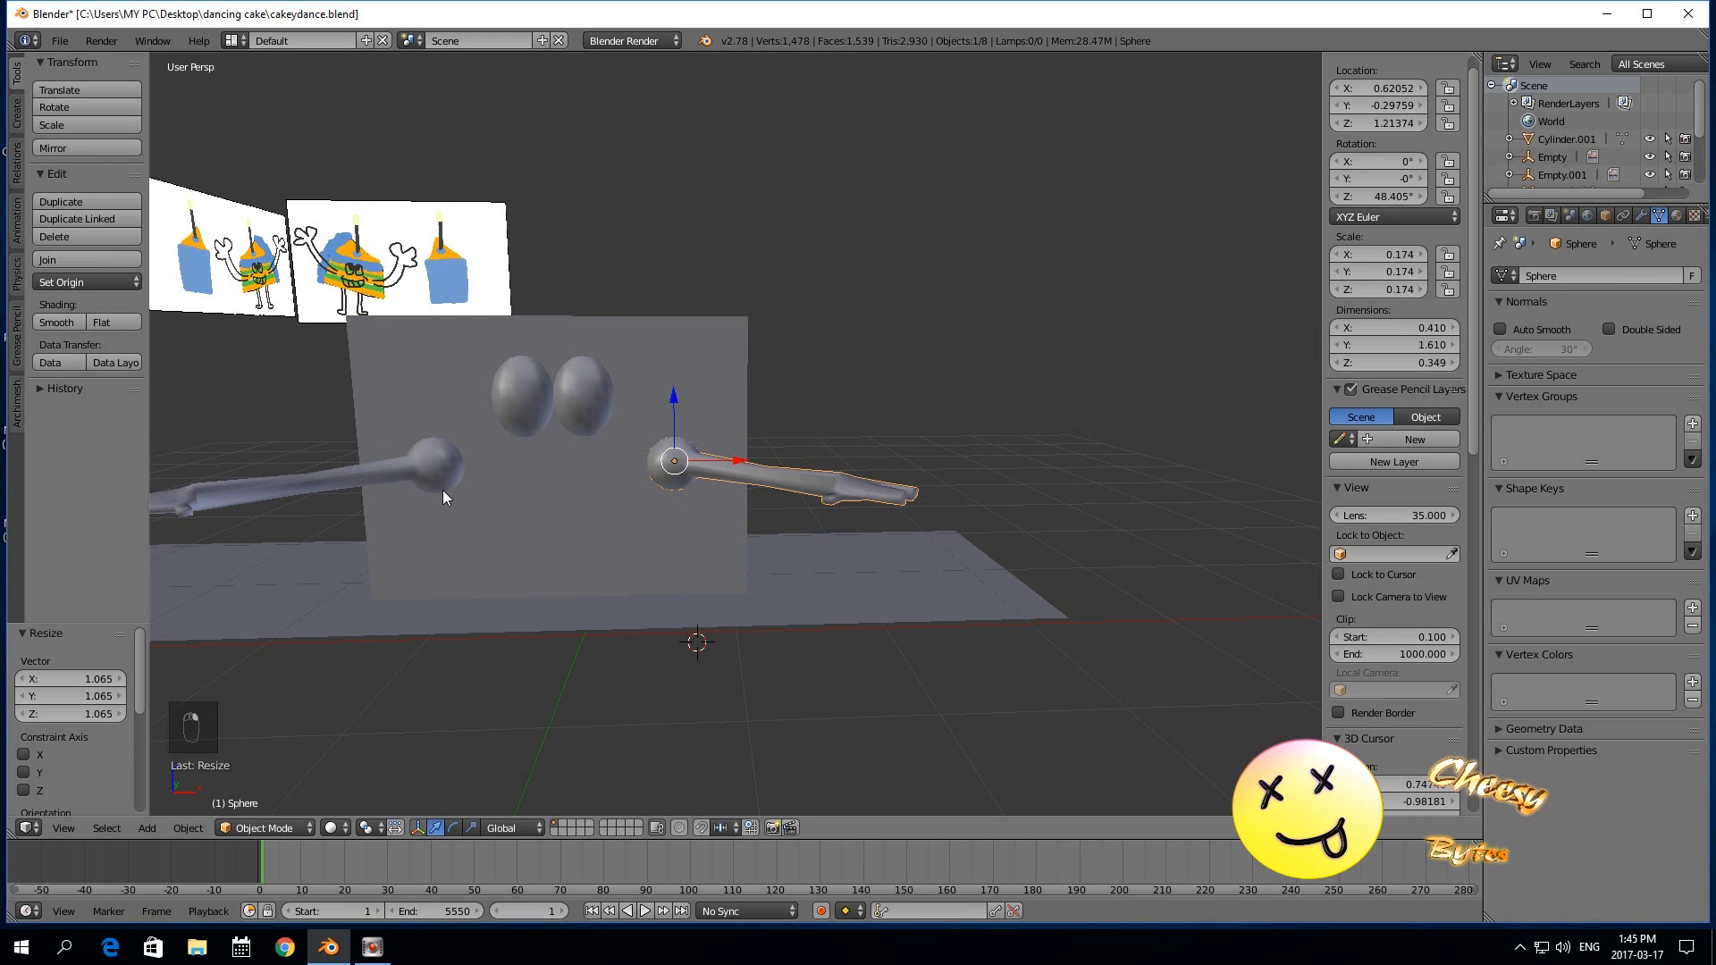
{"action": "right_click", "coordinate": [436, 473]}
{"action": "right_click", "coordinate": [676, 471]}
{"action": "scroll", "coordinate": [586, 497], "scroll_direction": "down", "scroll_amount": 2}
{"action": "scroll", "coordinate": [586, 520], "scroll_direction": "up", "scroll_amount": 2}
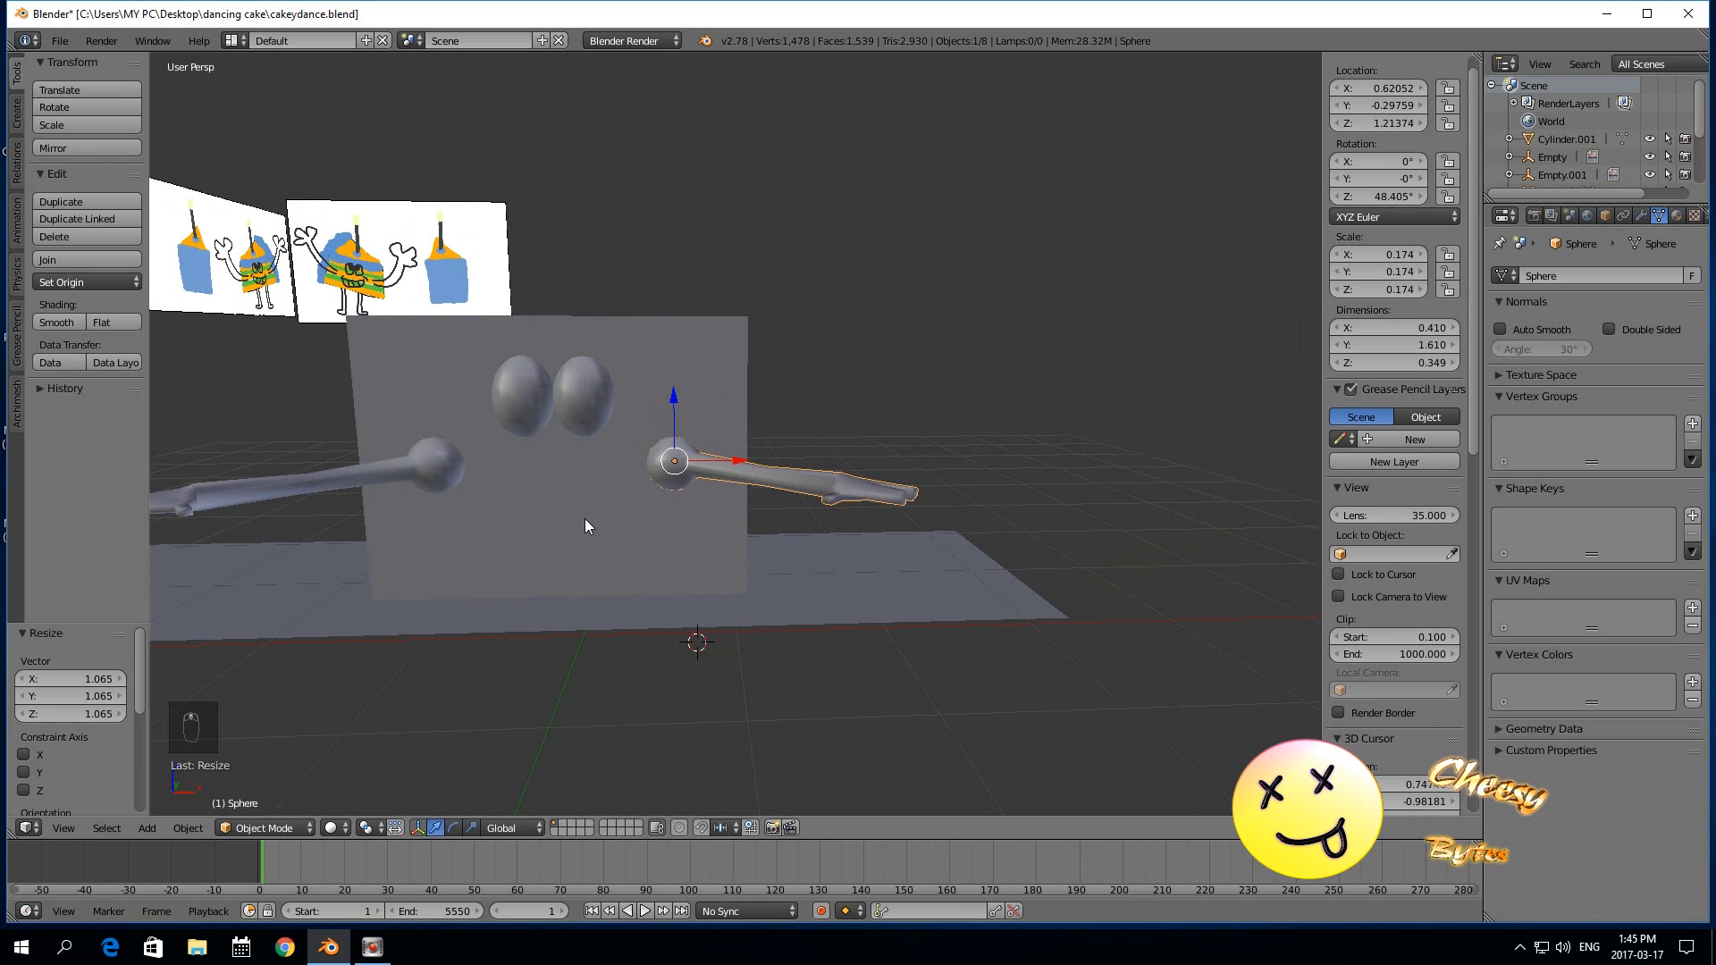